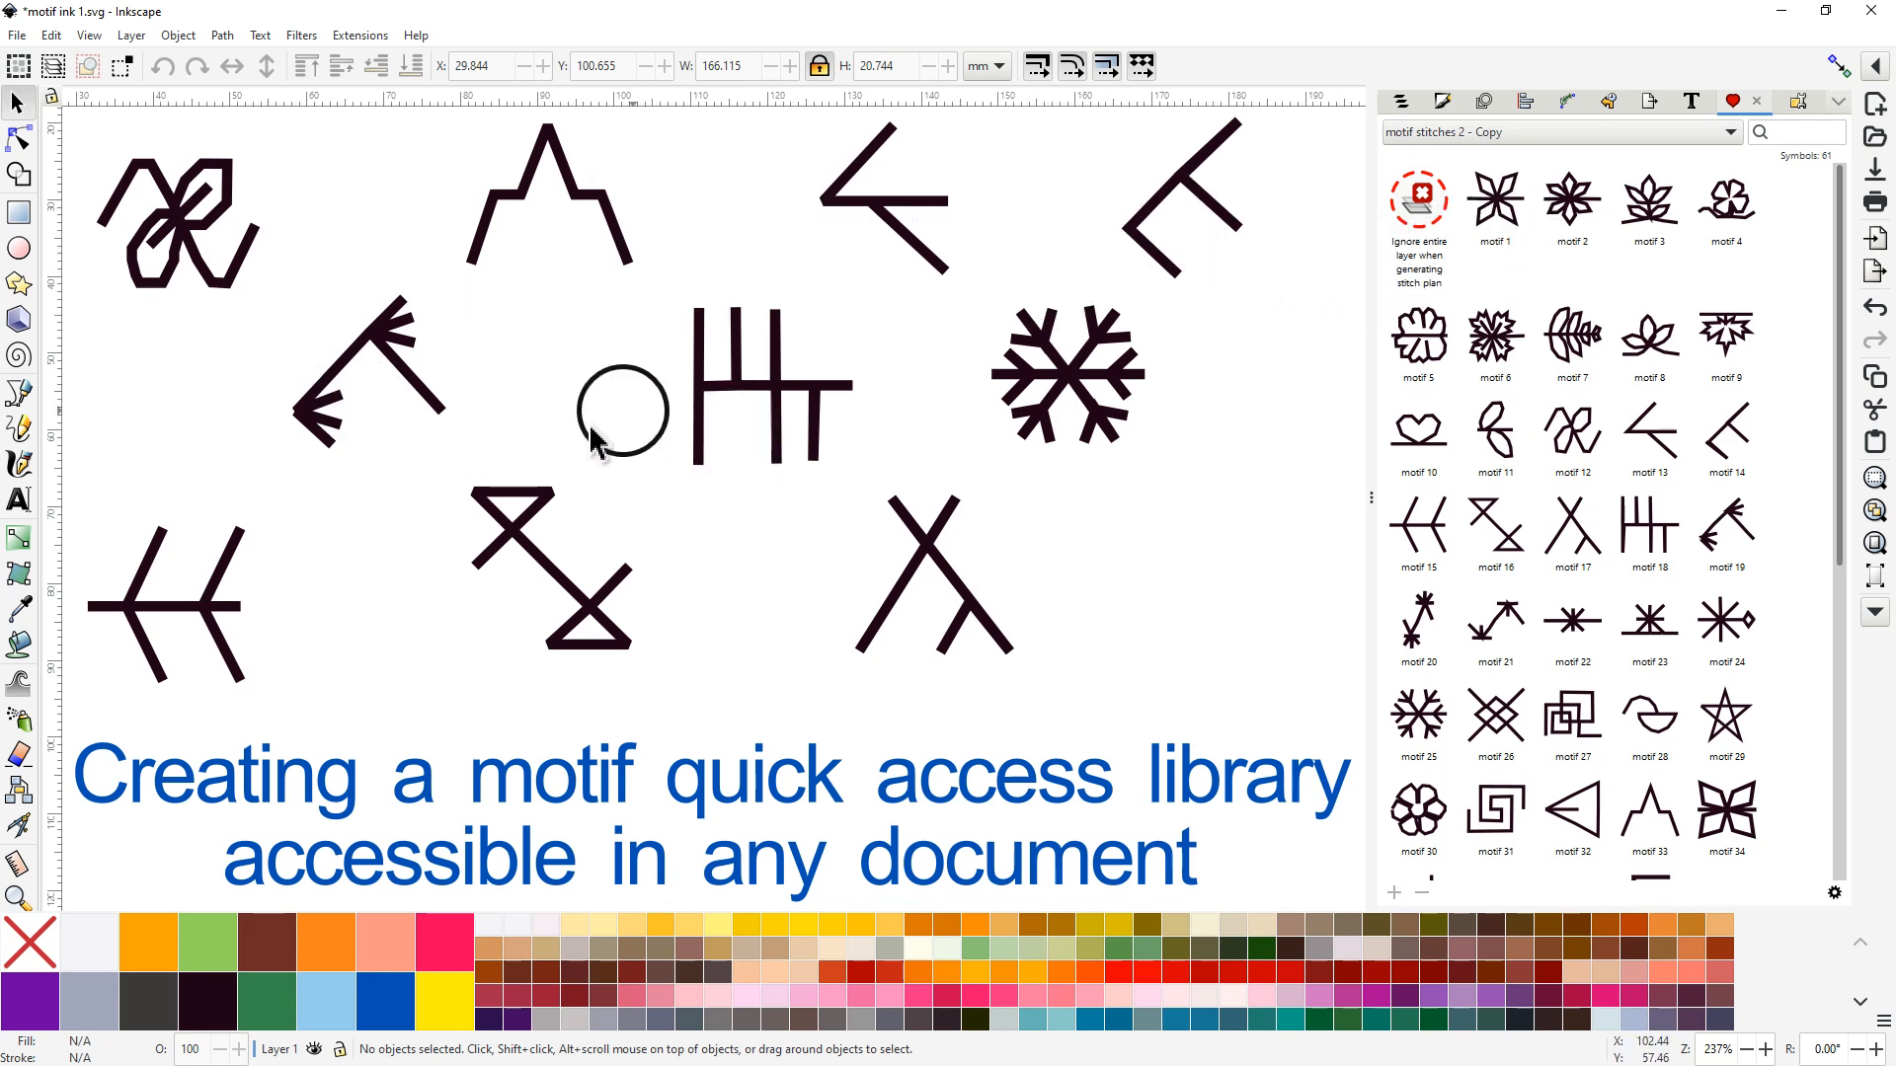
Step: Switch the symbol set to Current document
left_click(1730, 131)
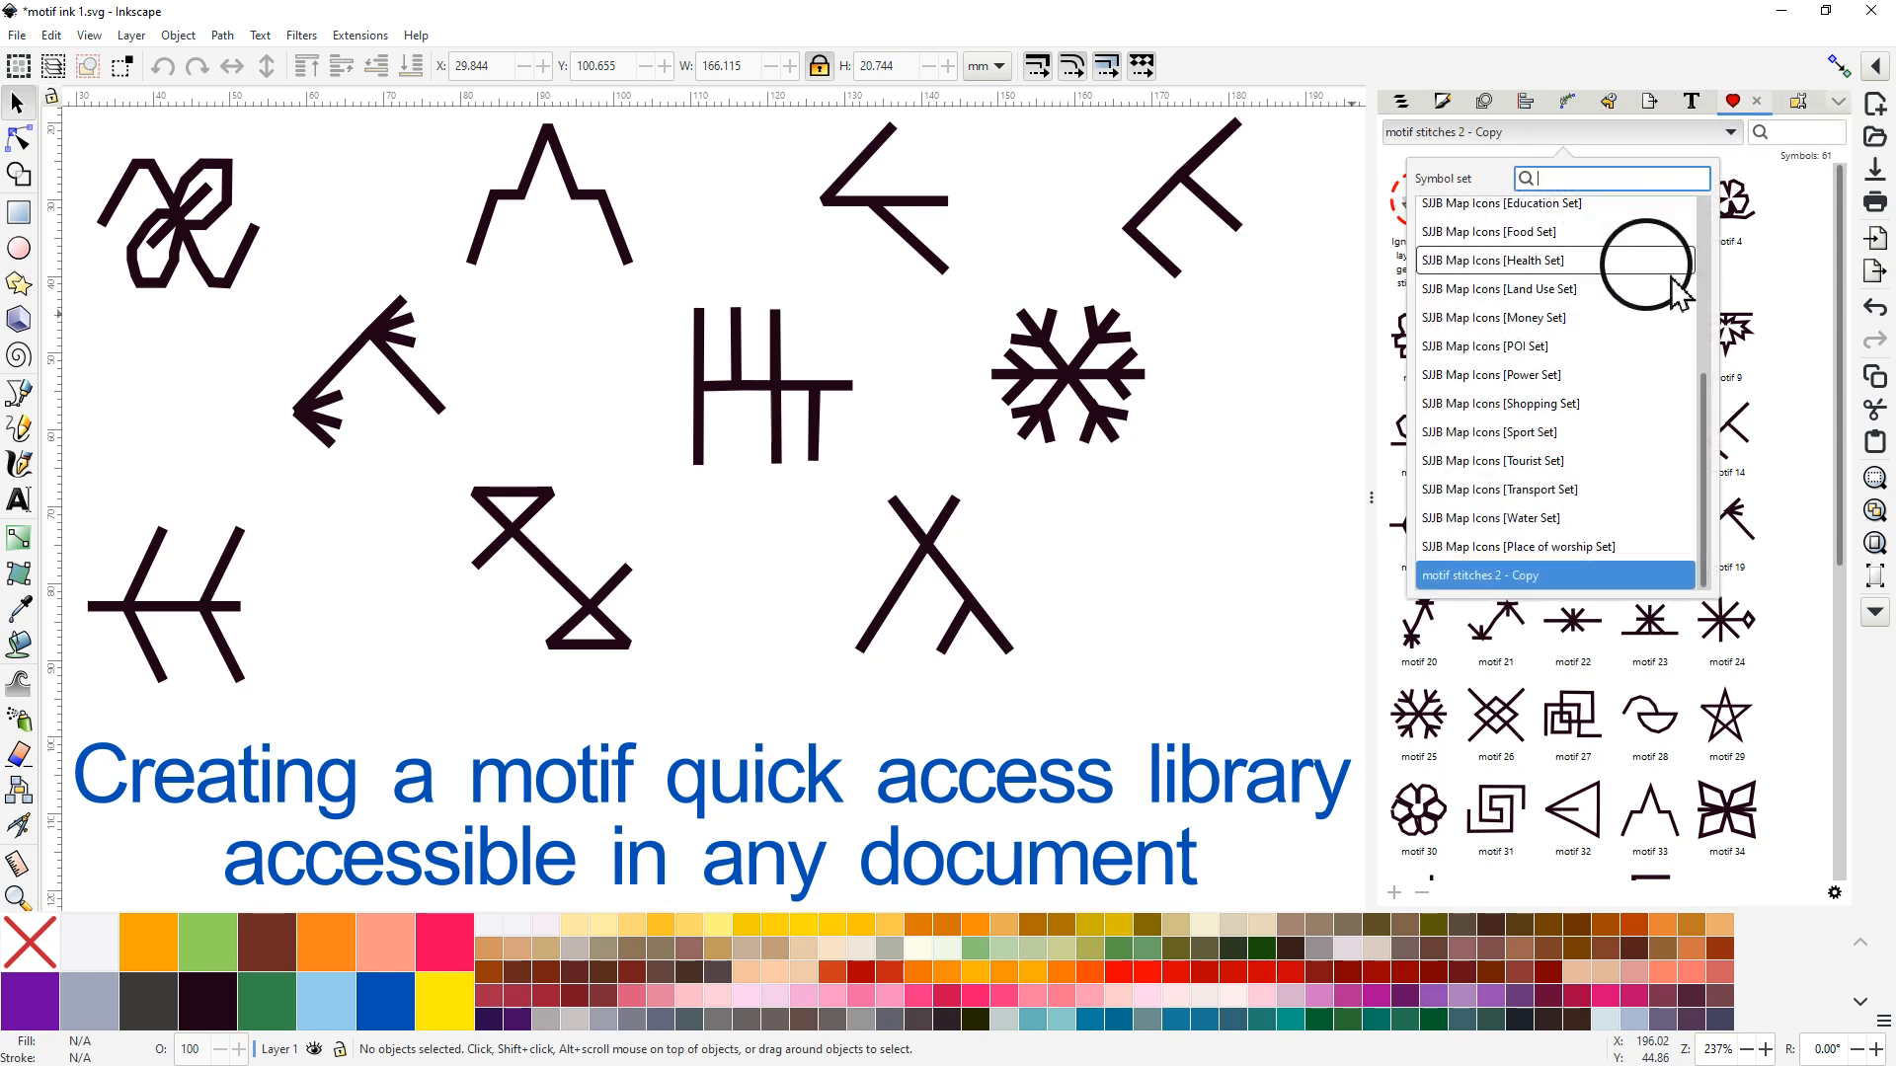
left_click_drag(1705, 425, 1705, 190)
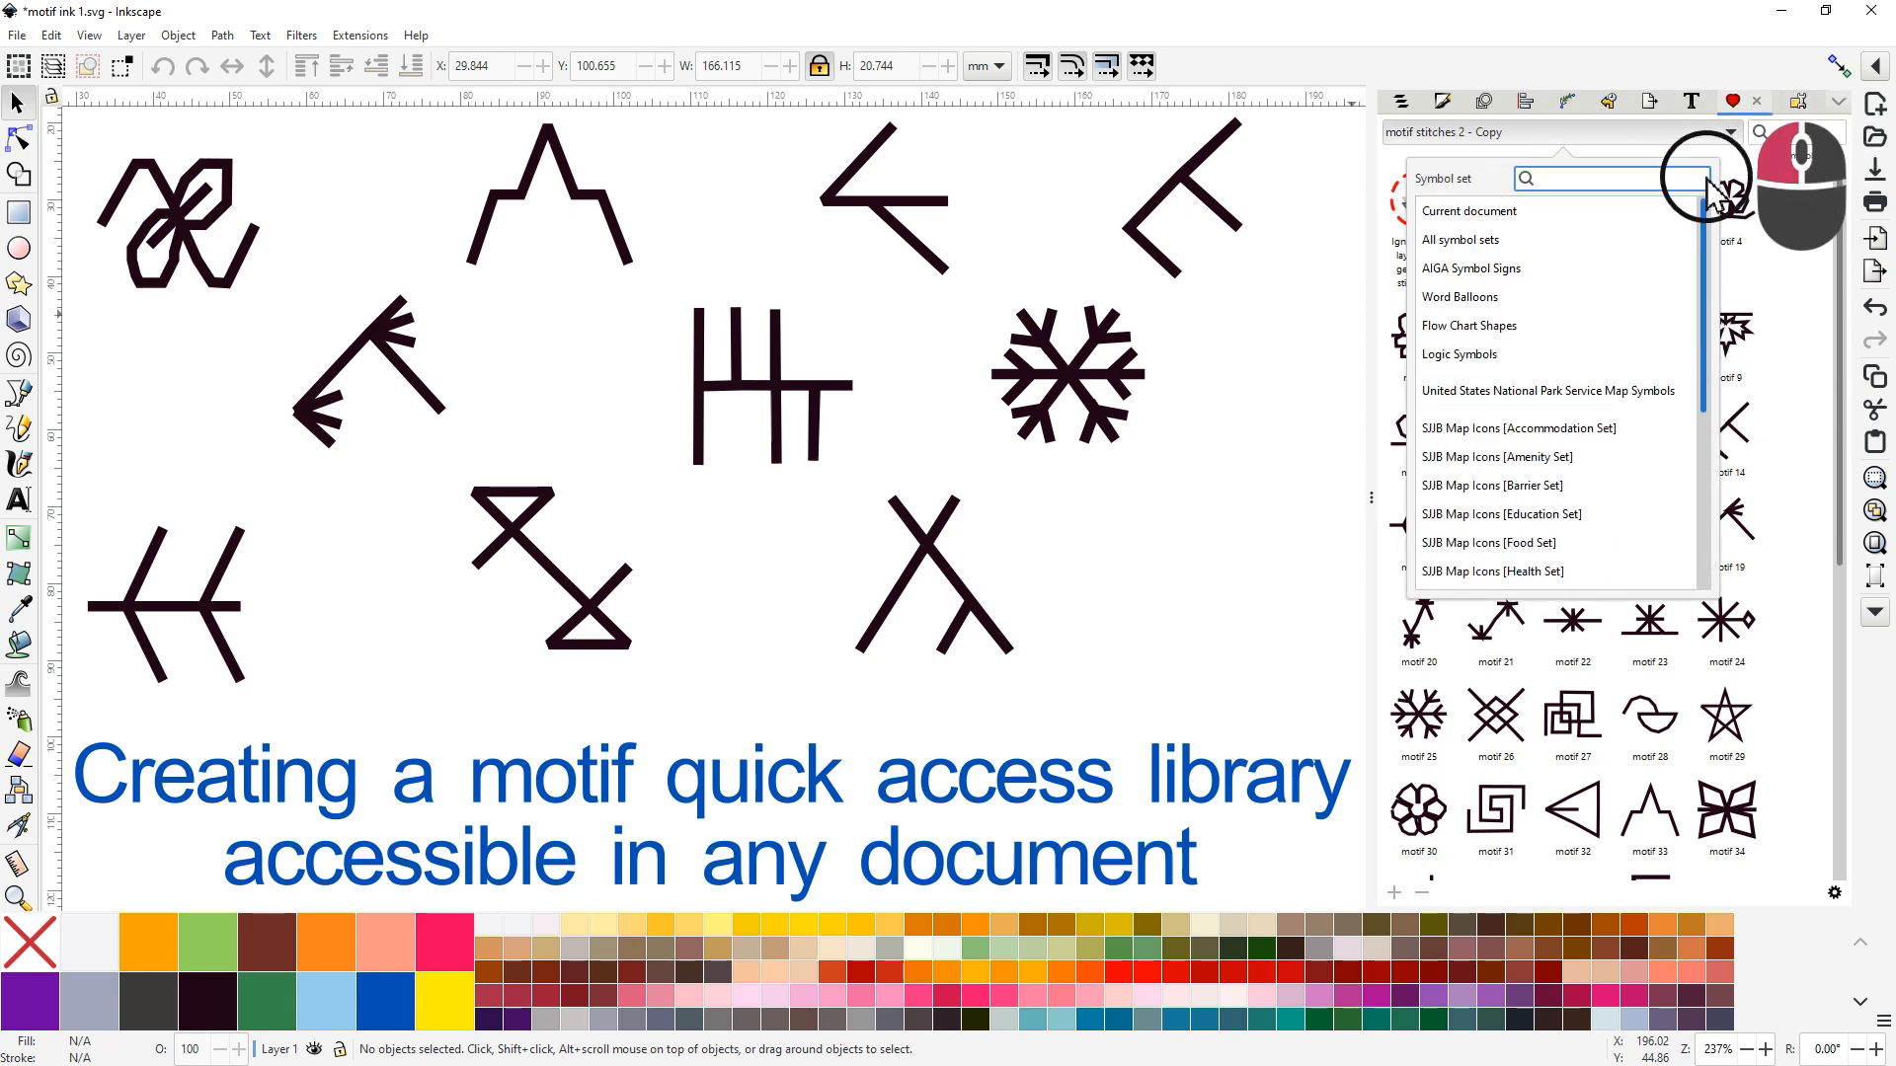
left_click(1478, 217)
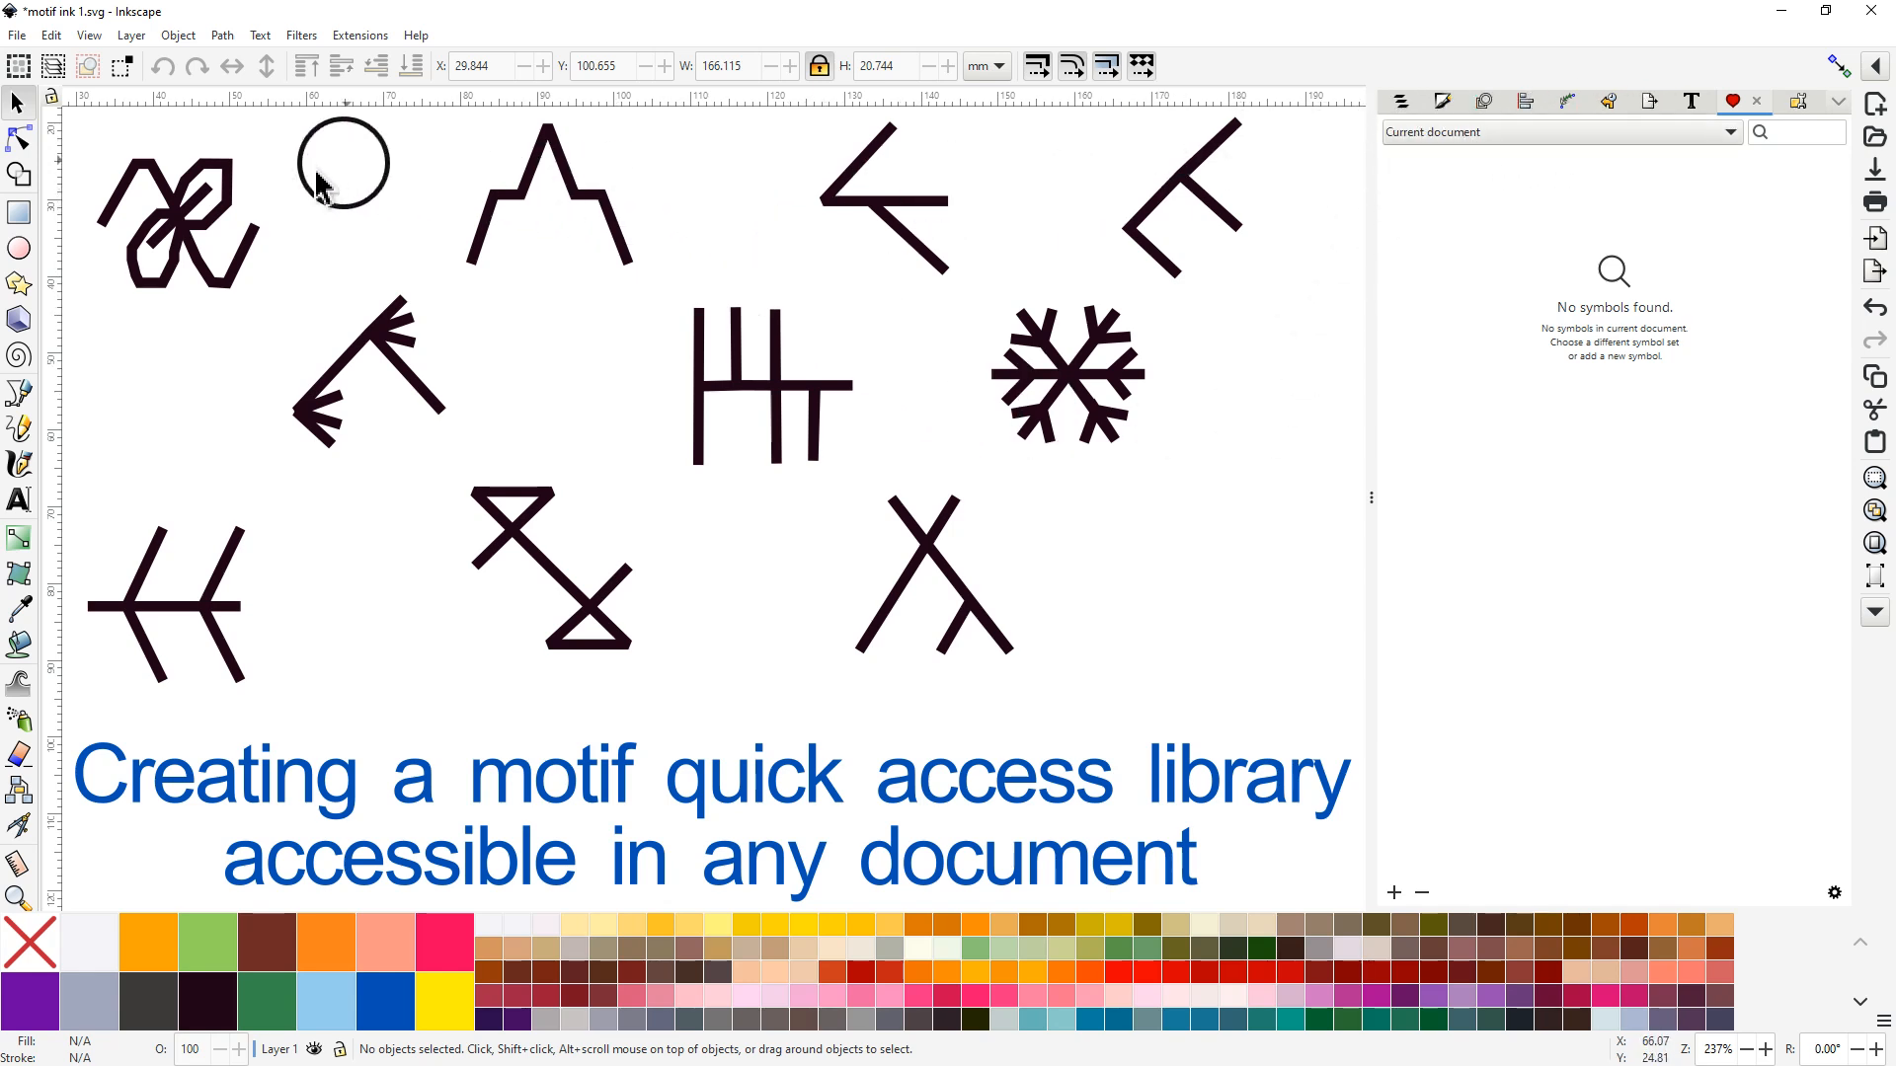
Step: Open the object properties of the looped flower motif in the first row and set its title to "motif 1"
left_click(180, 237)
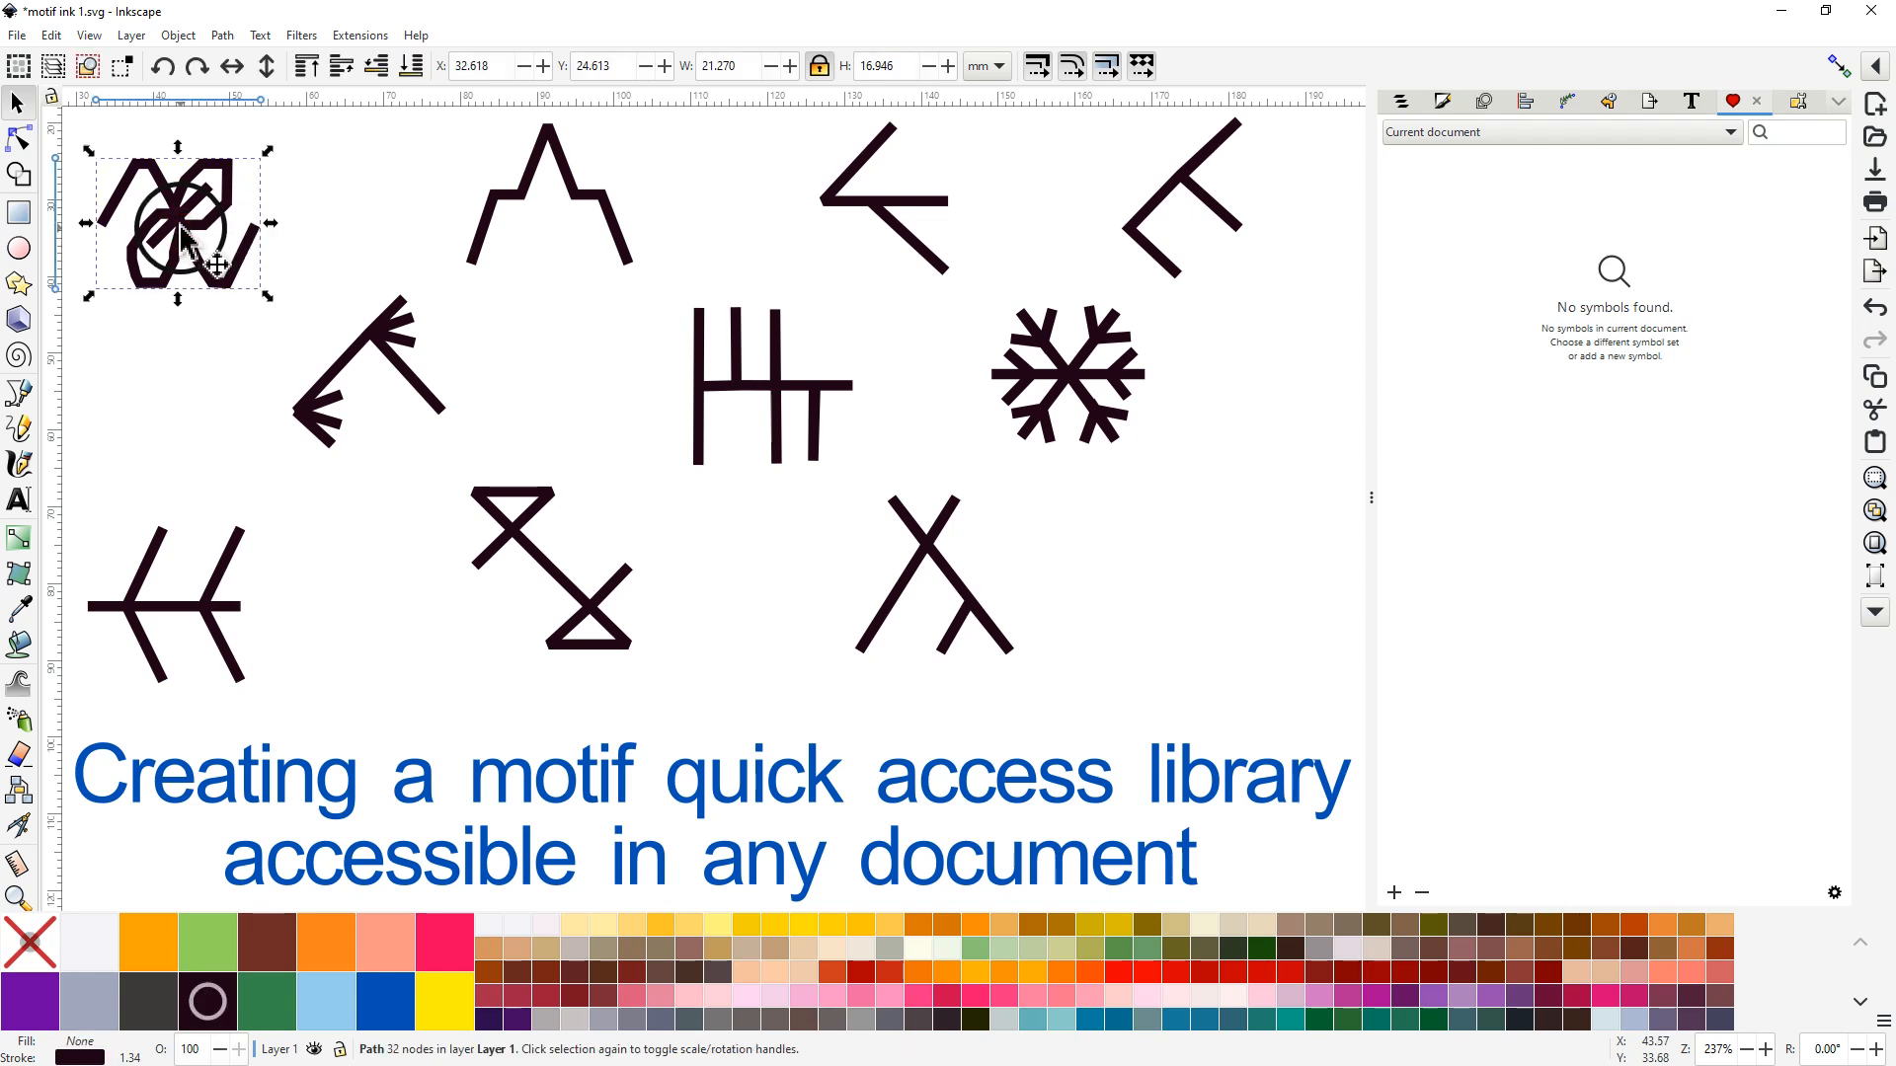
right_click(183, 237)
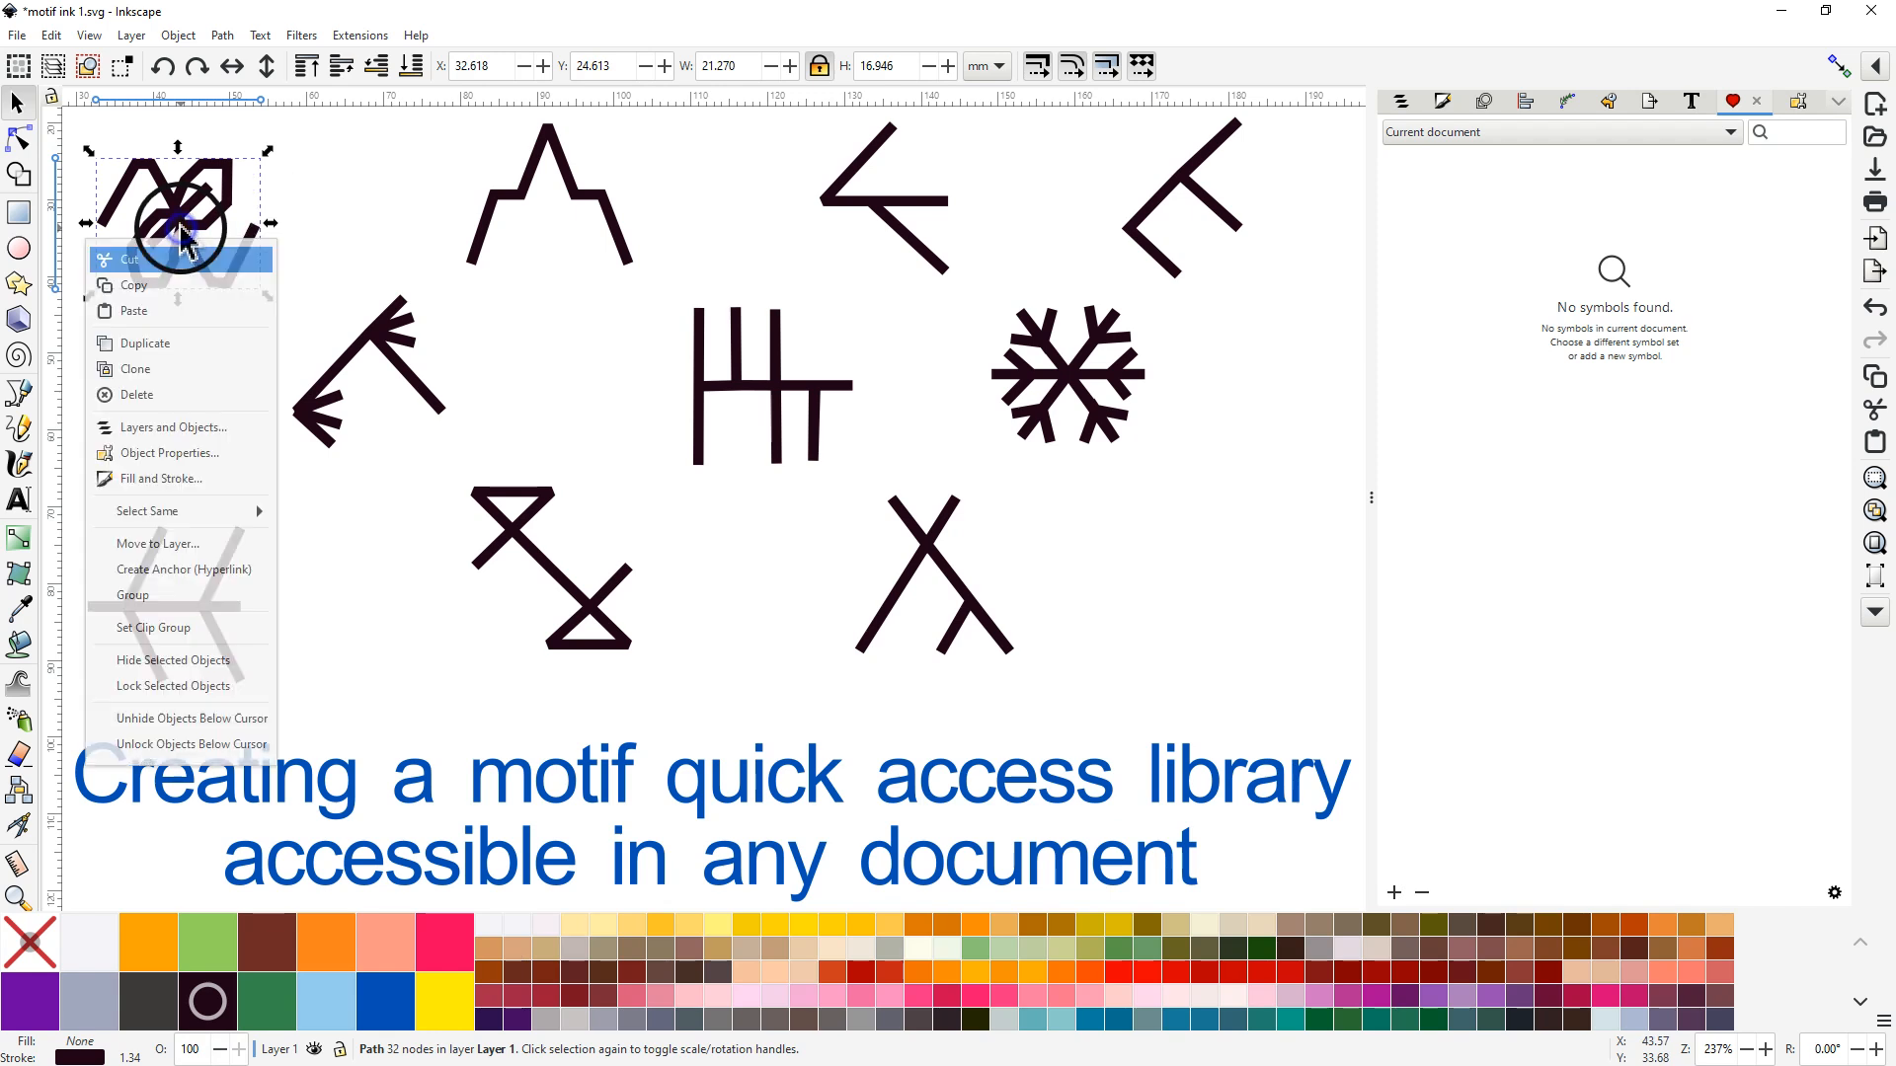
left_click(184, 458)
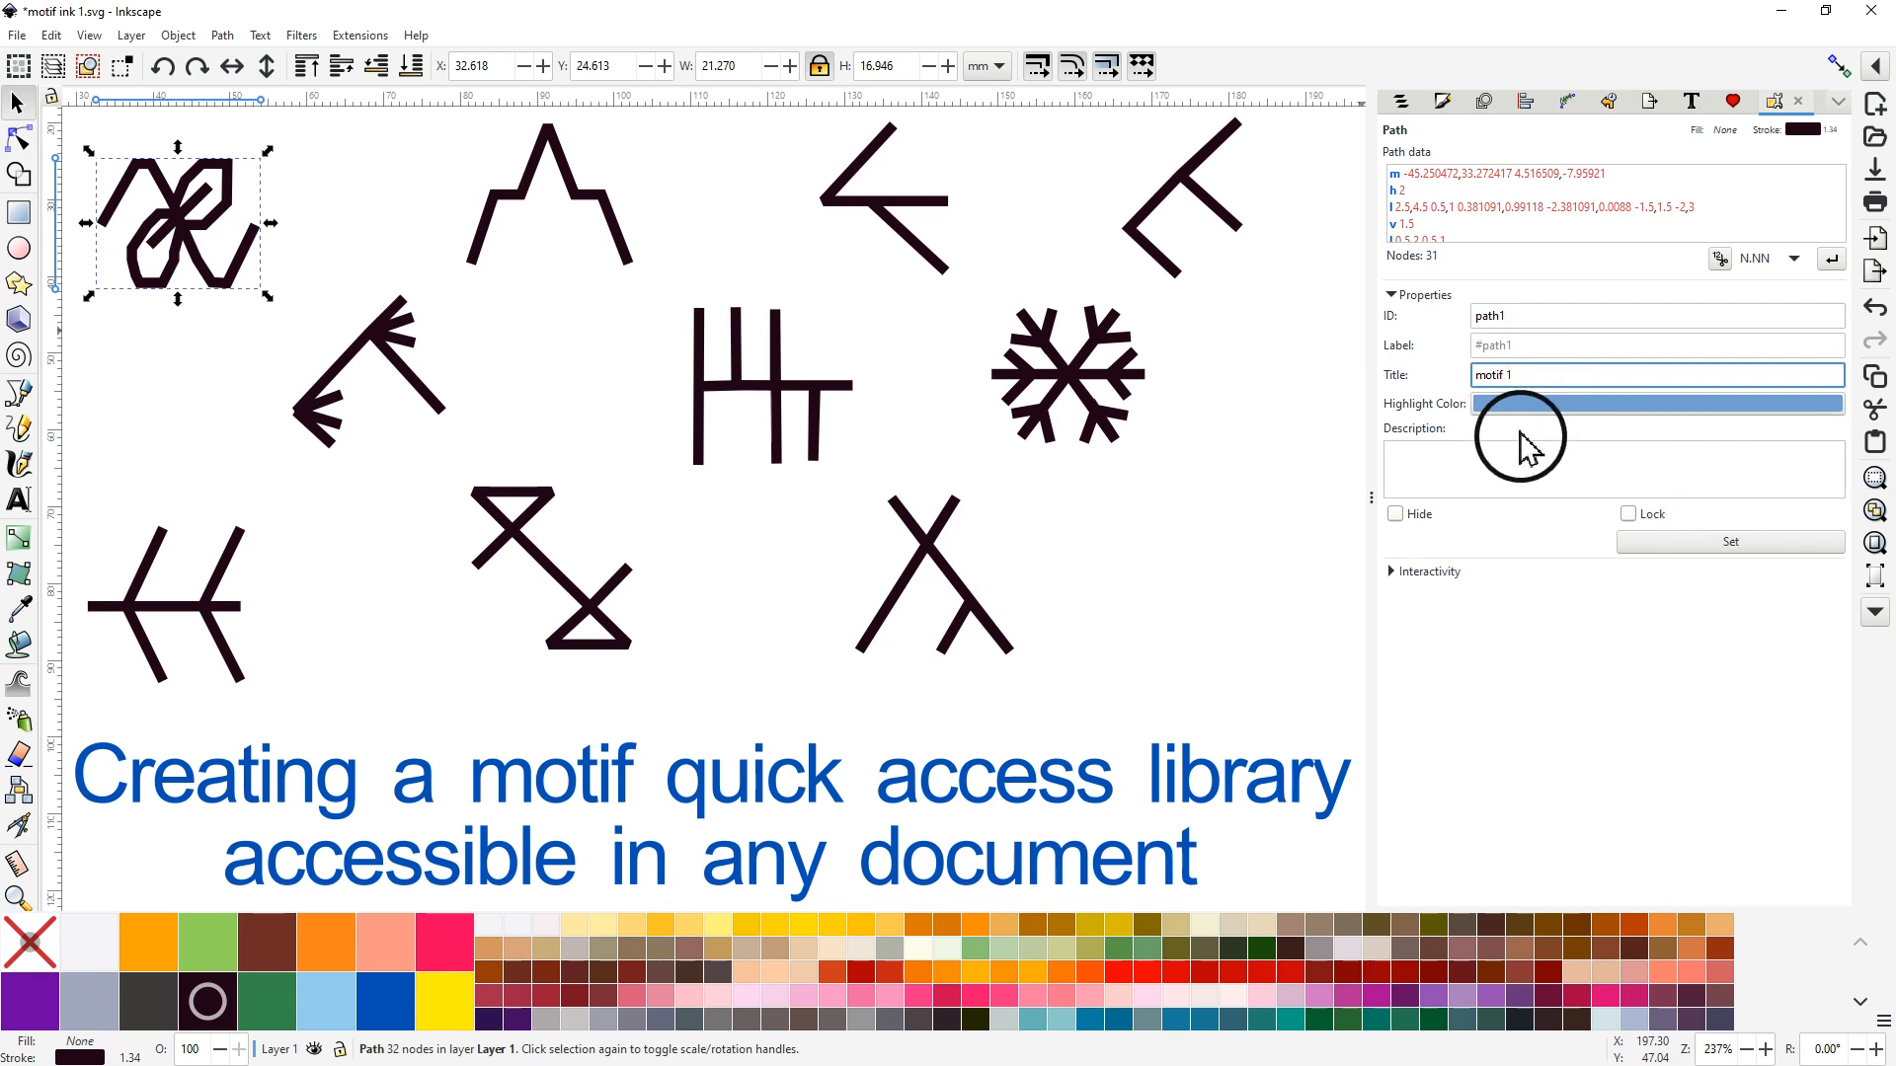
left_click(1731, 542)
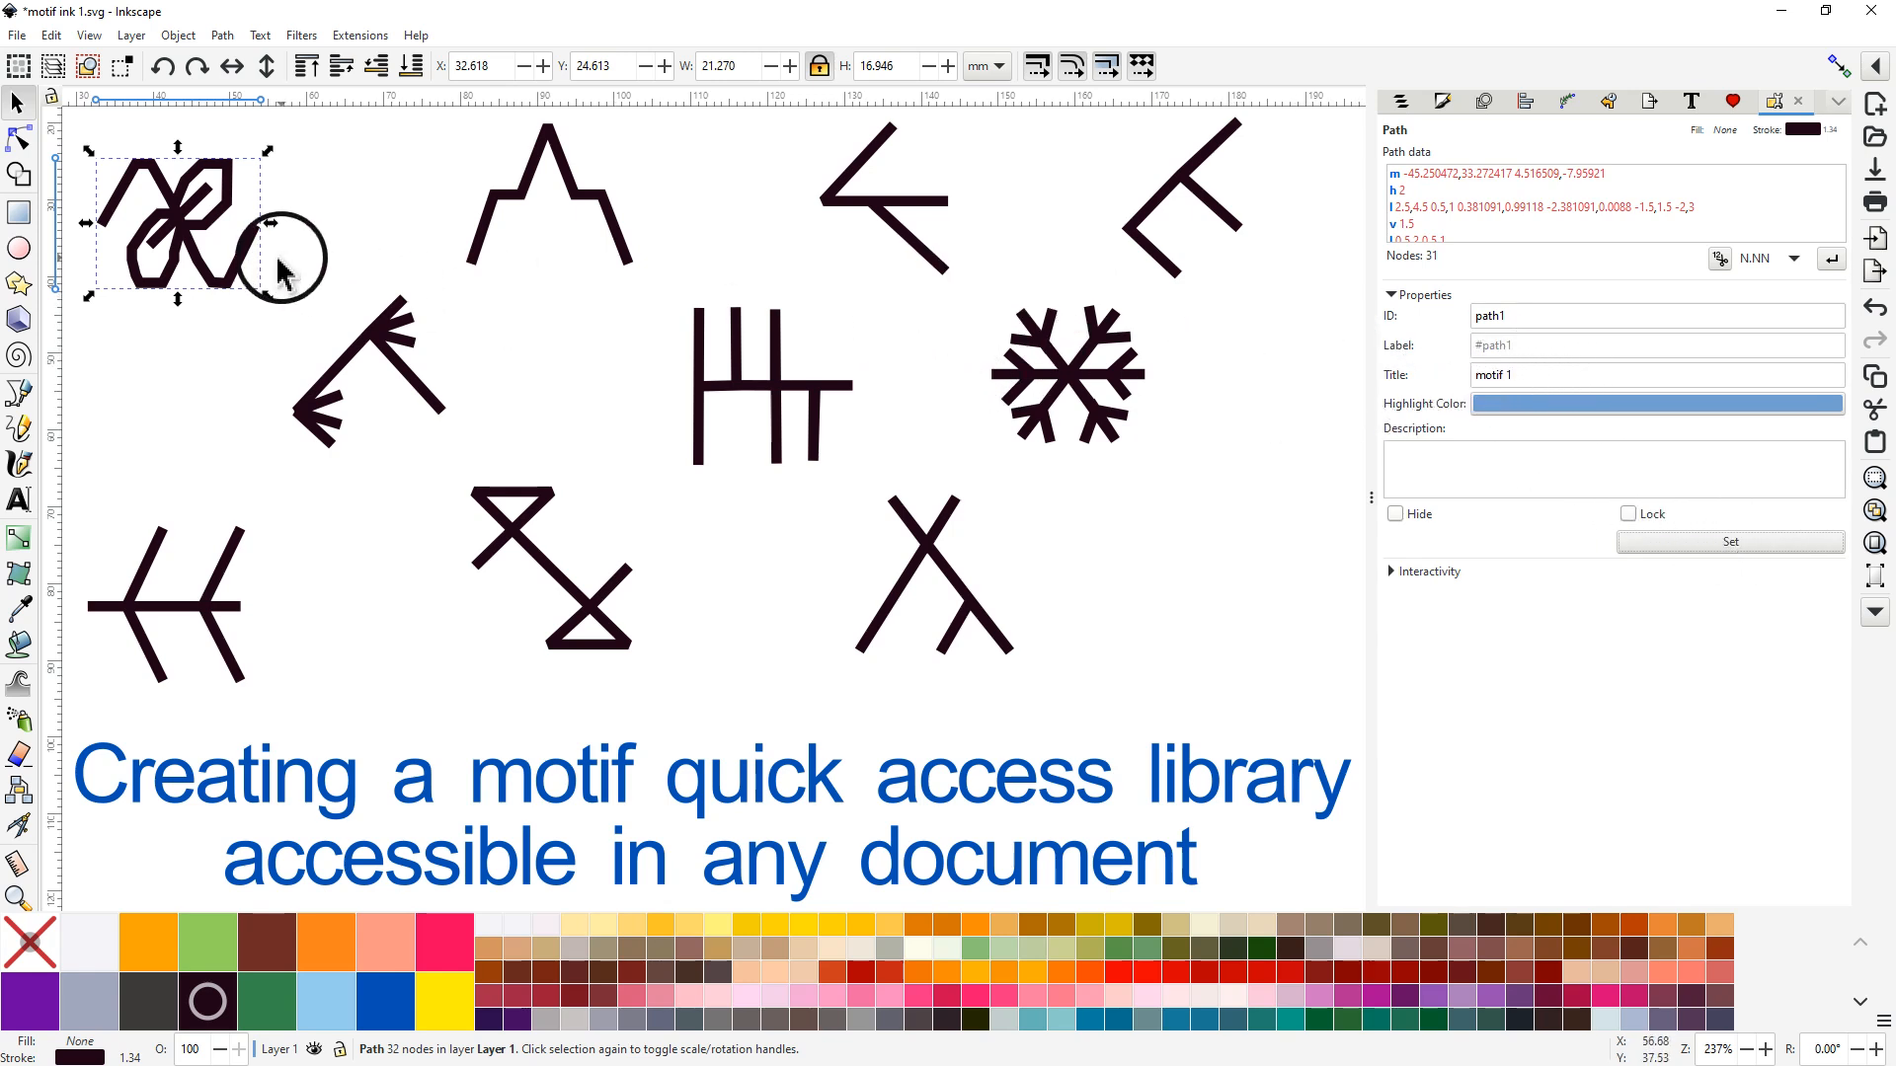
Step: Title the peak-shaped motif "motif 2" and the arrow-like motif beside it in the first row "motif 3"
left_click(592, 193)
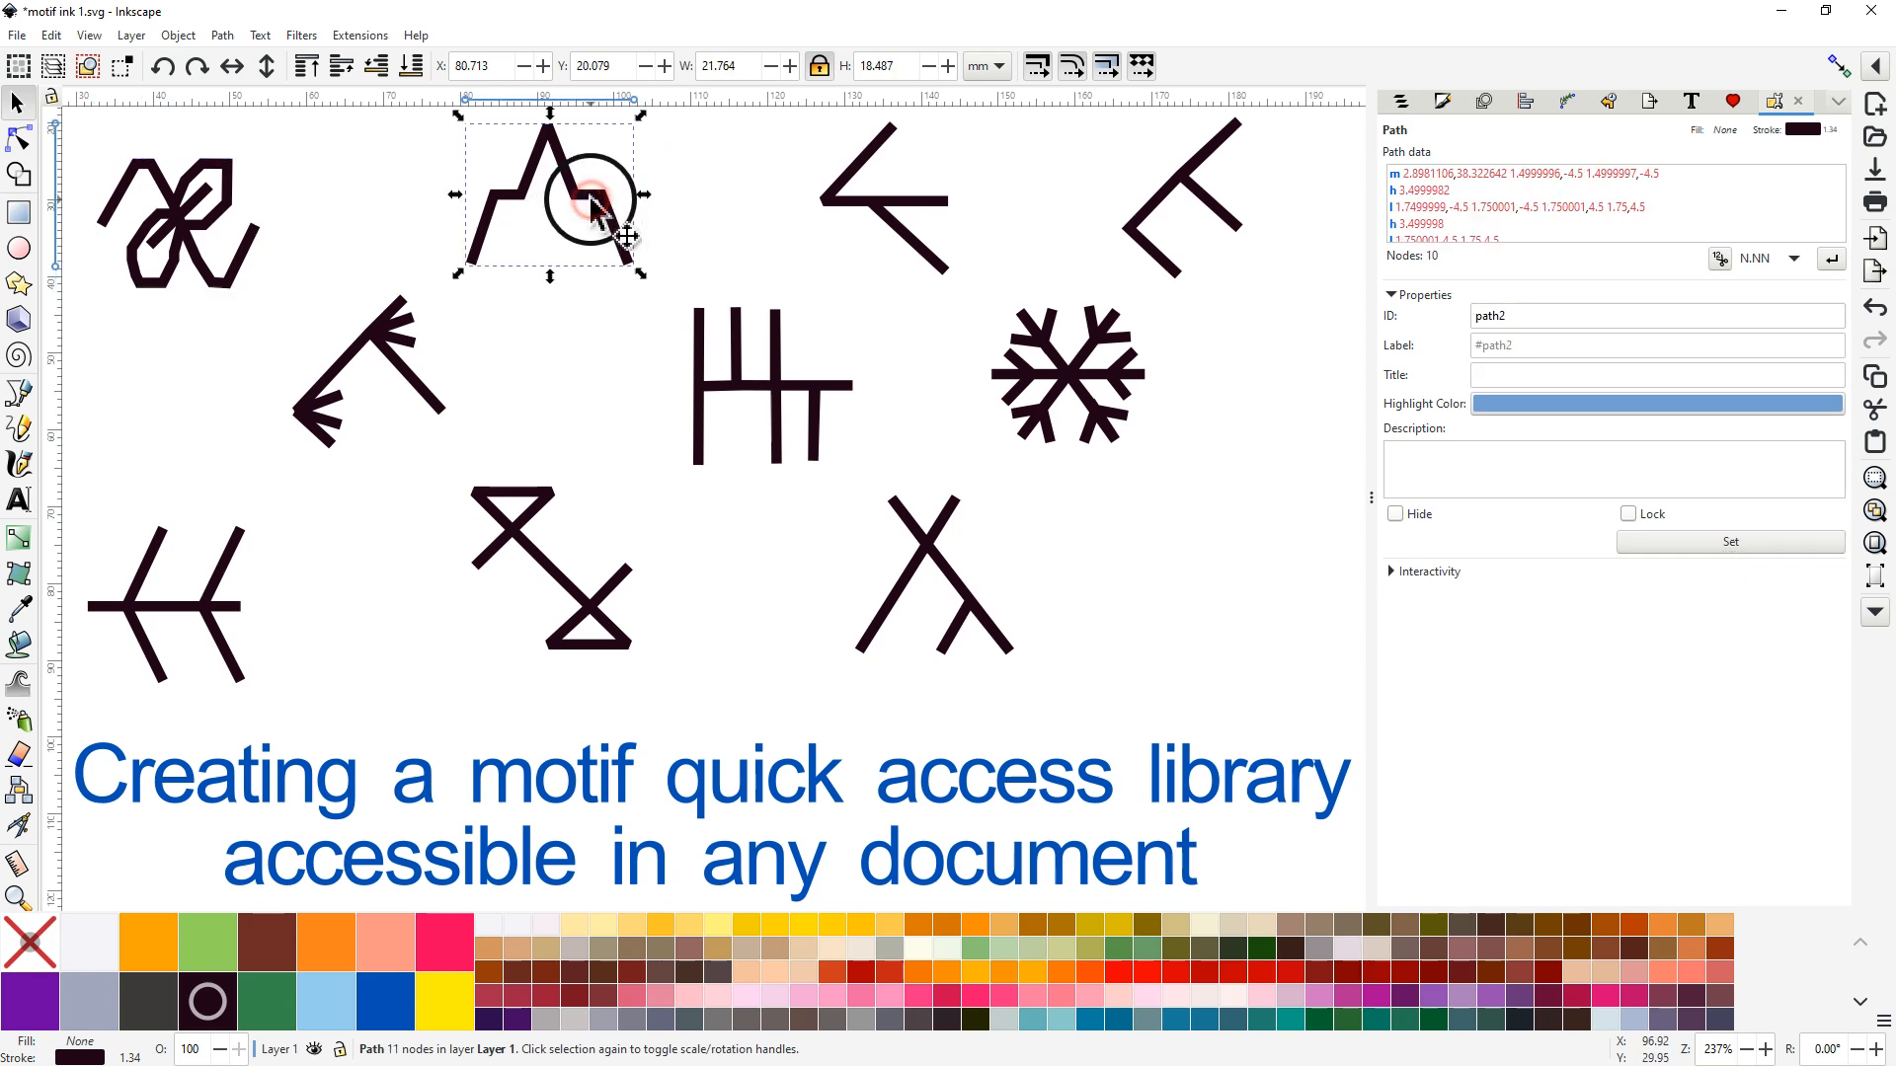
left_click(1503, 375)
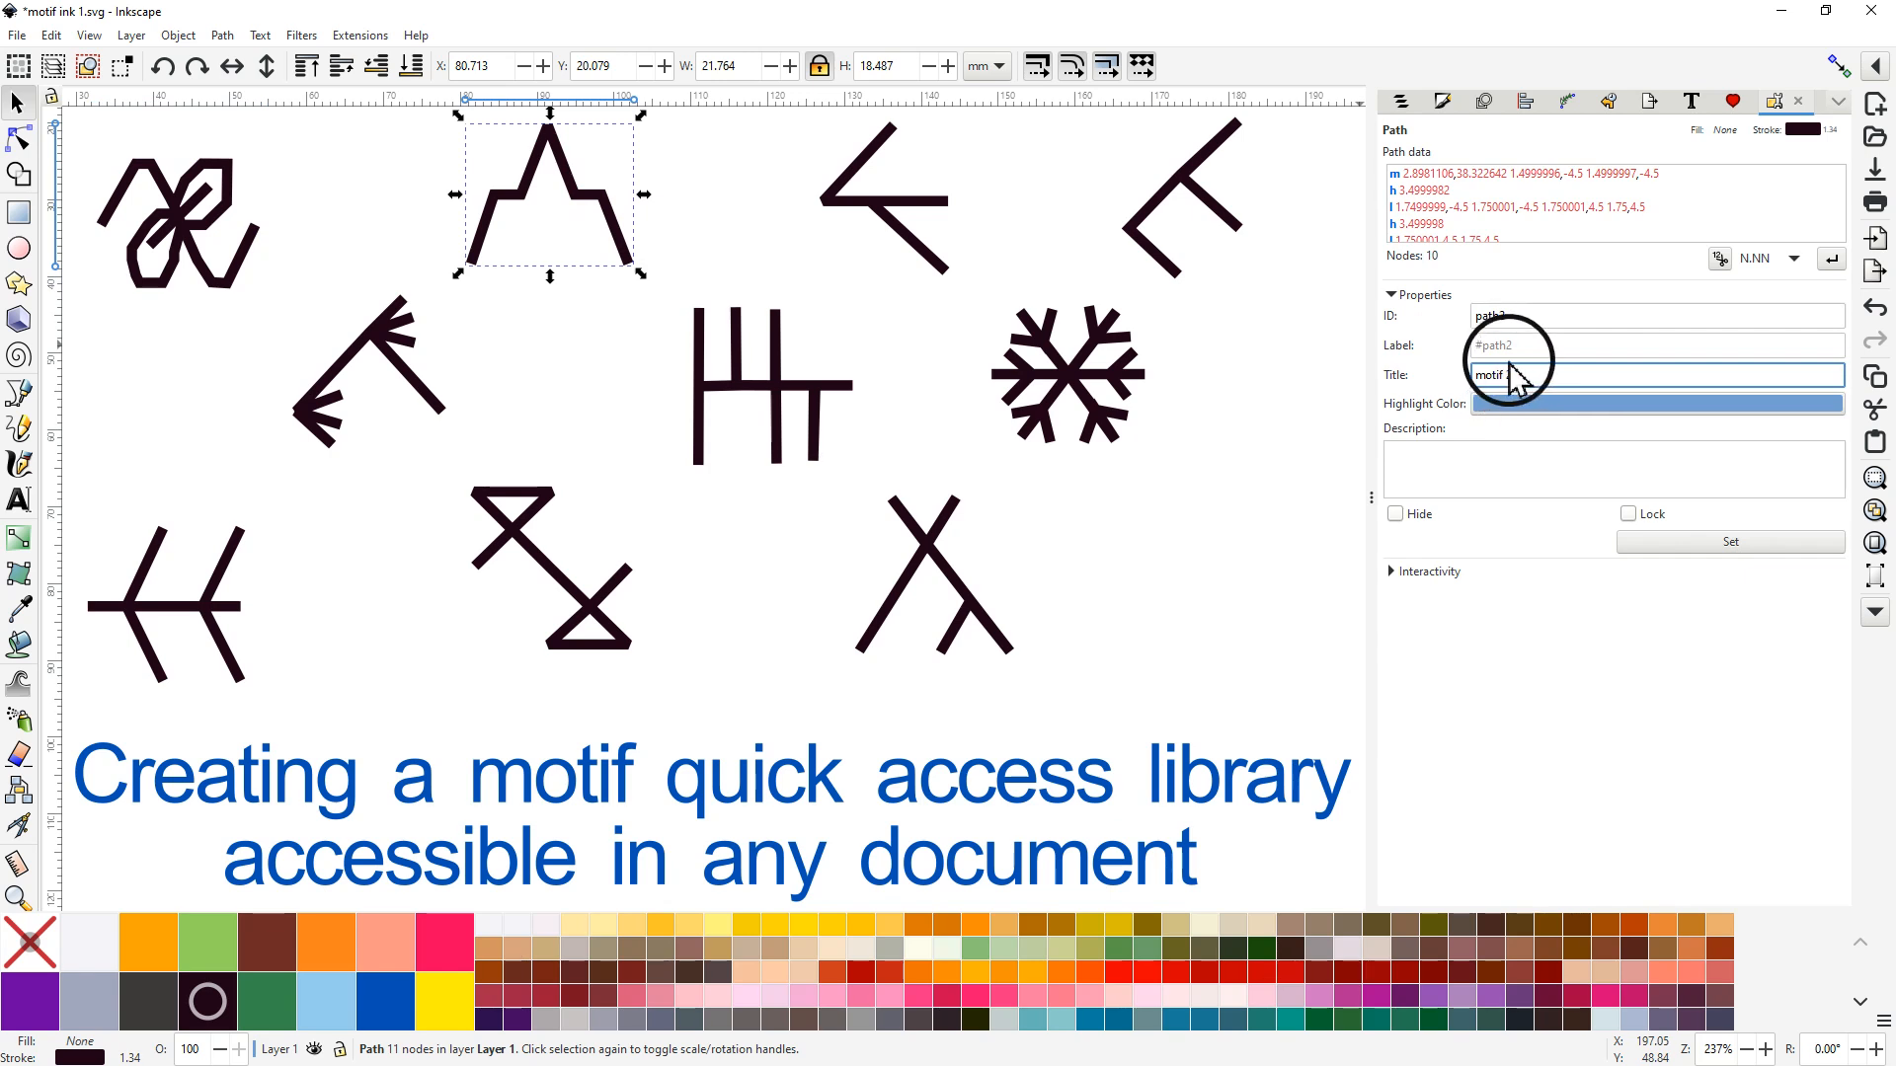
left_click(1727, 541)
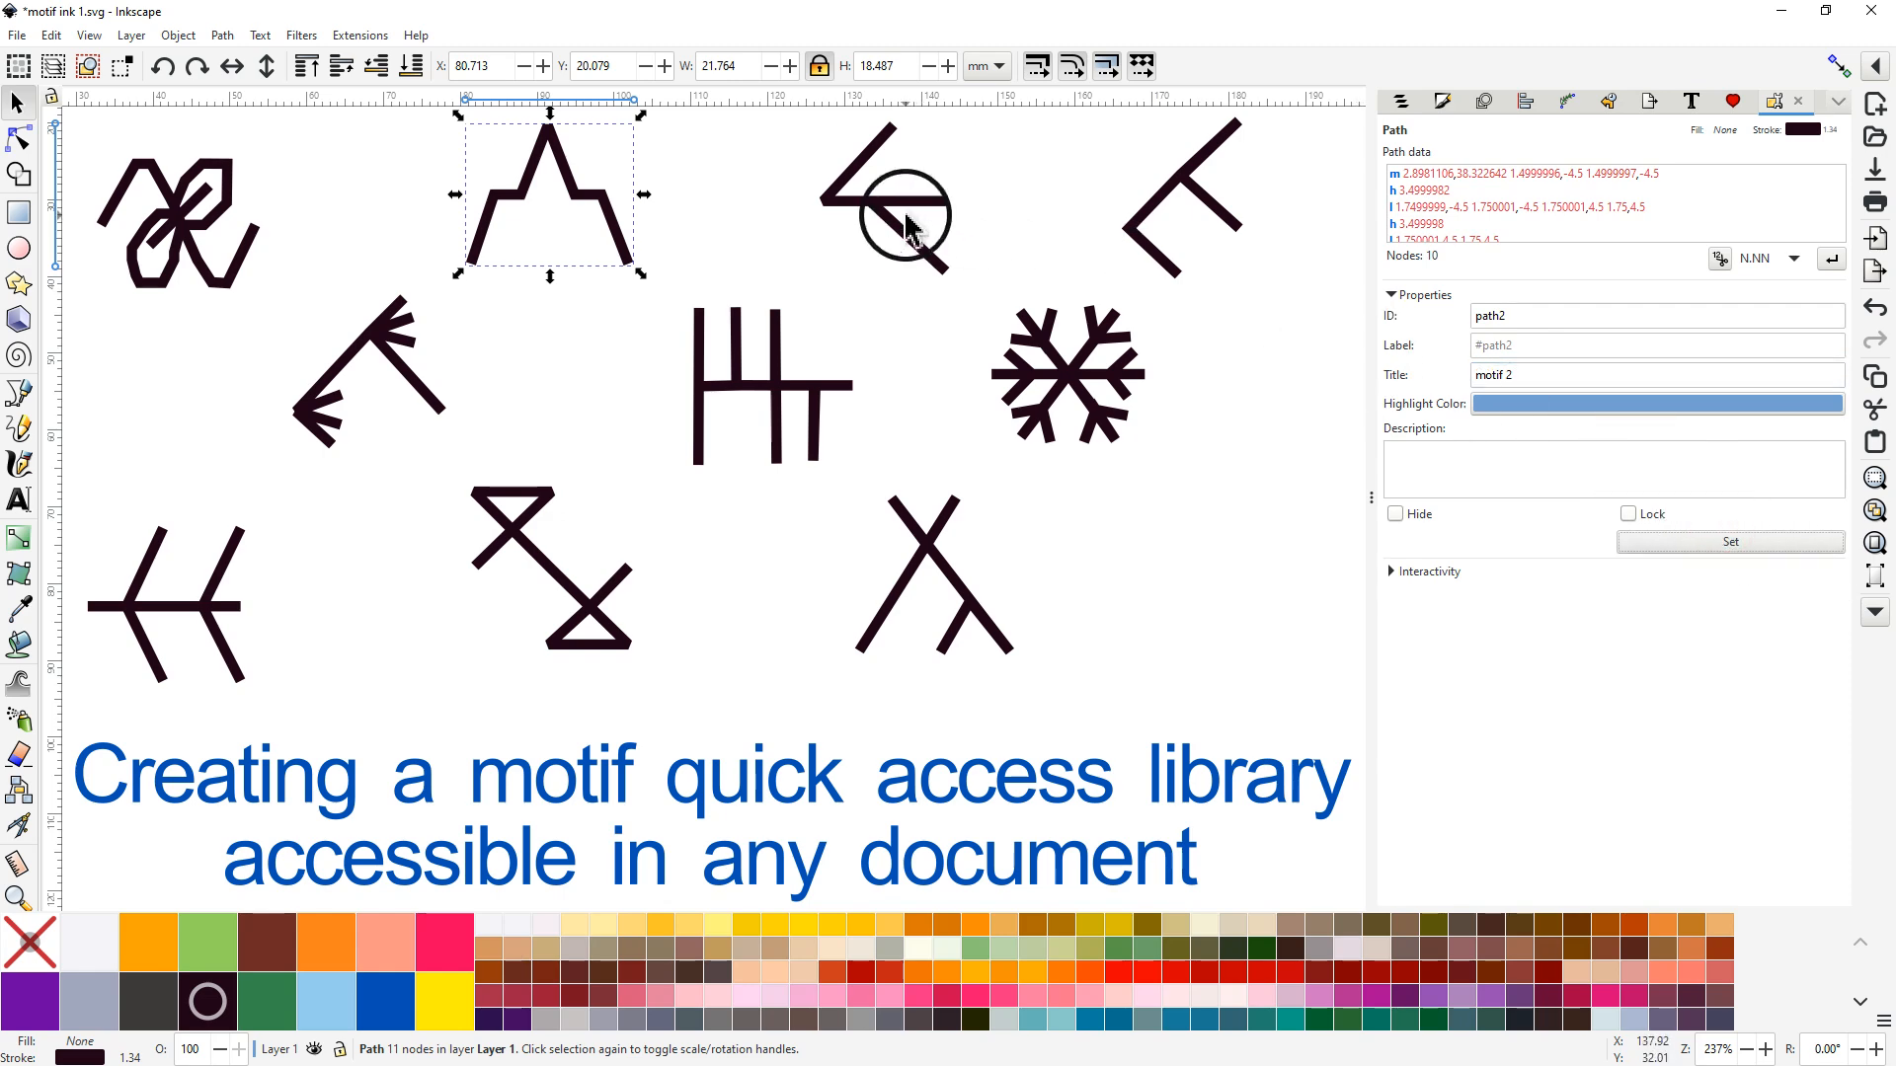
left_click(993, 233)
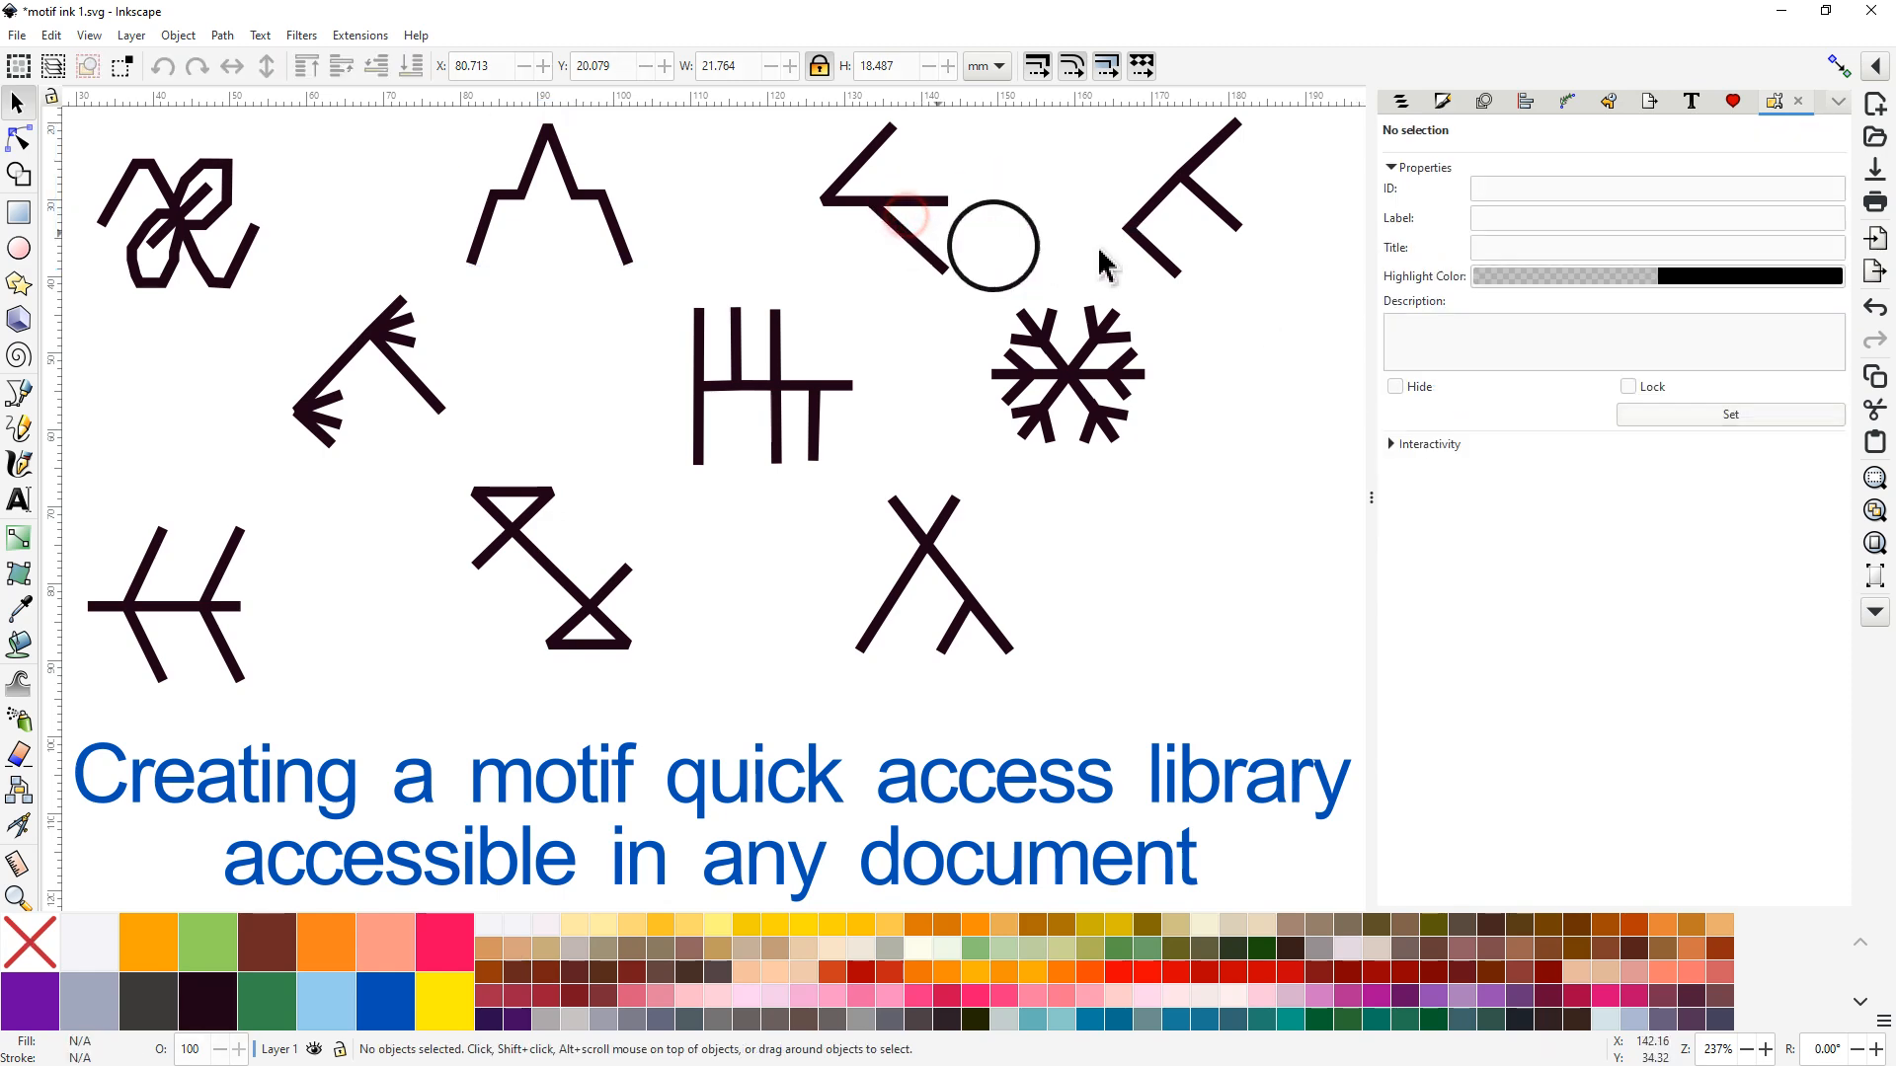
left_click(874, 199)
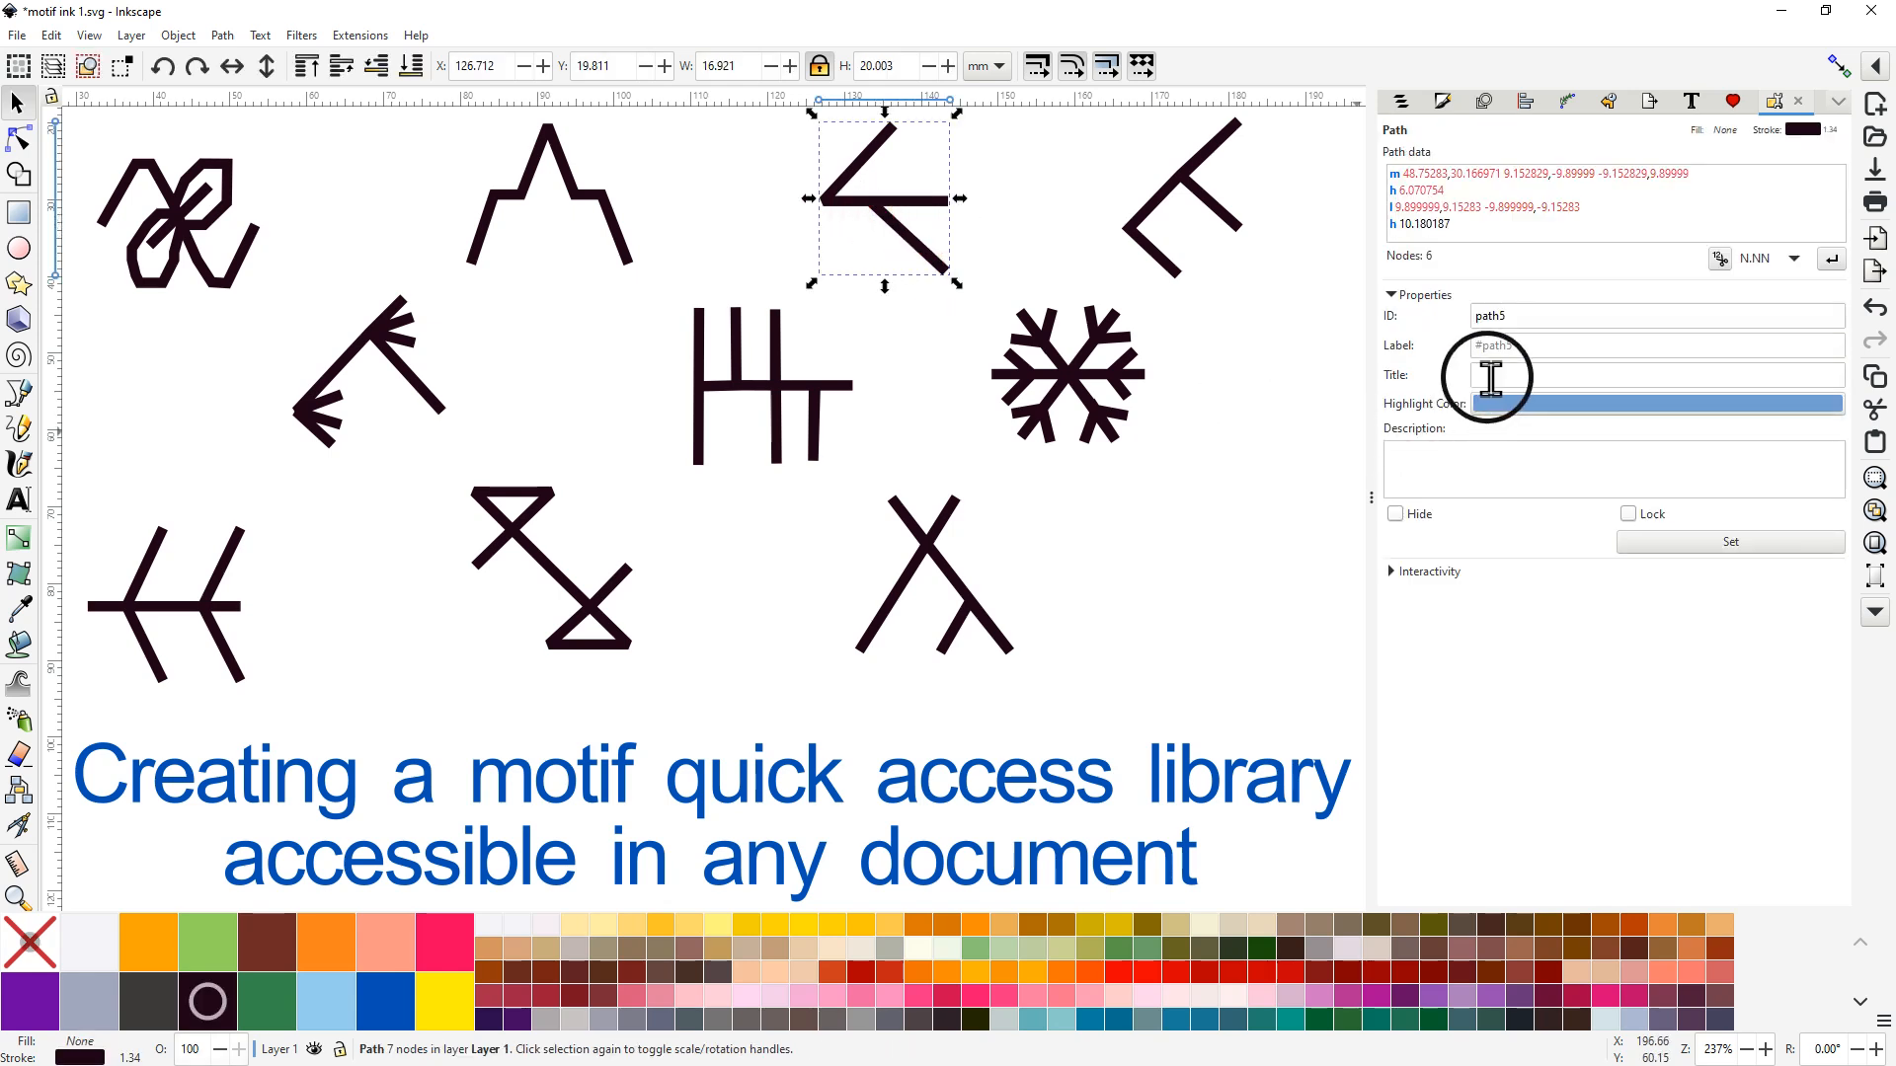
left_click(1493, 375)
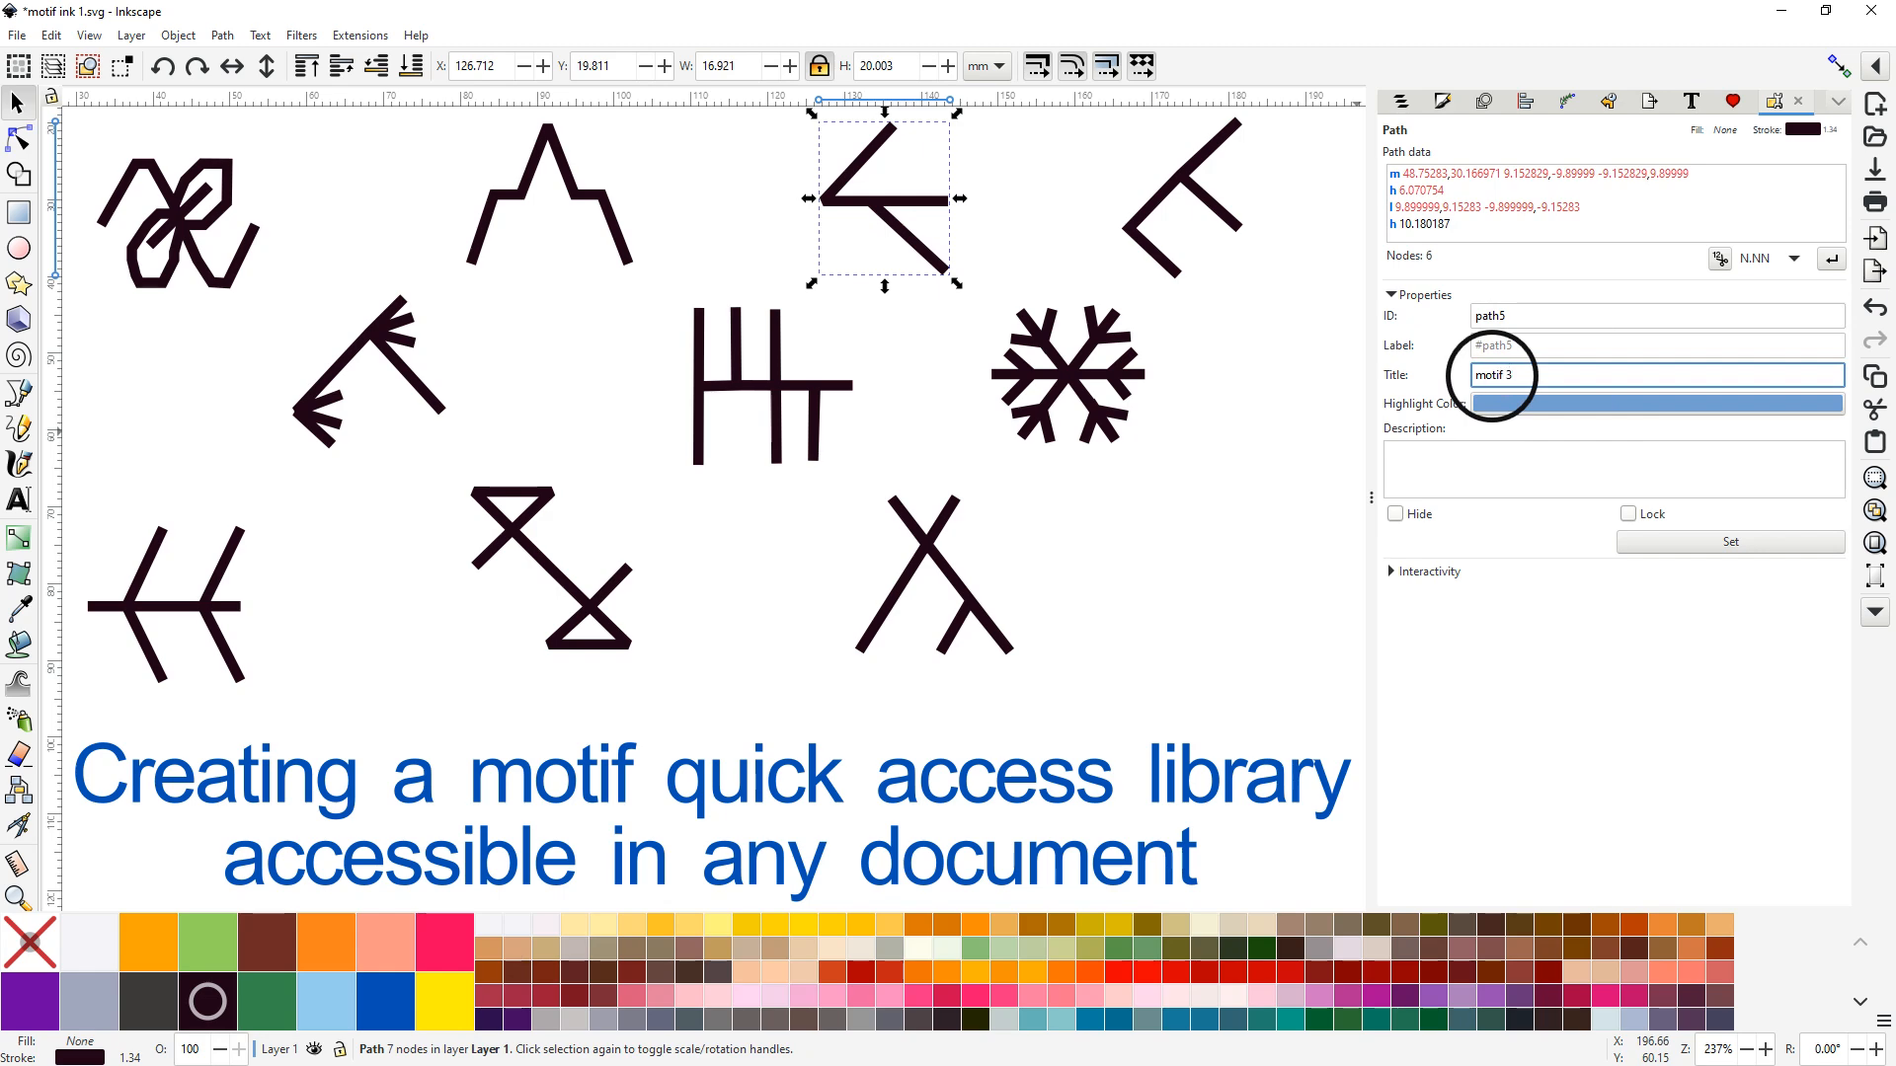
left_click(1730, 545)
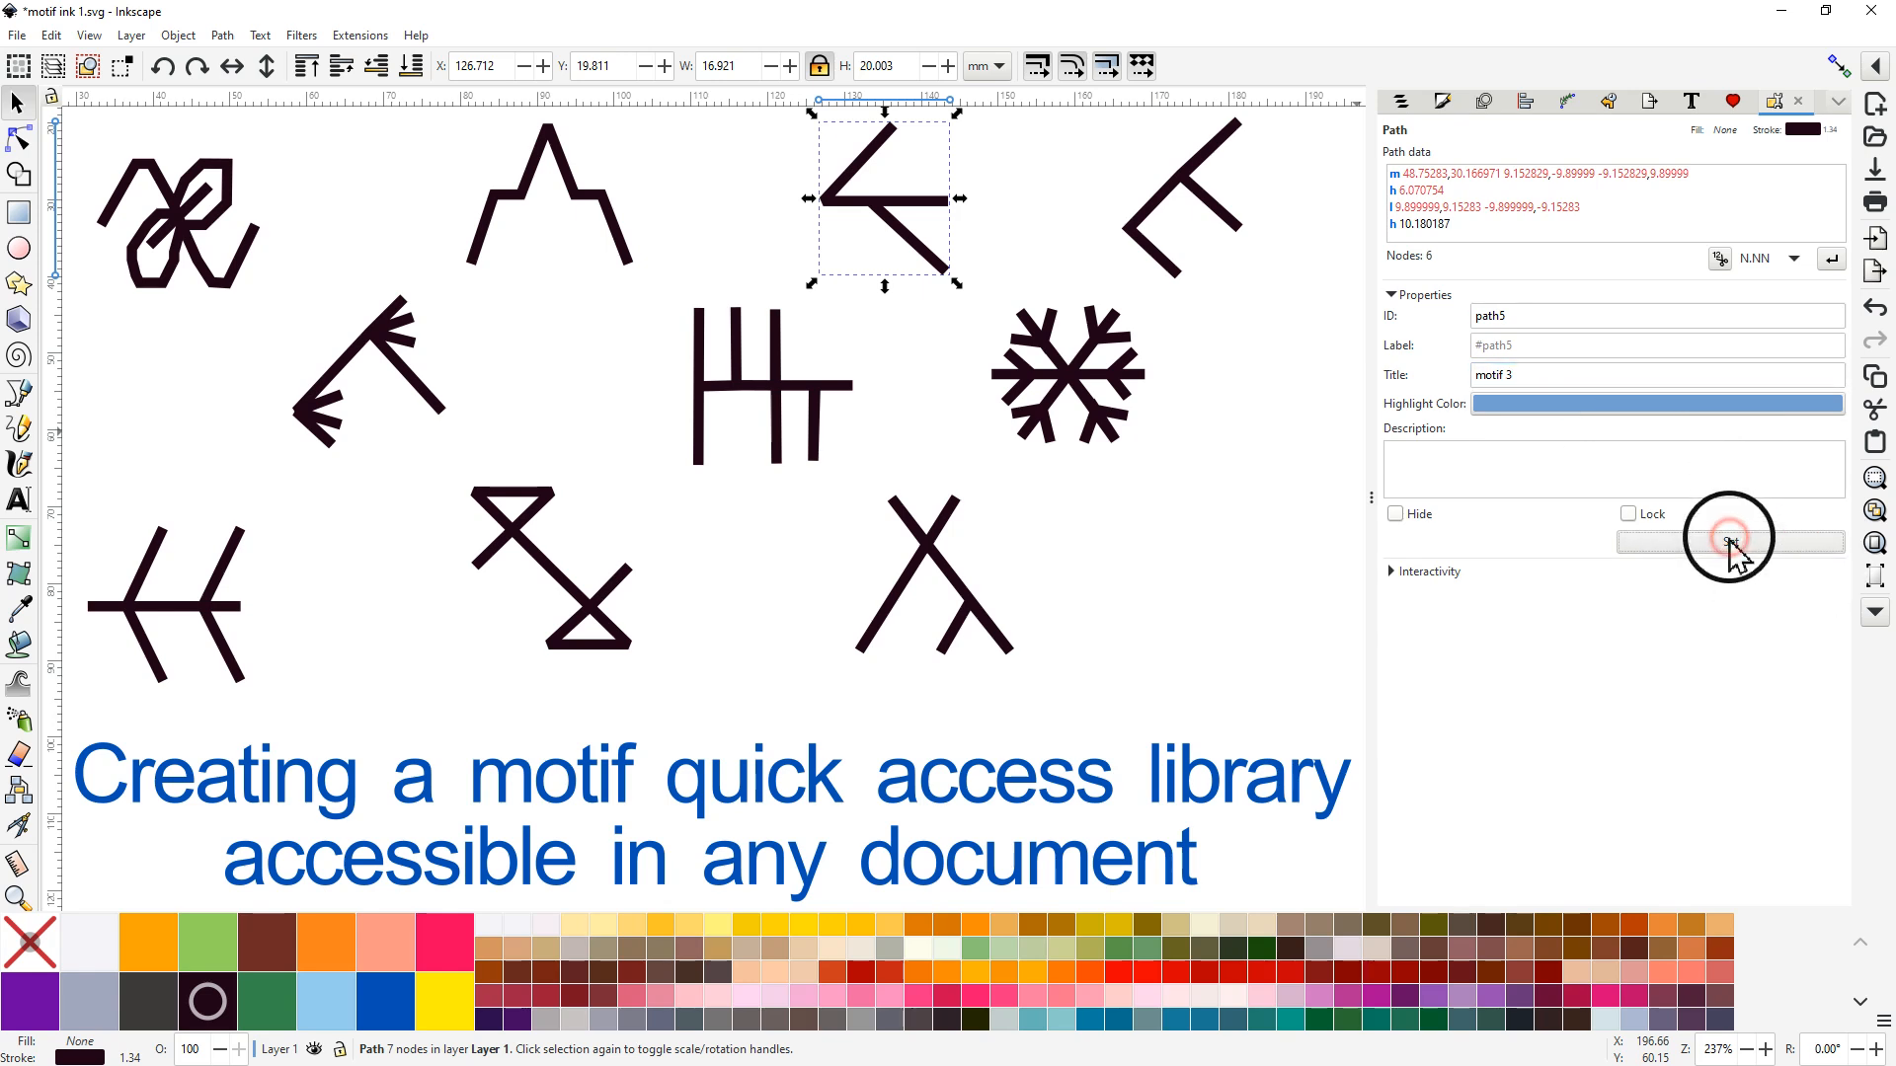
Step: Title the last motif of the first row "motif 4" and the first motif of the second row "motif 5"
left_click(1193, 193)
left_click(1515, 373)
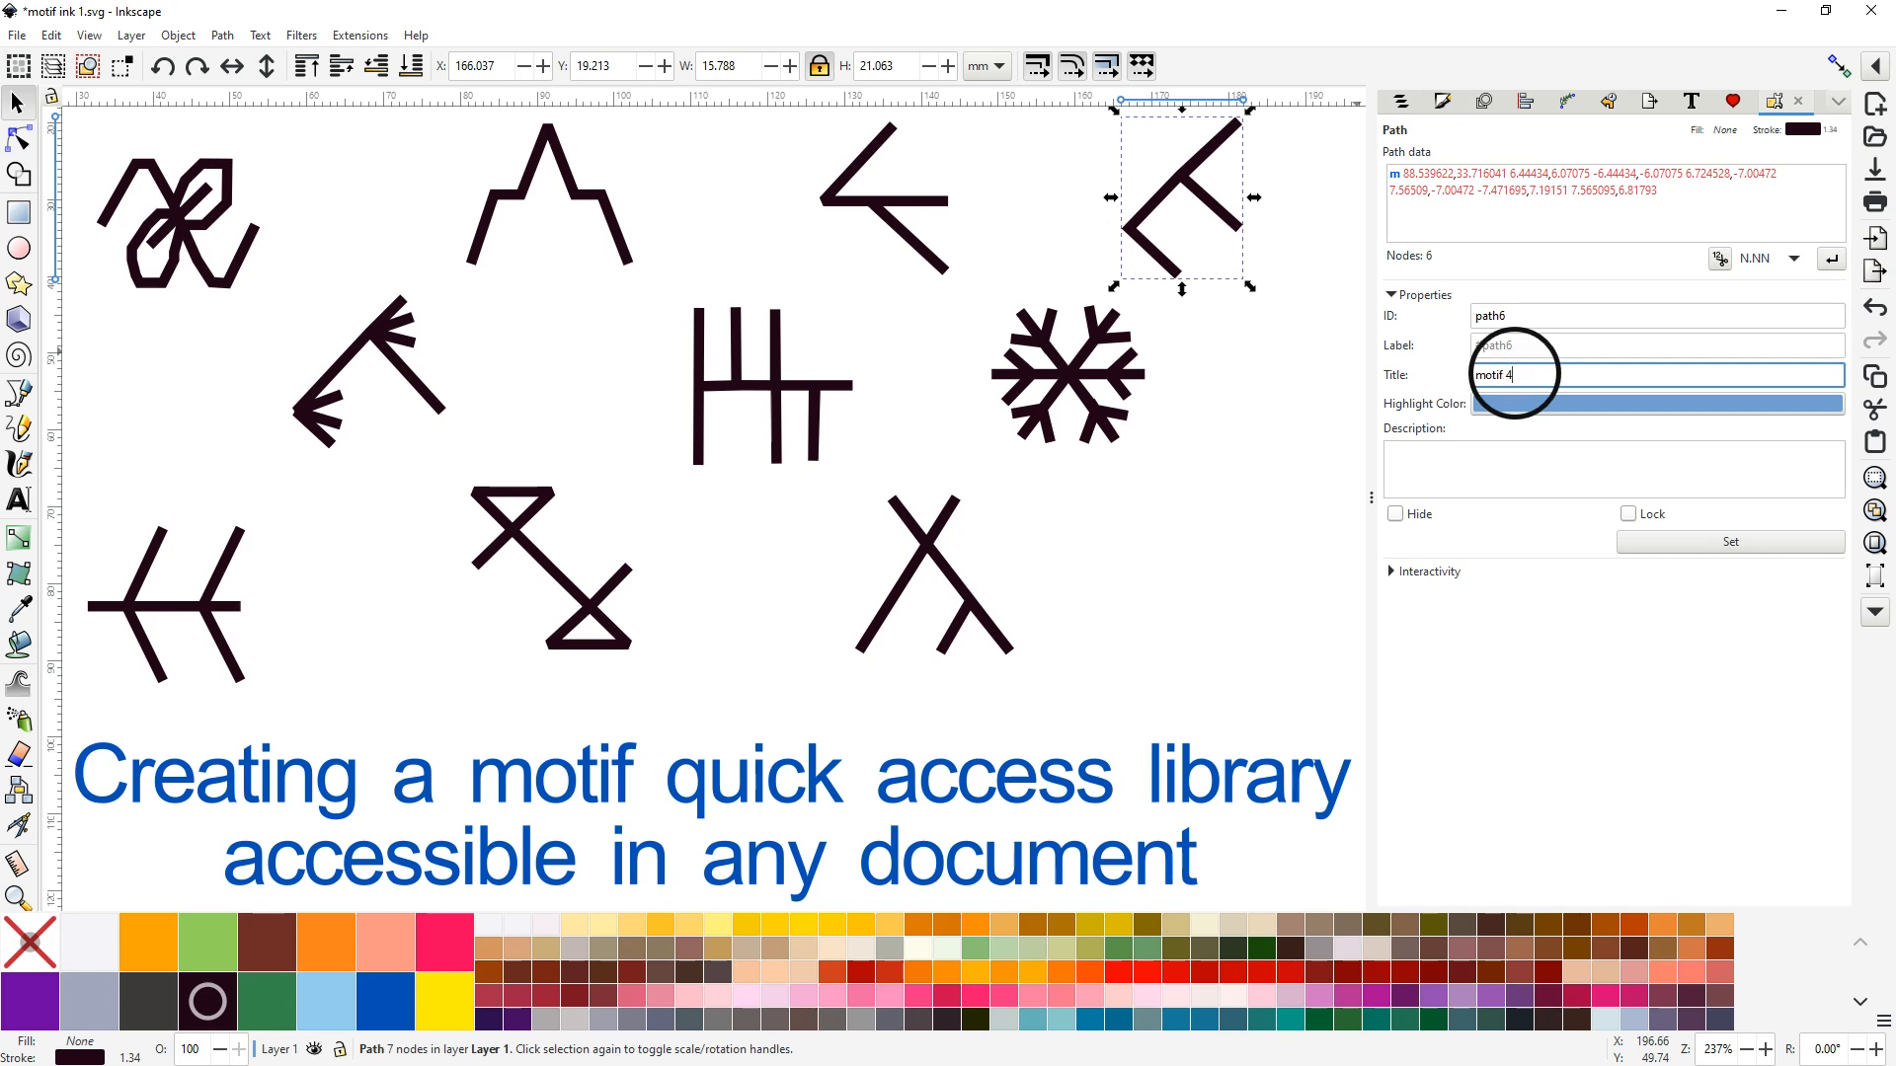
left_click(1702, 541)
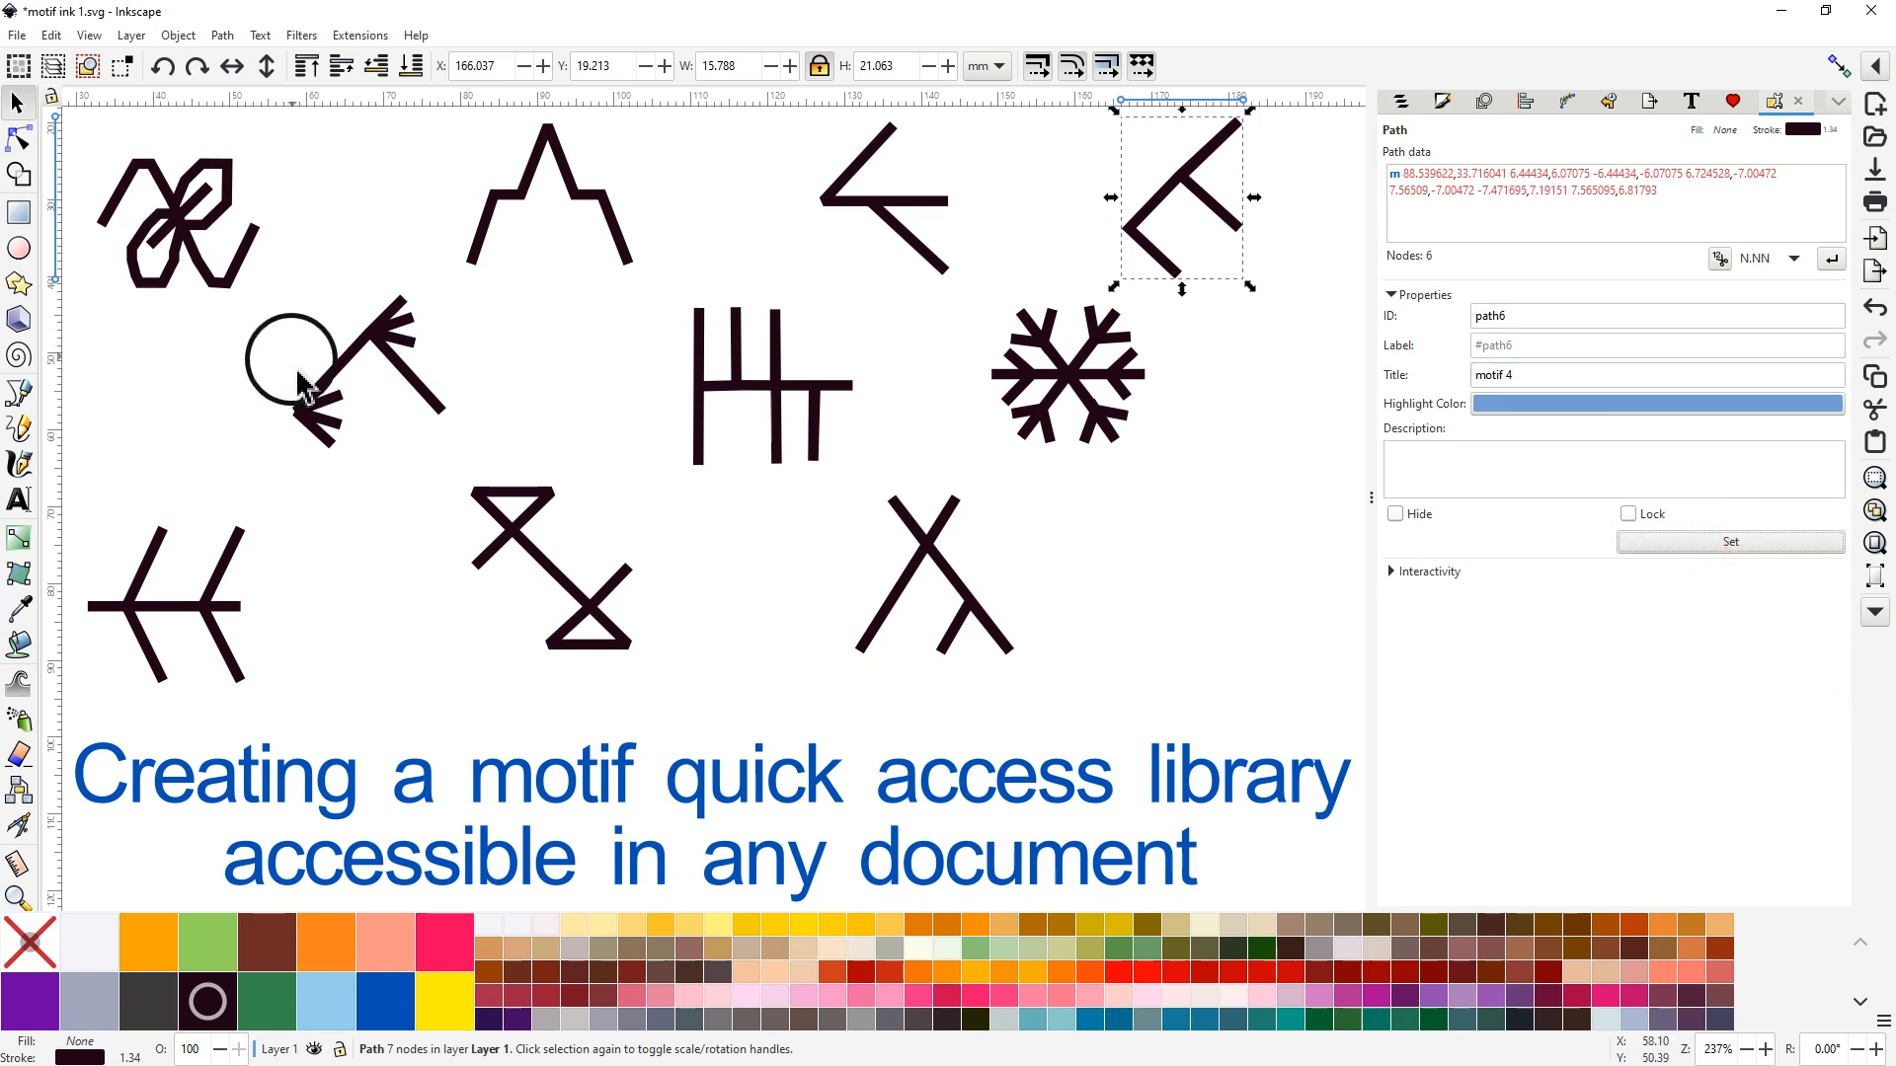
left_click(329, 383)
left_click(1490, 380)
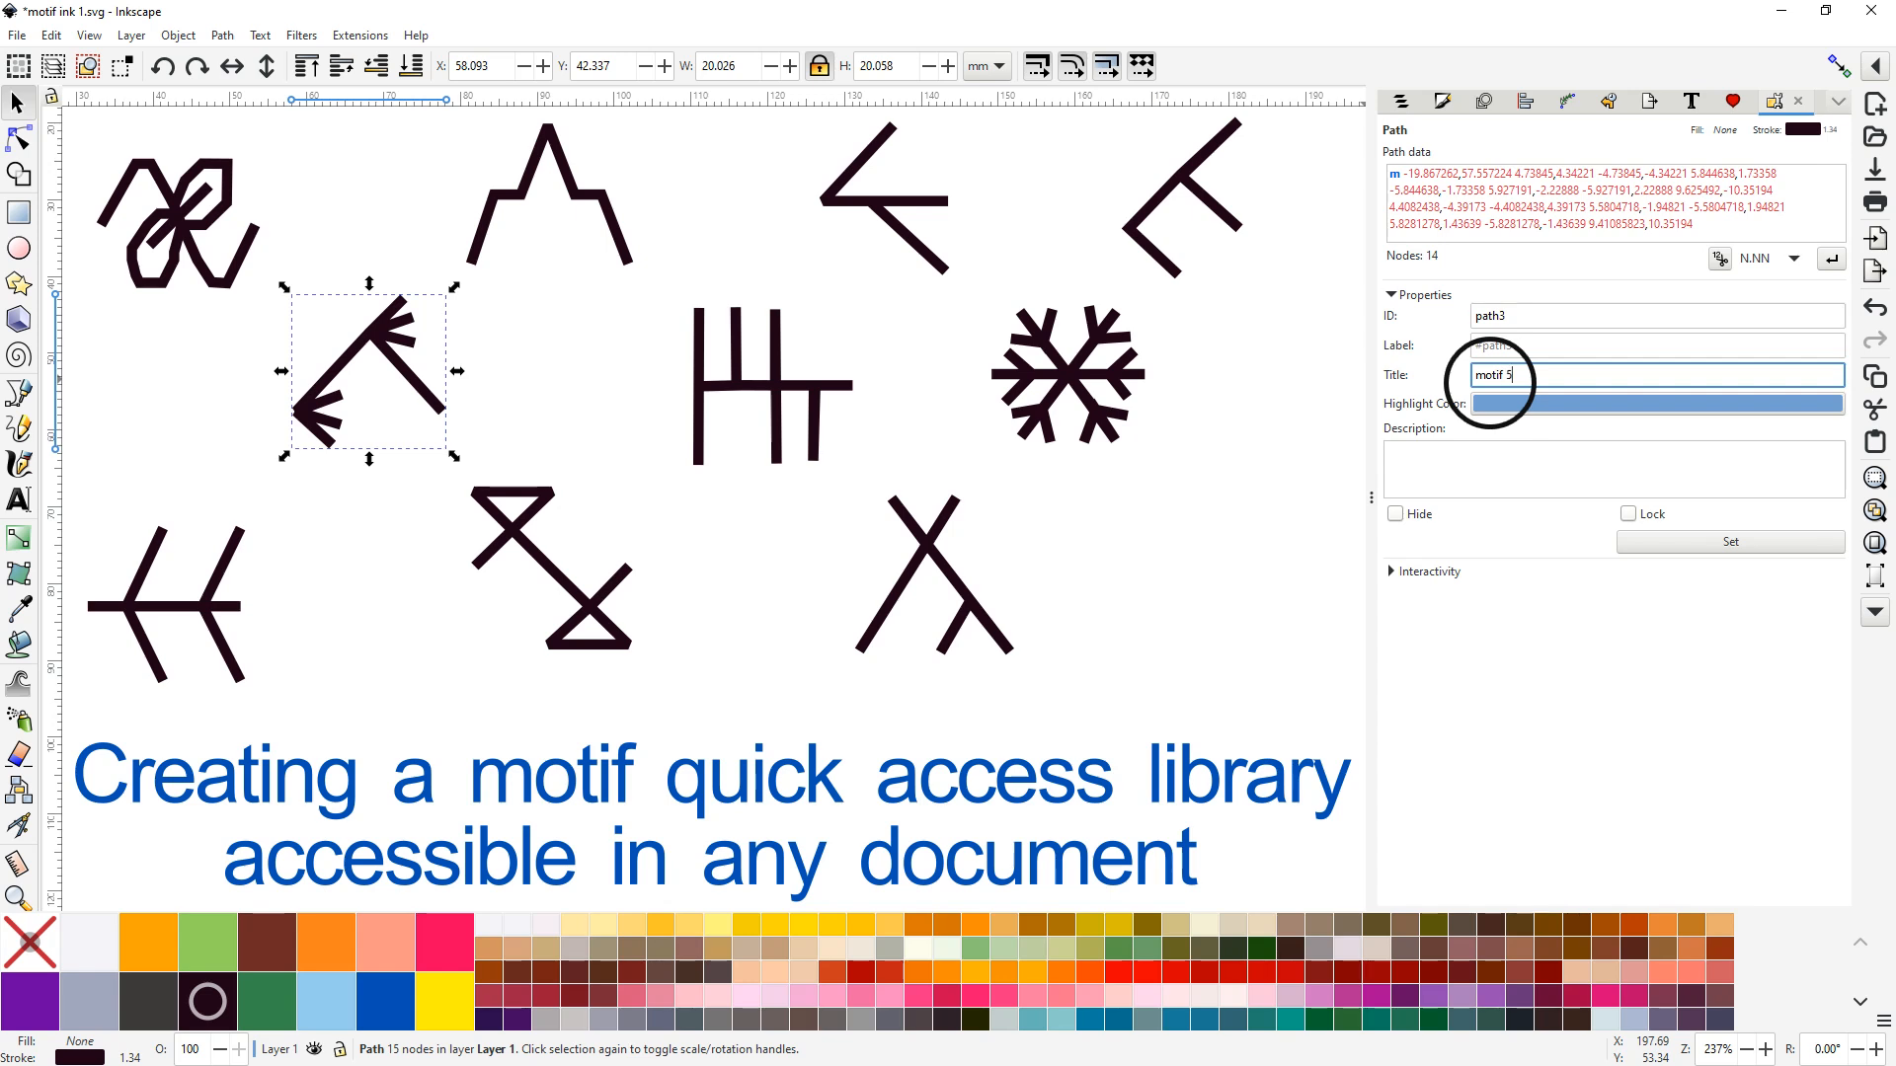
left_click(1730, 542)
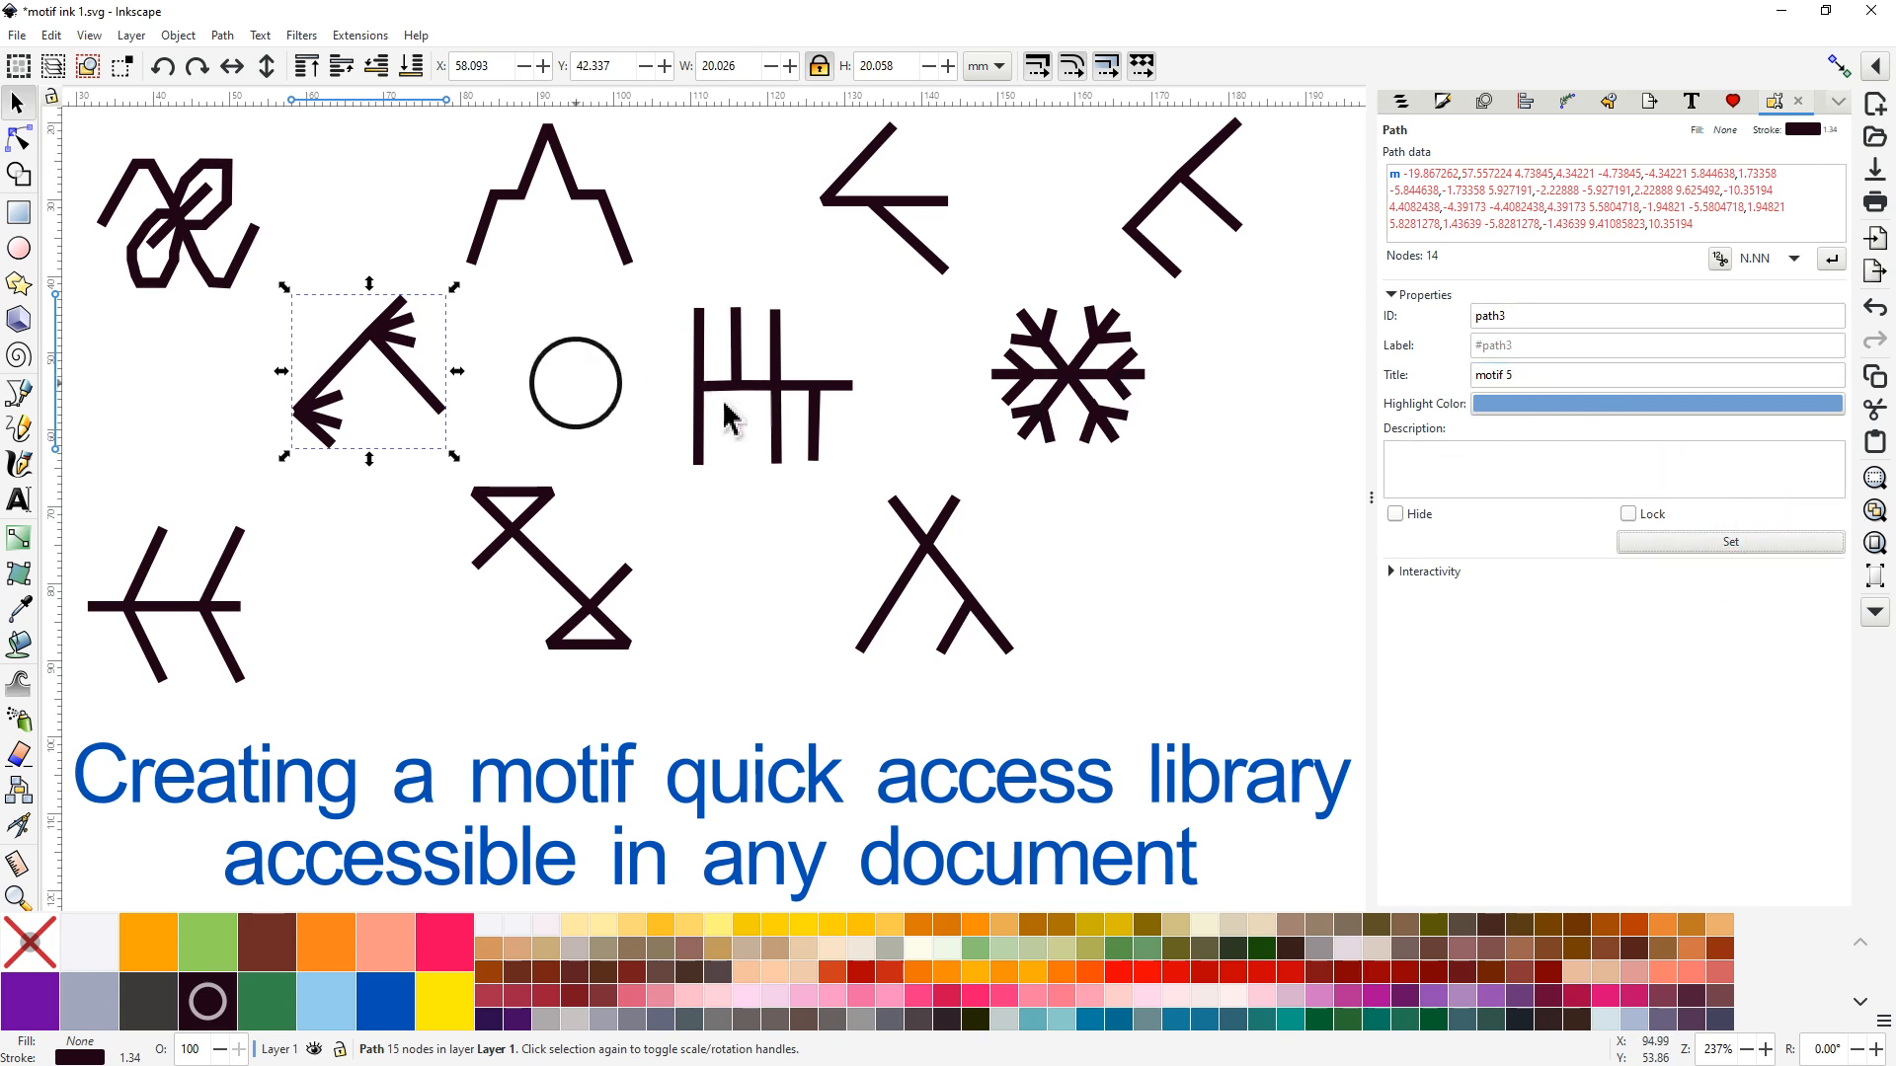
Step: Set the title of the vertical-bar motif in the middle of the second row to "barrcode"
left_click(777, 413)
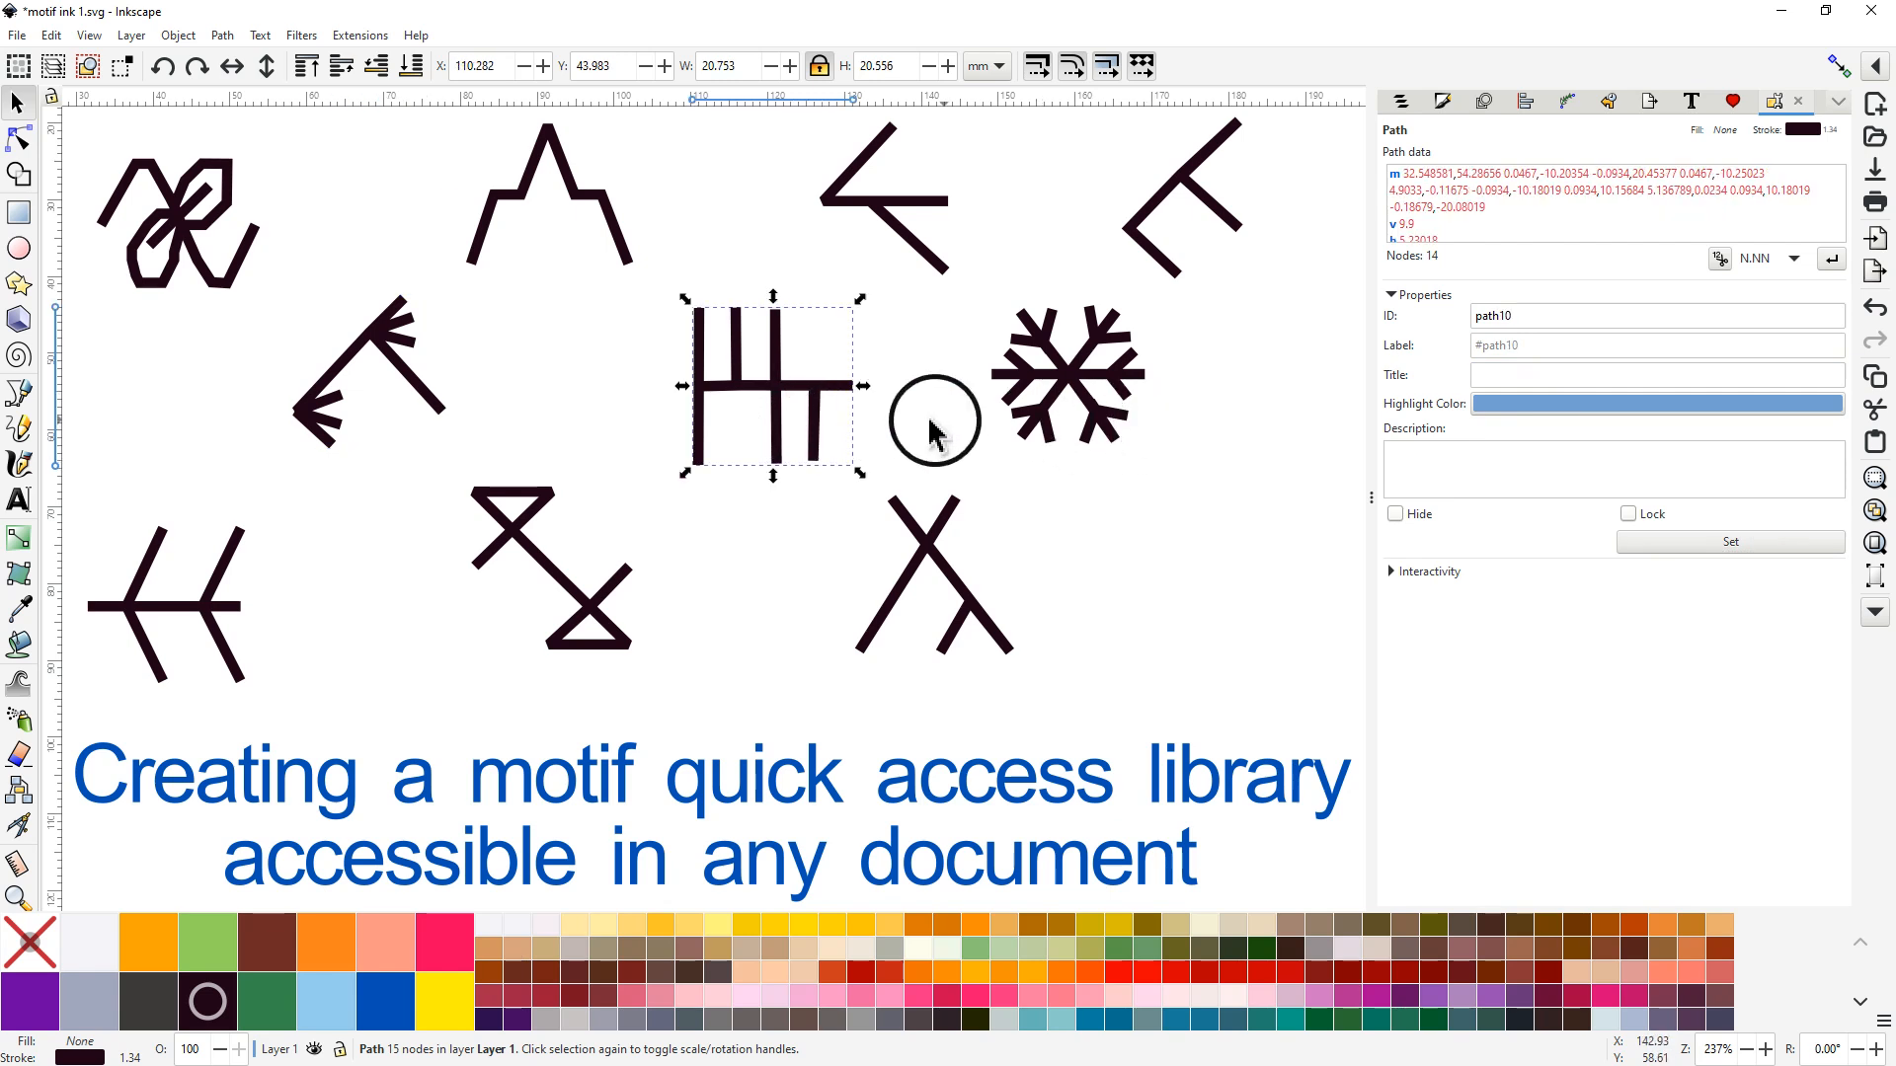
left_click(1512, 373)
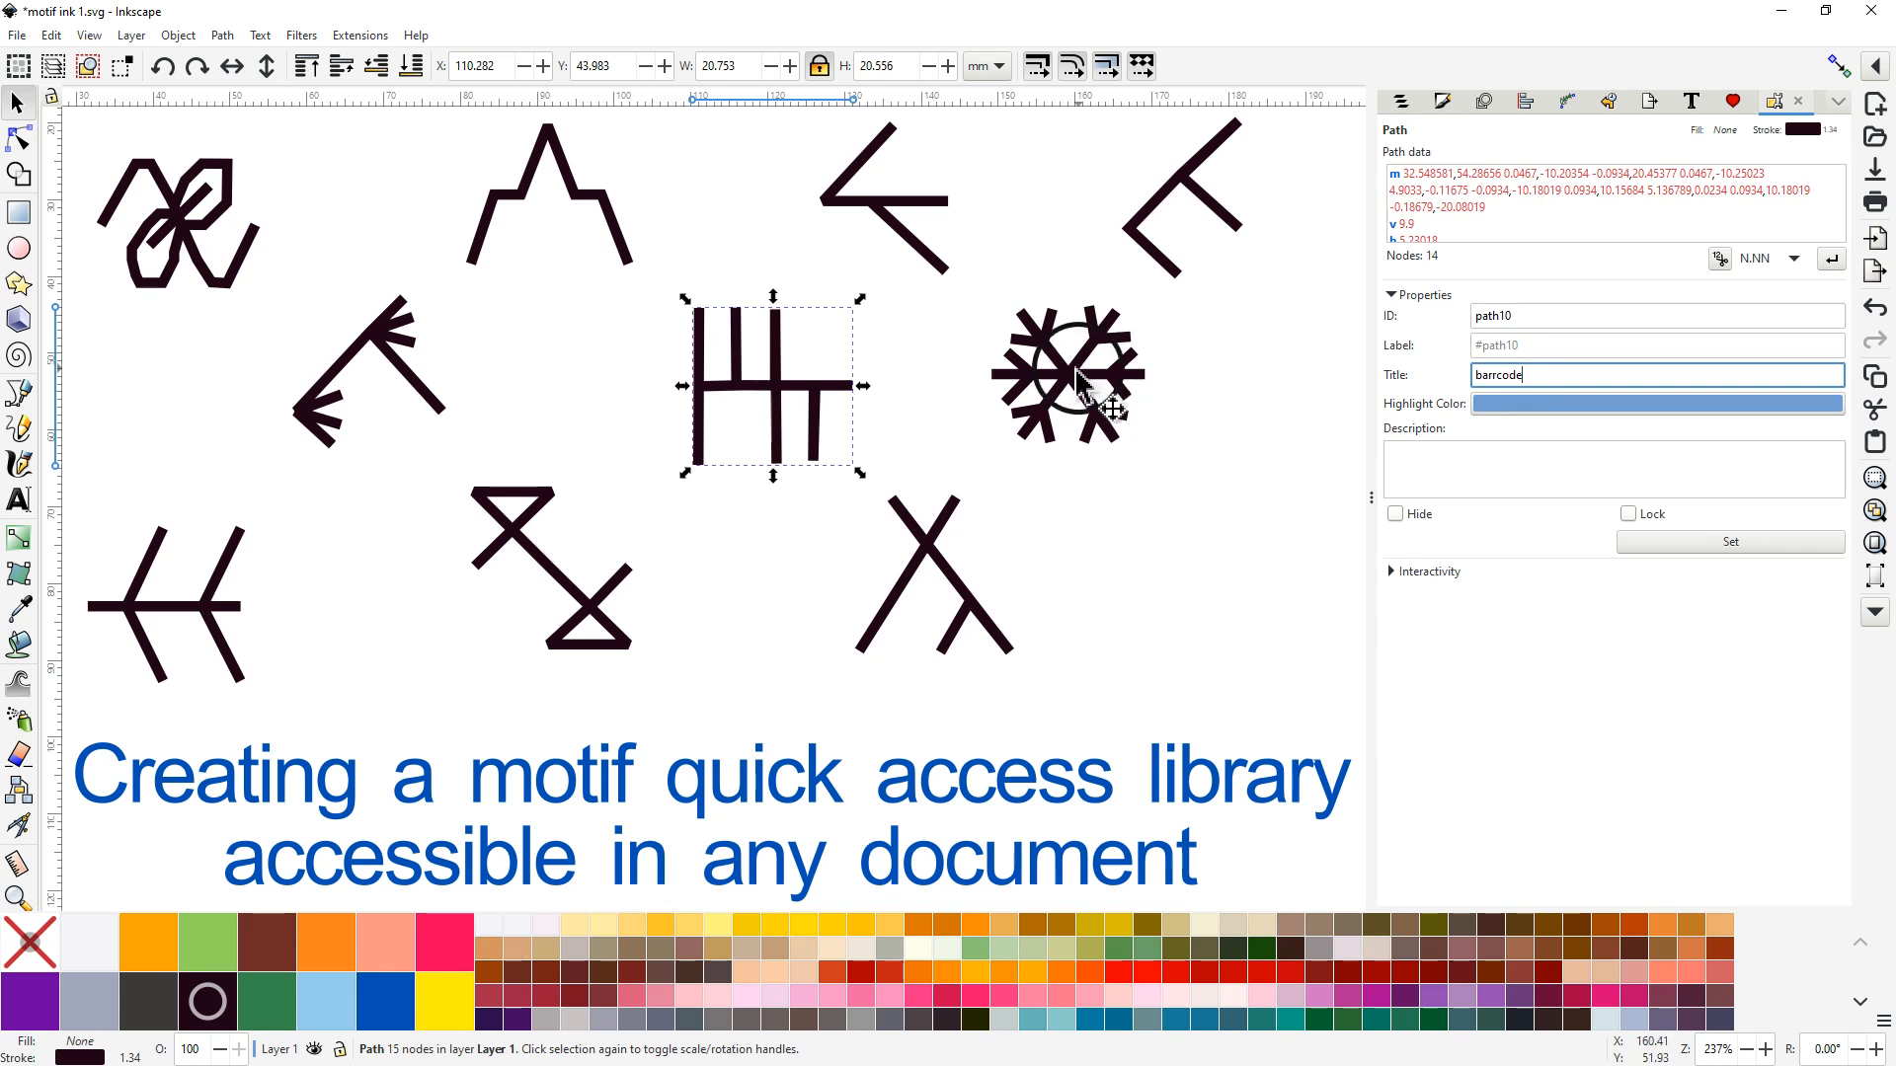
left_click(1696, 543)
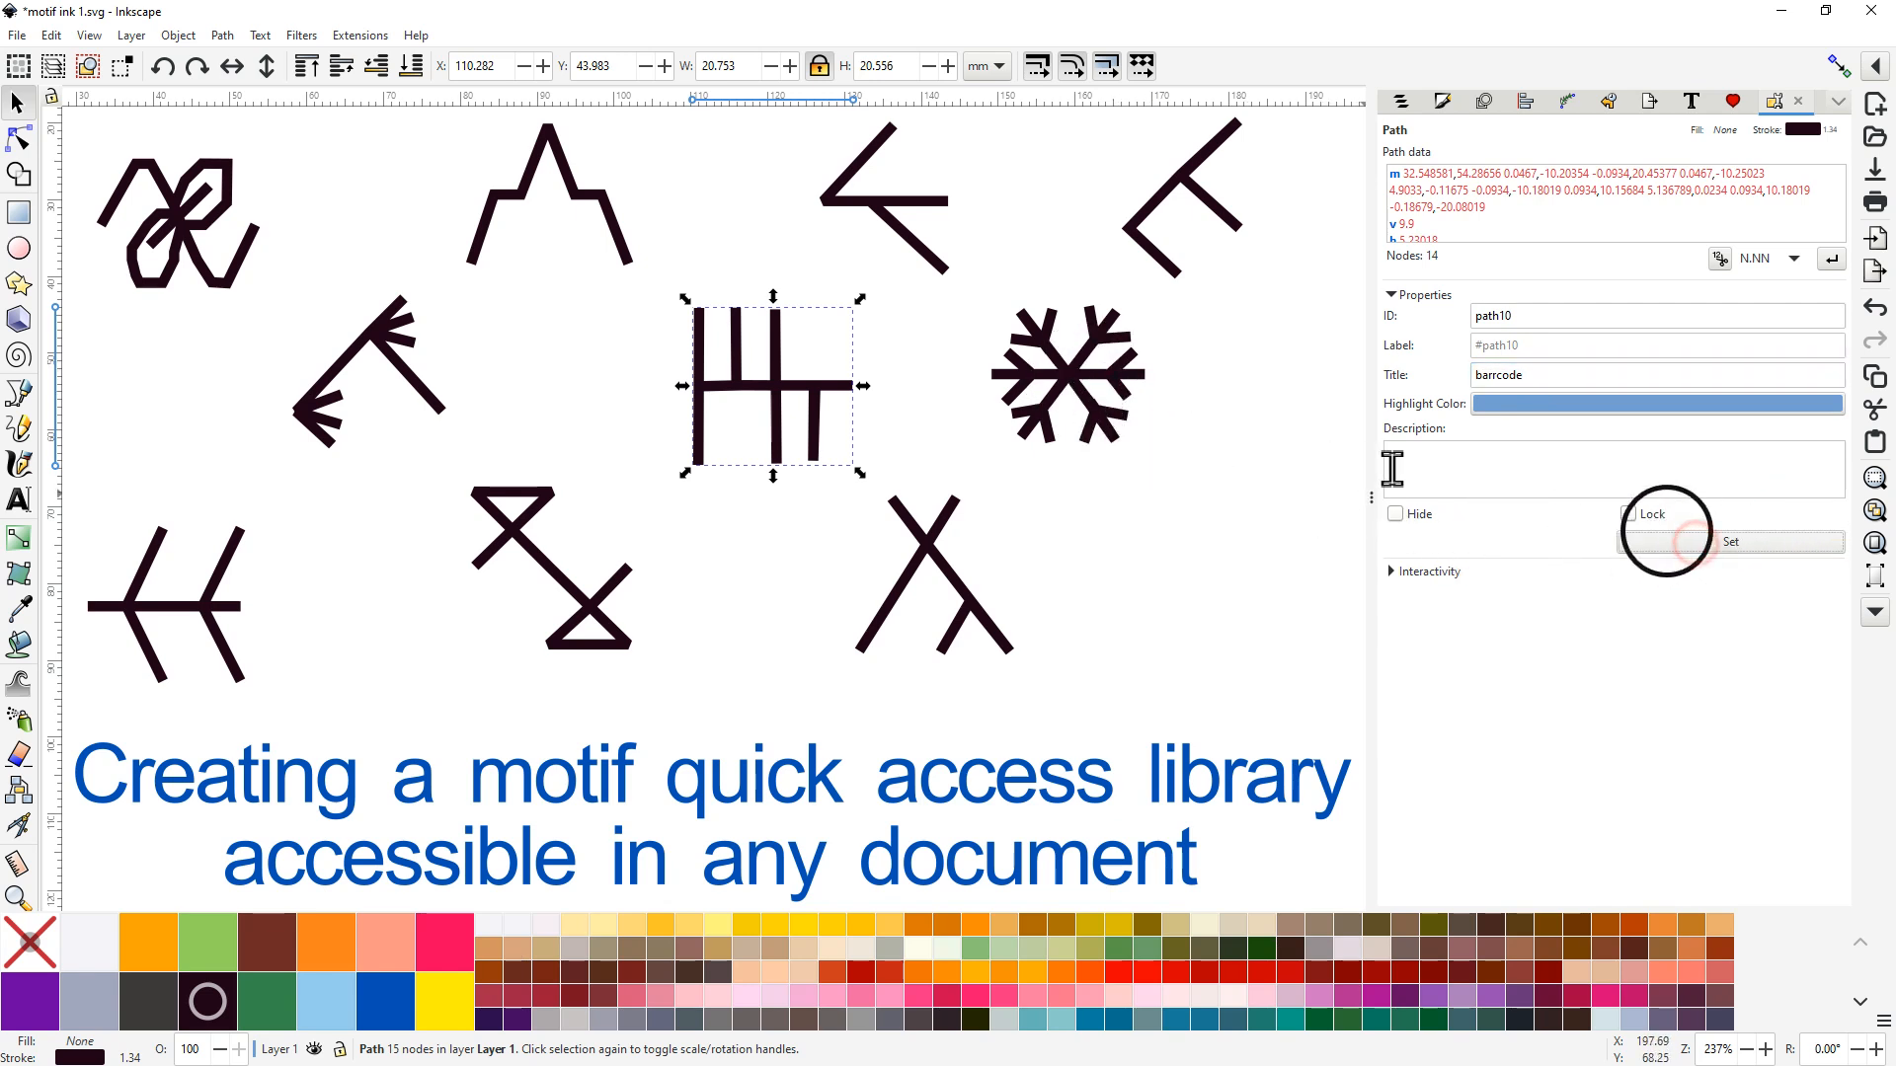
Step: Try to title the snowflake motif in the second row "snowflake"
left_click(1074, 379)
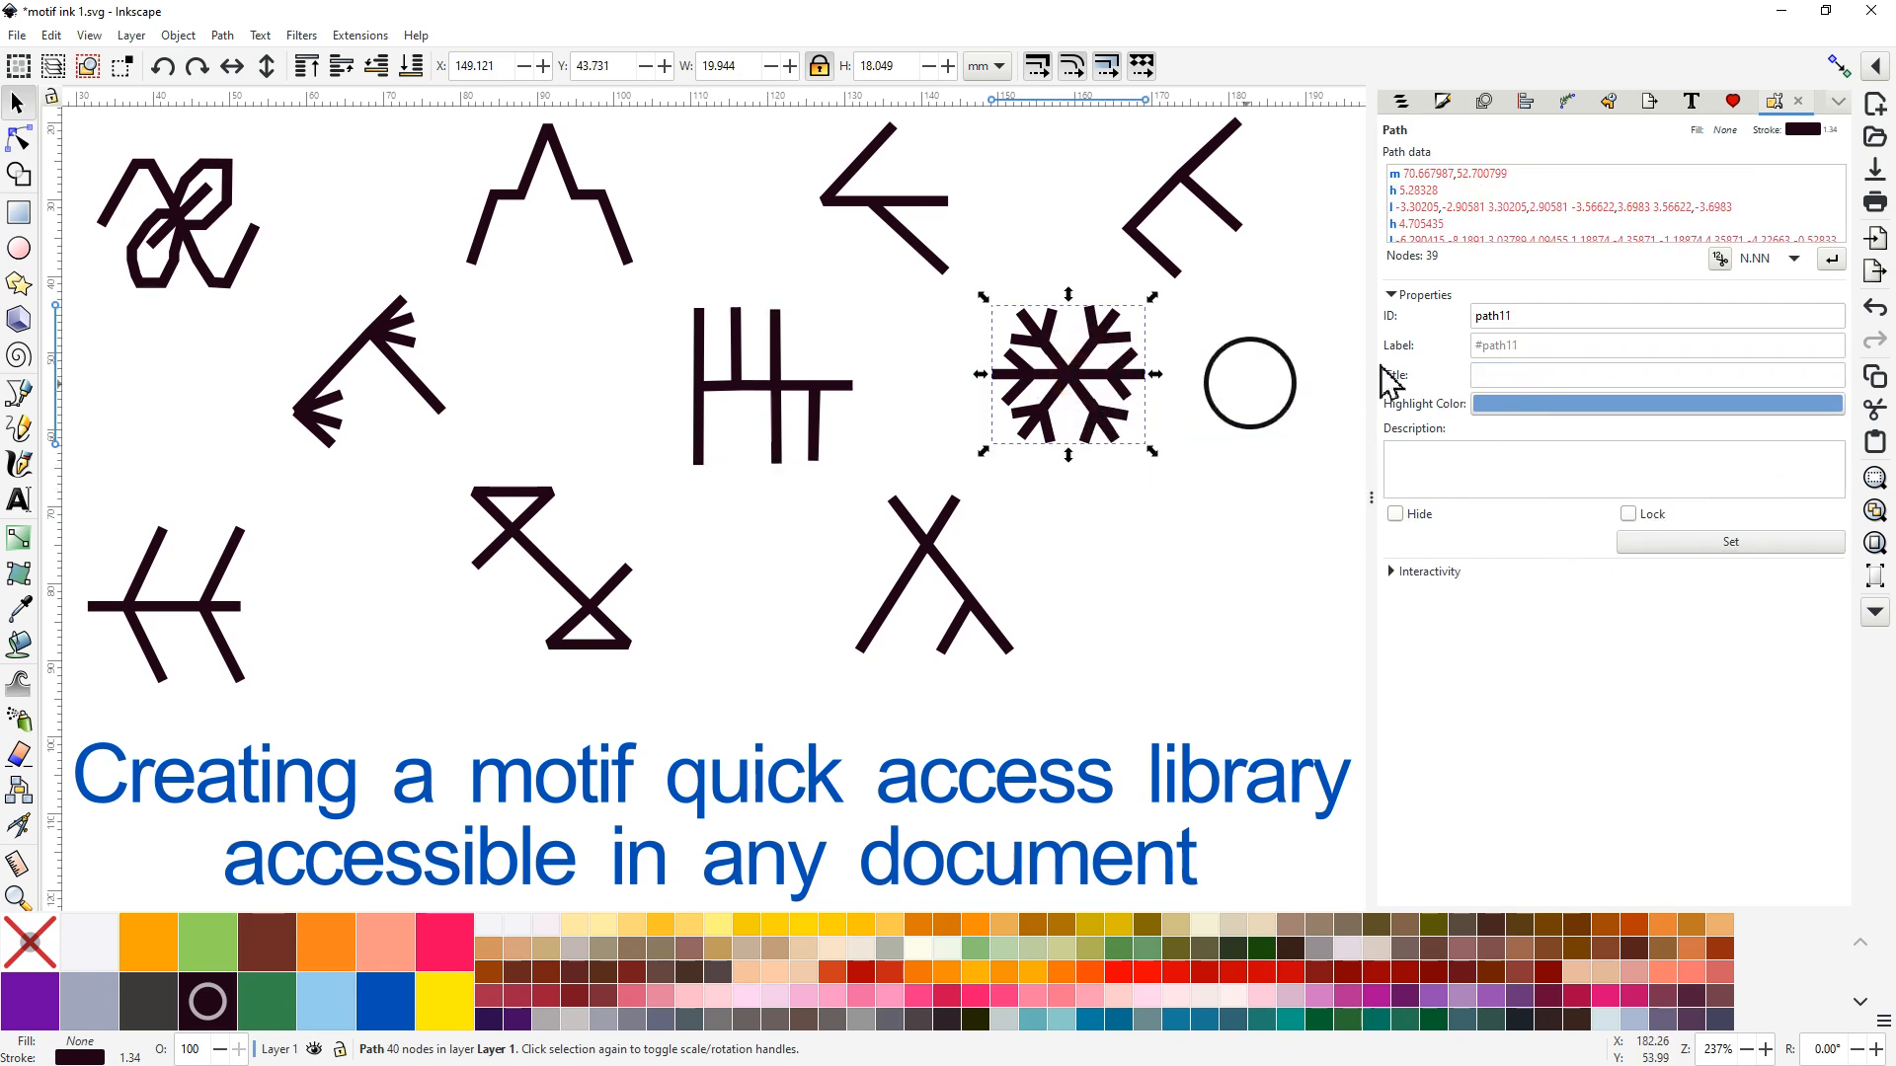
left_click(1502, 374)
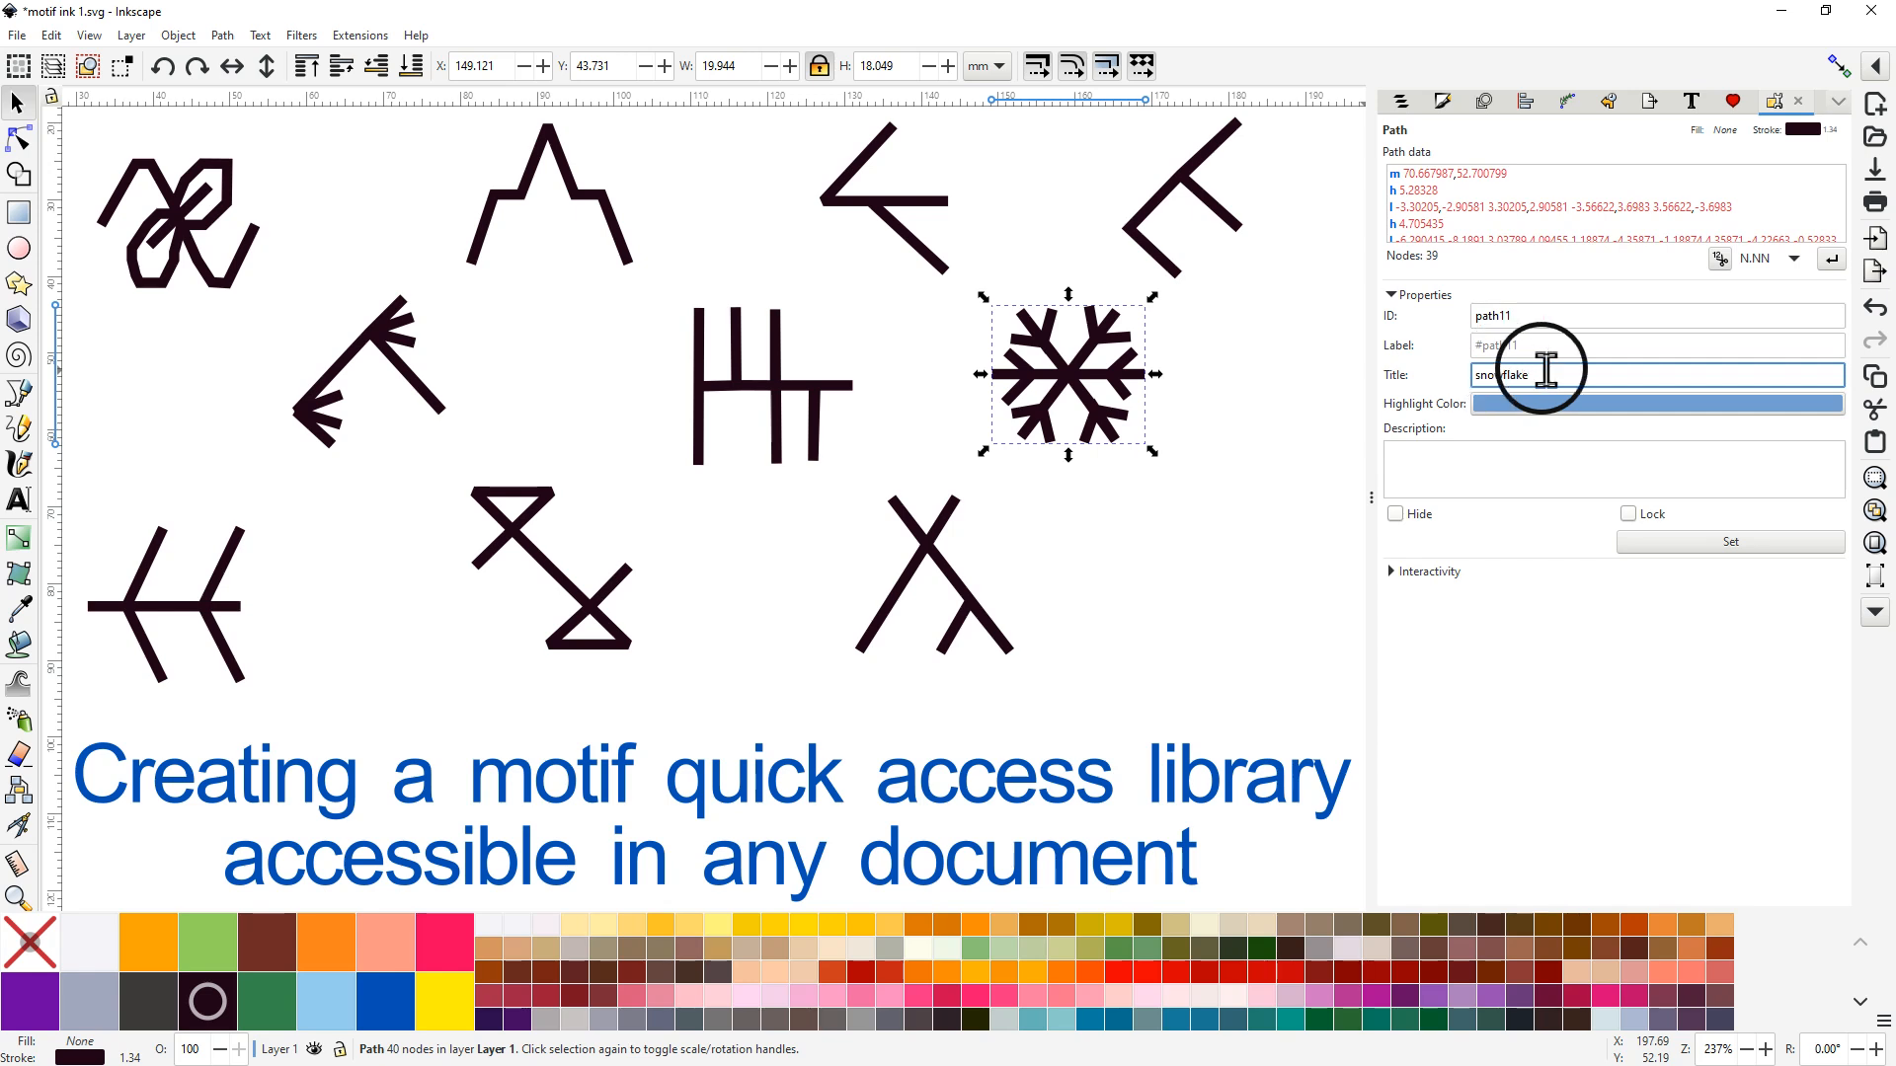
Step: Set the title of the double-branch motif at the start of the third row to "motif 10"
left_click(180, 608)
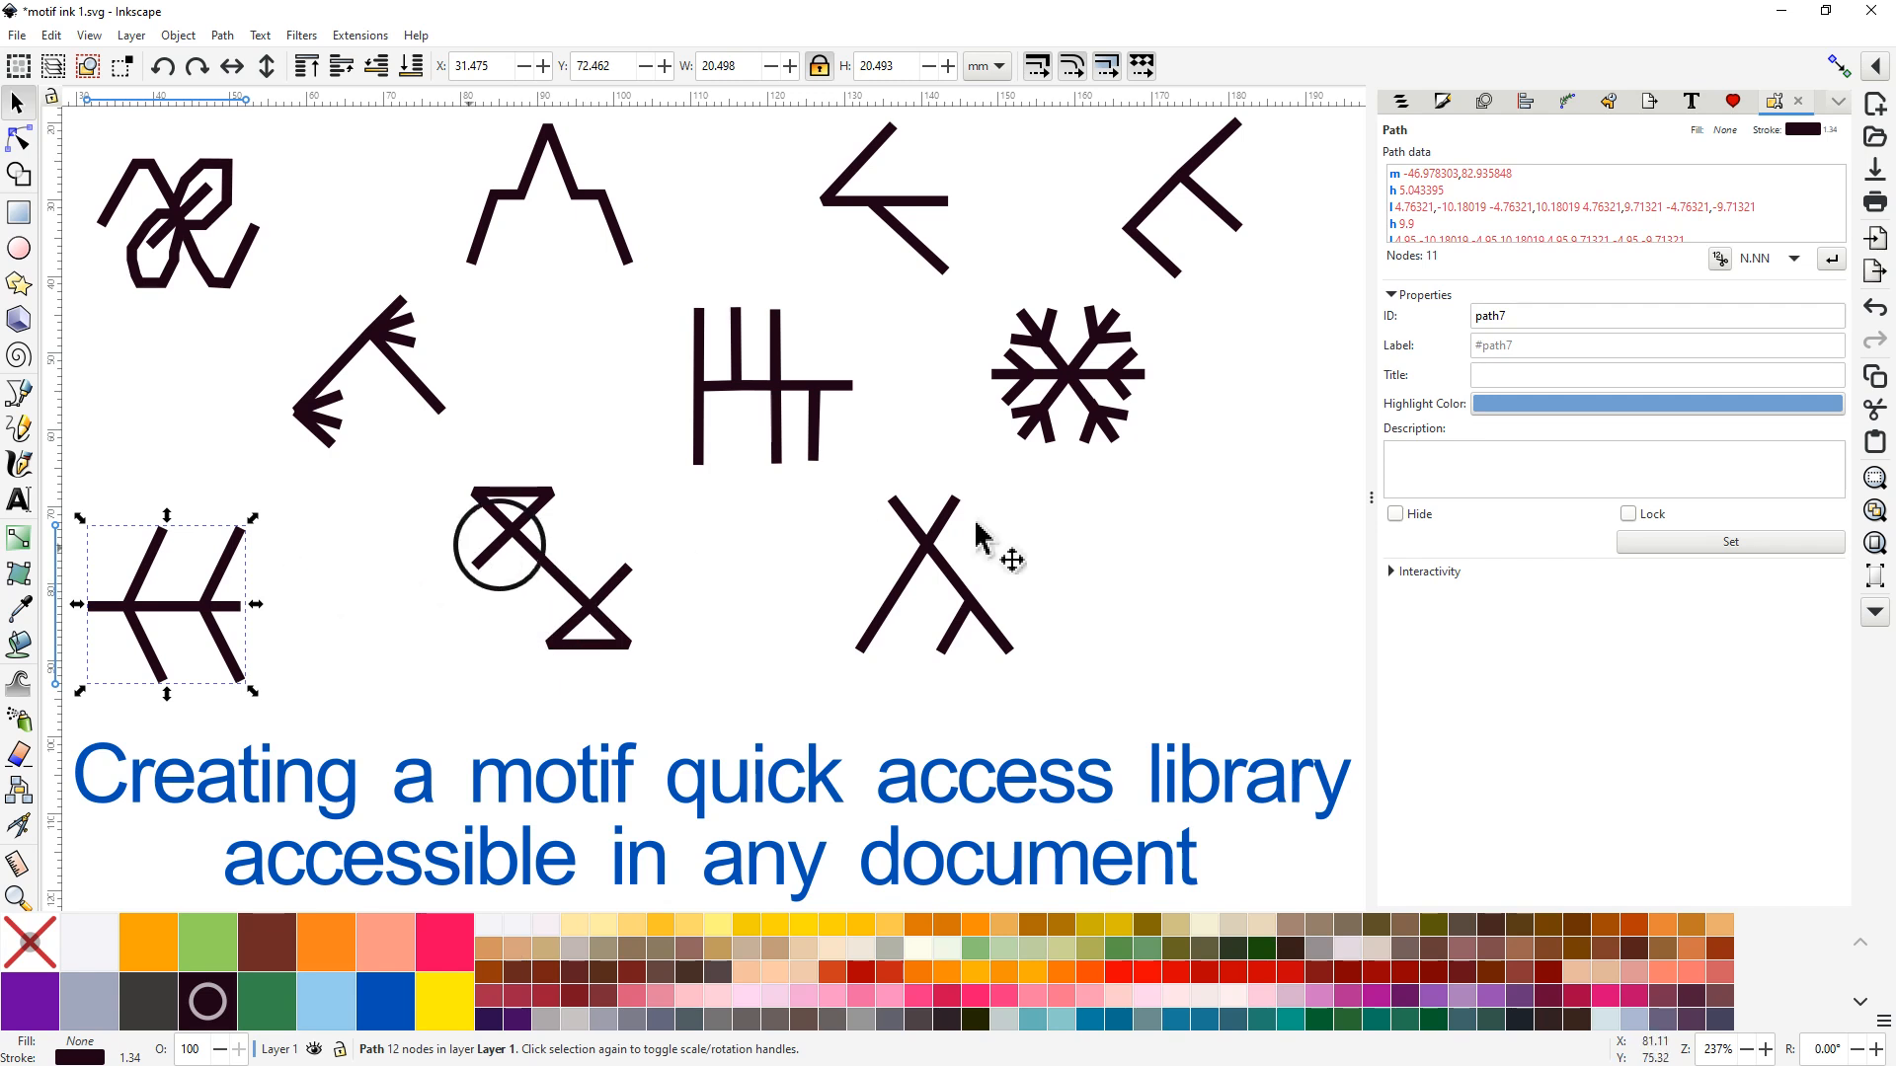
left_click(1506, 376)
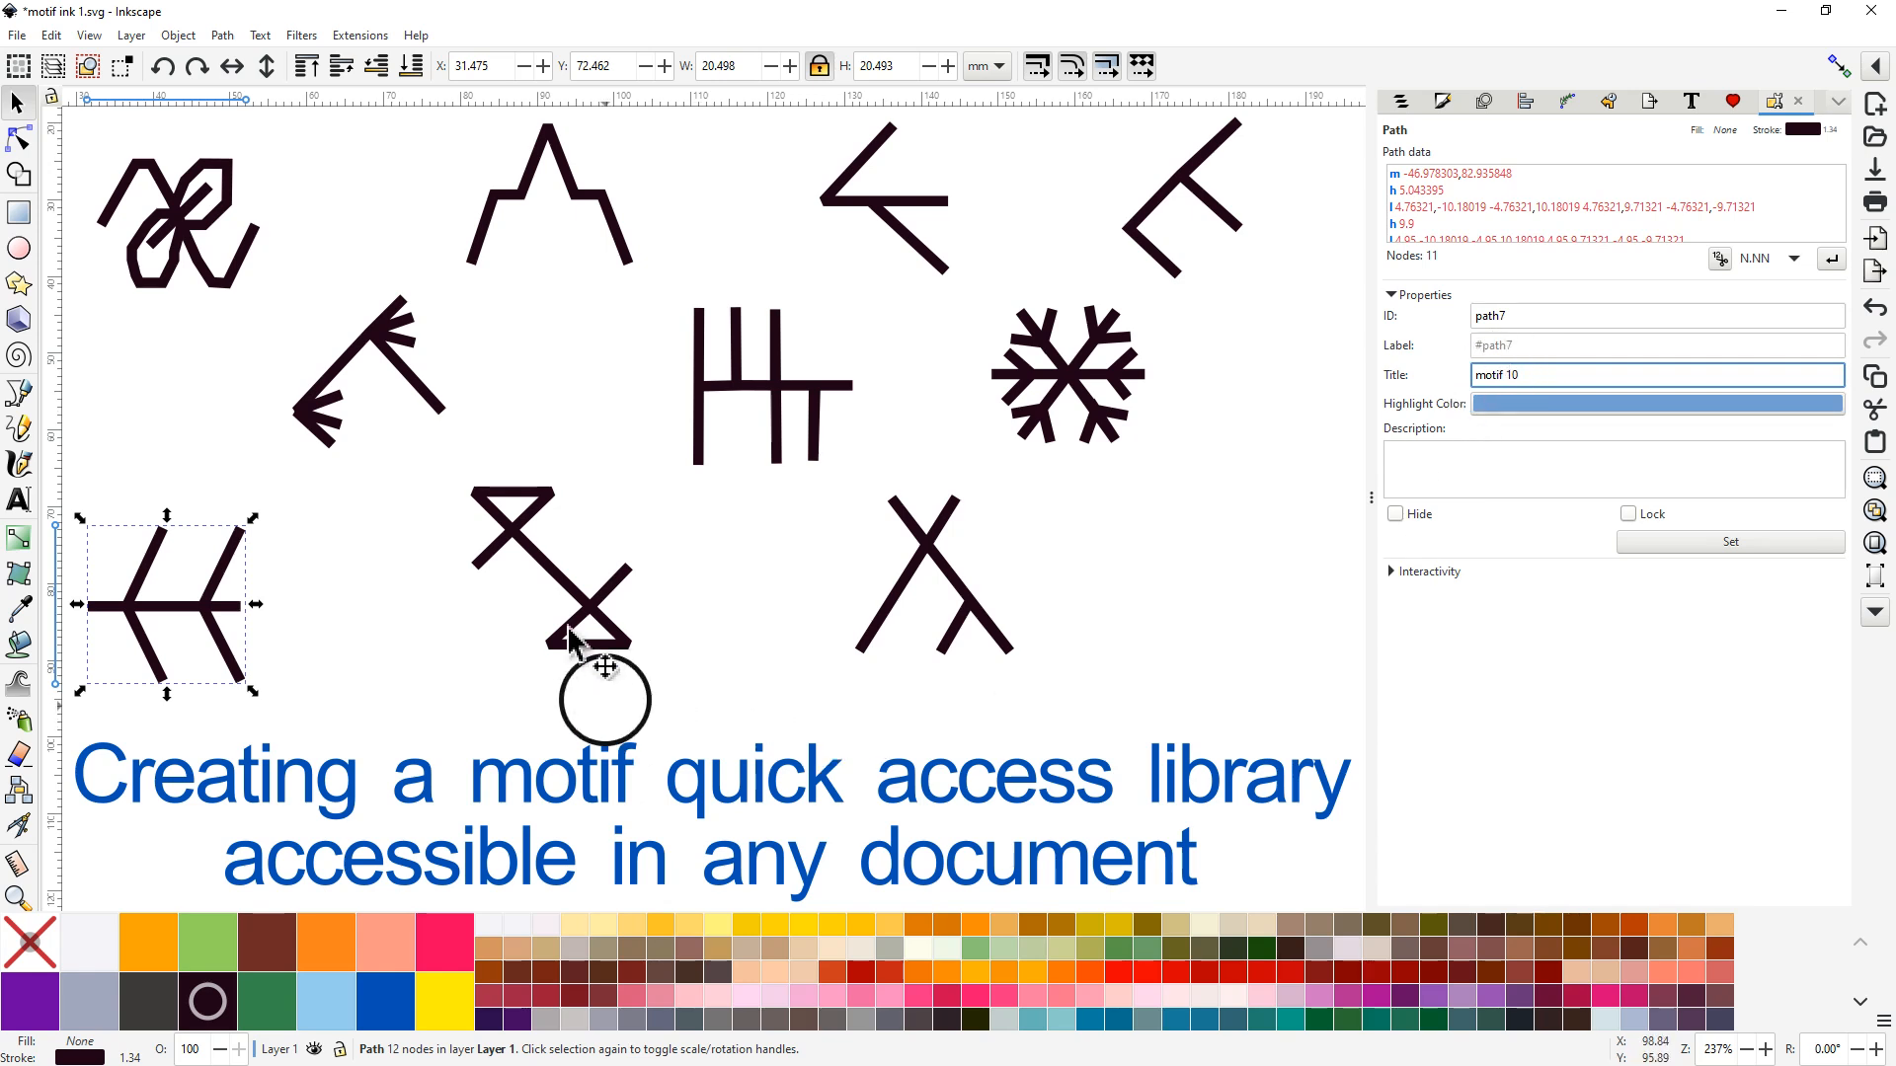
left_click(1733, 542)
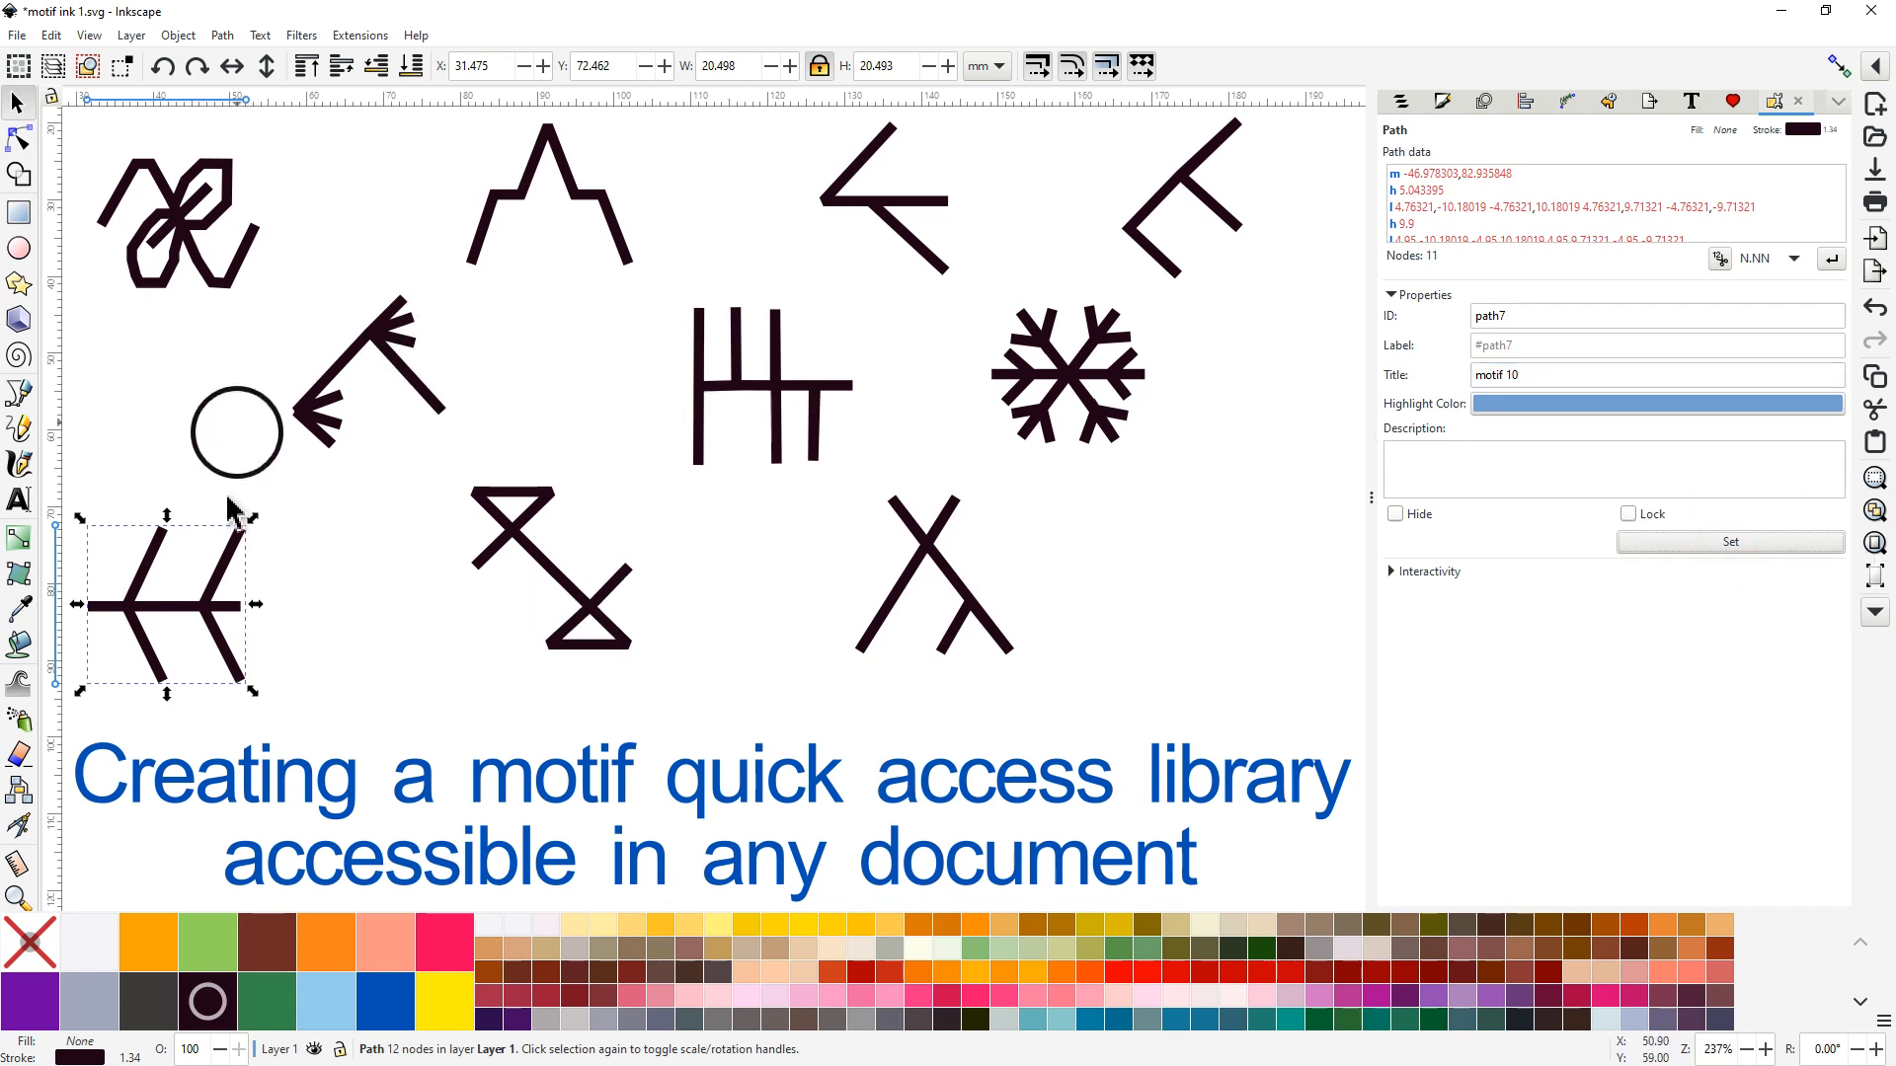
Step: Check the titles of the vertical-bar and snowflake motifs, and apply the title "snowflake" to the snowflake motif
left_click(793, 398)
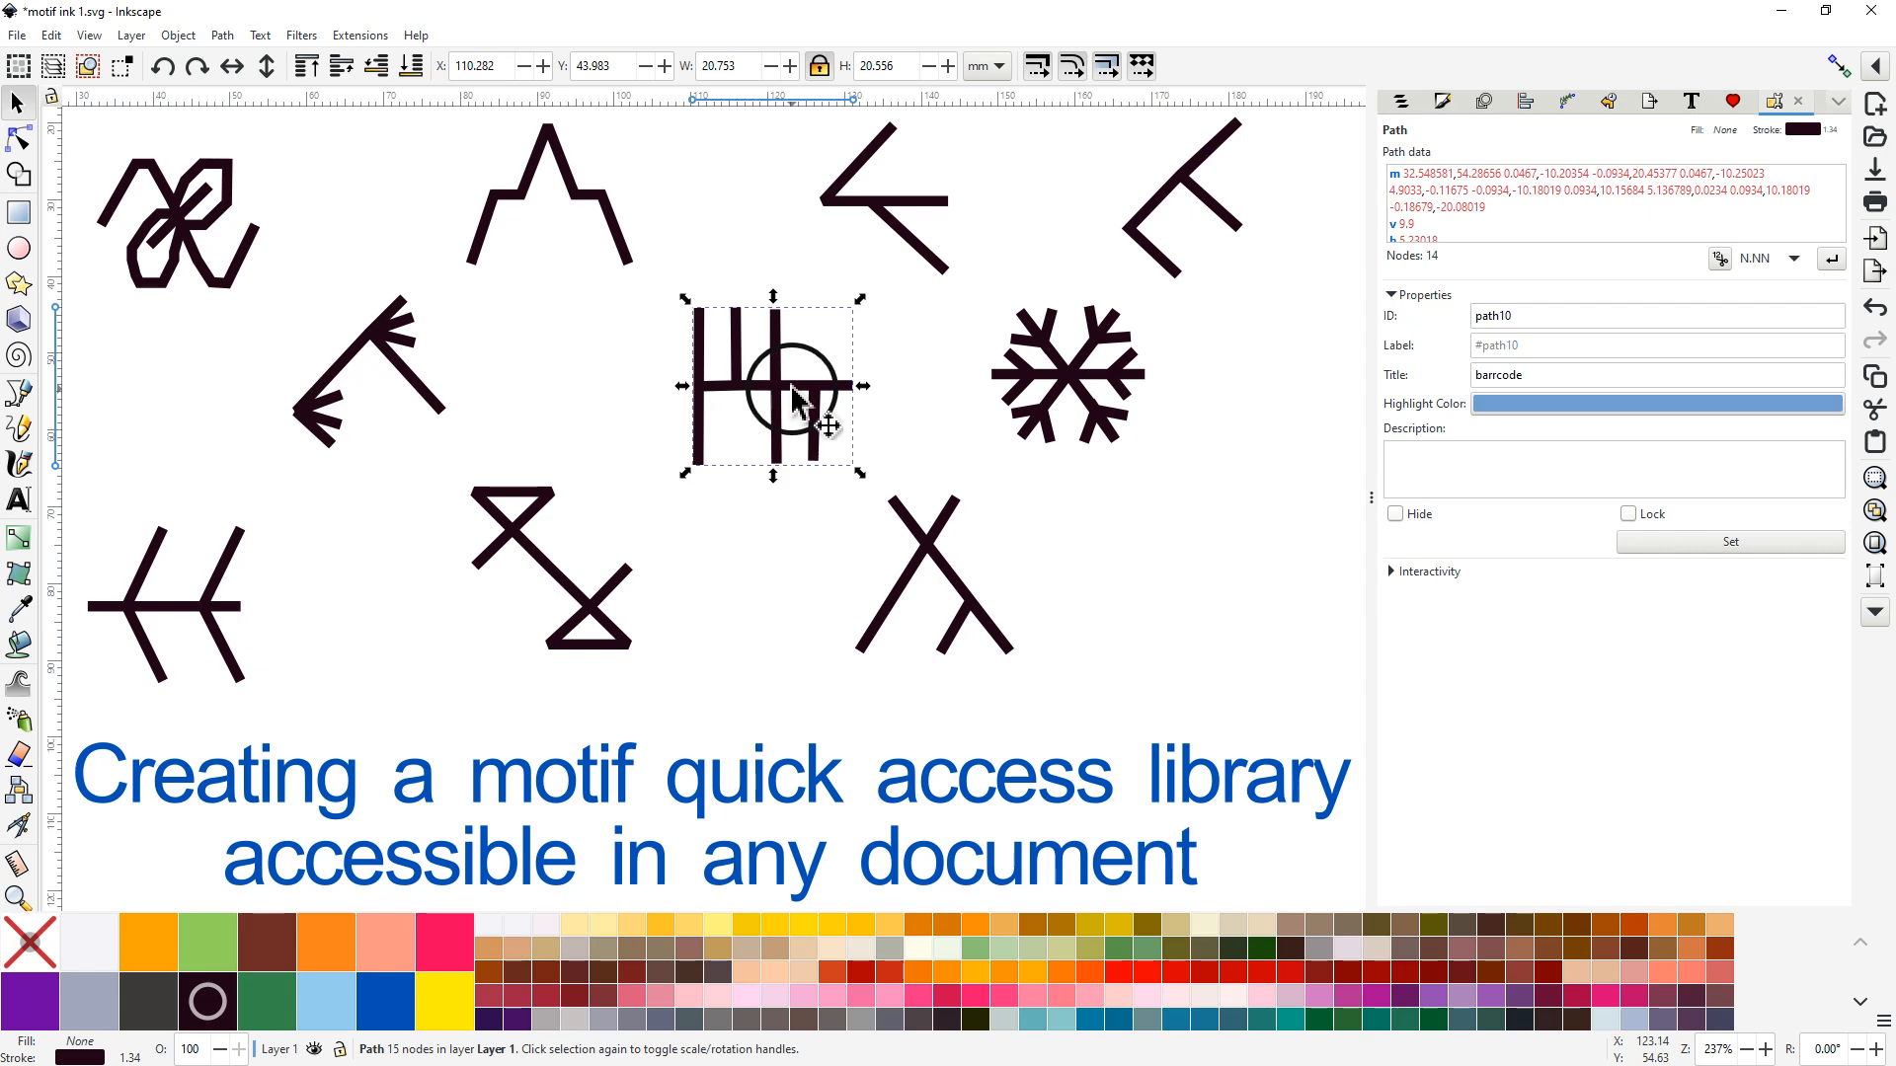
left_click(1071, 373)
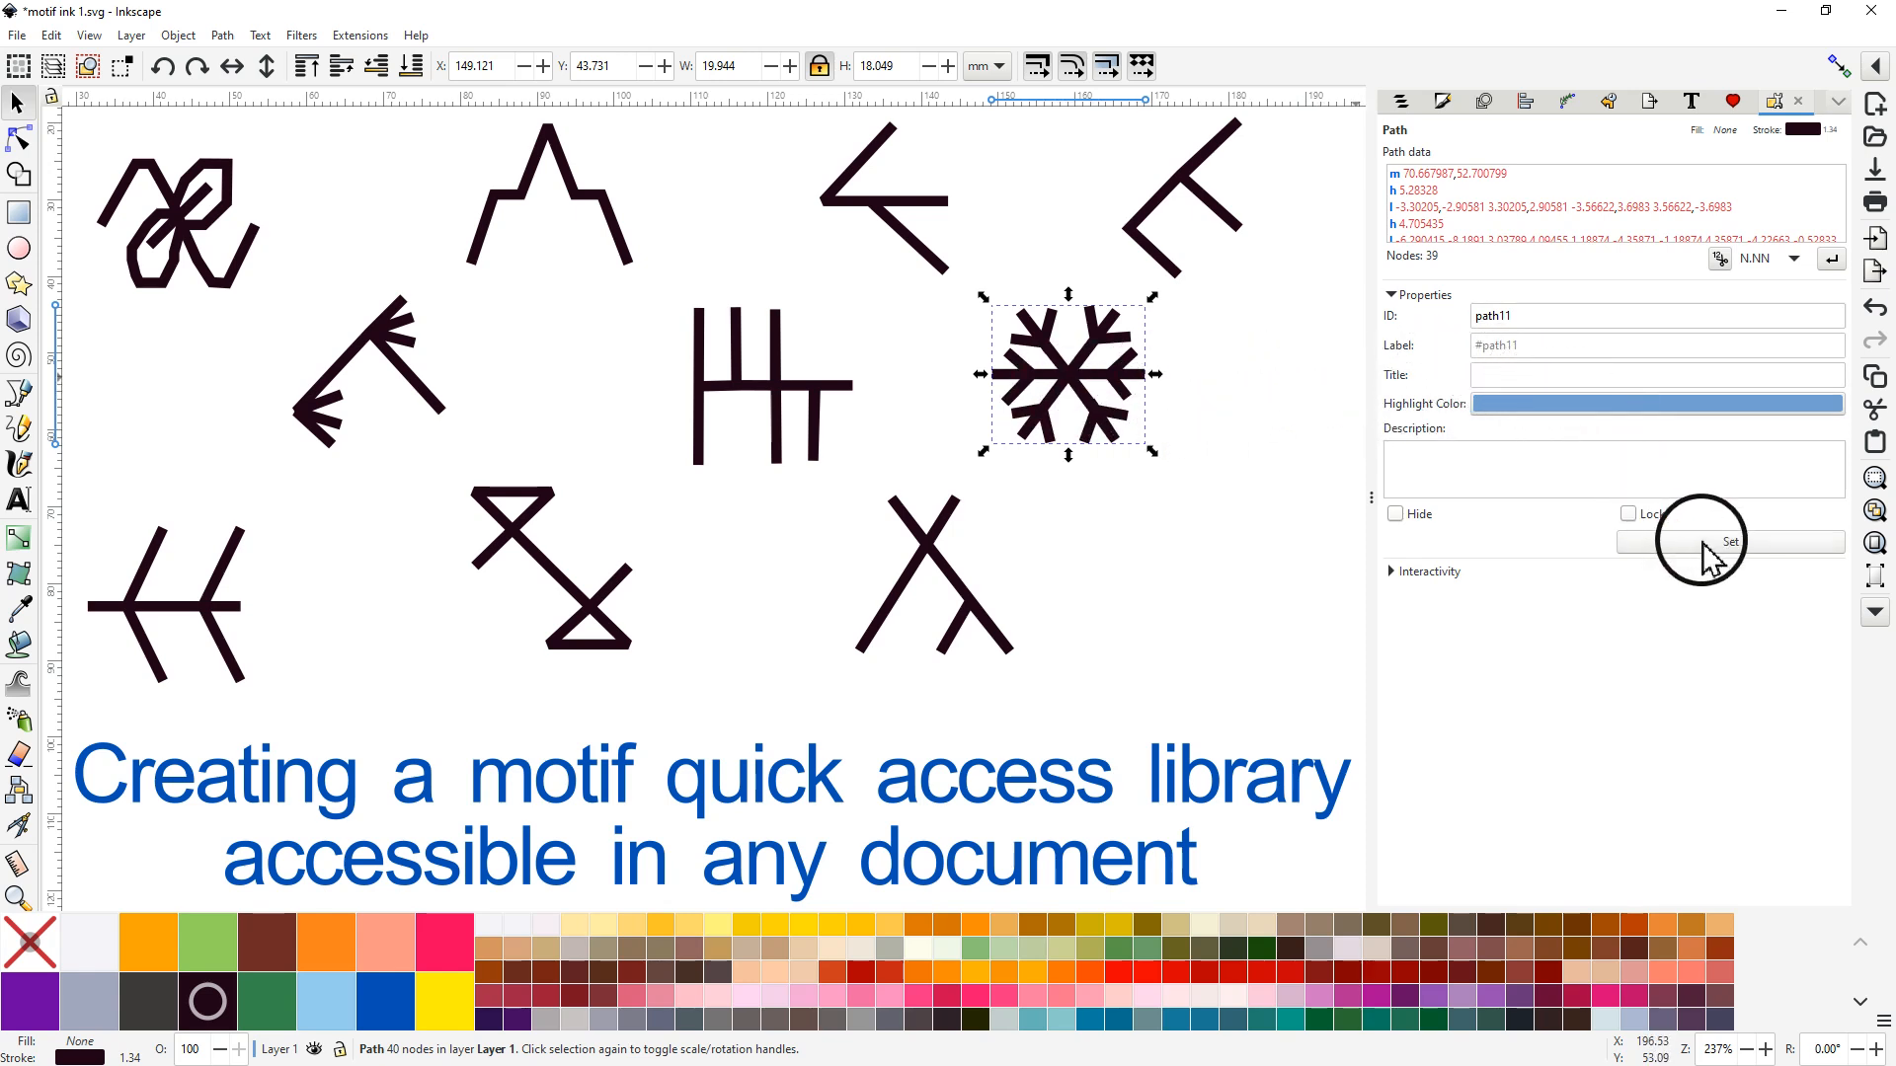
left_click(1065, 376)
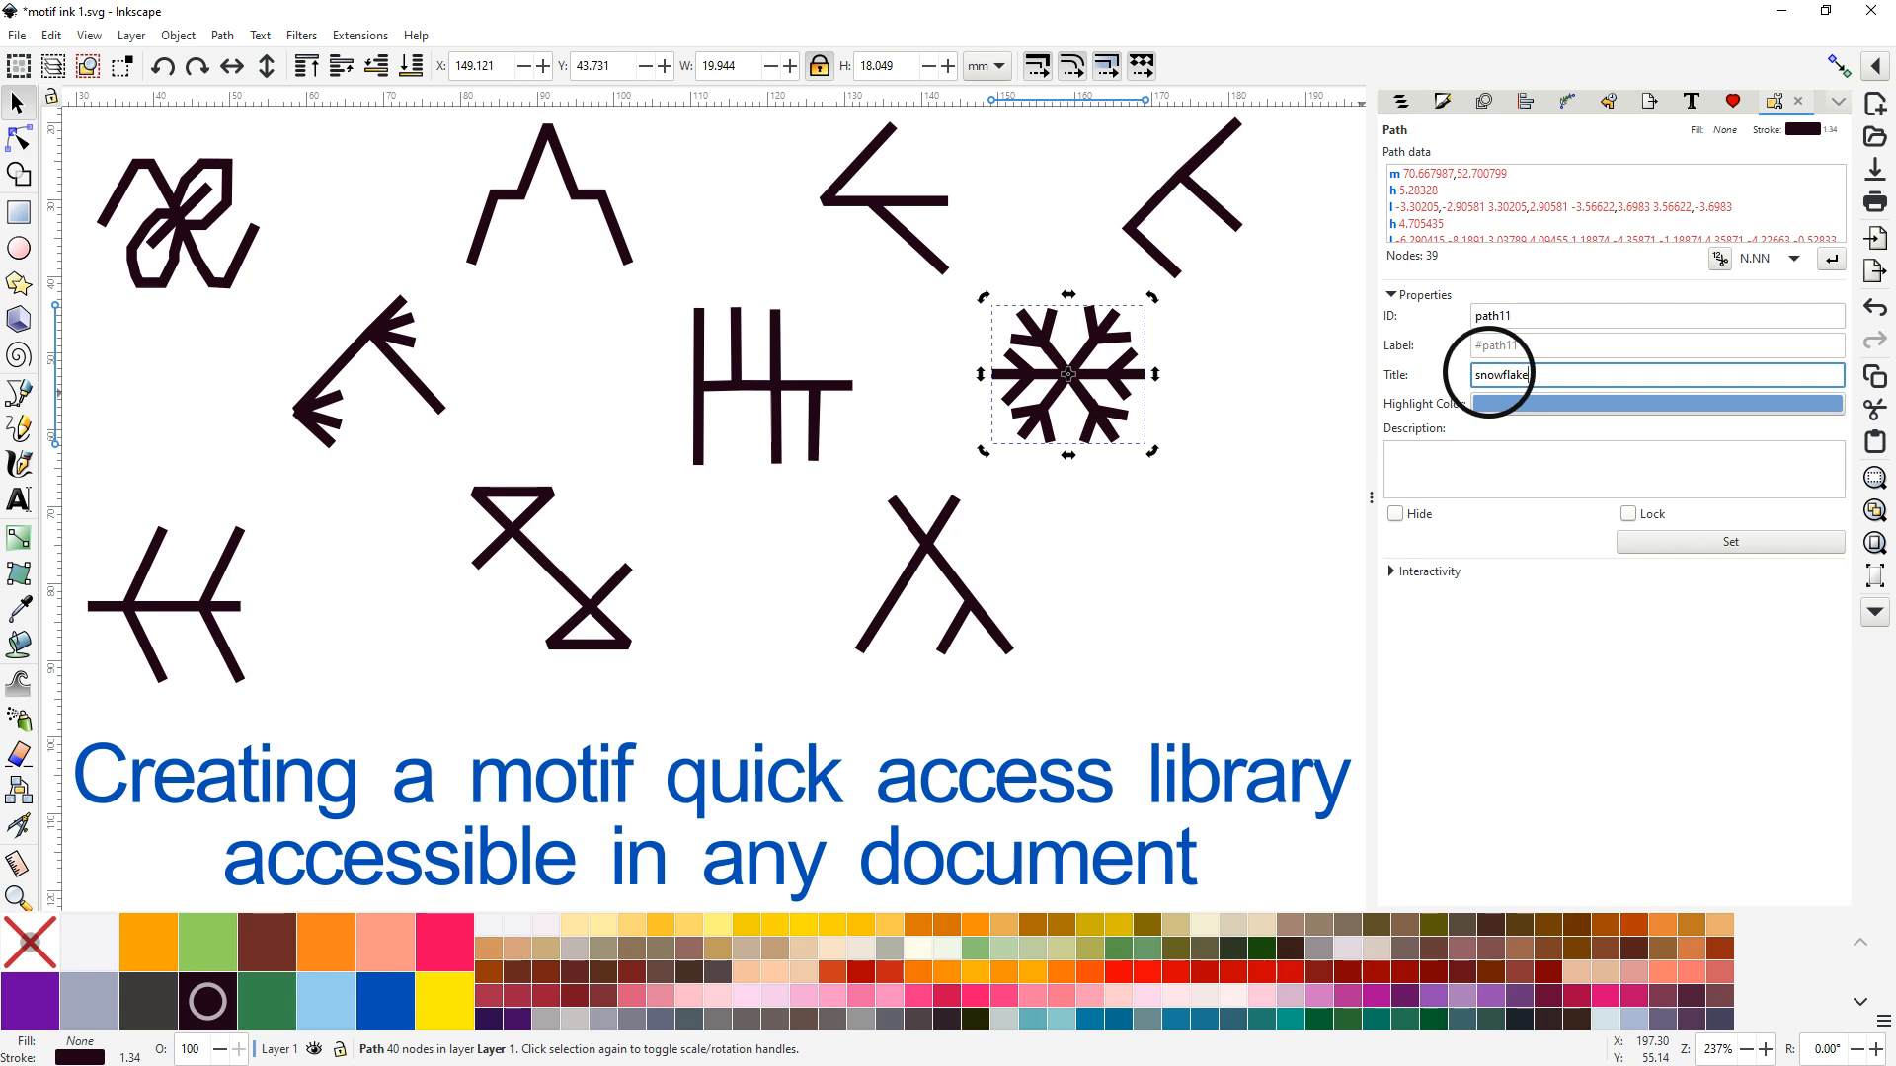
left_click(1734, 541)
Step: Examine the assigned titles of the motifs in the first two rows one by one
left_click(343, 373)
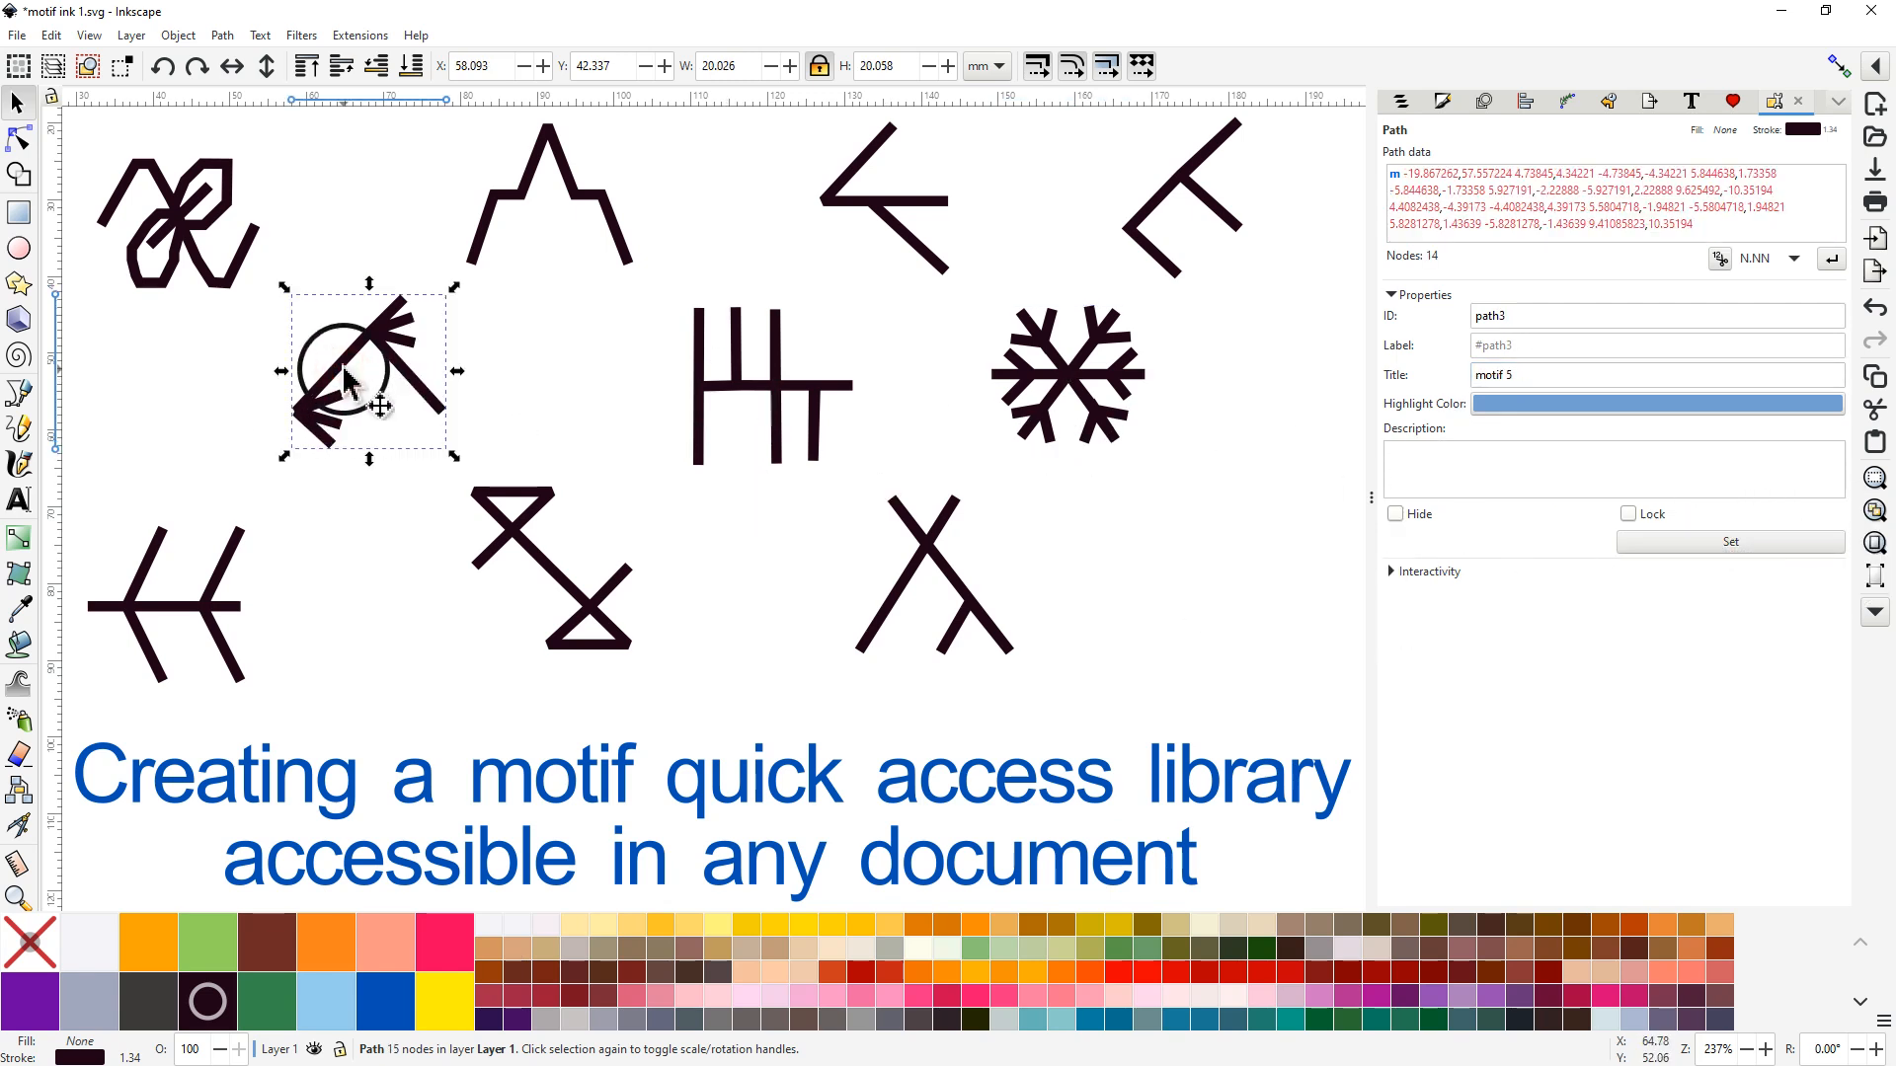
left_click(752, 384)
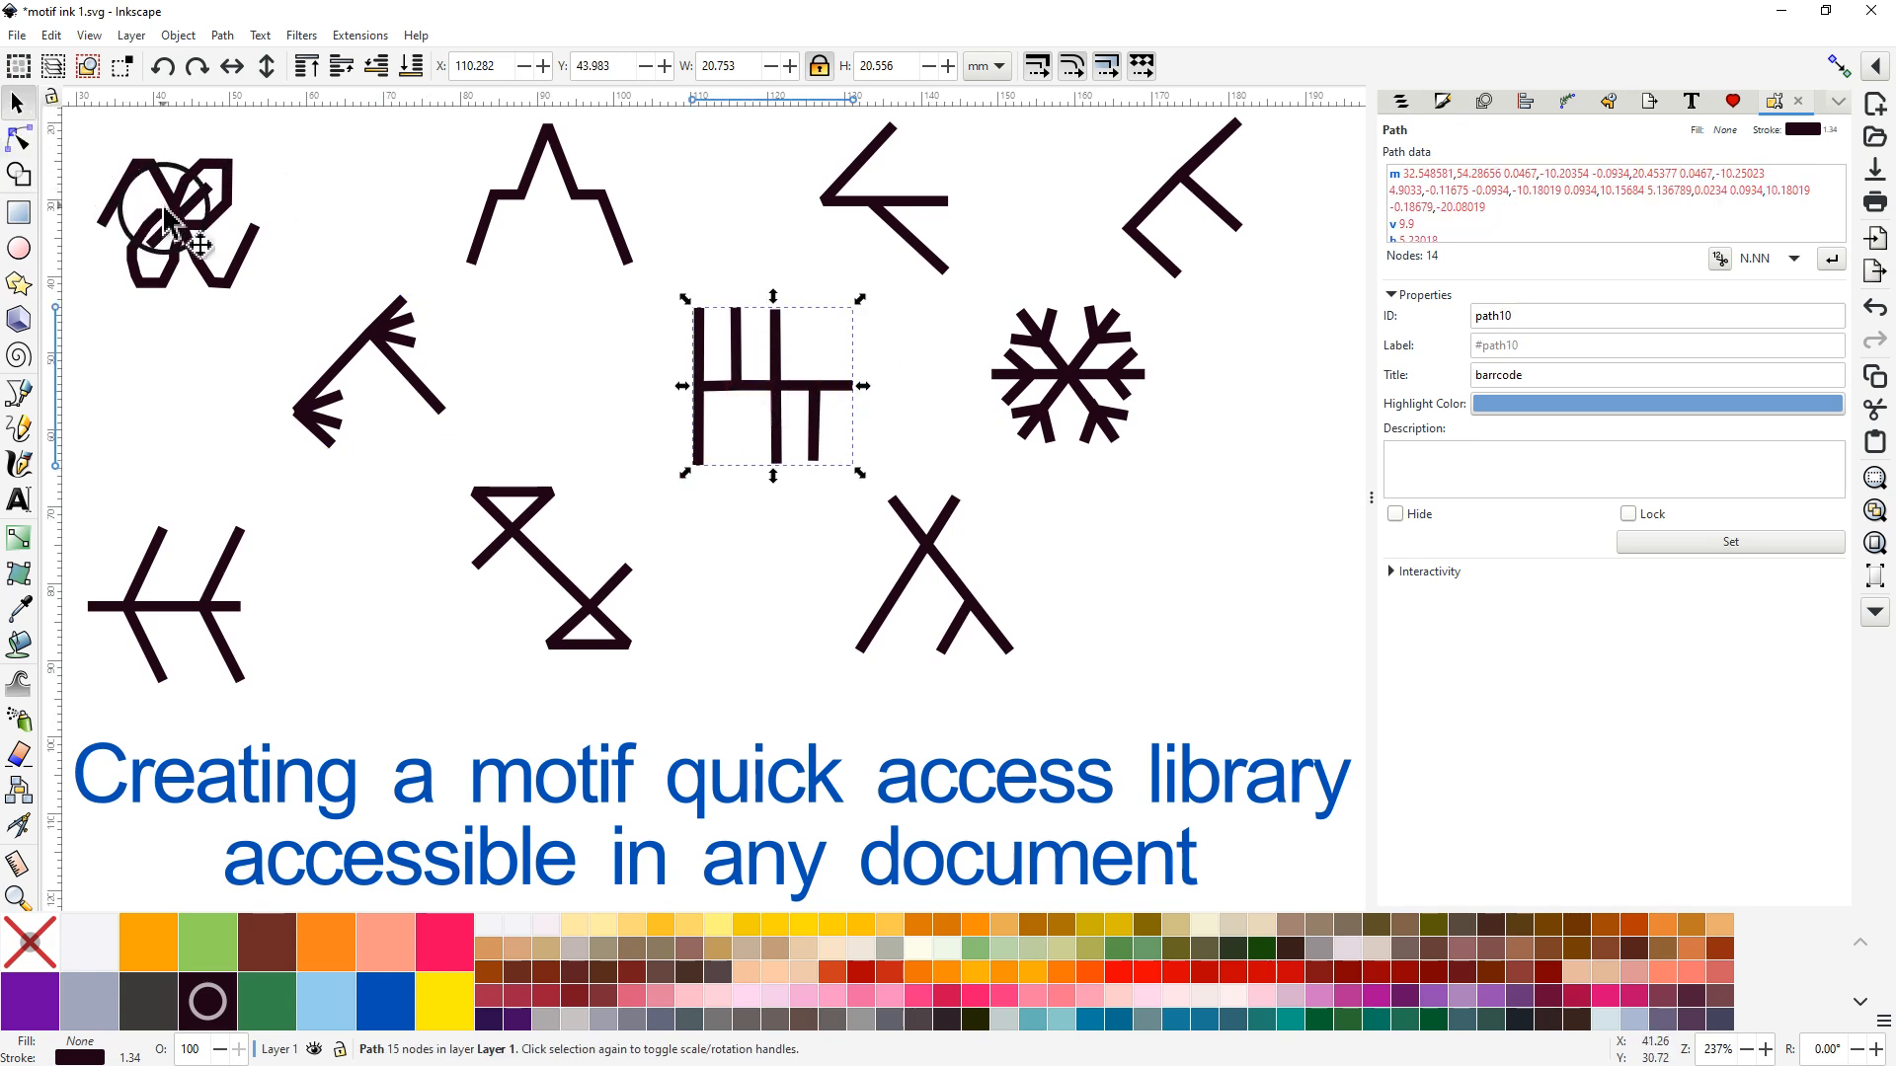
left_click(168, 216)
left_click(525, 196)
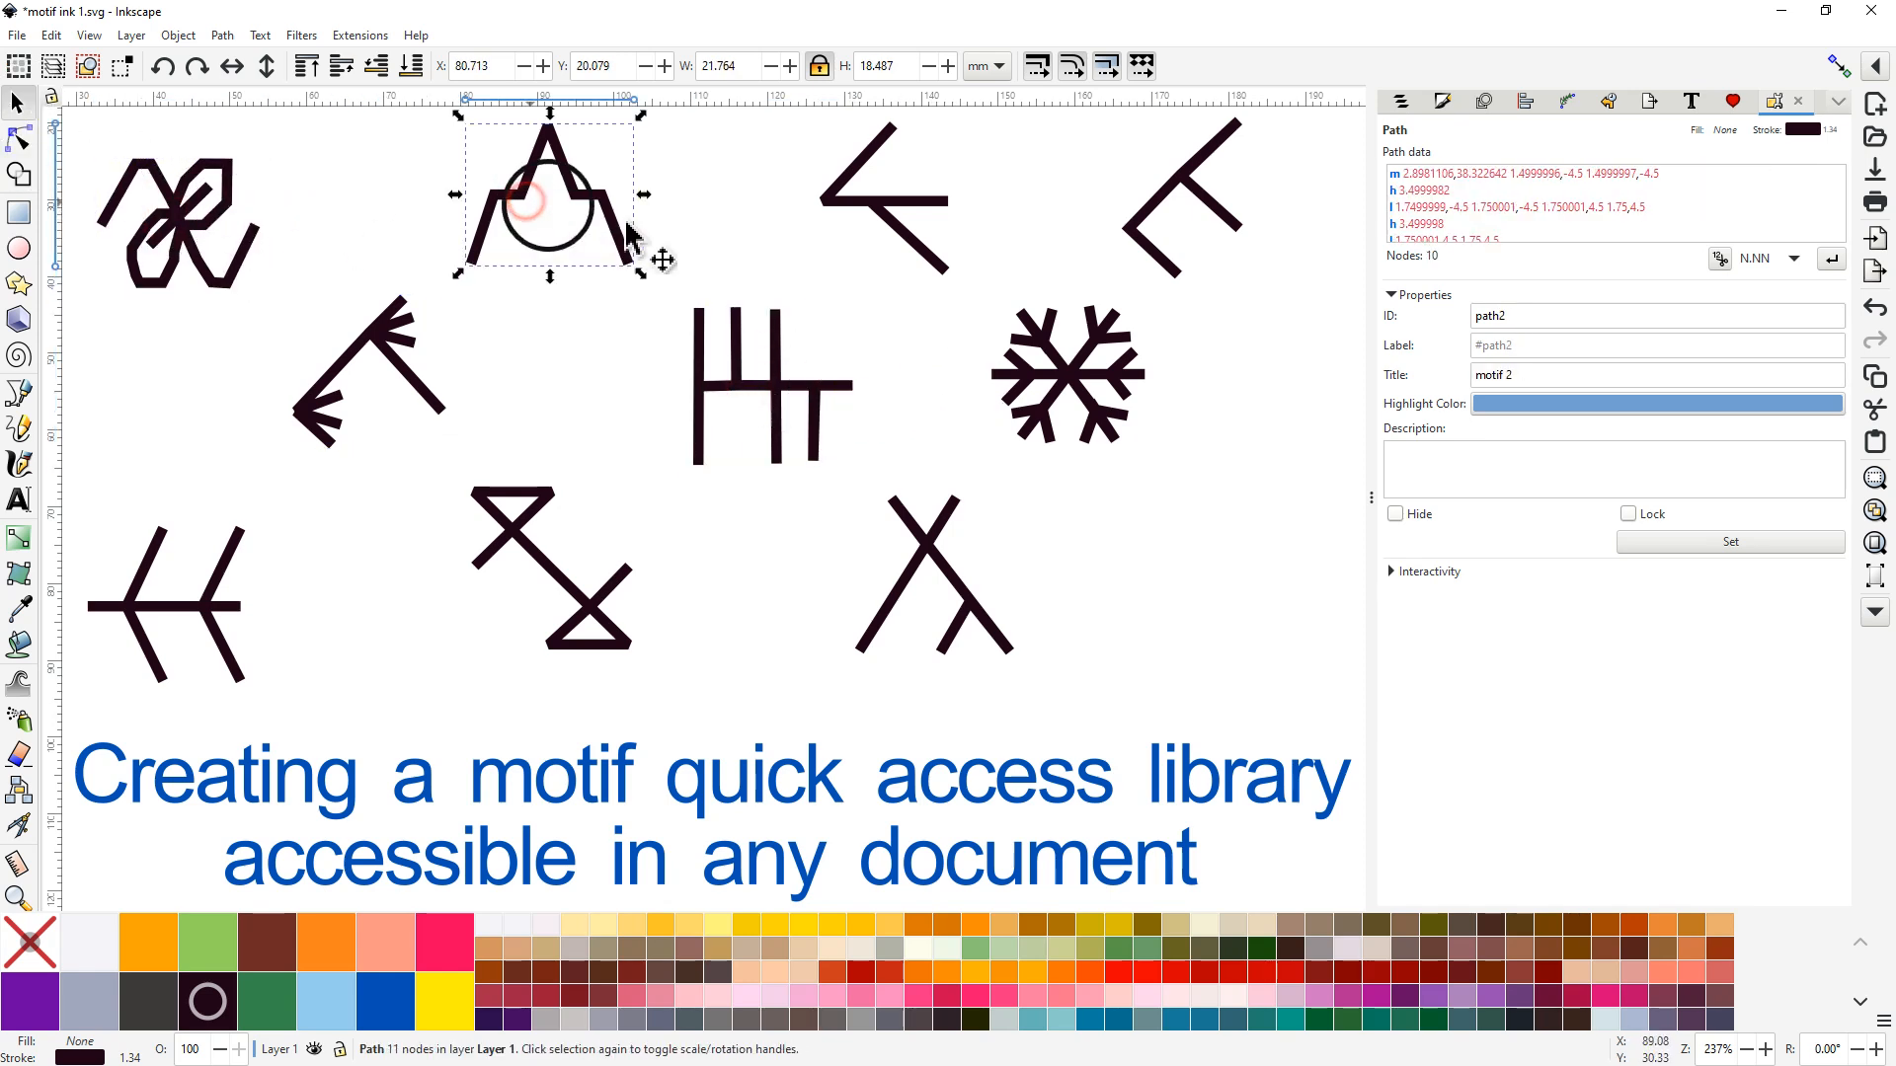
left_click(832, 213)
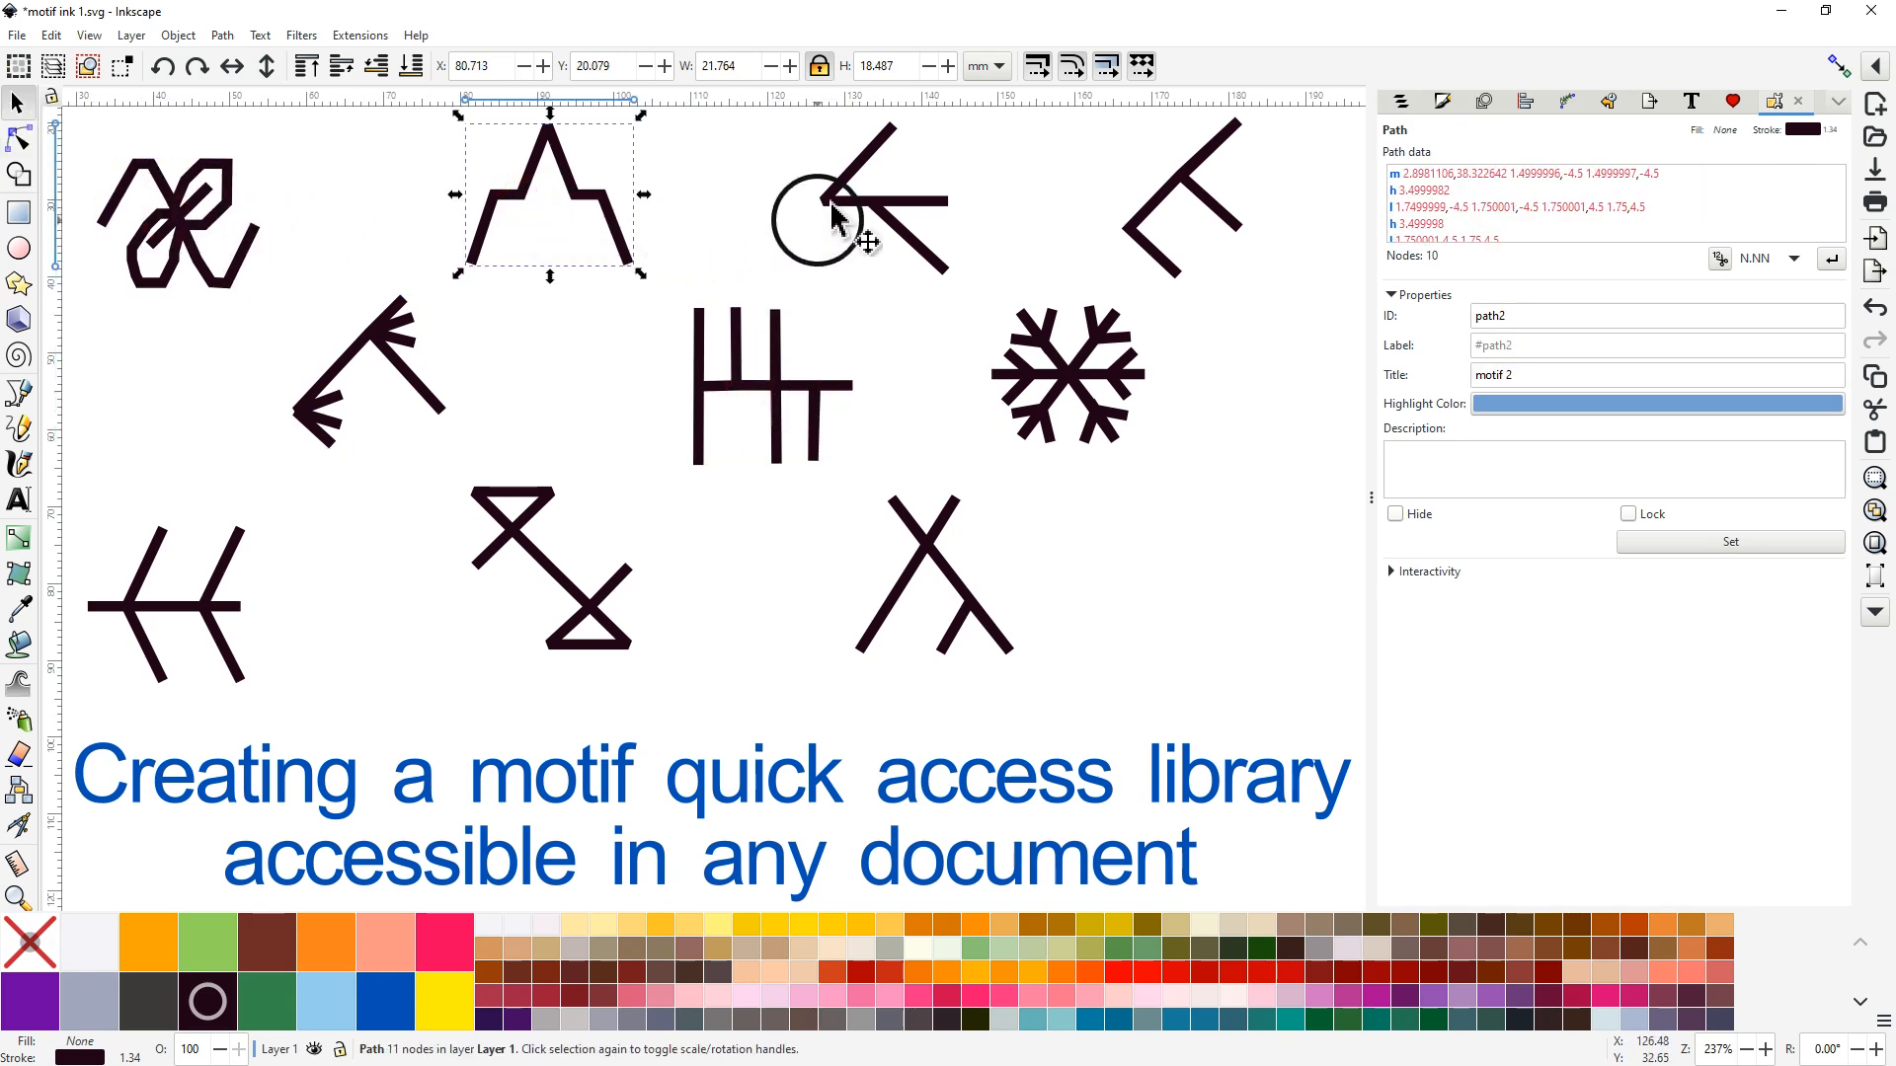
left_click(1132, 223)
left_click(325, 376)
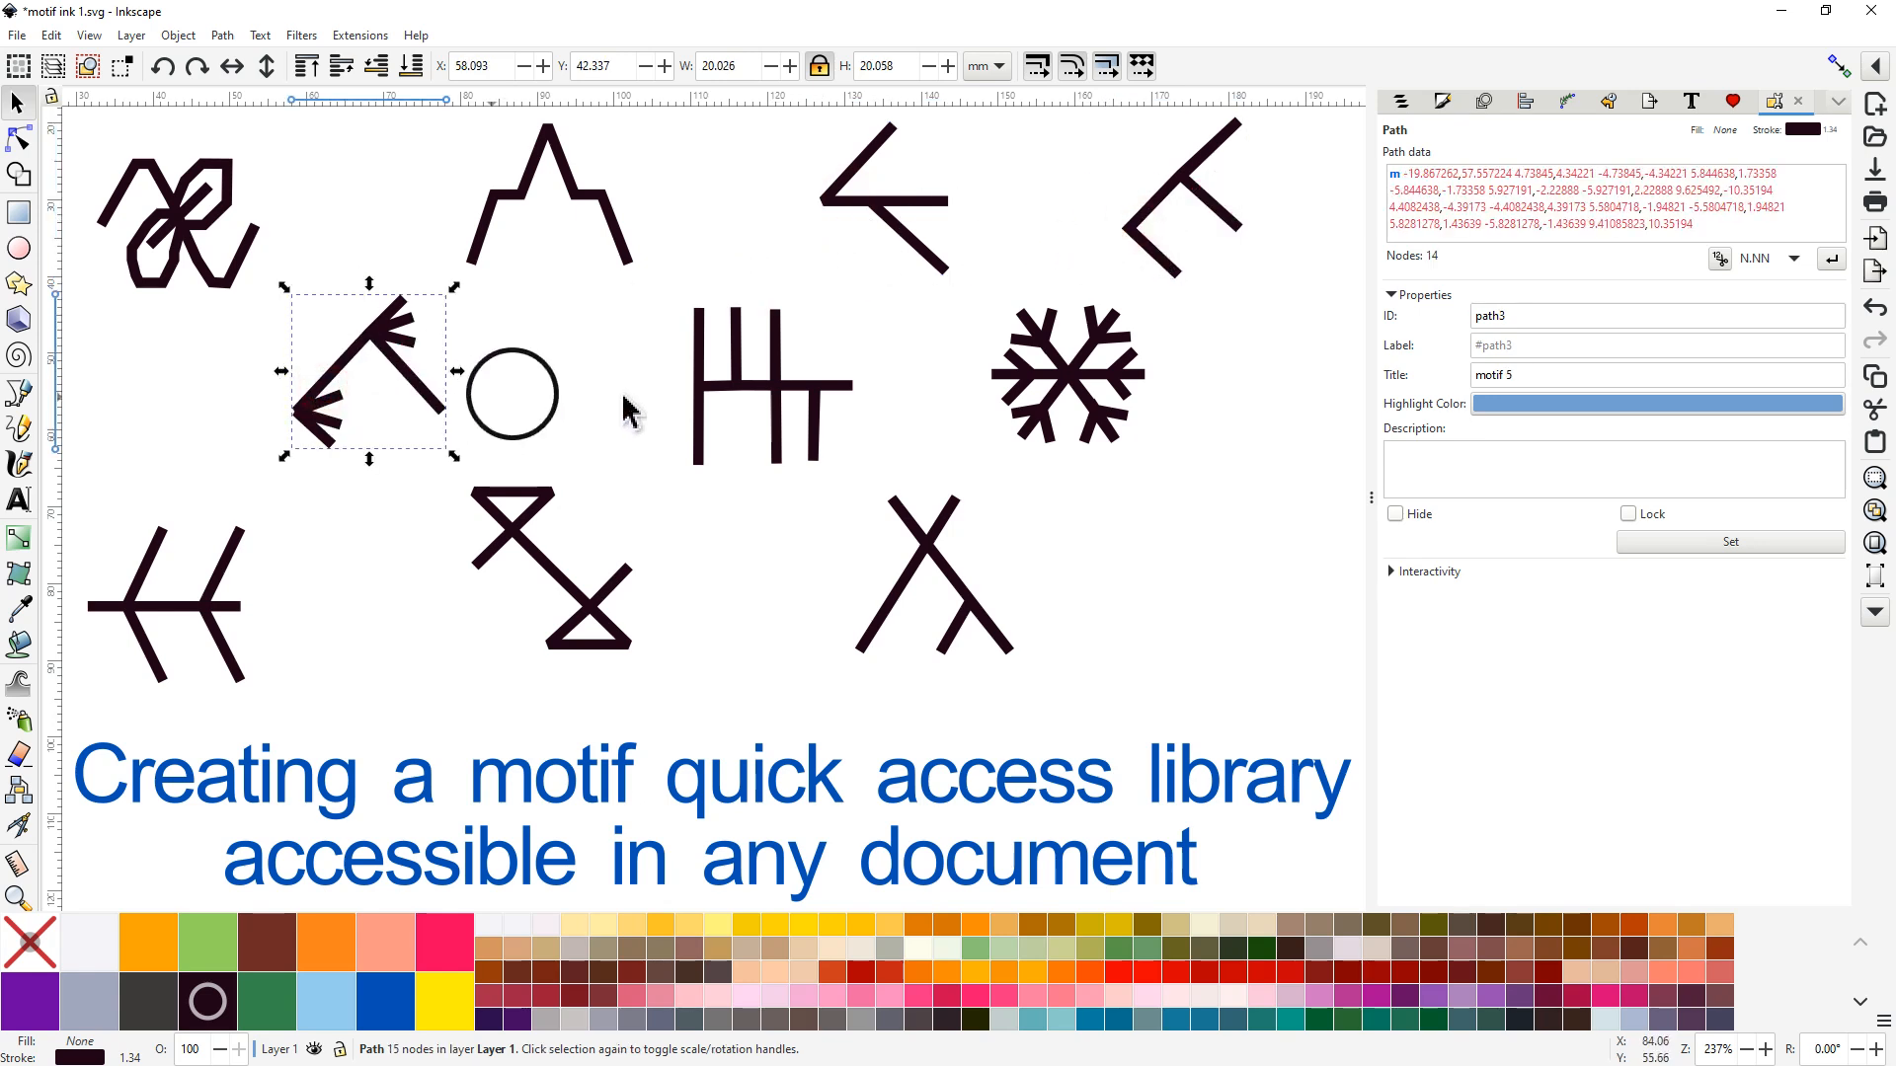
left_click(760, 390)
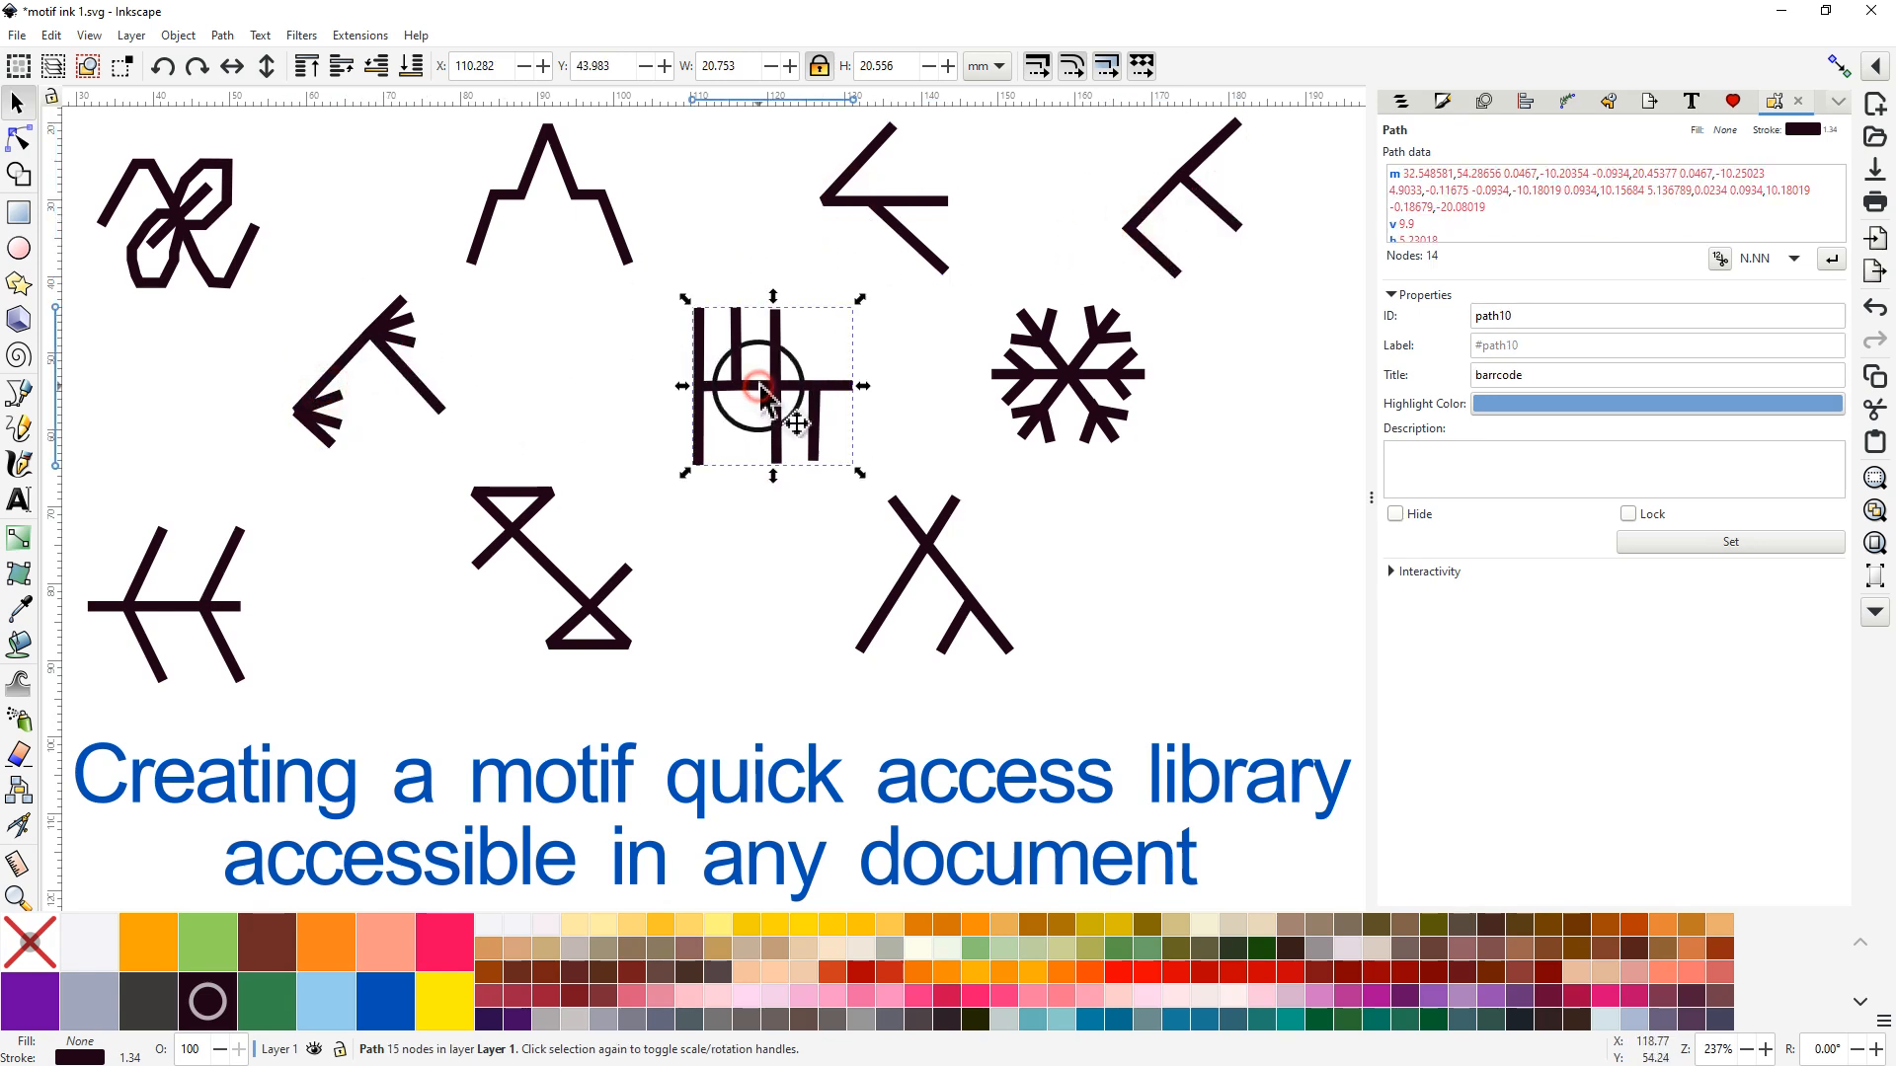
Step: Check the titles of the snowflake and double-branch motifs, and title the motif with two triangular ends in the third row "motif 11"
left_click(1067, 385)
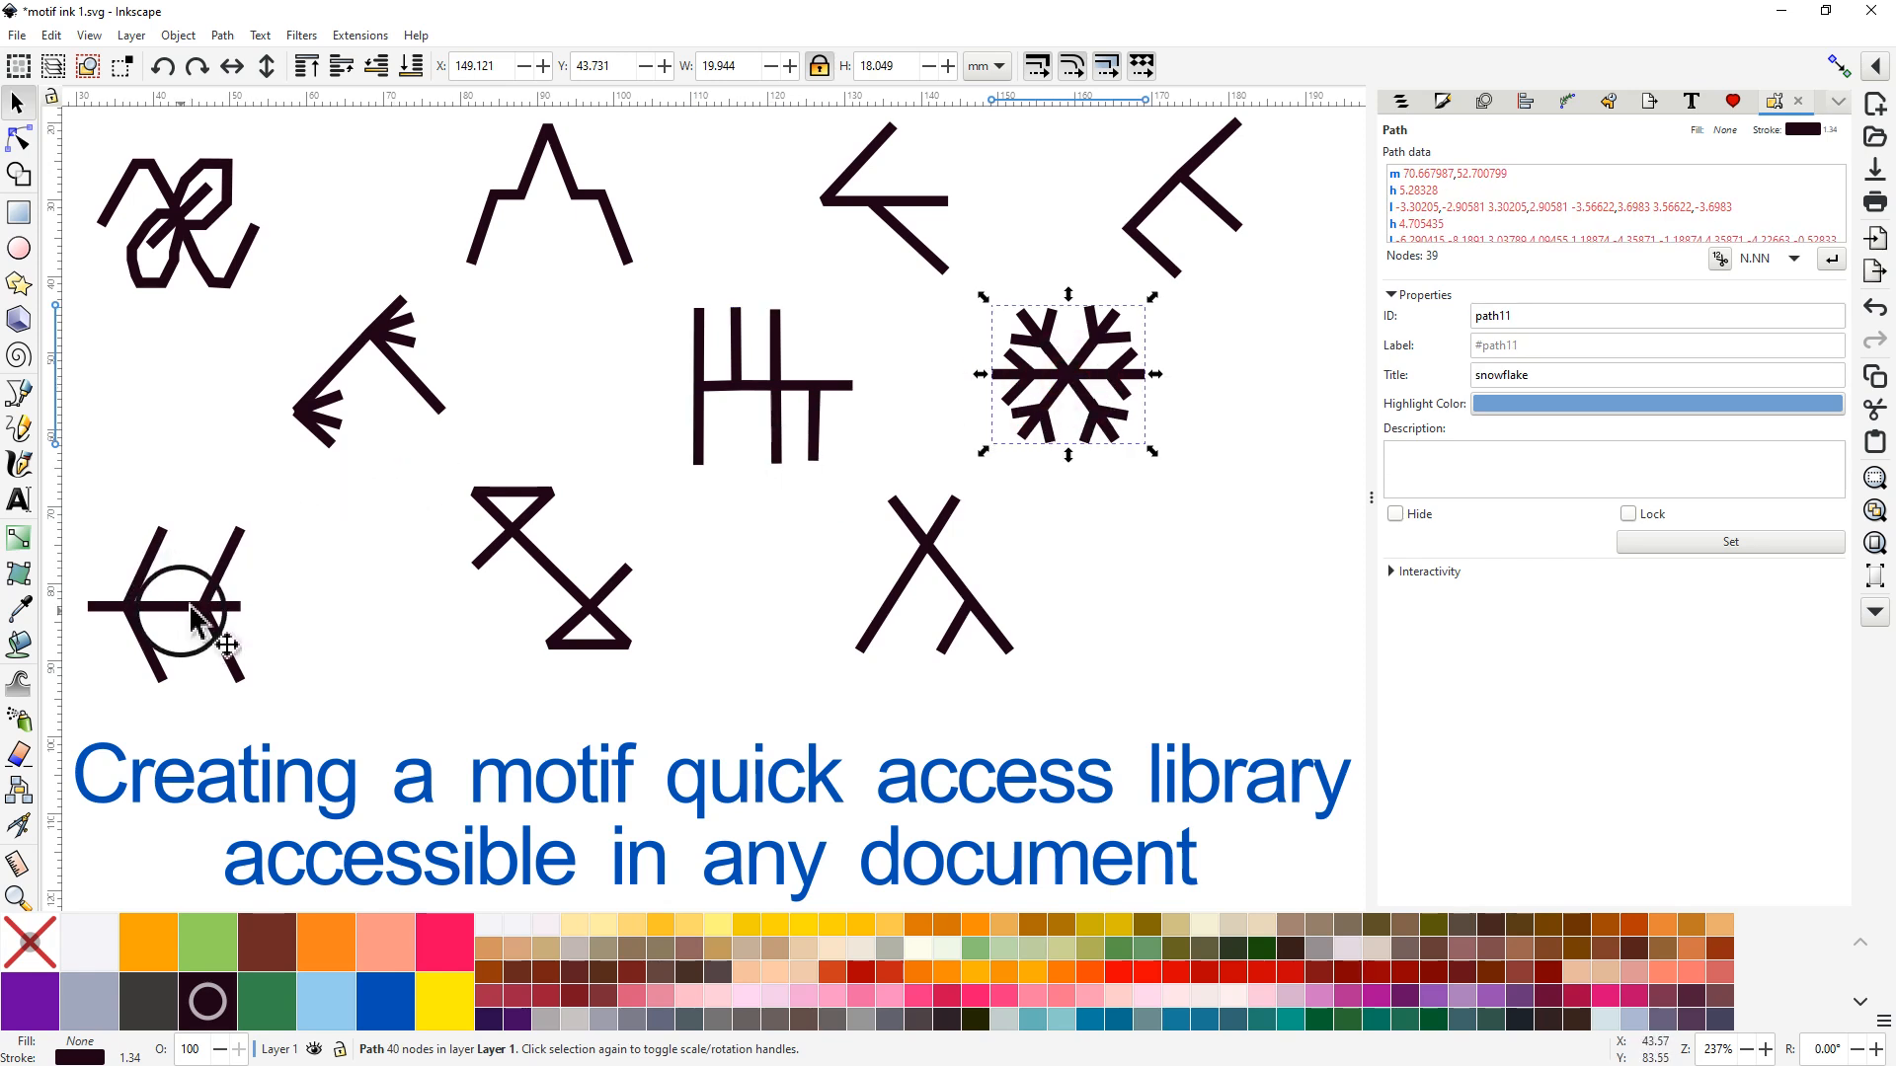
left_click(194, 614)
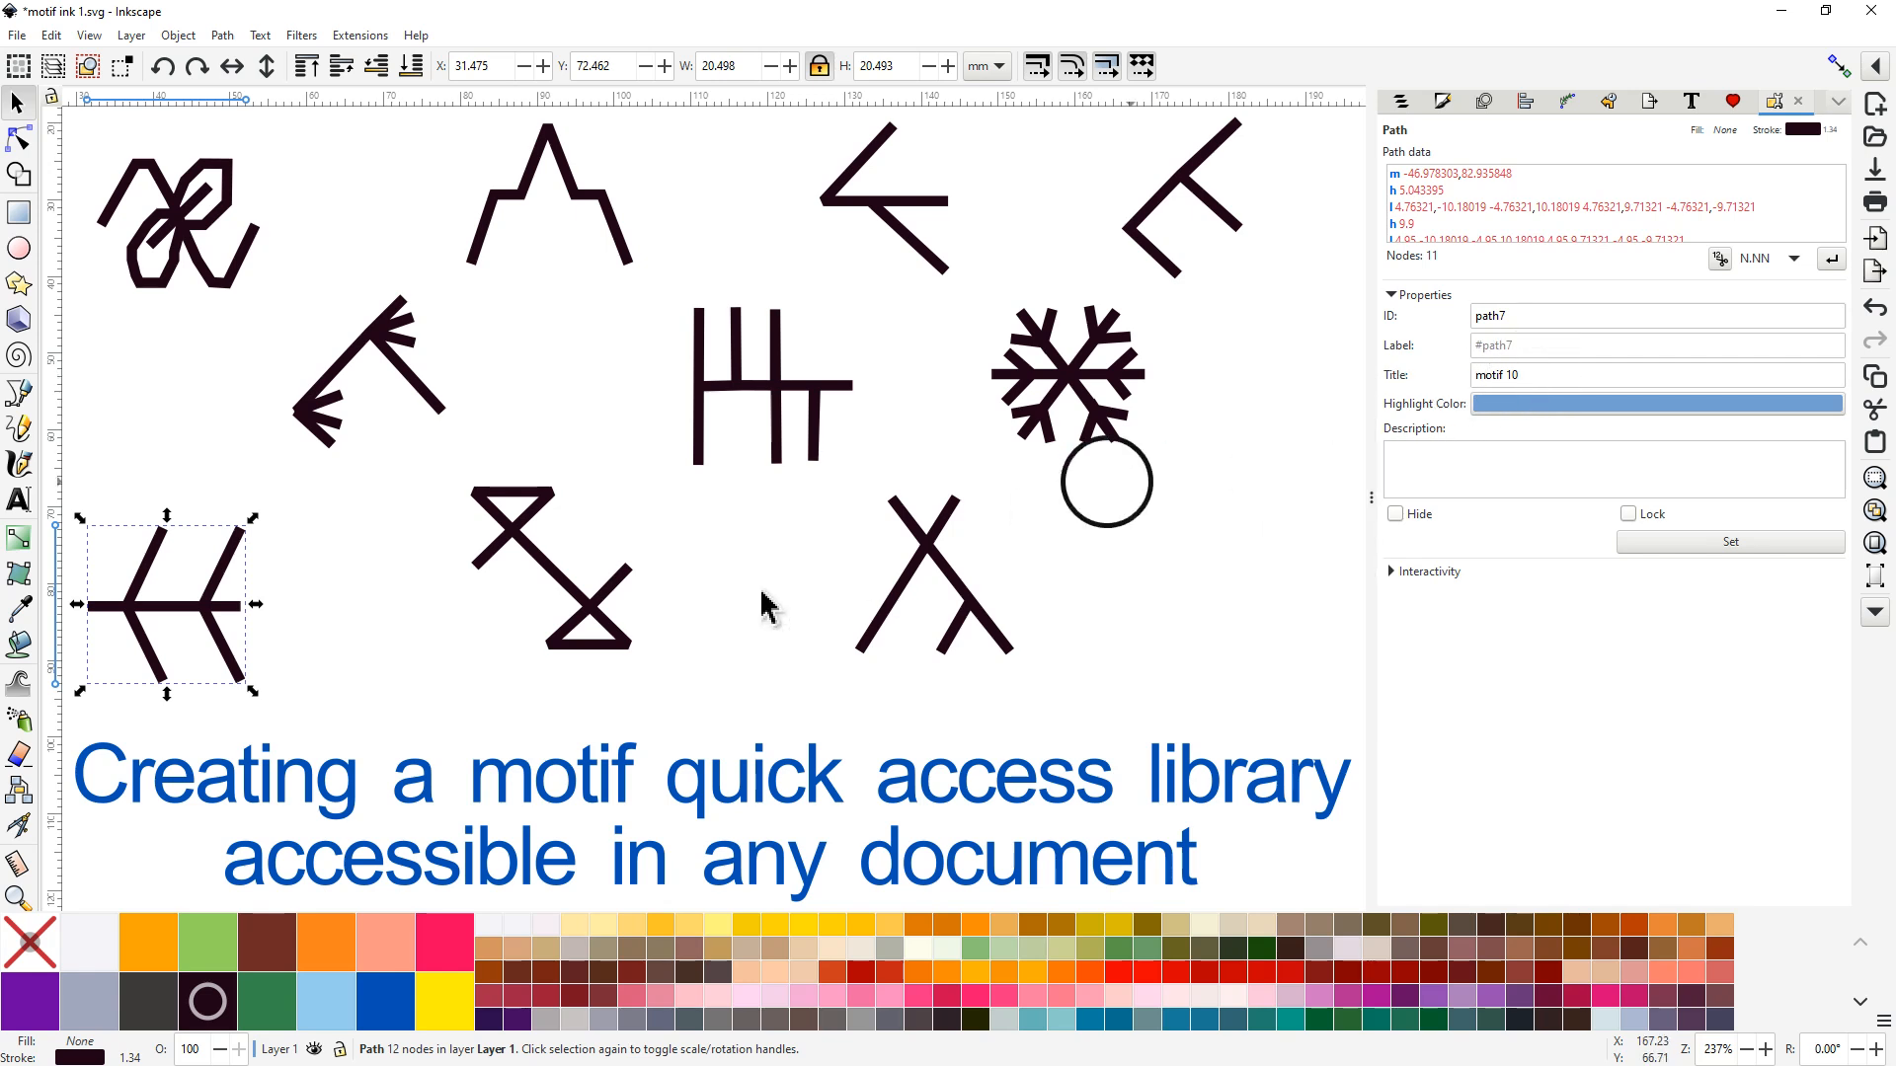
left_click(593, 612)
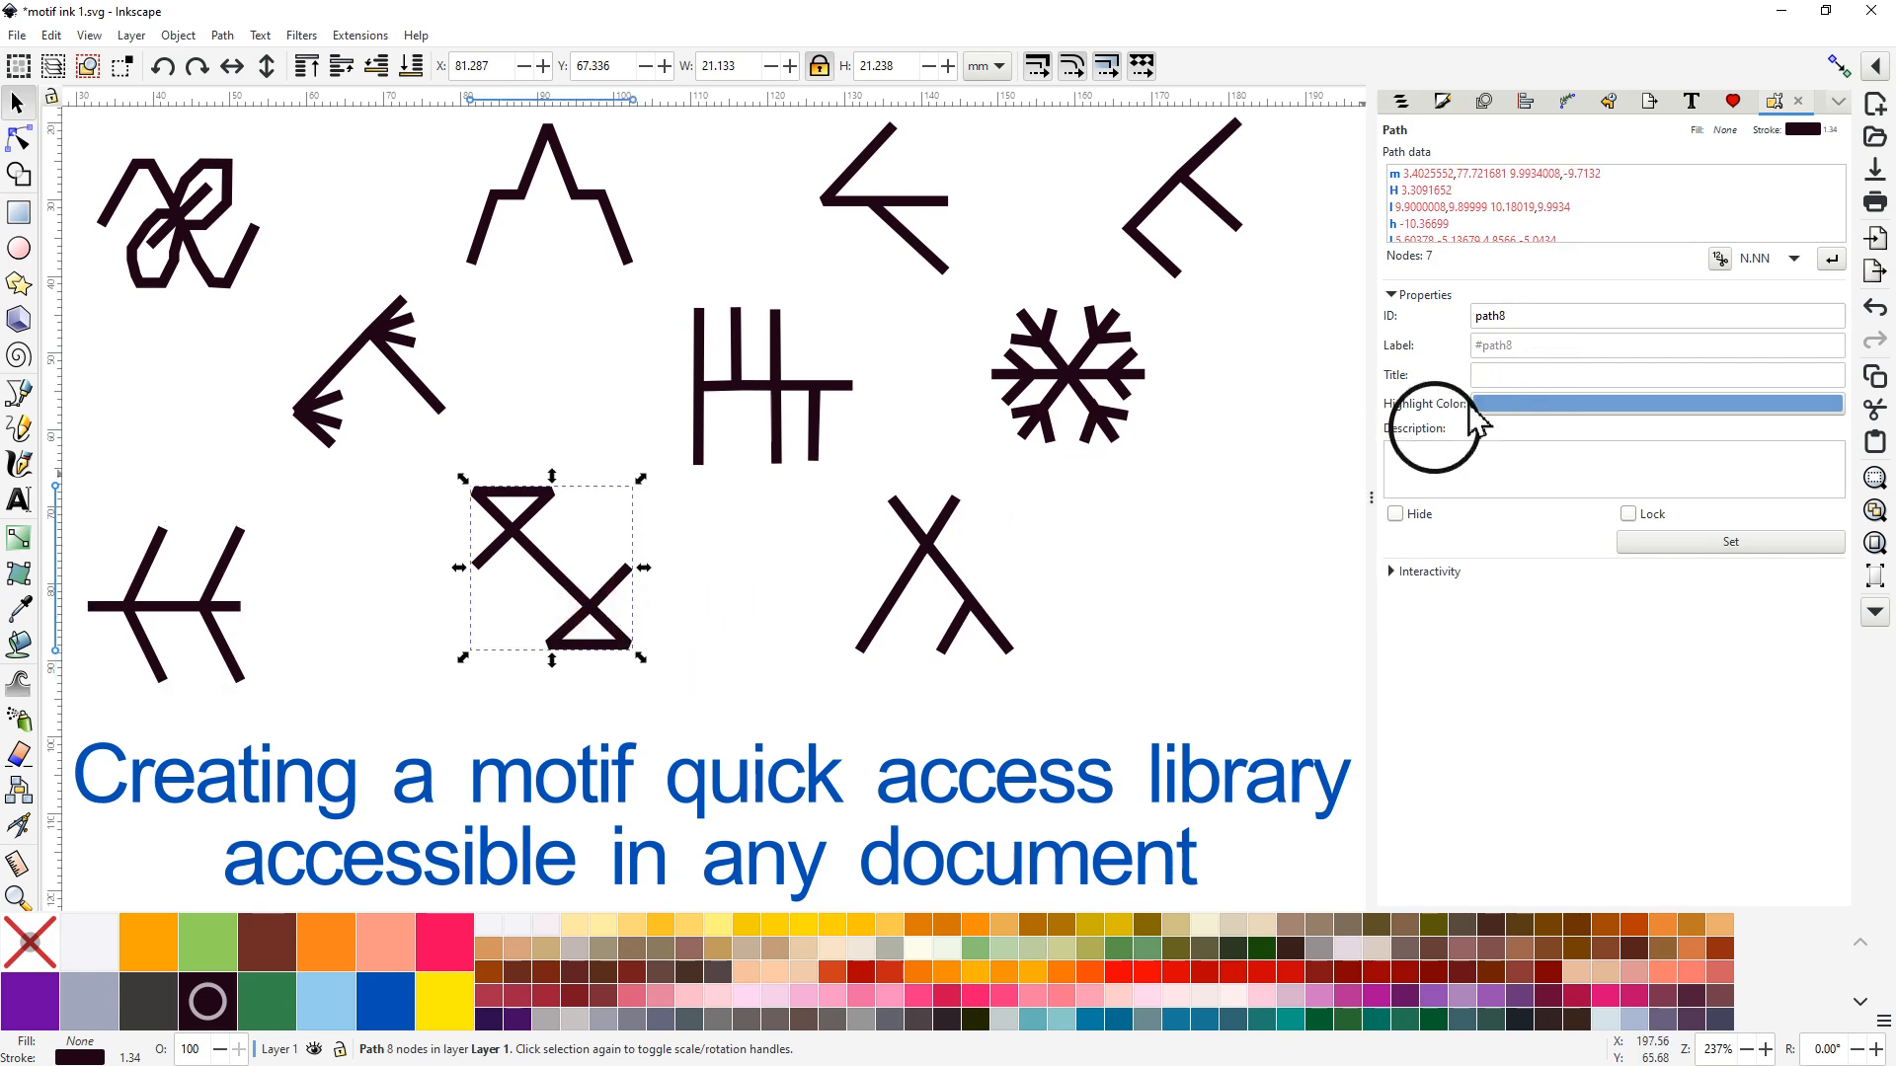
left_click(1499, 376)
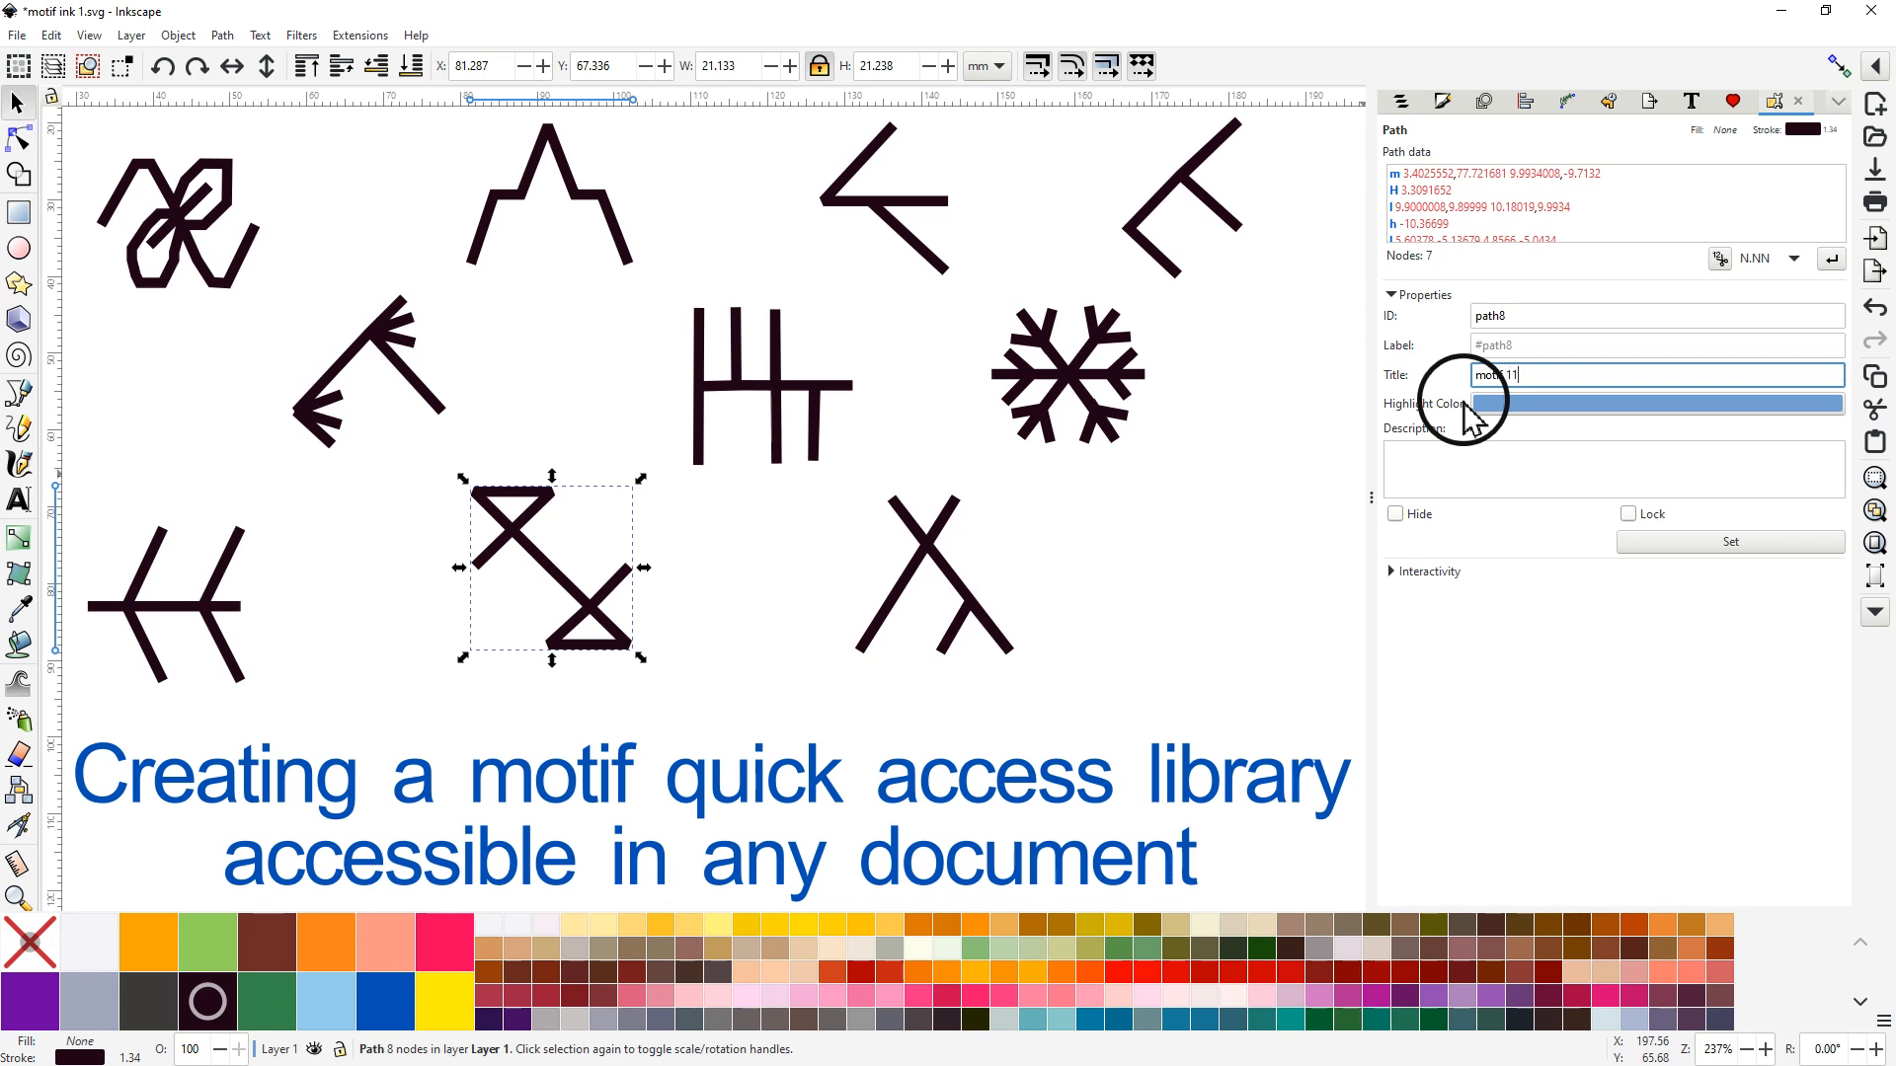
left_click(1717, 543)
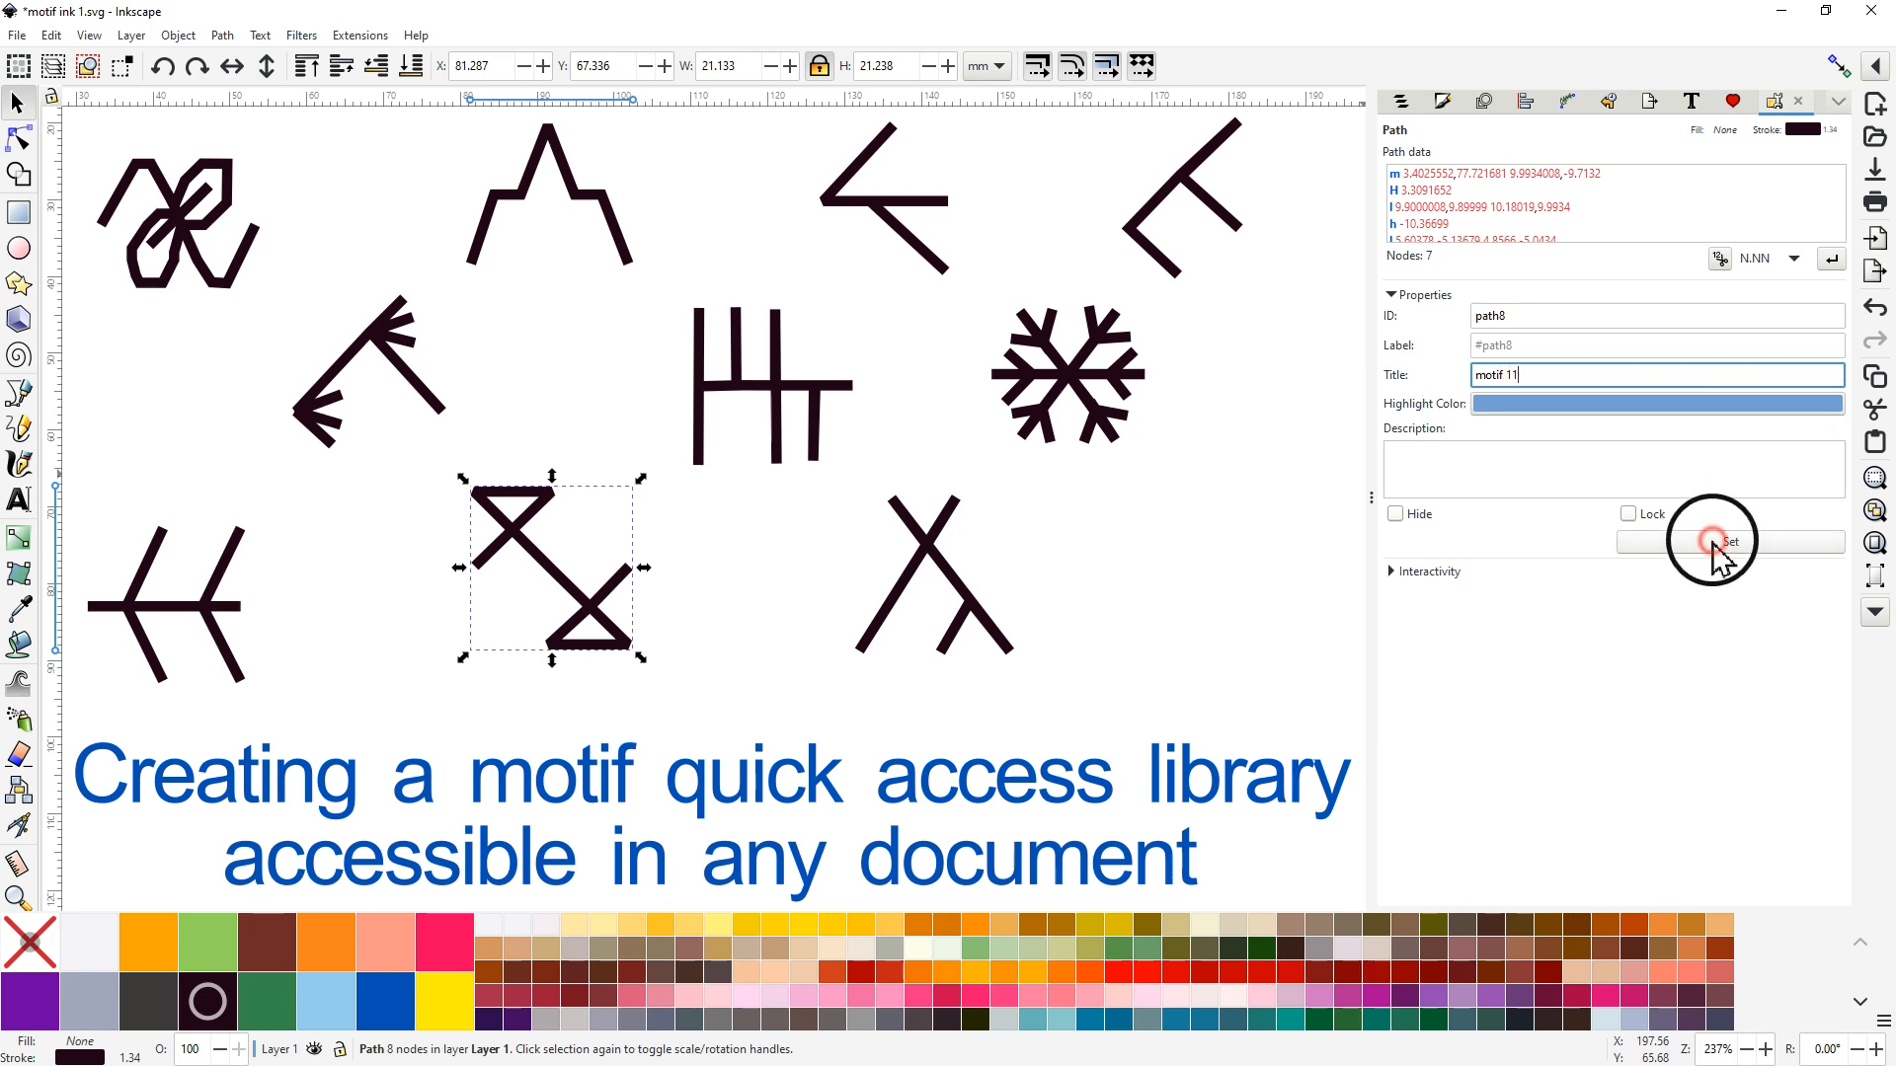
Step: Set the title of the crossed-lines motif at the end of the third row to "motif 12"
left_click(981, 624)
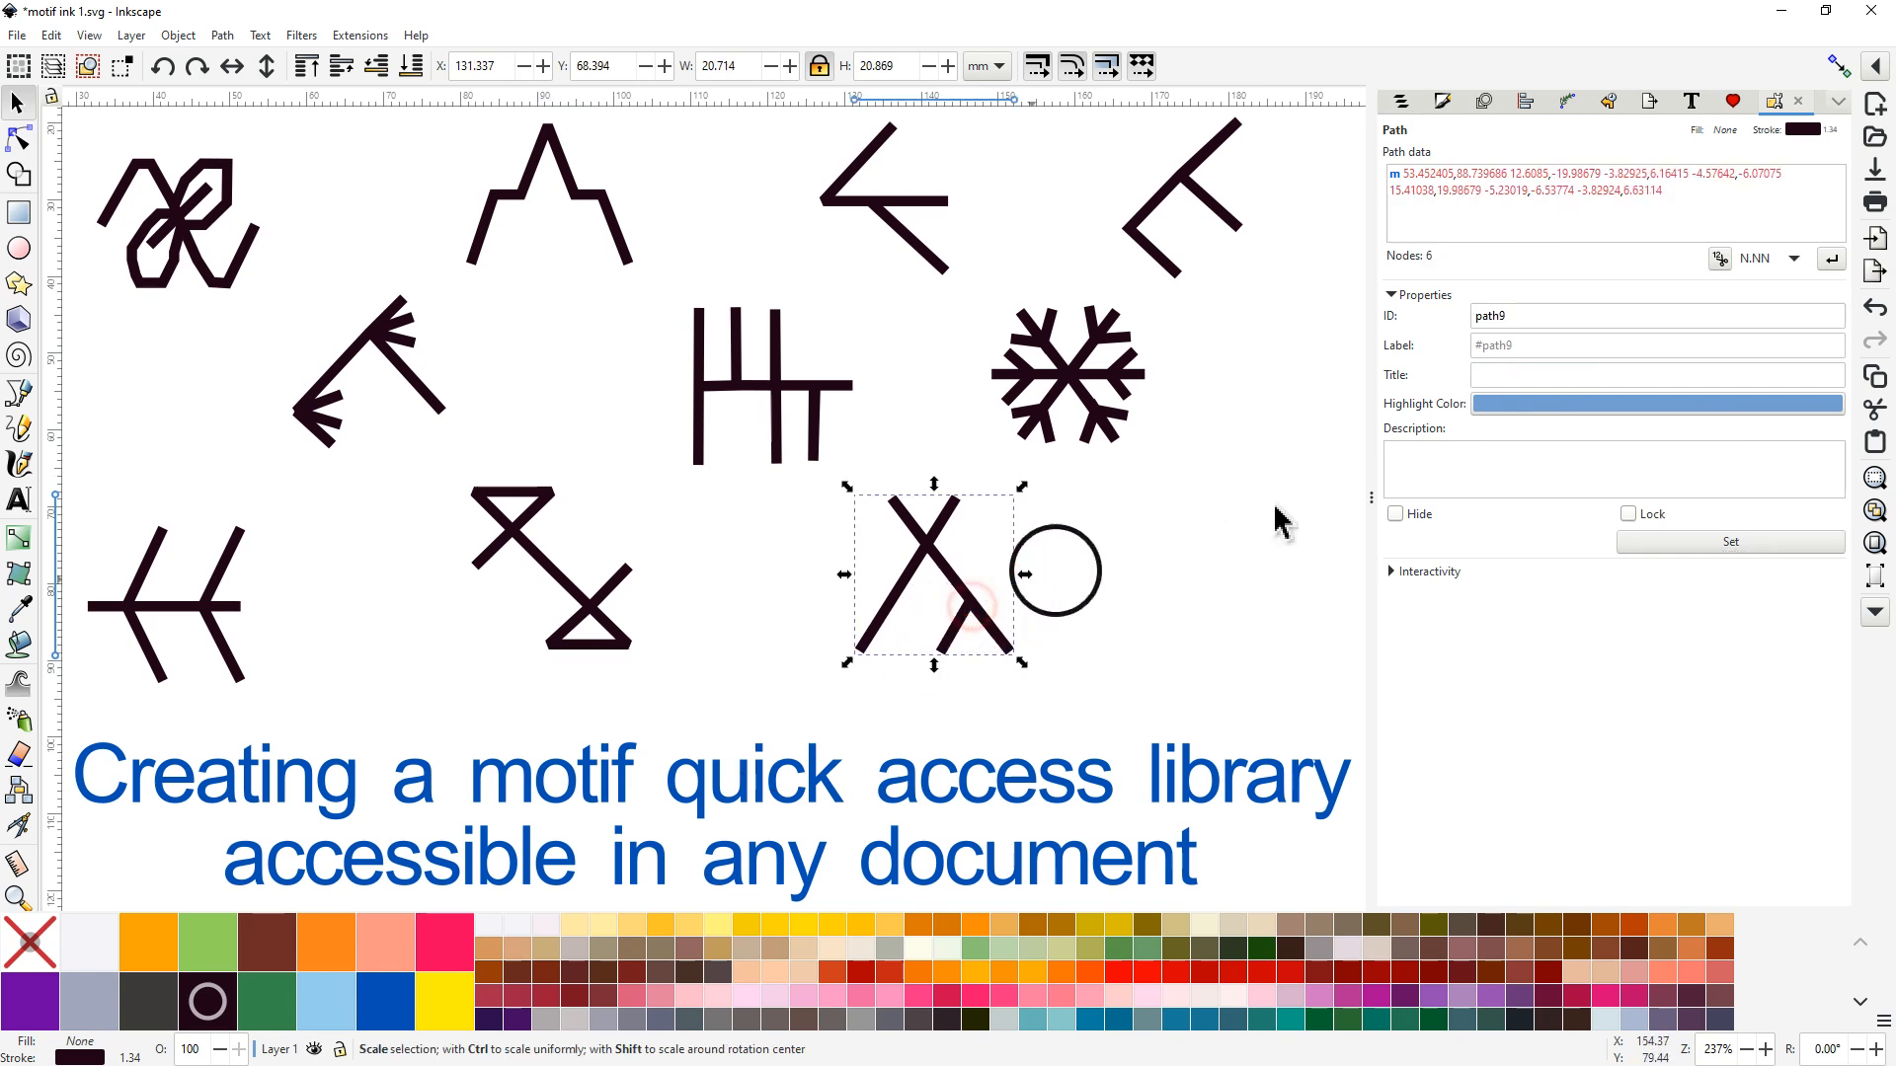
left_click(1498, 375)
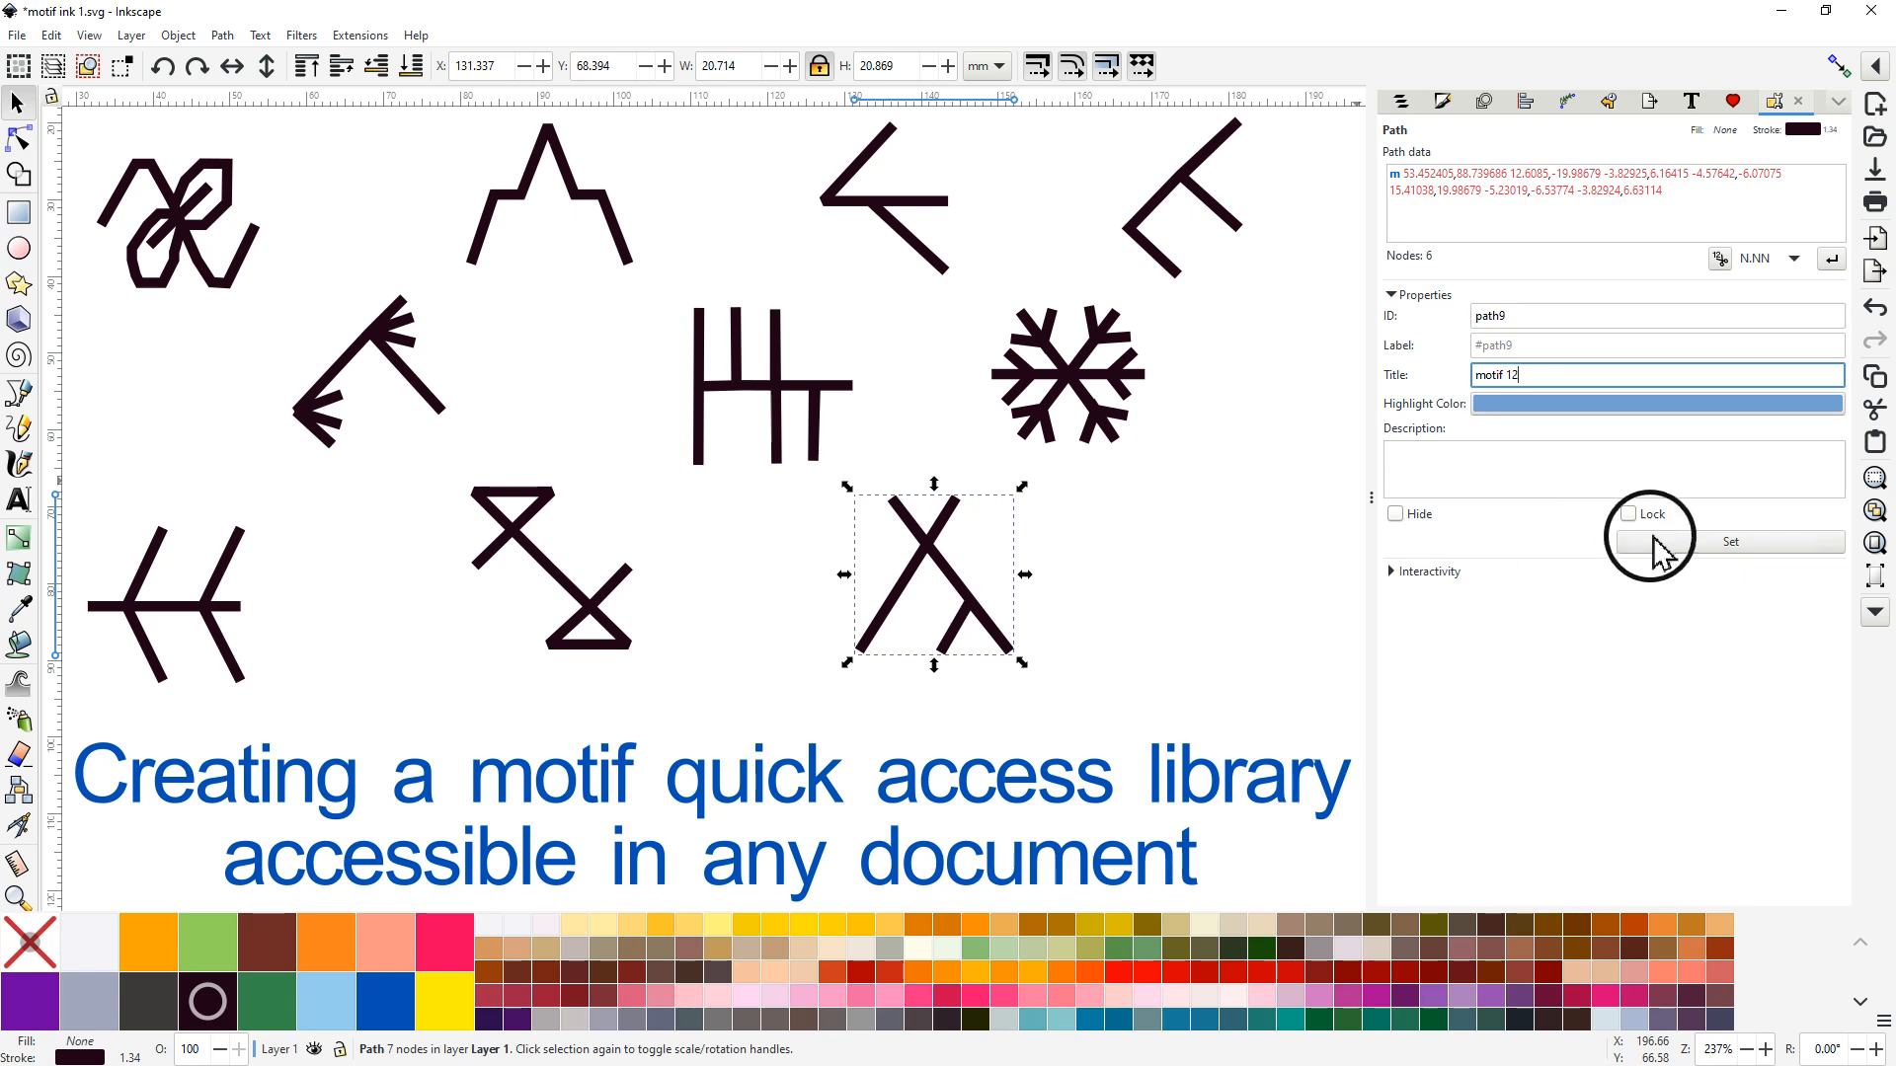
left_click(1723, 543)
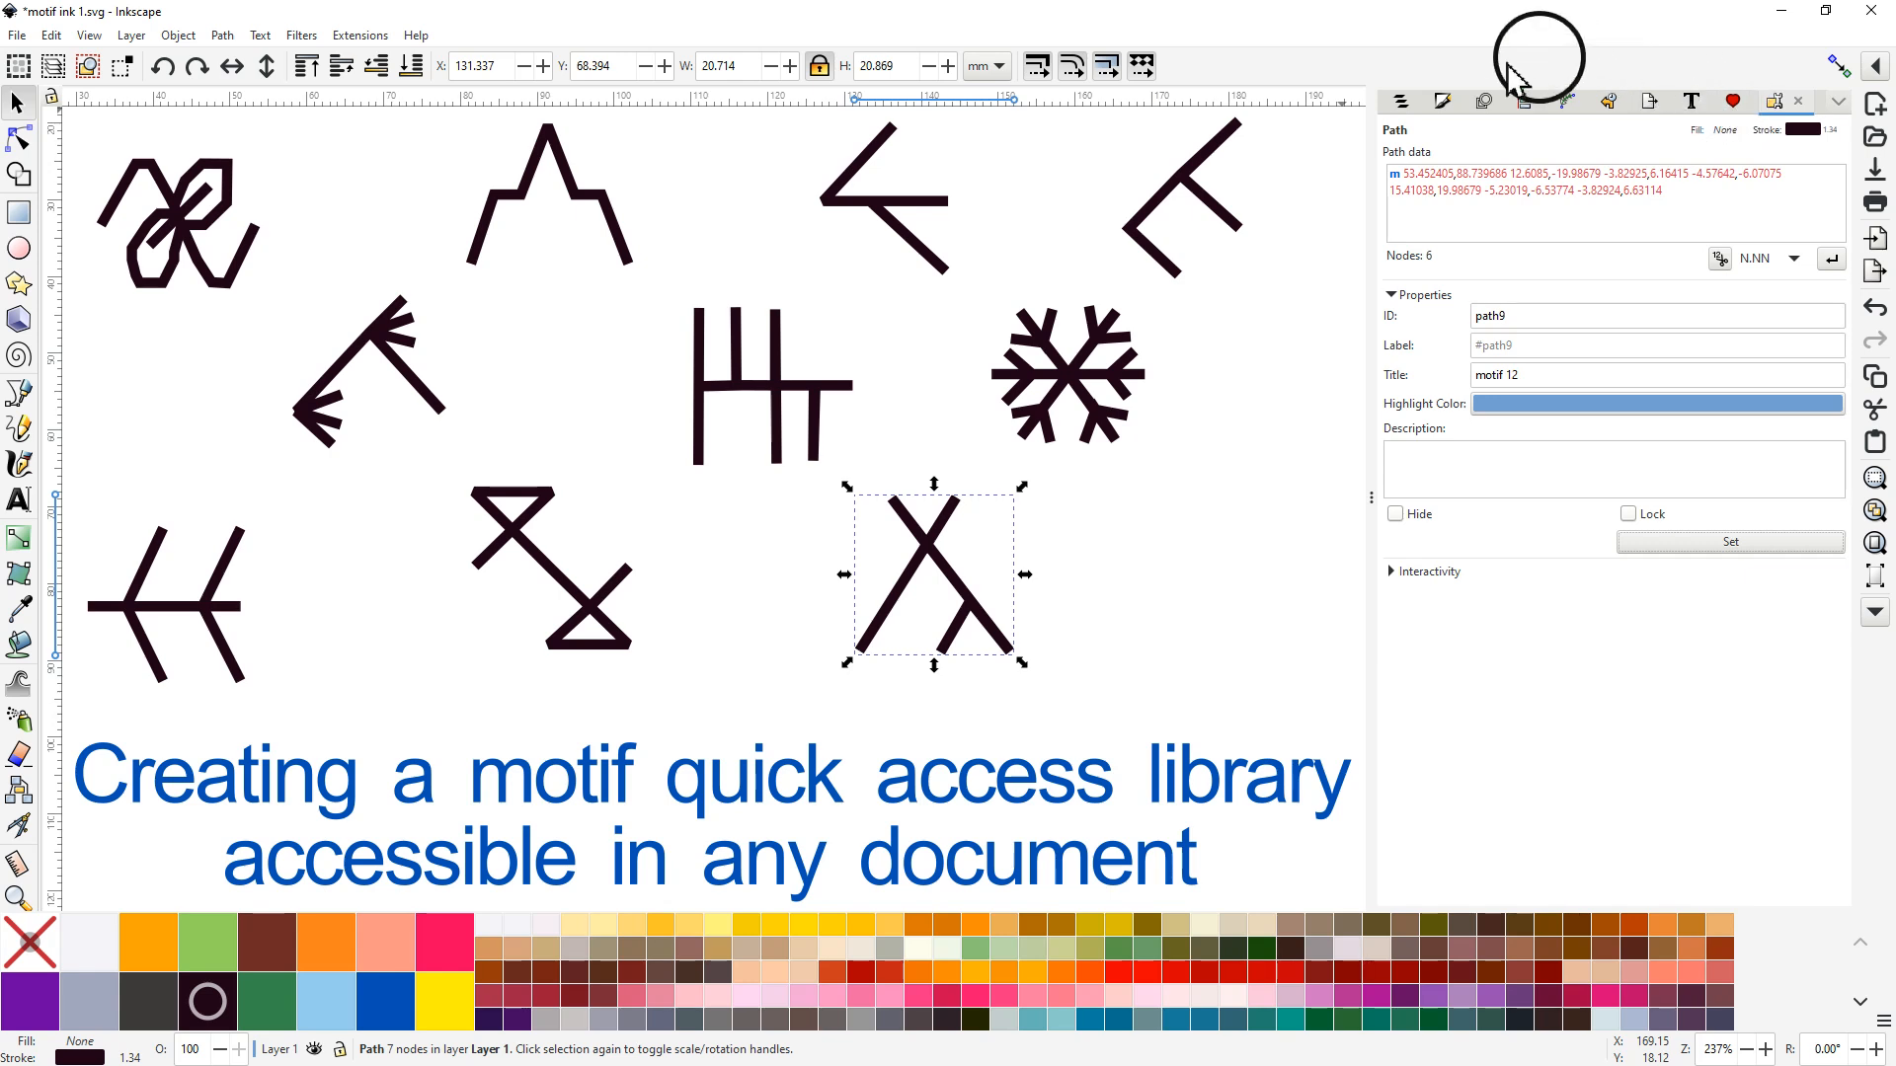
Step: Show the Symbols dialog and add the first motif of the first row as a symbol of the current document
left_click(1839, 103)
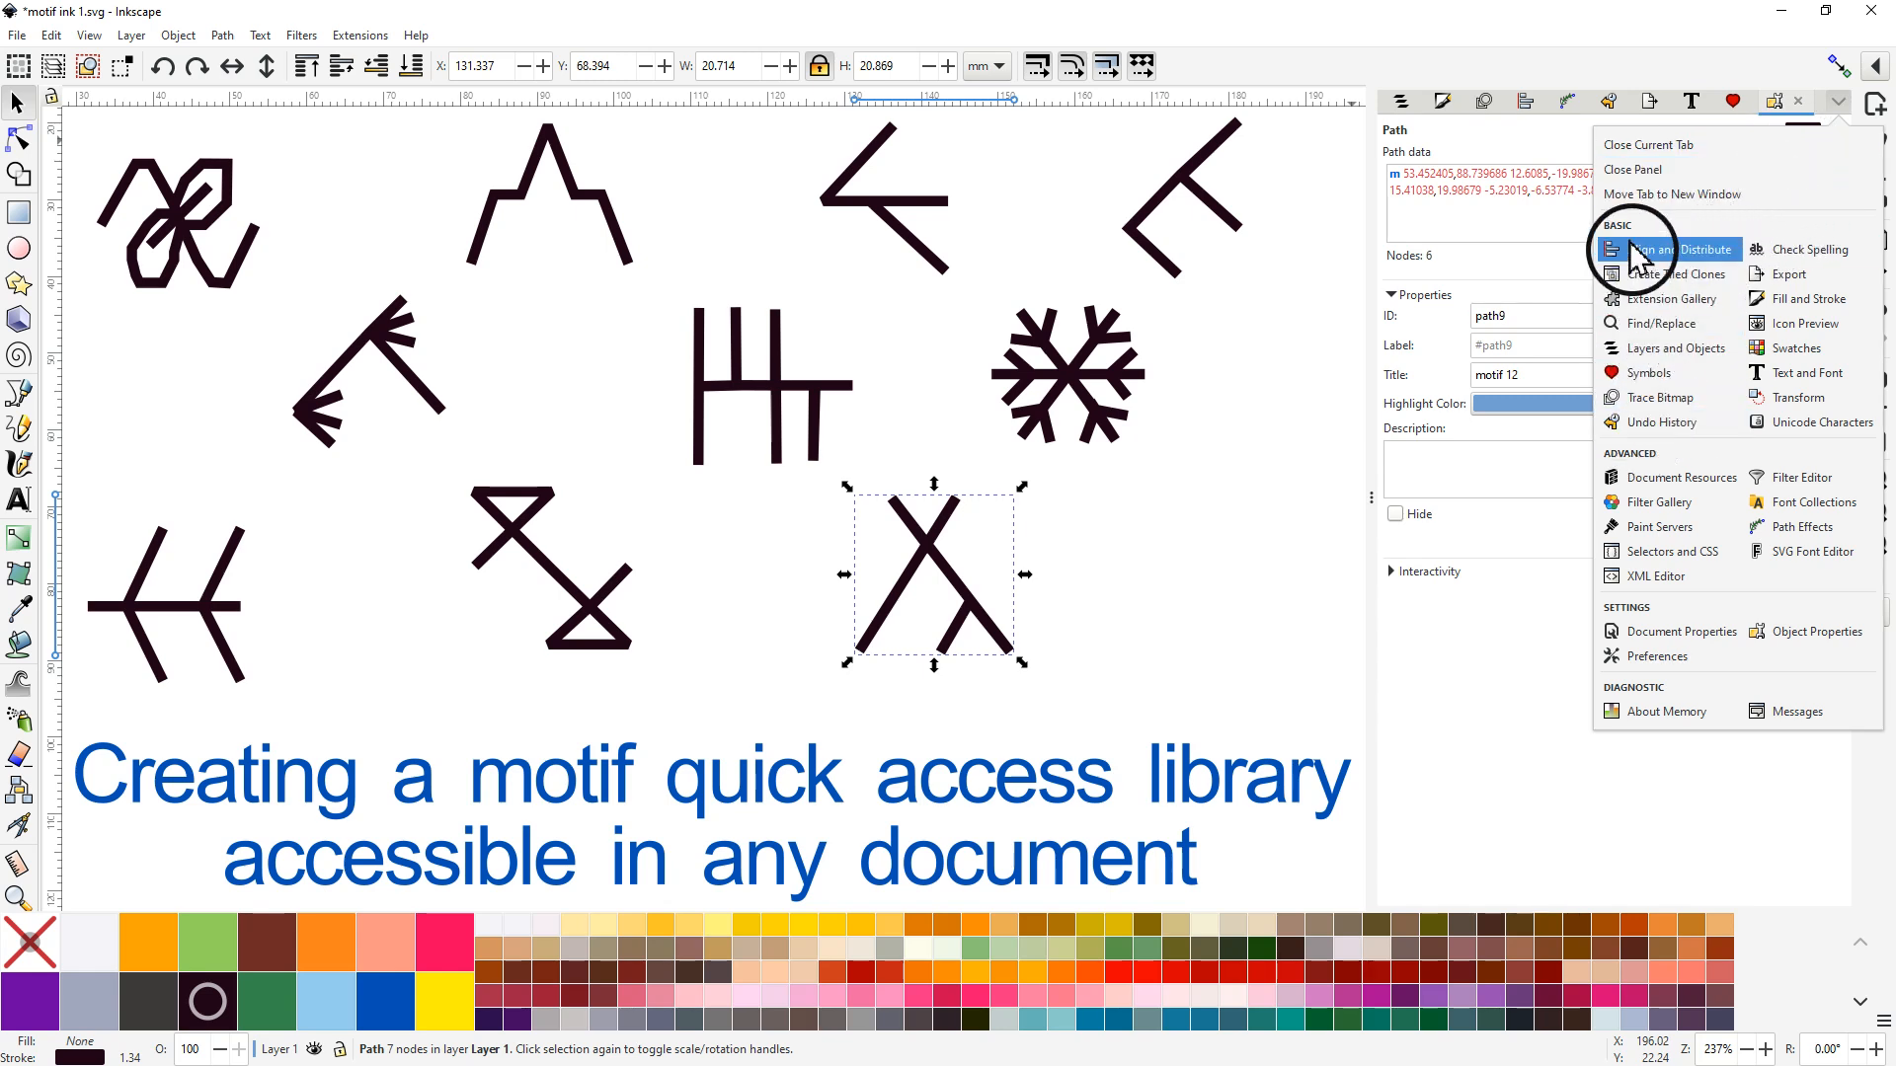
left_click(1647, 378)
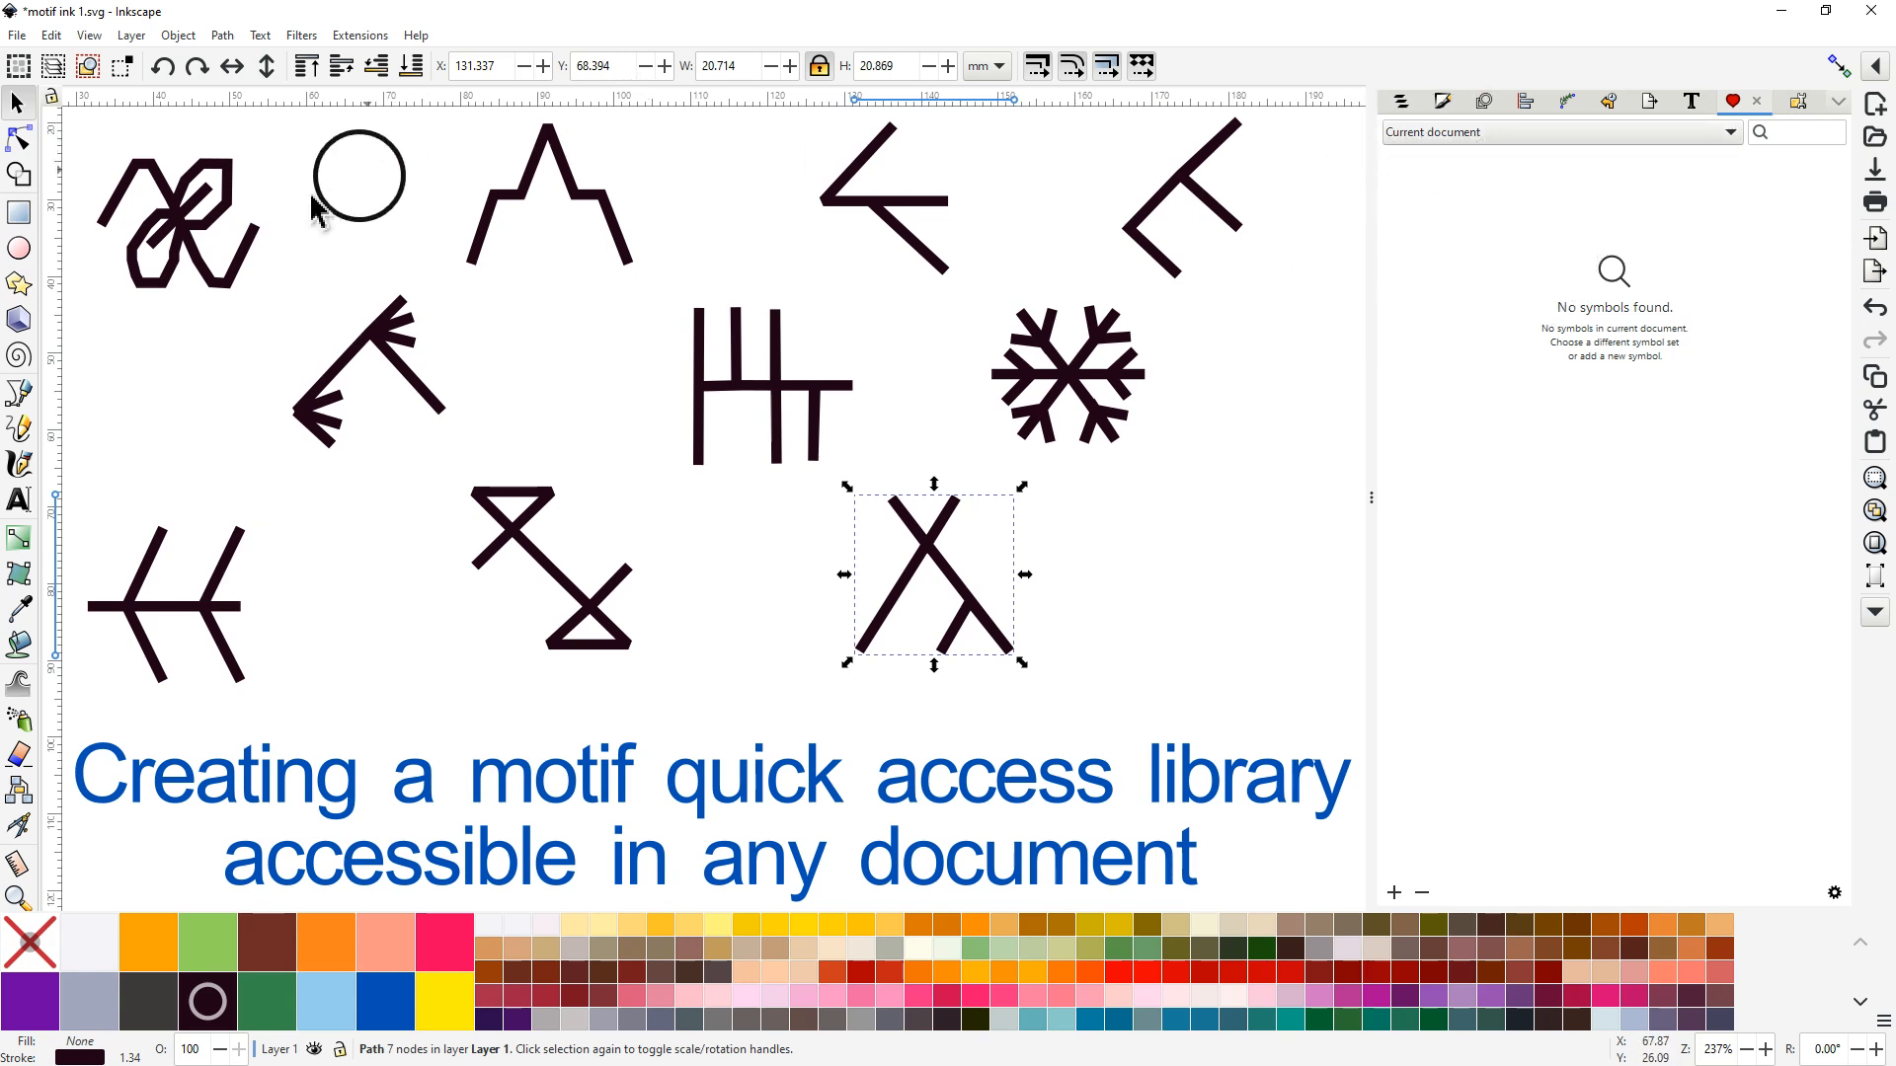
left_click_drag(311, 204, 192, 213)
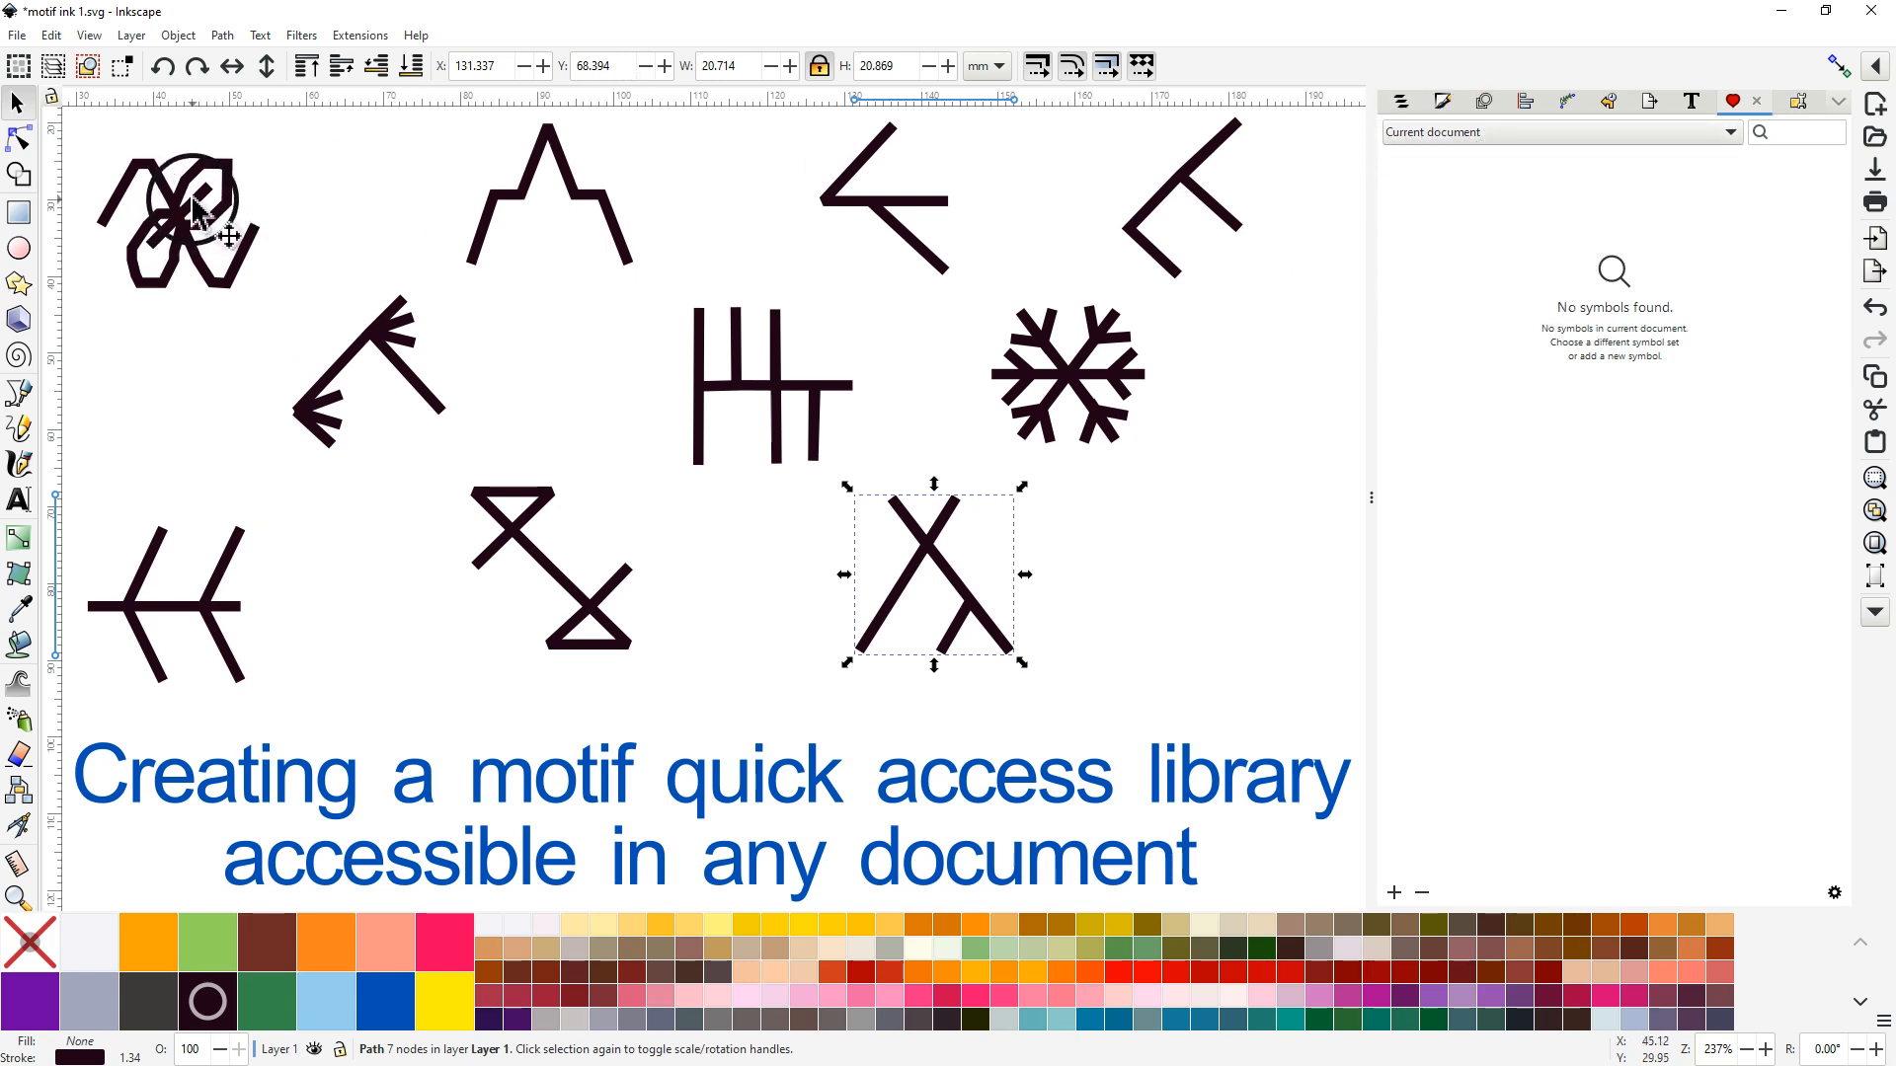
left_click(312, 253)
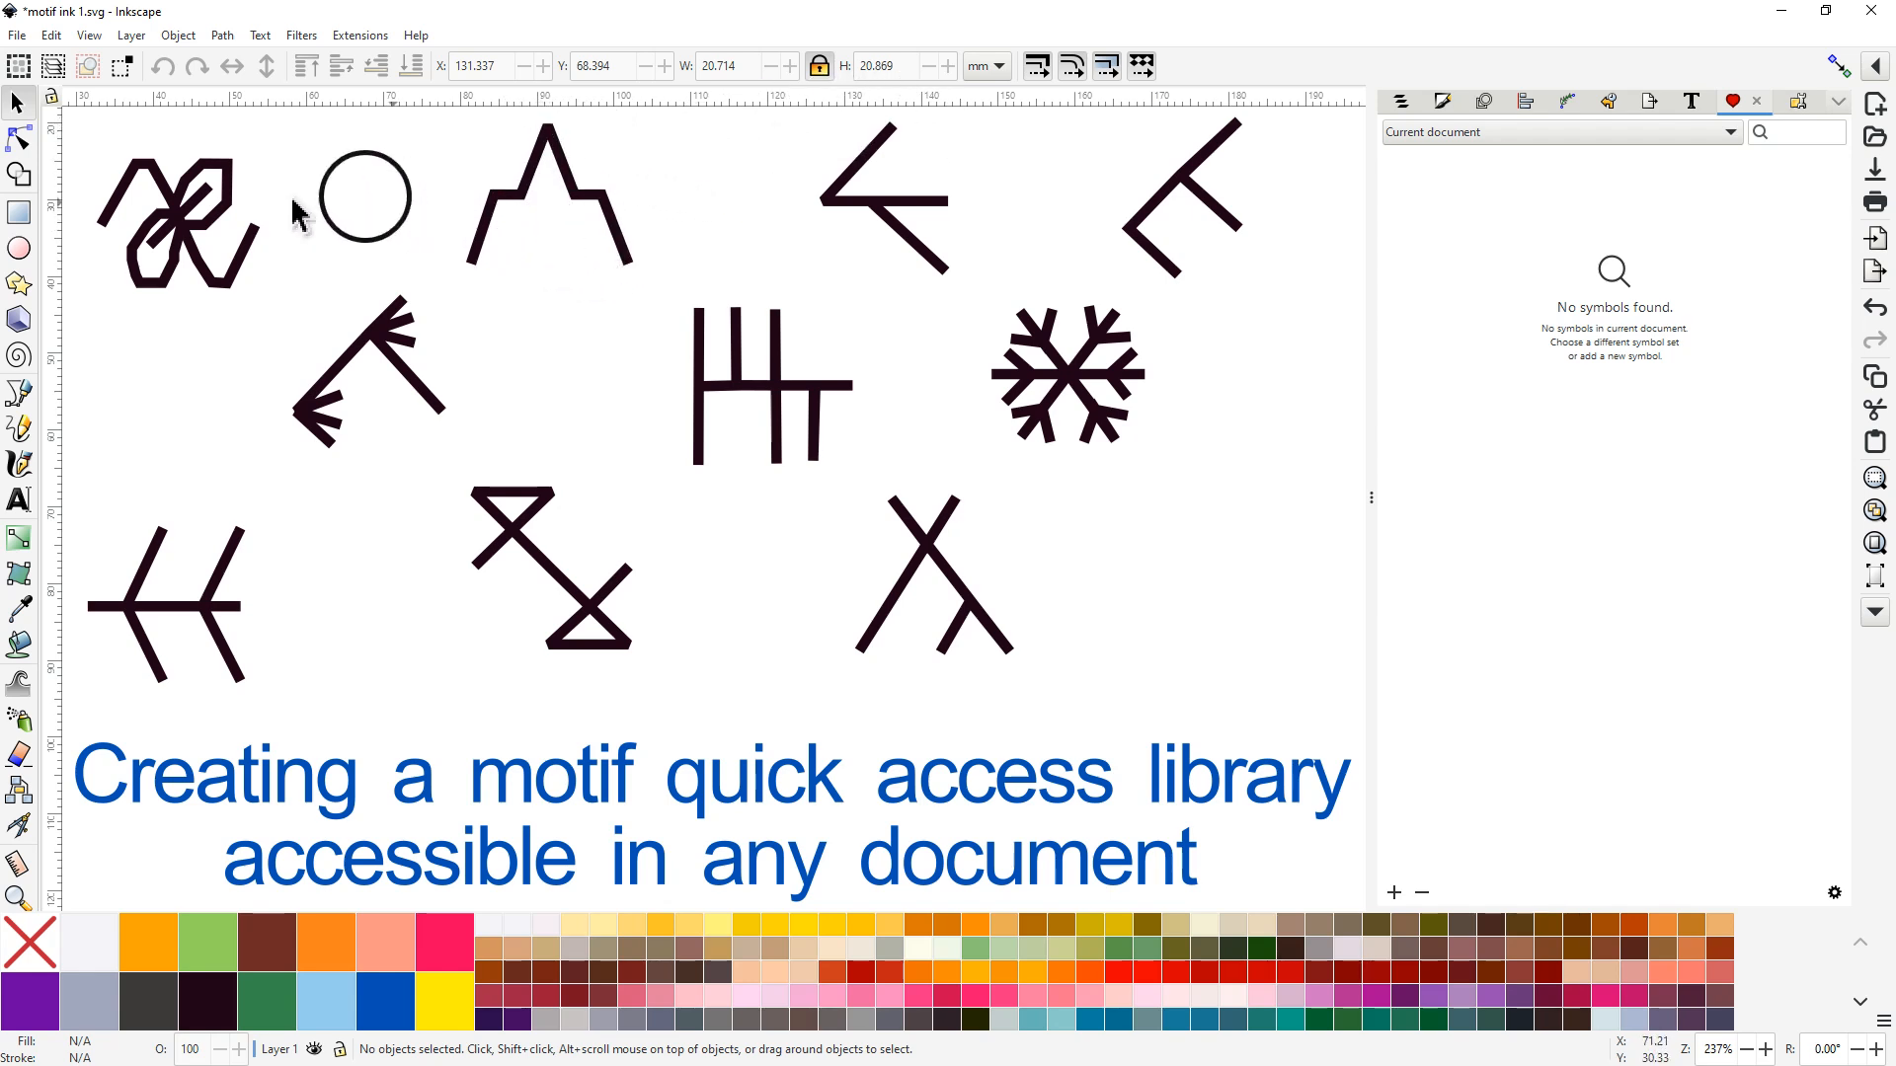
left_click(178, 224)
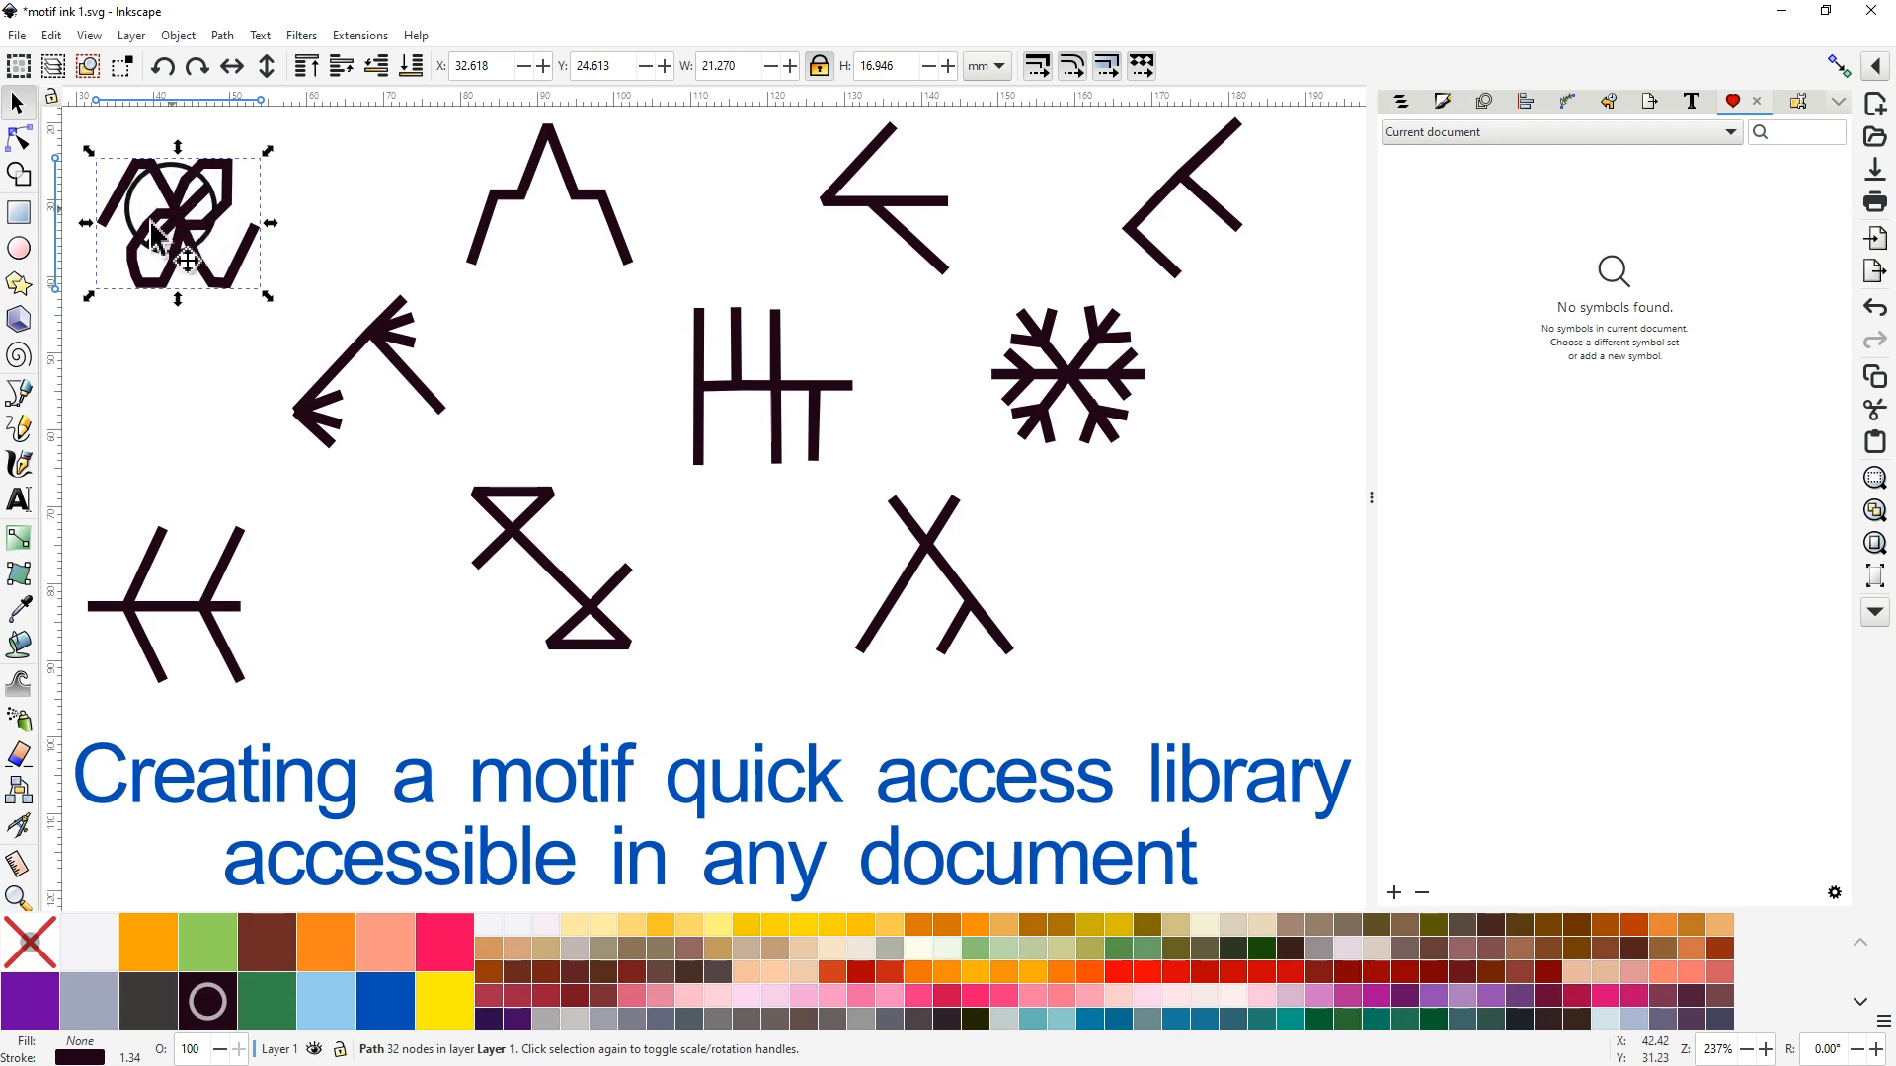
left_click(1393, 892)
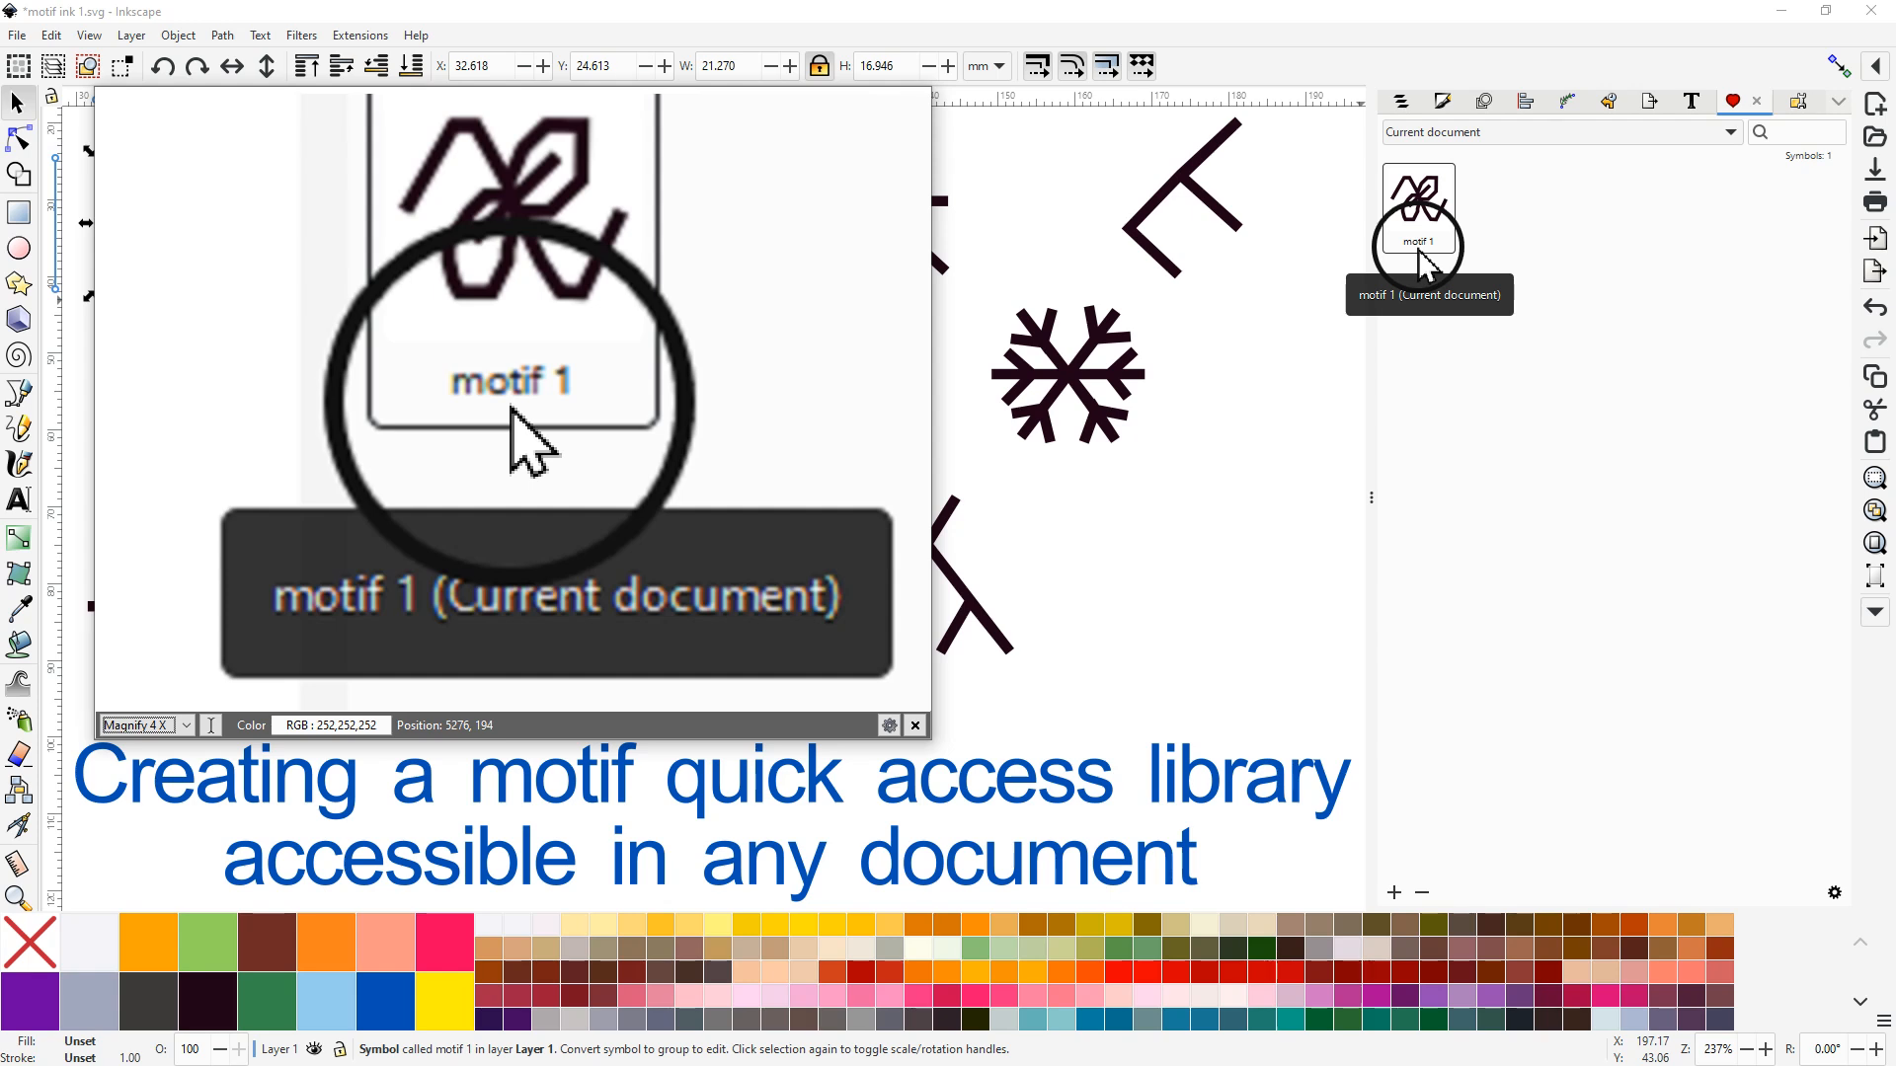
left_click_drag(1419, 251, 1121, 409)
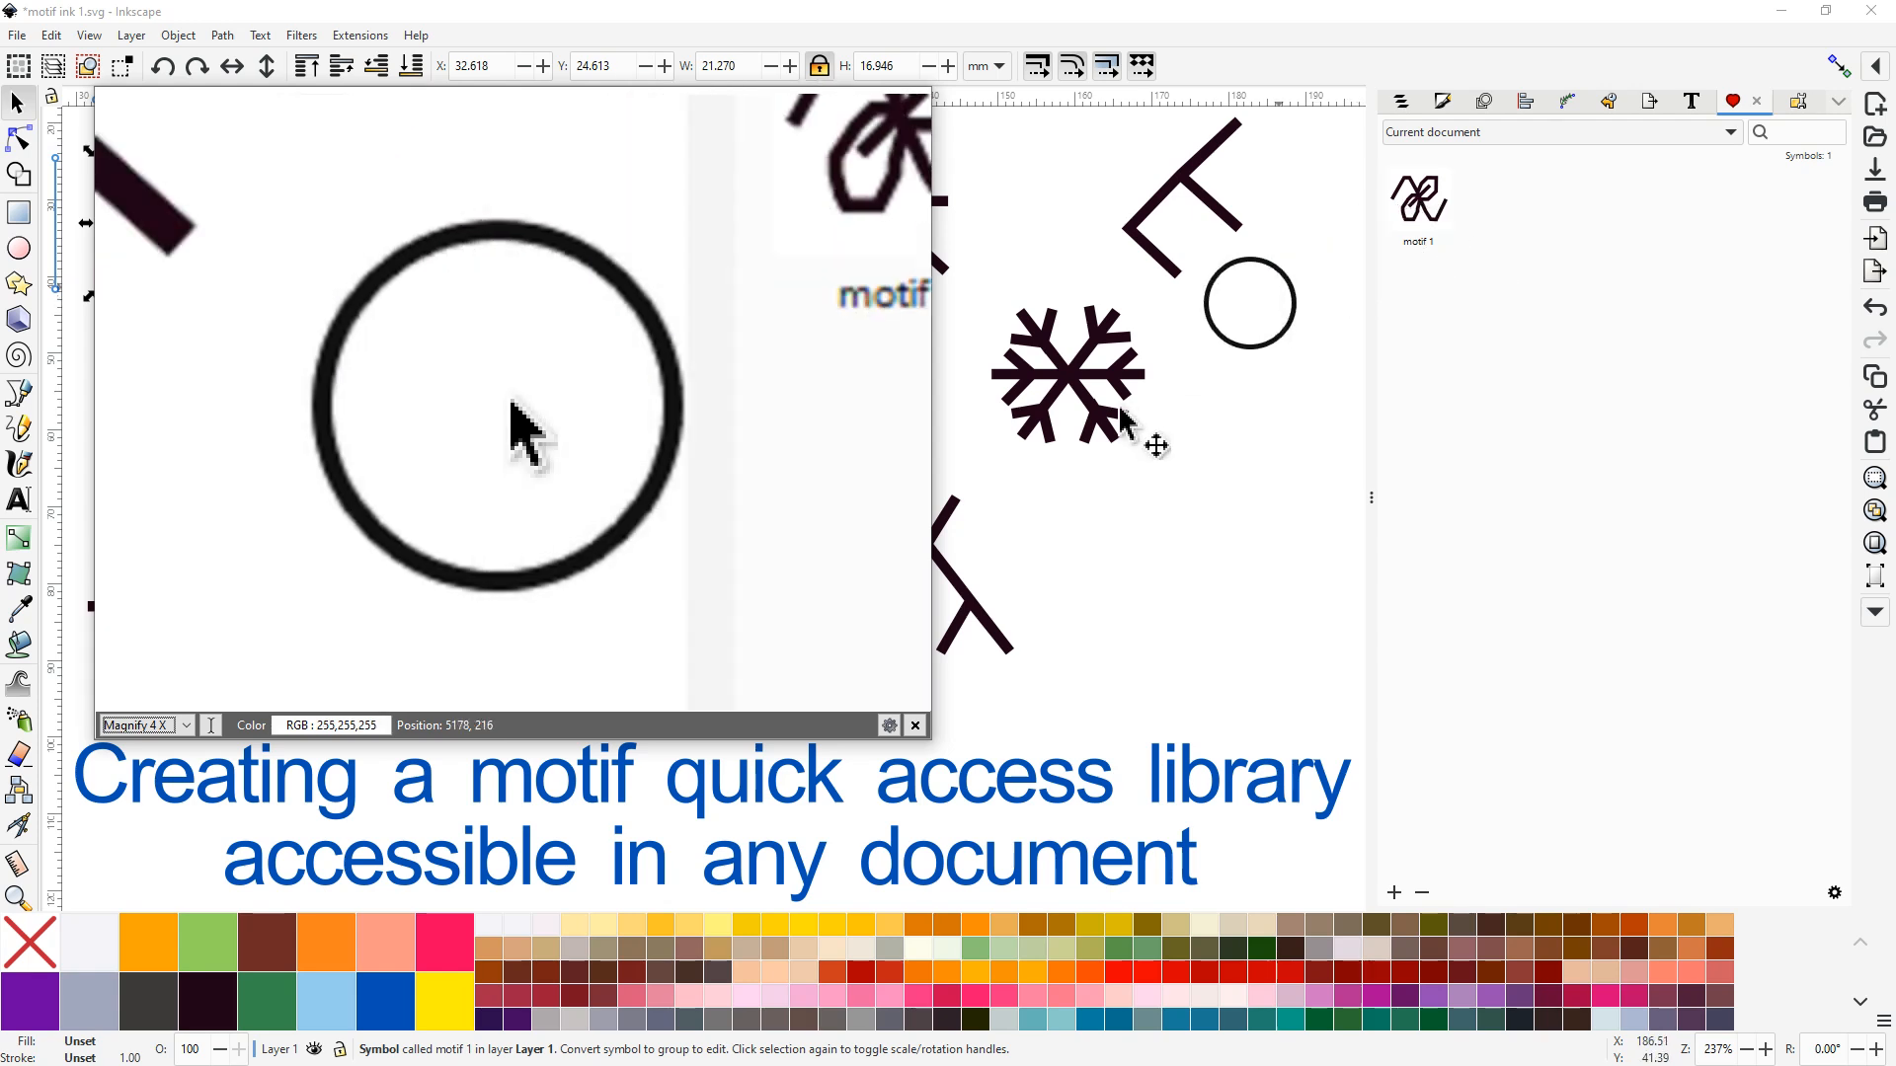
left_click(635, 127)
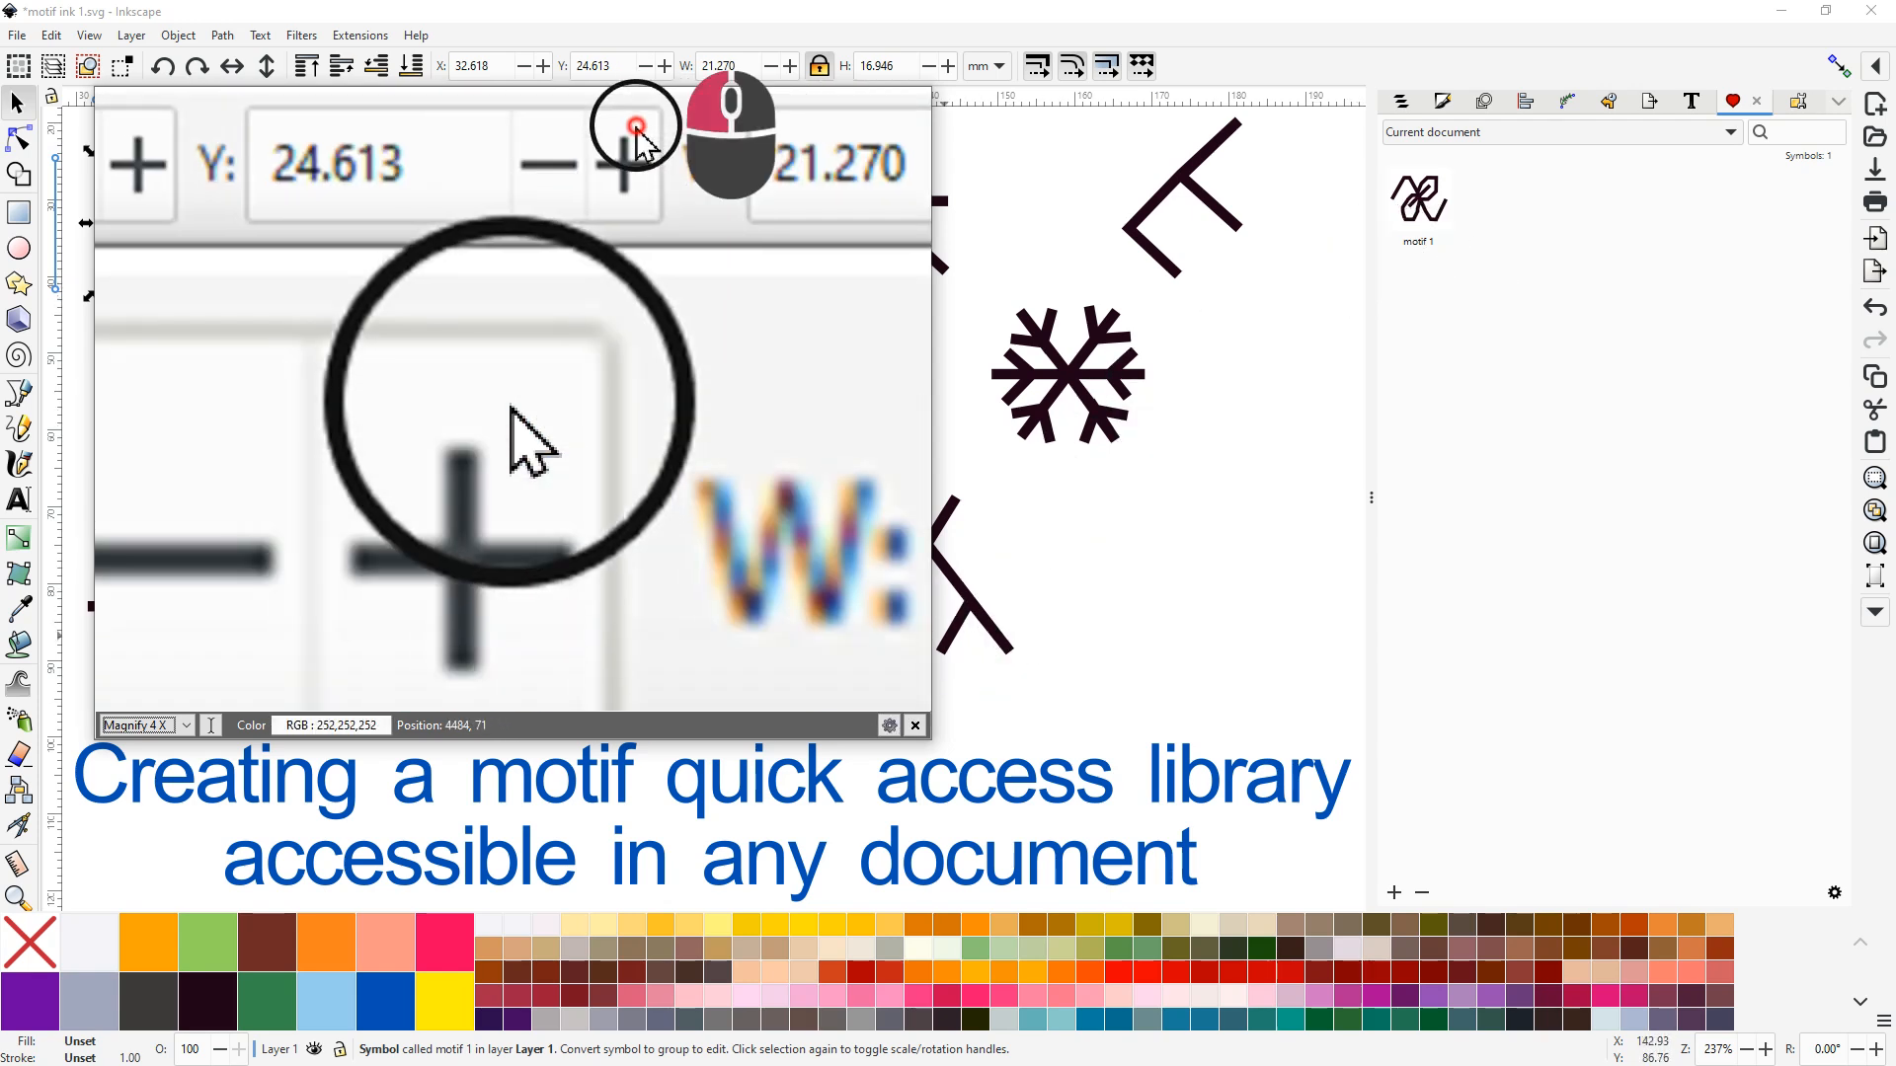
Step: Add the second, third and fourth motifs of the first row to the current document's symbols one by one
left_click(487, 212)
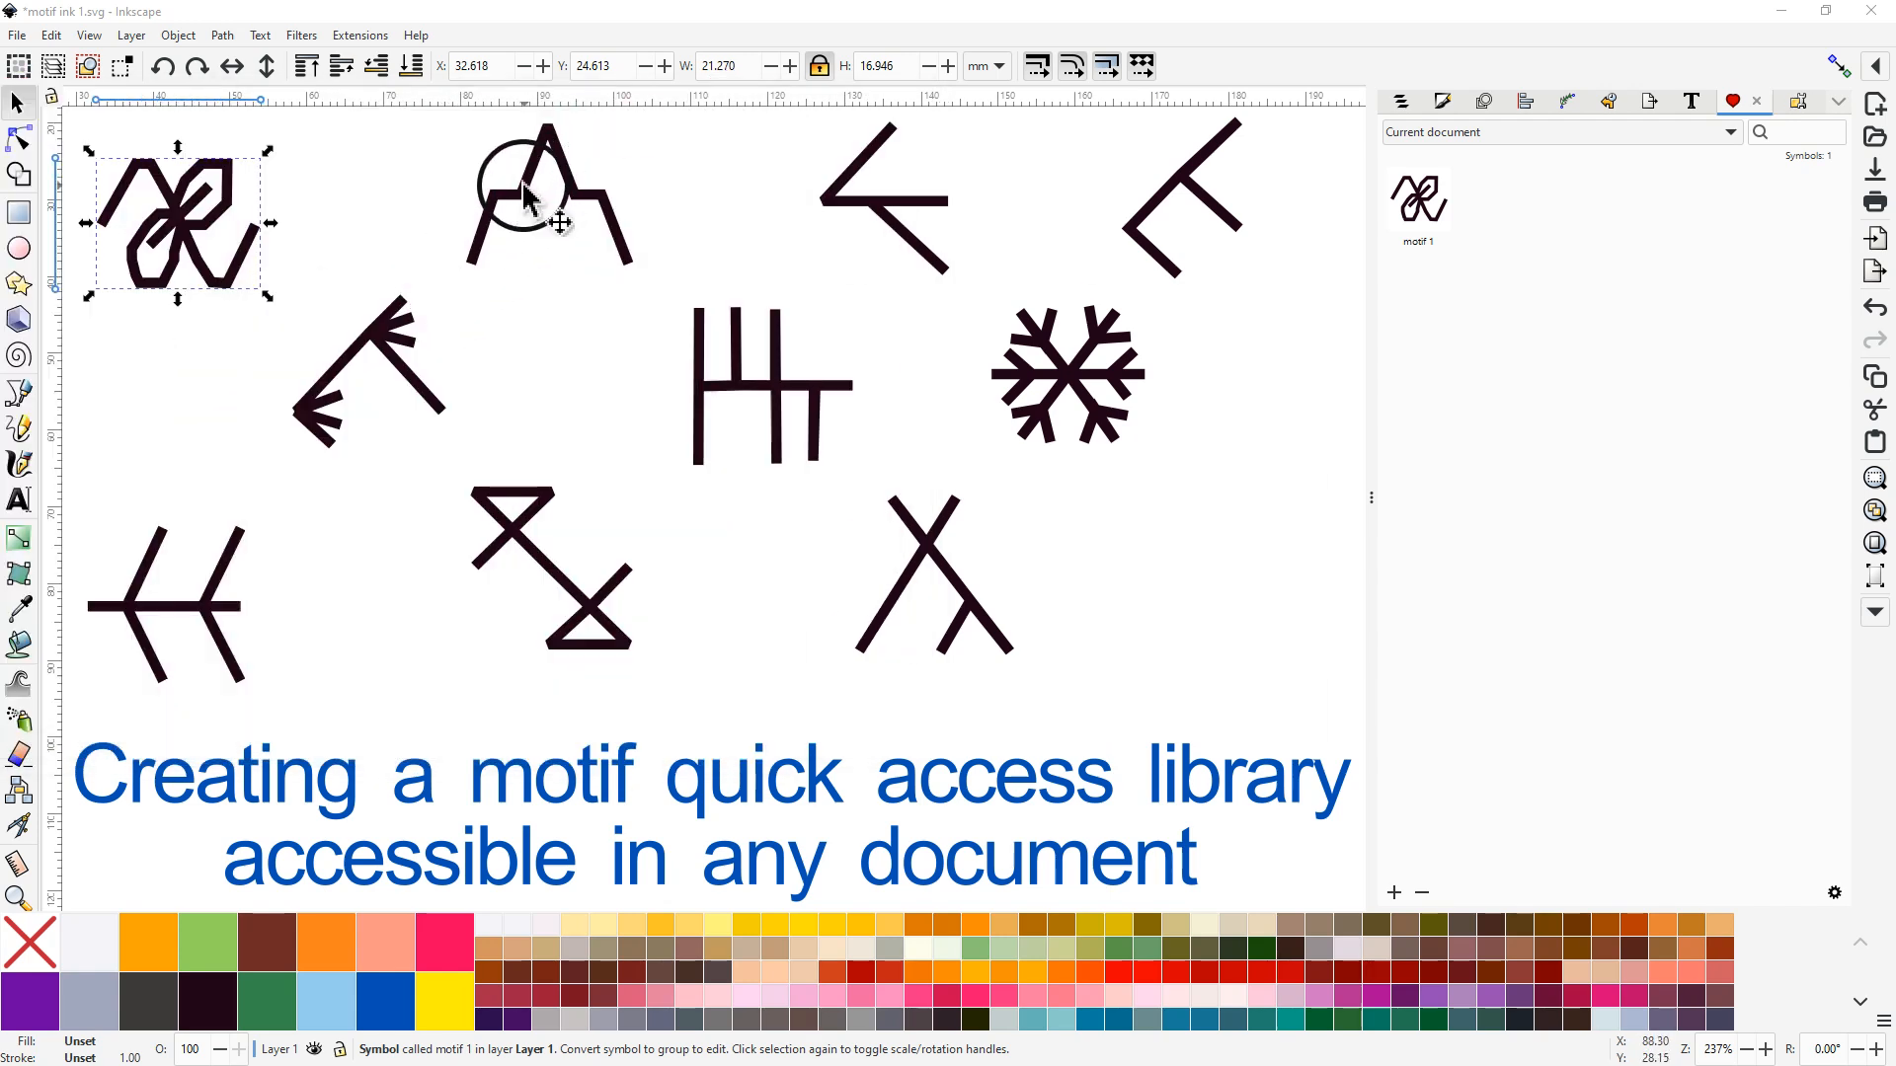
left_click(1393, 892)
left_click(894, 210)
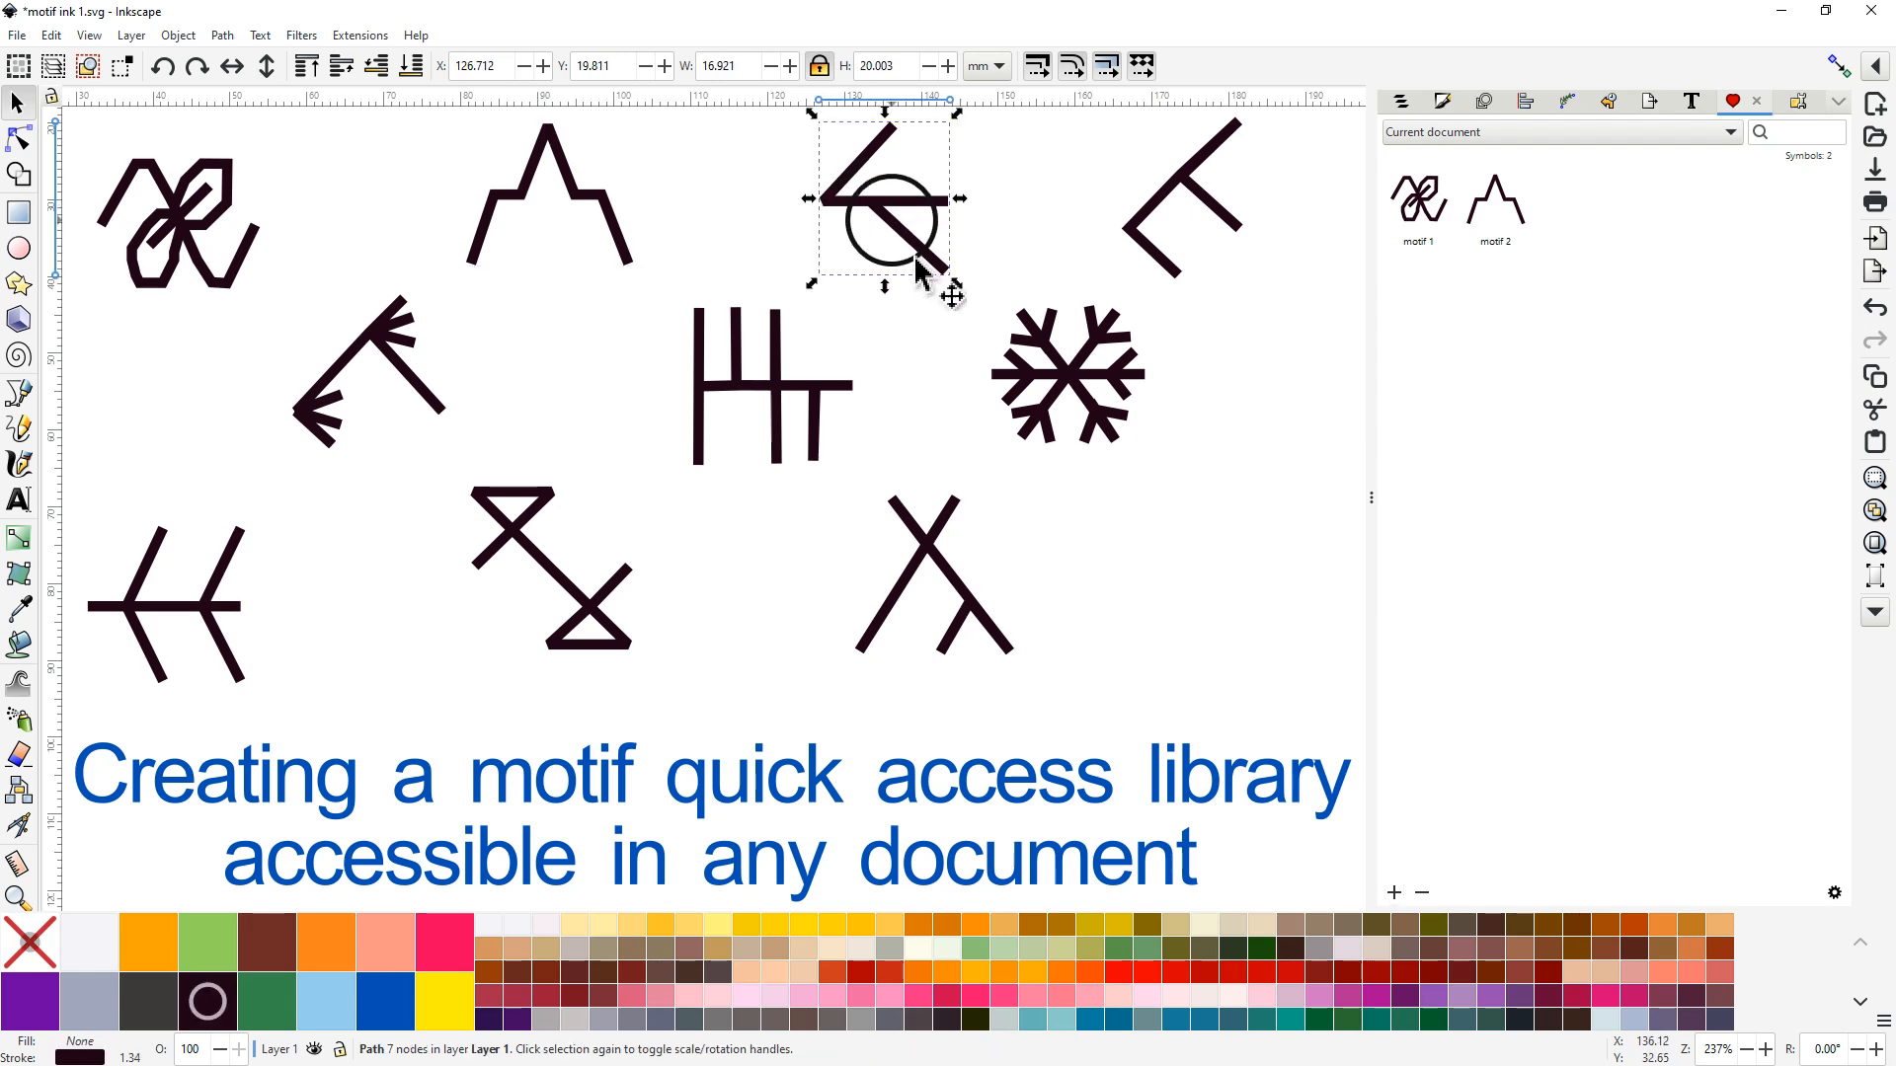
left_click(1393, 892)
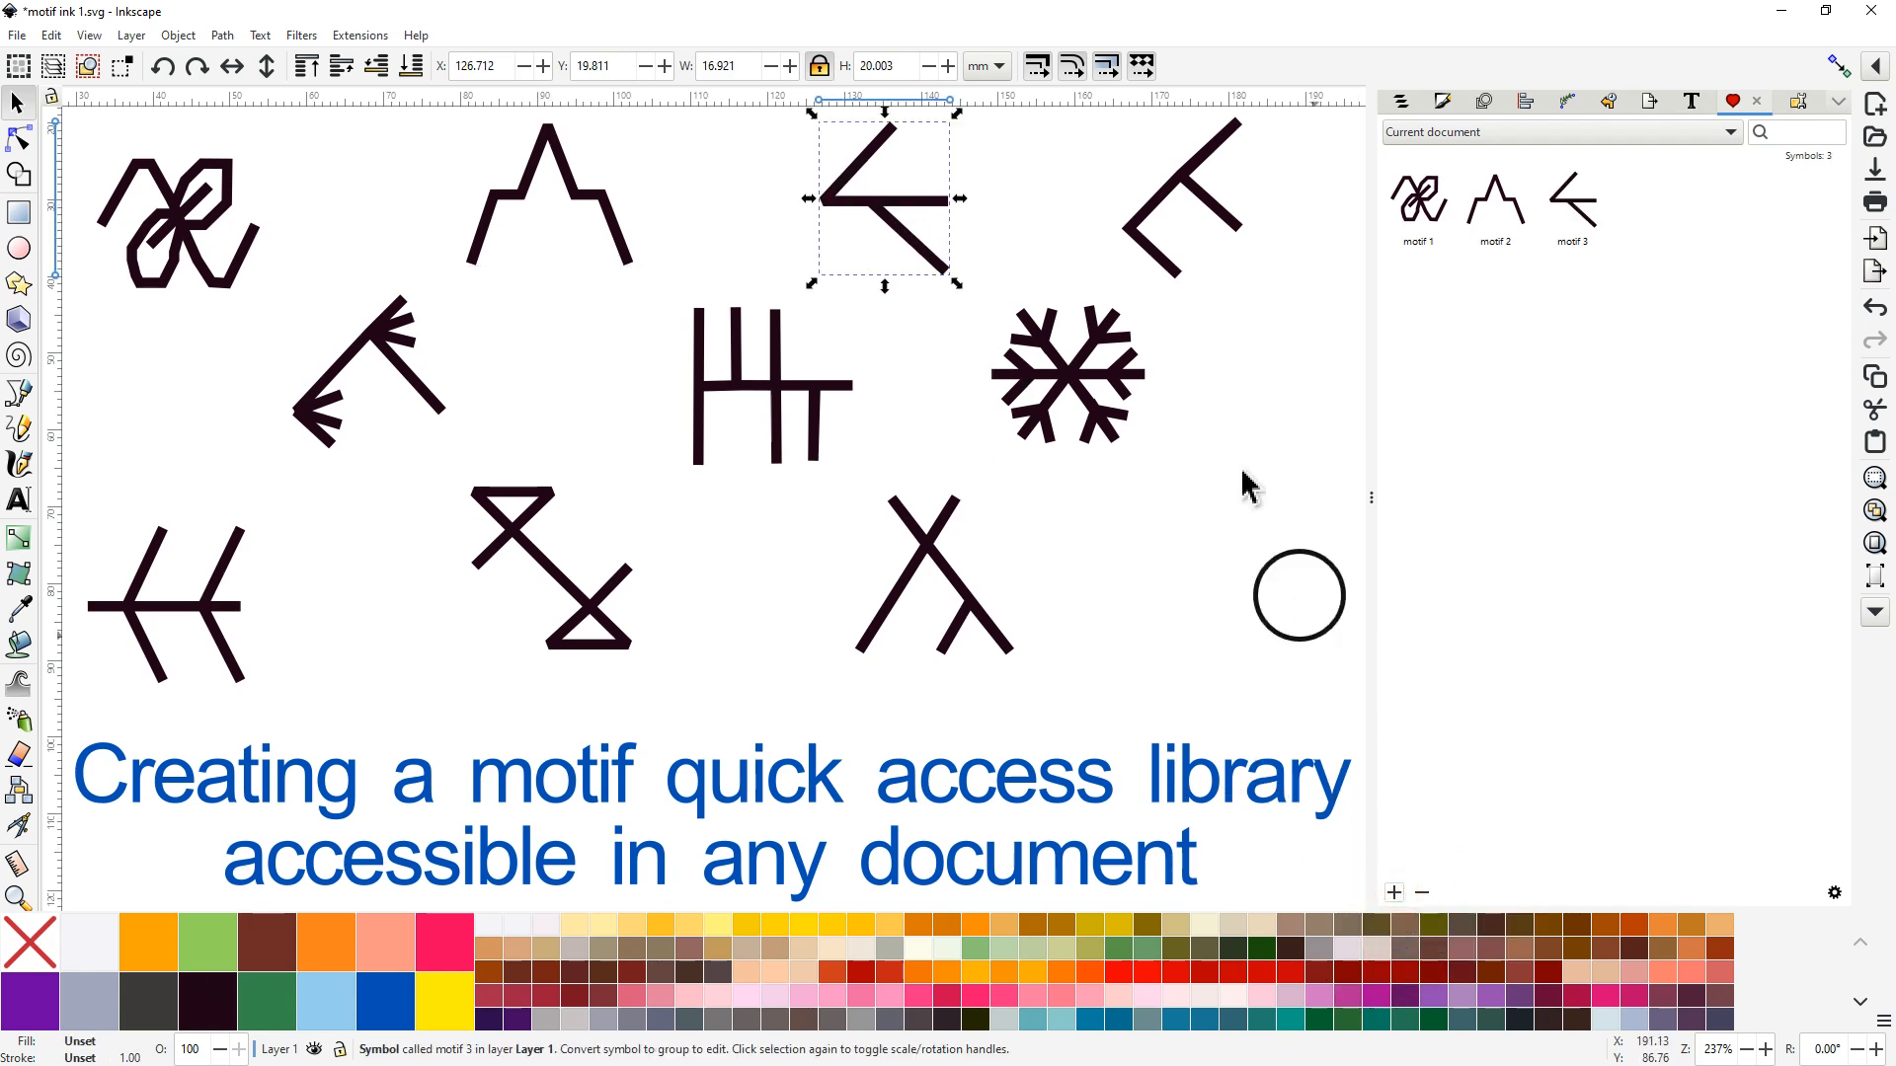
left_click(1163, 203)
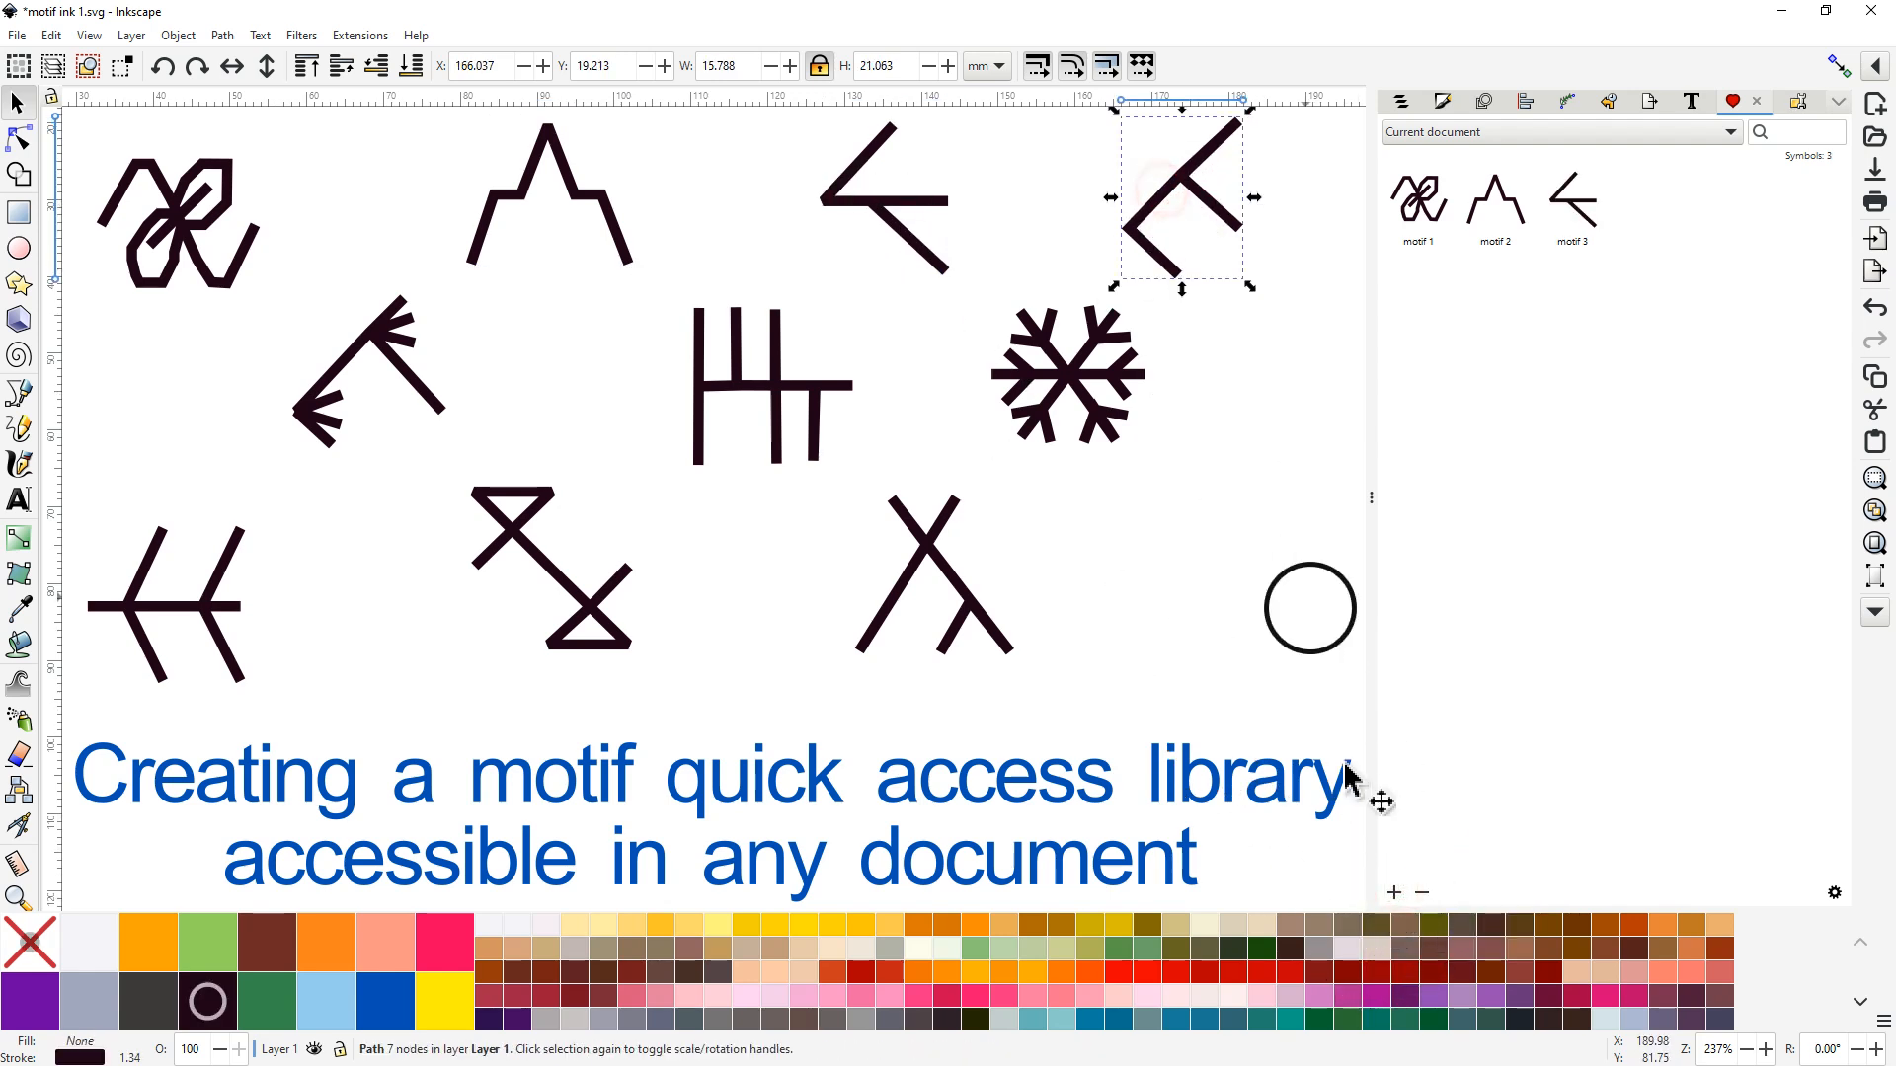
left_click(1393, 892)
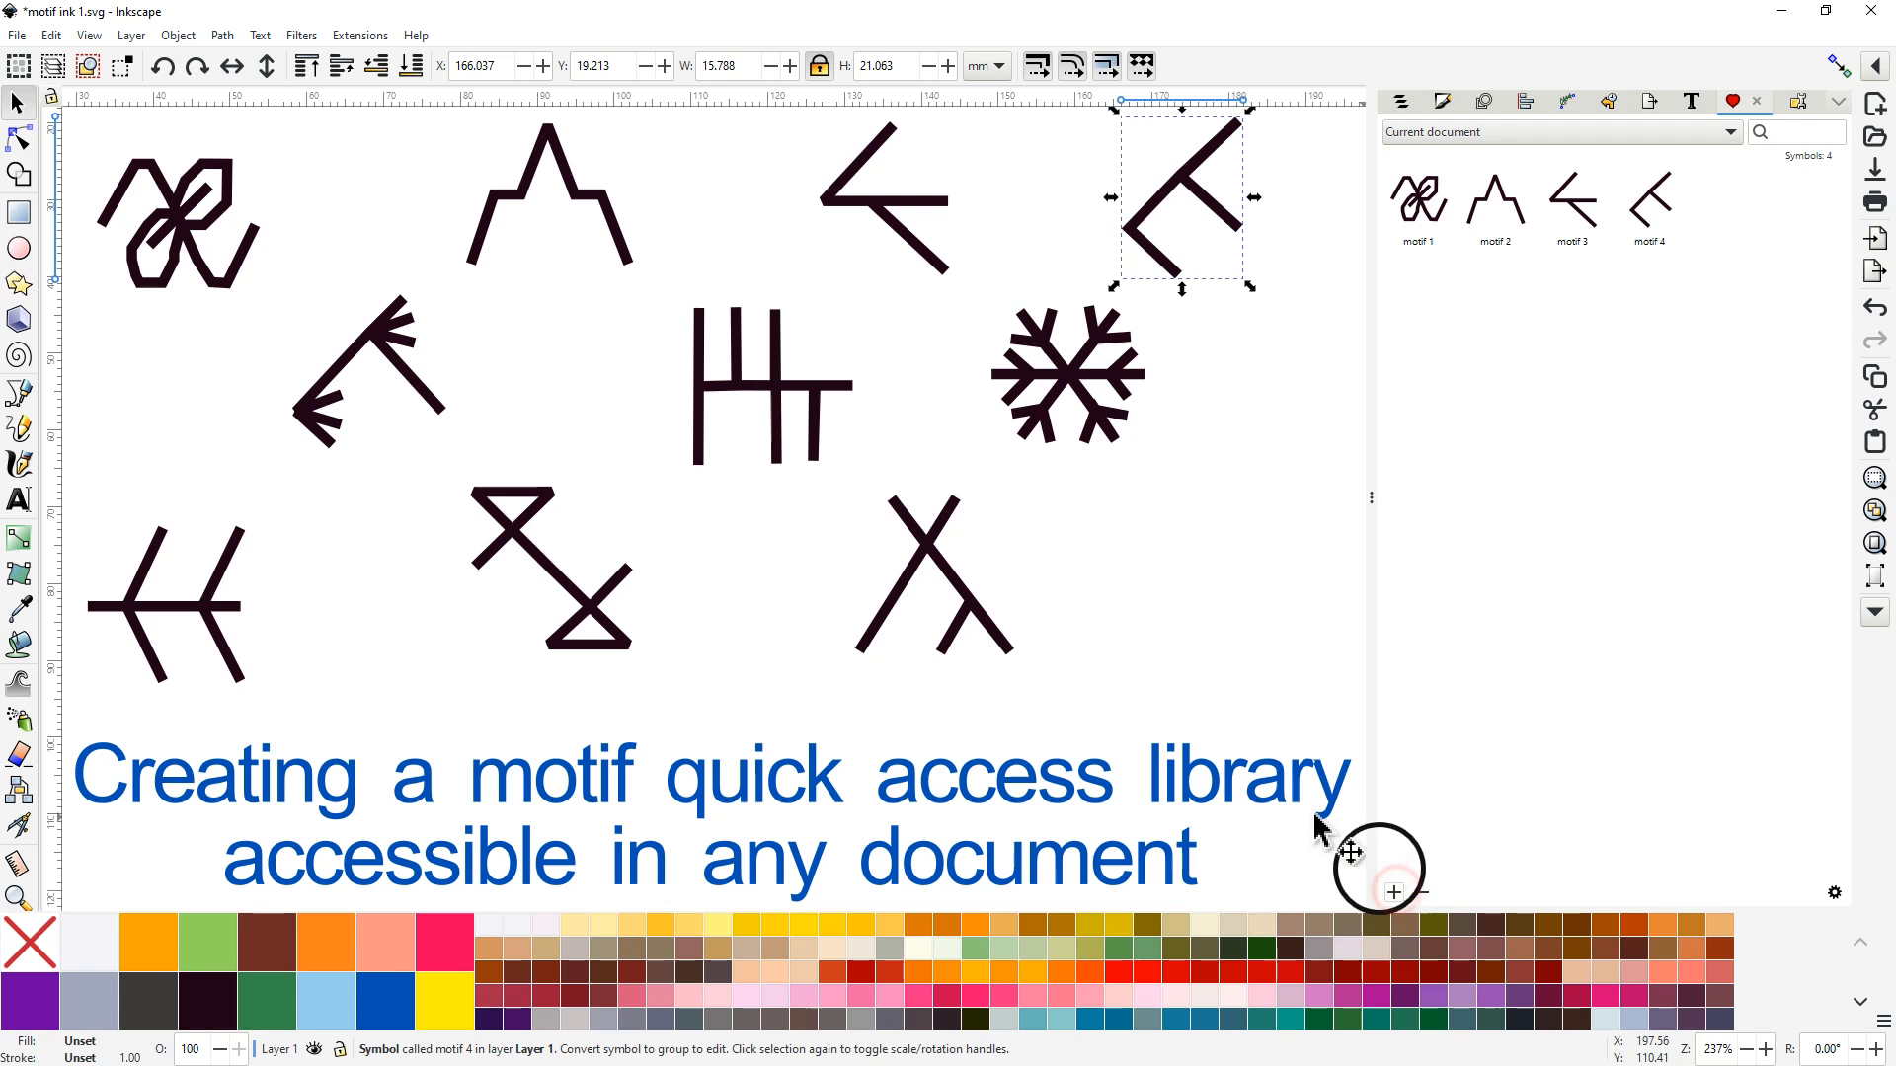
Step: Add the three second-row motifs, ending with the vertical-bar motif and the snowflake, to the current document's symbols one by one
left_click(336, 387)
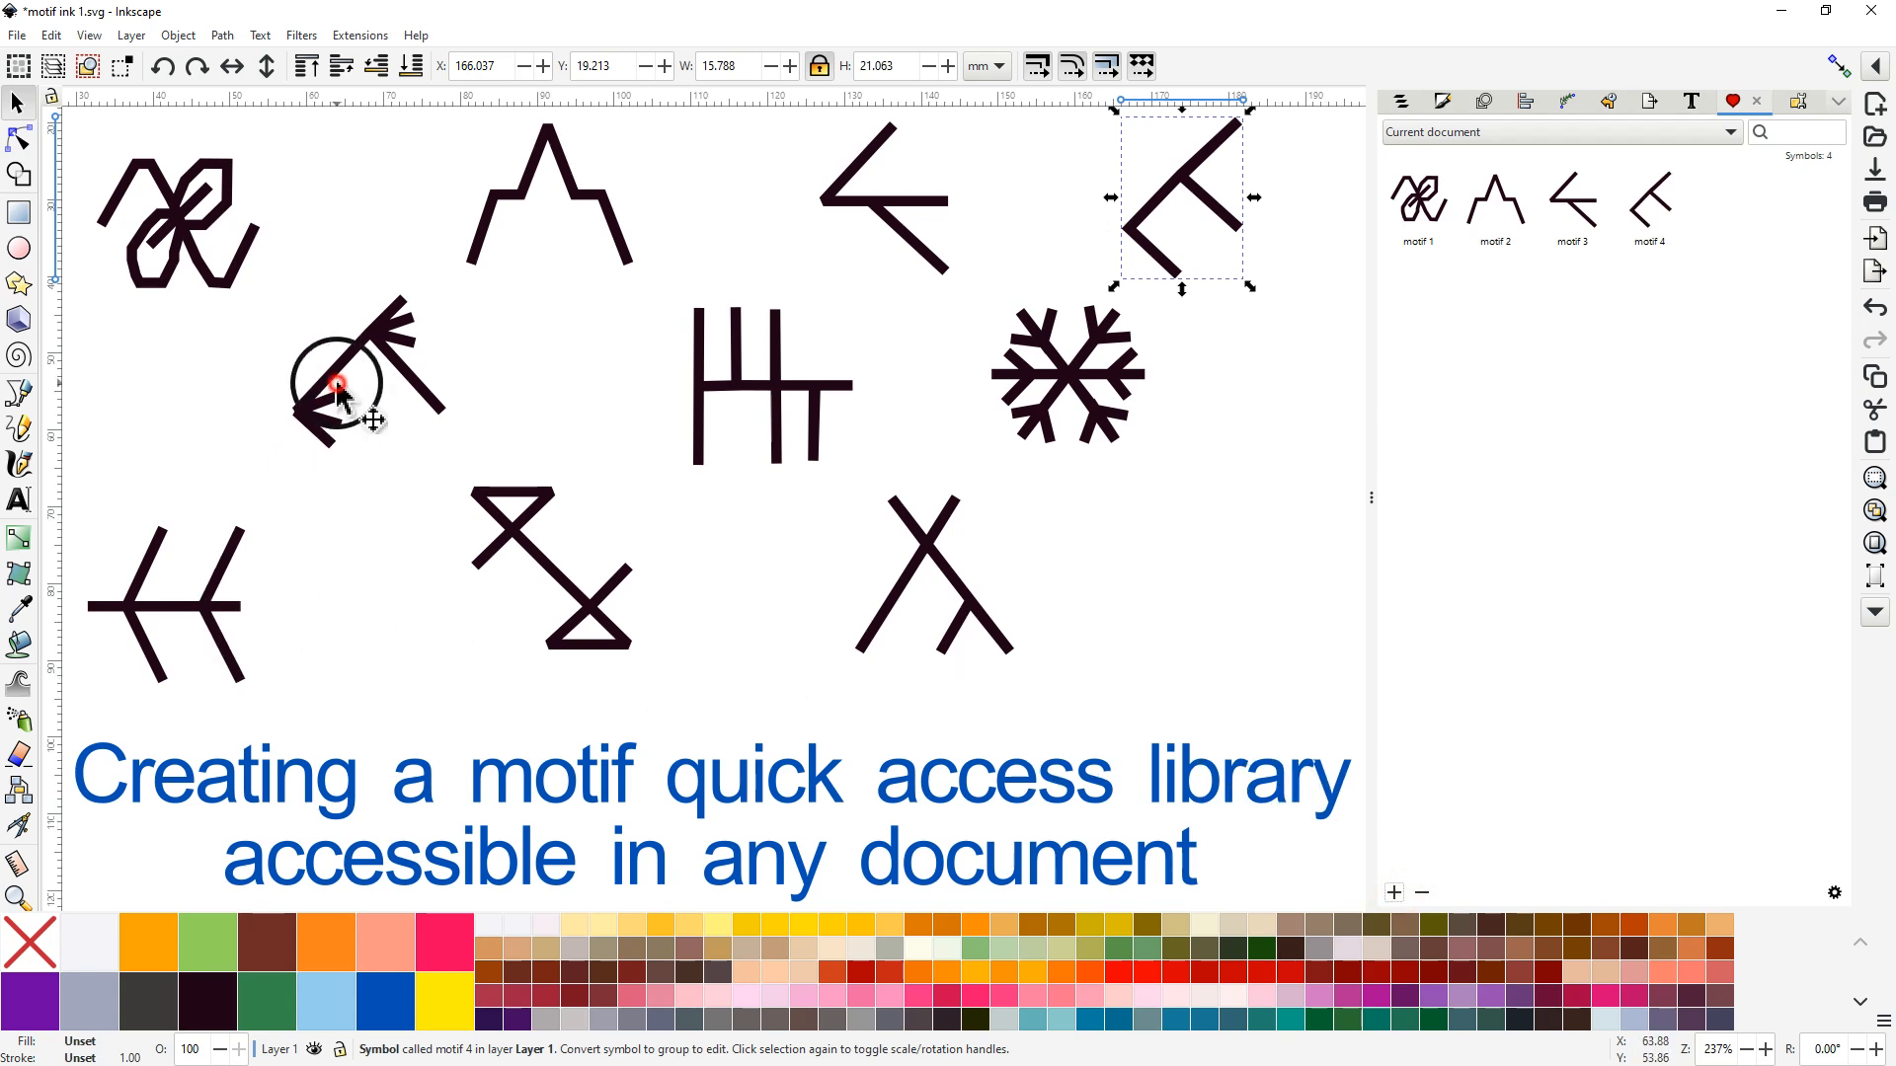
left_click(1393, 892)
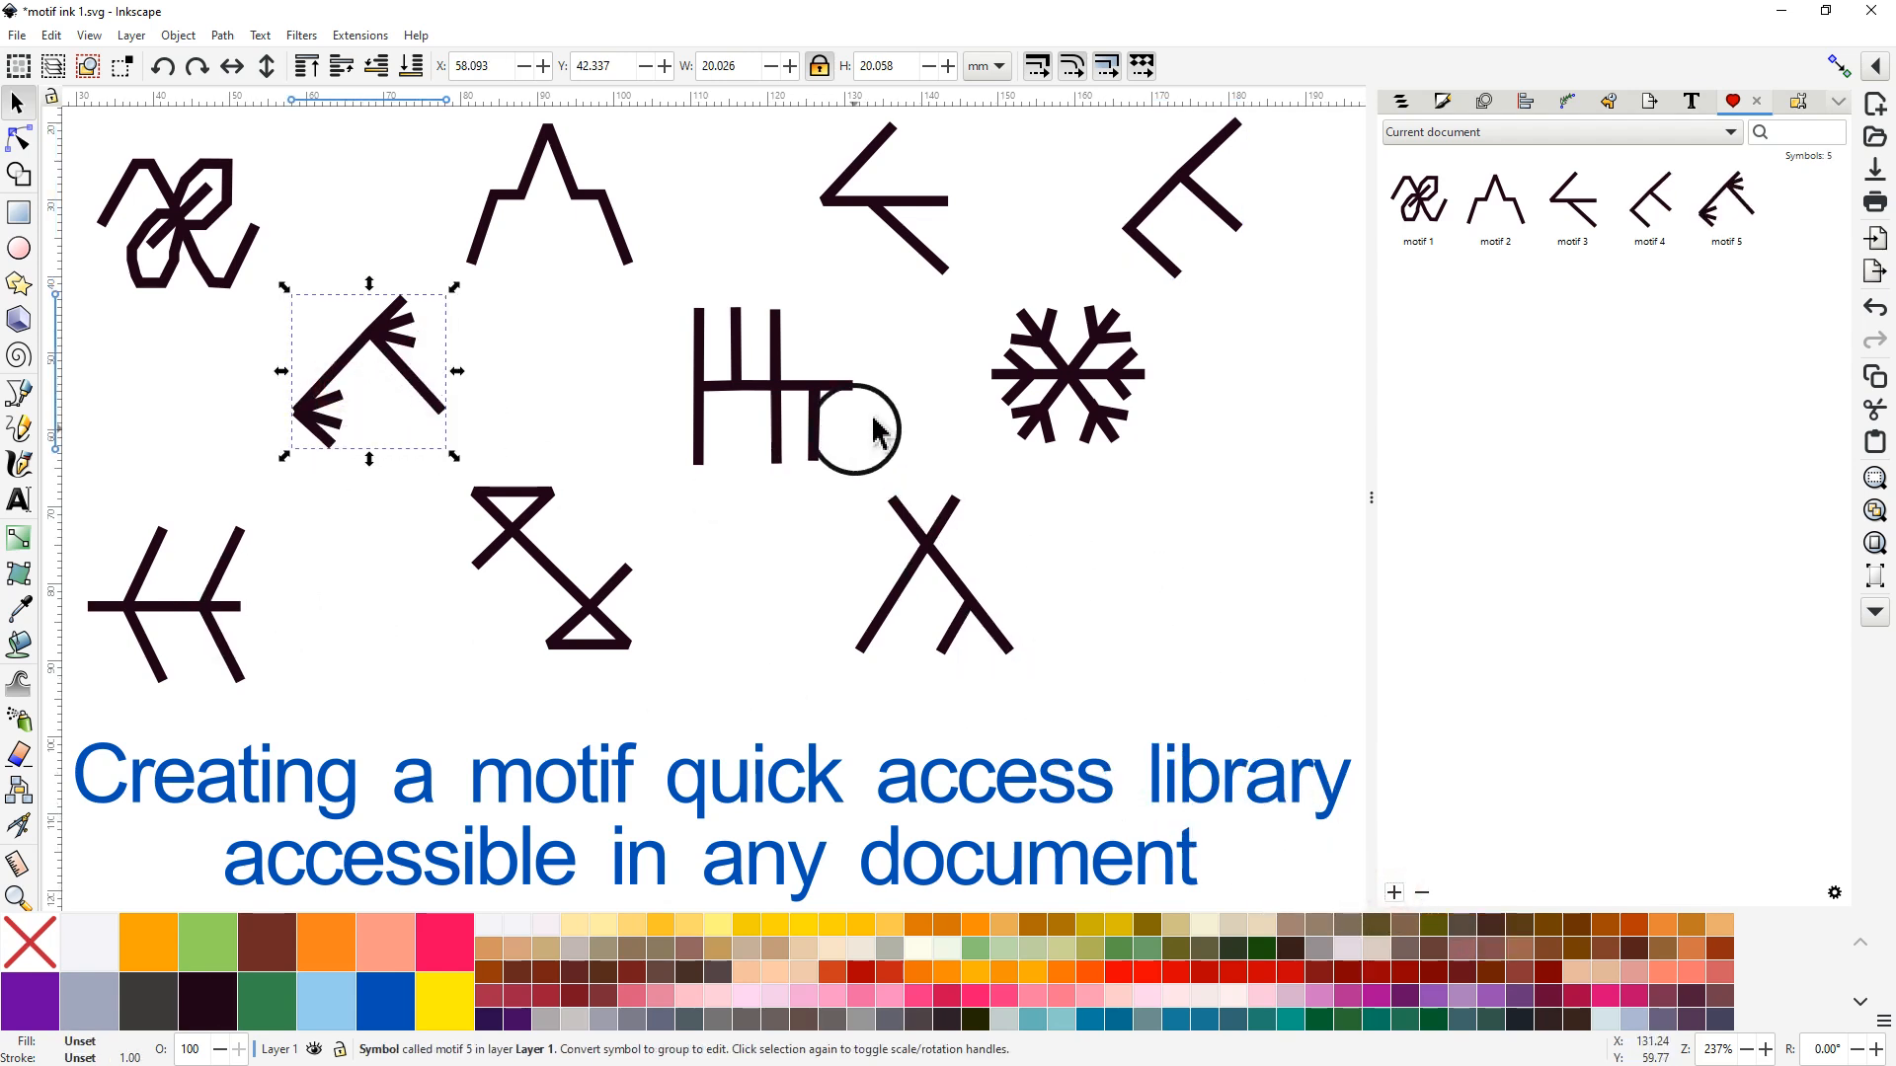
left_click(745, 385)
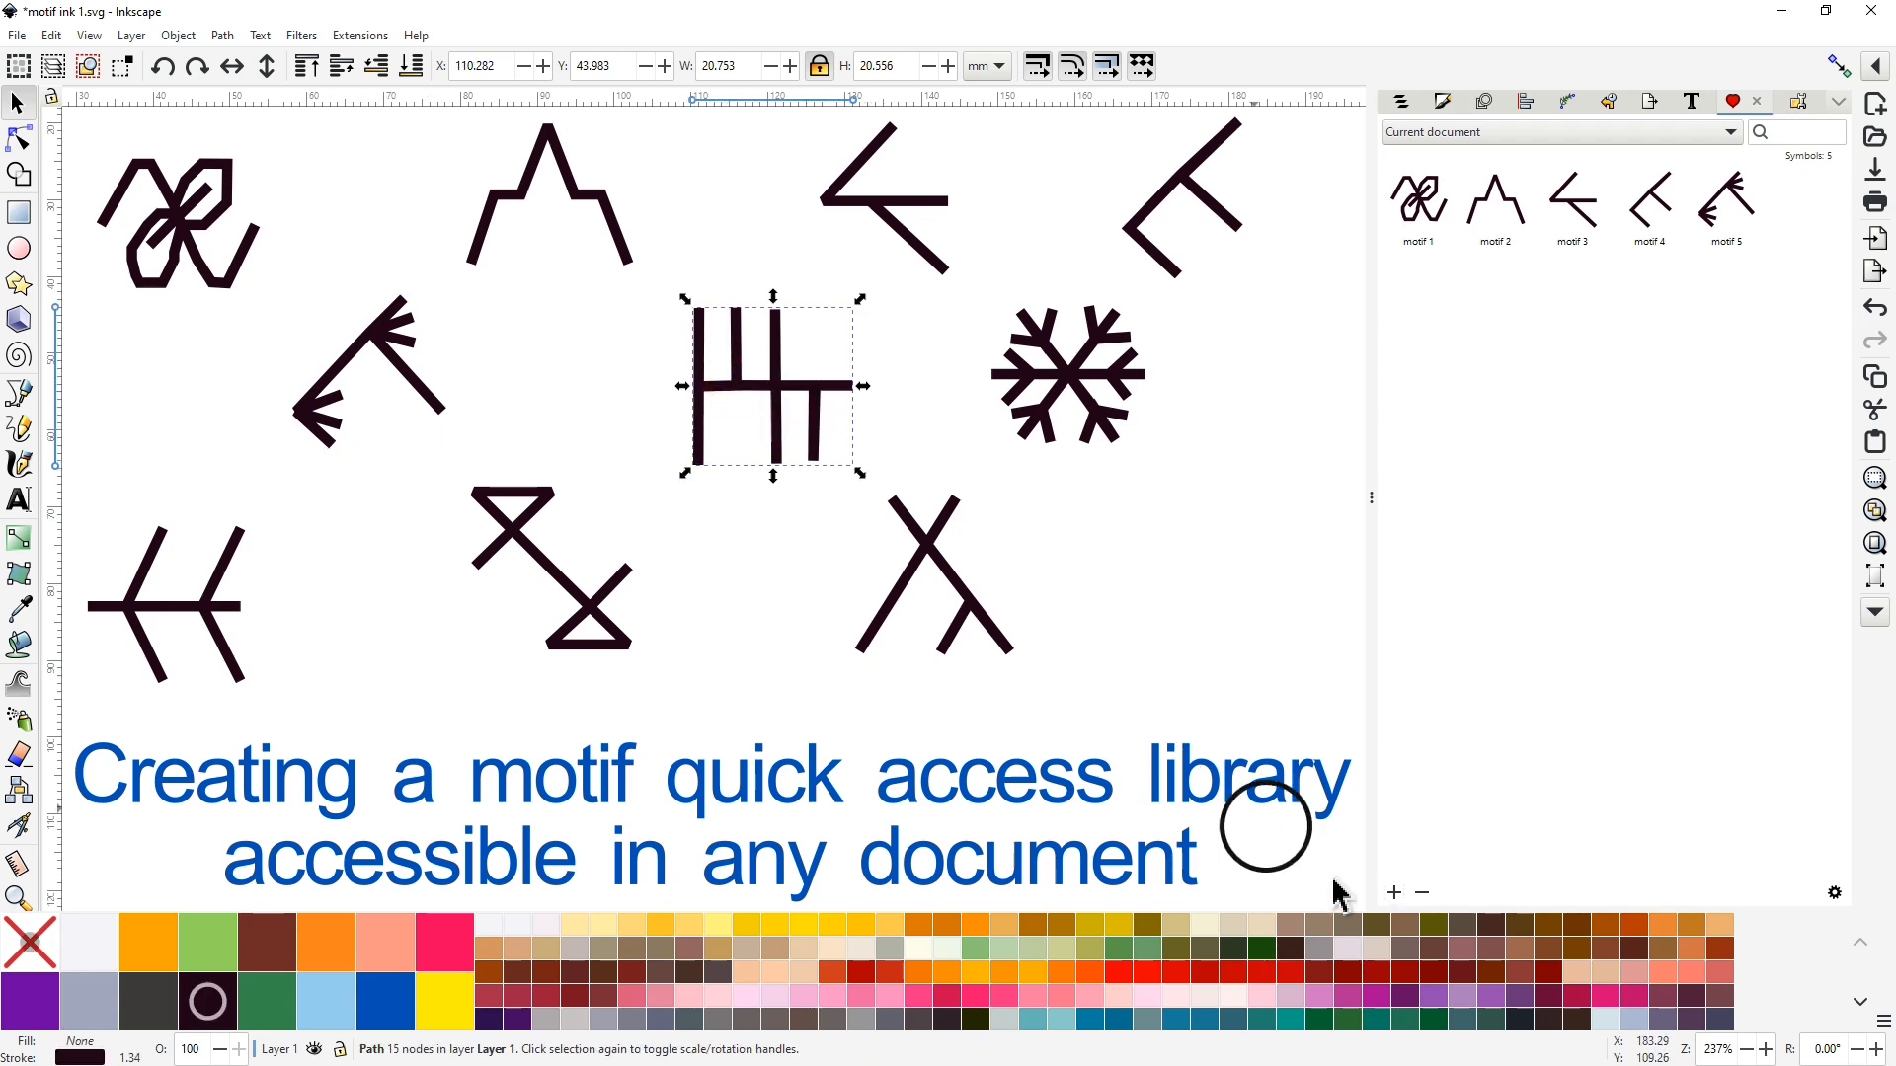
left_click(1393, 892)
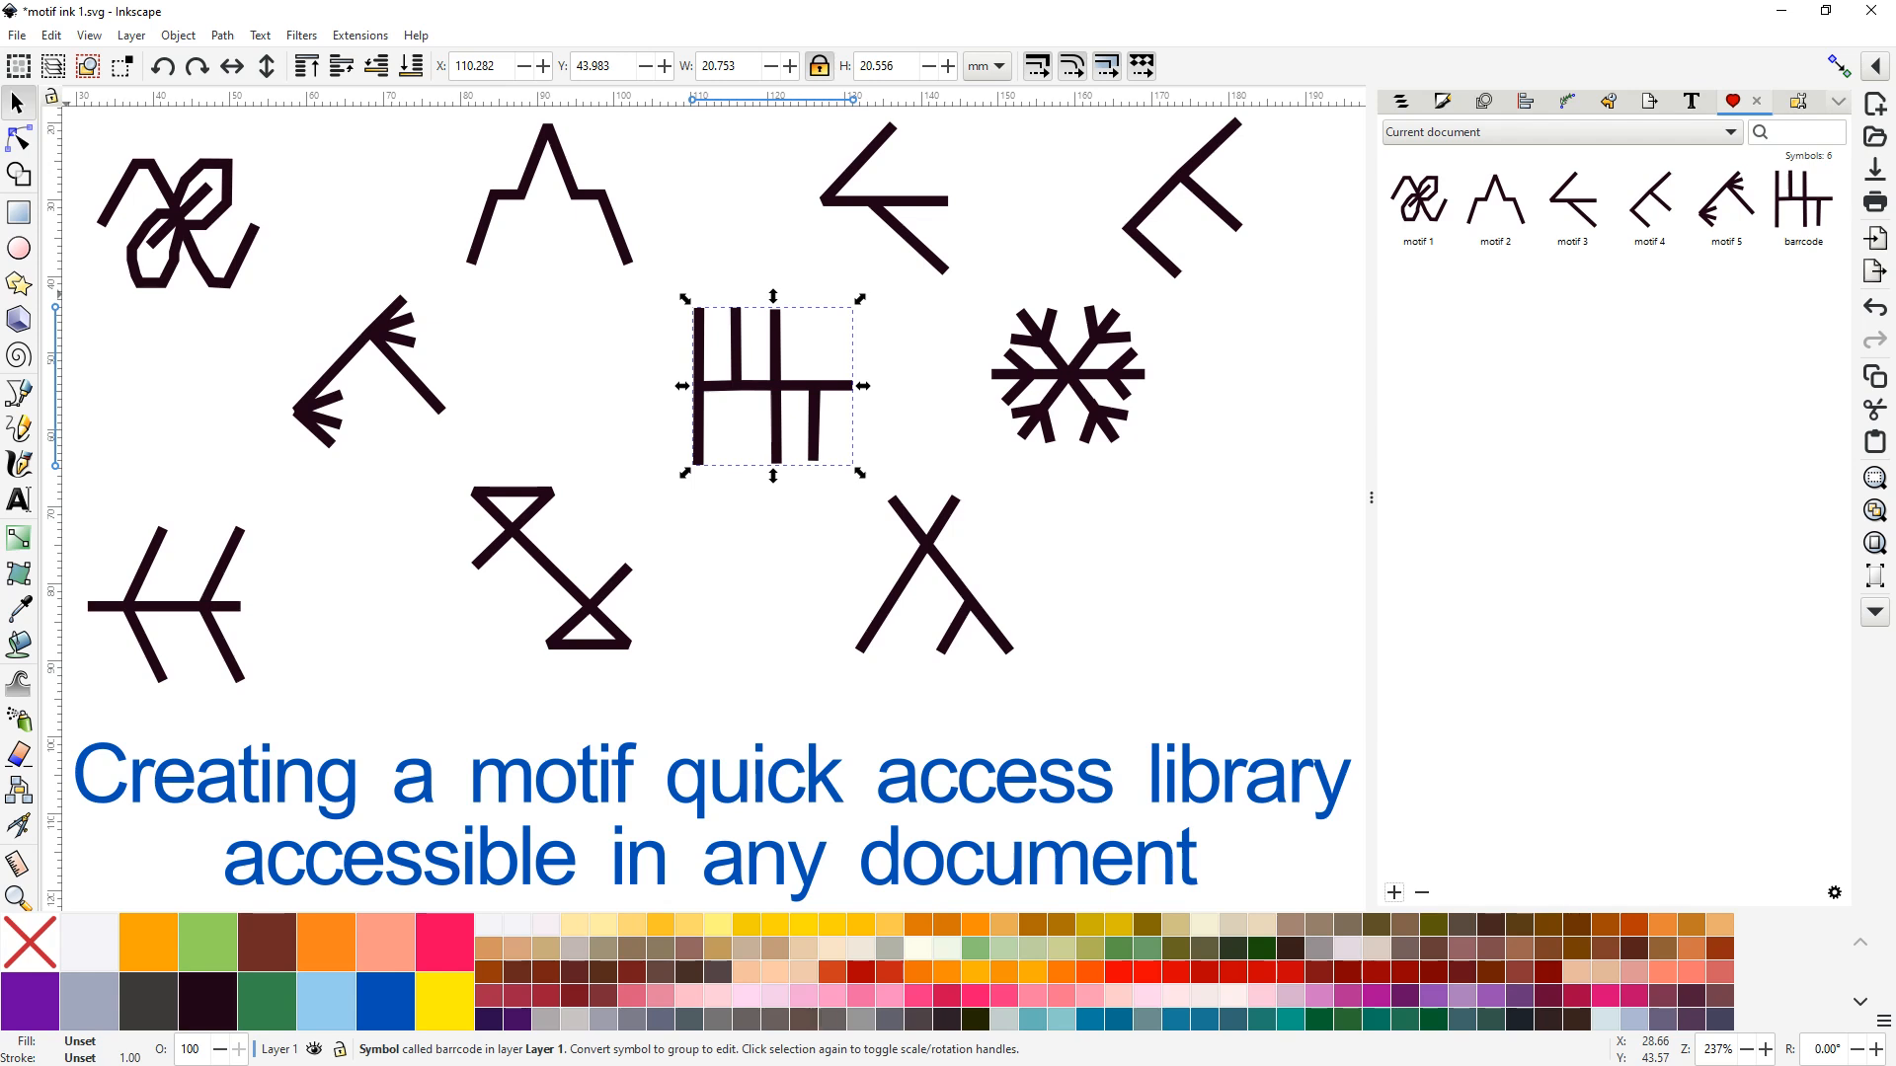
left_click_drag(0, 138, 1165, 136)
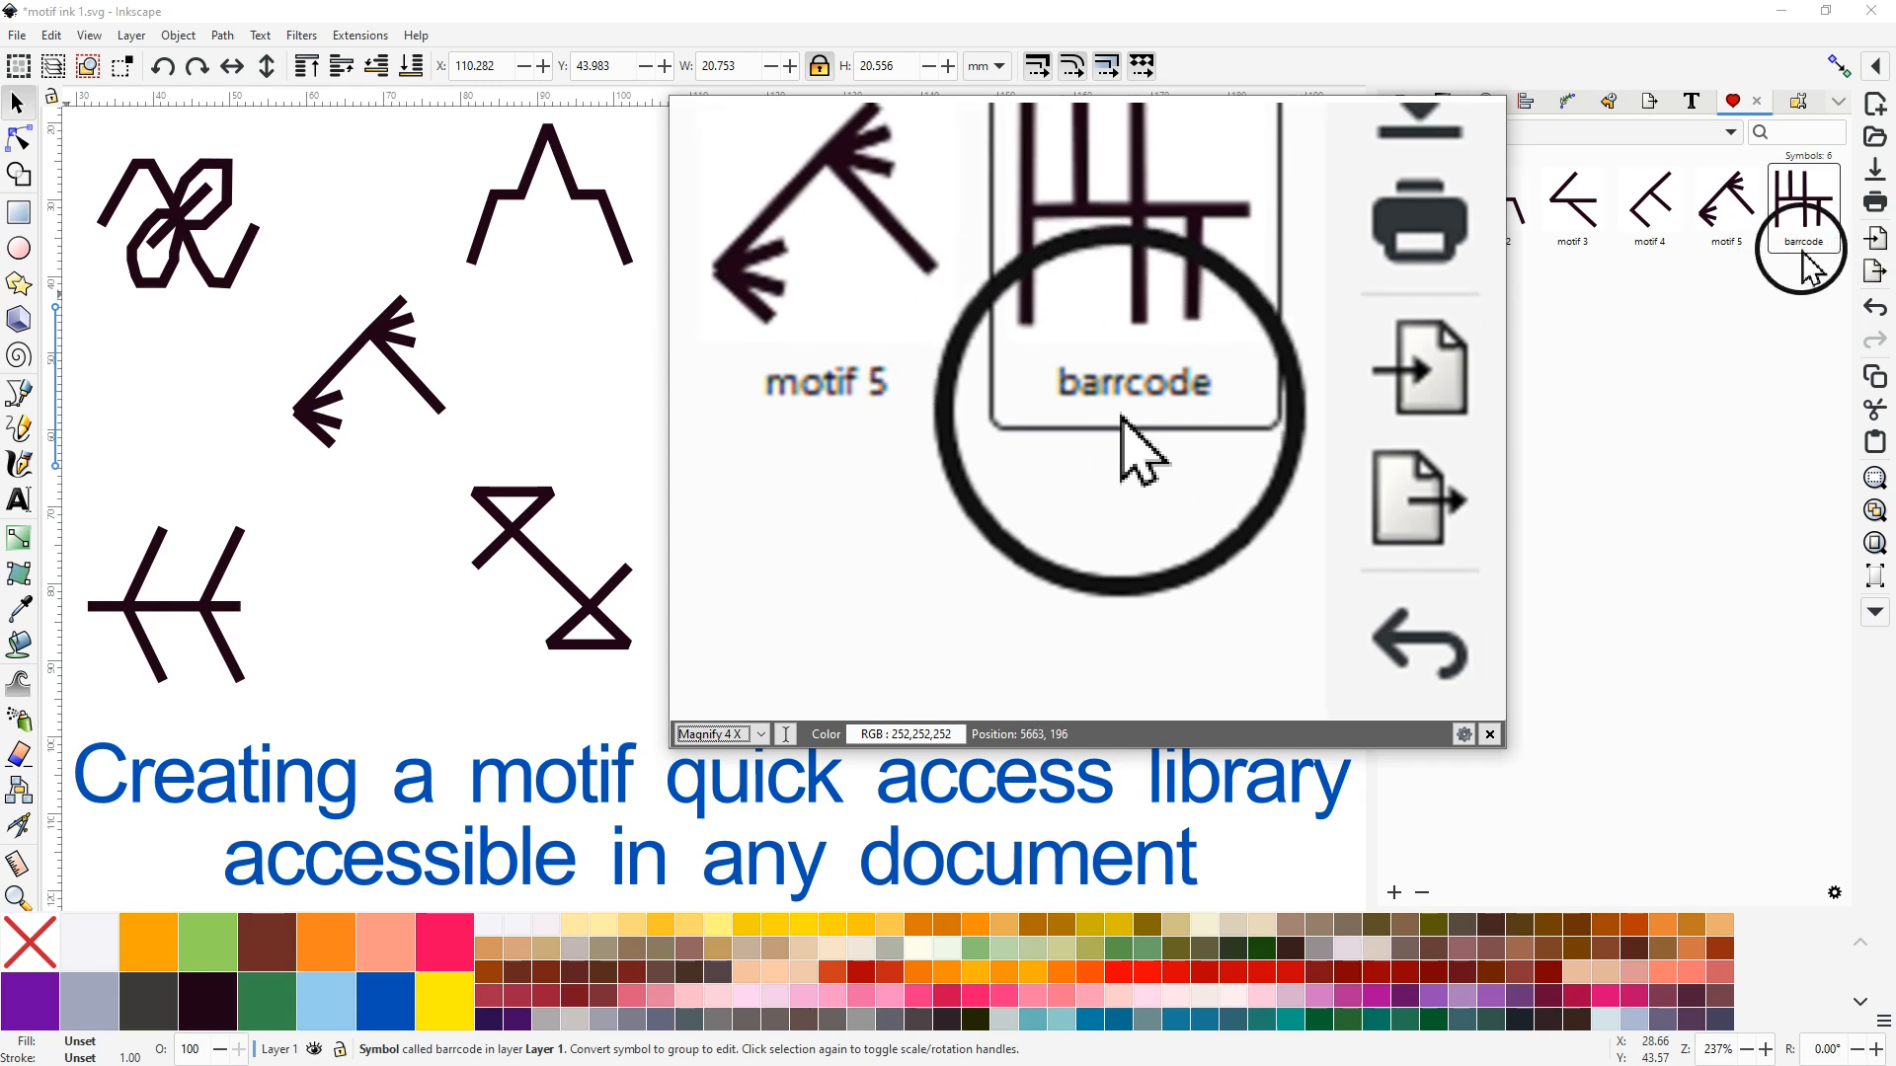
left_click_drag(1215, 127, 128, 188)
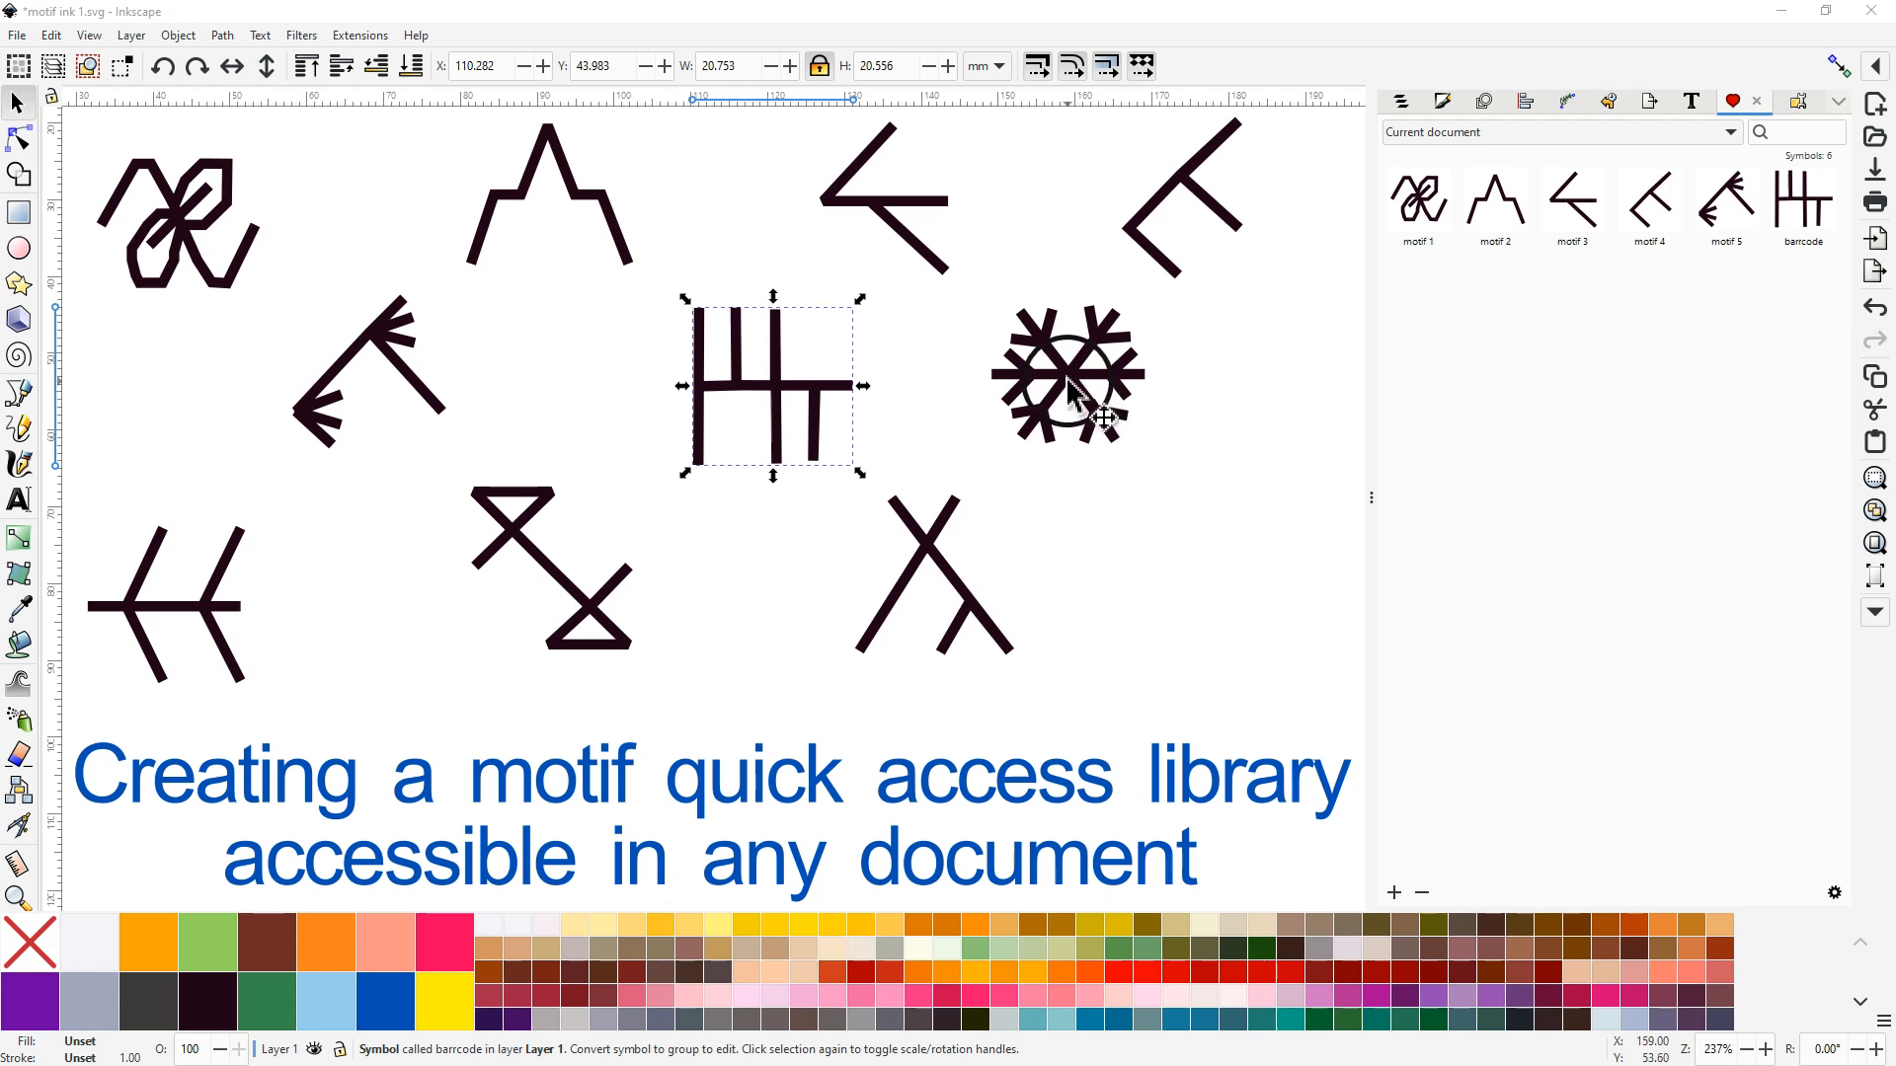
left_click(1070, 388)
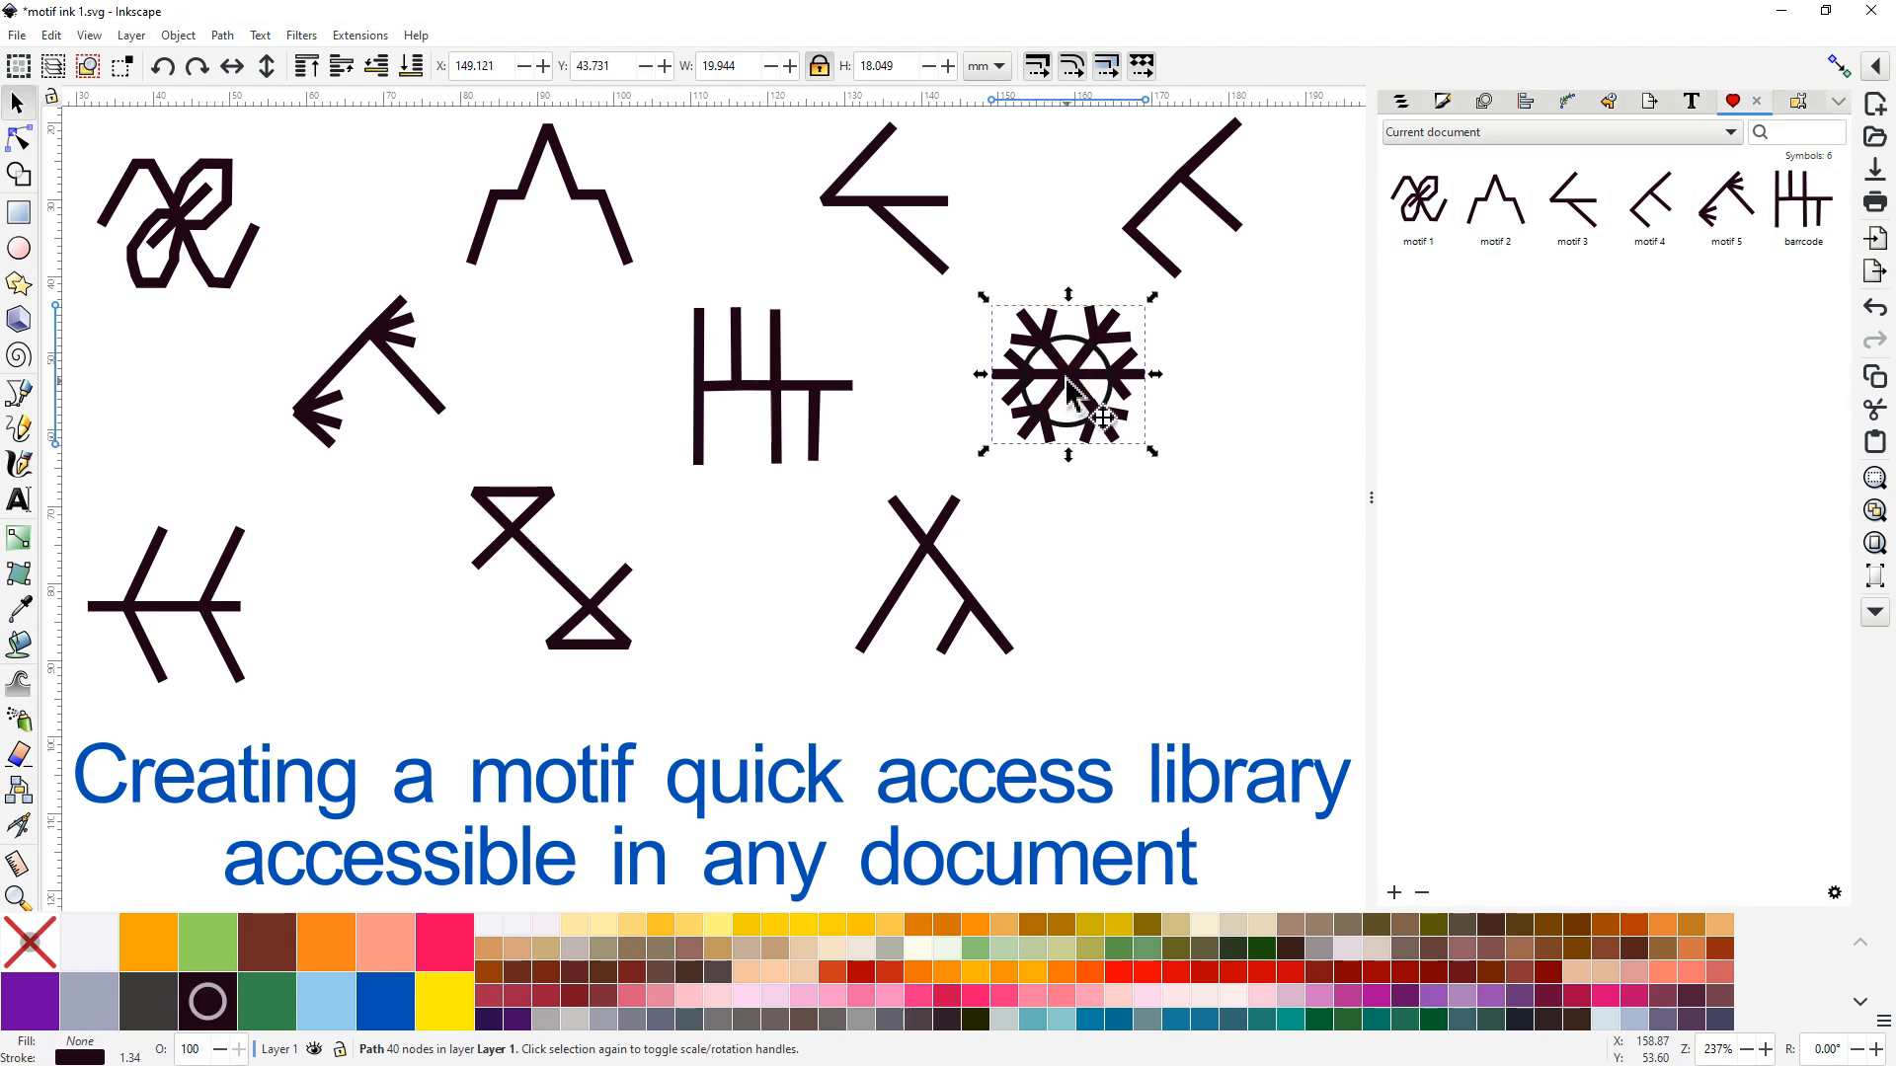
left_click(1394, 892)
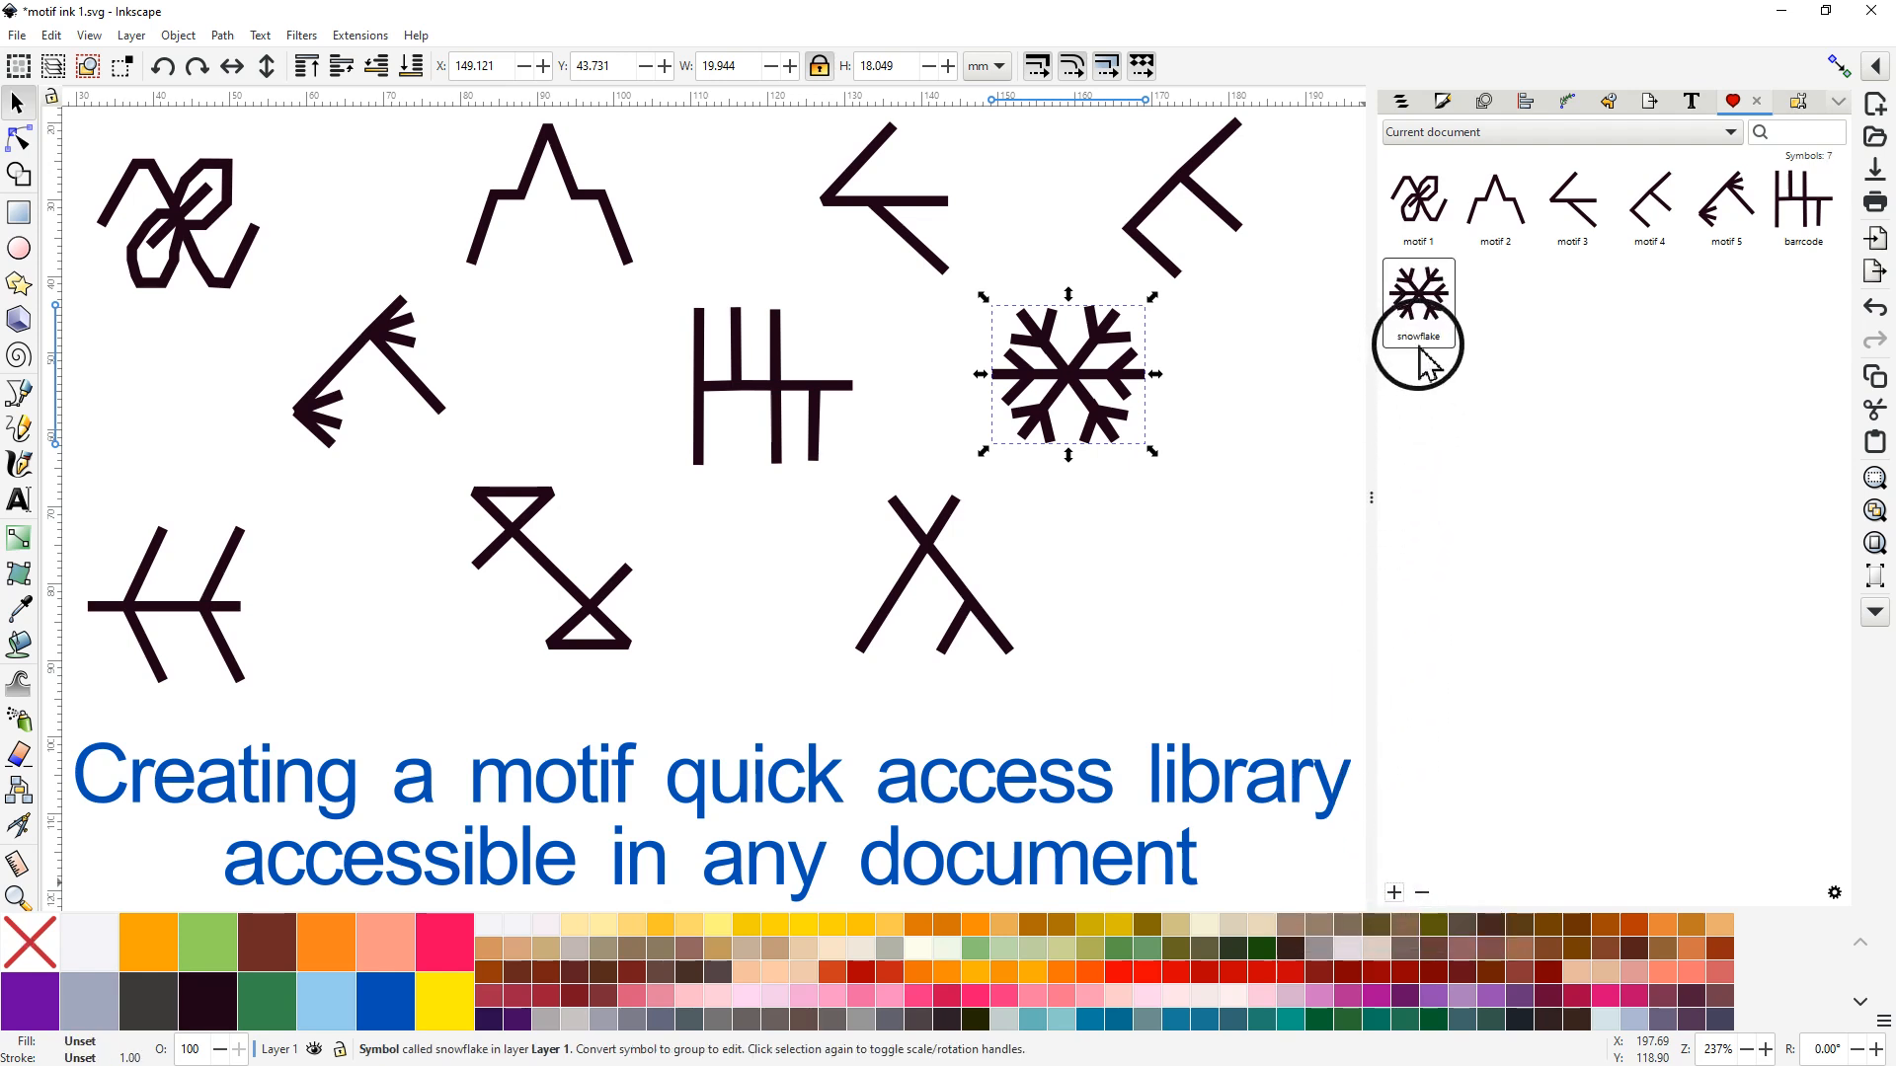
Step: Add the three third-row motifs to the current document's symbols one by one
left_click(203, 610)
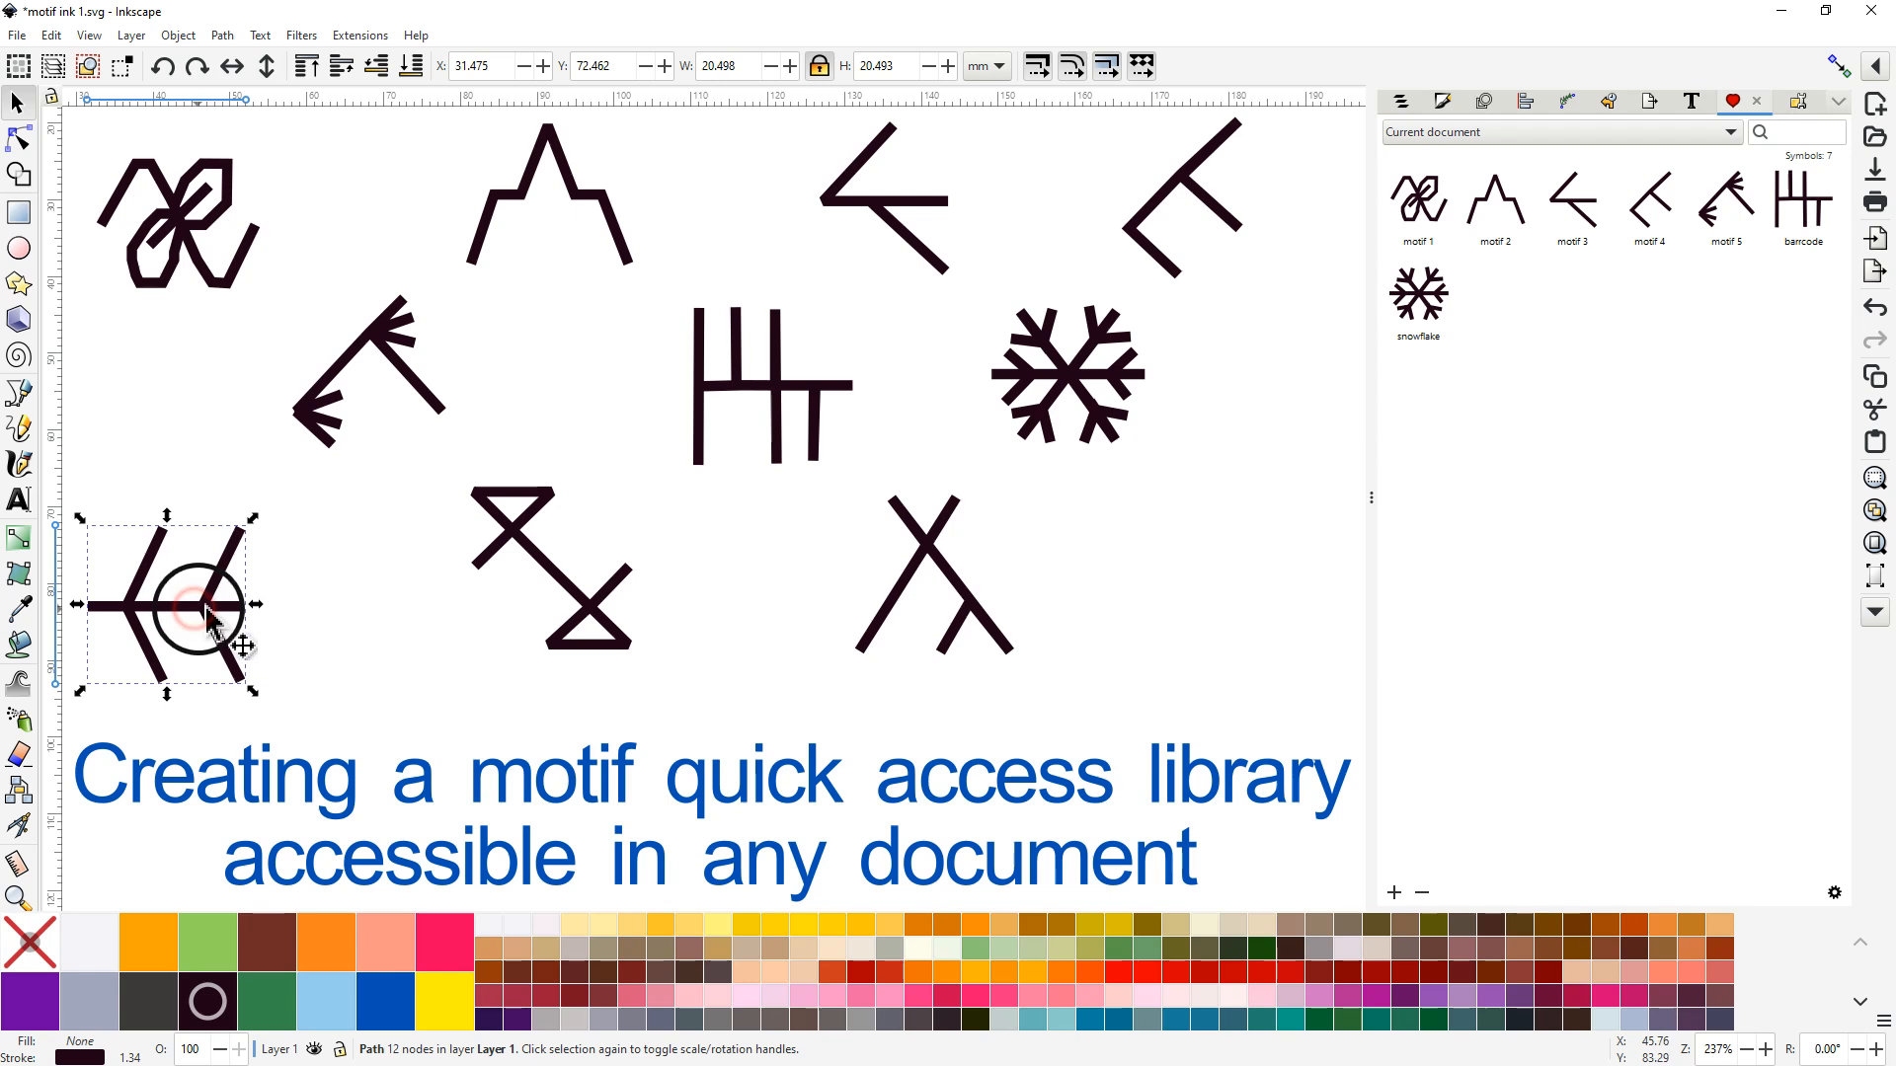
left_click(1394, 893)
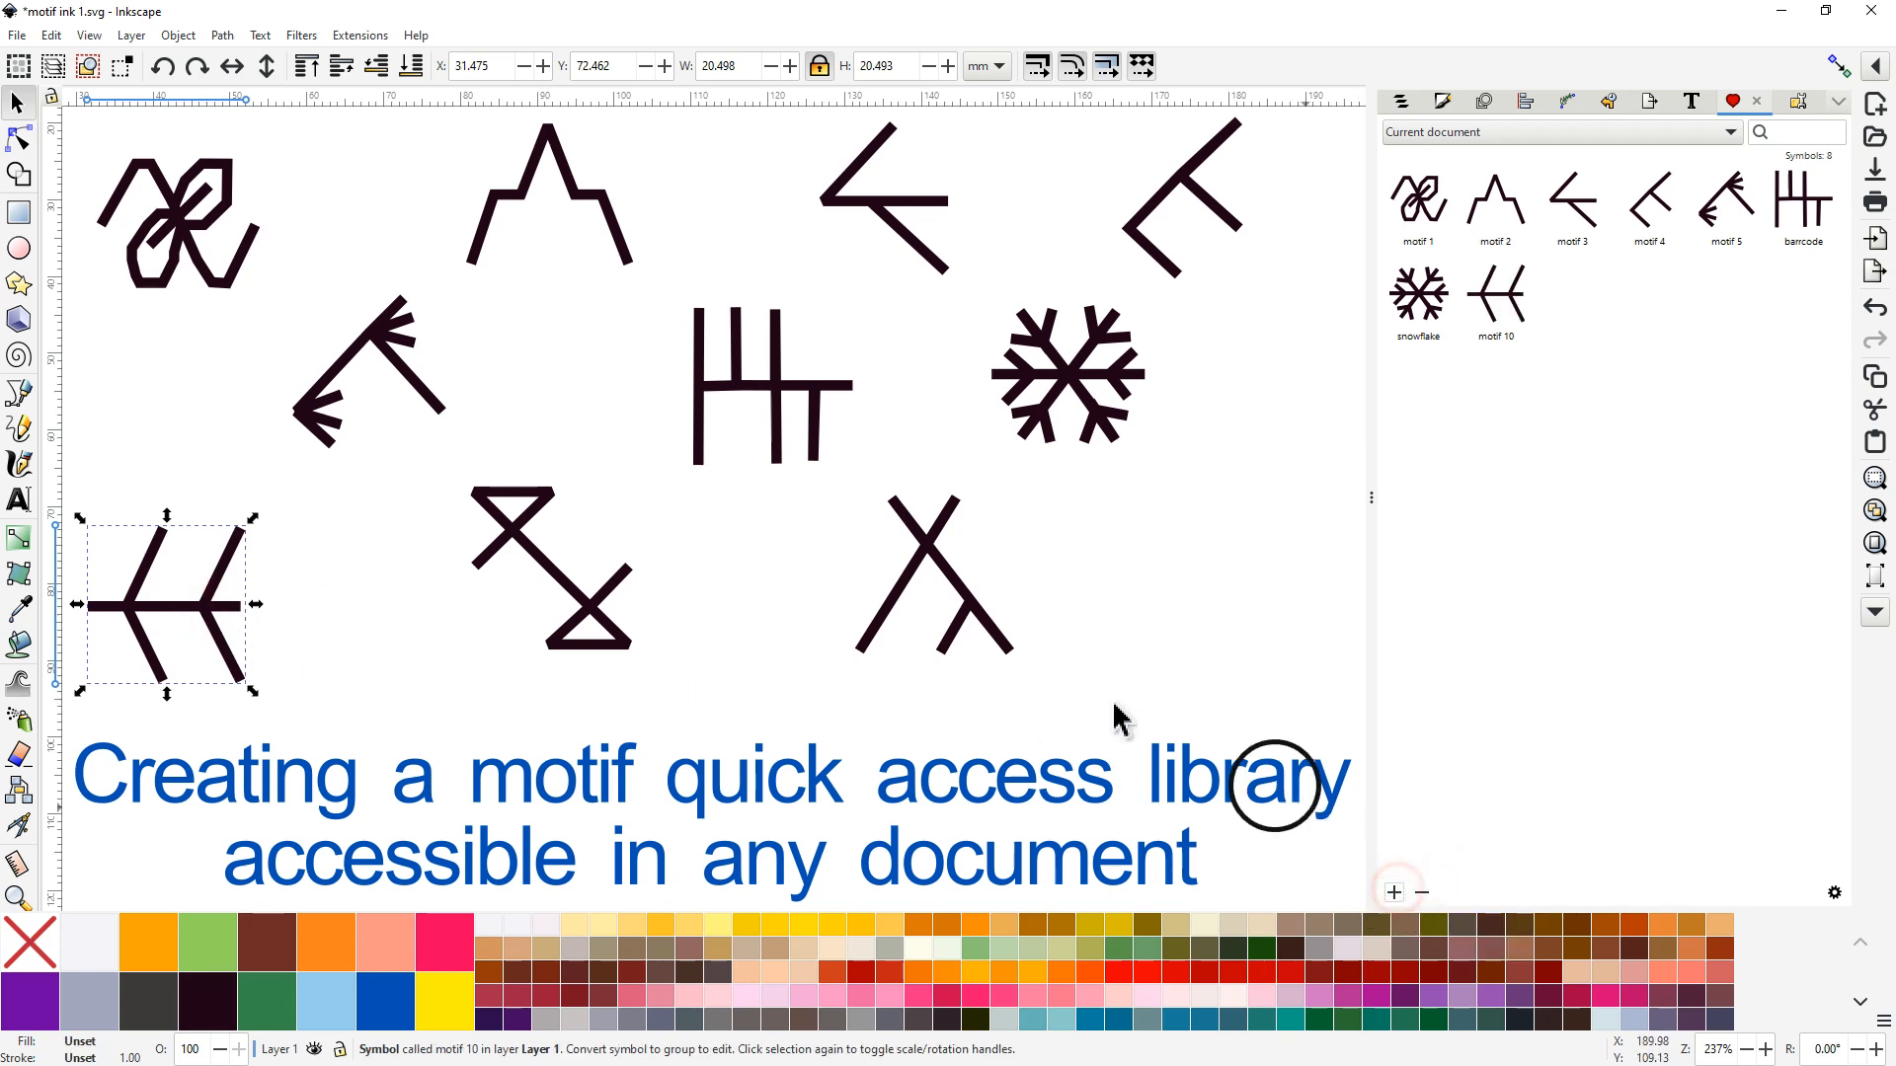
left_click(589, 600)
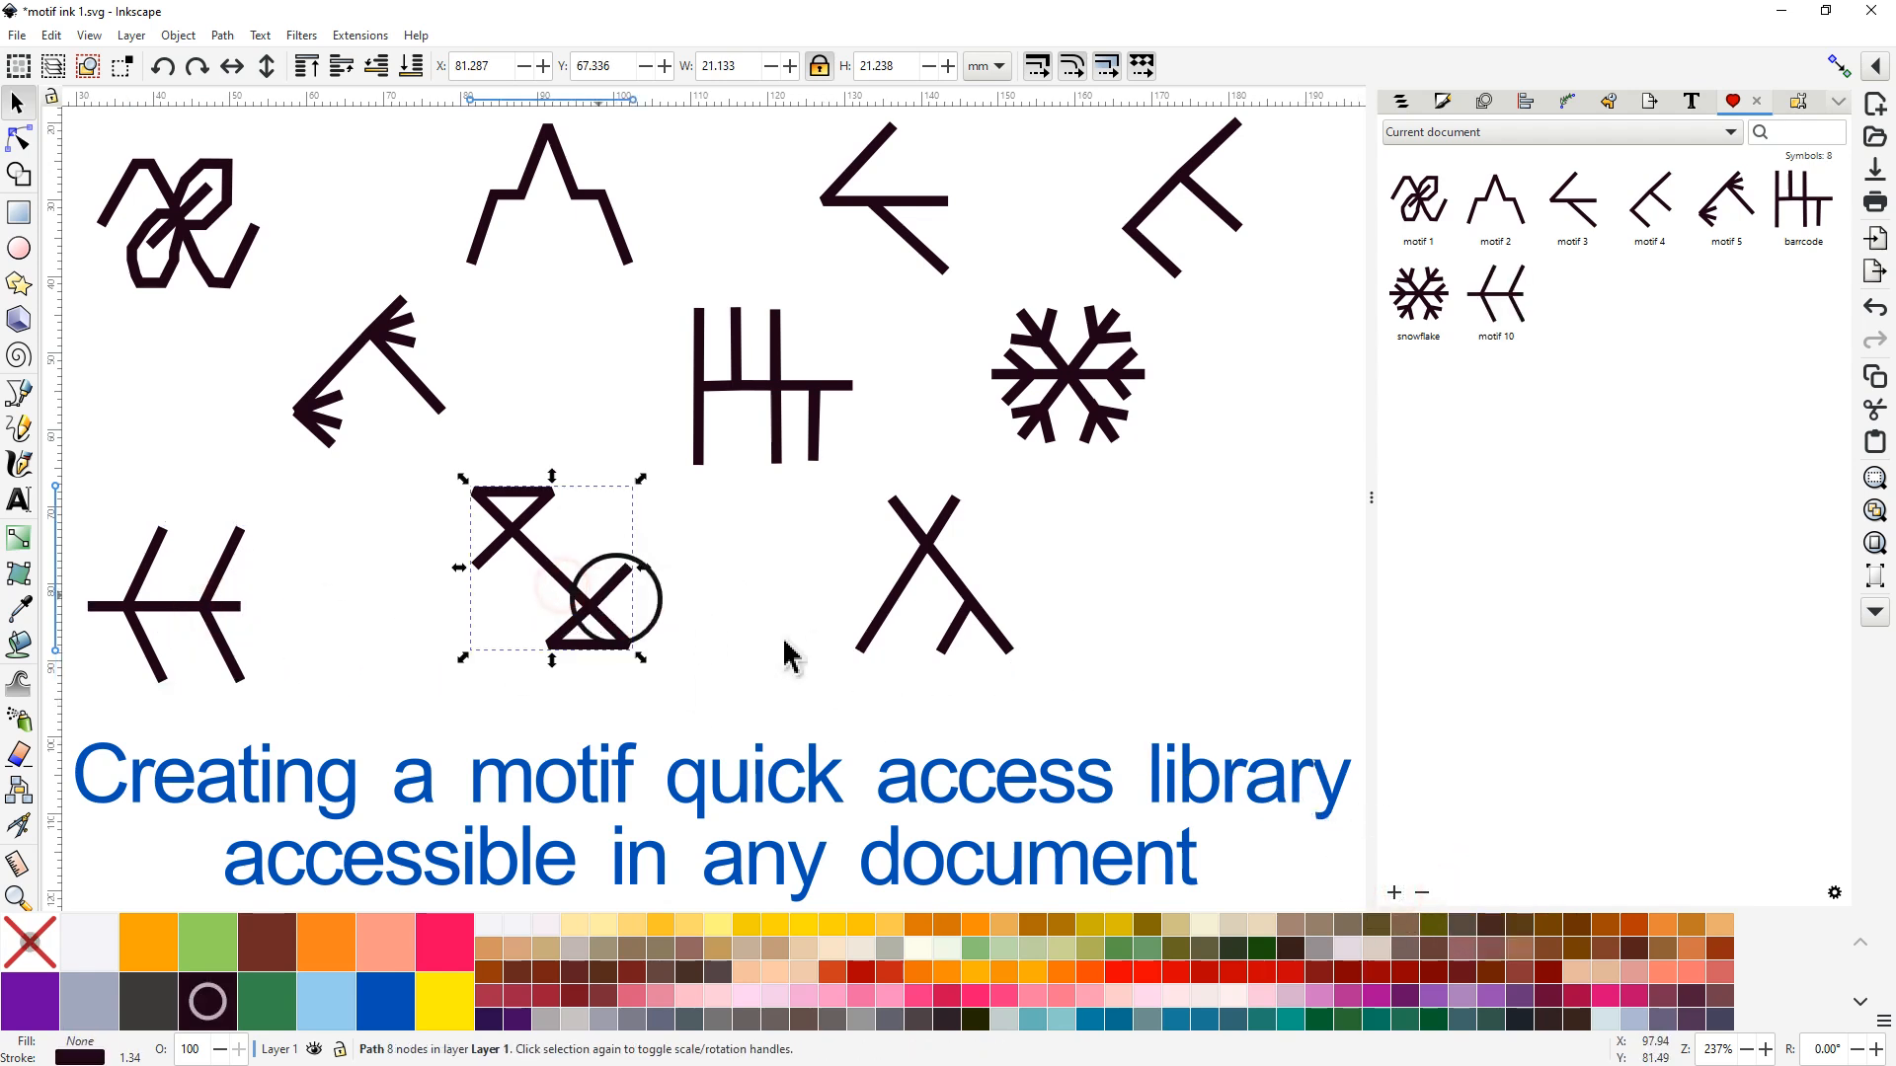
left_click(1394, 893)
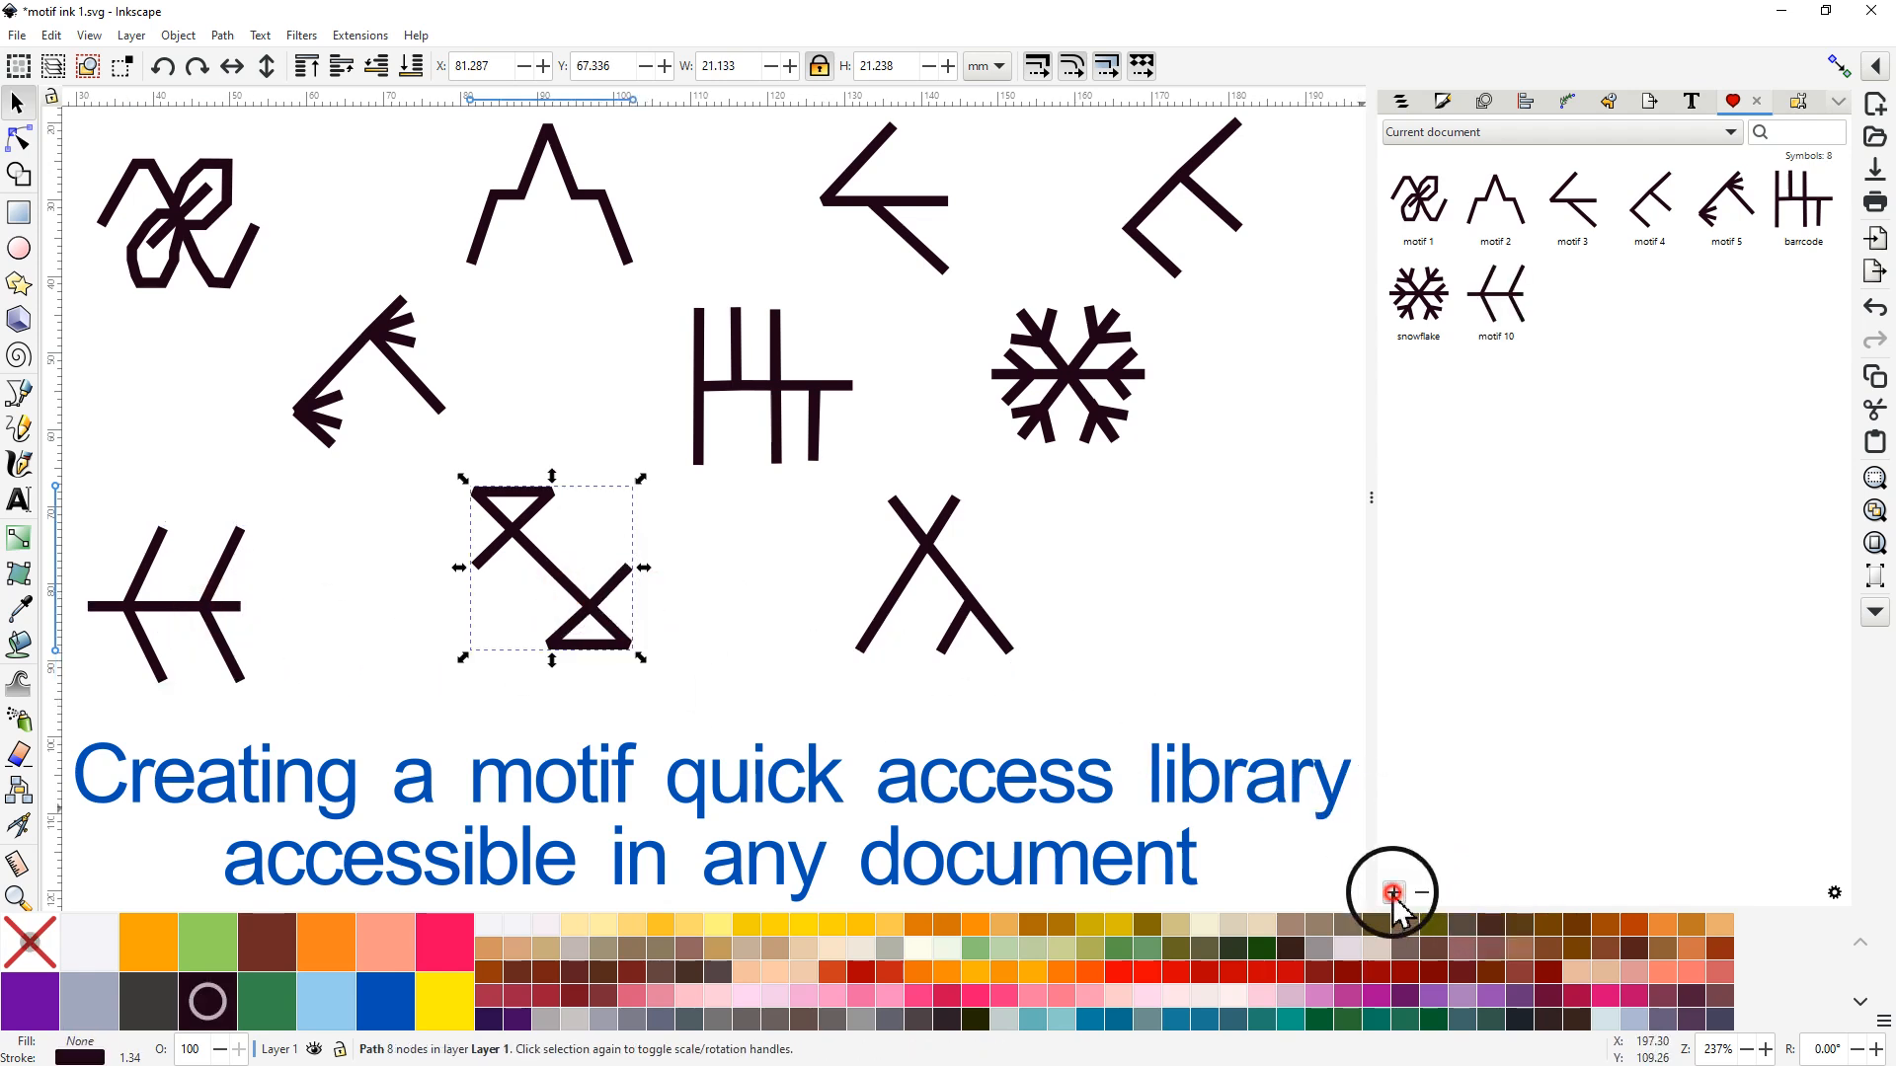
left_click(970, 612)
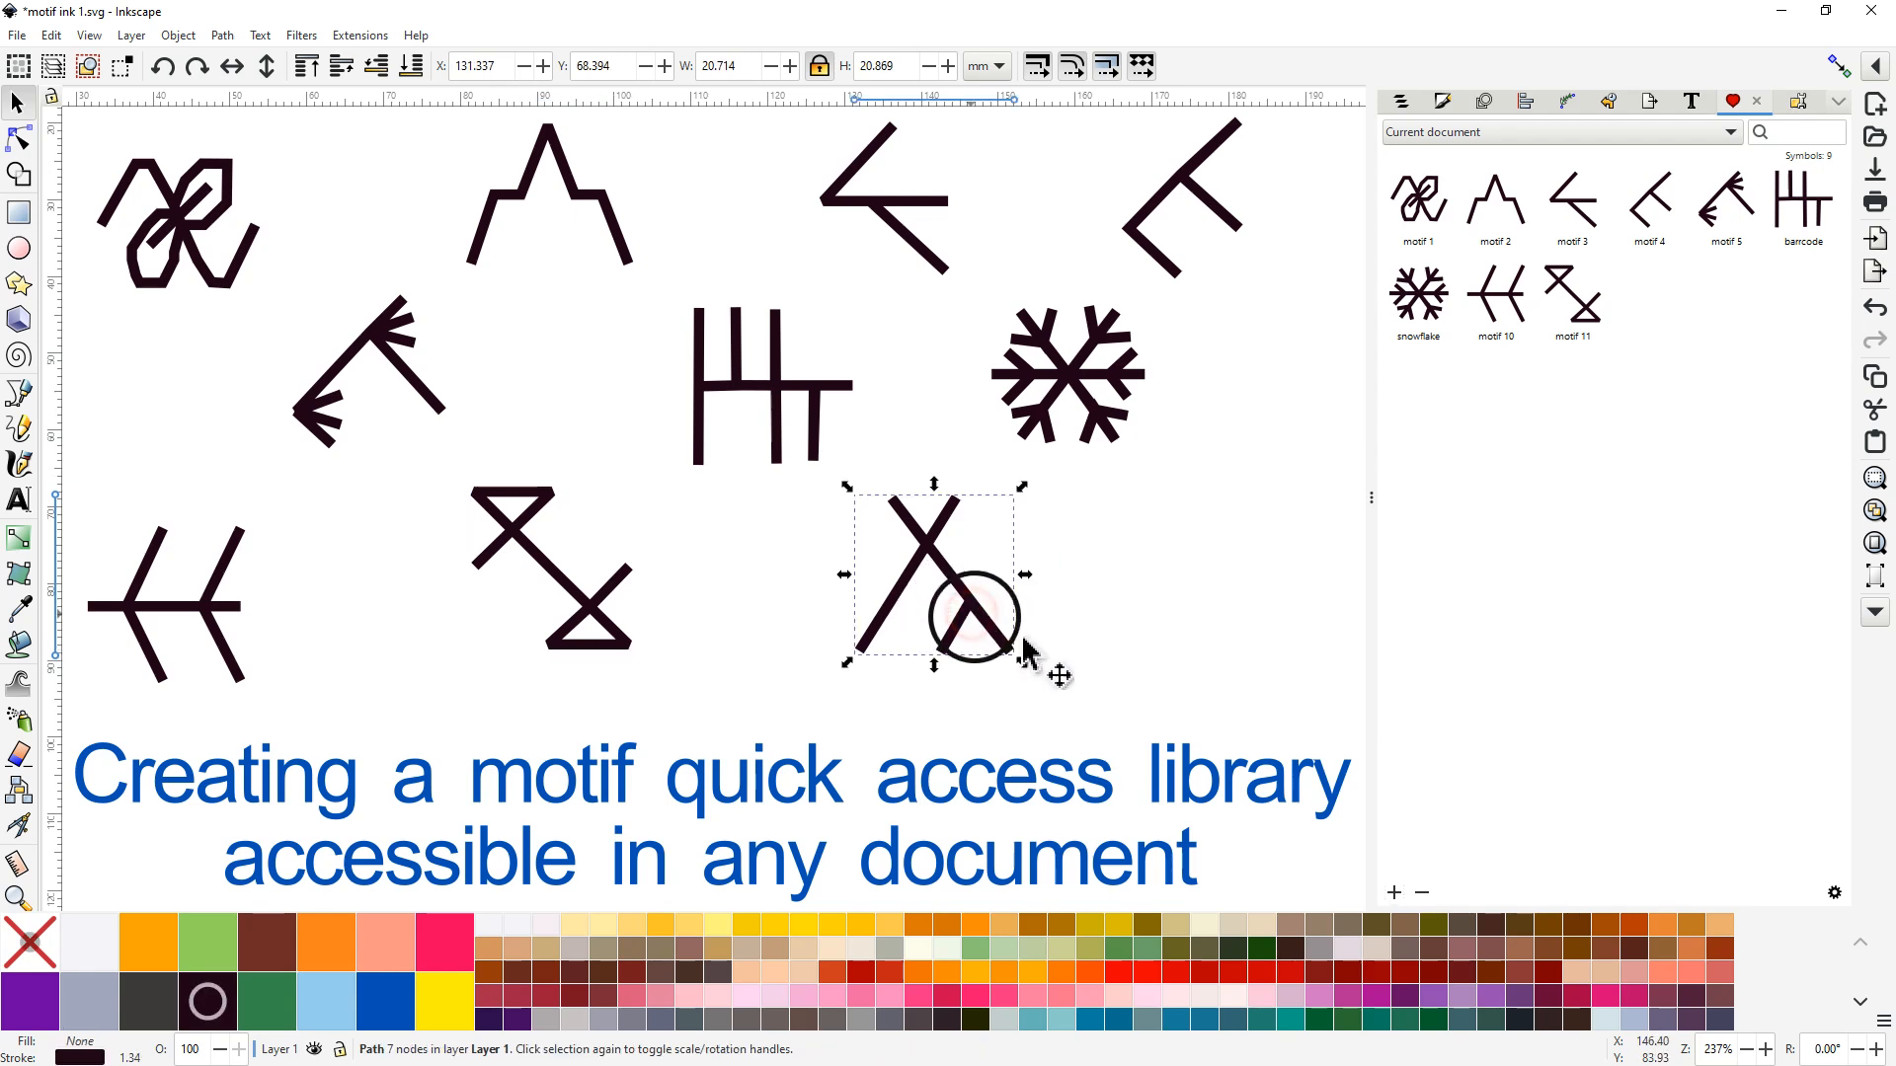
left_click(1394, 892)
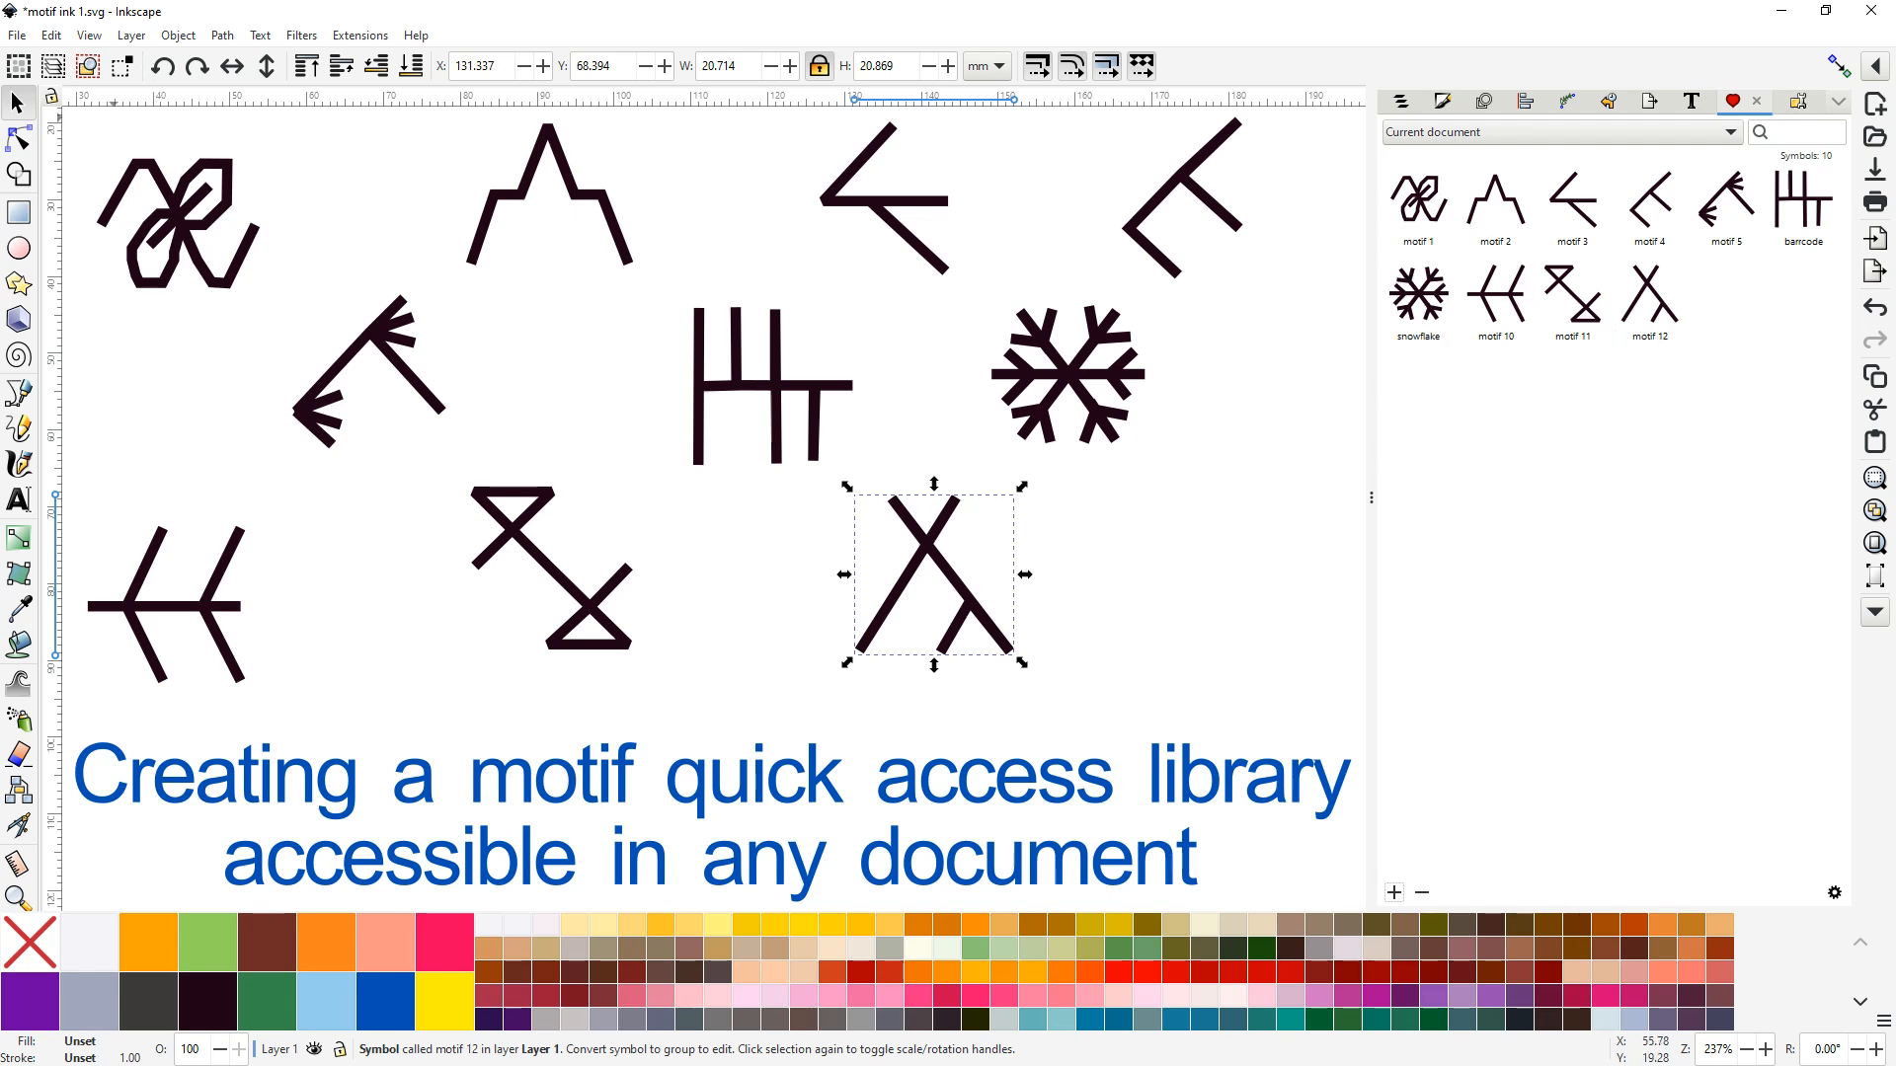
key("super+e")
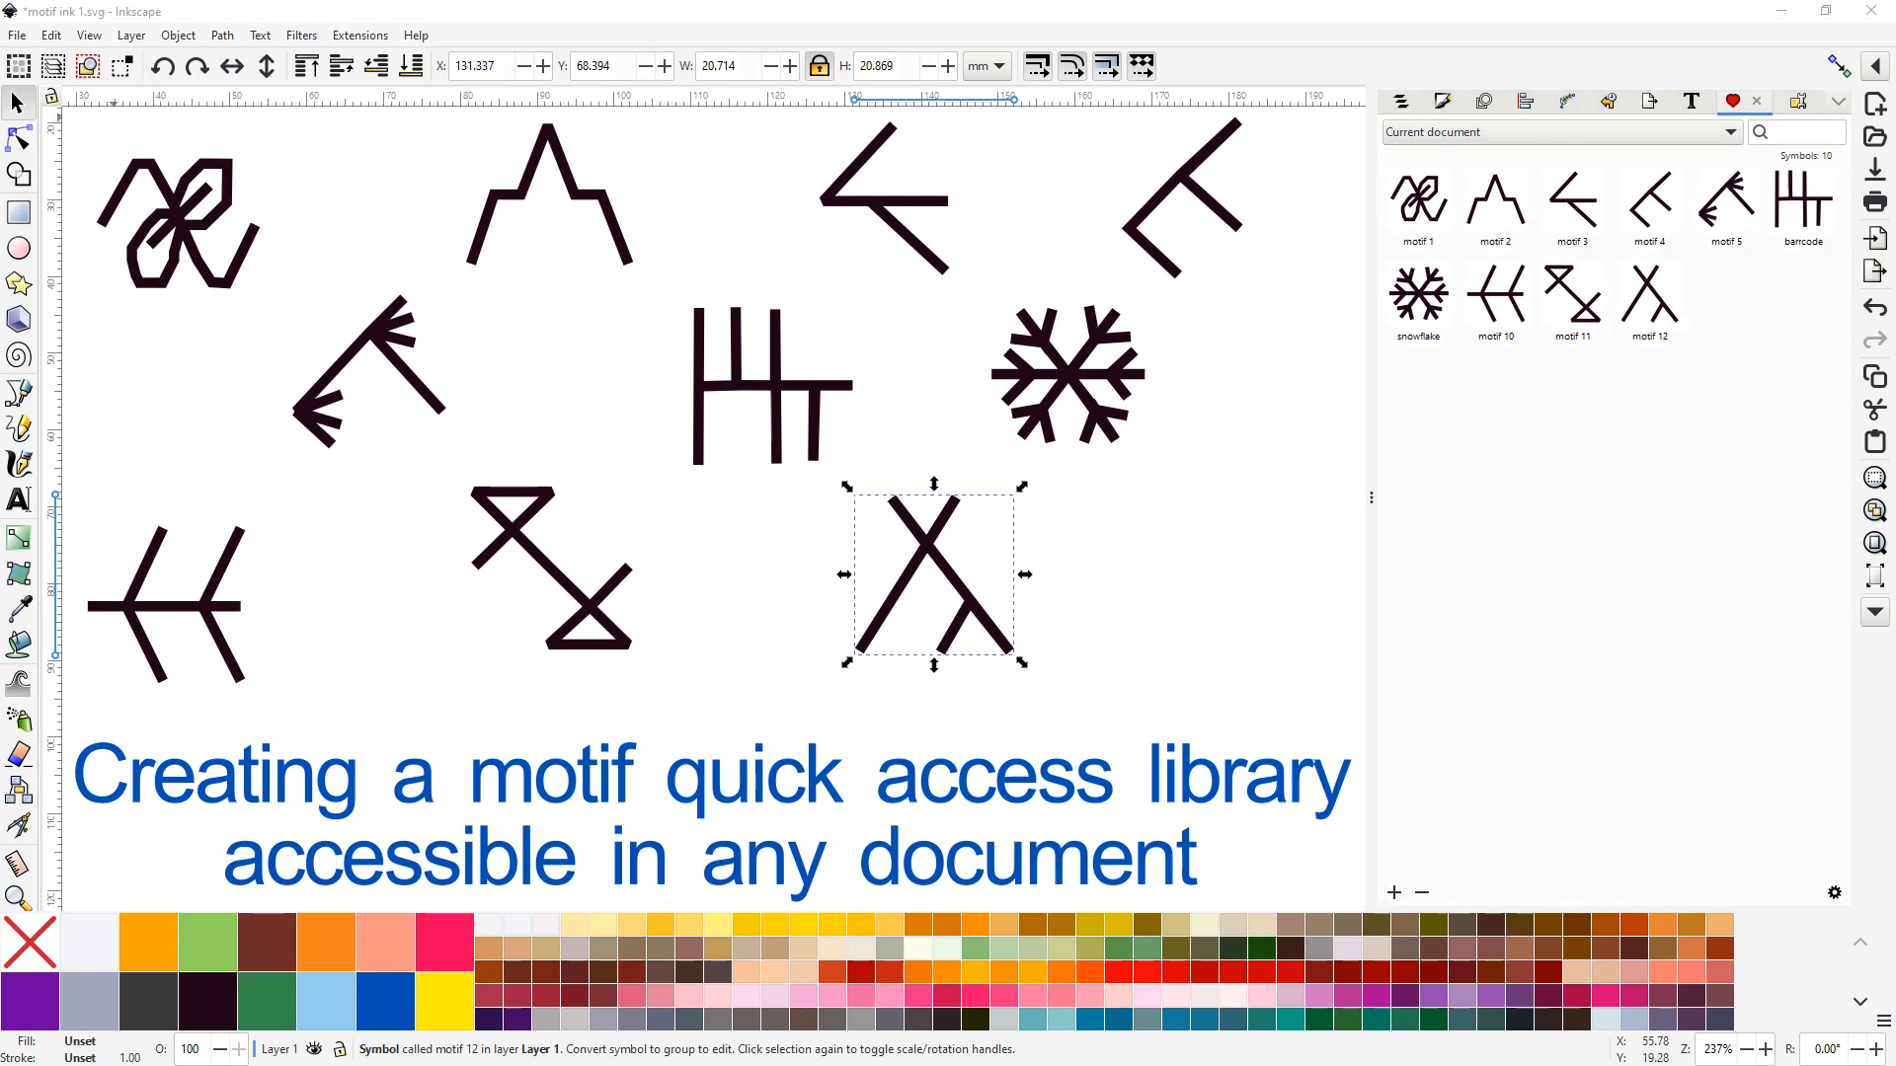
left_click_drag(1034, 130, 575, 130)
left_click_drag(951, 124, 0, 138)
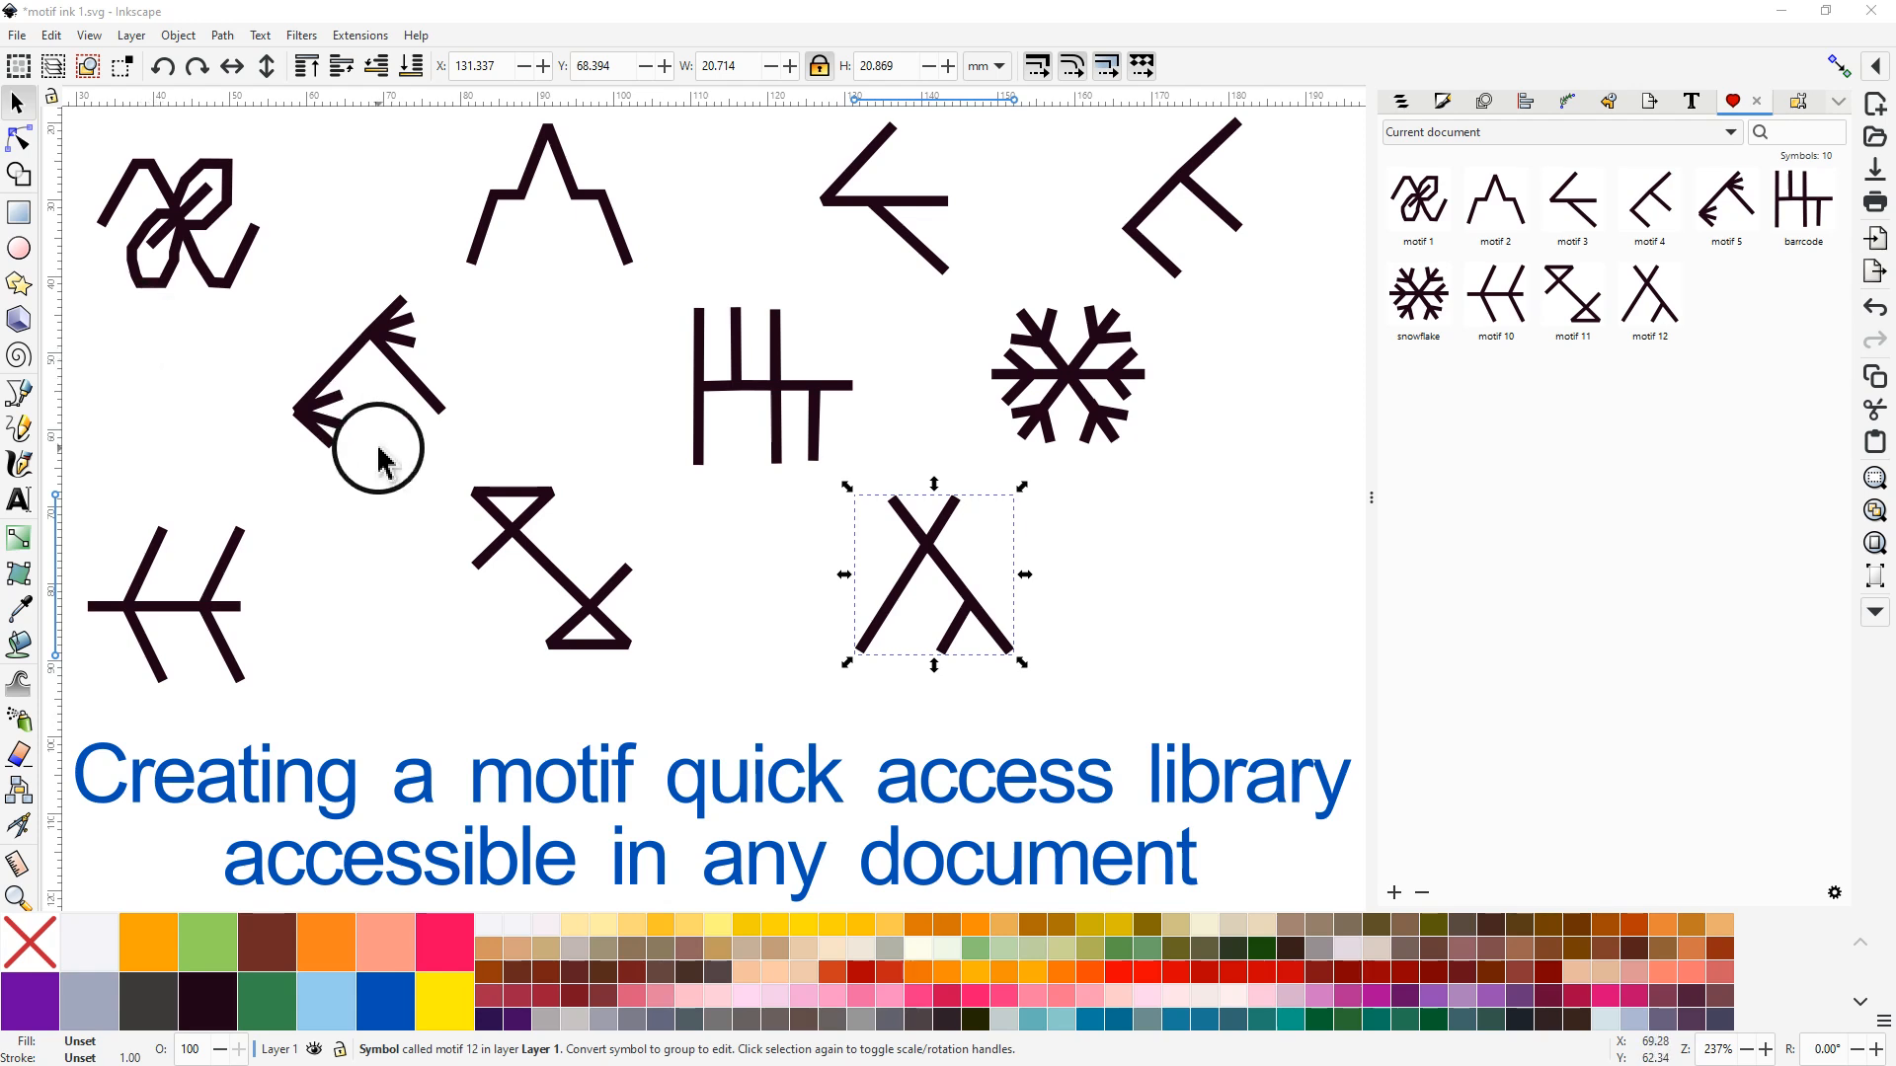
Step: Delete the blue heading text below the motifs
left_click(740, 791)
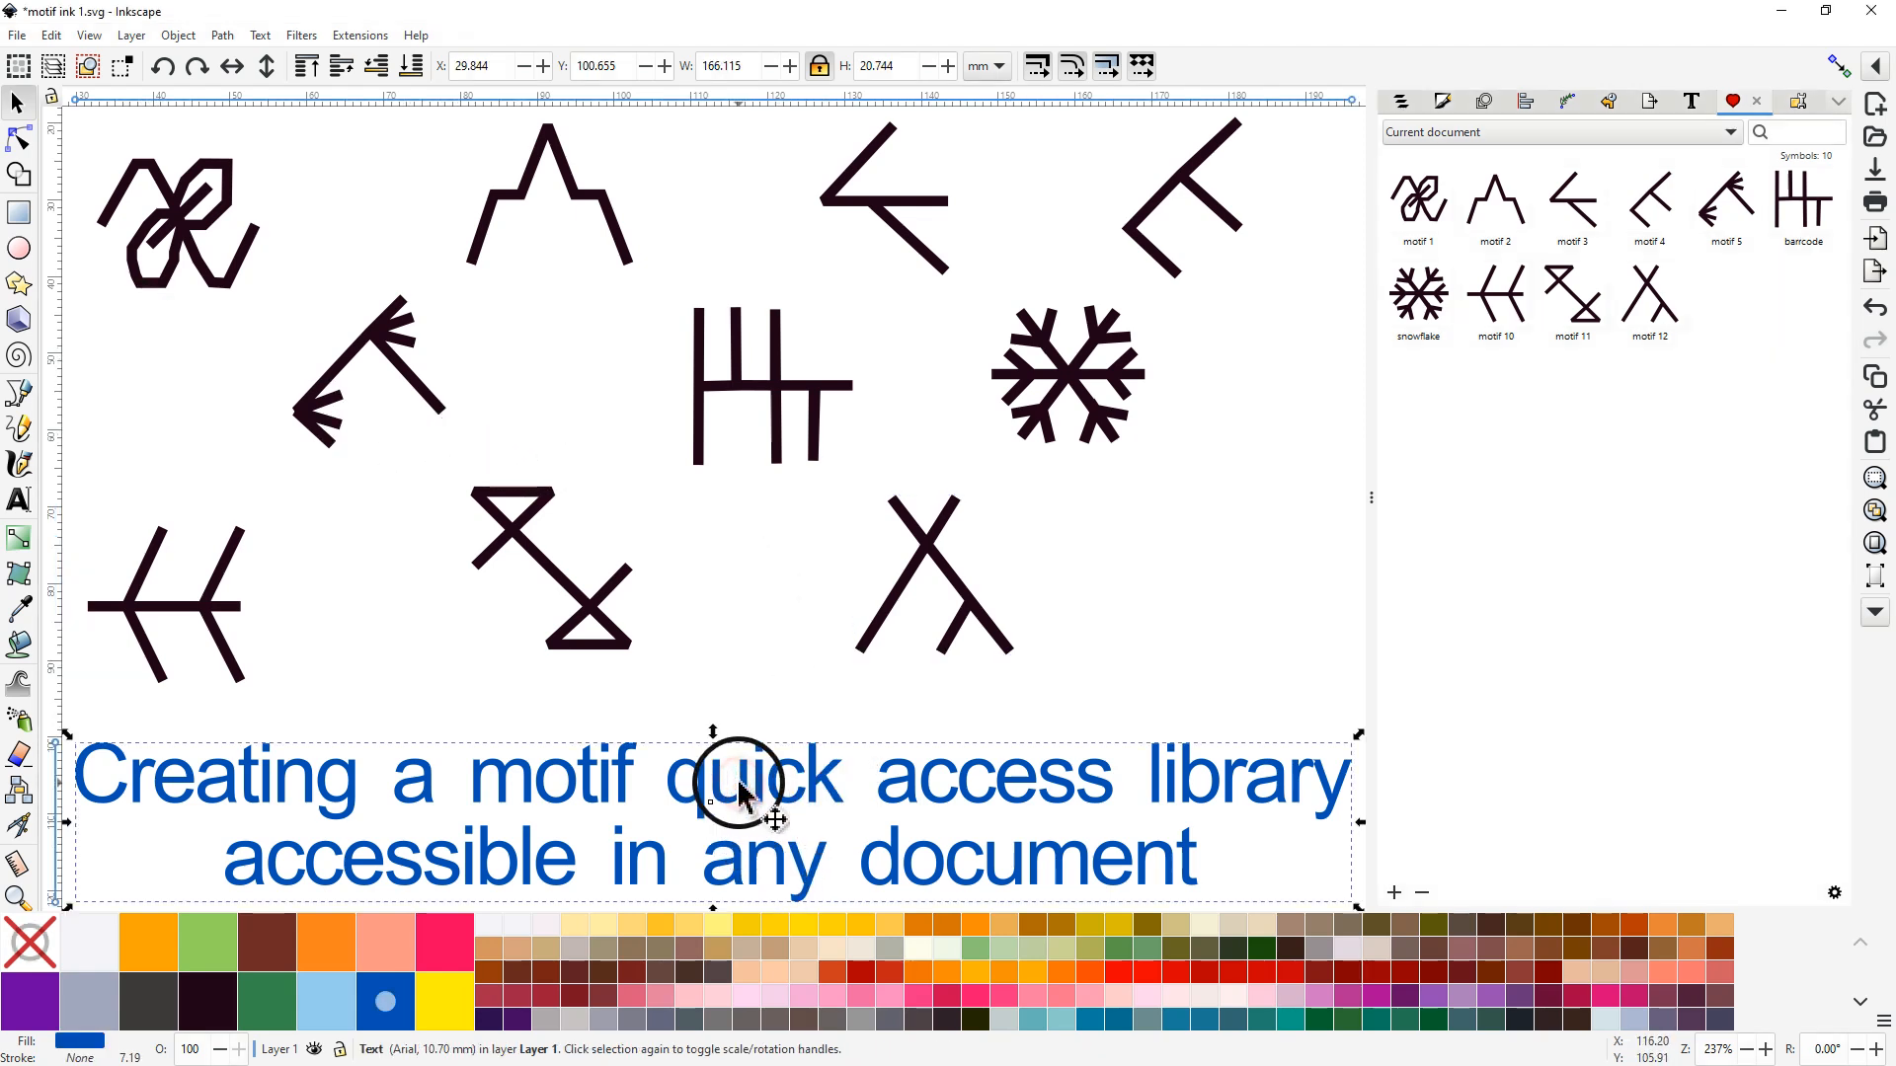
right_click(741, 791)
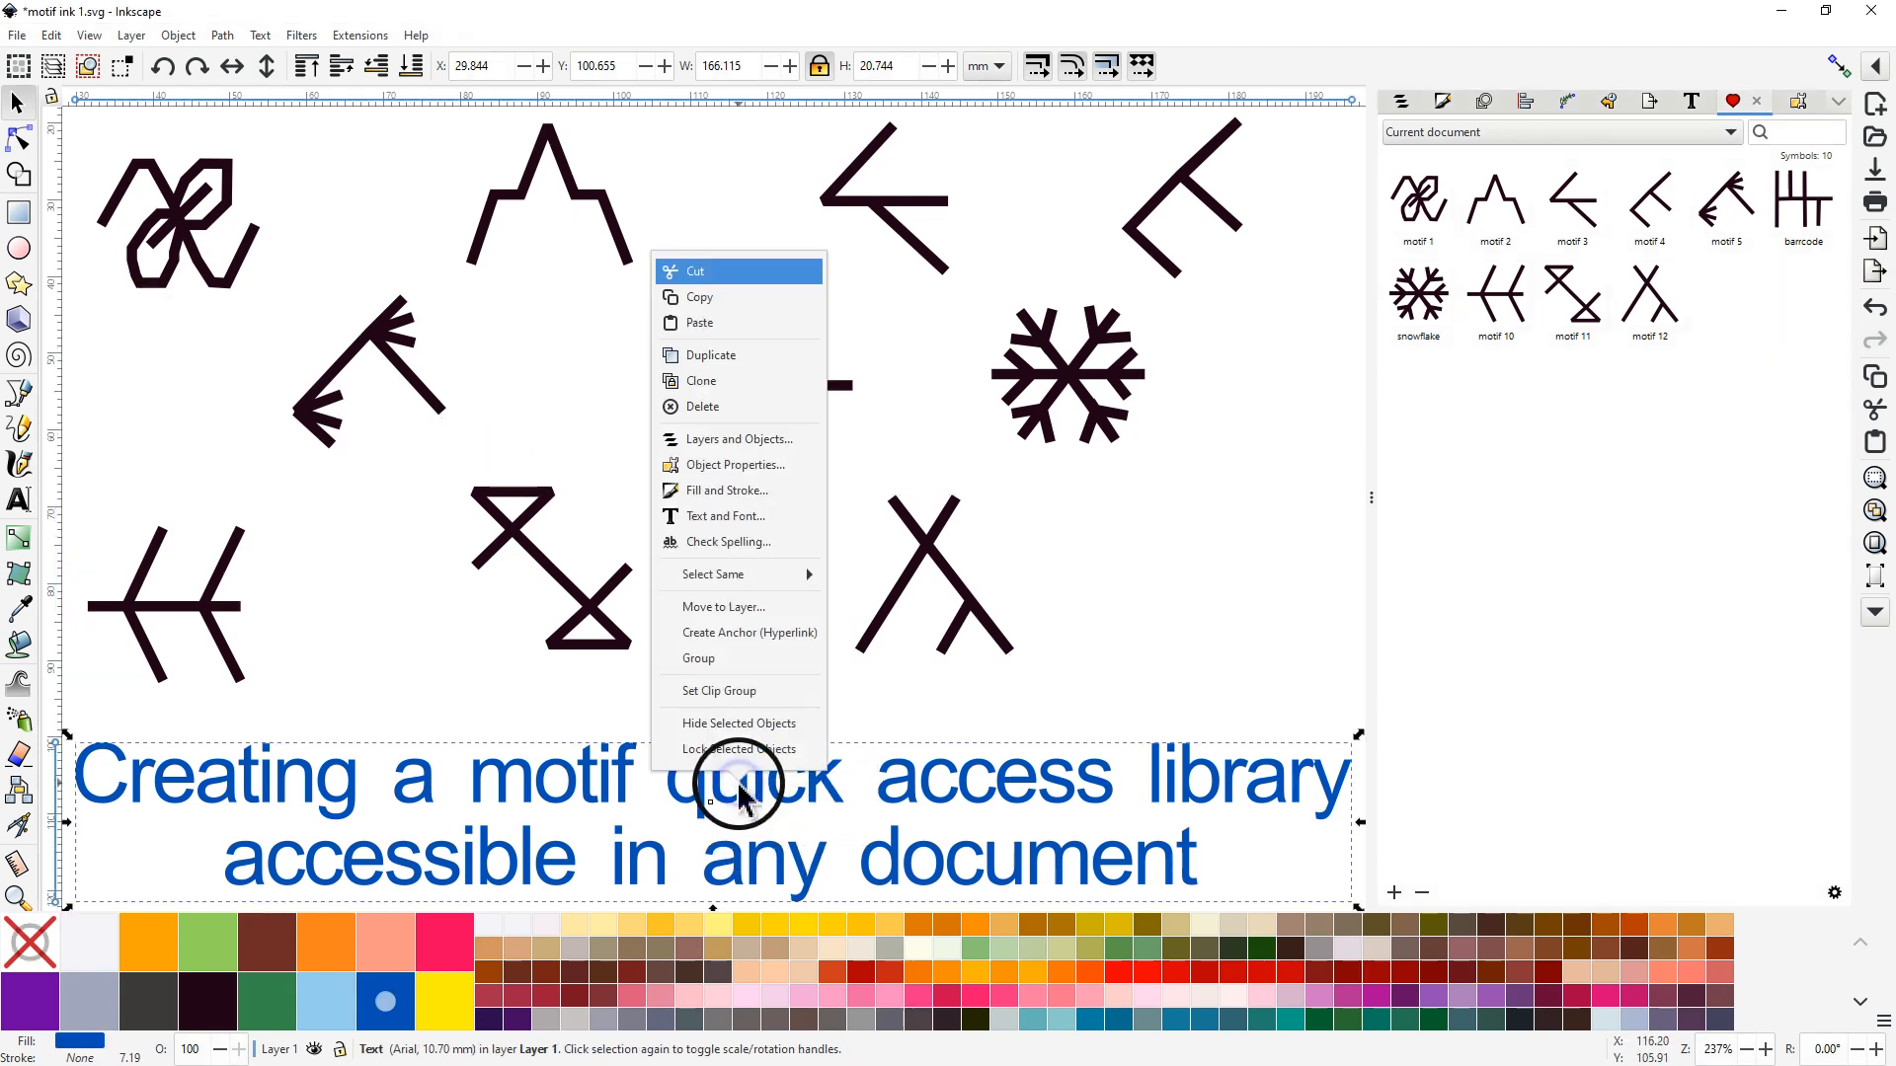
left_click(705, 407)
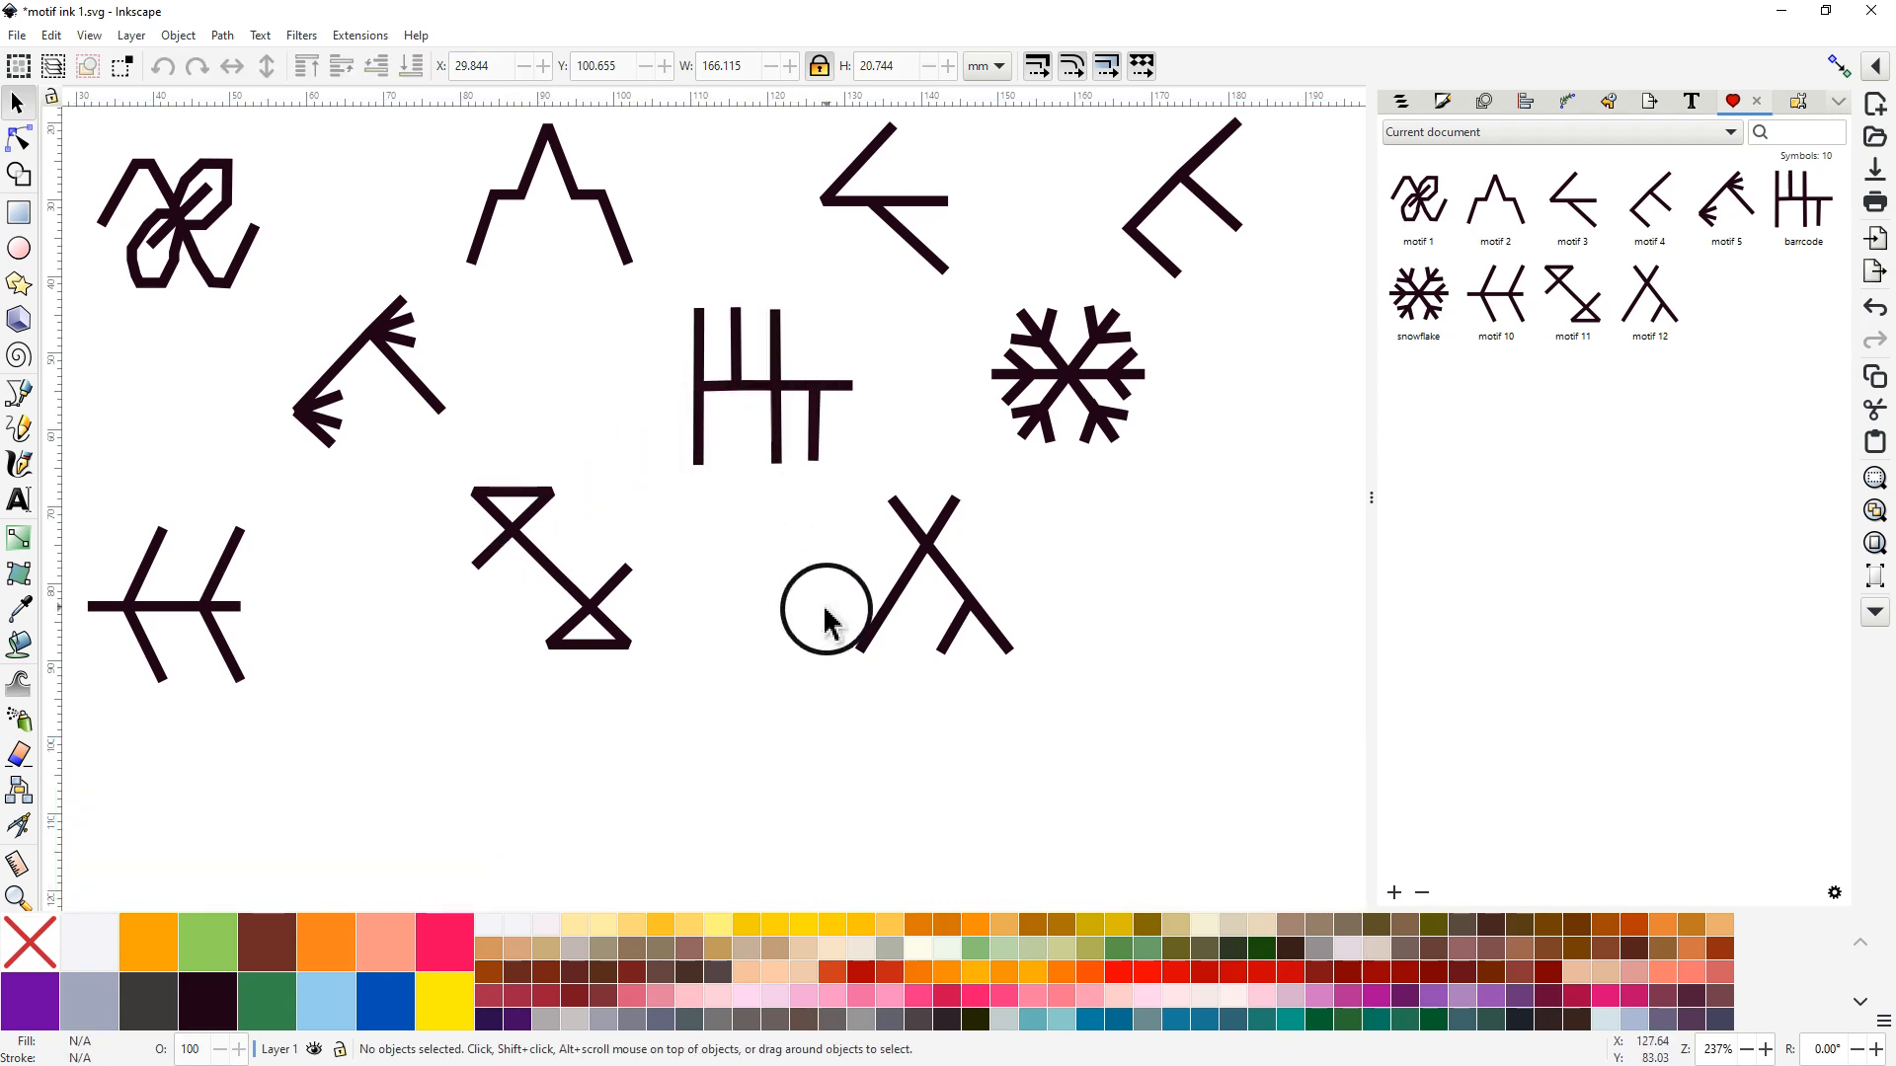
Step: Save the document as motif ink 1.svg in the Documents folder, replacing the existing file
scroll(823, 659, "down", 1, "ctrl")
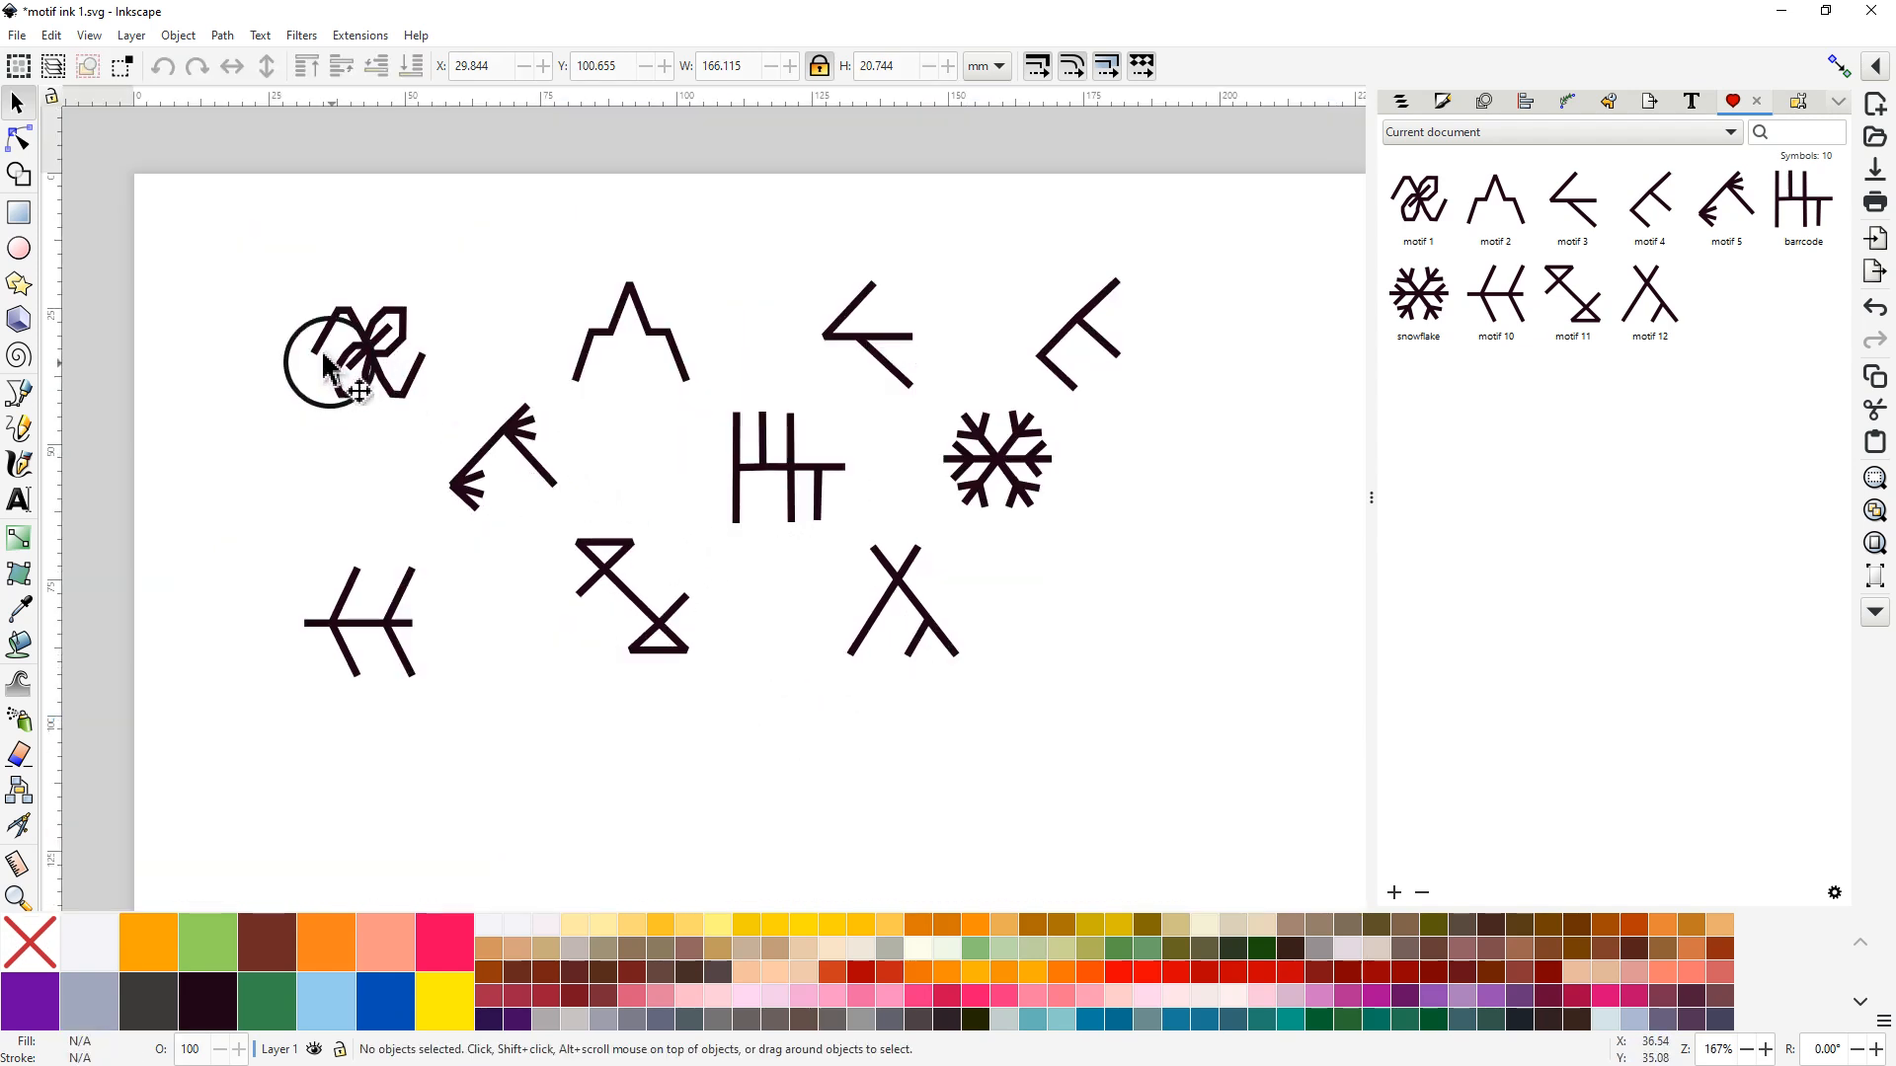
left_click(17, 38)
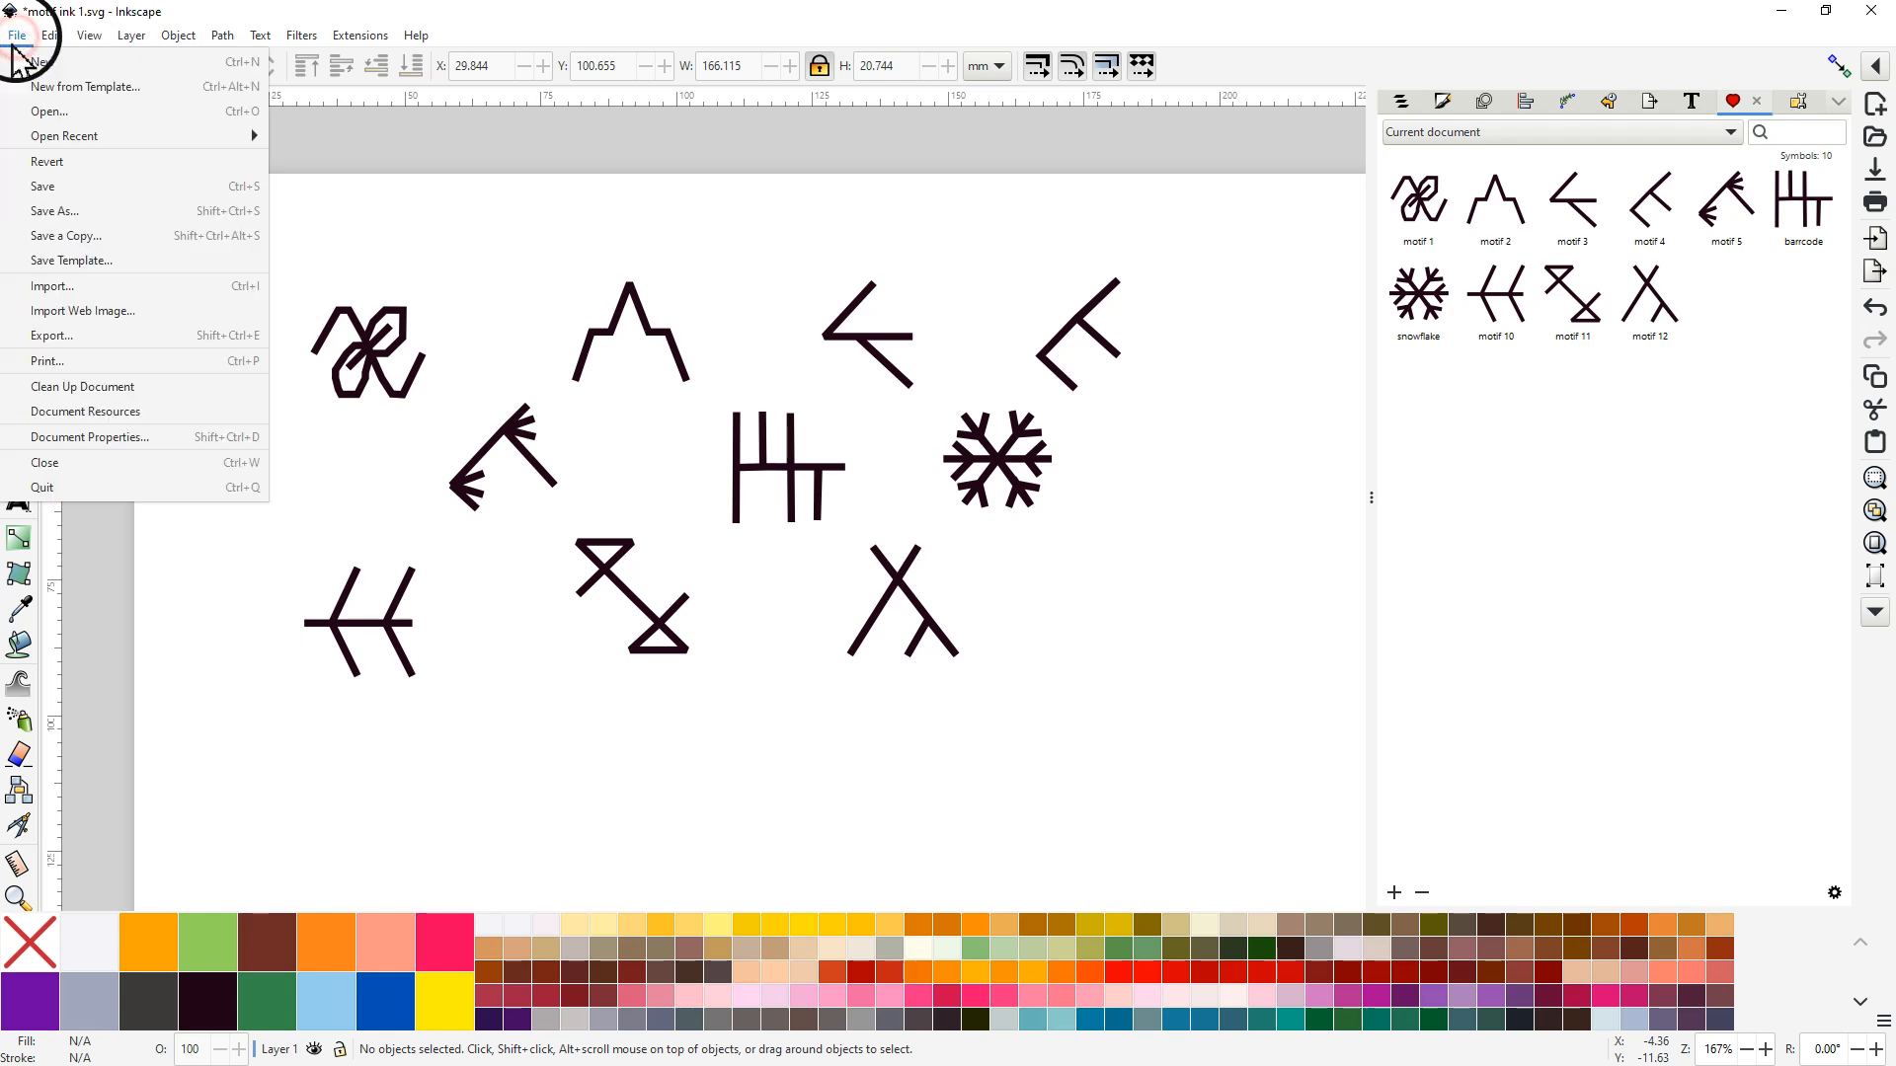
left_click(52, 212)
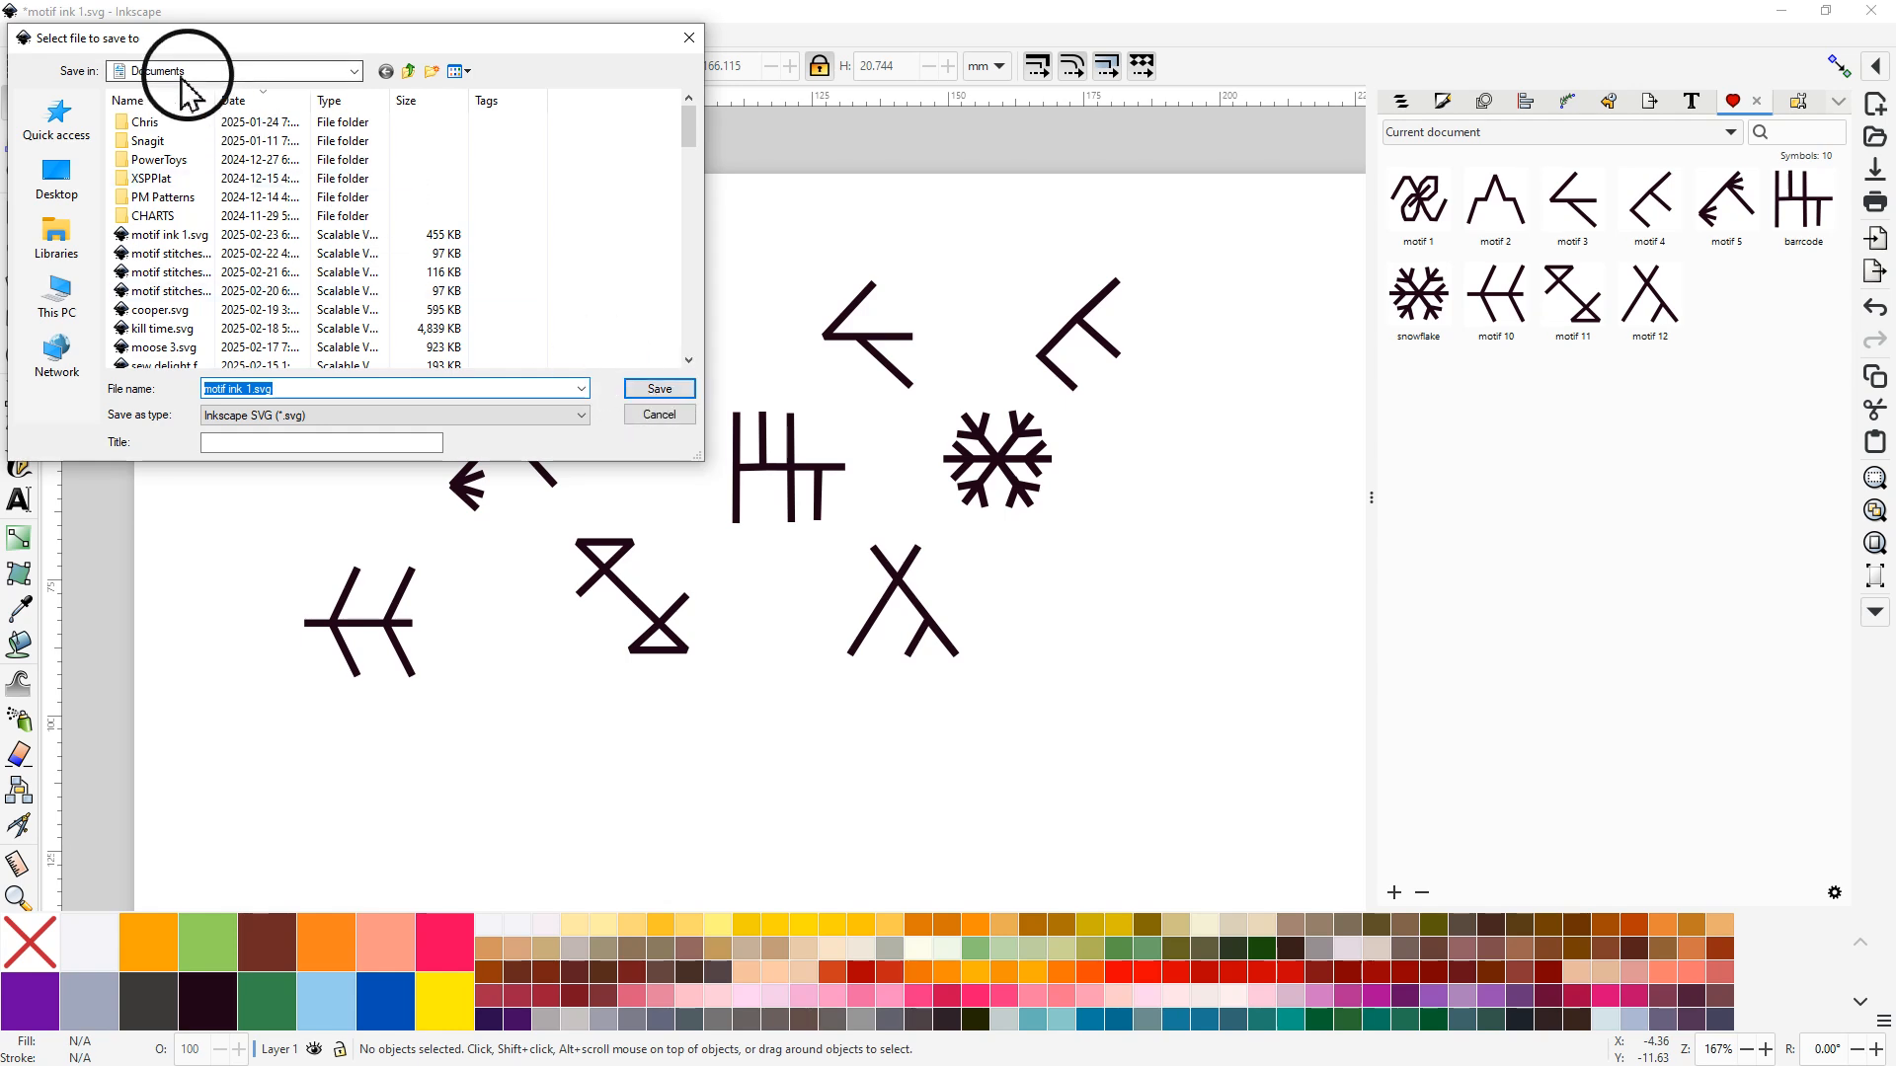
left_click(661, 391)
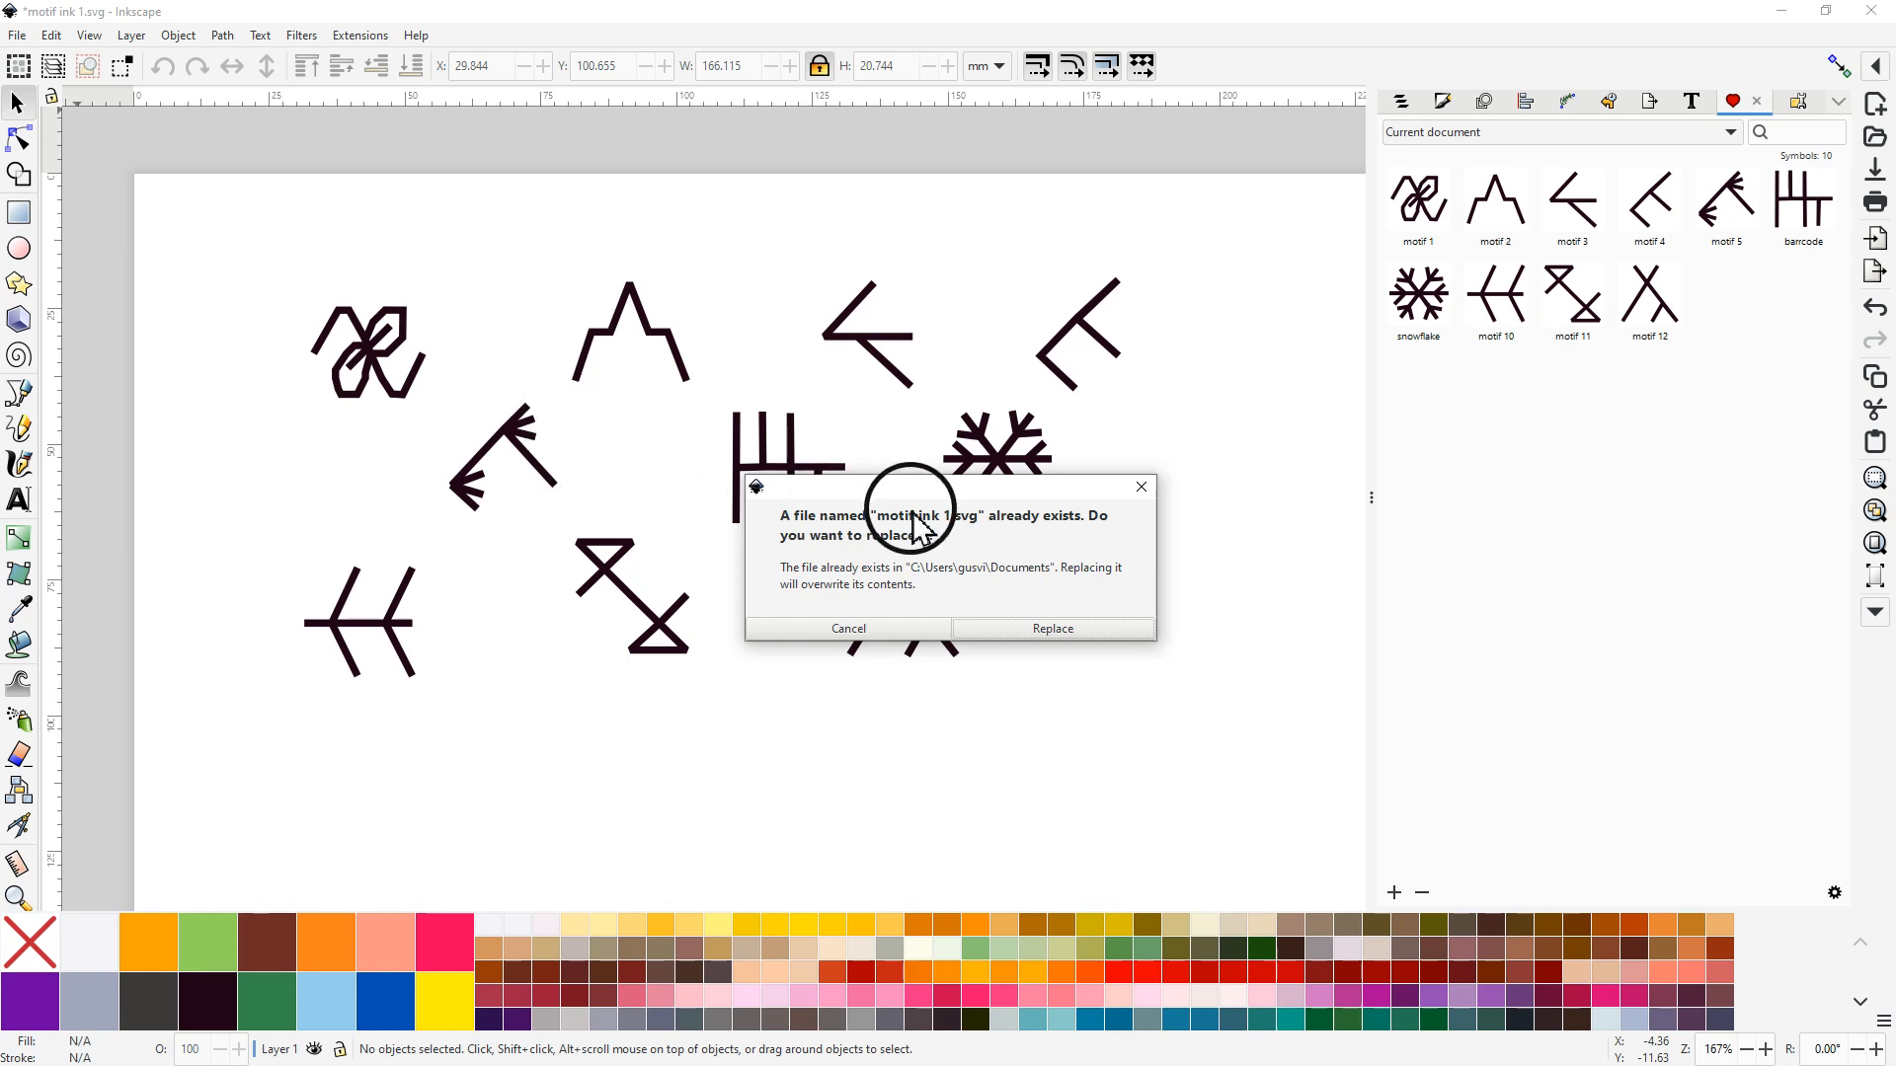
left_click(1047, 630)
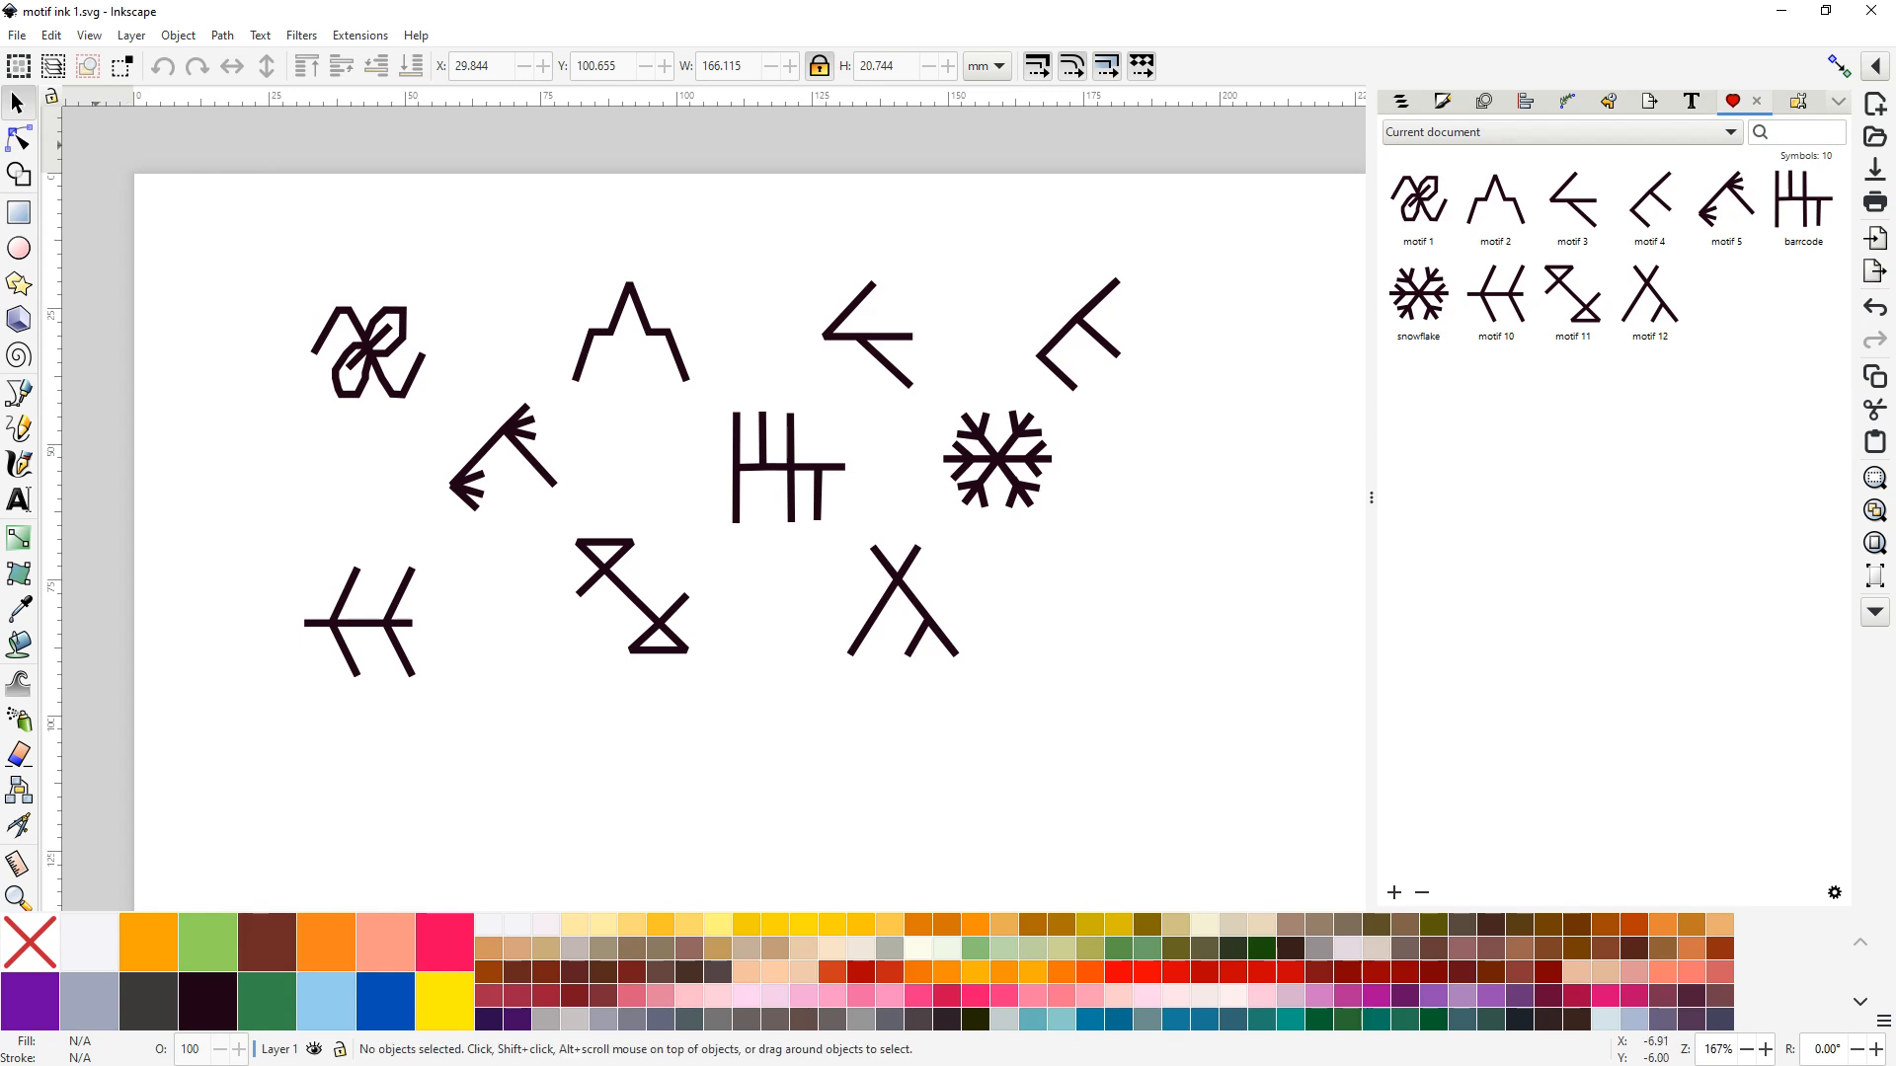
Step: Copy motif ink 1.svg from the Documents folder in File Explorer, and close the file window
left_click_drag(0, 173, 721, 100)
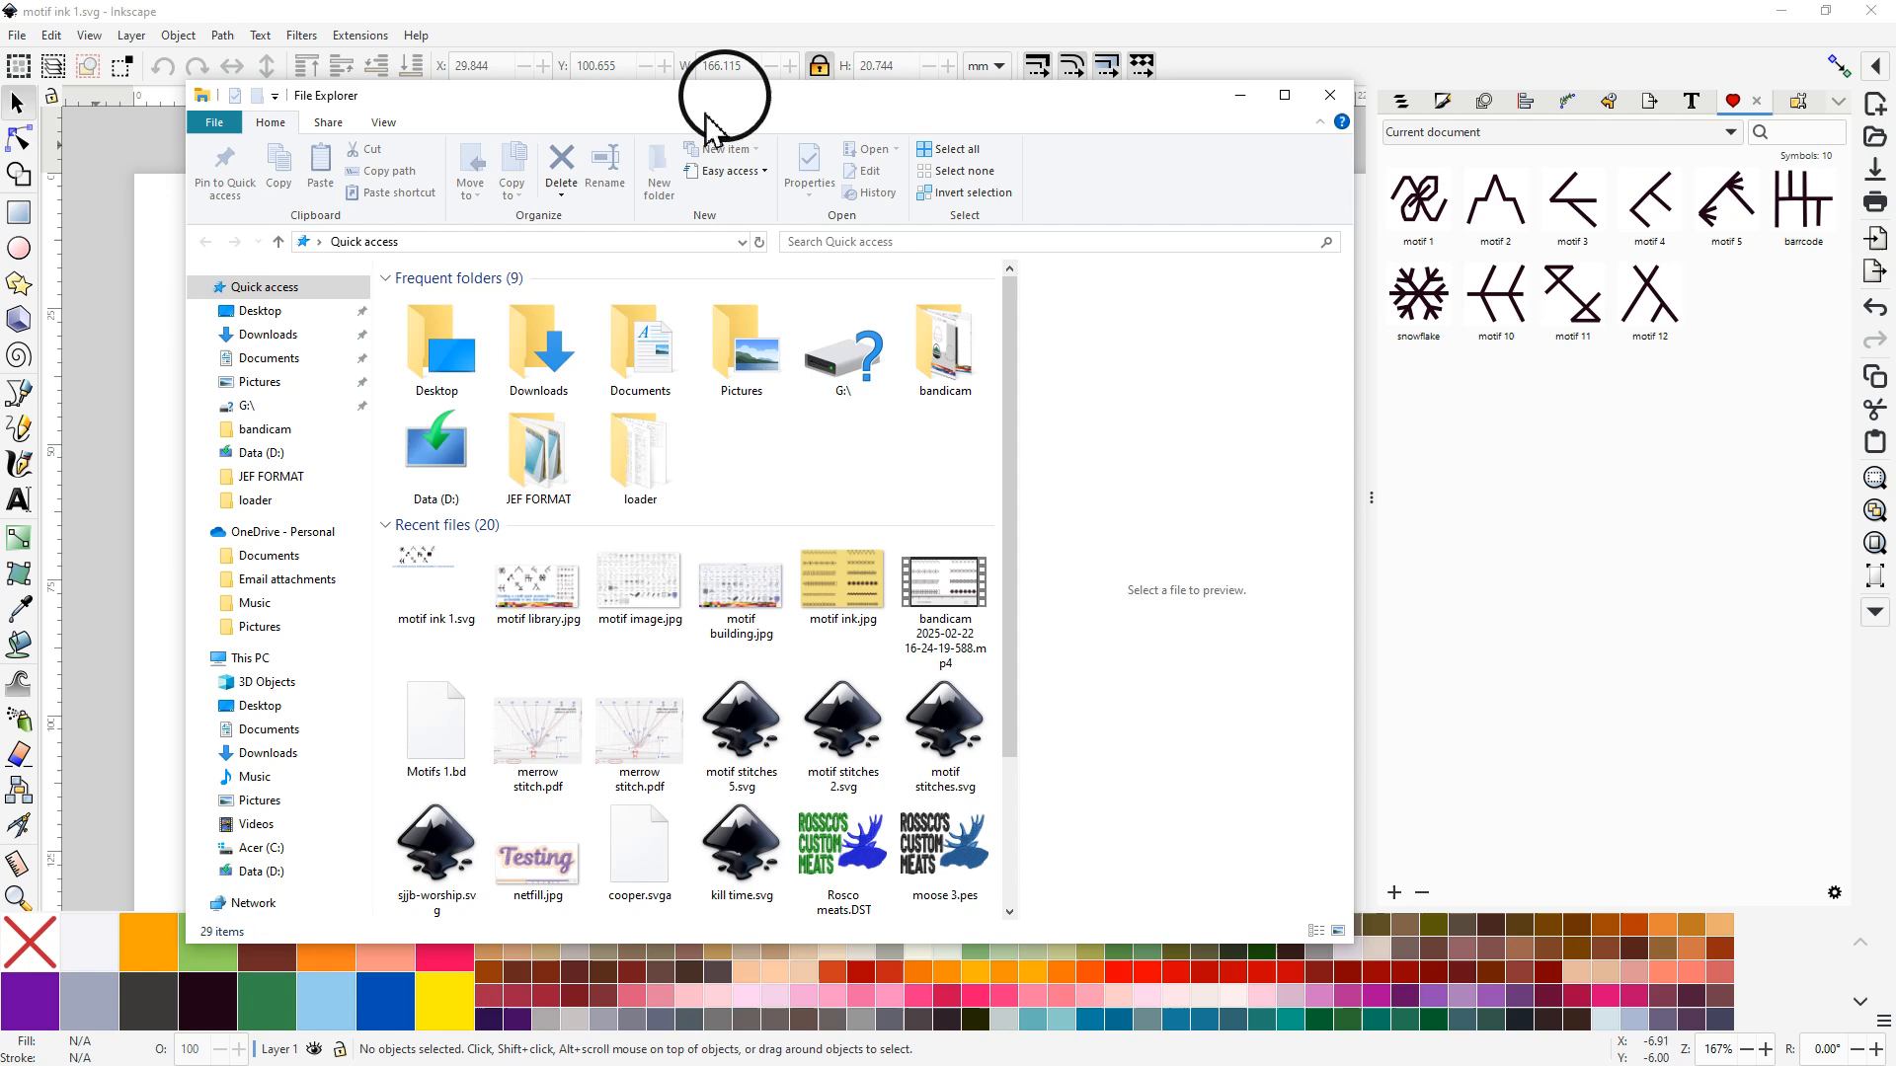
left_click(259, 729)
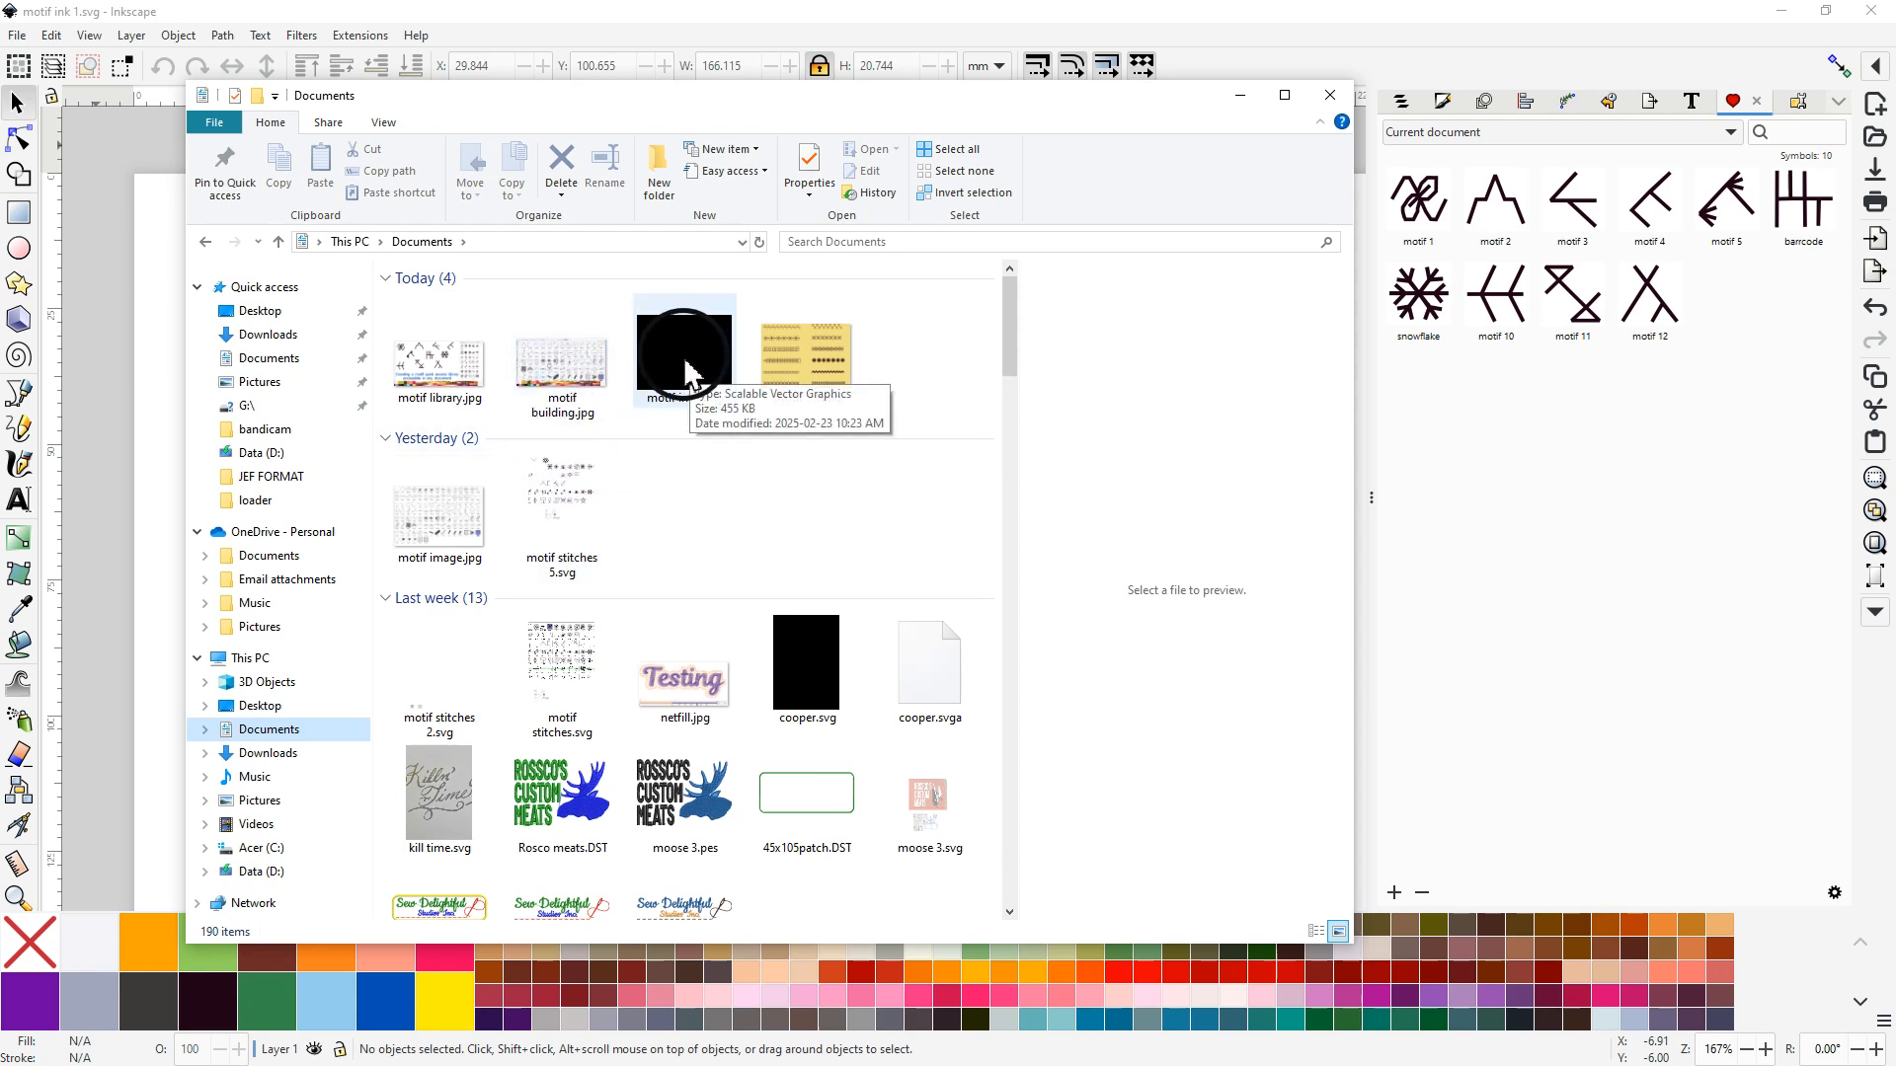
left_click(689, 375)
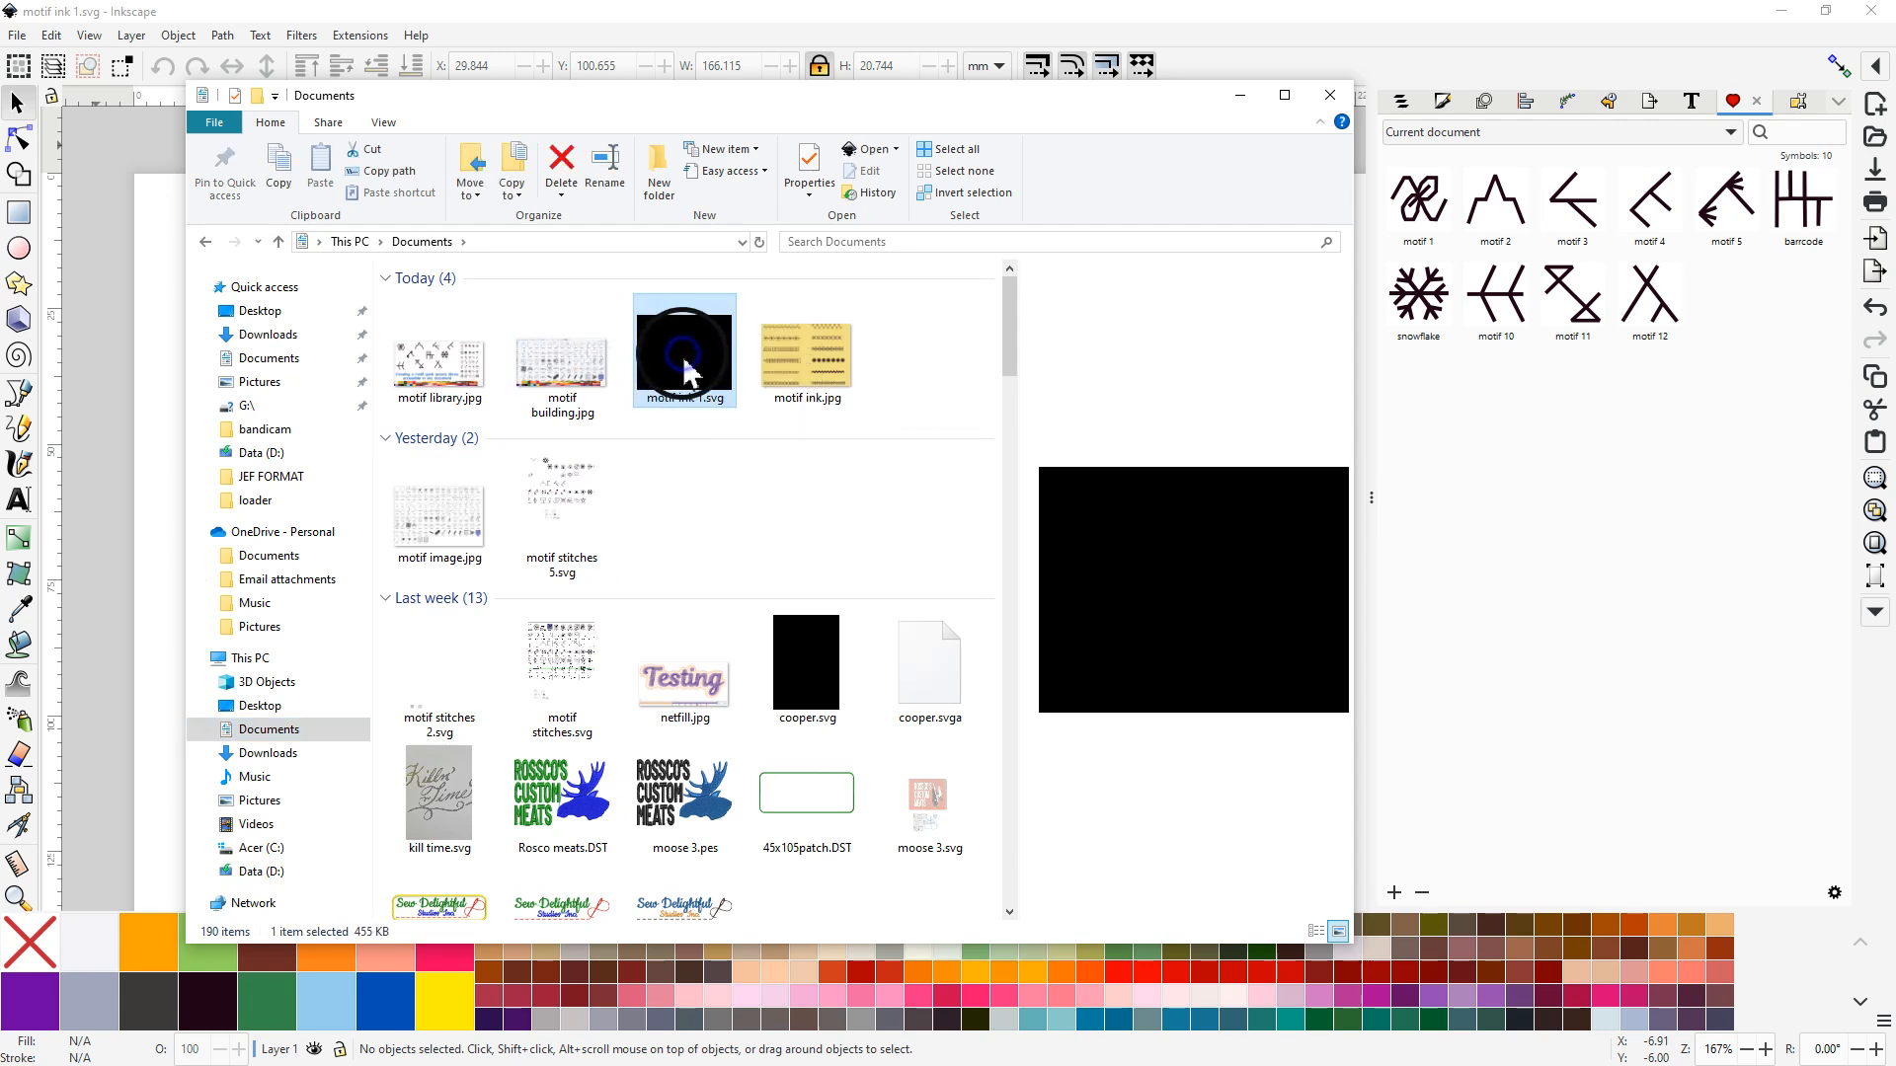
right_click(688, 373)
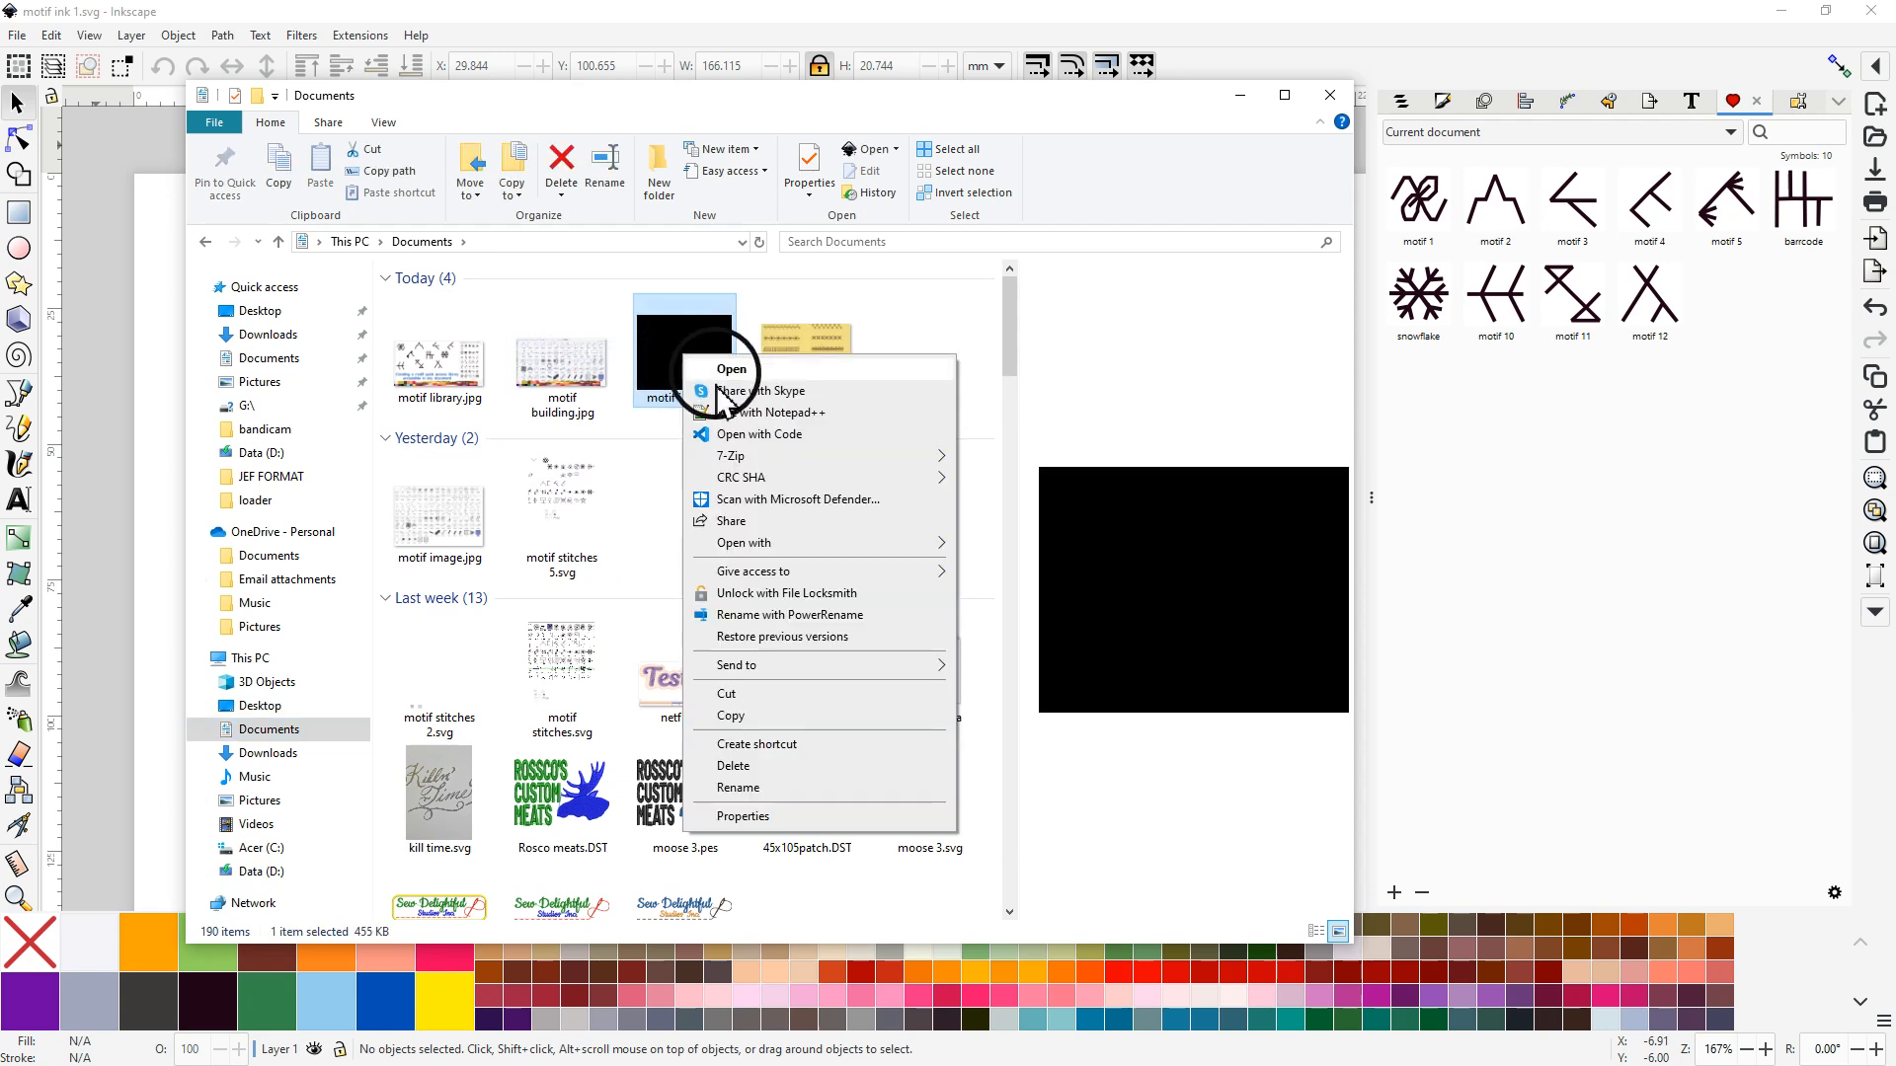
left_click(731, 718)
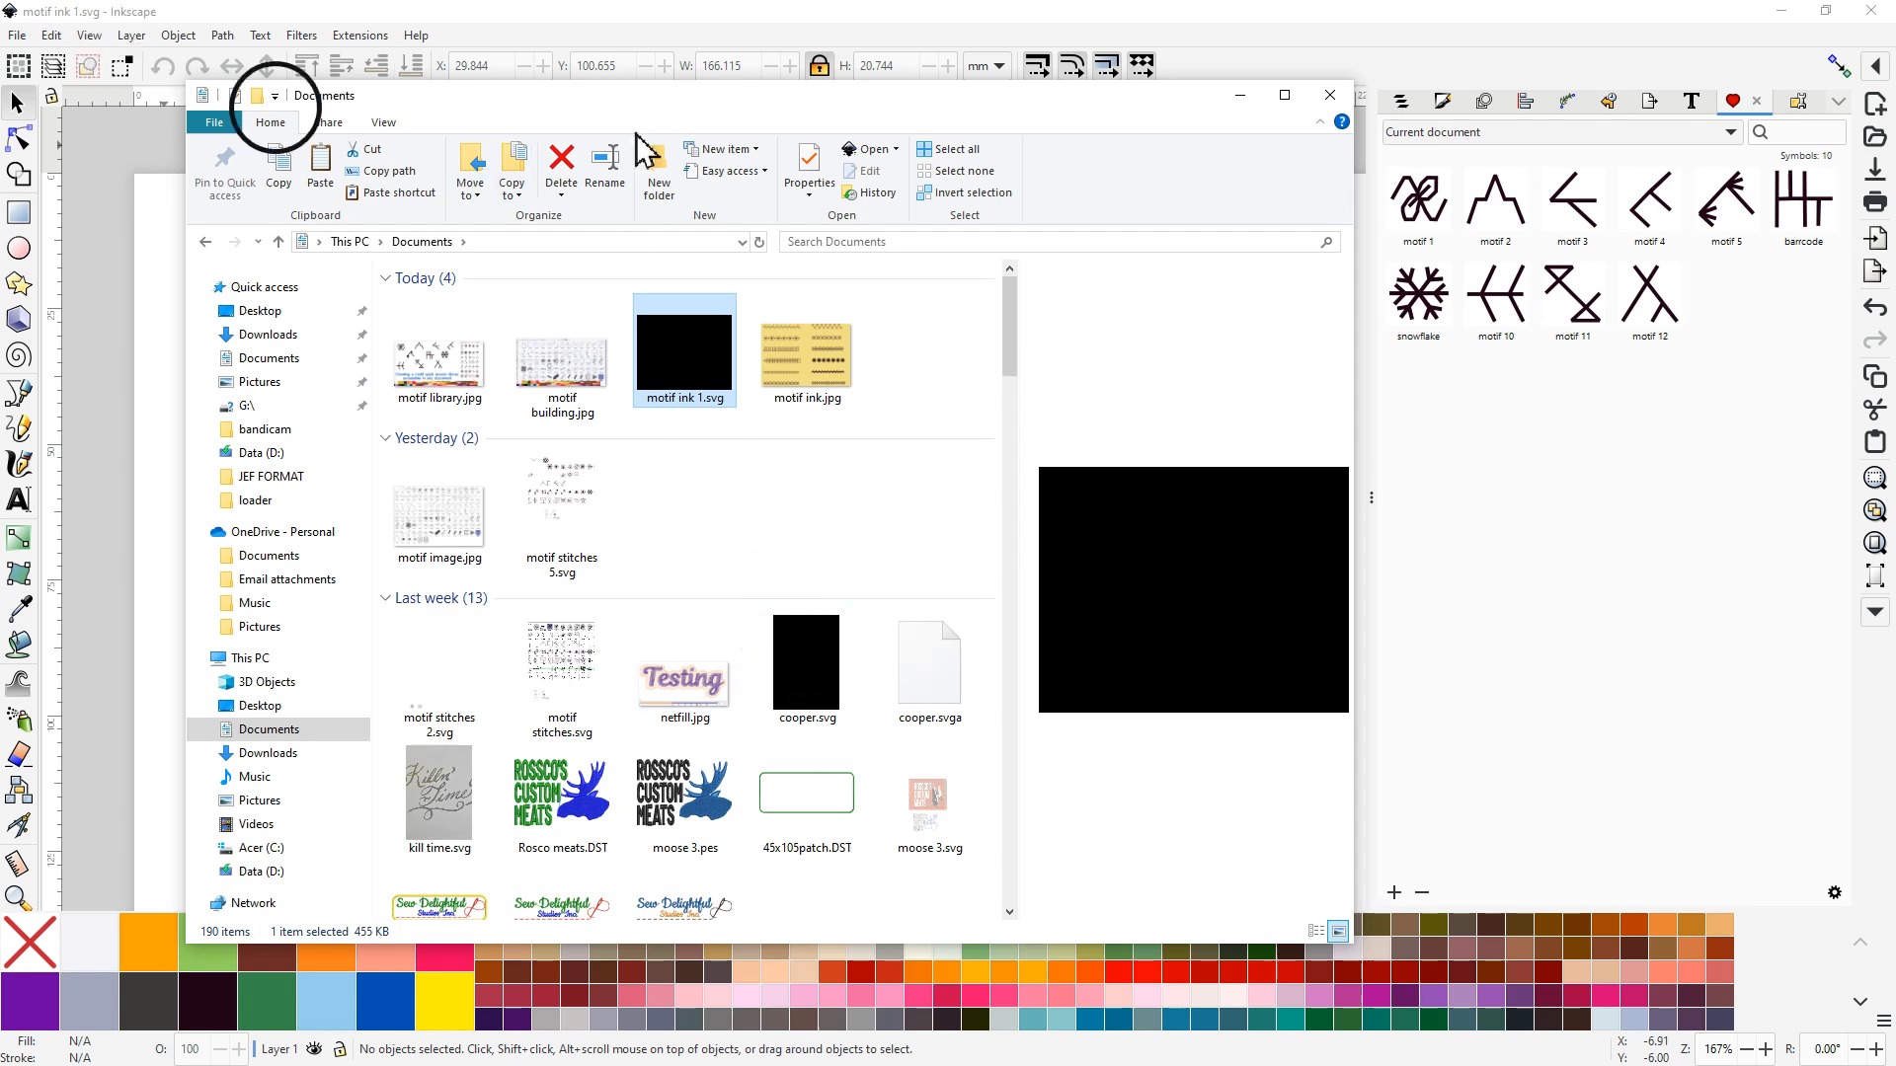
left_click(1330, 95)
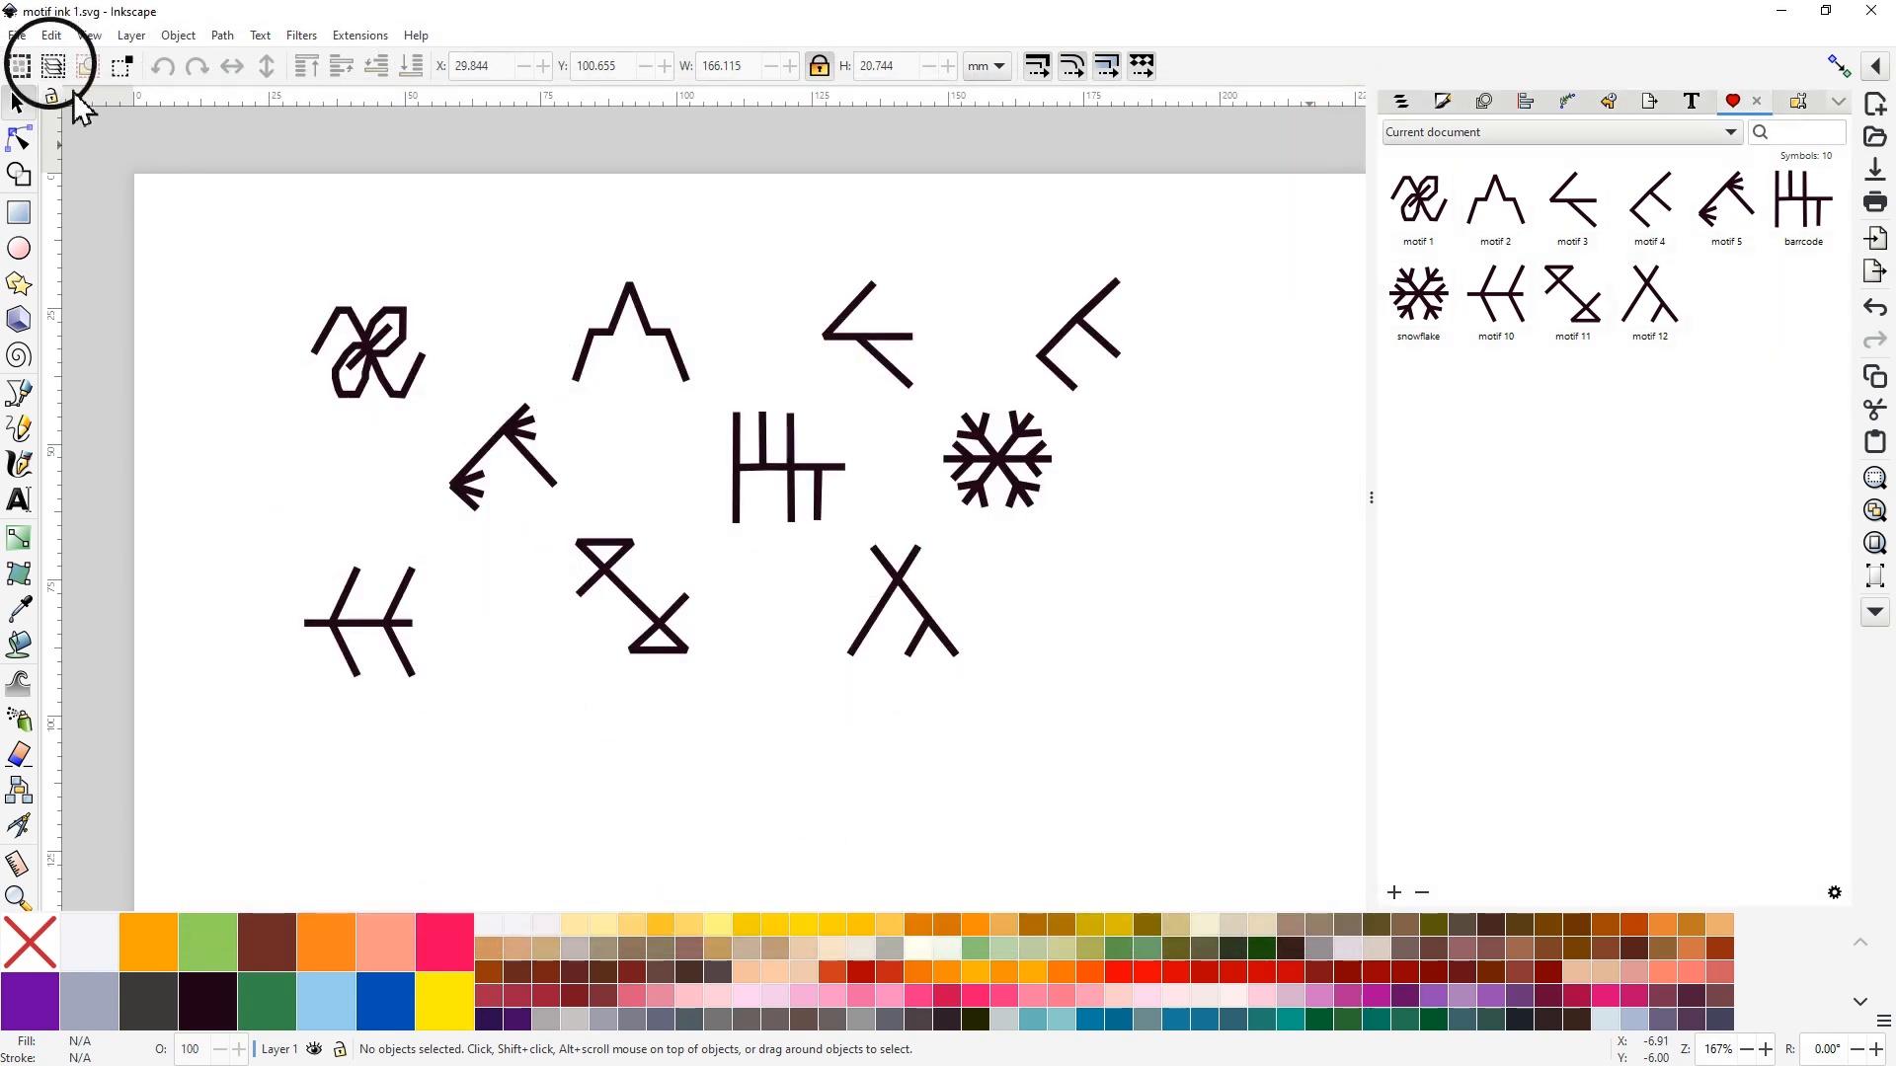
Step: Open the user symbols folder from the System section of the Inkscape preferences
left_click(50, 37)
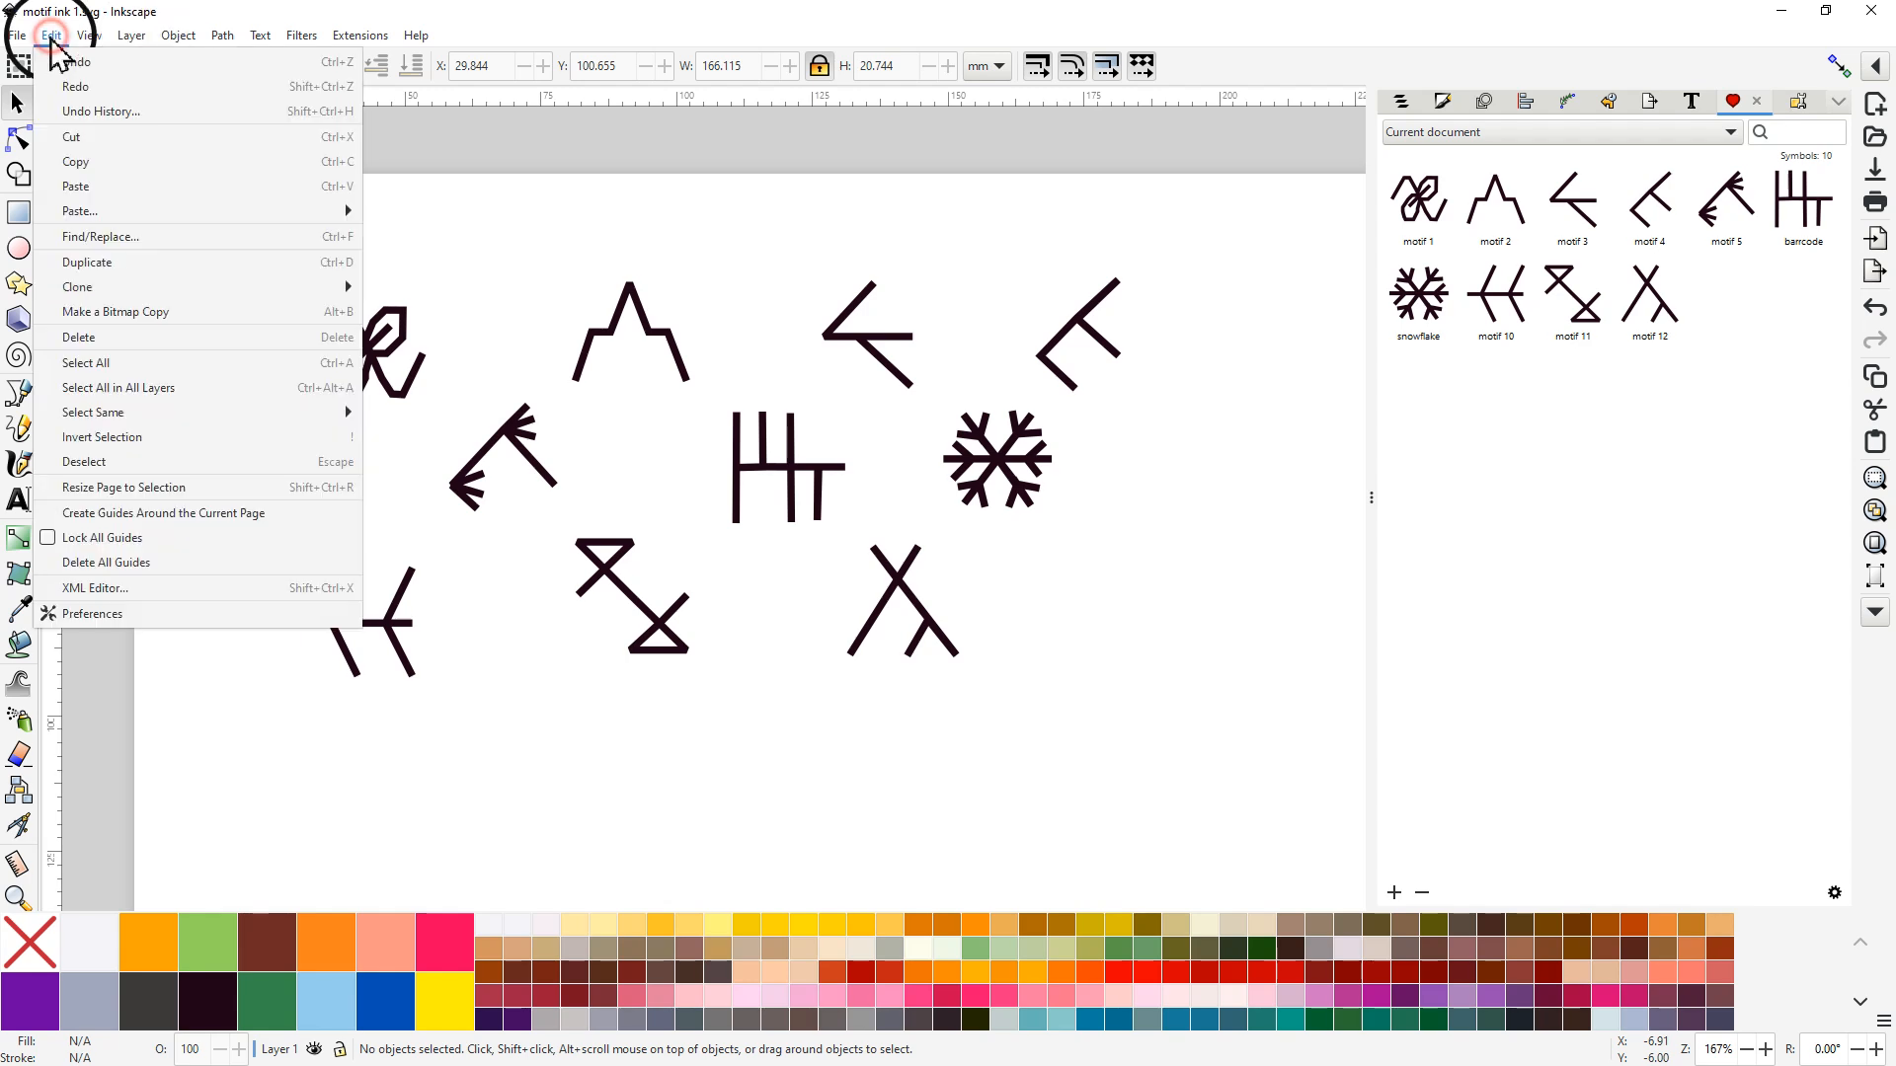
left_click(82, 616)
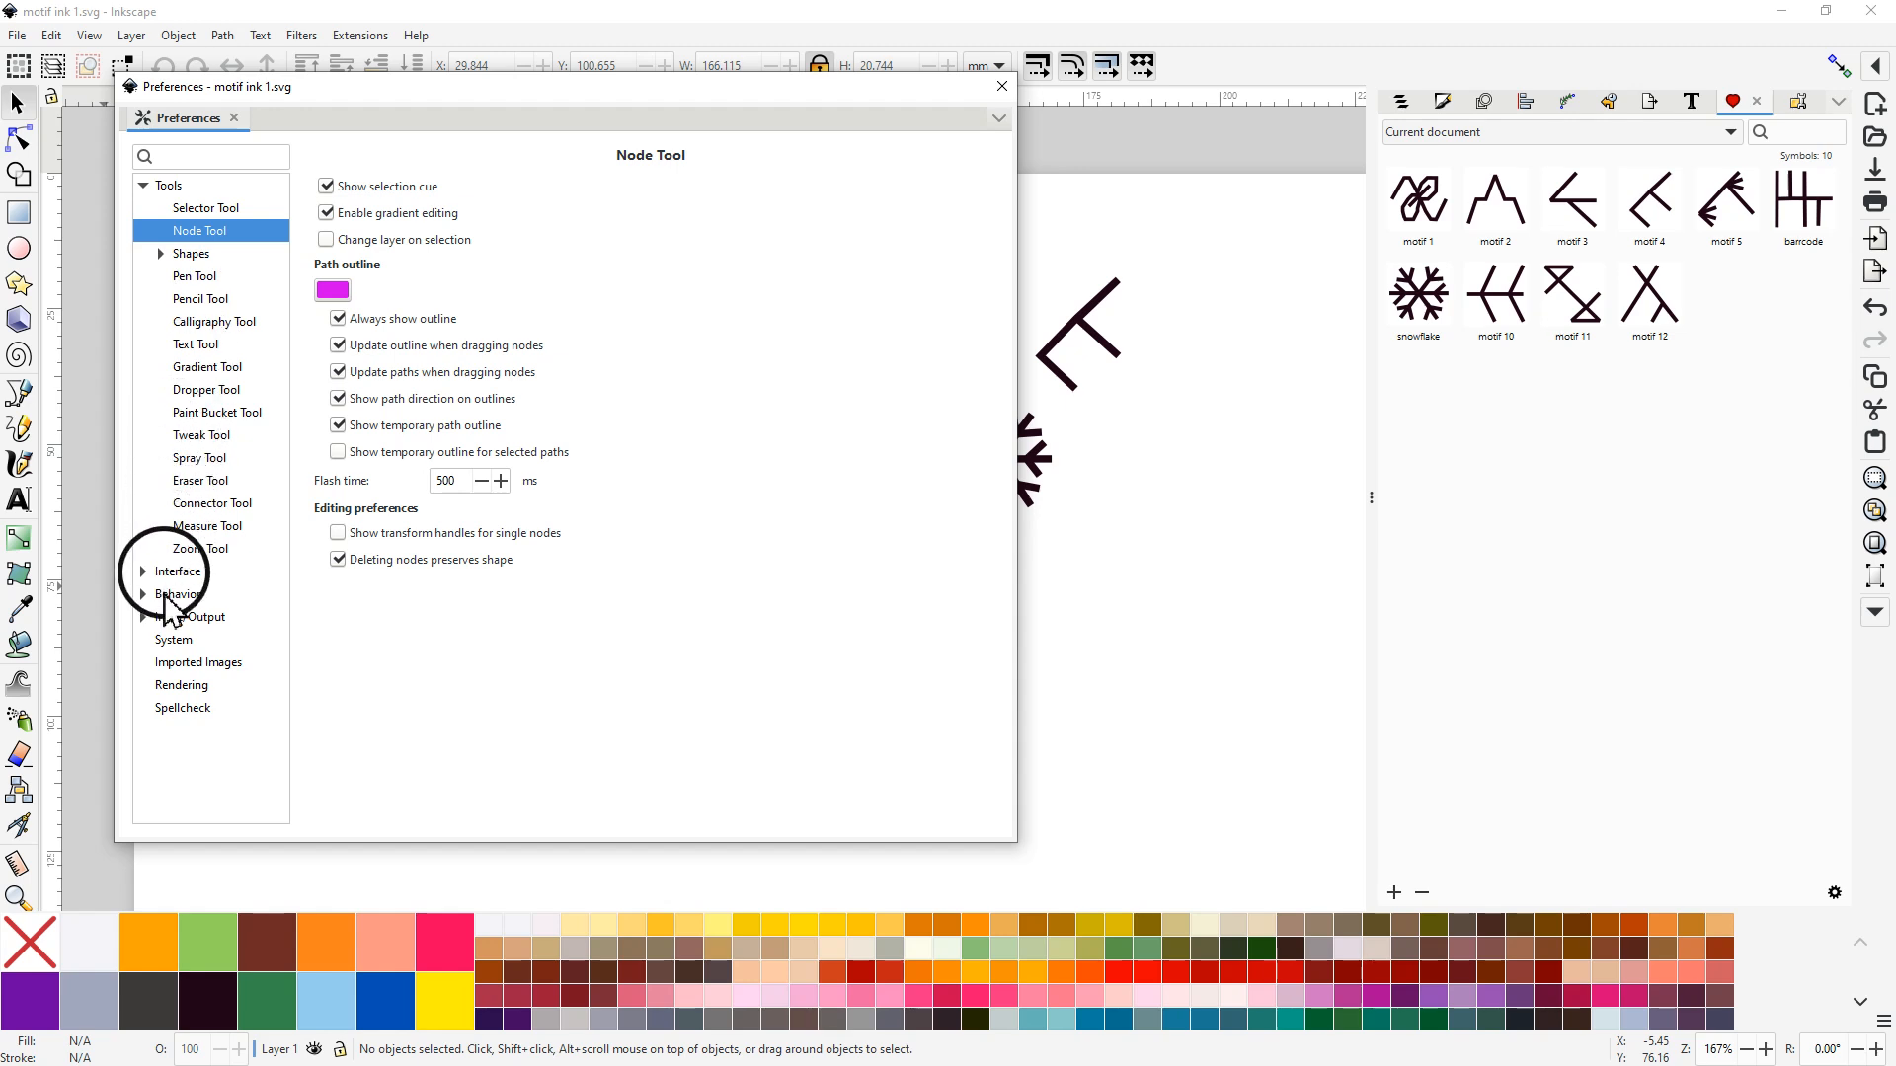
left_click(173, 641)
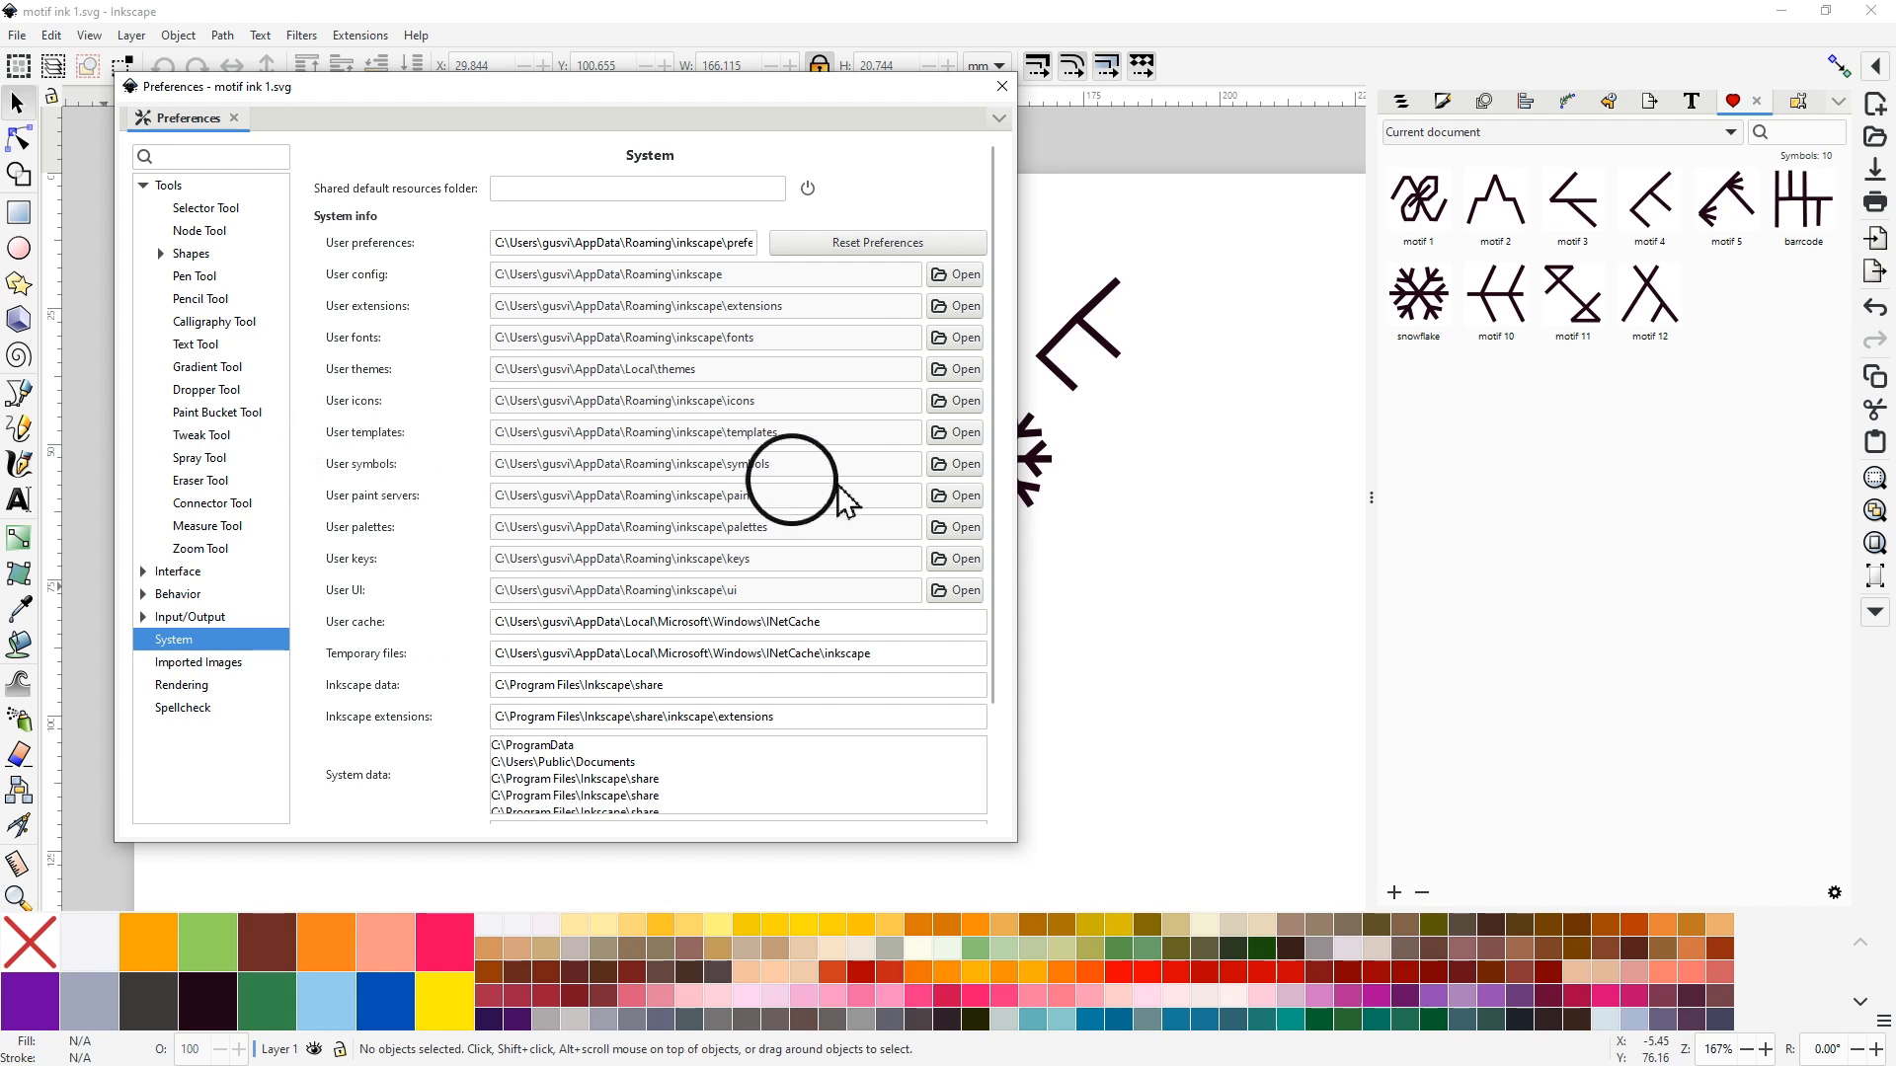
left_click(960, 464)
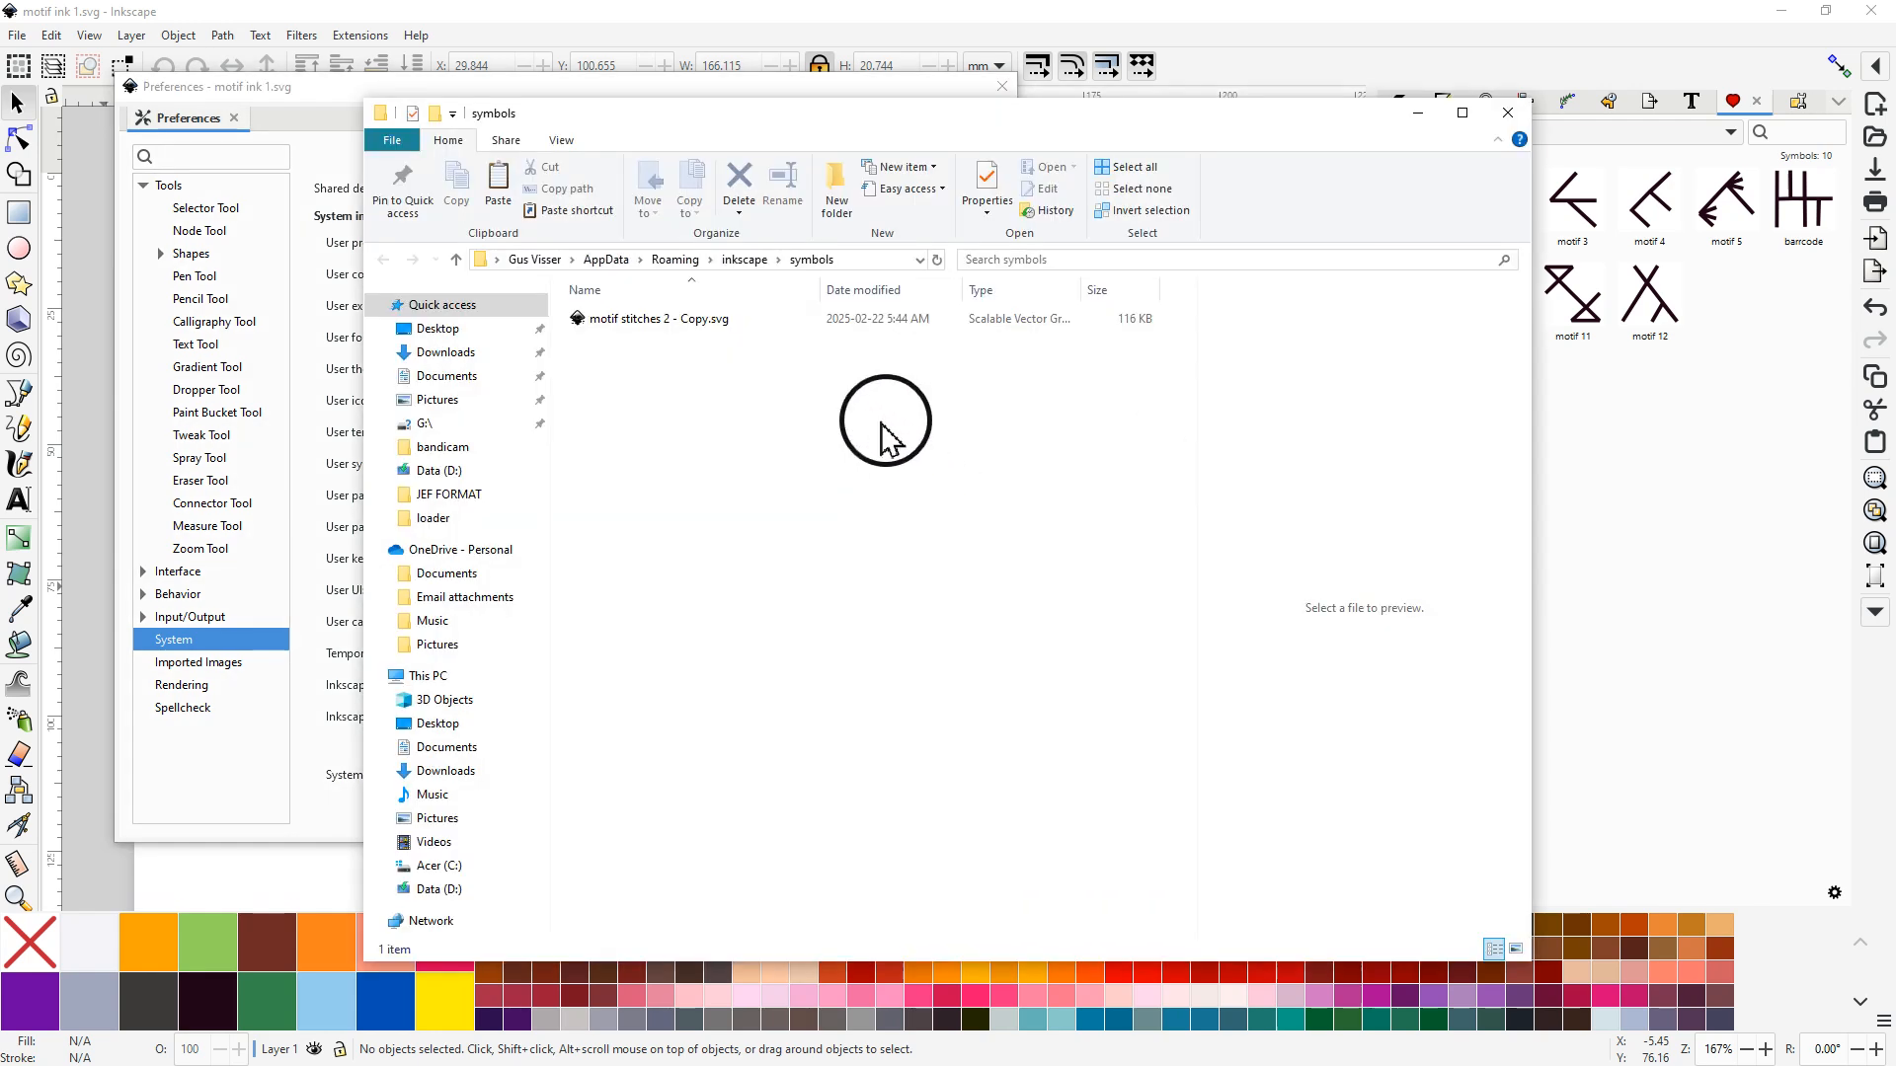
Step: Paste the copied motif ink 1.svg into the symbols folder, and close the folder and the preferences
left_click(642, 414)
right_click(645, 411)
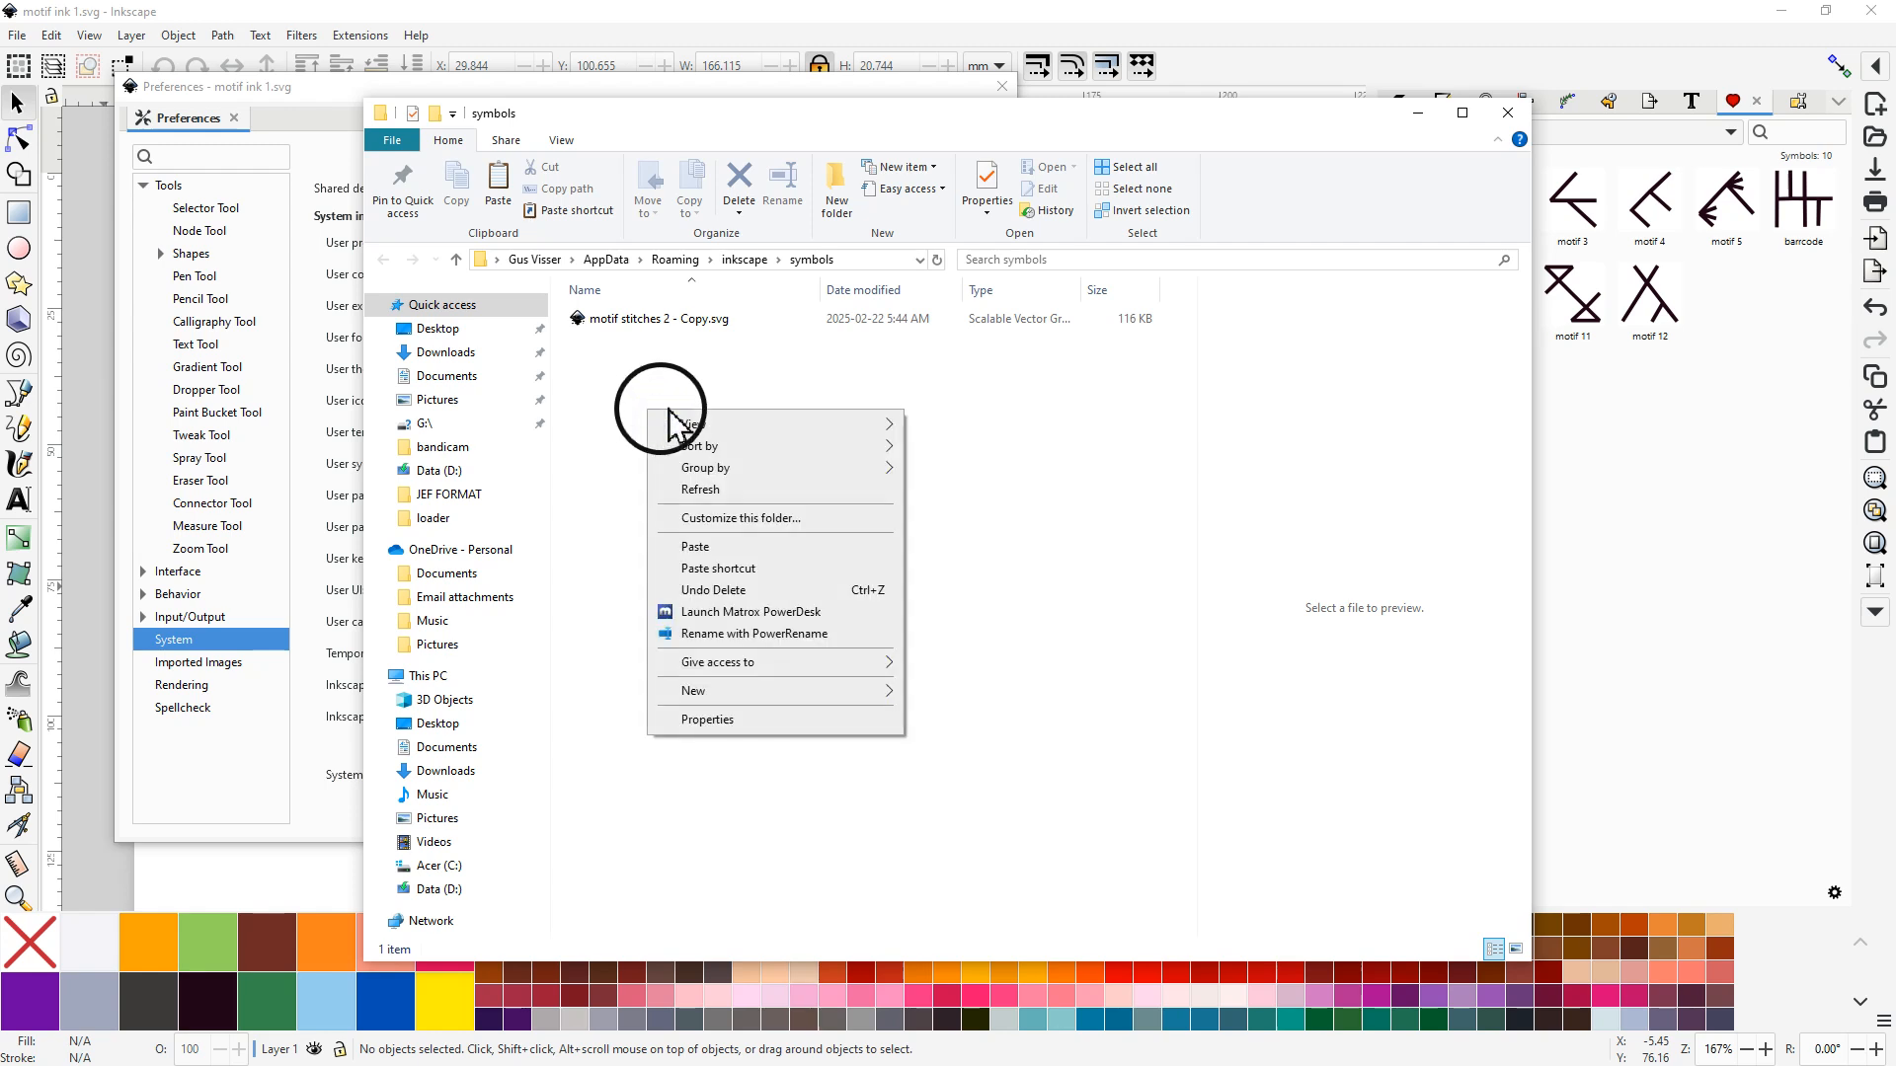
left_click(700, 549)
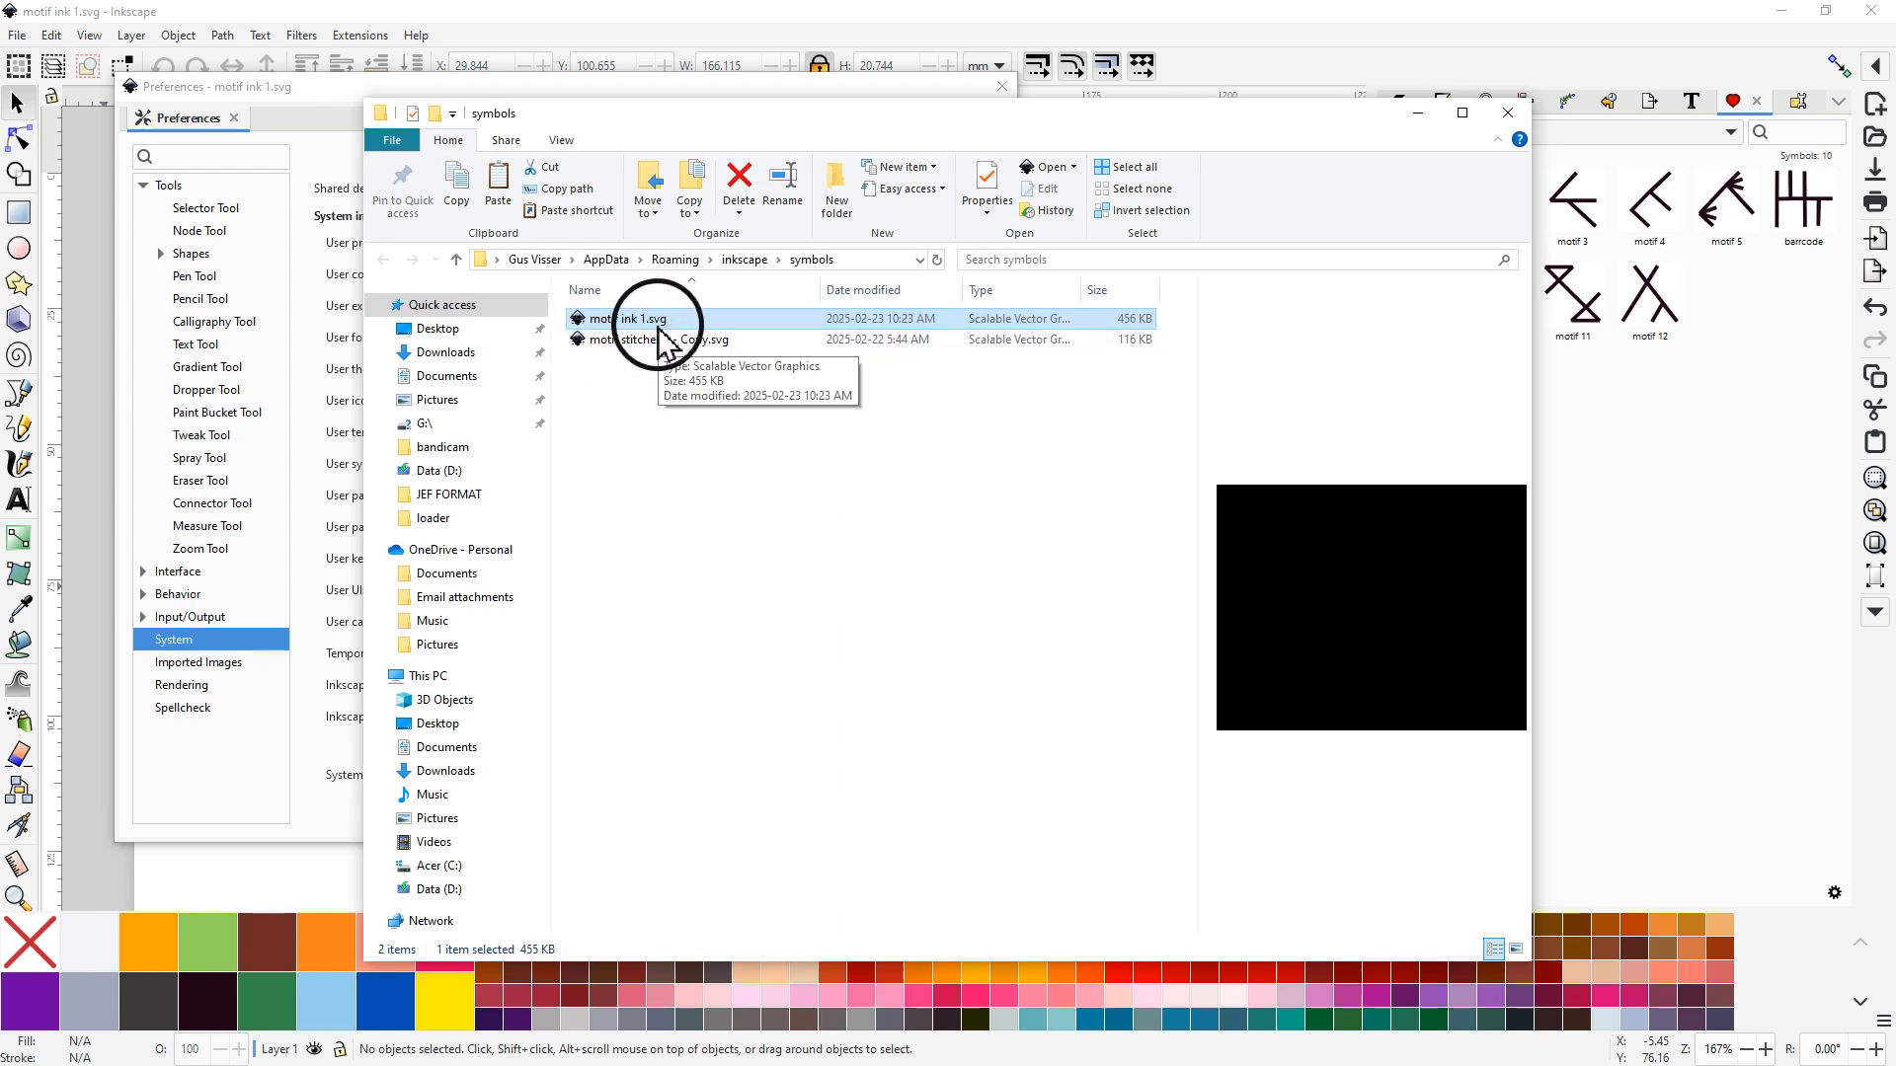
left_click(1512, 117)
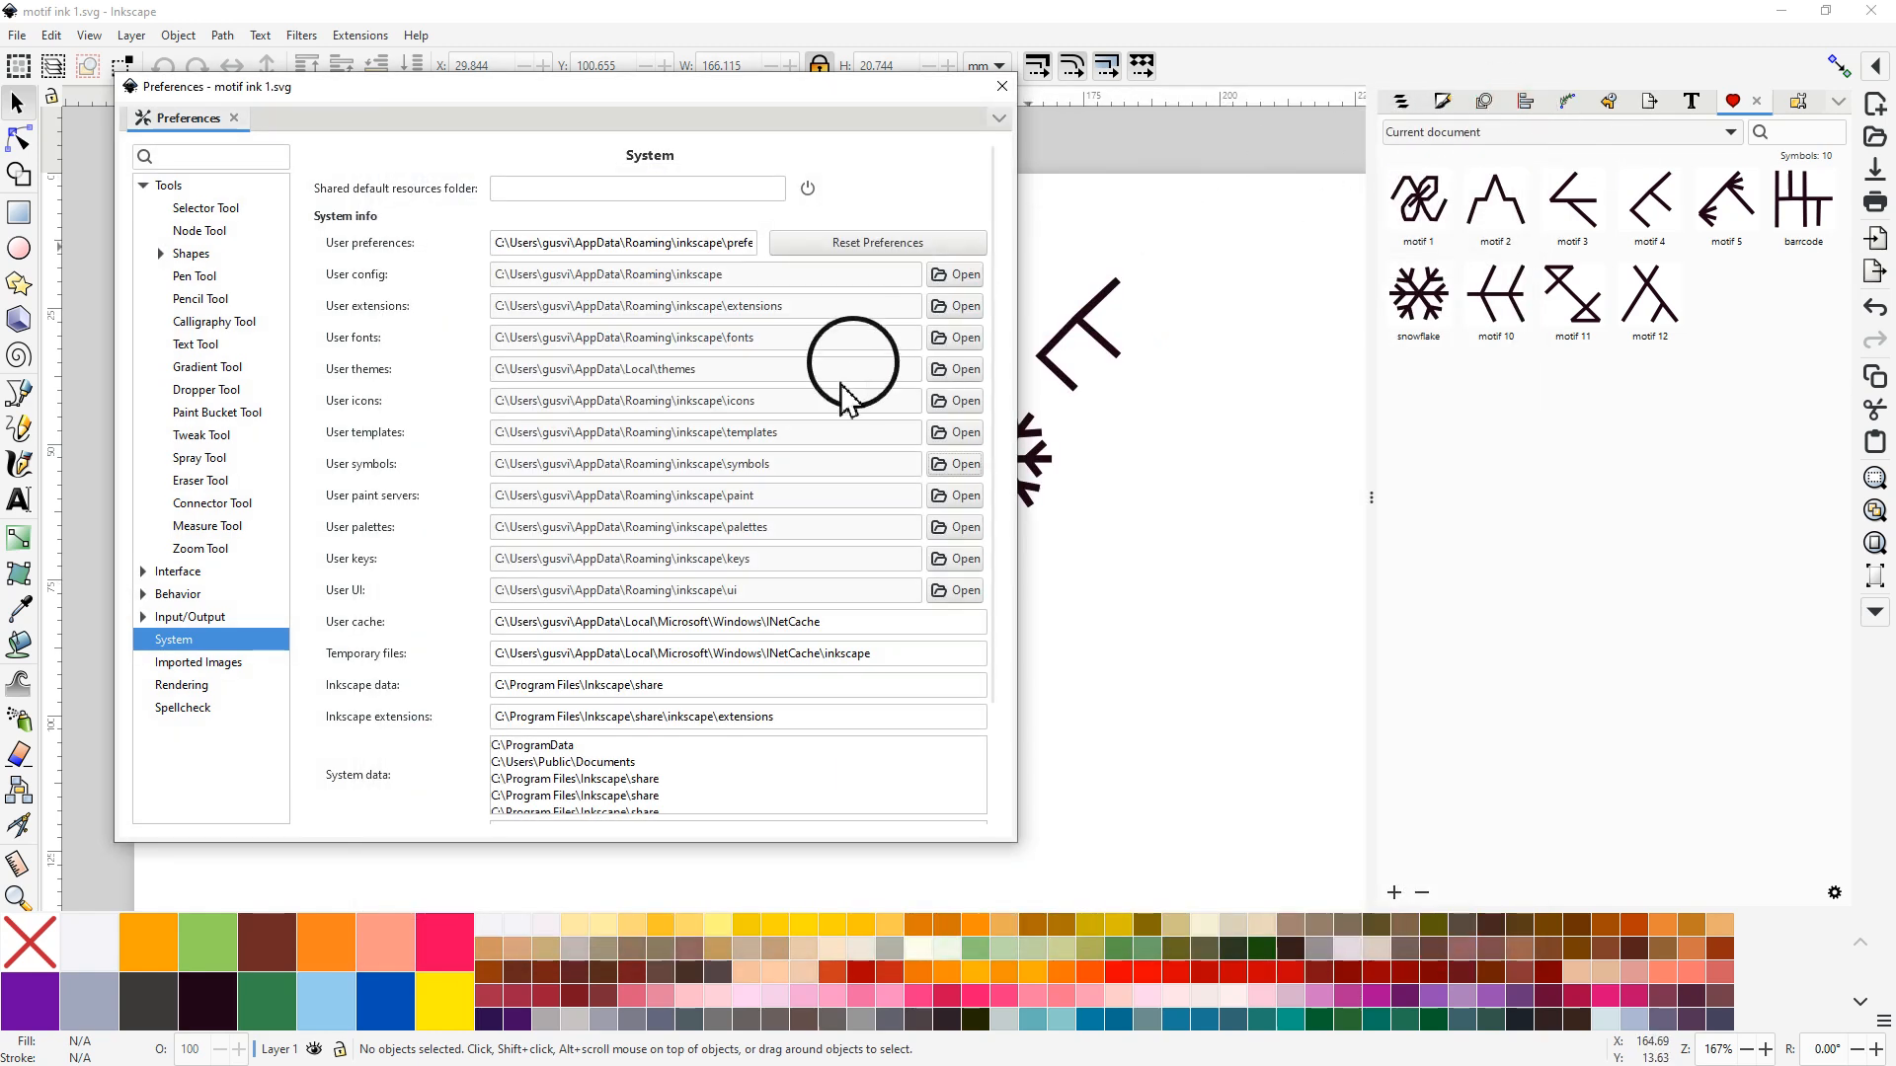
left_click(1001, 89)
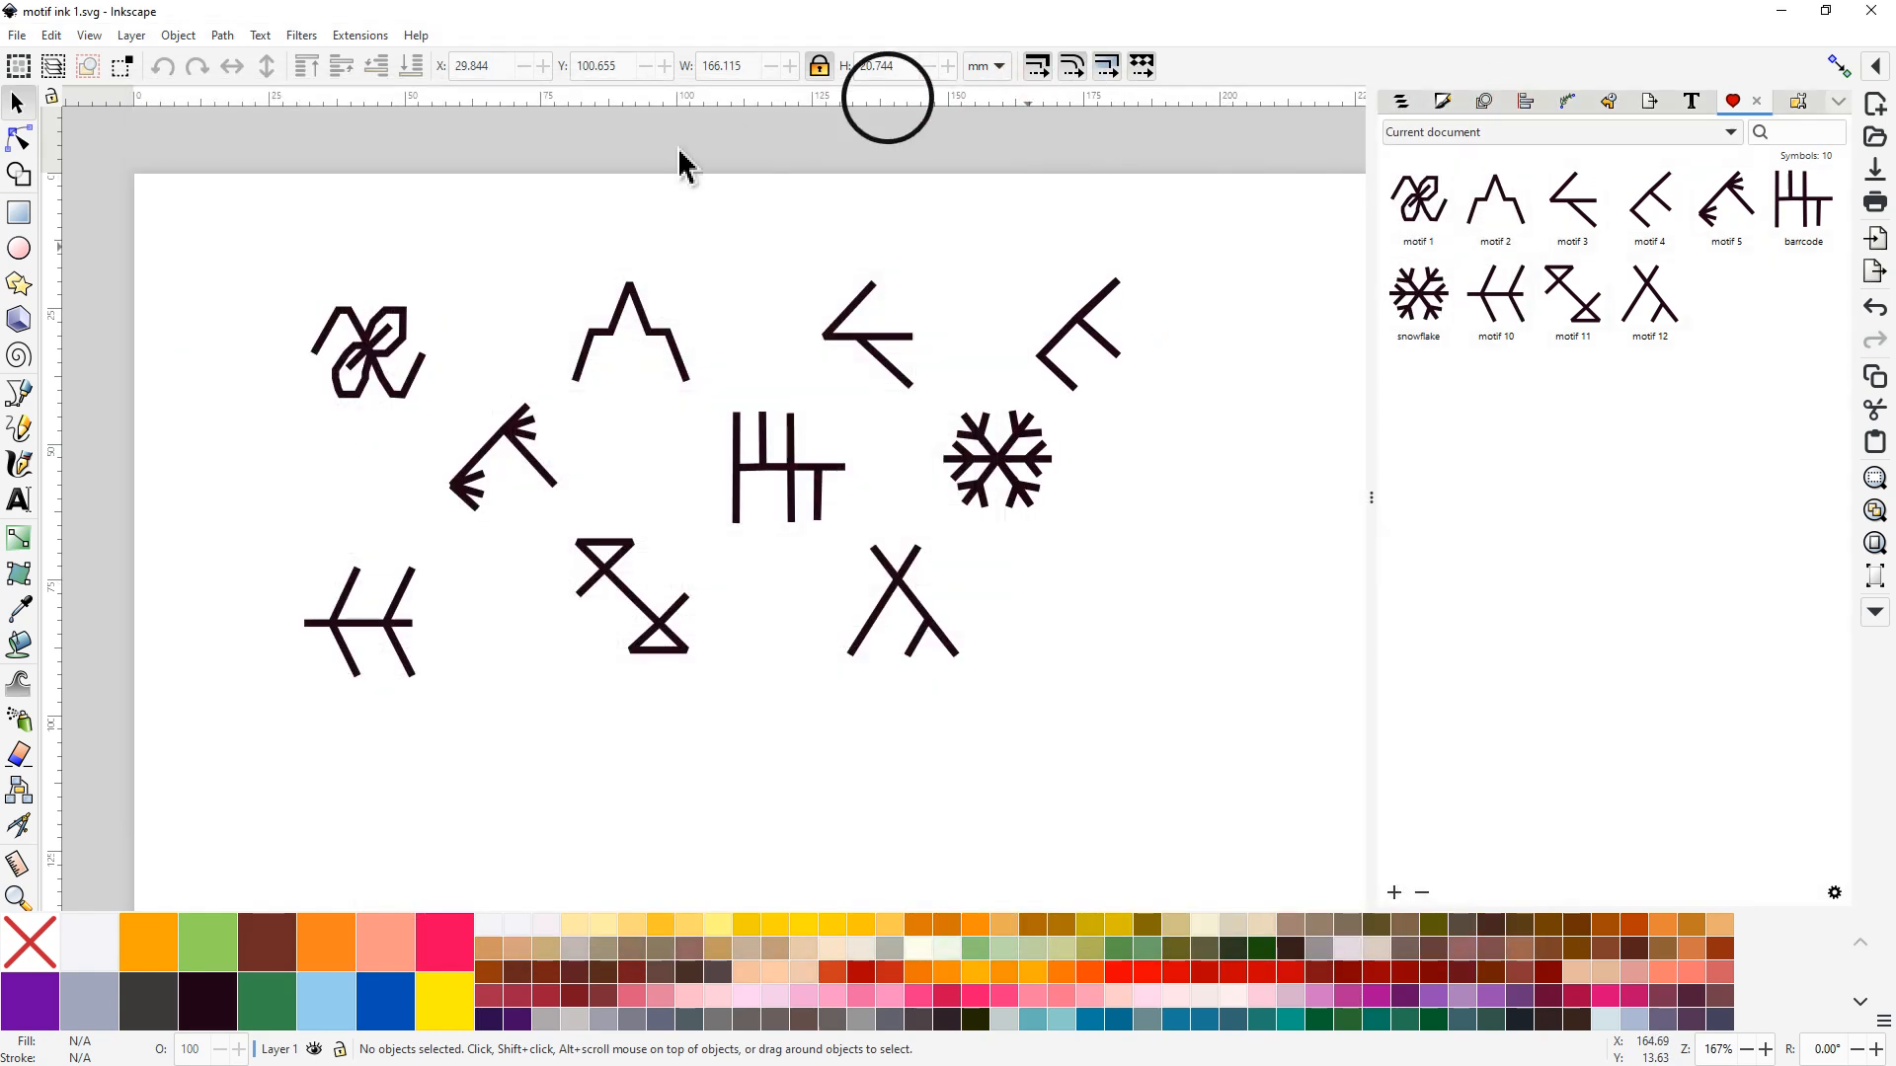
left_click_drag(1428, 351, 441, 490)
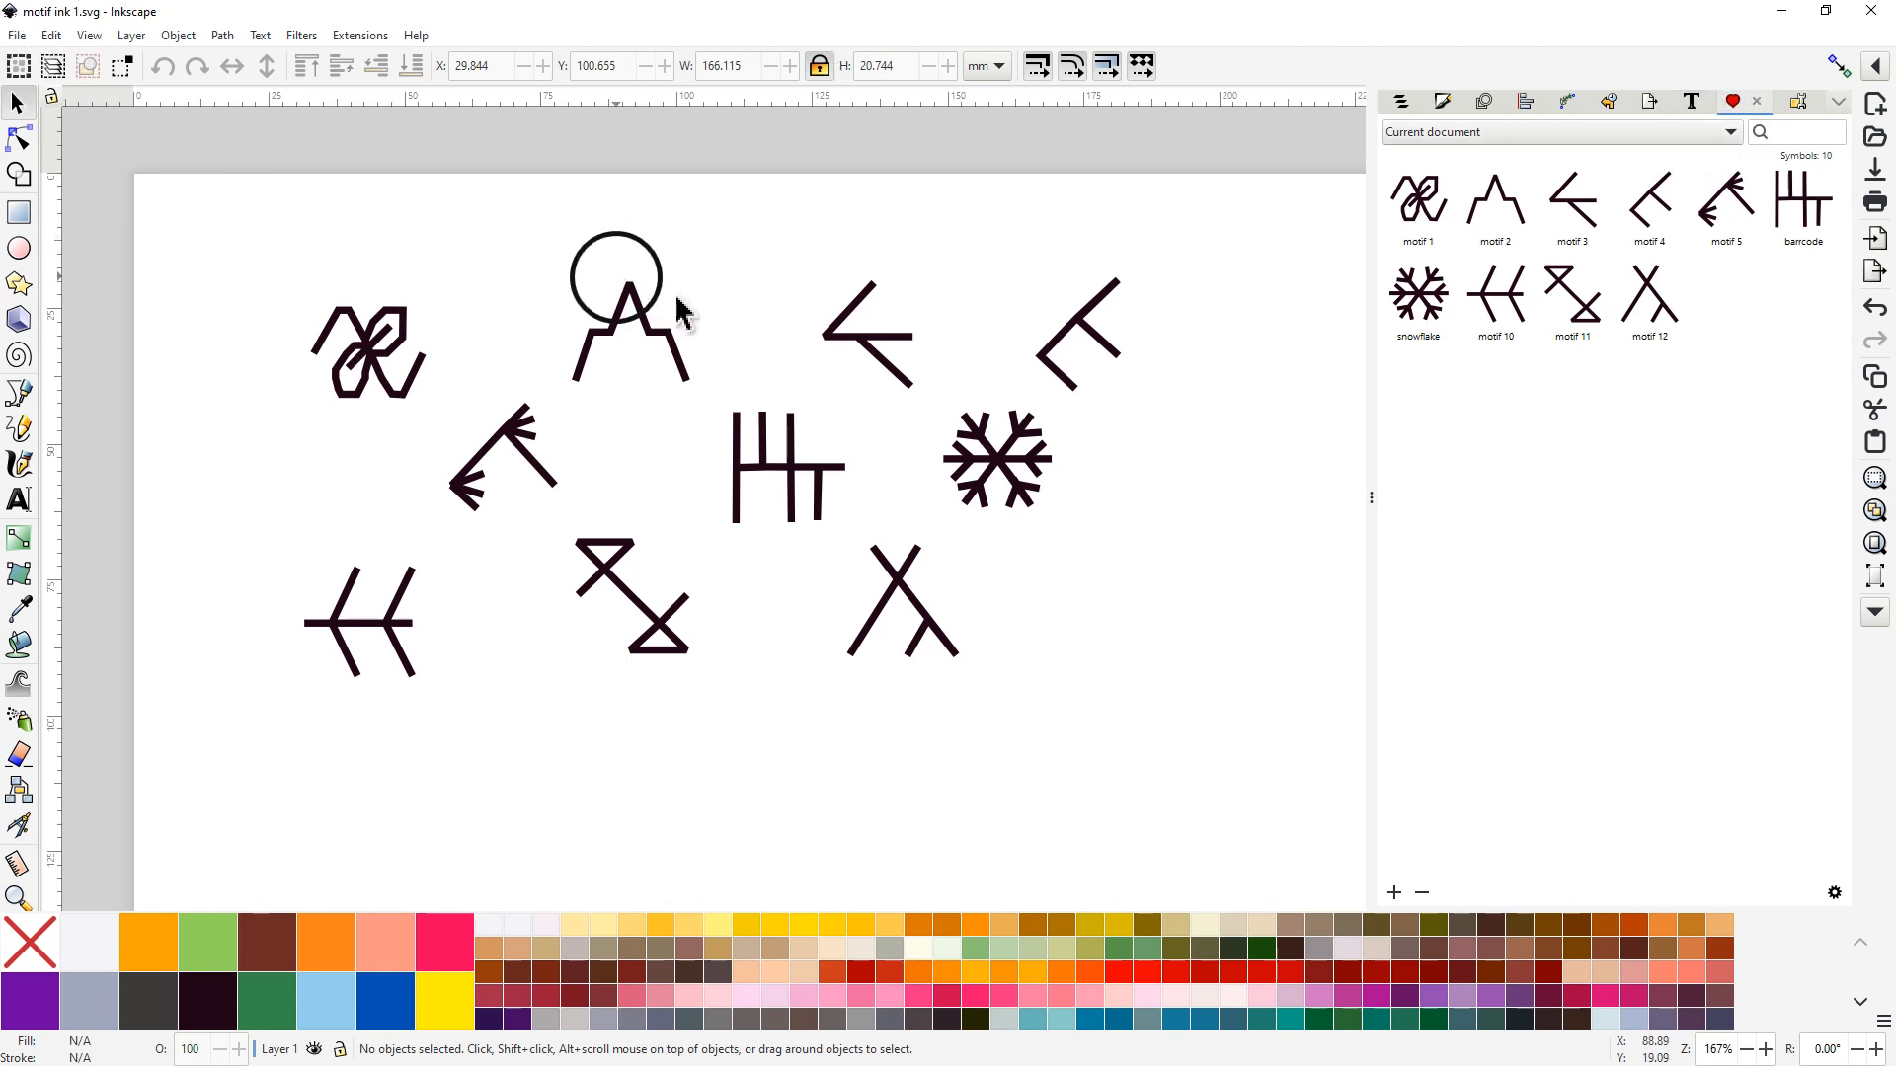
Step: Create a new blank document and narrow its docked dialog area to widen the canvas
left_click(17, 37)
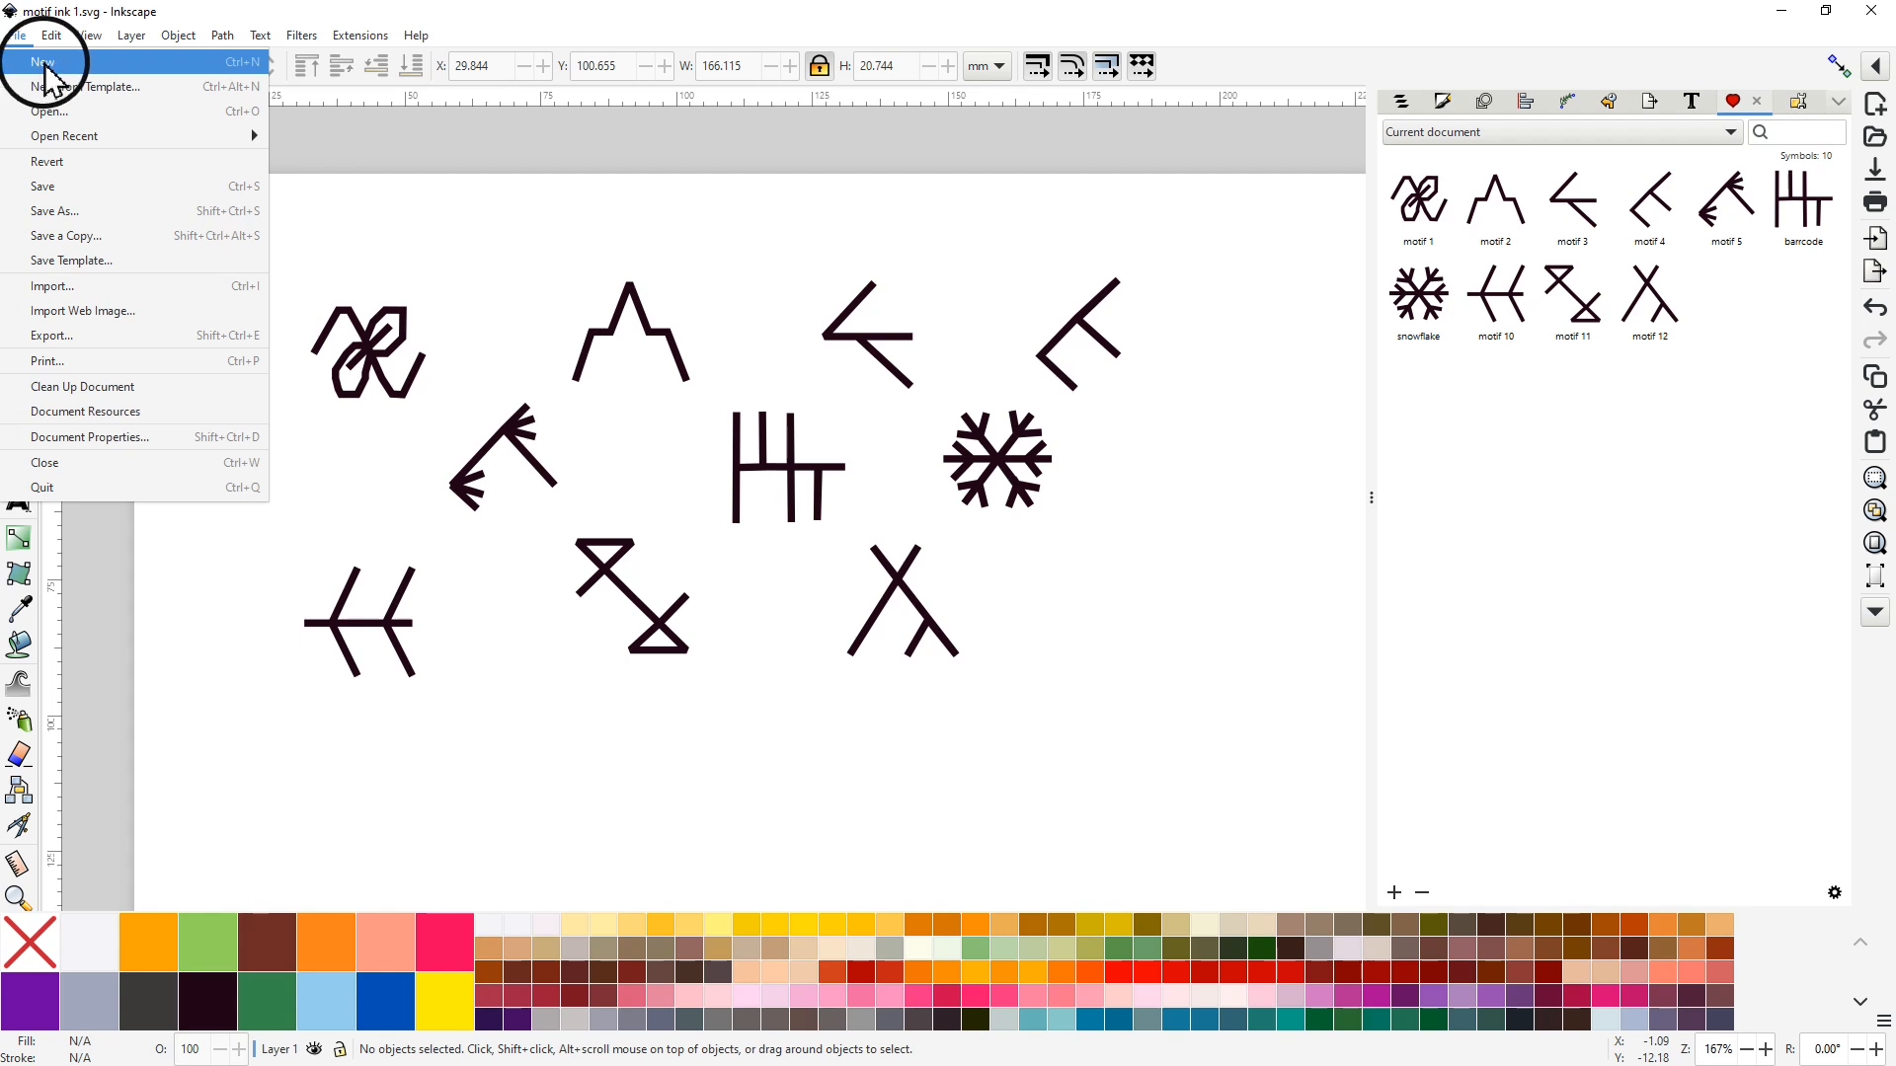
left_click(43, 63)
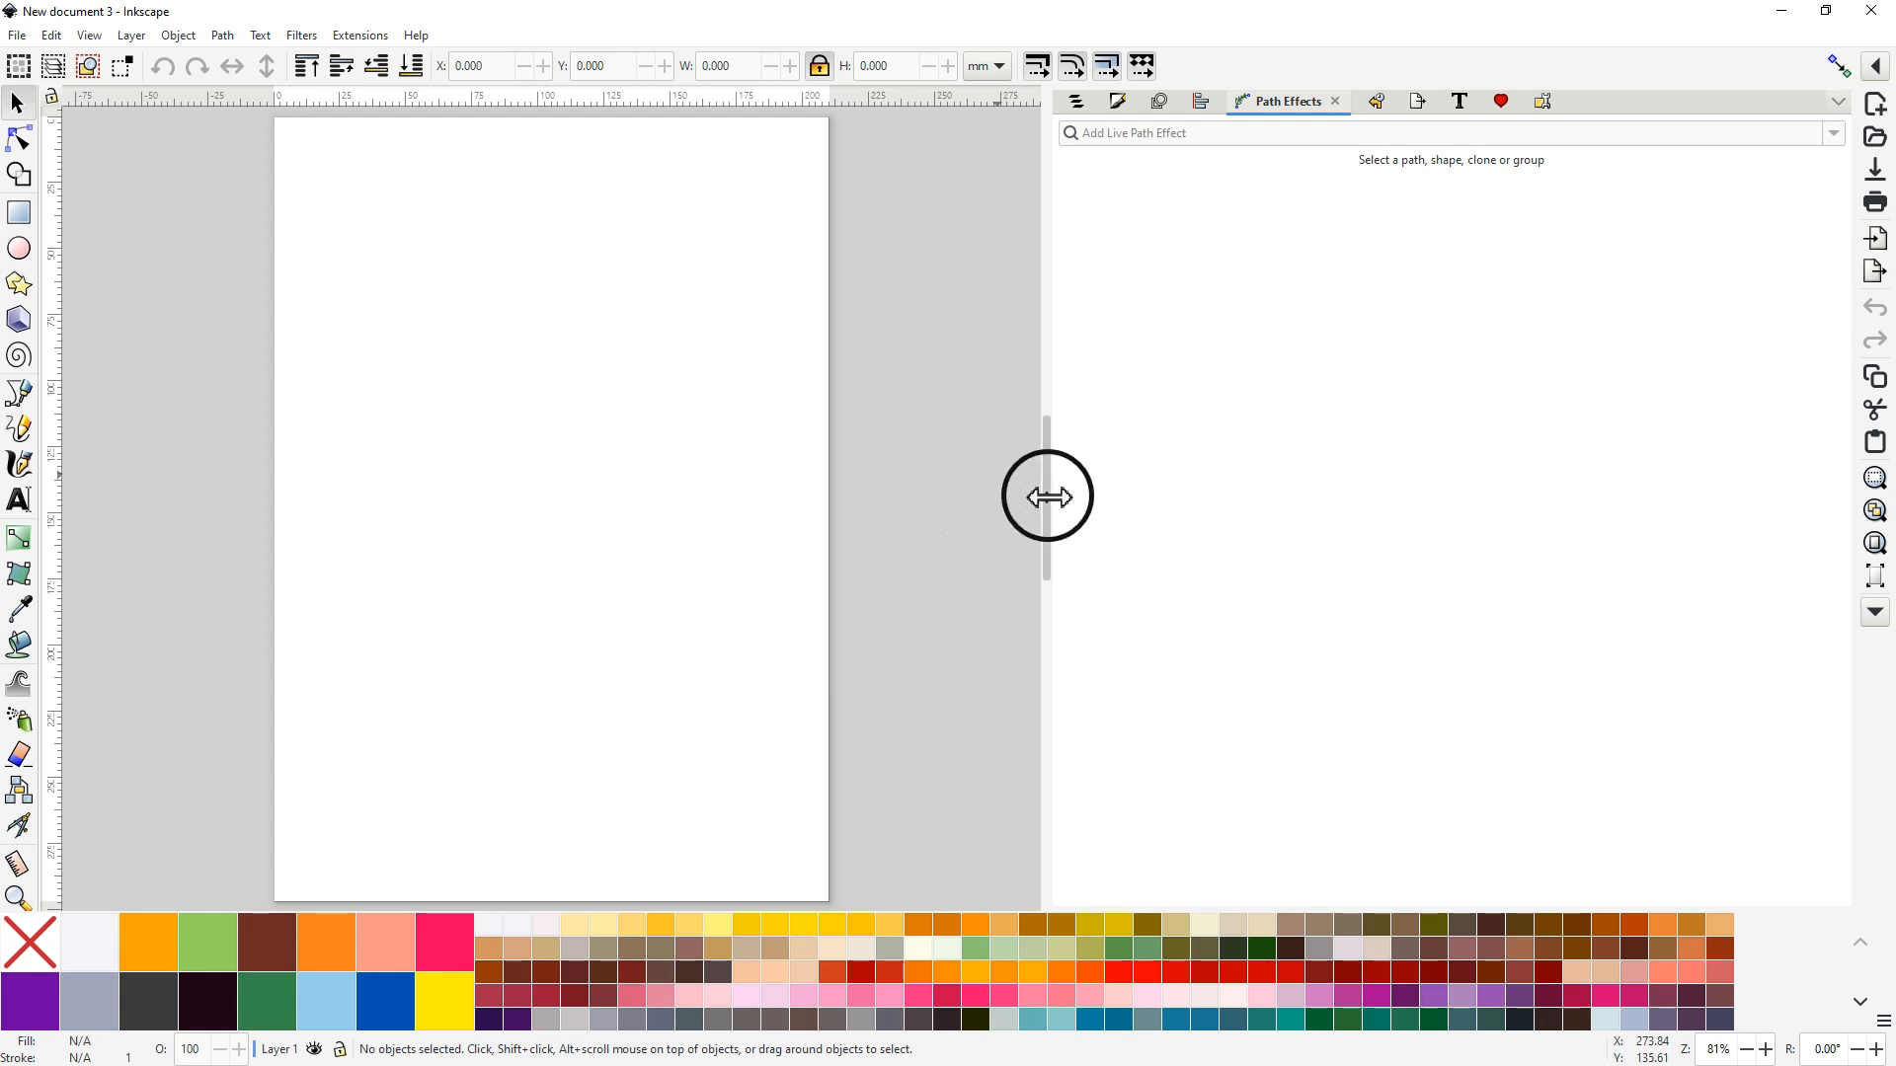
left_click_drag(1045, 496, 1413, 550)
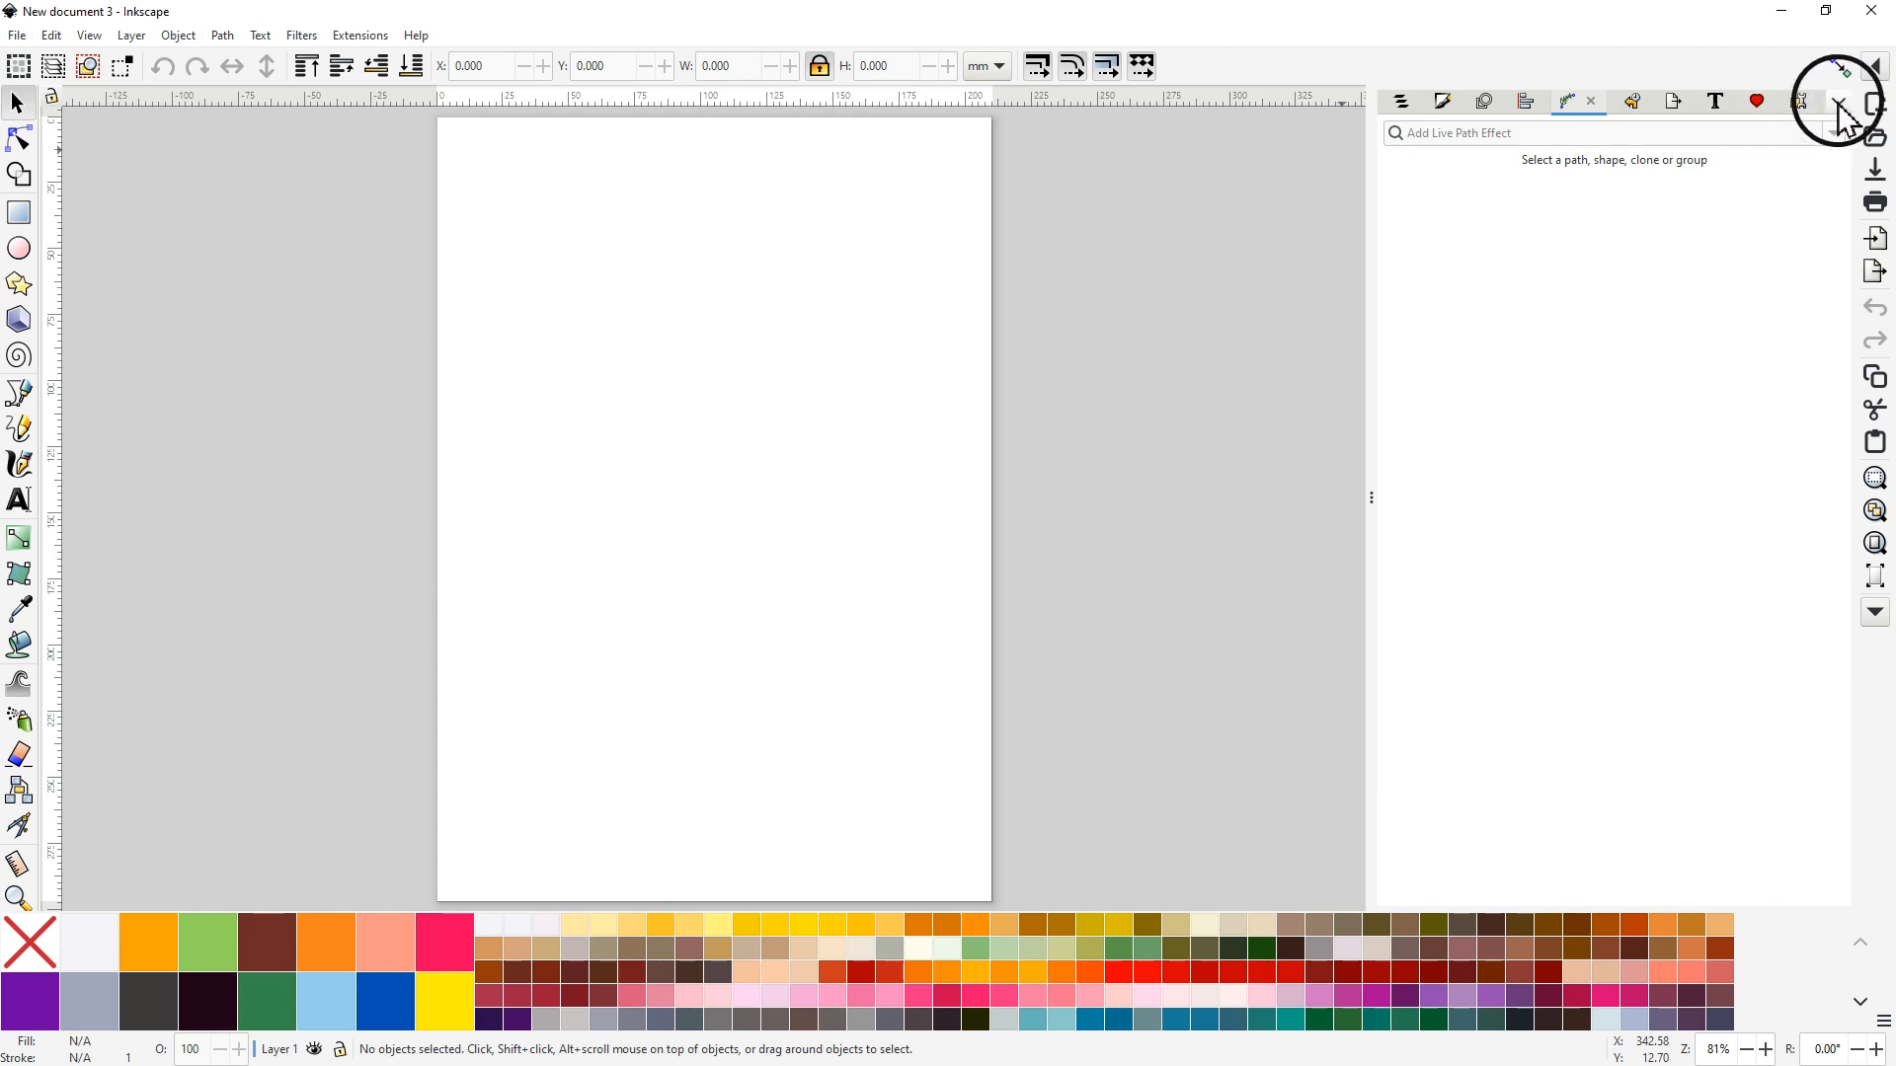
Step: Show the Symbols dialog and choose the motif ink 1 symbol set
left_click(1751, 105)
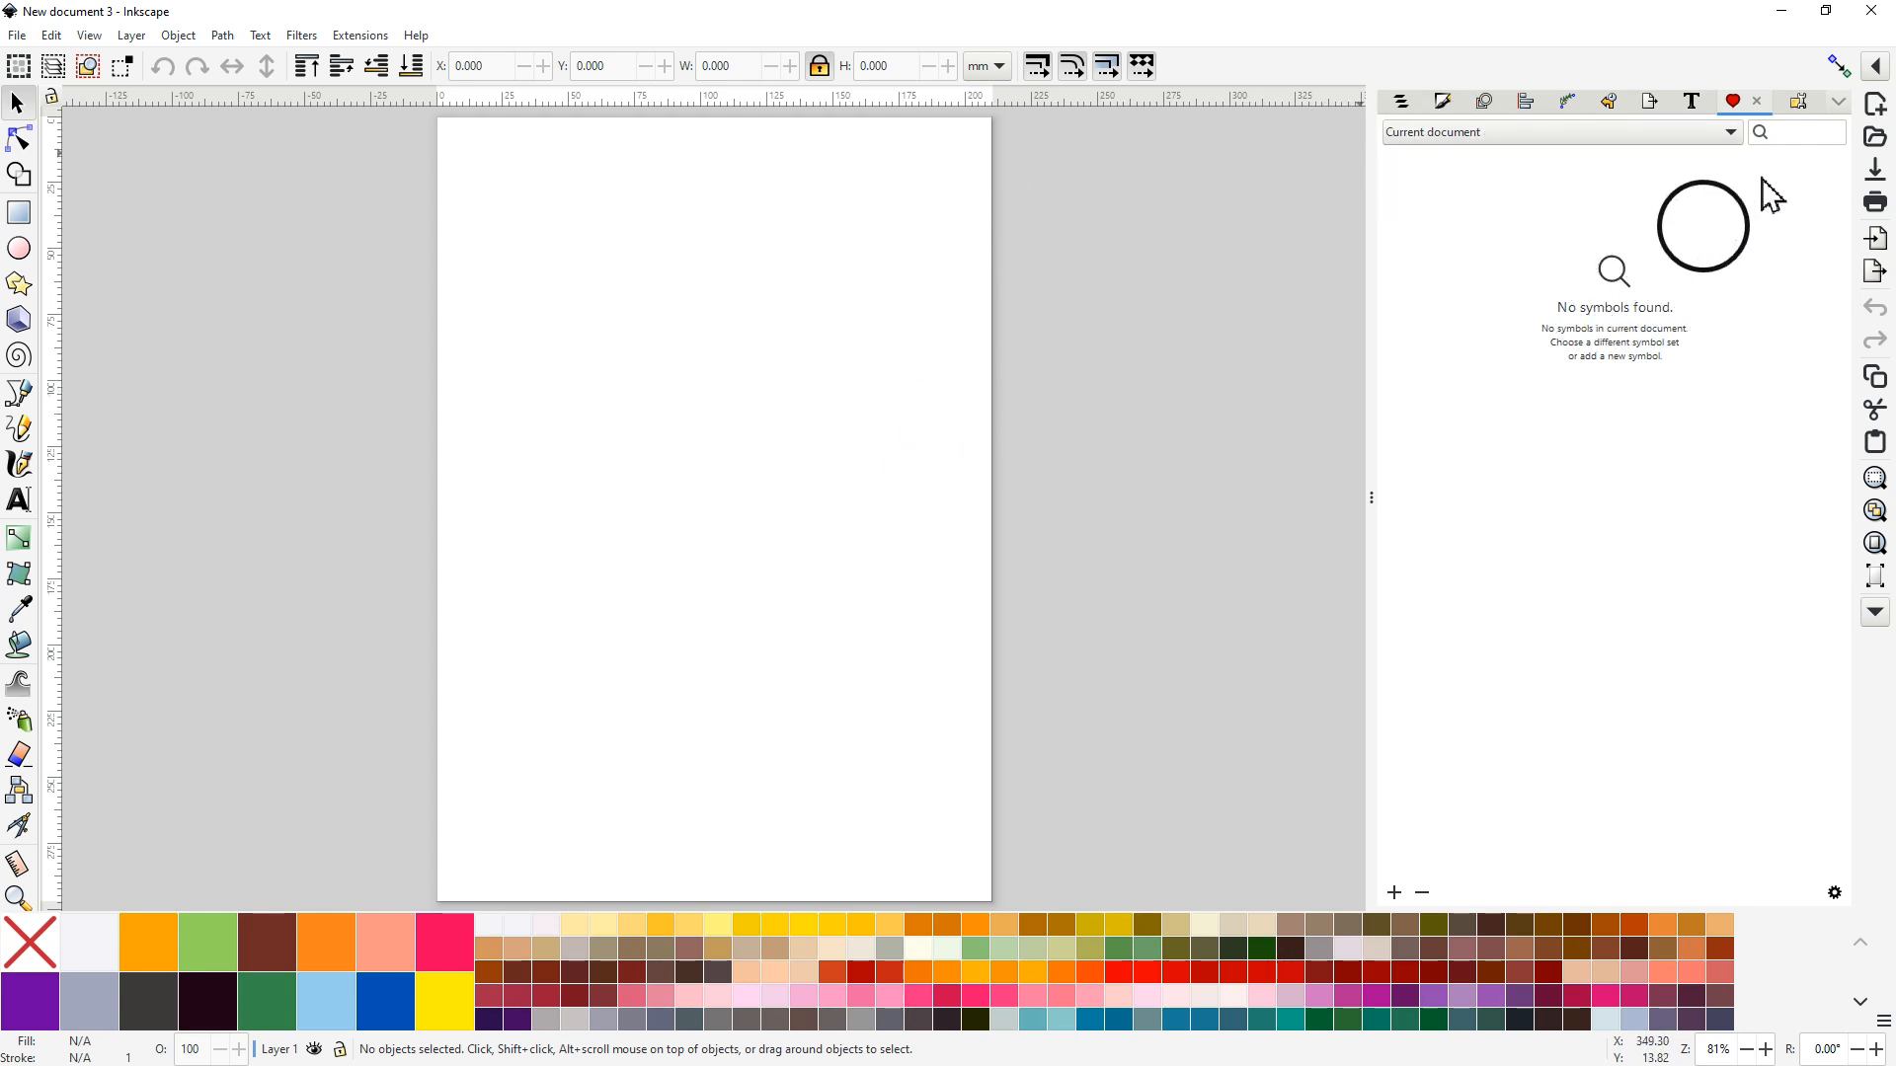
left_click(1733, 134)
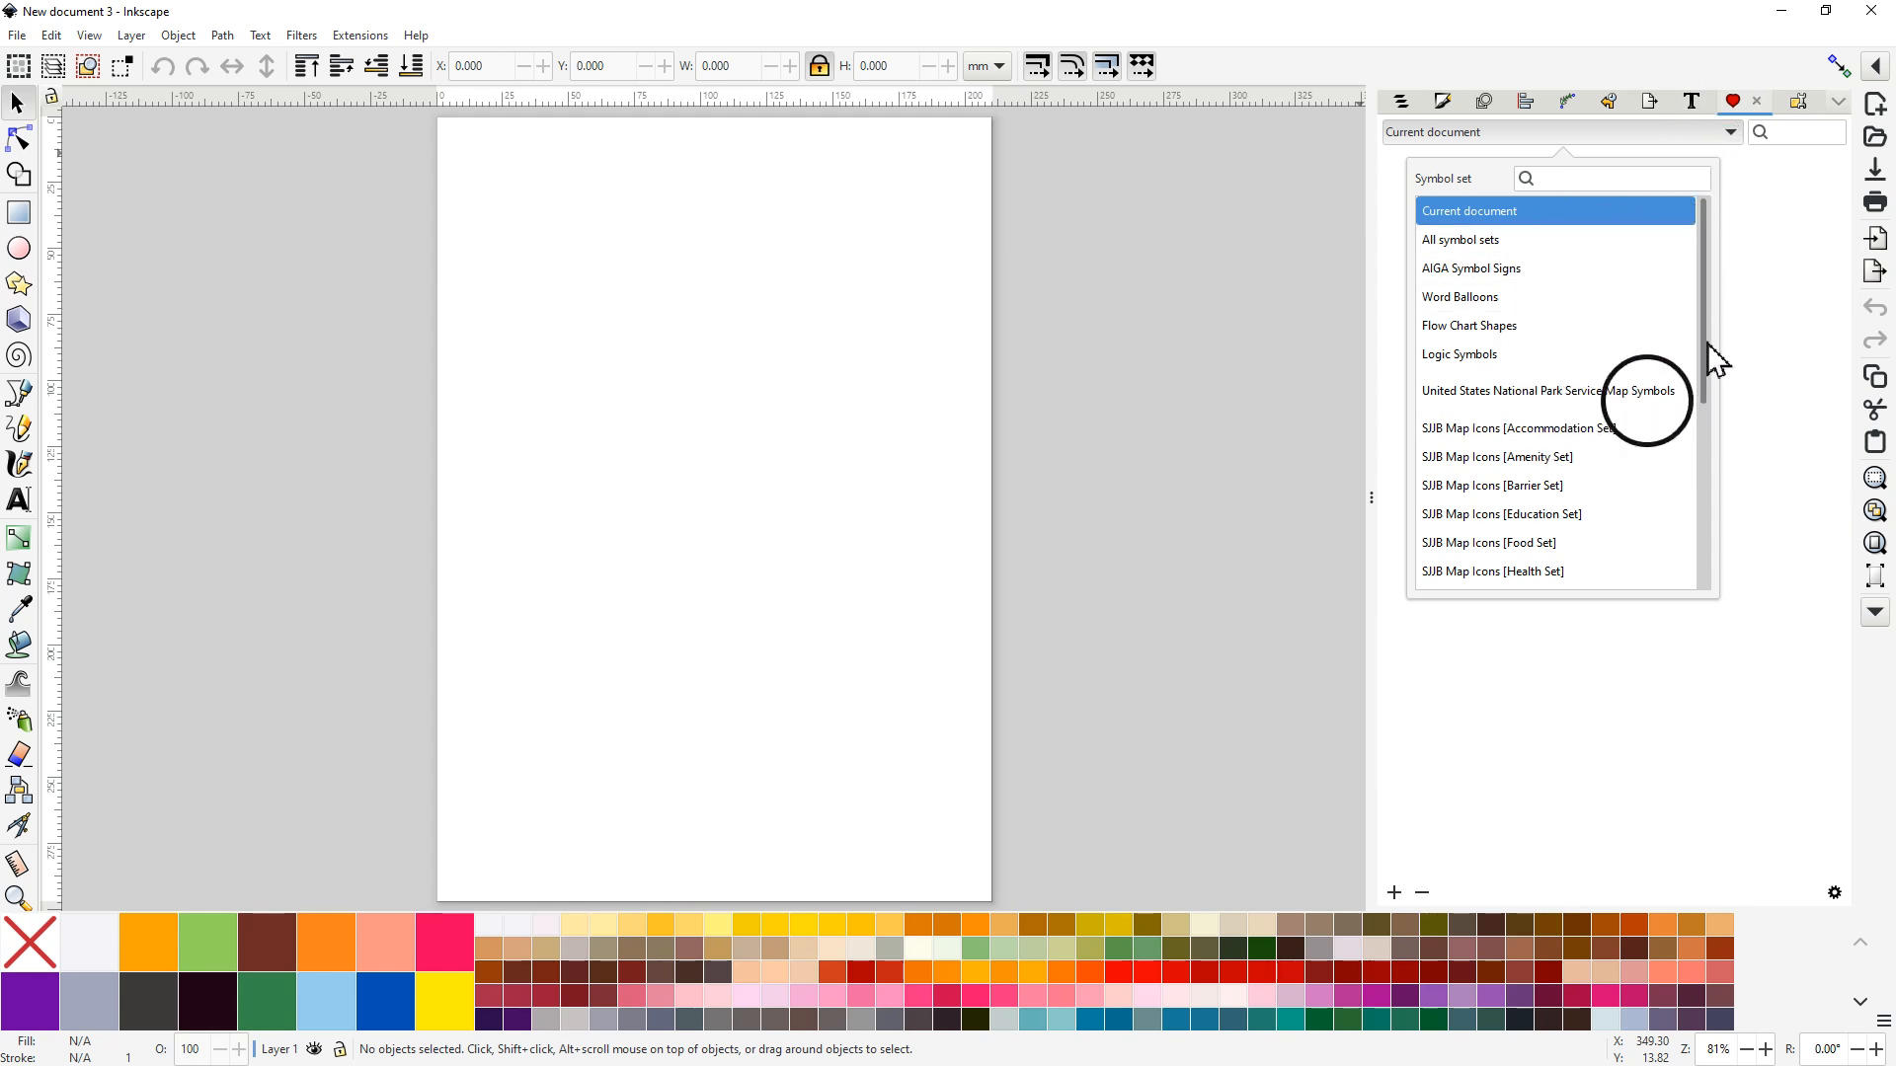
left_click_drag(1704, 389, 1705, 553)
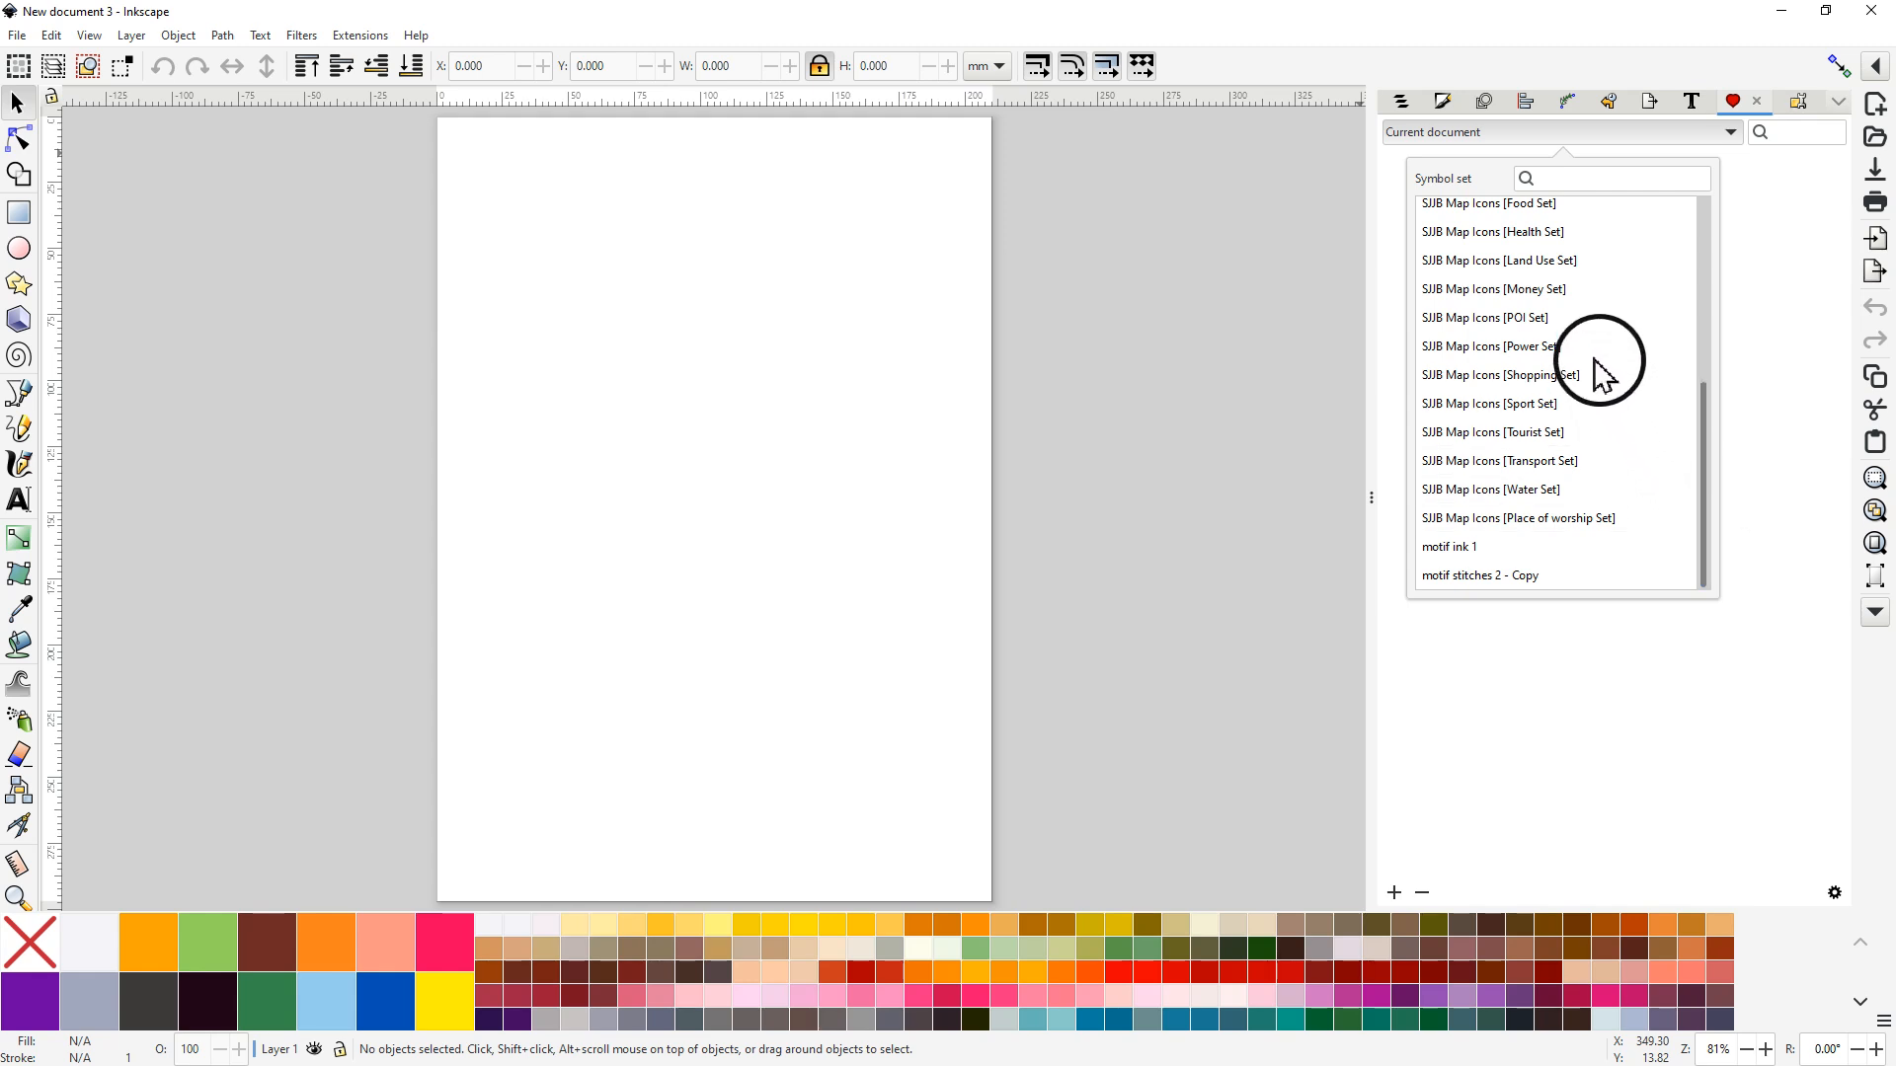
left_click(1464, 558)
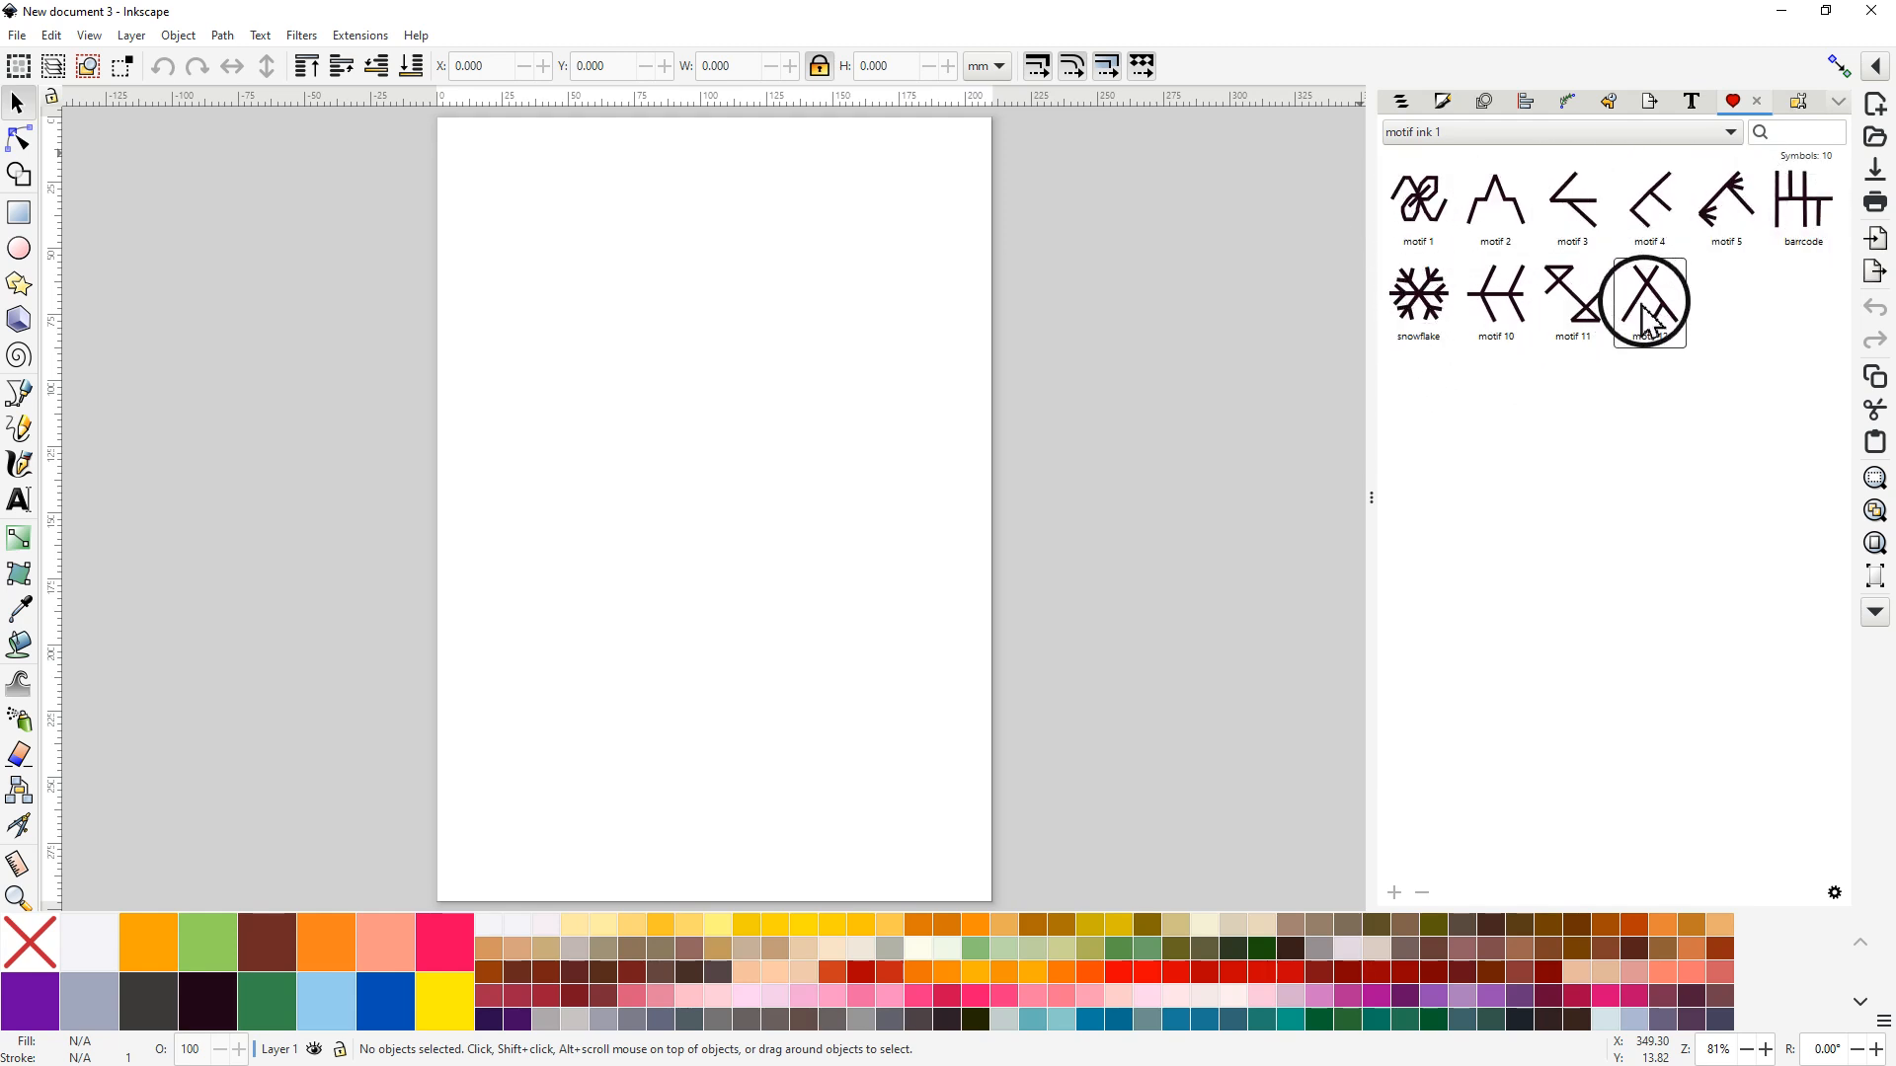
Step: Place the motif 2 symbol near the page's upper-left corner and the snowflake symbol directly below it
left_click_drag(1642, 306, 1666, 304)
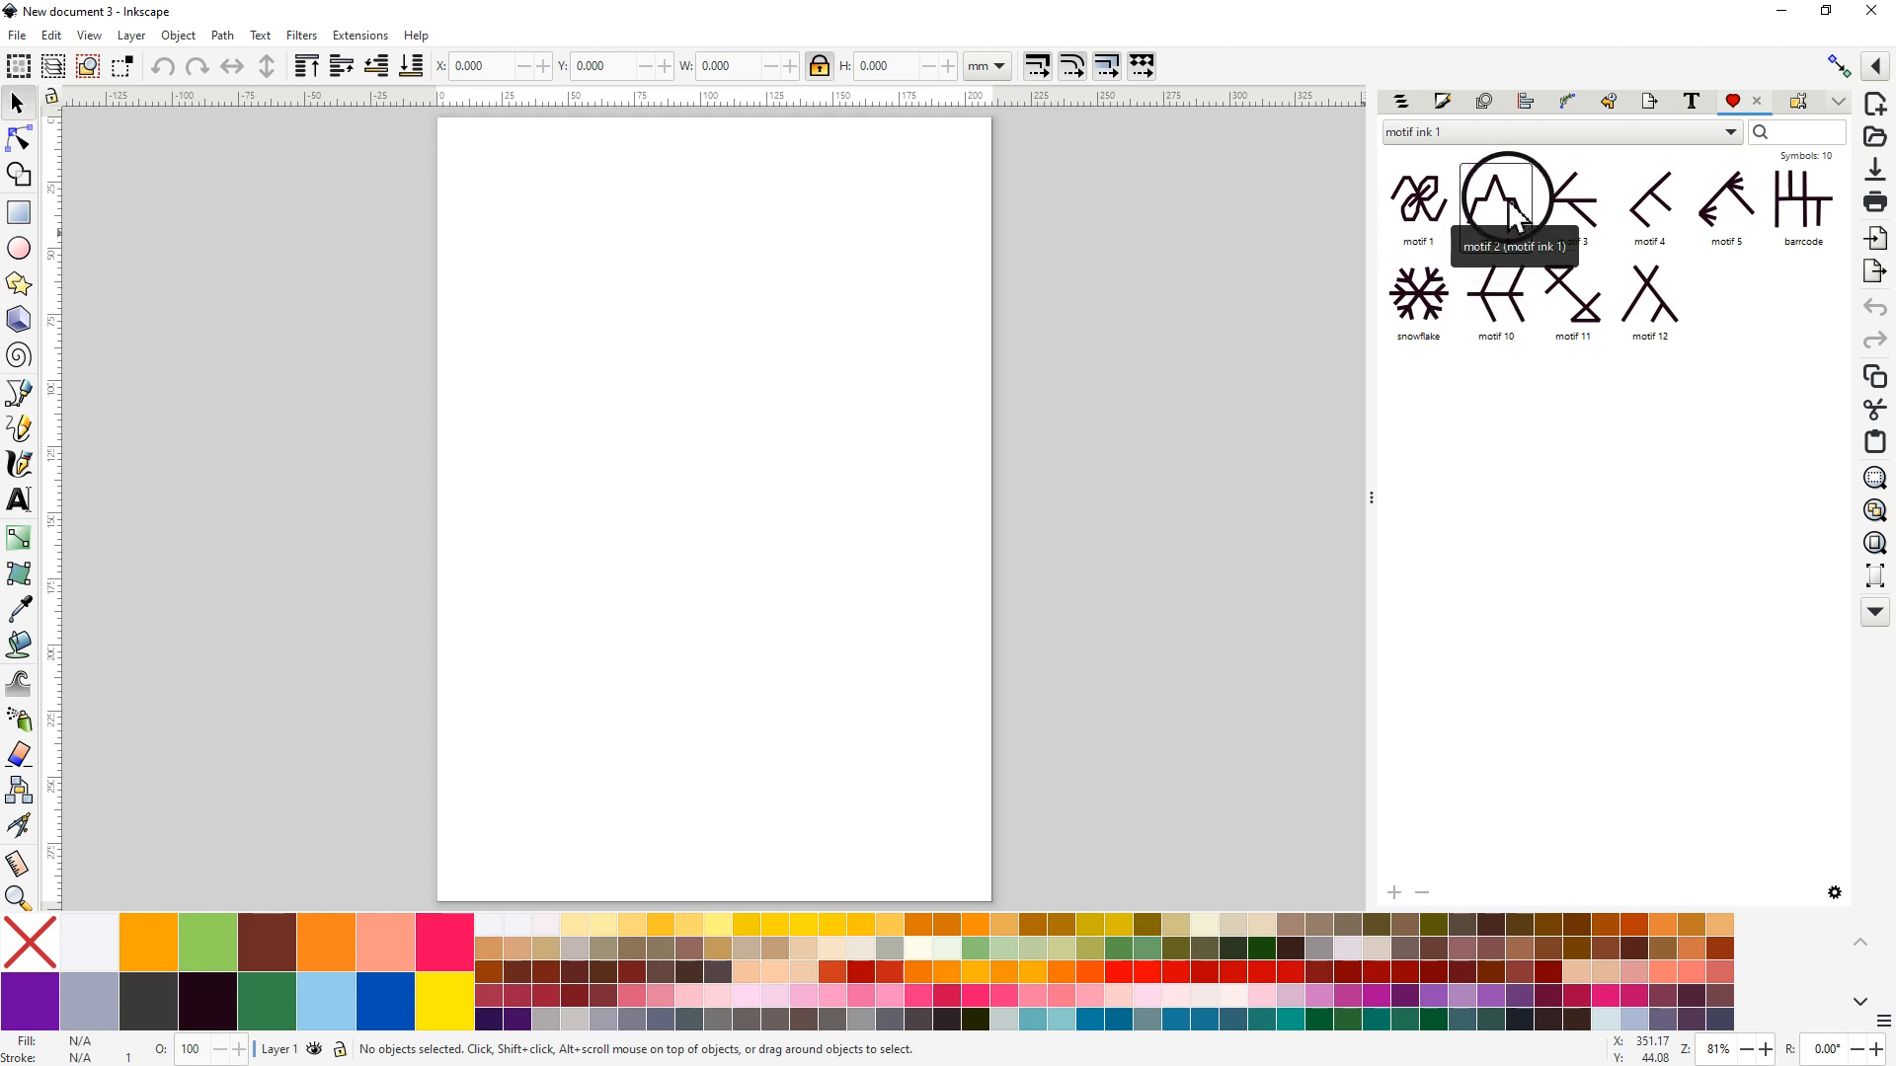
left_click_drag(1515, 212, 585, 233)
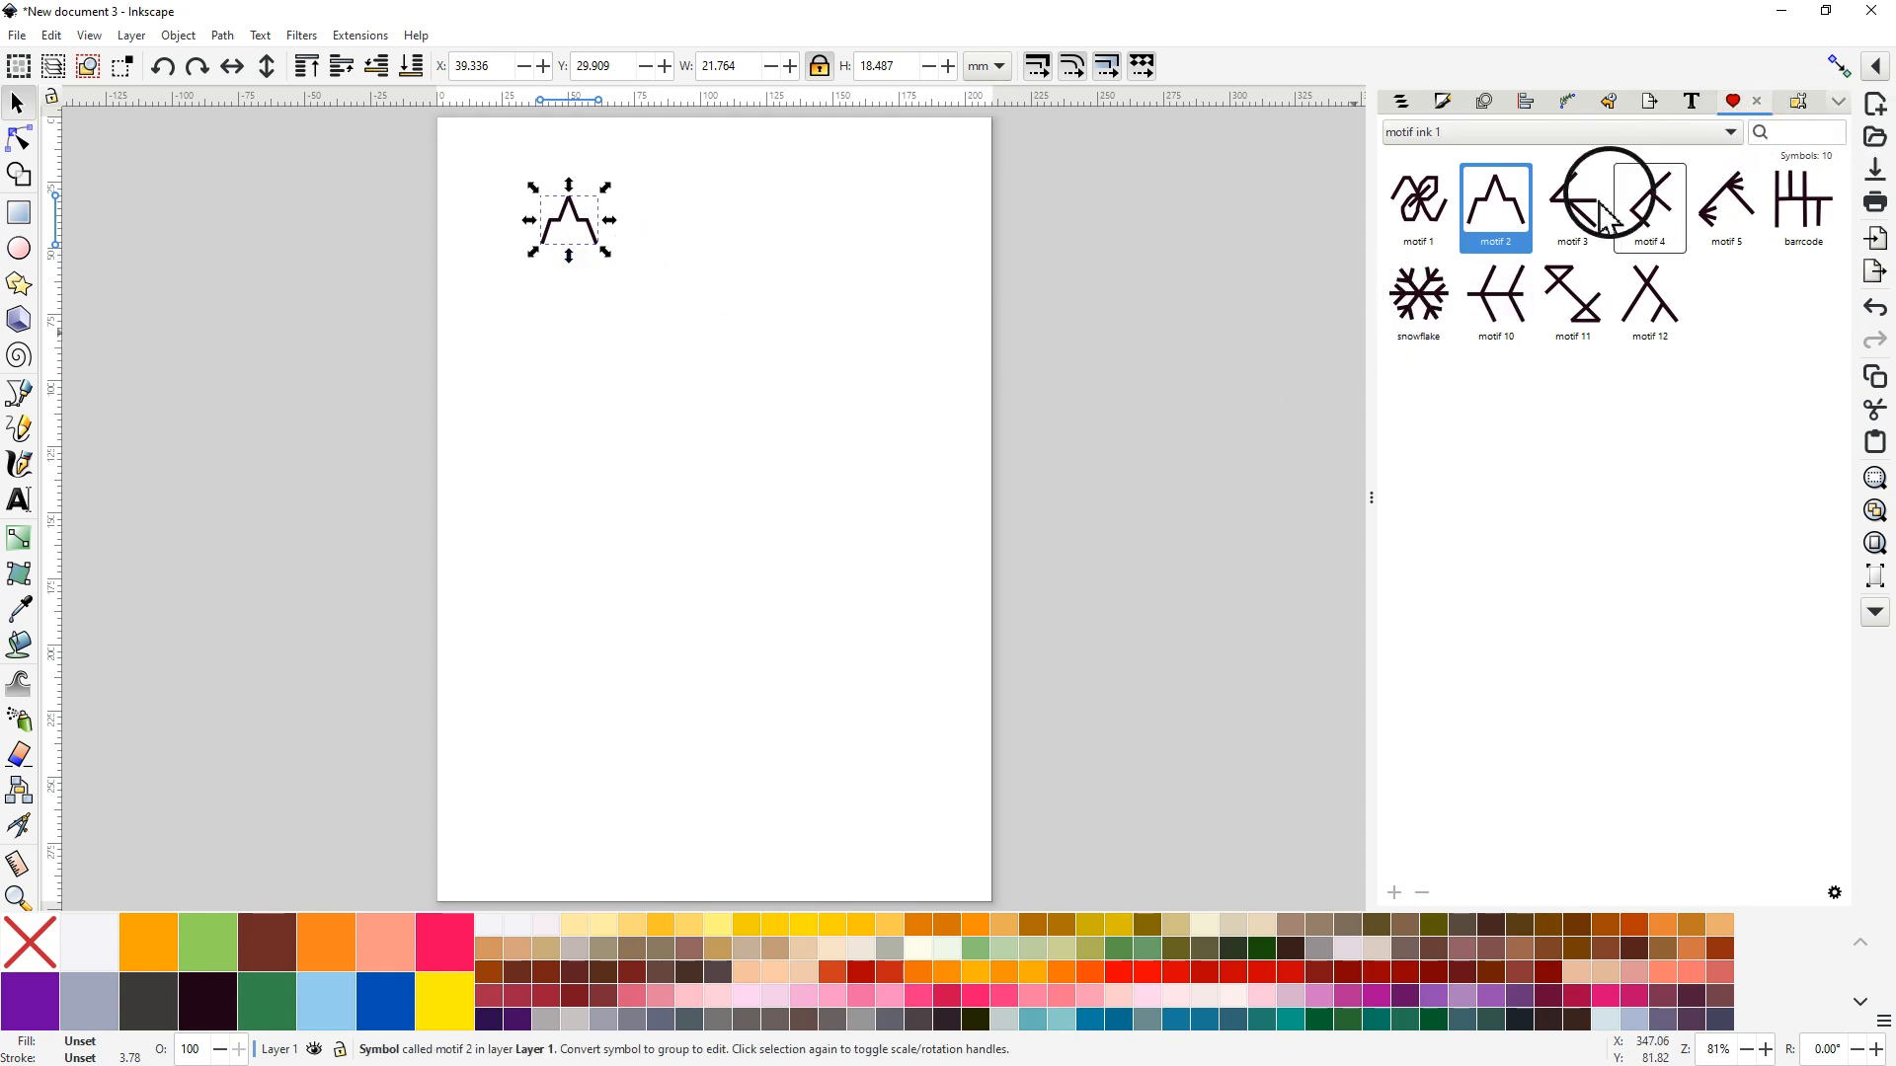
left_click_drag(1424, 302, 565, 348)
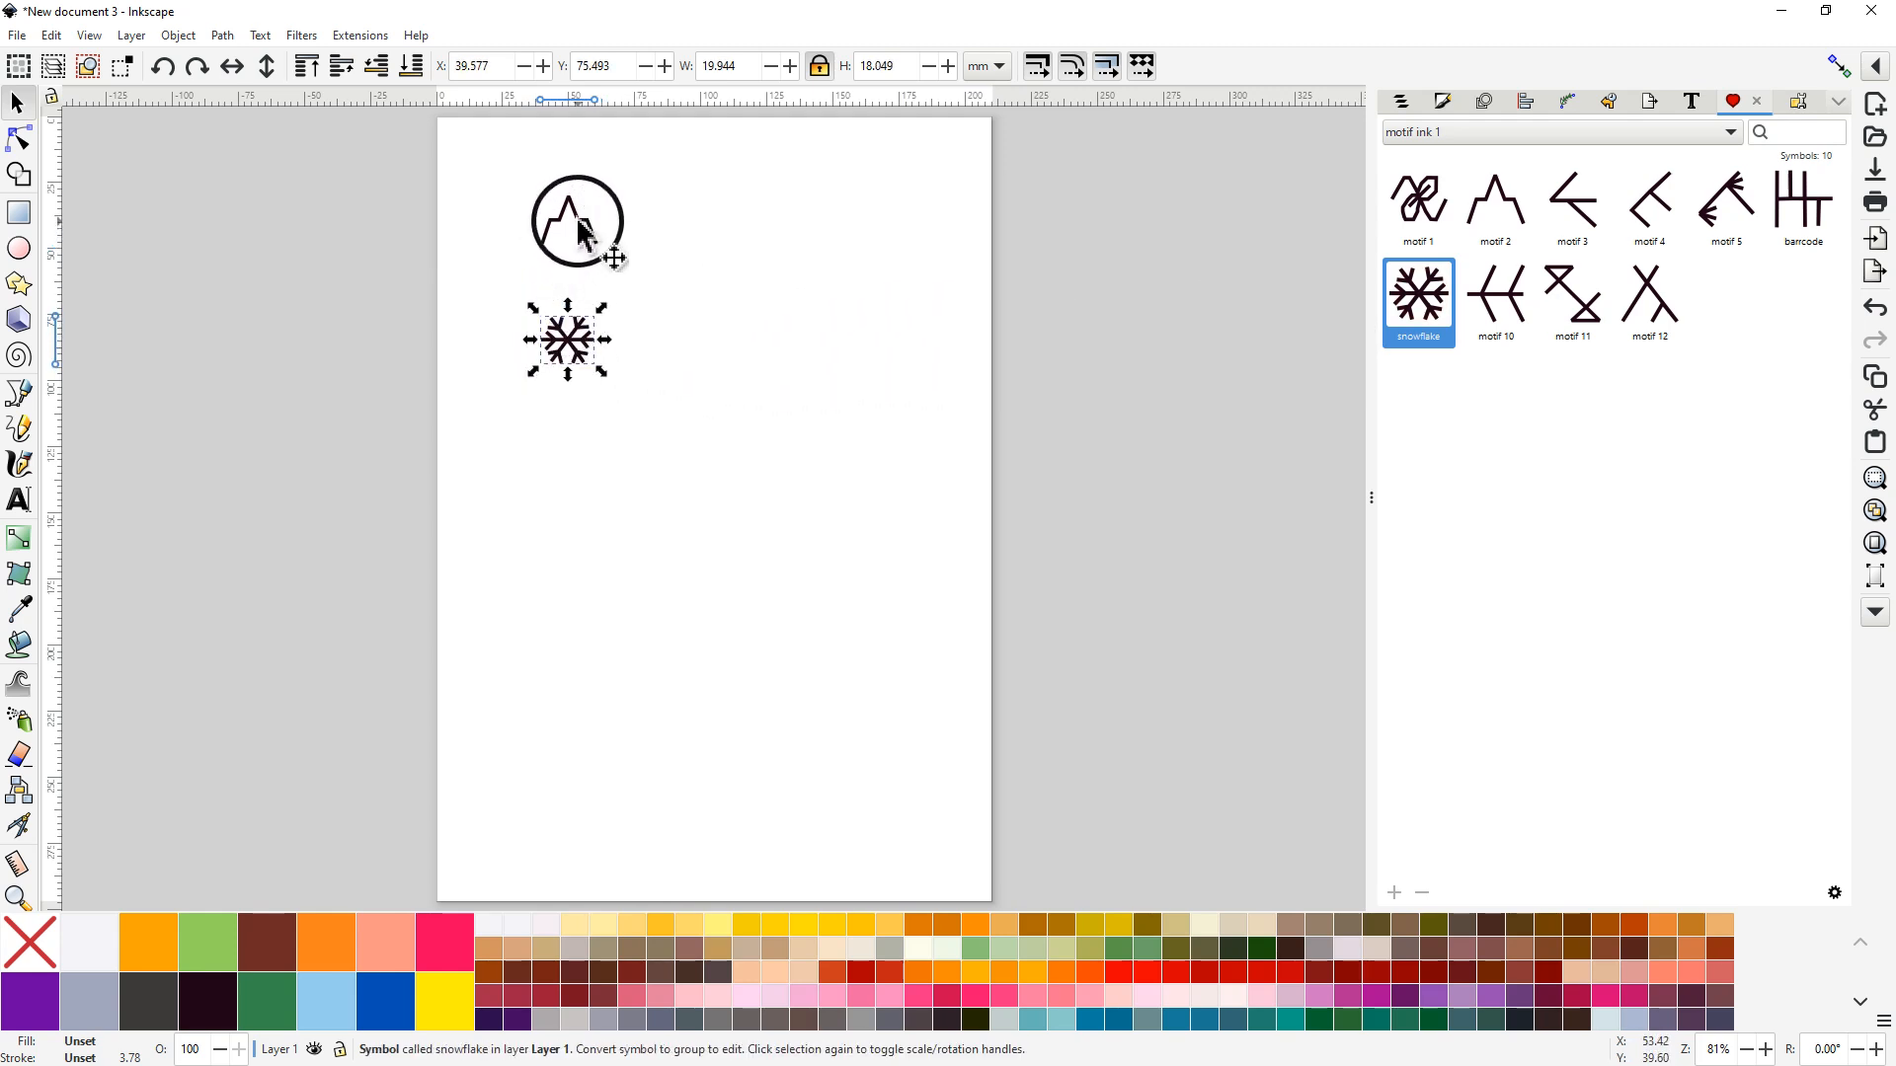
Step: Select the placed motif 2 and snowflake symbols together and unlink both clones, leaving only the snowflake selected
key("shift")
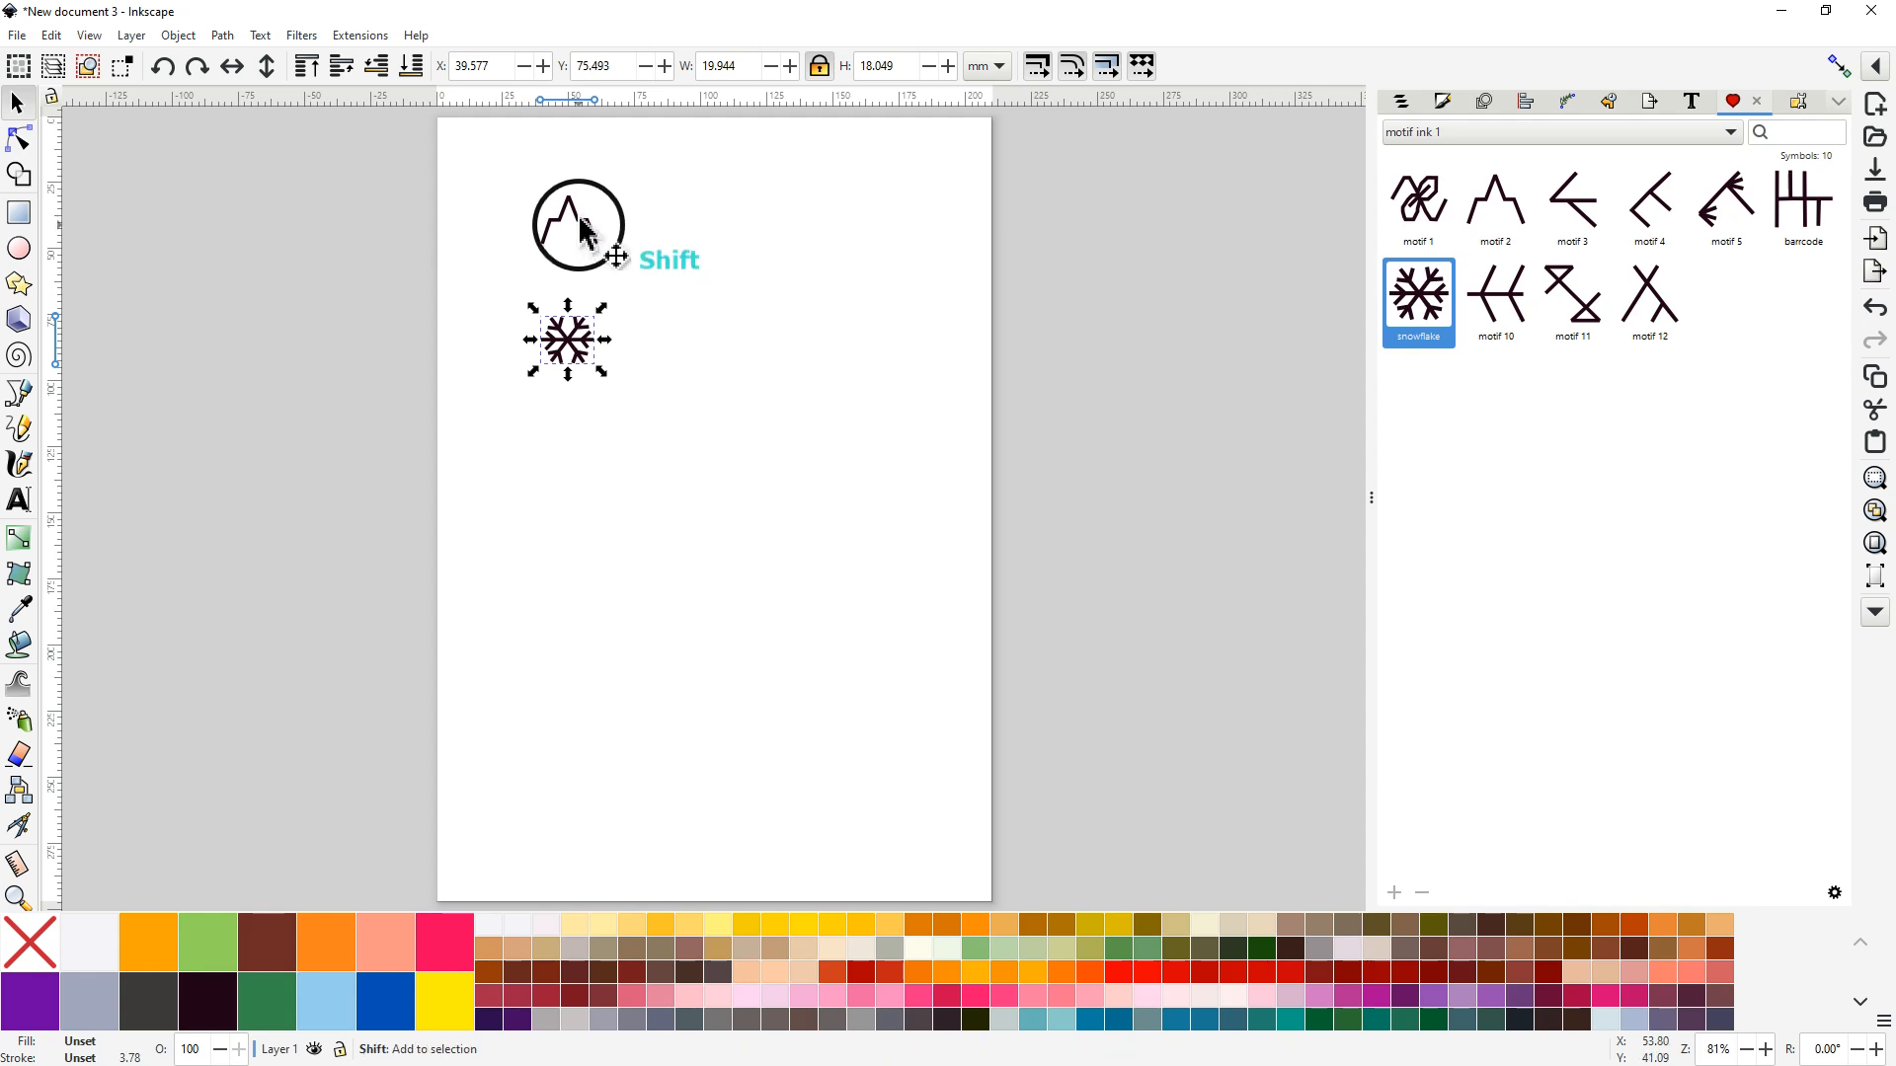
left_click(581, 229, "shift")
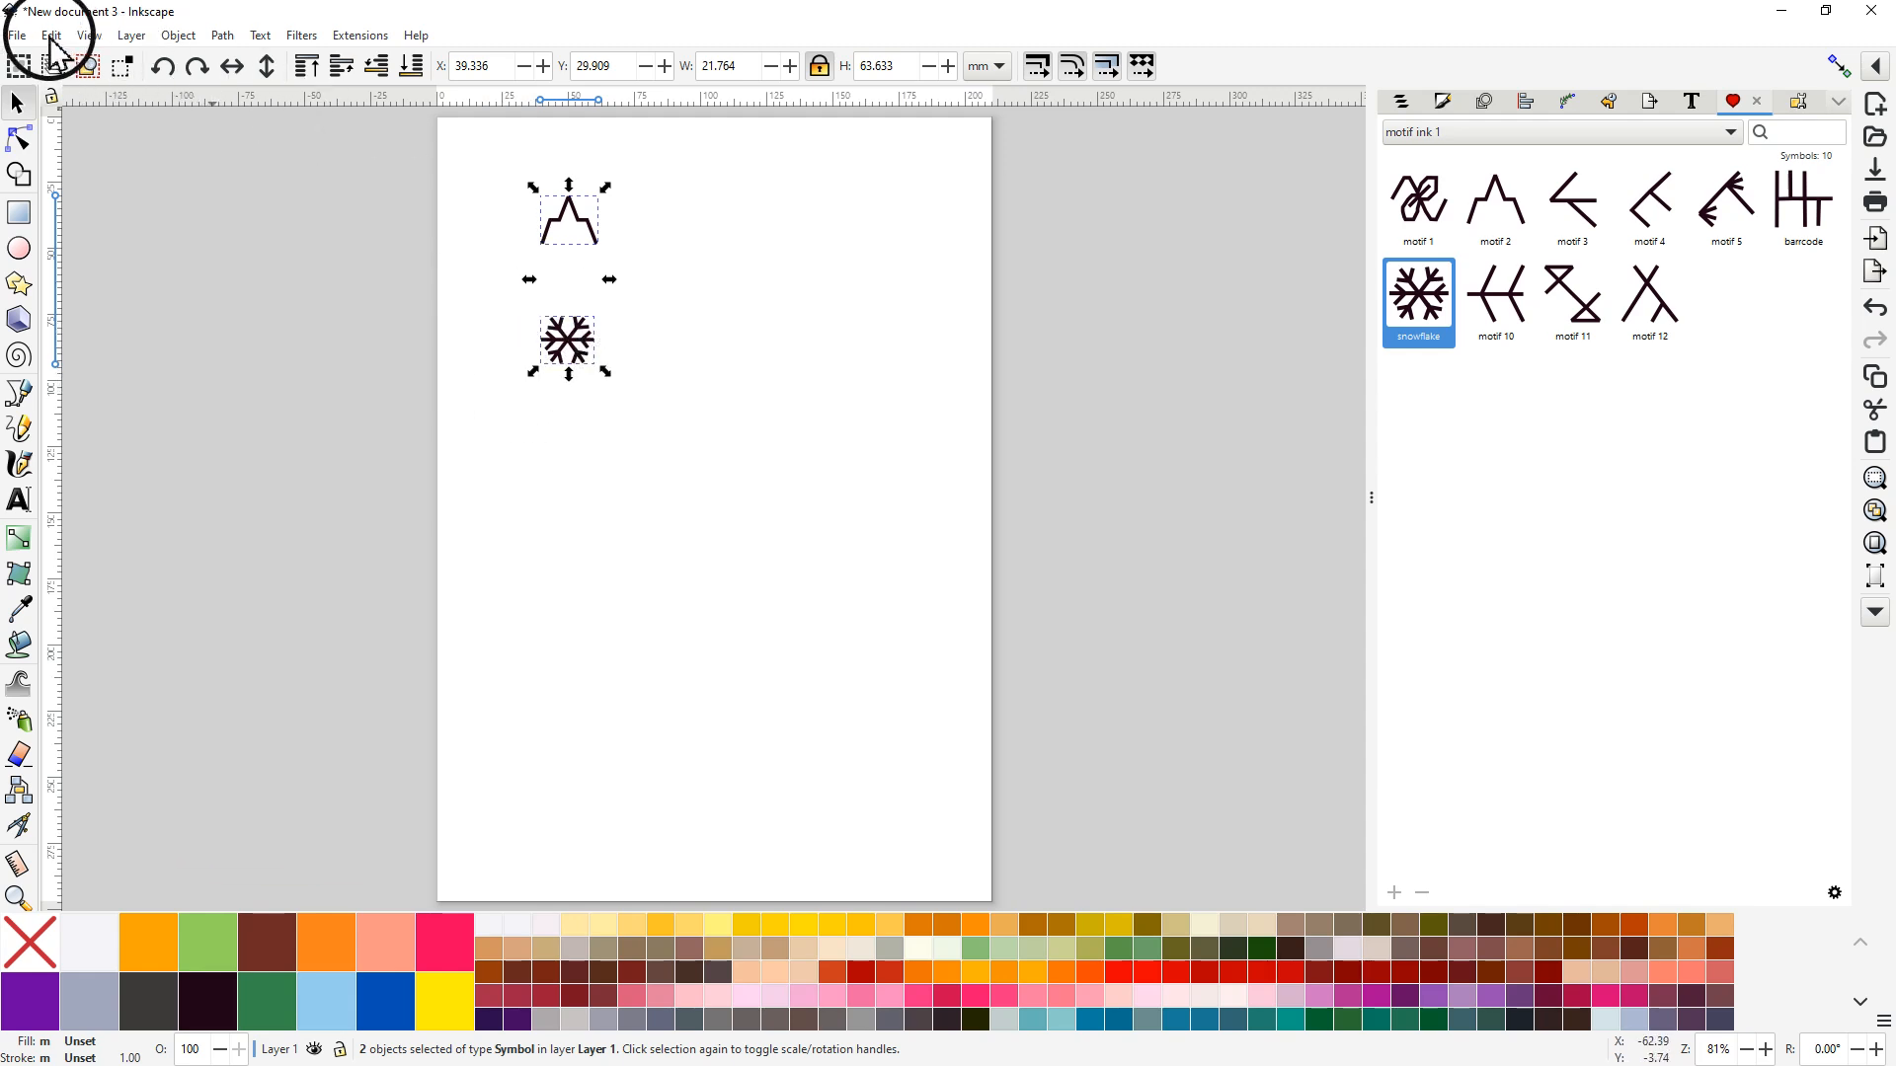
right_click(559, 229)
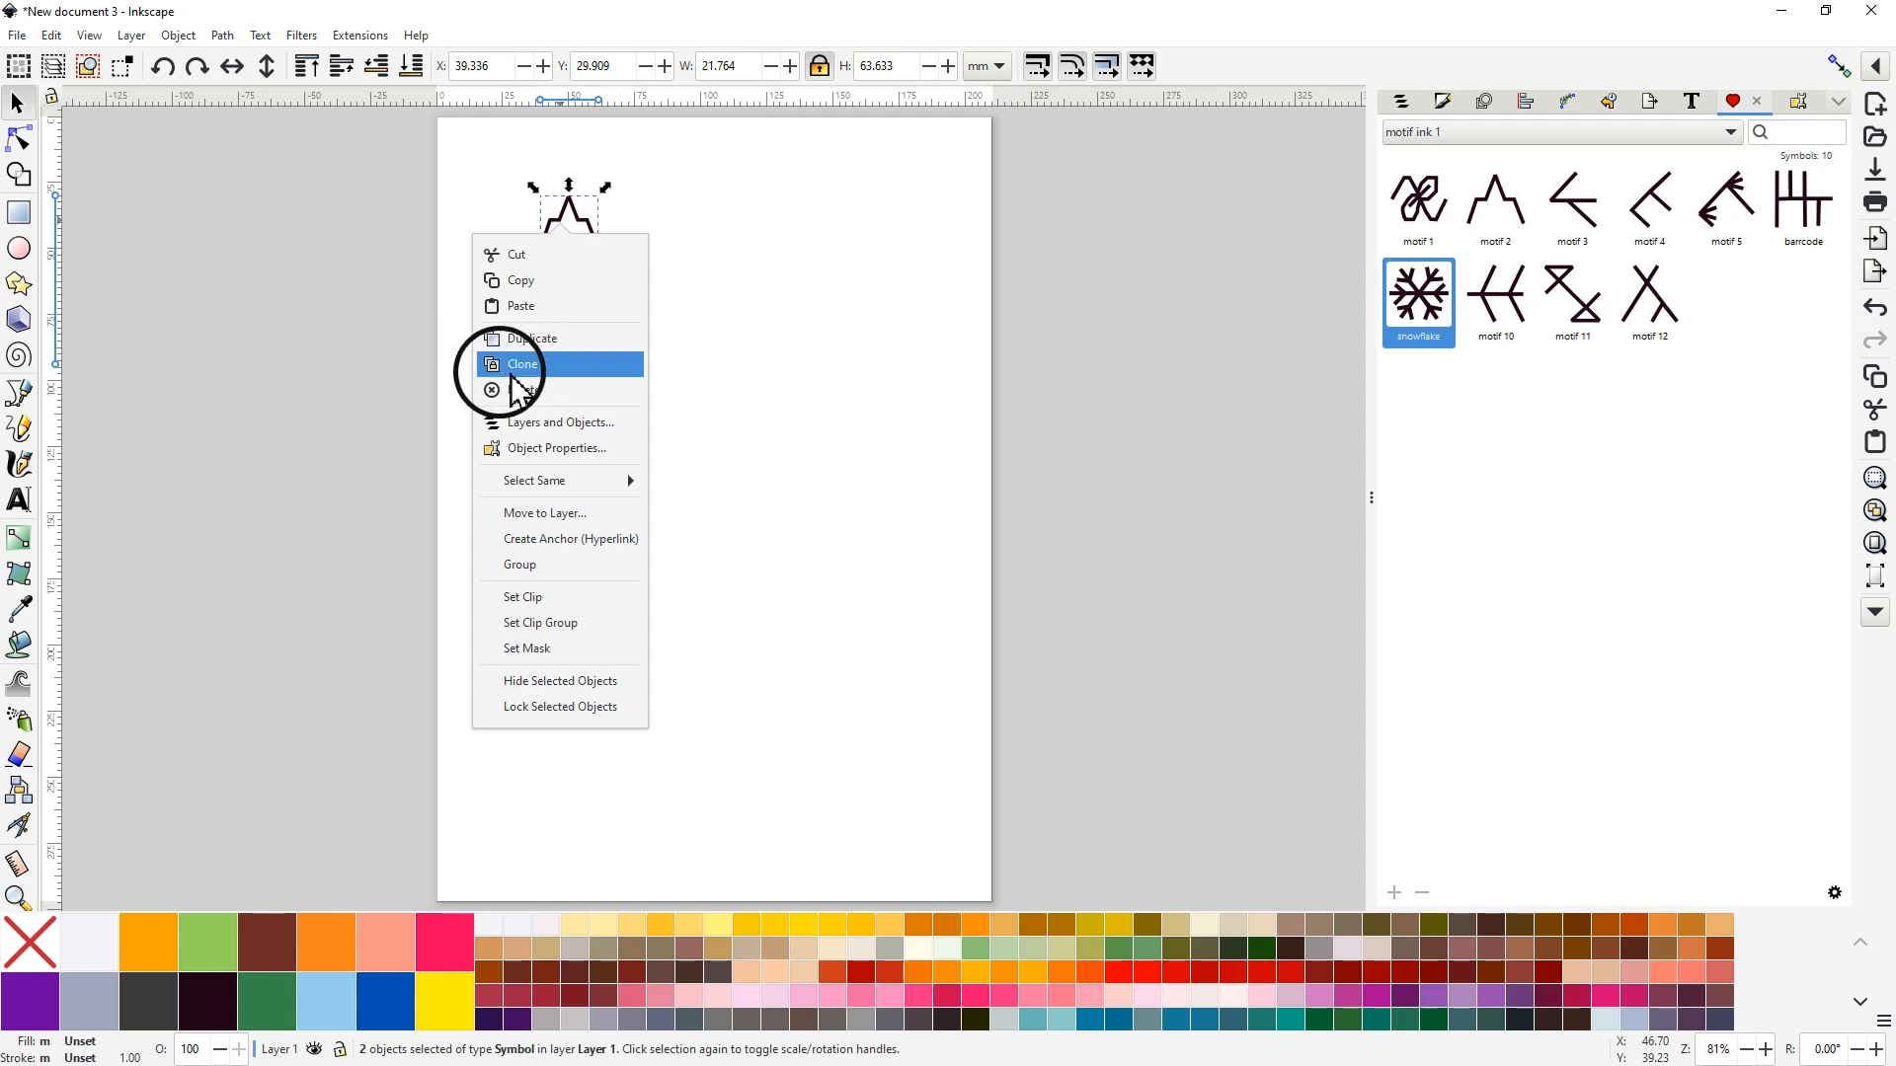
left_click(203, 237)
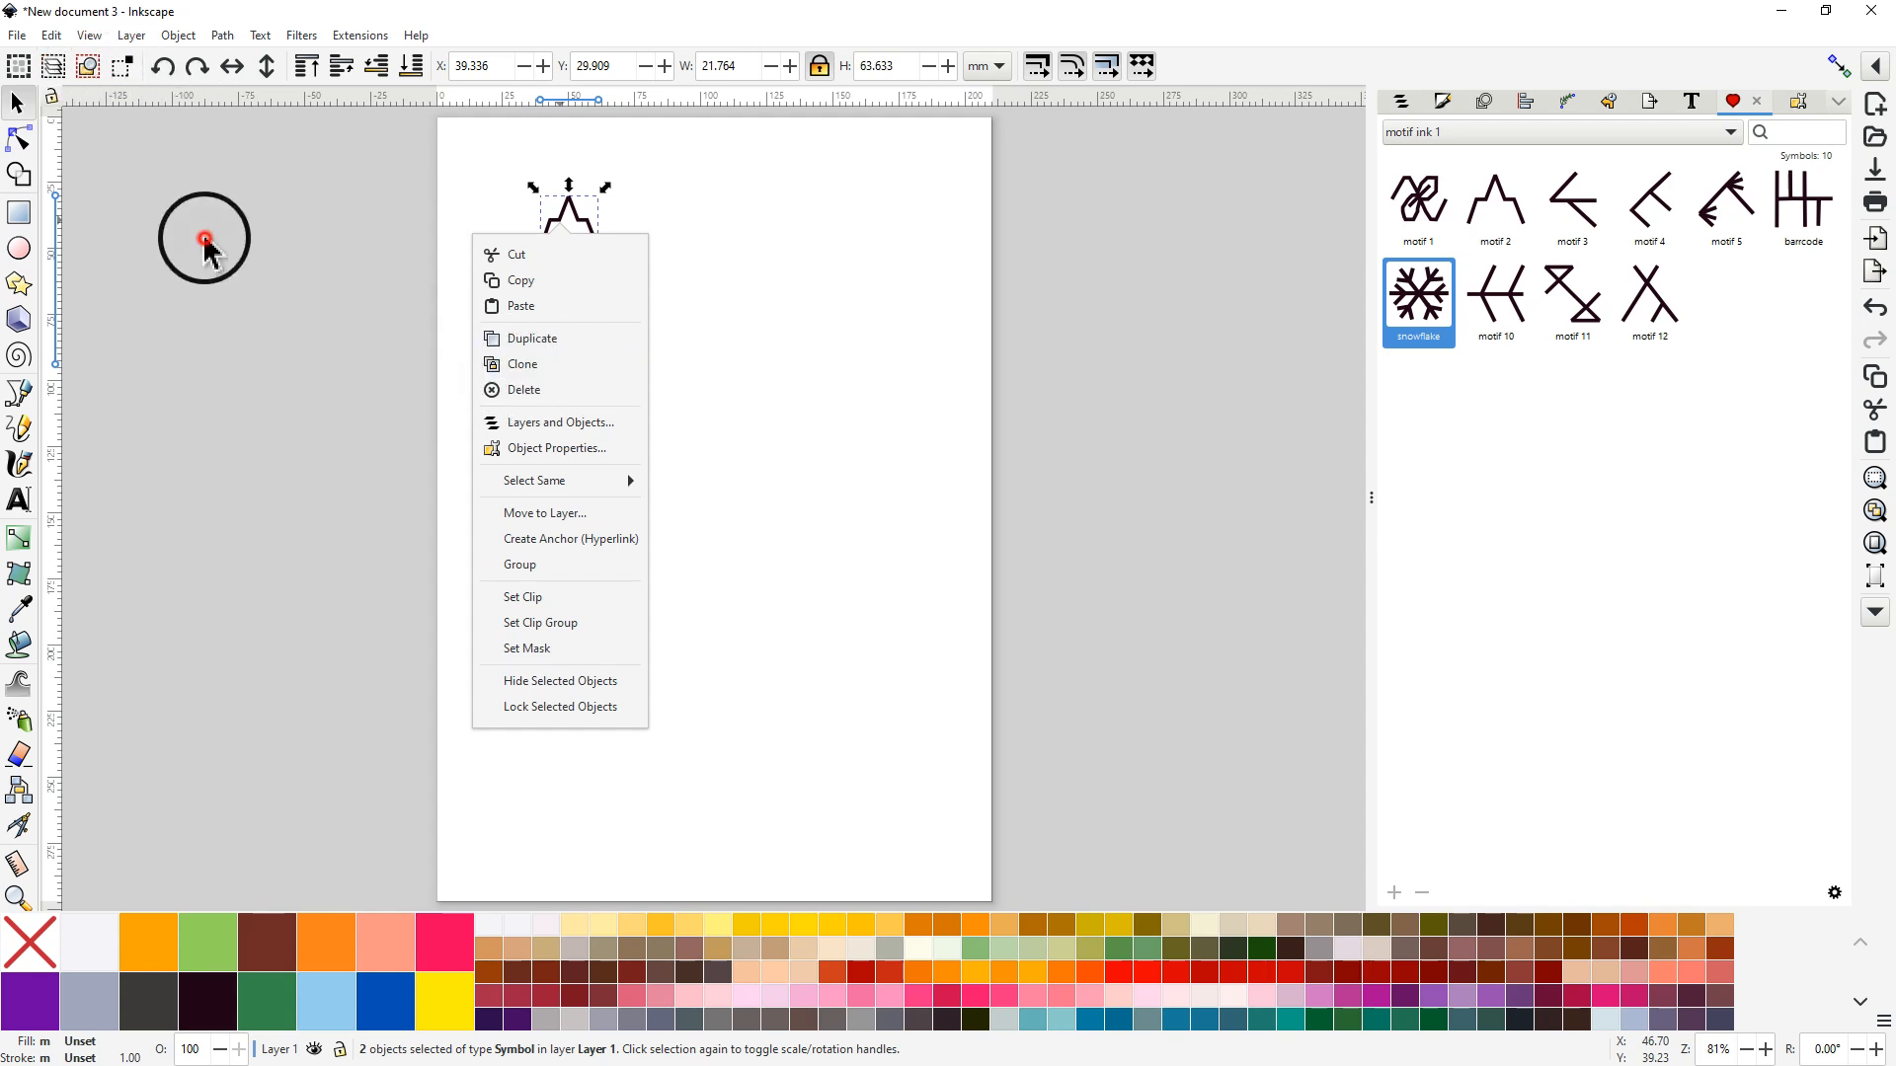
left_click(52, 37)
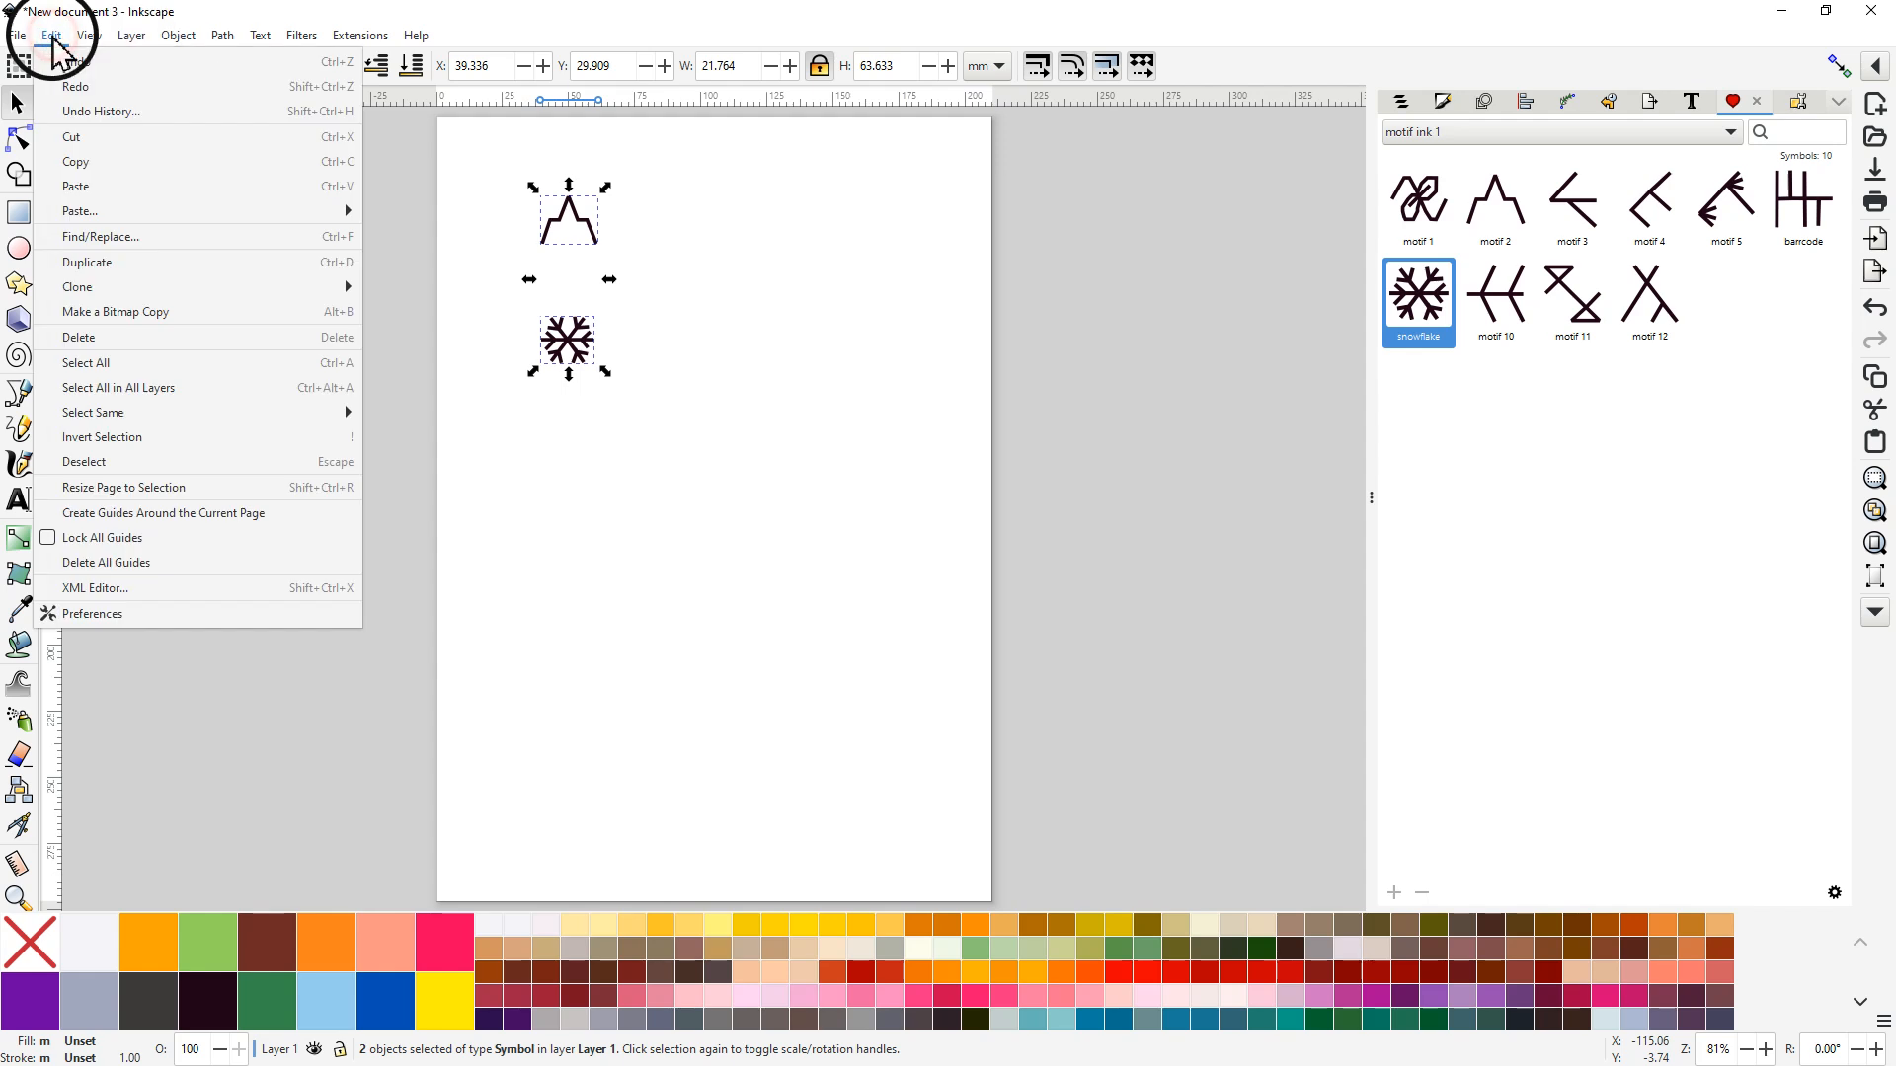
mouse_move(89, 286)
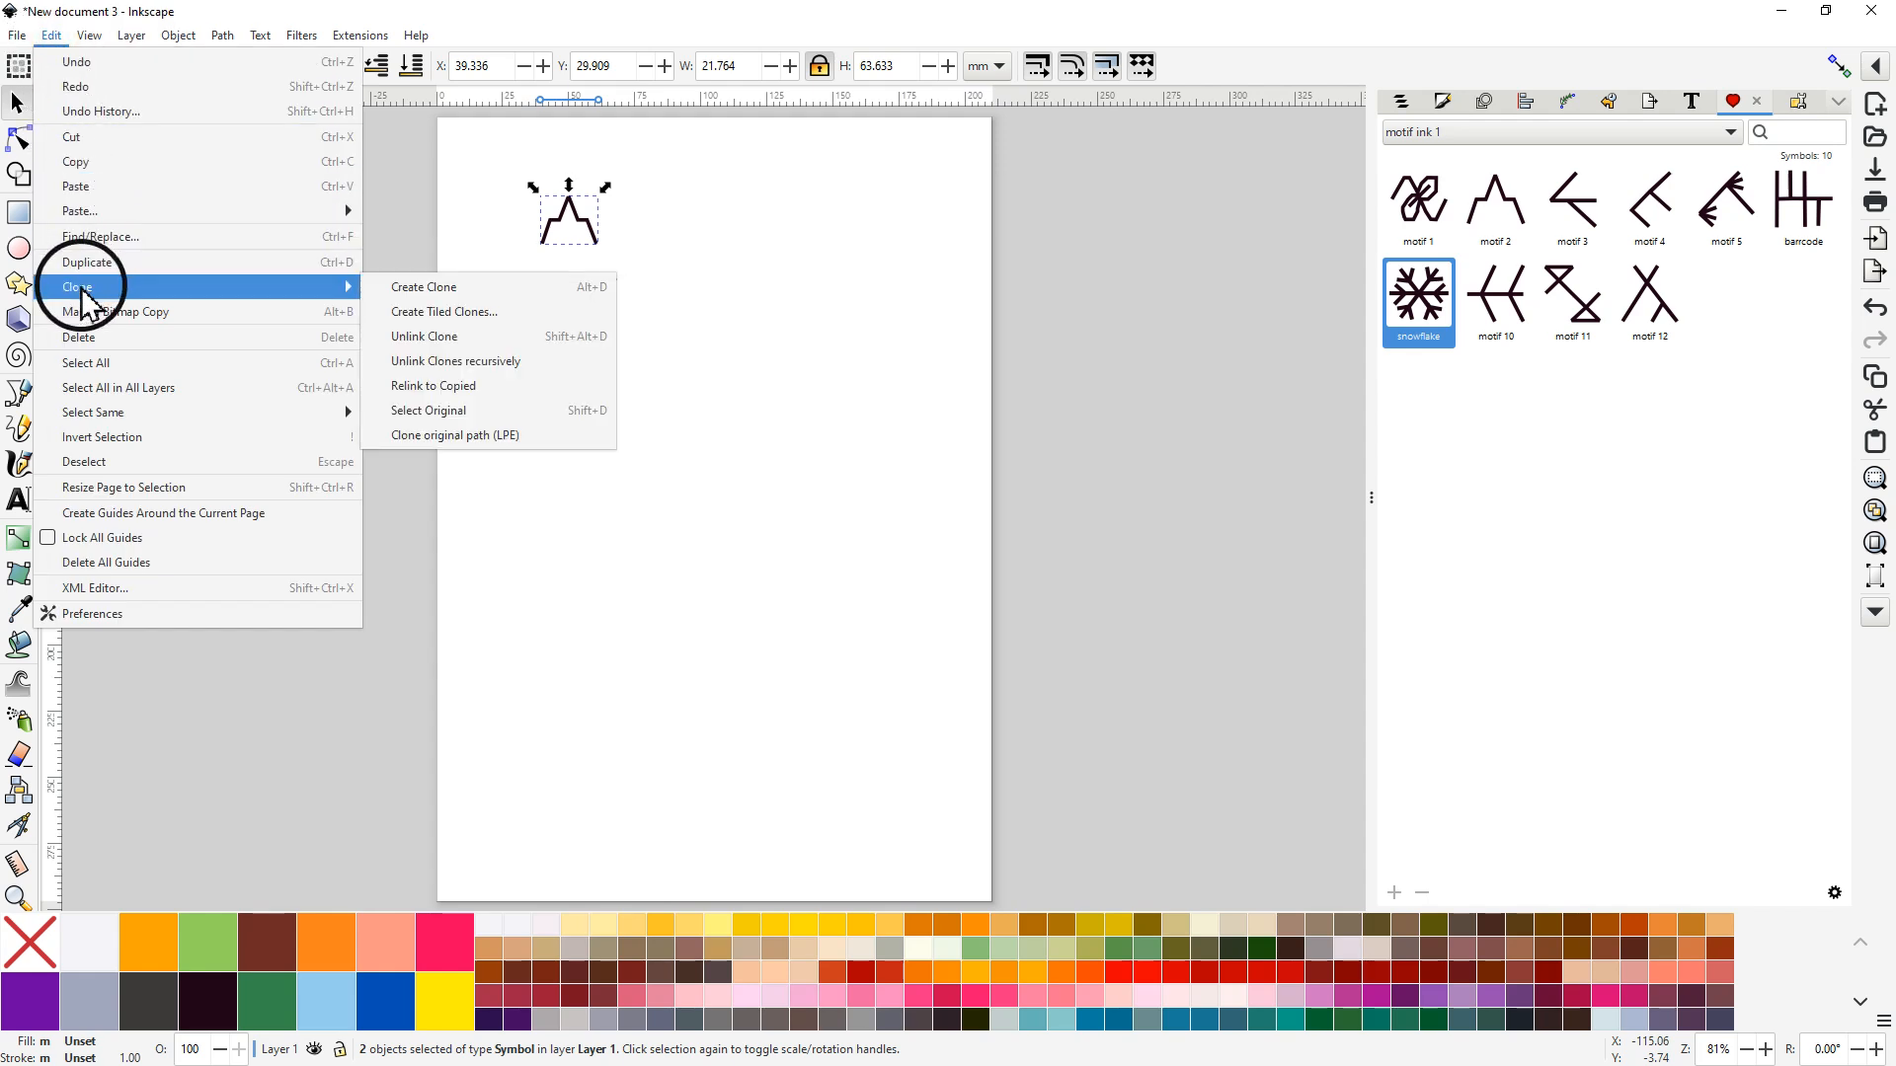
left_click(432, 338)
left_click(628, 438)
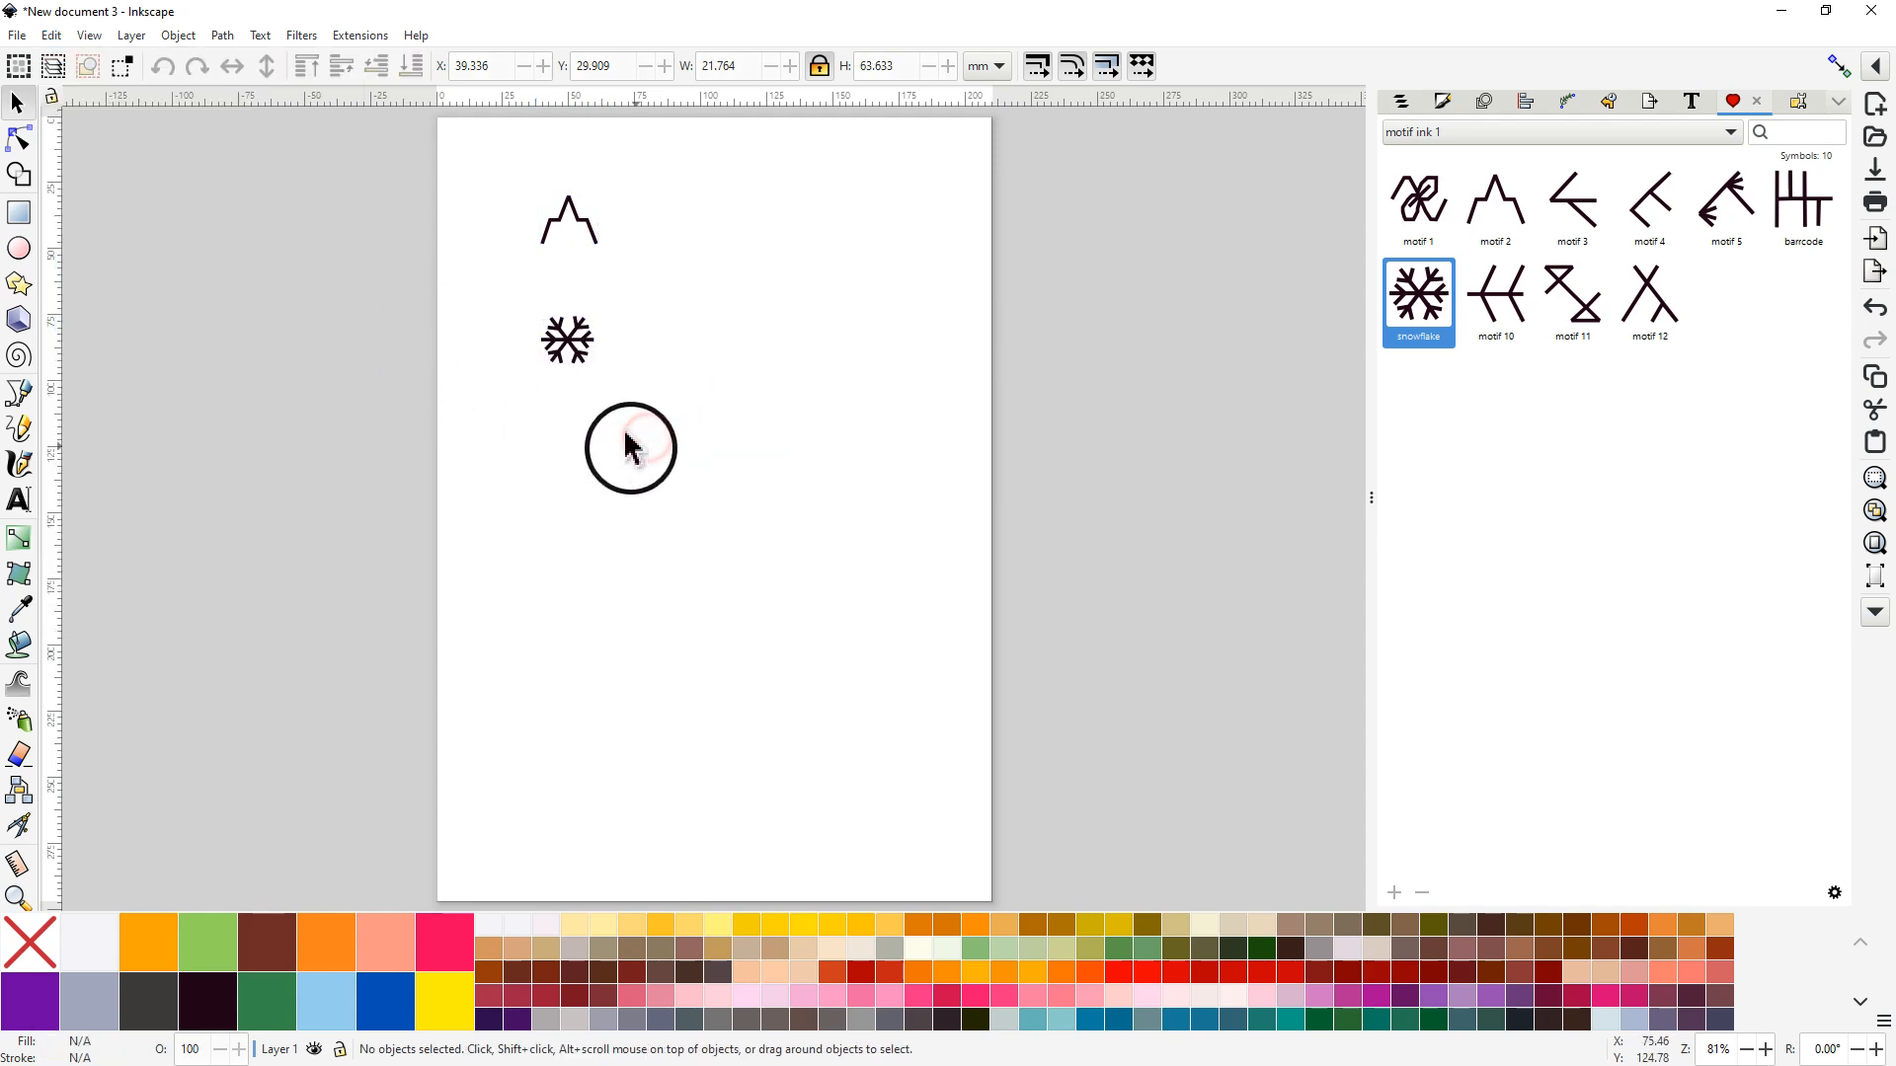
left_click(568, 343)
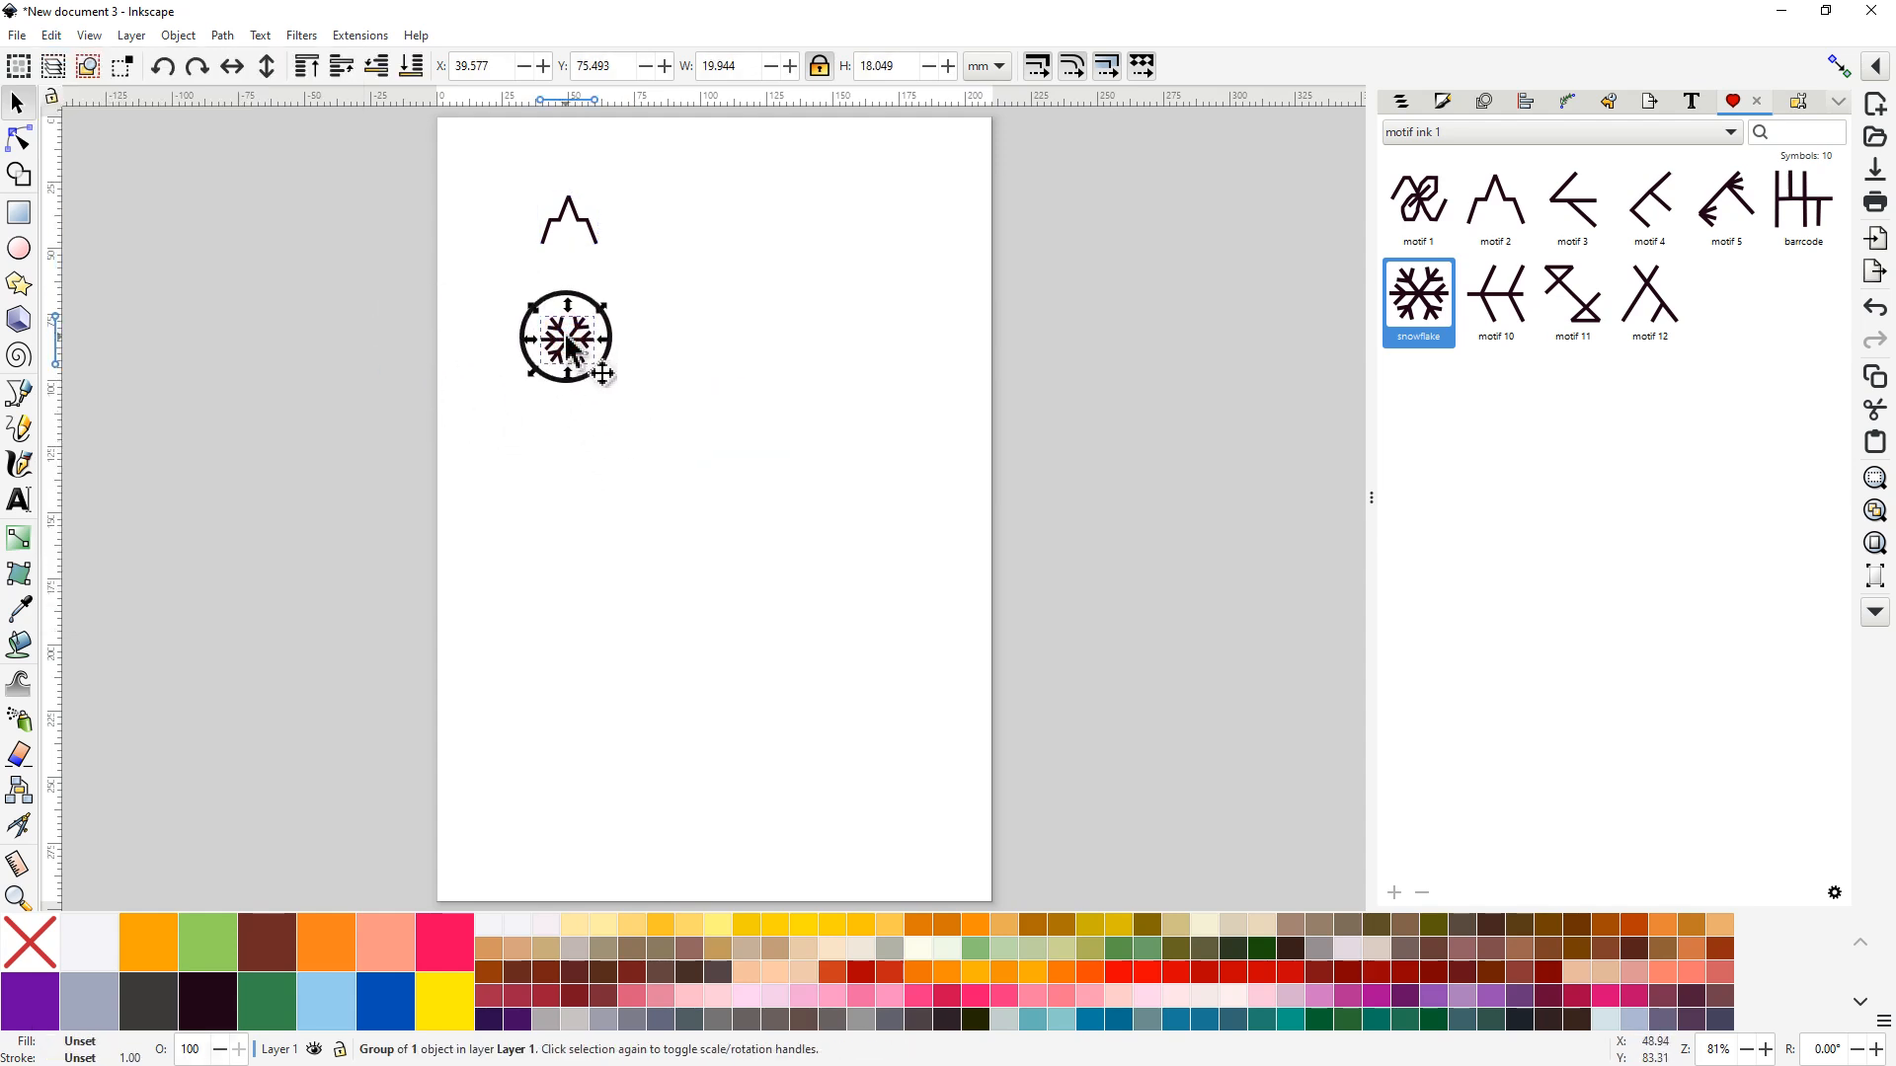
Step: Draw a straight horizontal line about 130 mm long below the snowflake with the Pen tool
left_click(16, 394)
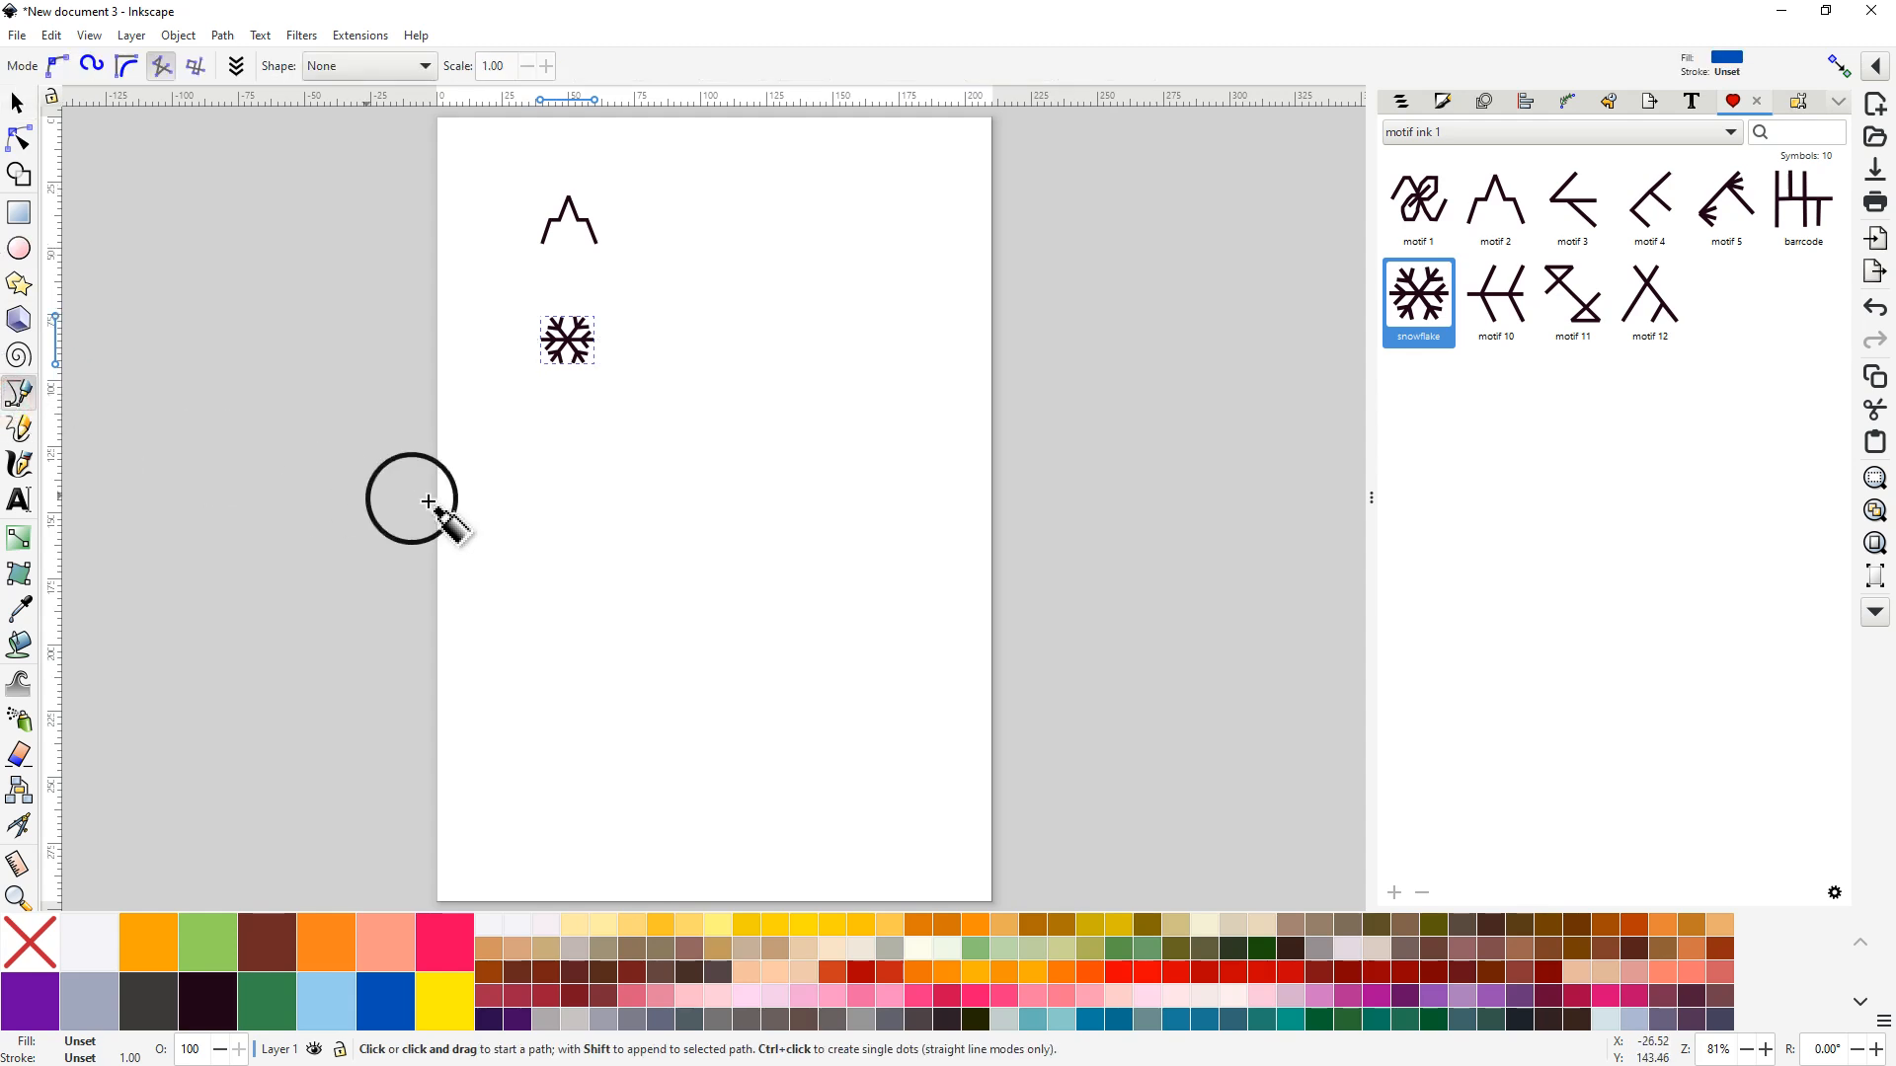
left_click(564, 550)
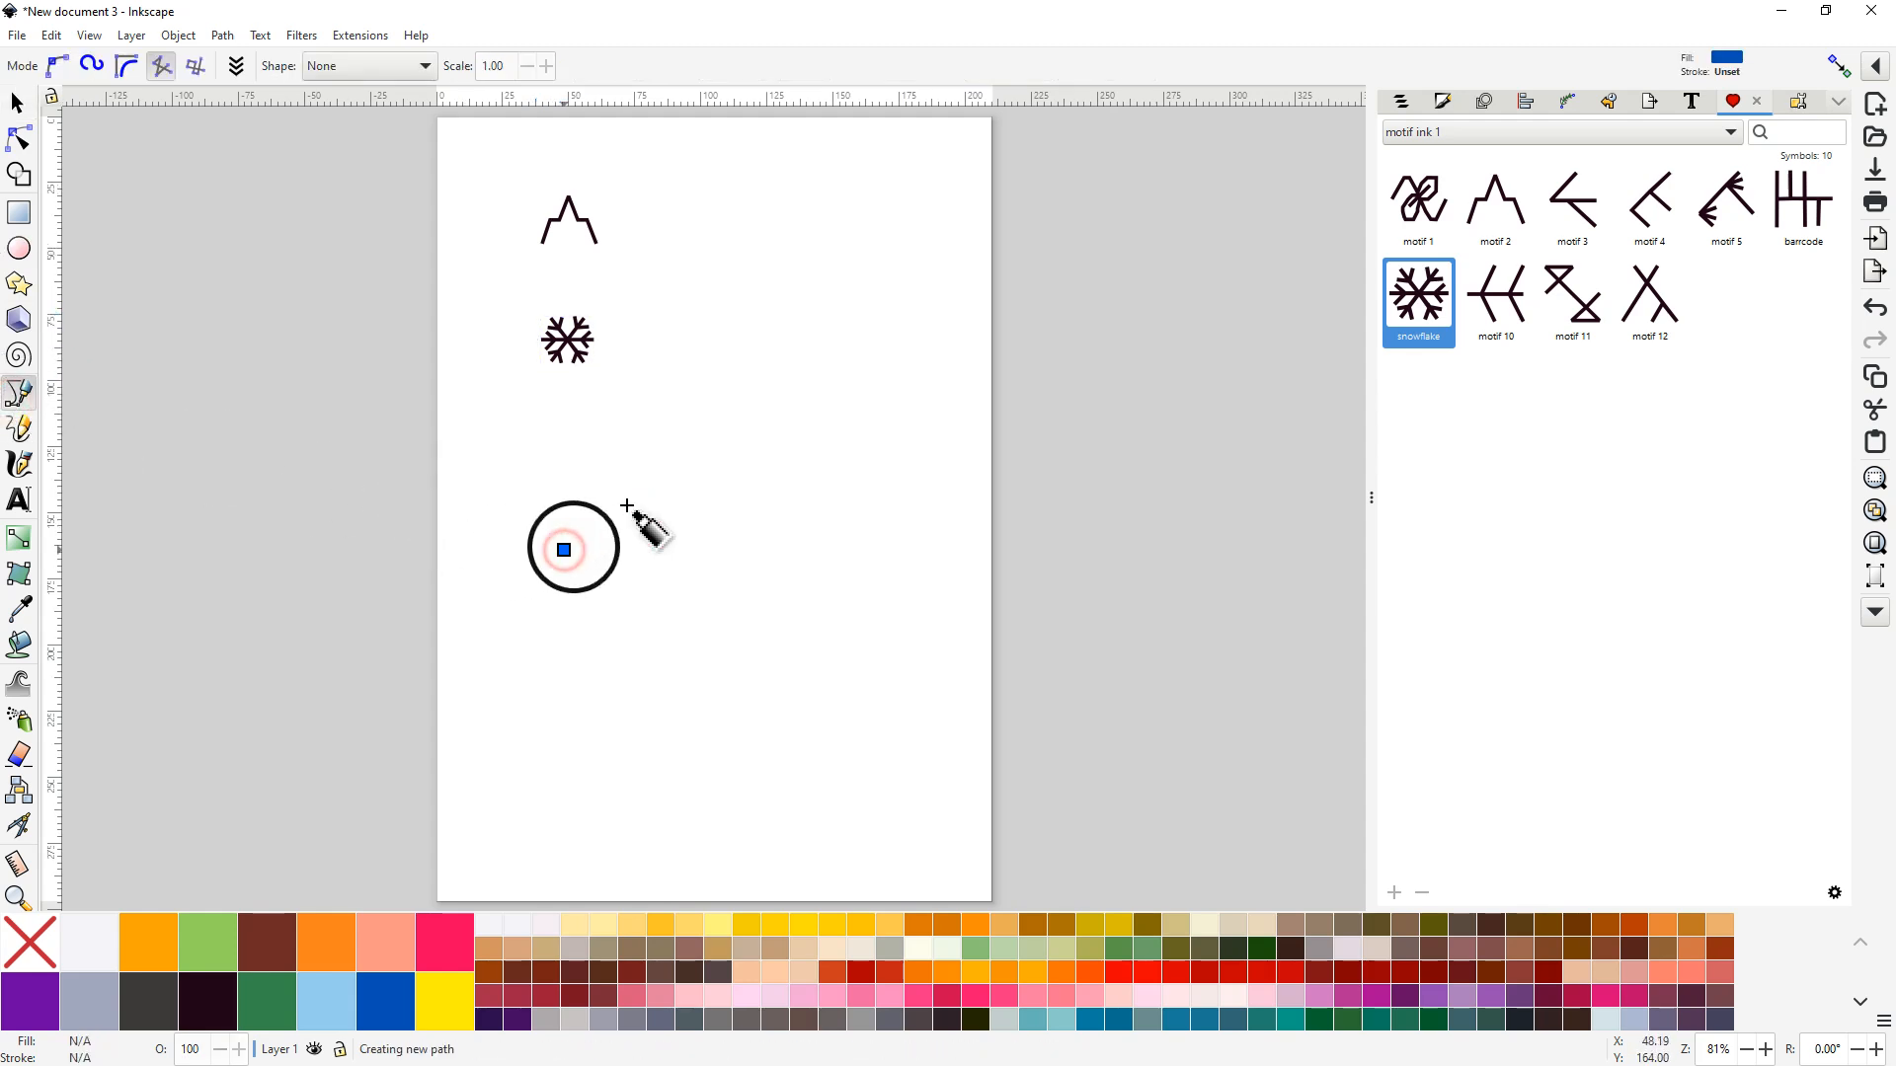
left_click(908, 548)
right_click(908, 549)
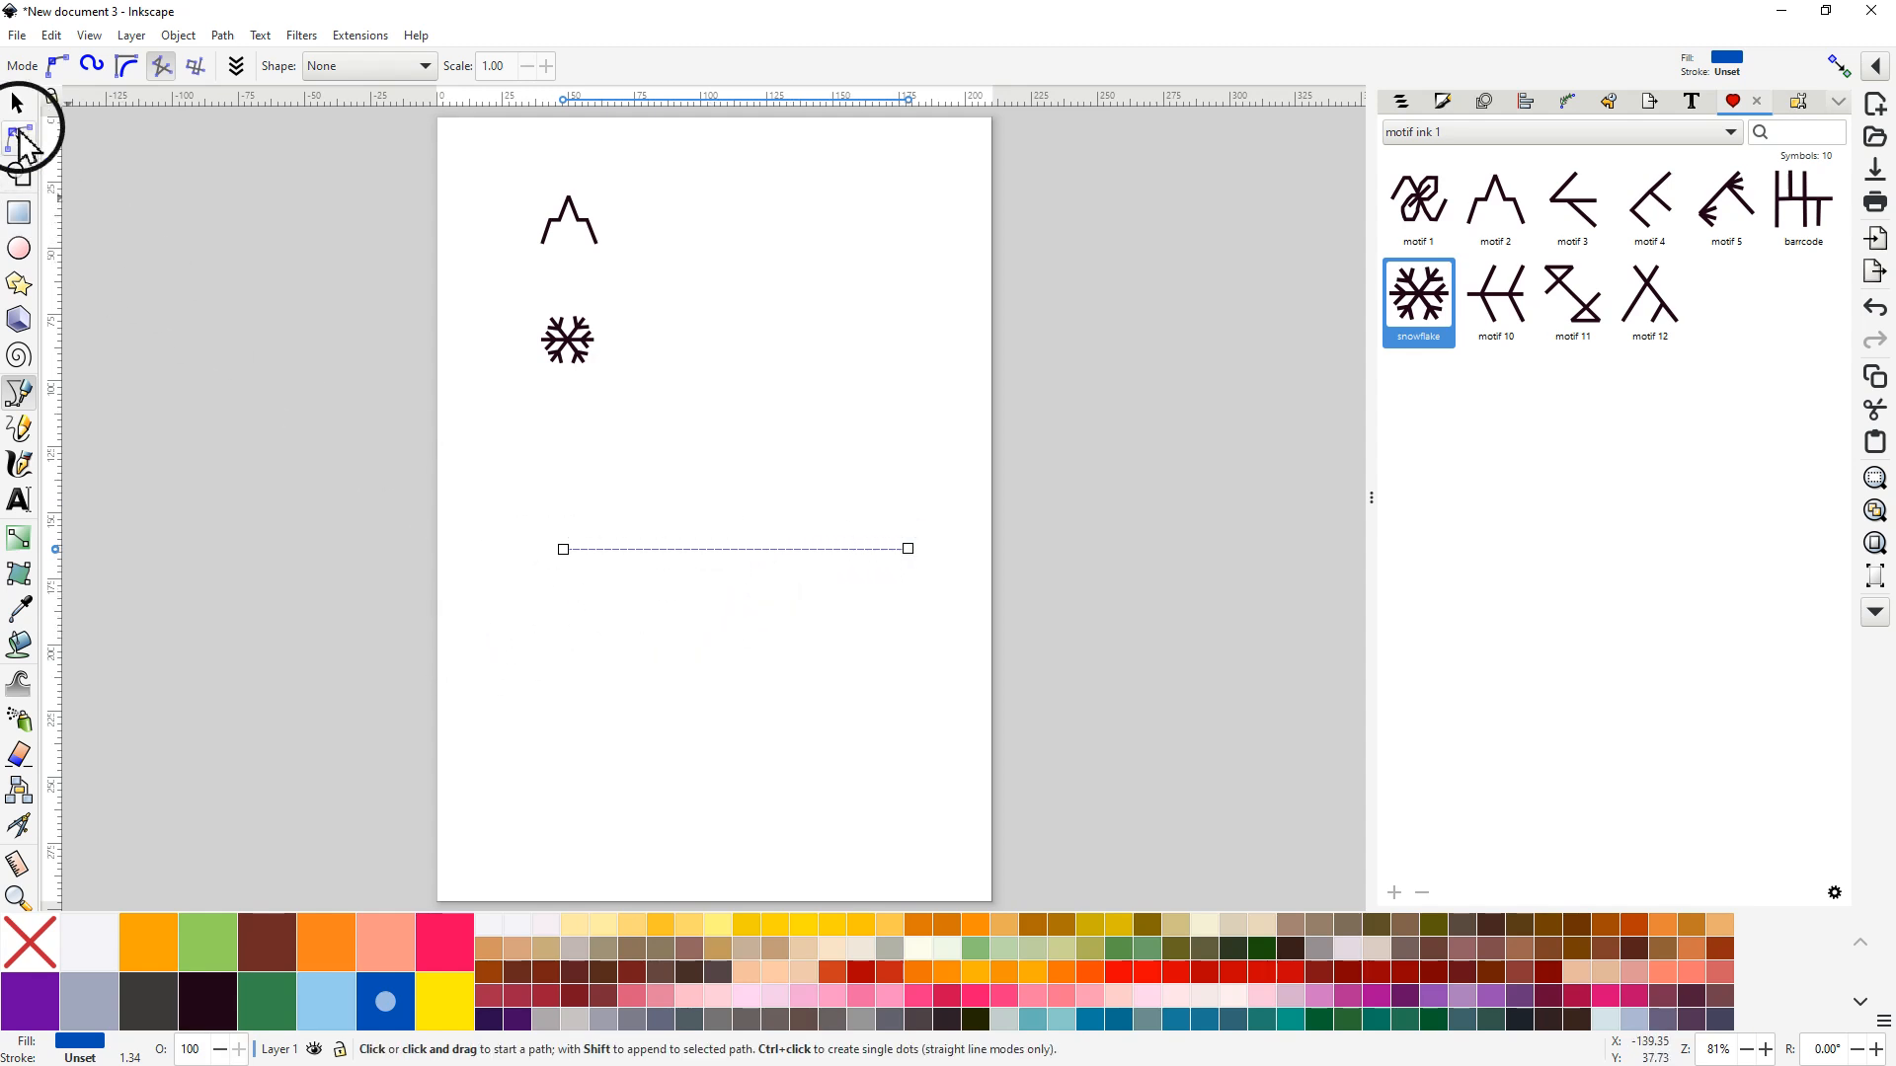
Step: Bend the middle of the line upward into an arch about 40 mm high and give it a blue stroke with no fill
left_click(20, 138)
left_click(731, 550)
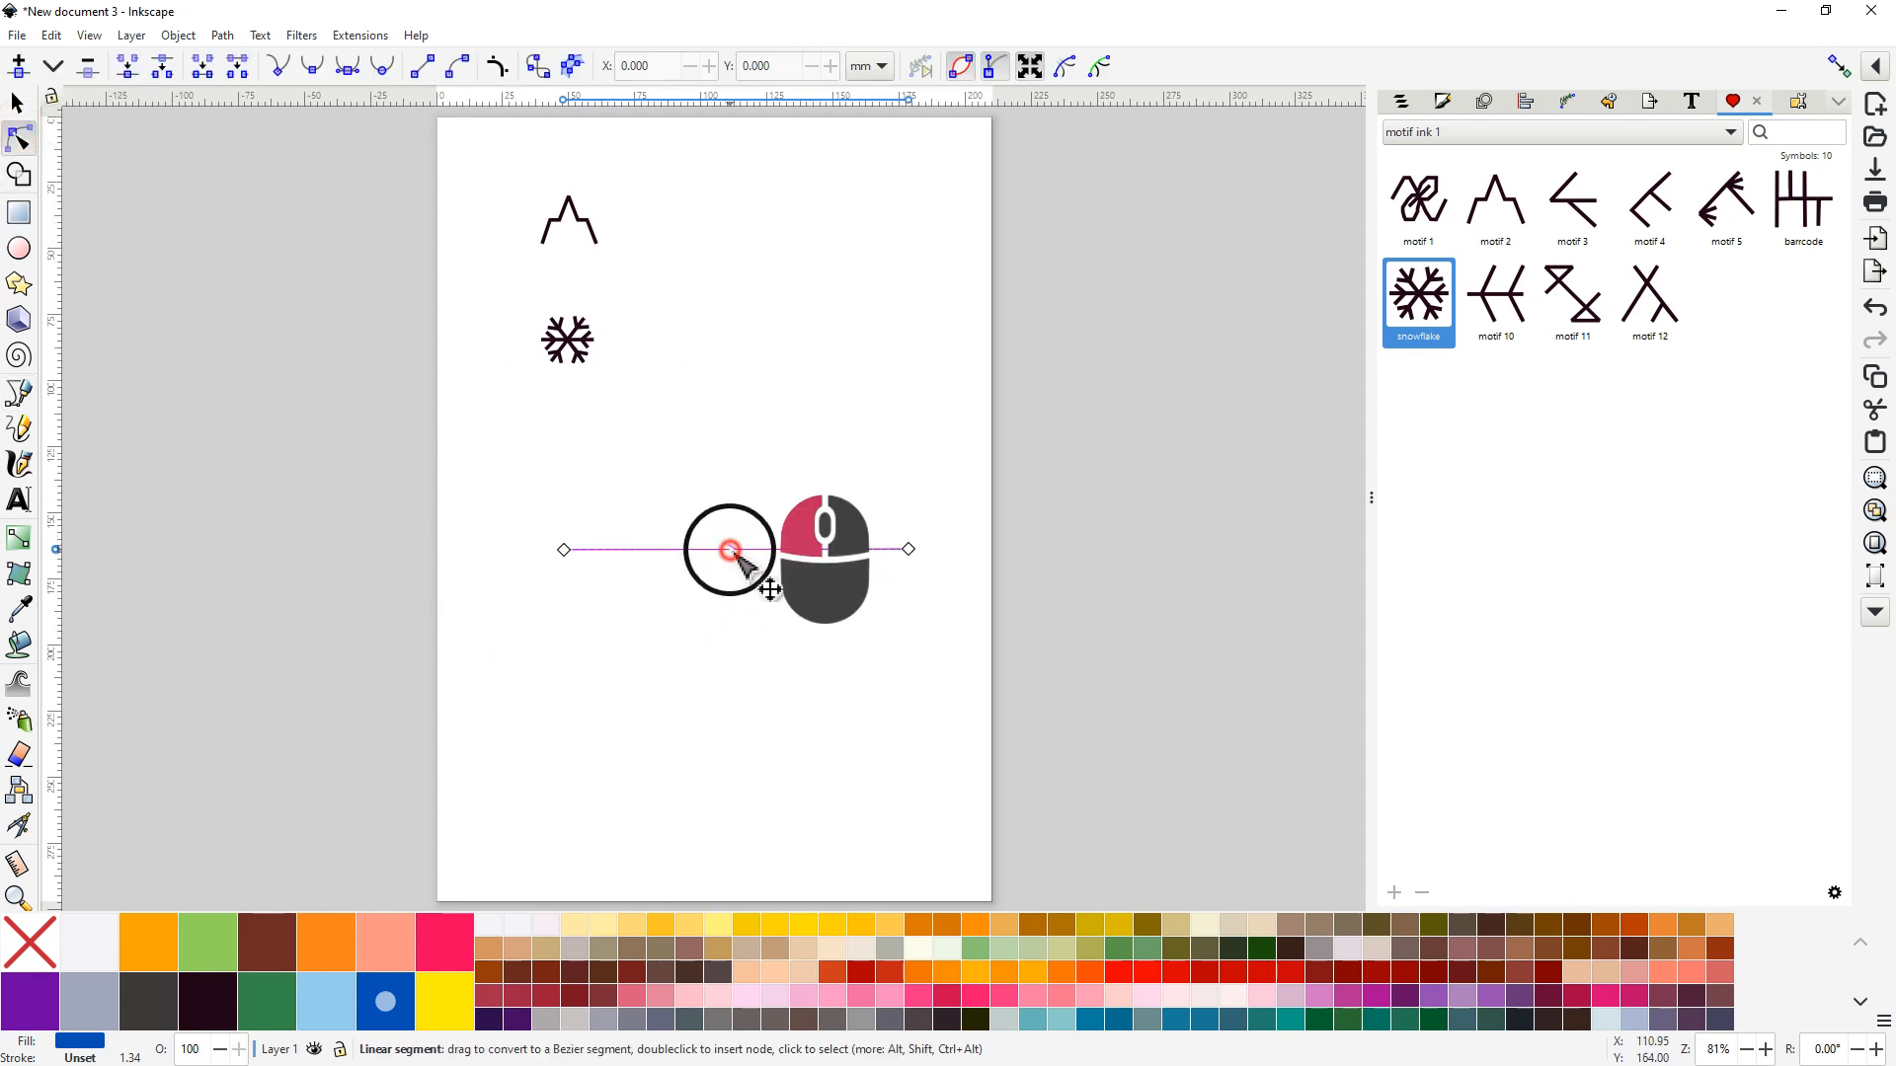
left_click_drag(731, 550, 743, 445)
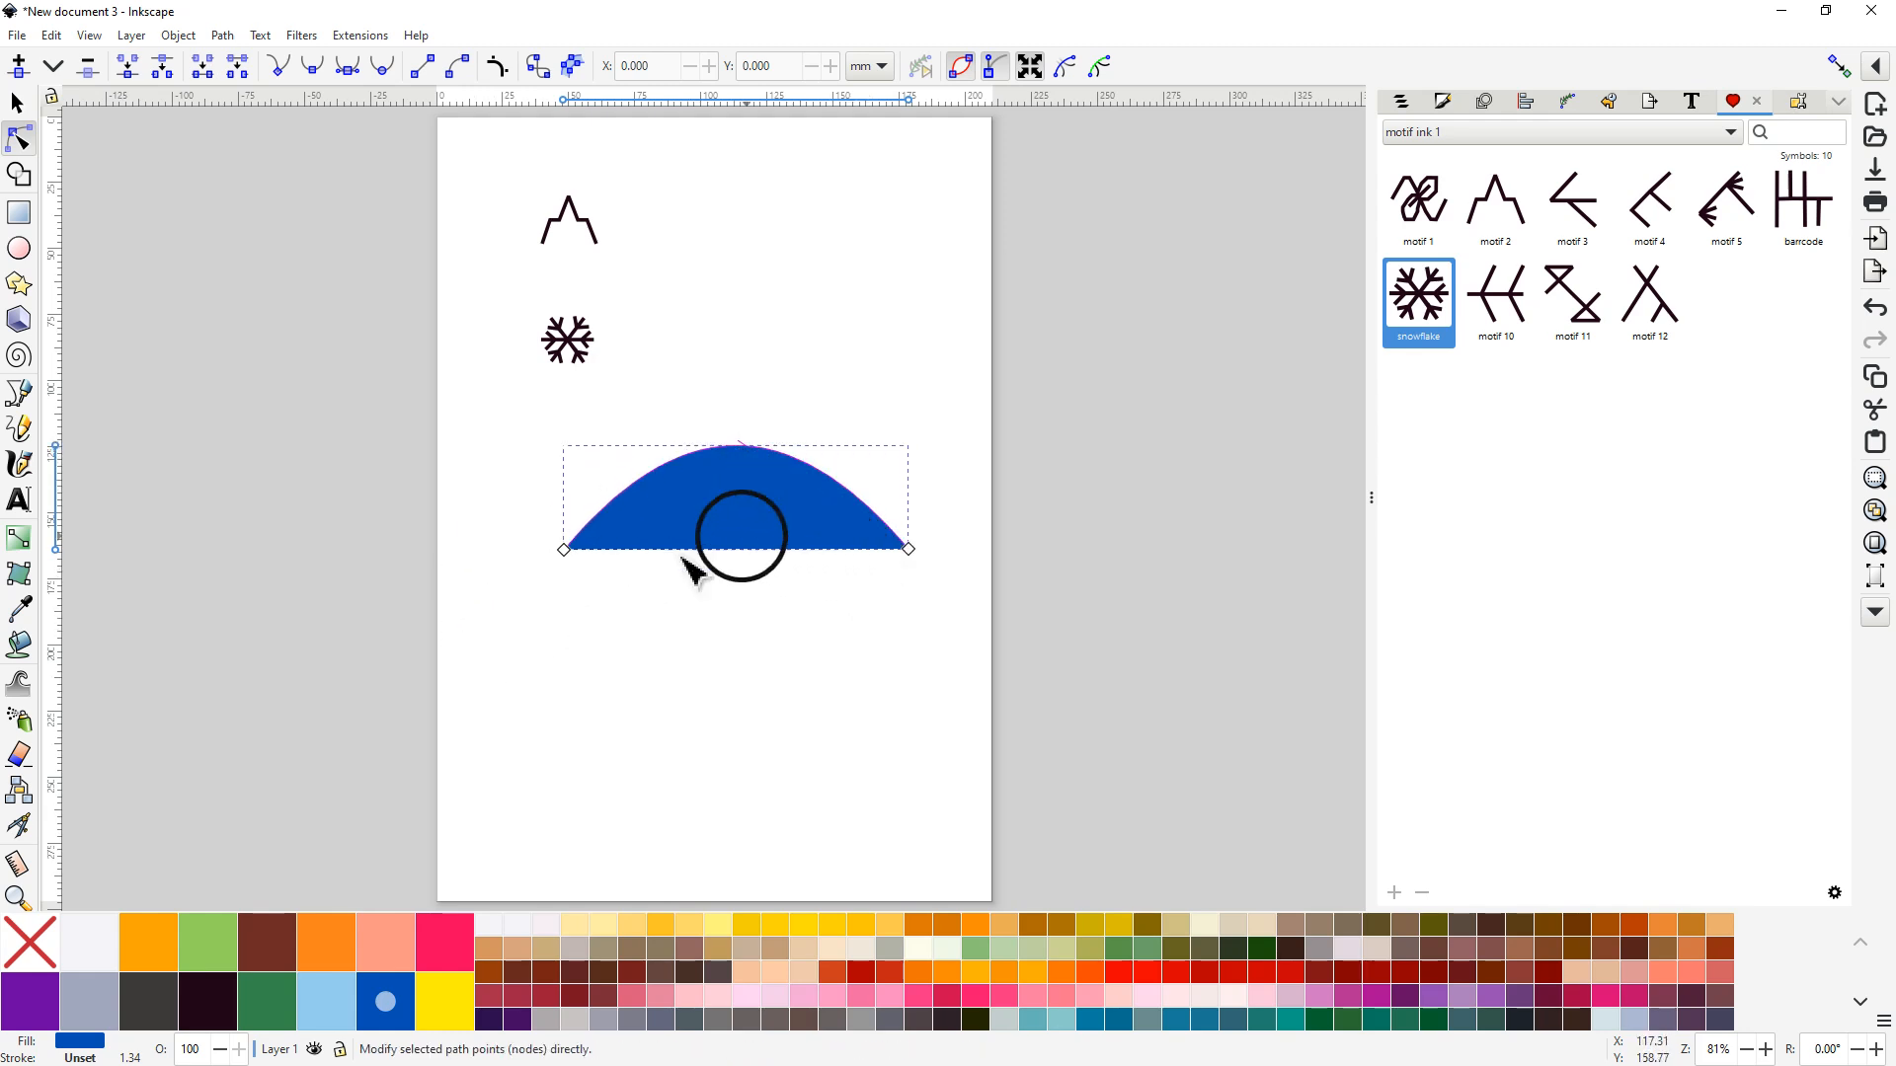
left_click(385, 1002, "shift")
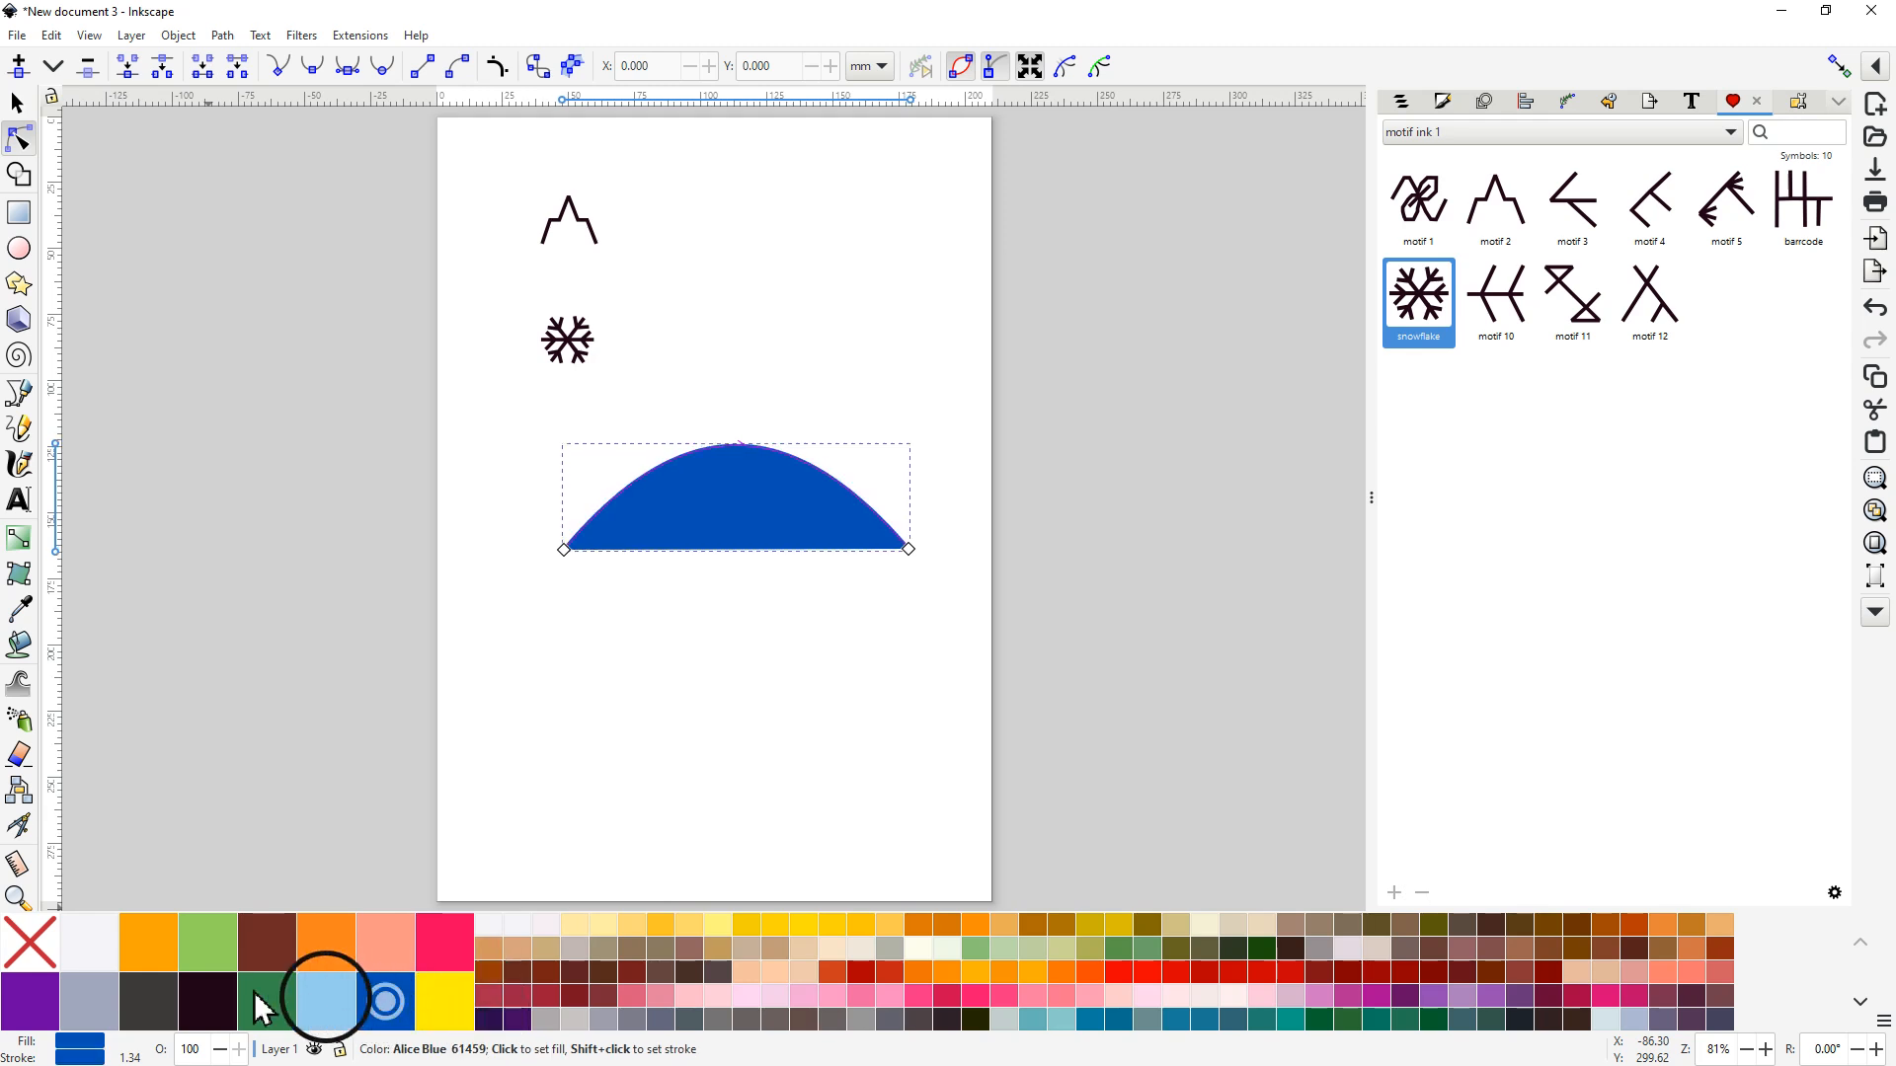
left_click(29, 950)
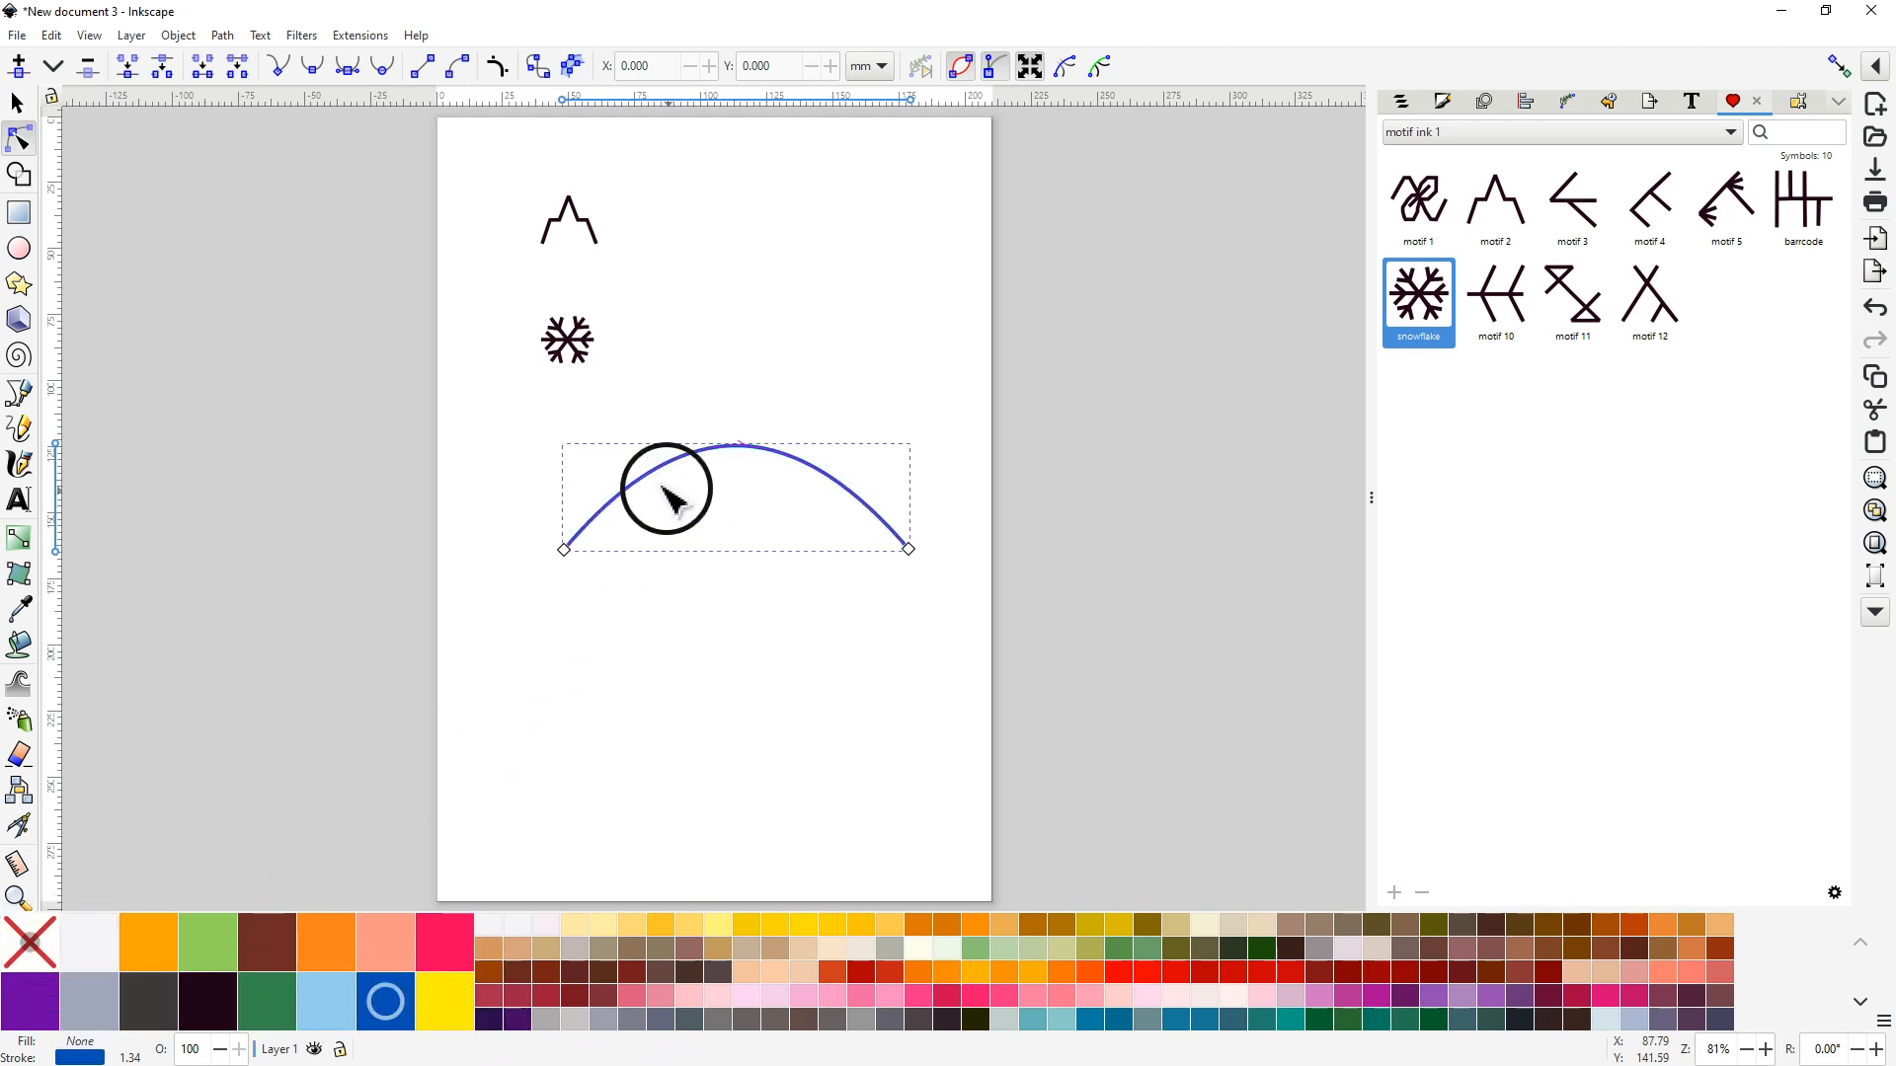
Step: Copy the black snowflake above the arch
left_click(570, 340)
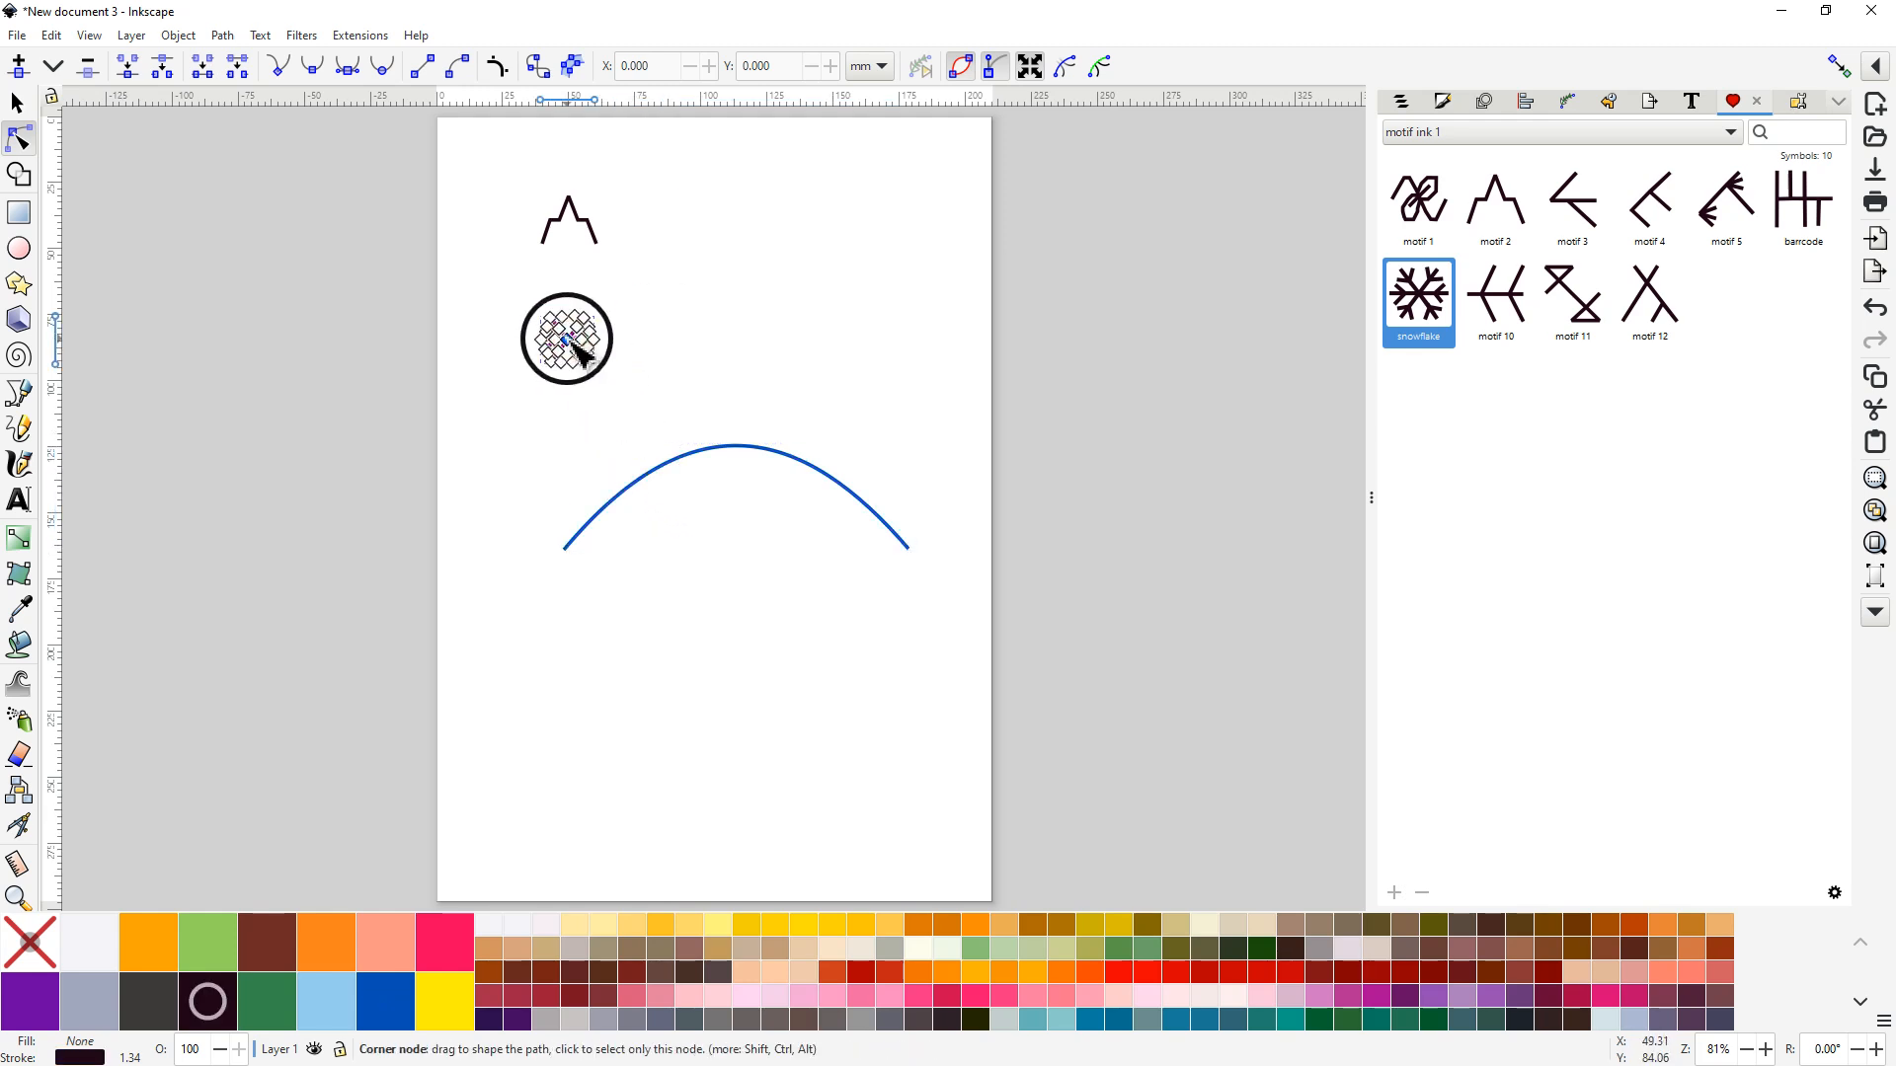
right_click(575, 343)
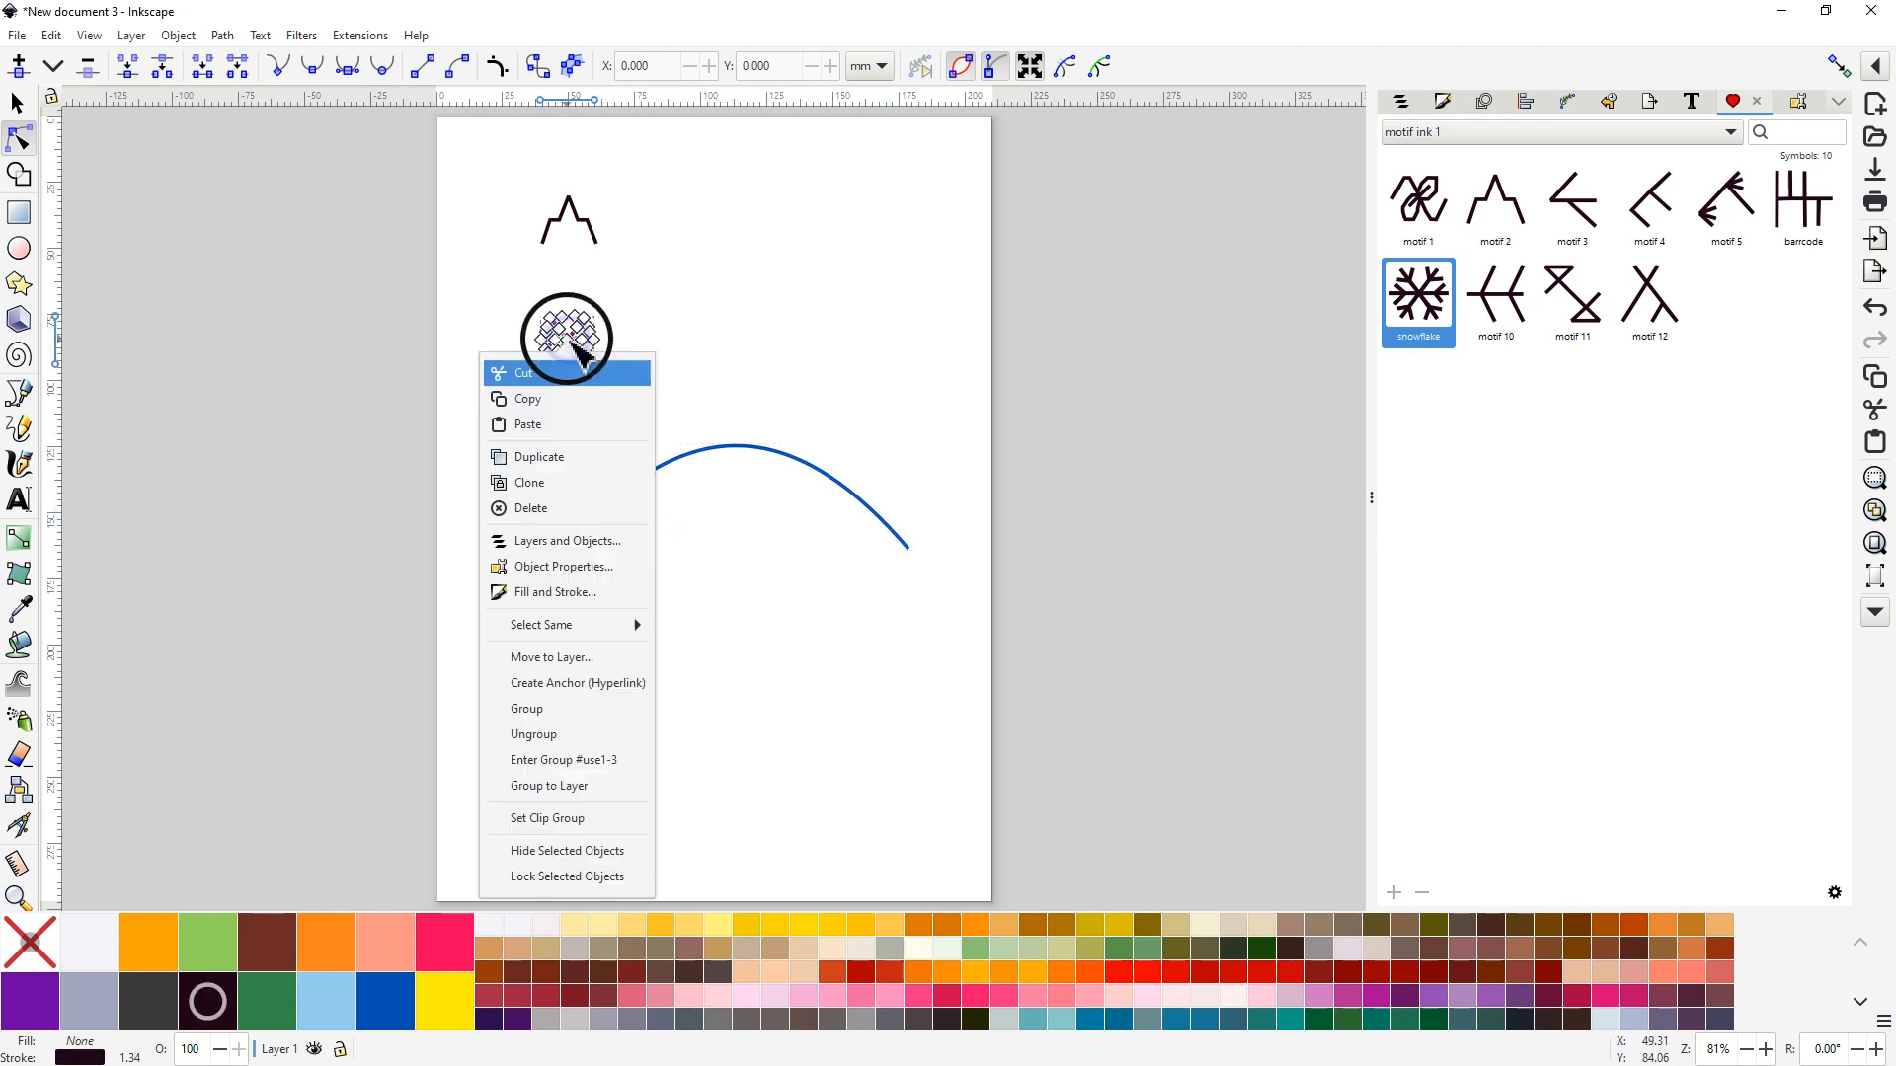
left_click(538, 399)
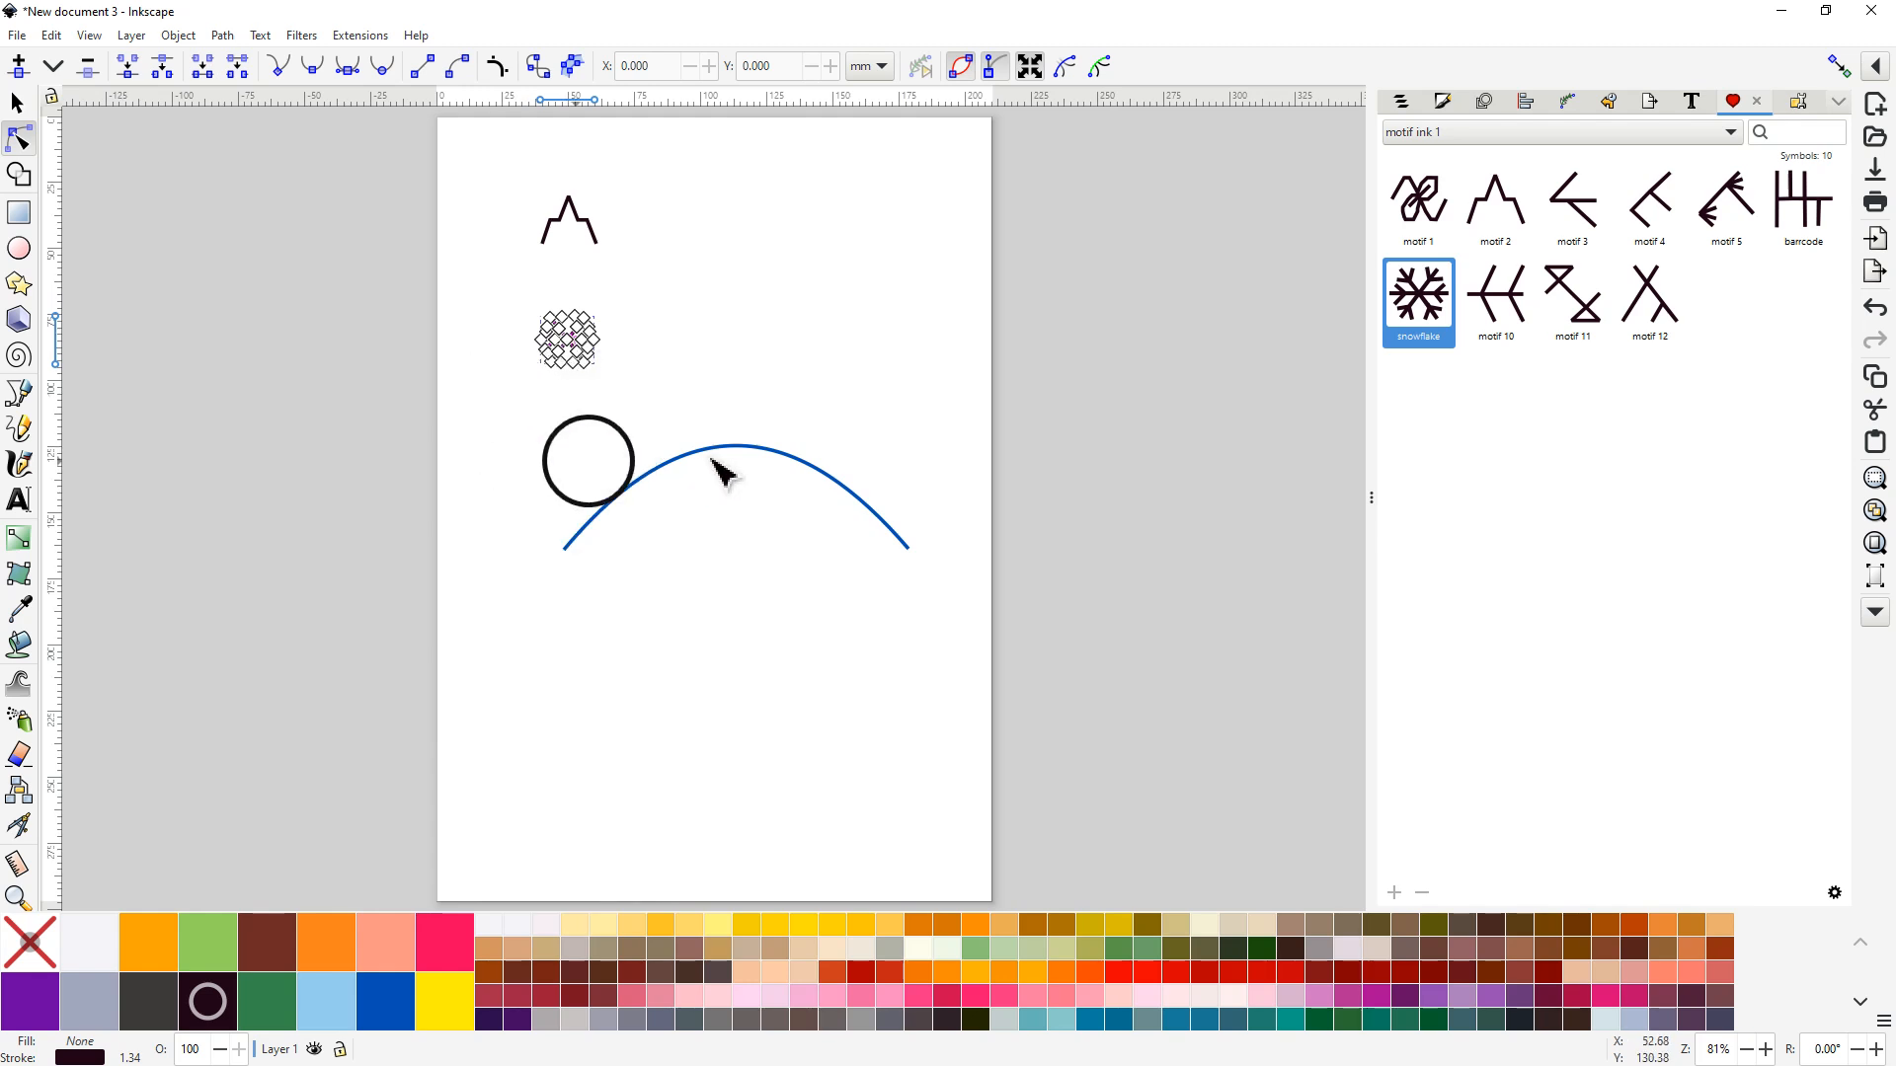
Step: Apply the Pattern Along Path effect to the arch with the copied snowflake as pattern source and pattern copies set to Repeated
left_click(743, 447)
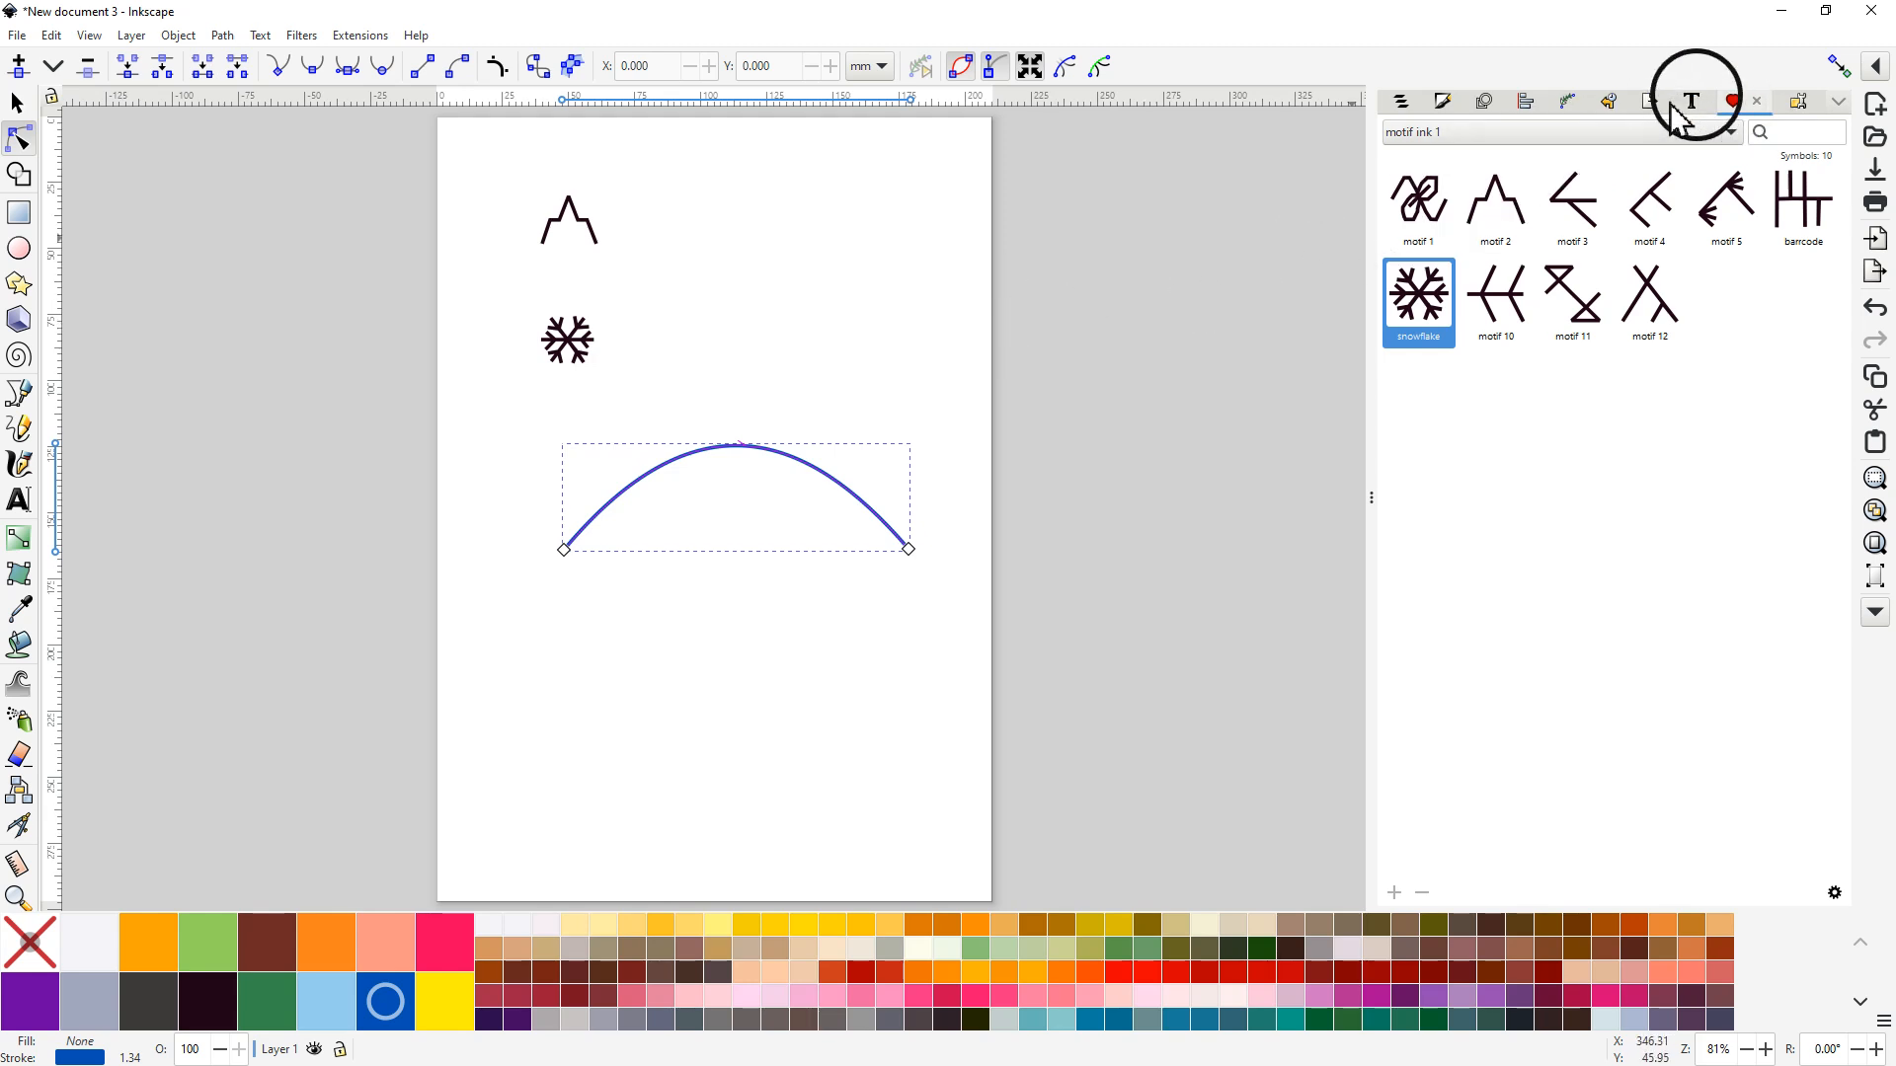
left_click(1562, 103)
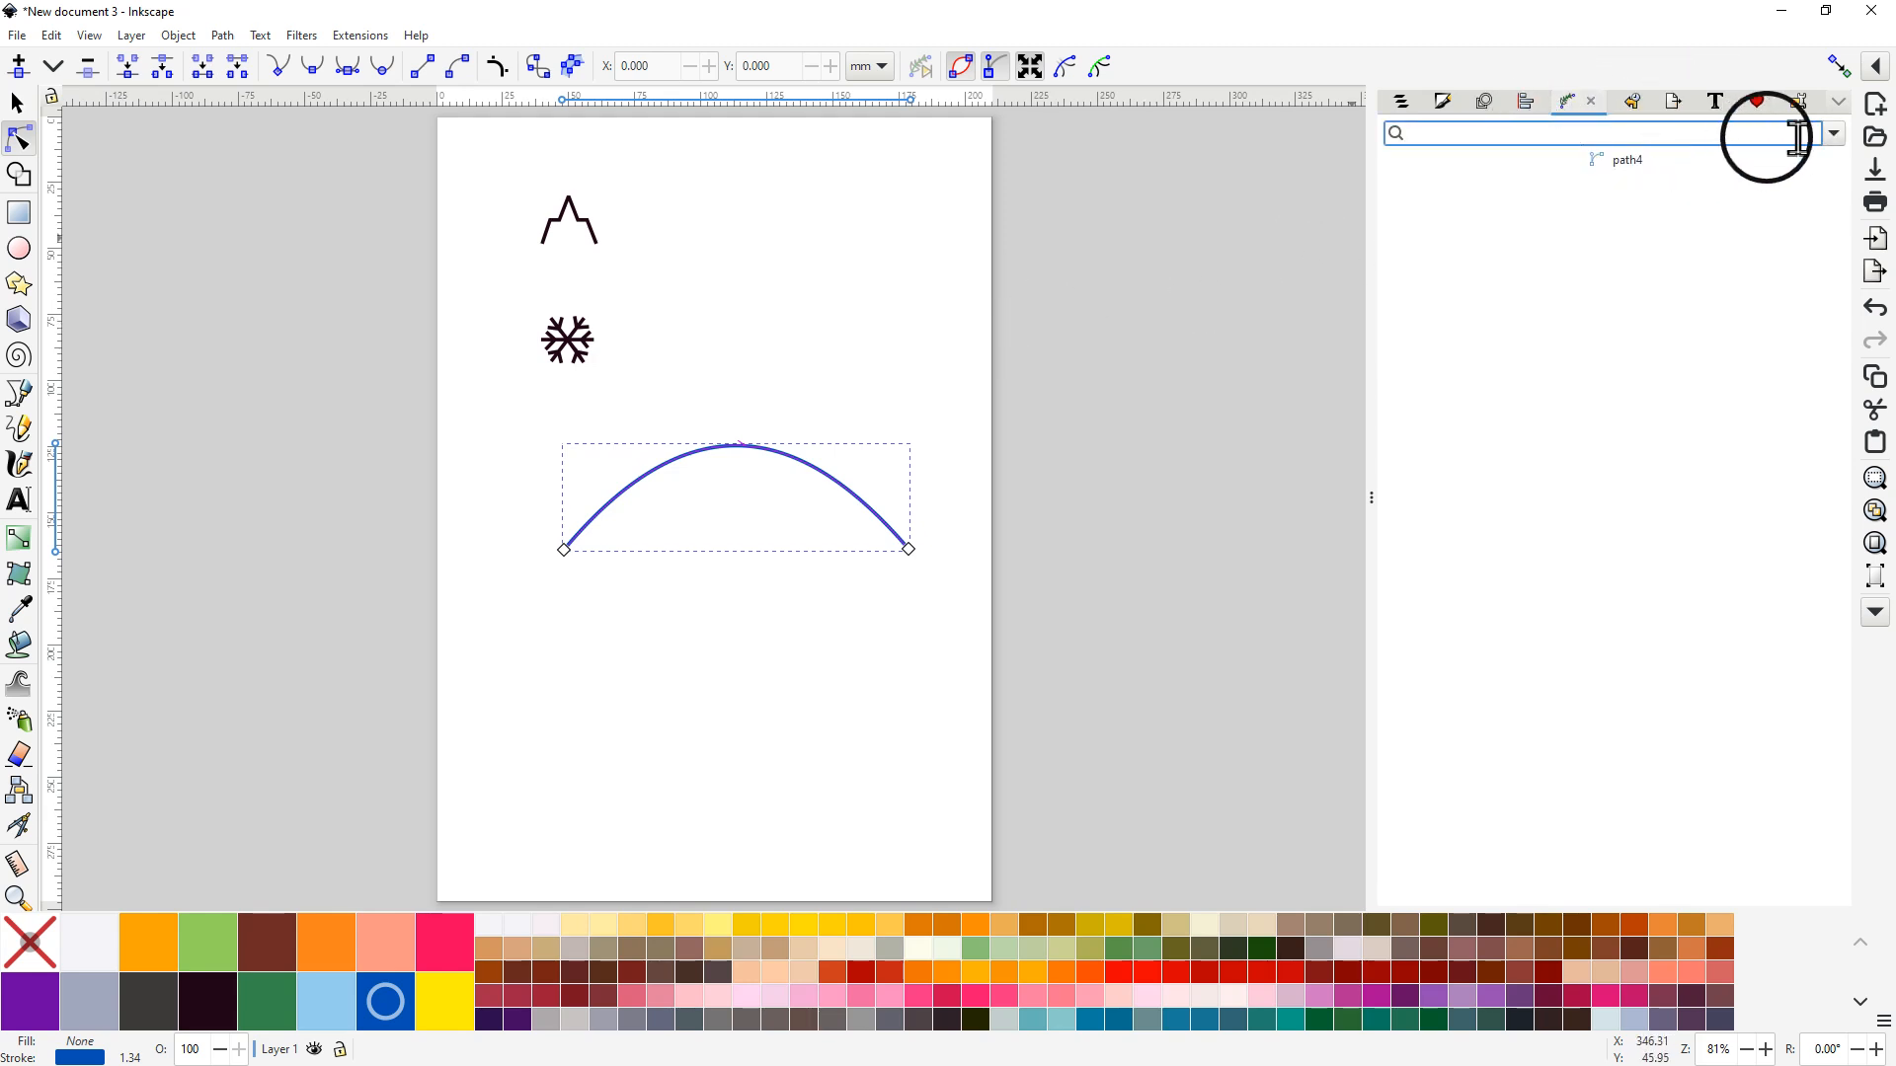
left_click(1836, 138)
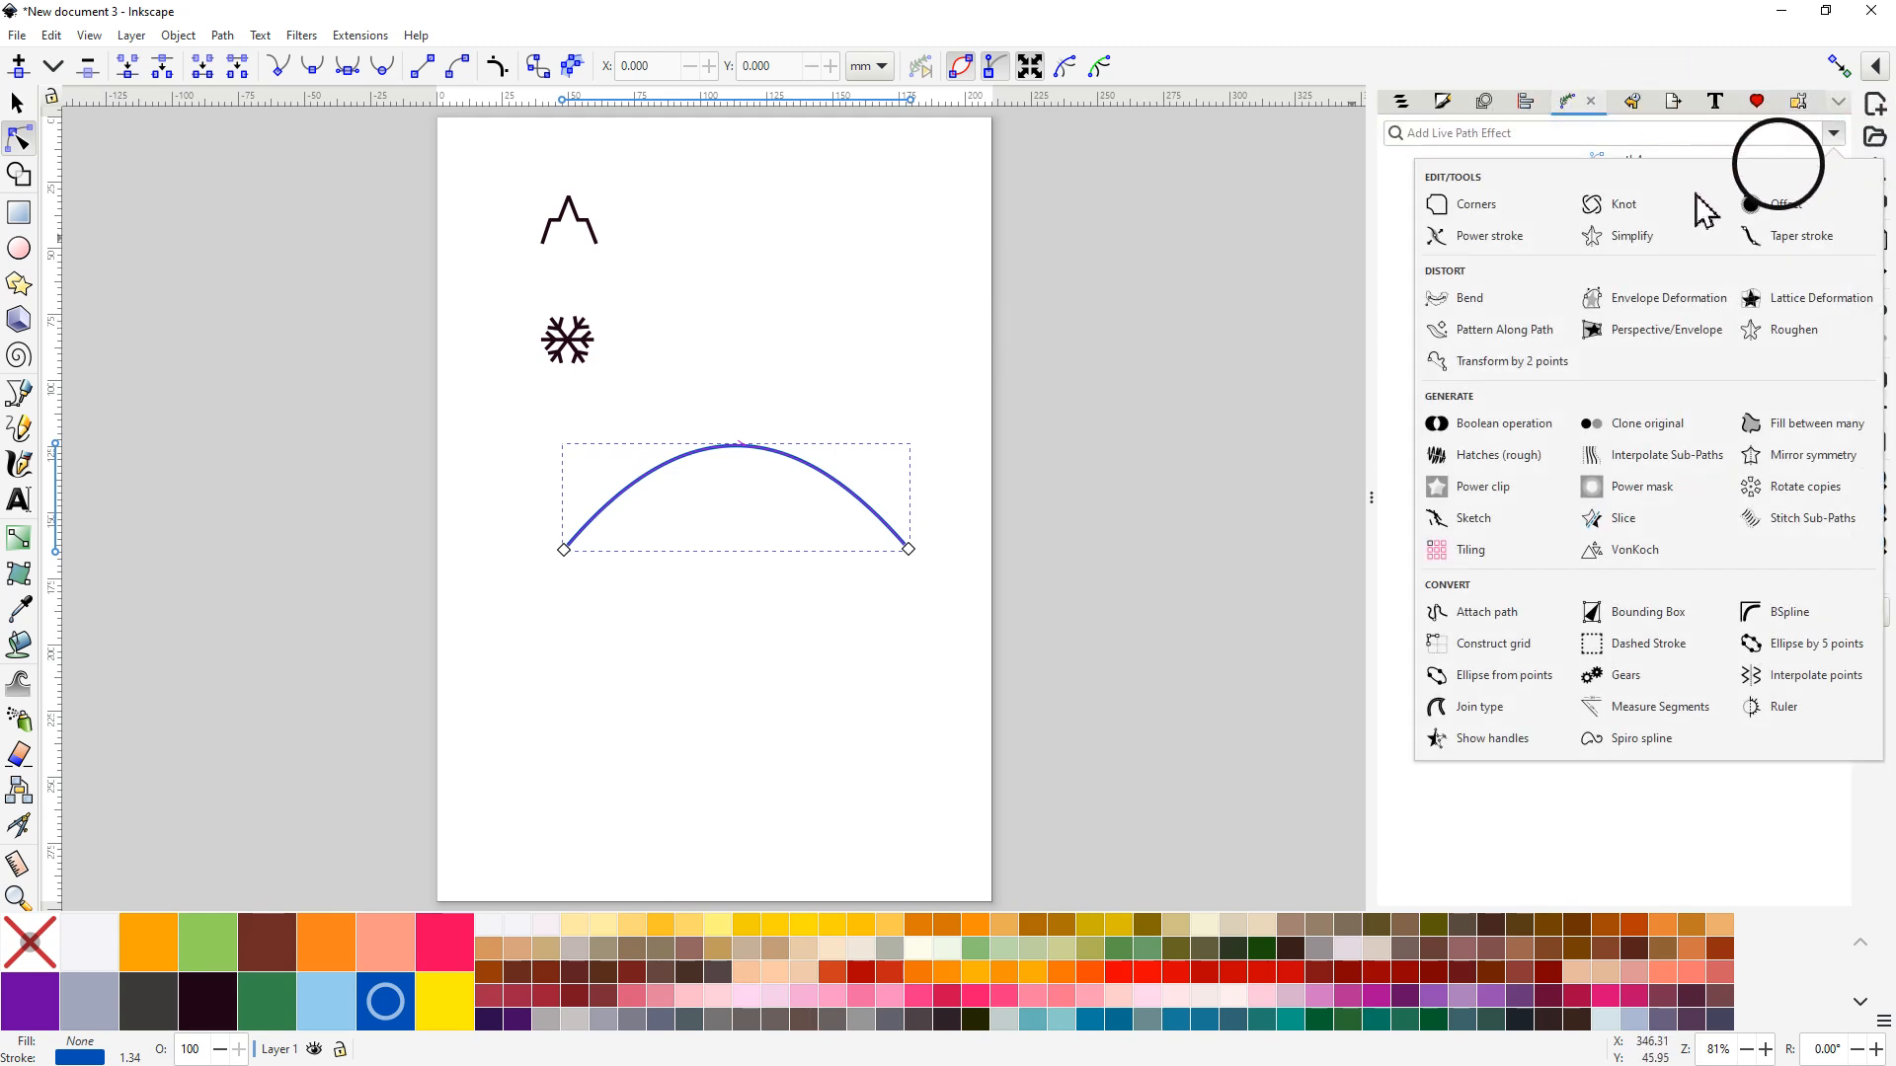
left_click(1484, 335)
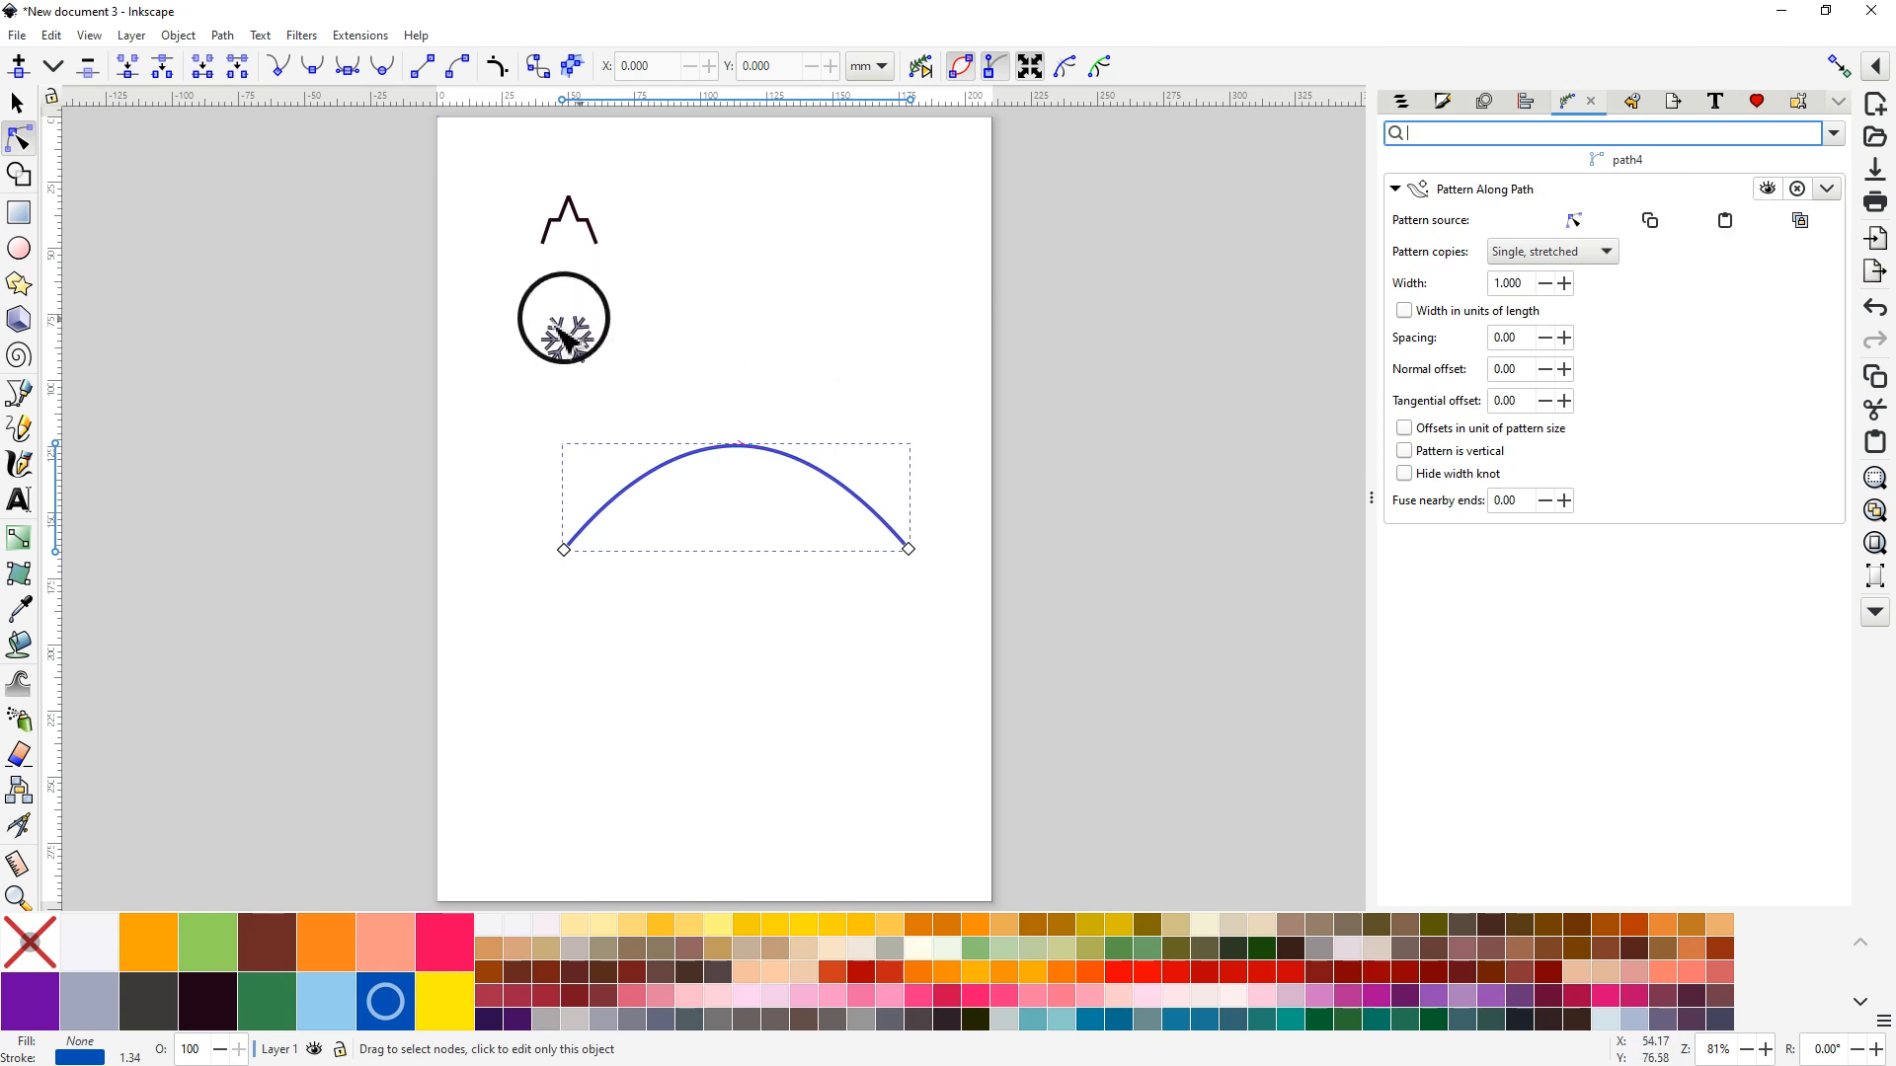
left_click(1726, 223)
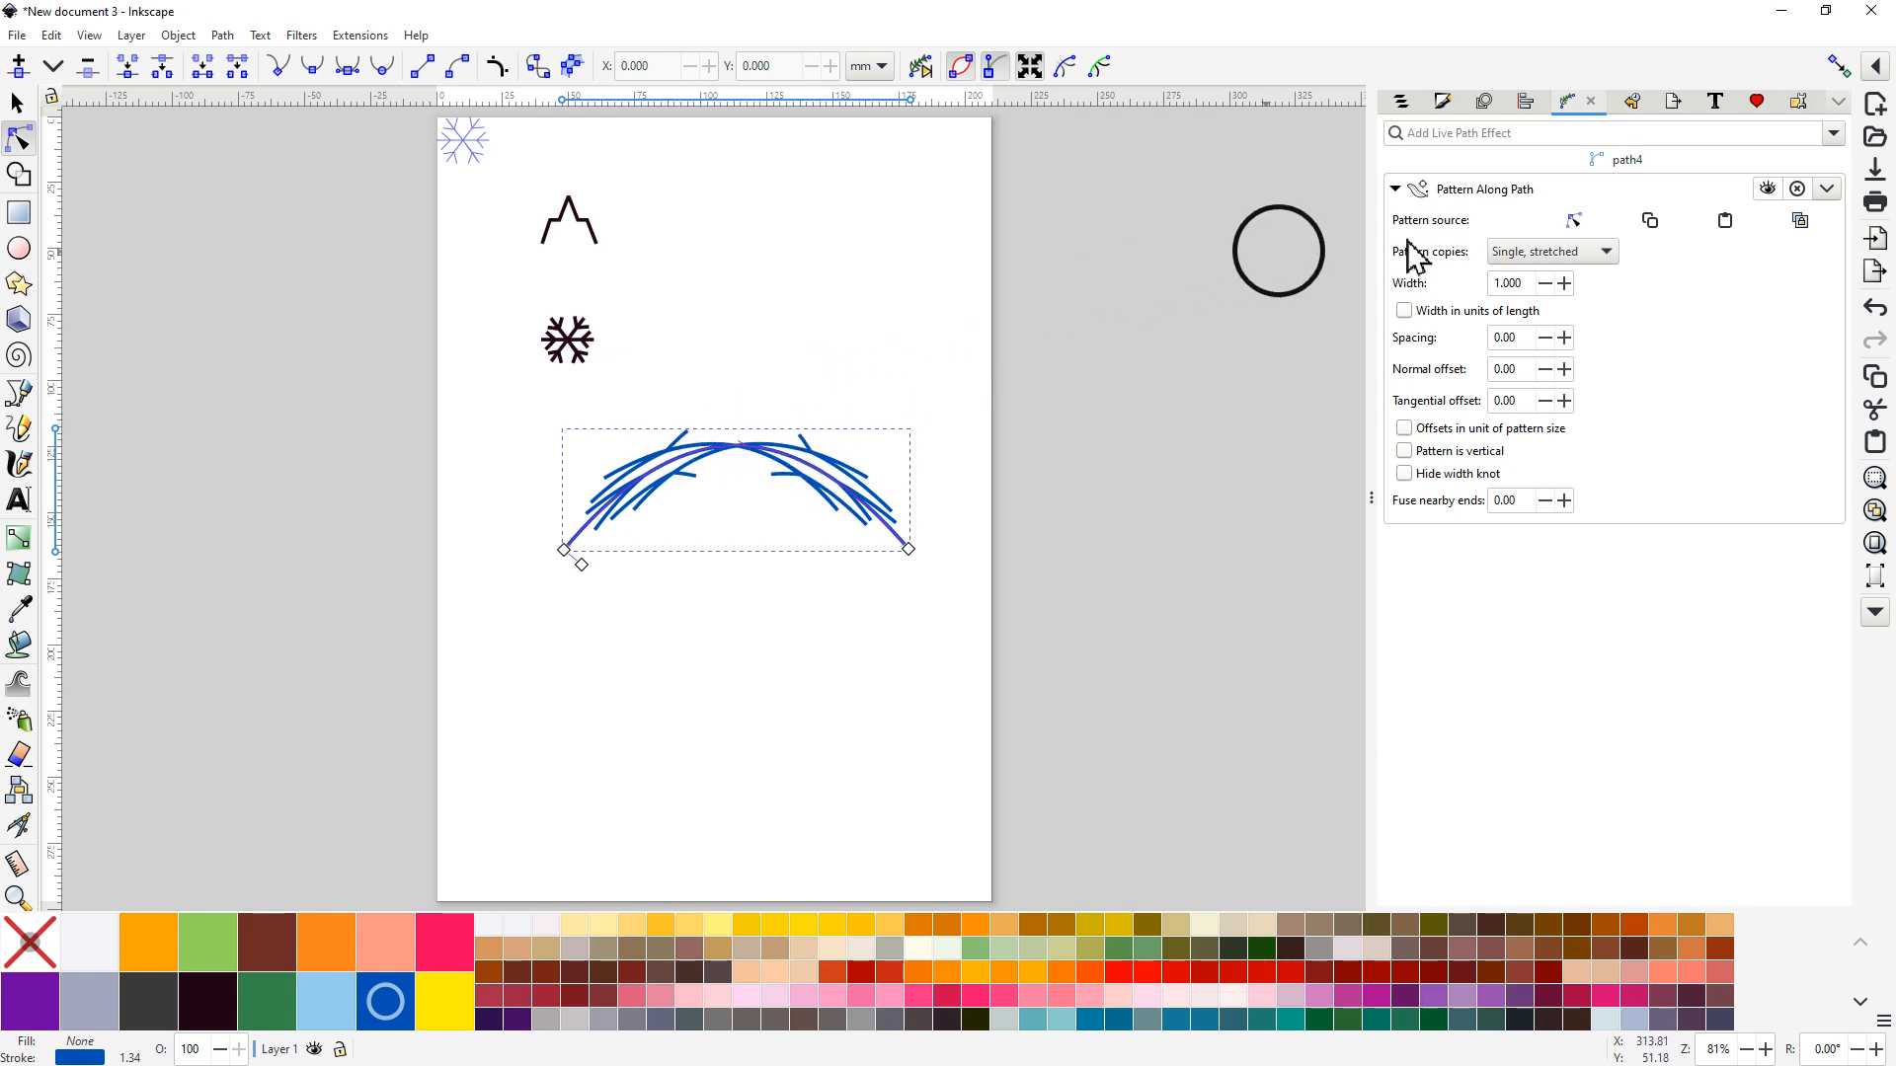
left_click(1606, 254)
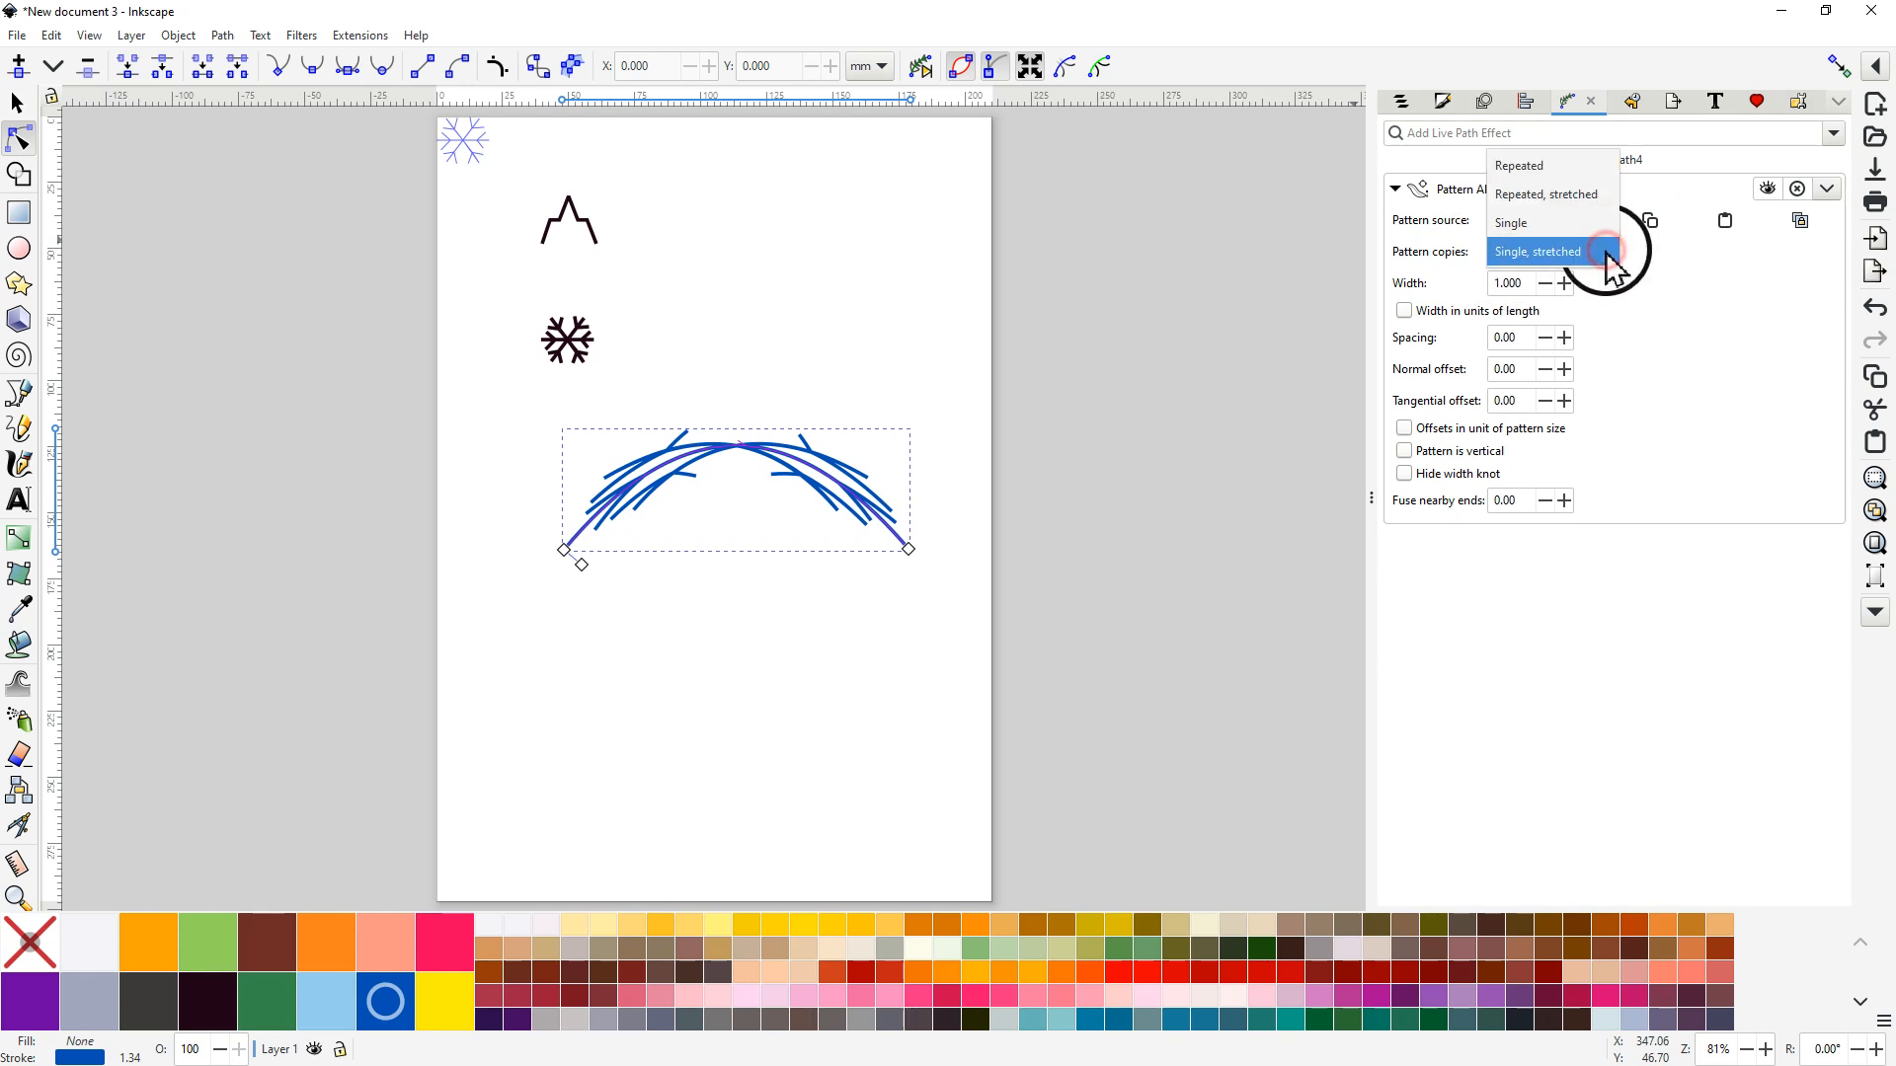
left_click(1525, 167)
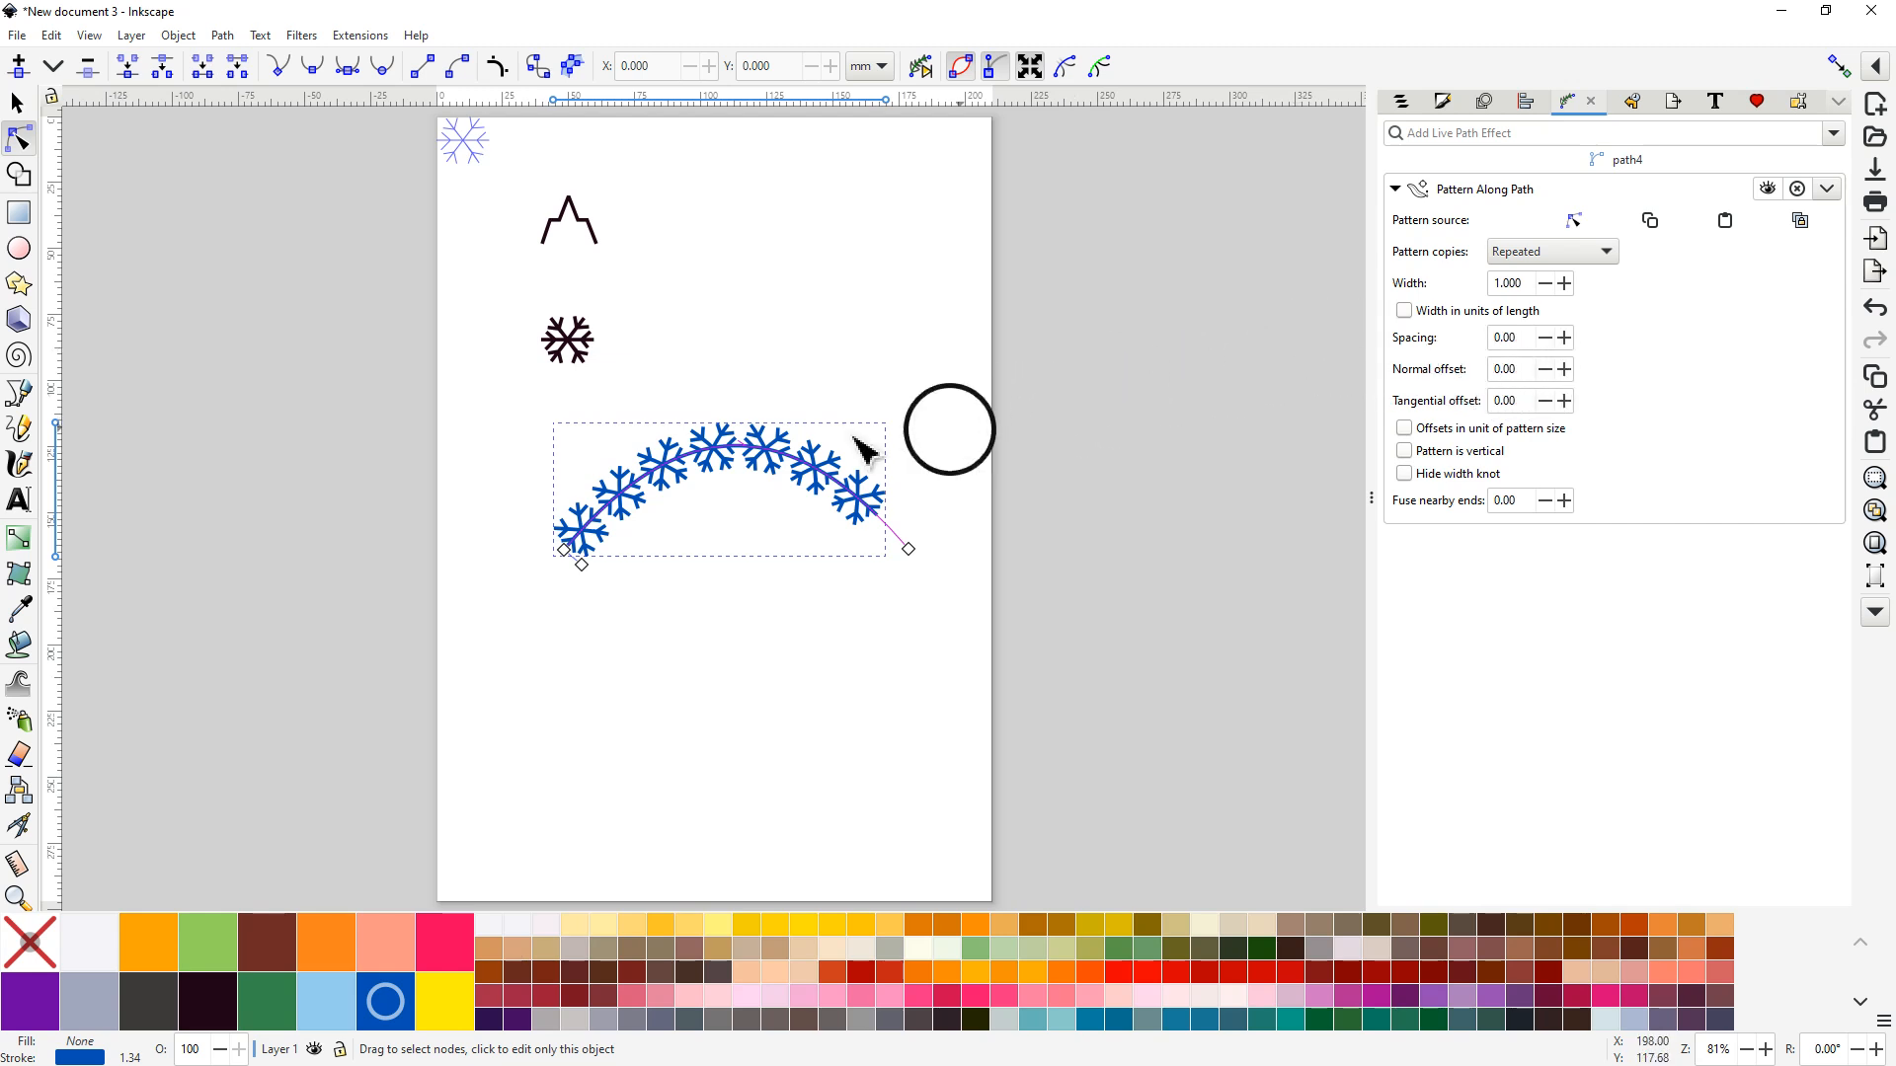
left_click_drag(592, 234, 542, 296)
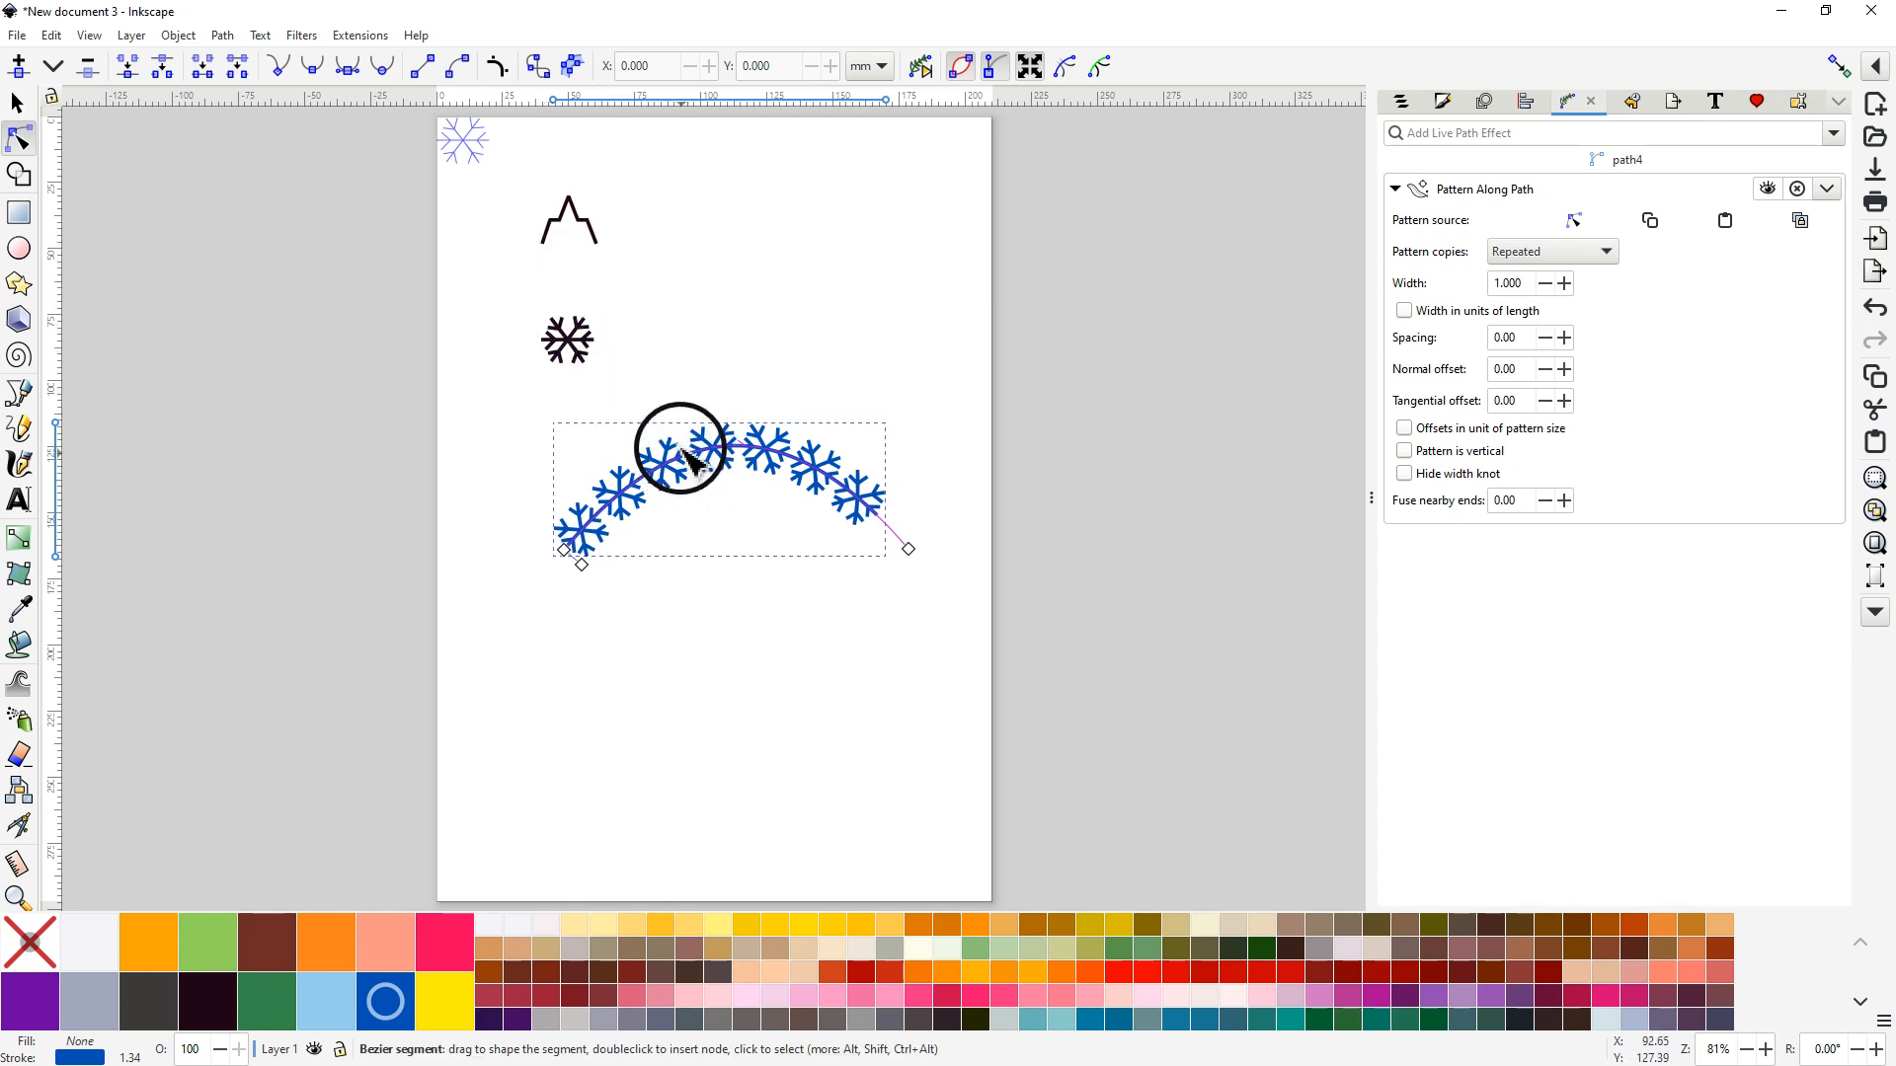
scroll(598, 410, "up", 2)
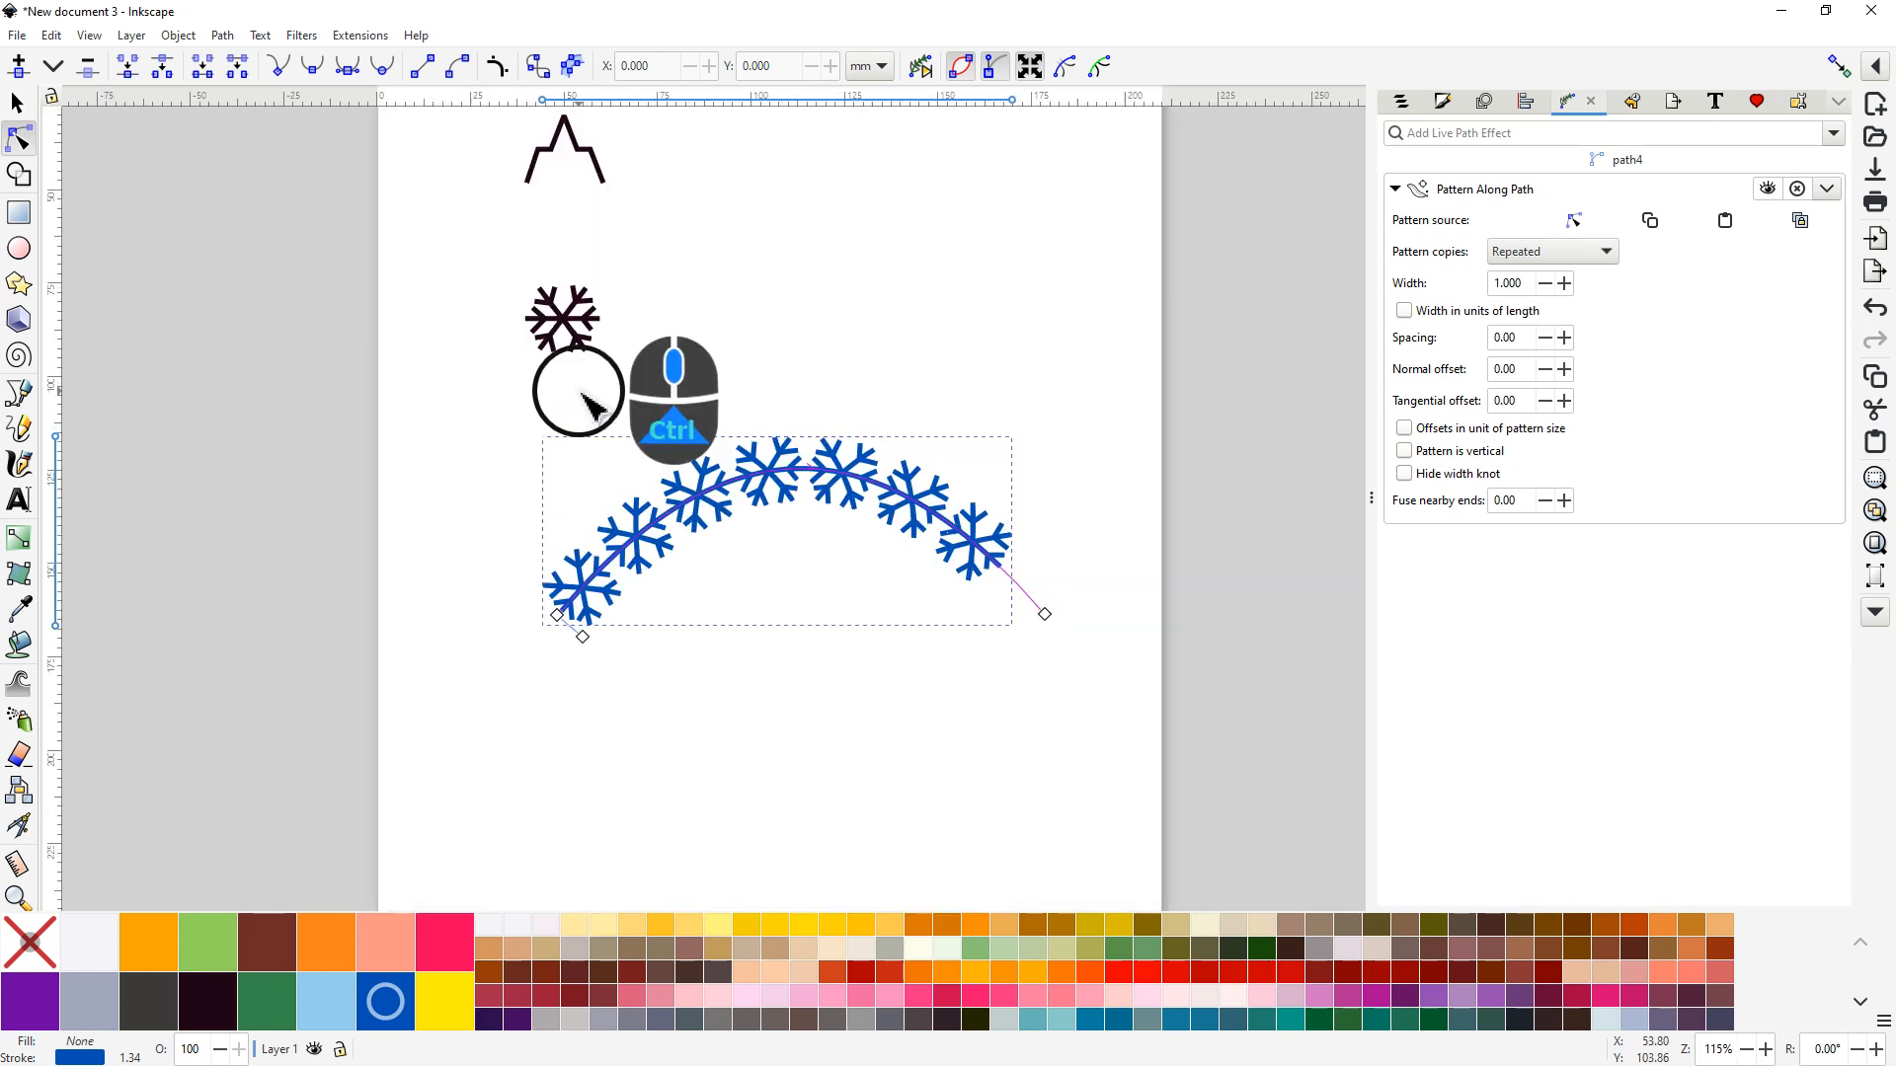
left_click(571, 308)
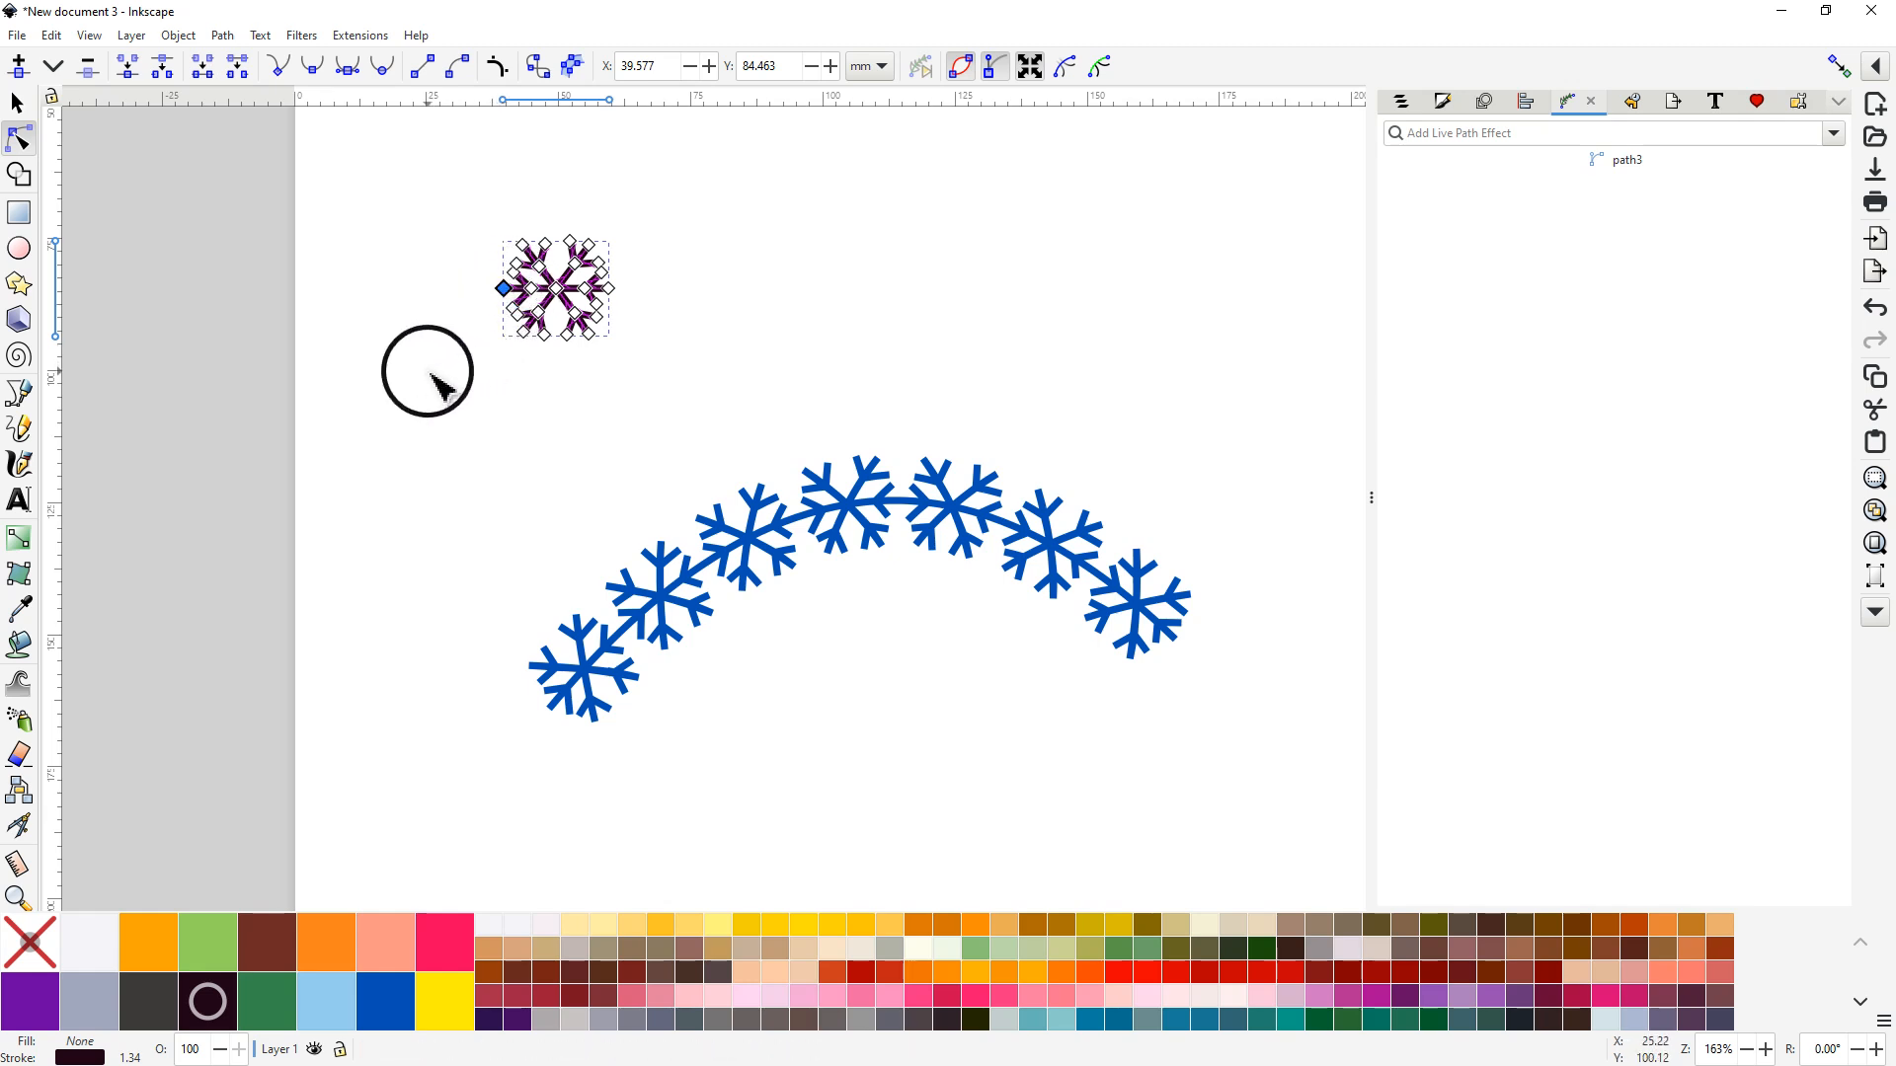
key("shift")
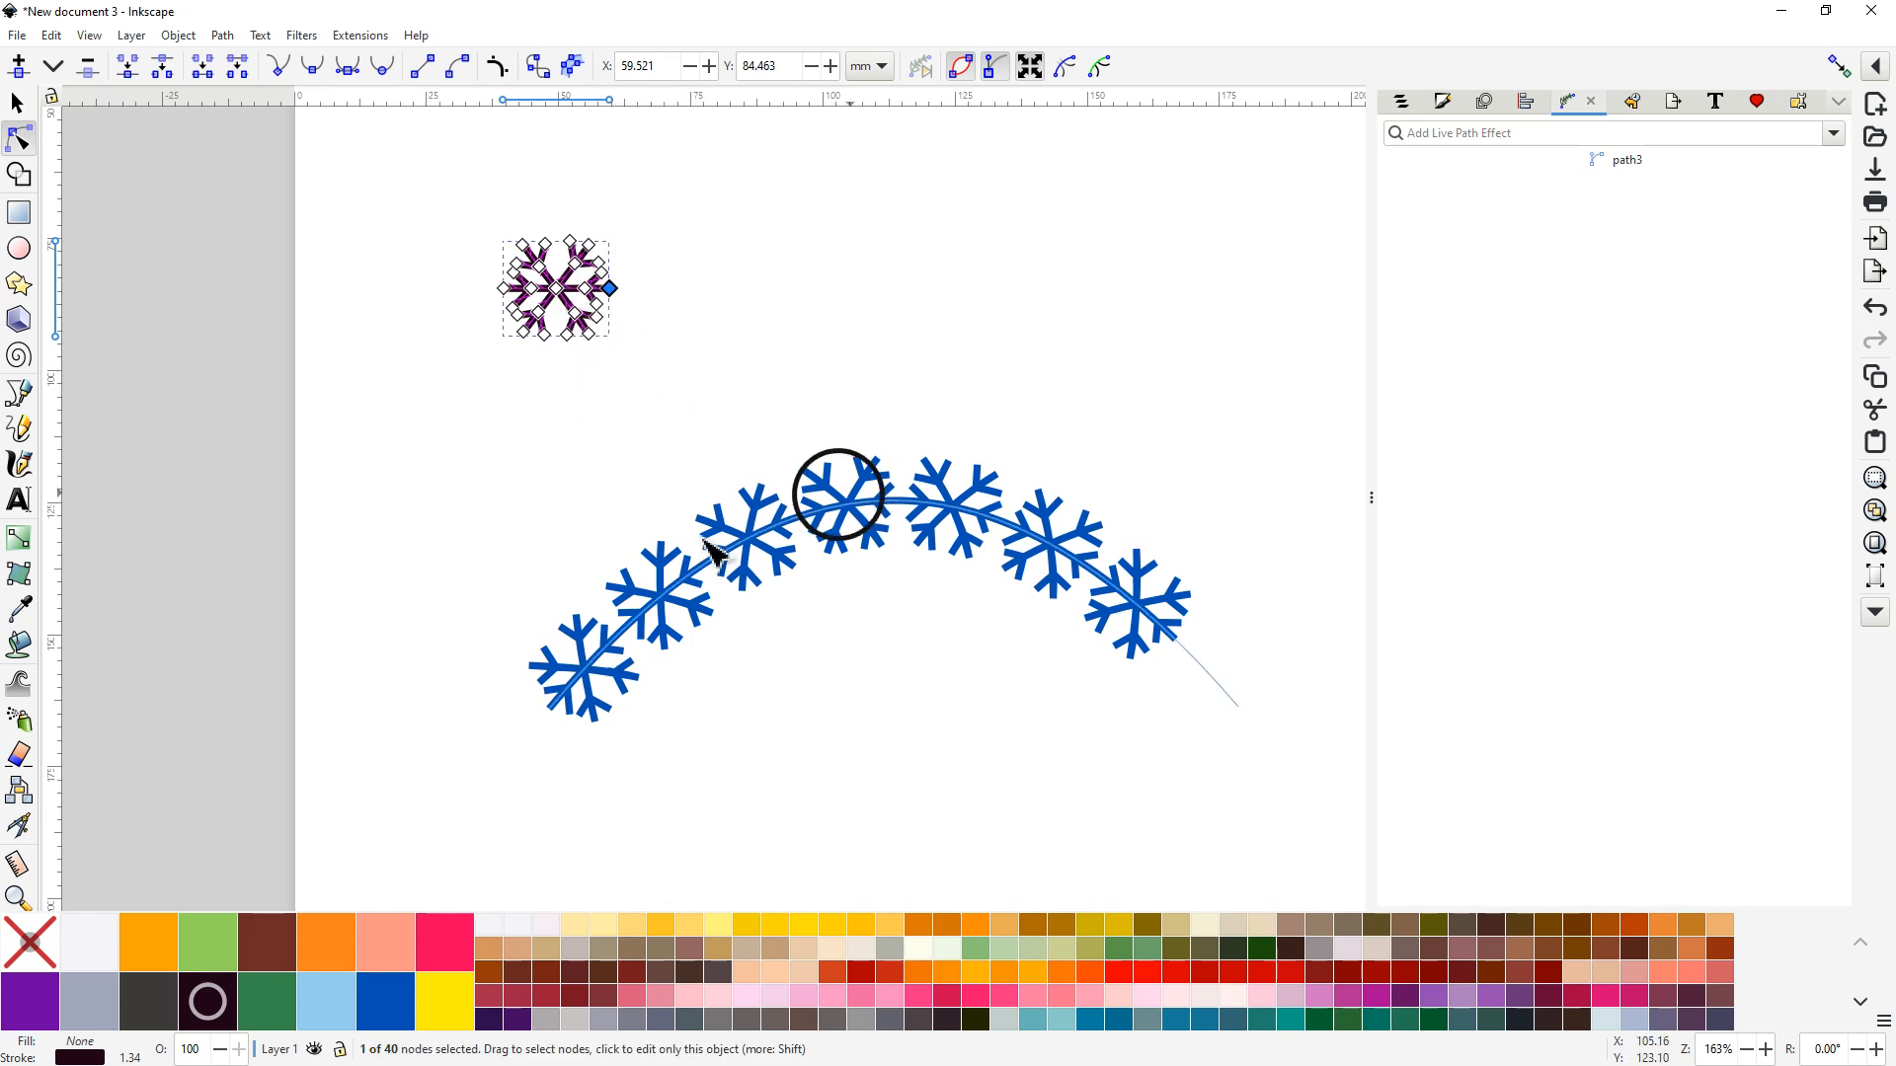
left_click(884, 703)
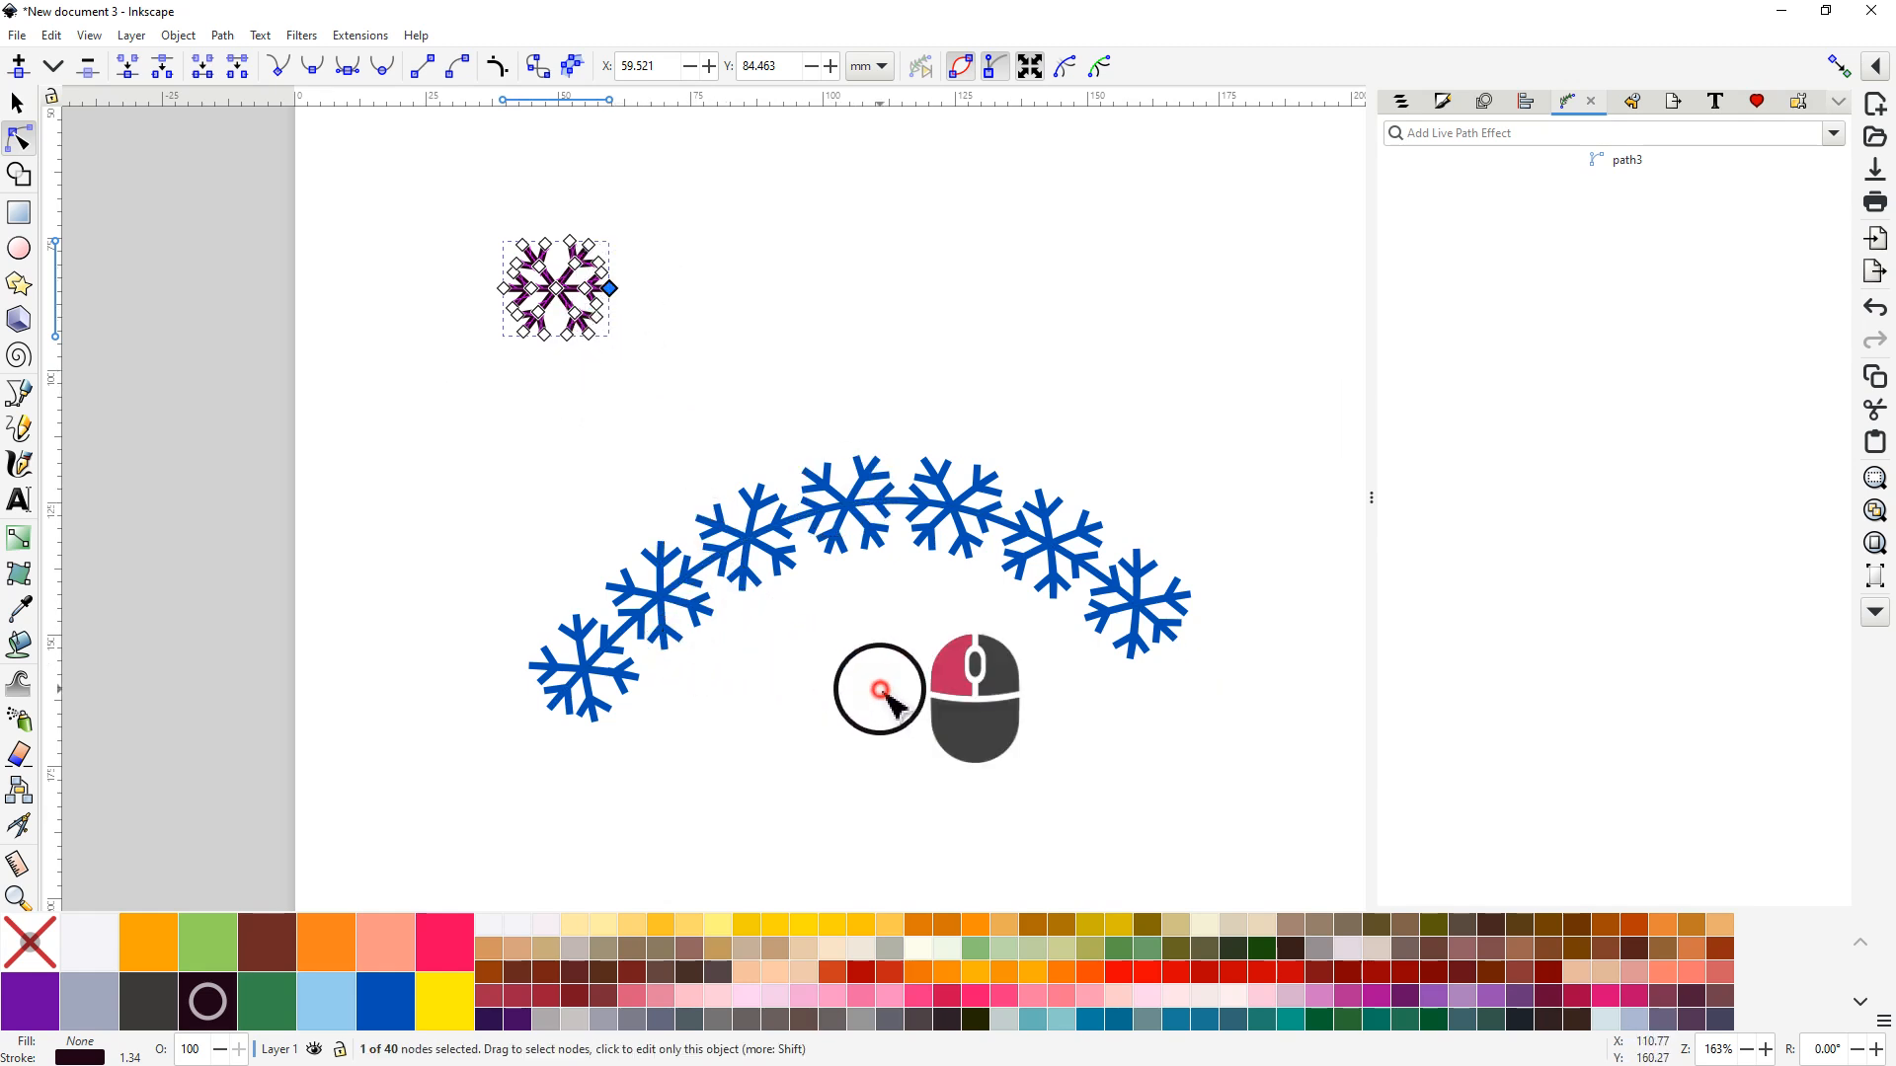
Step: Insert a node on the snowflake arch's path just before its right end
left_click(910, 509)
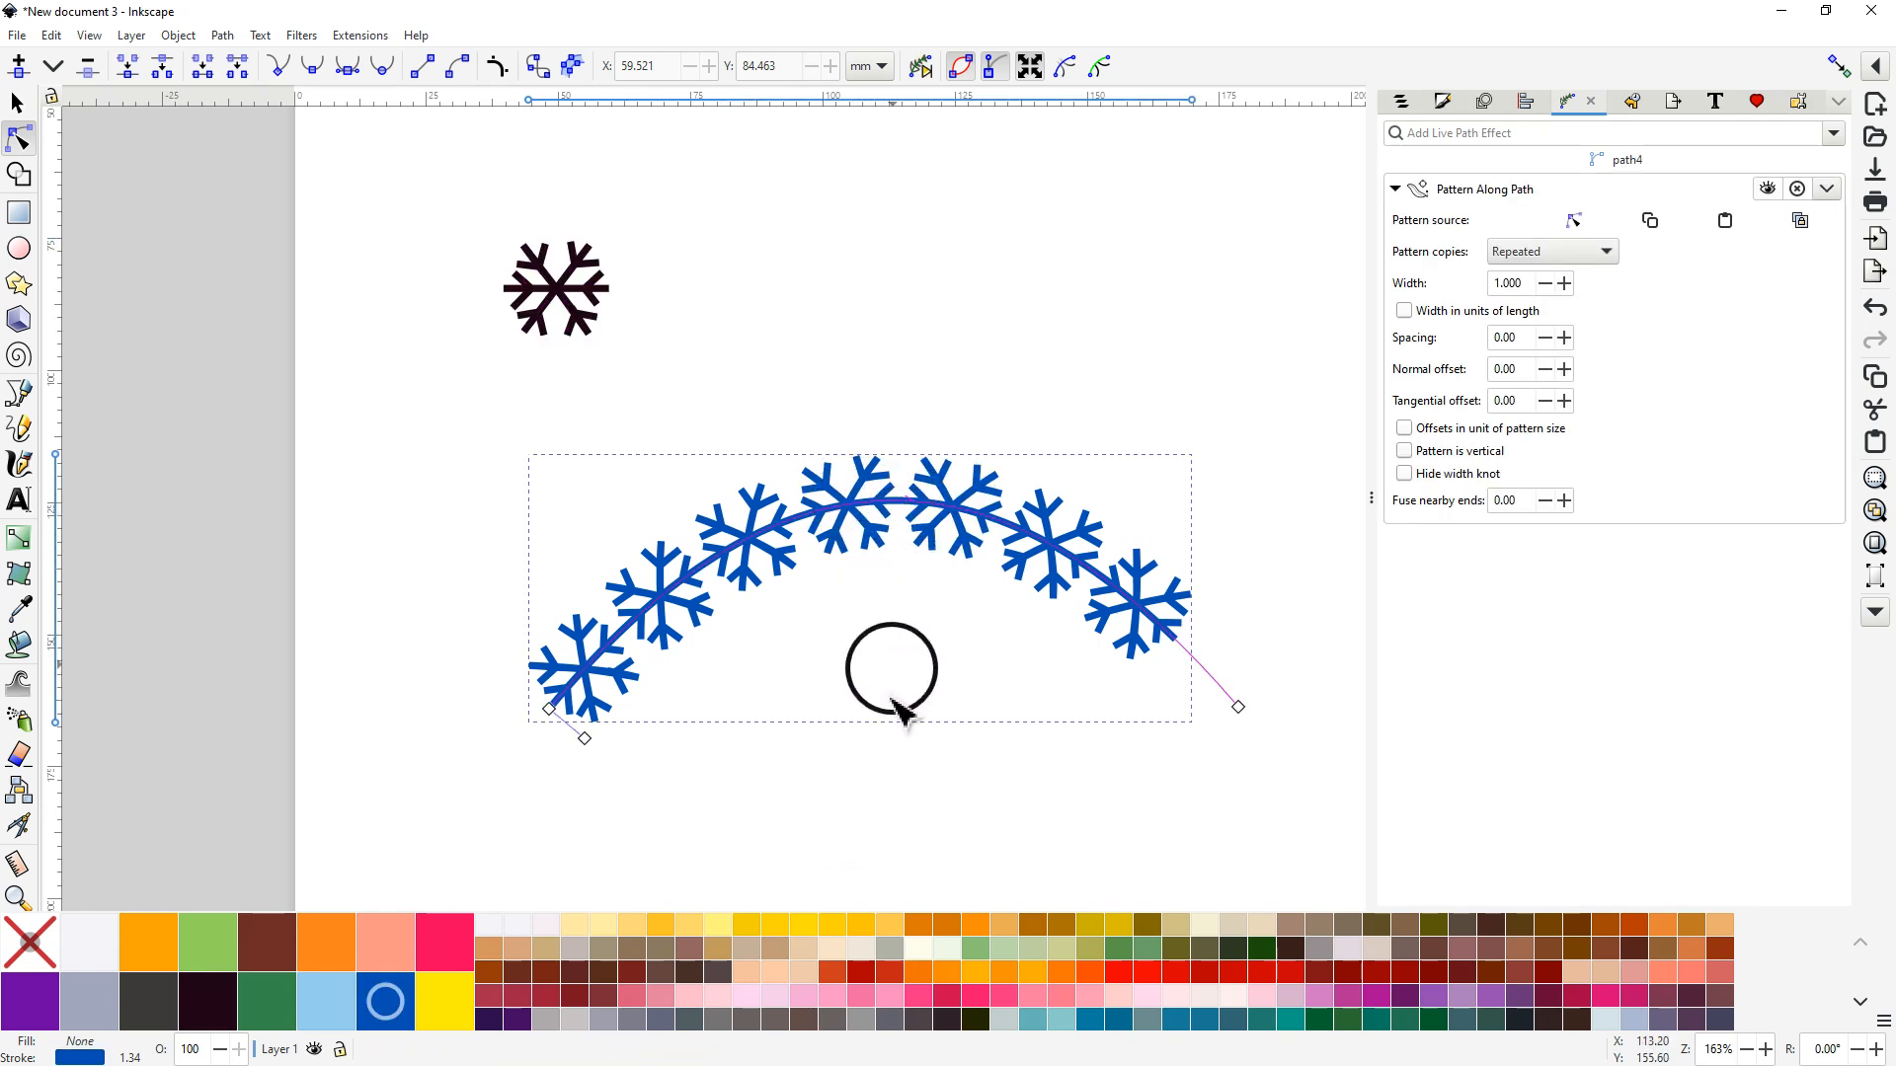
left_click_drag(880, 695, 703, 336)
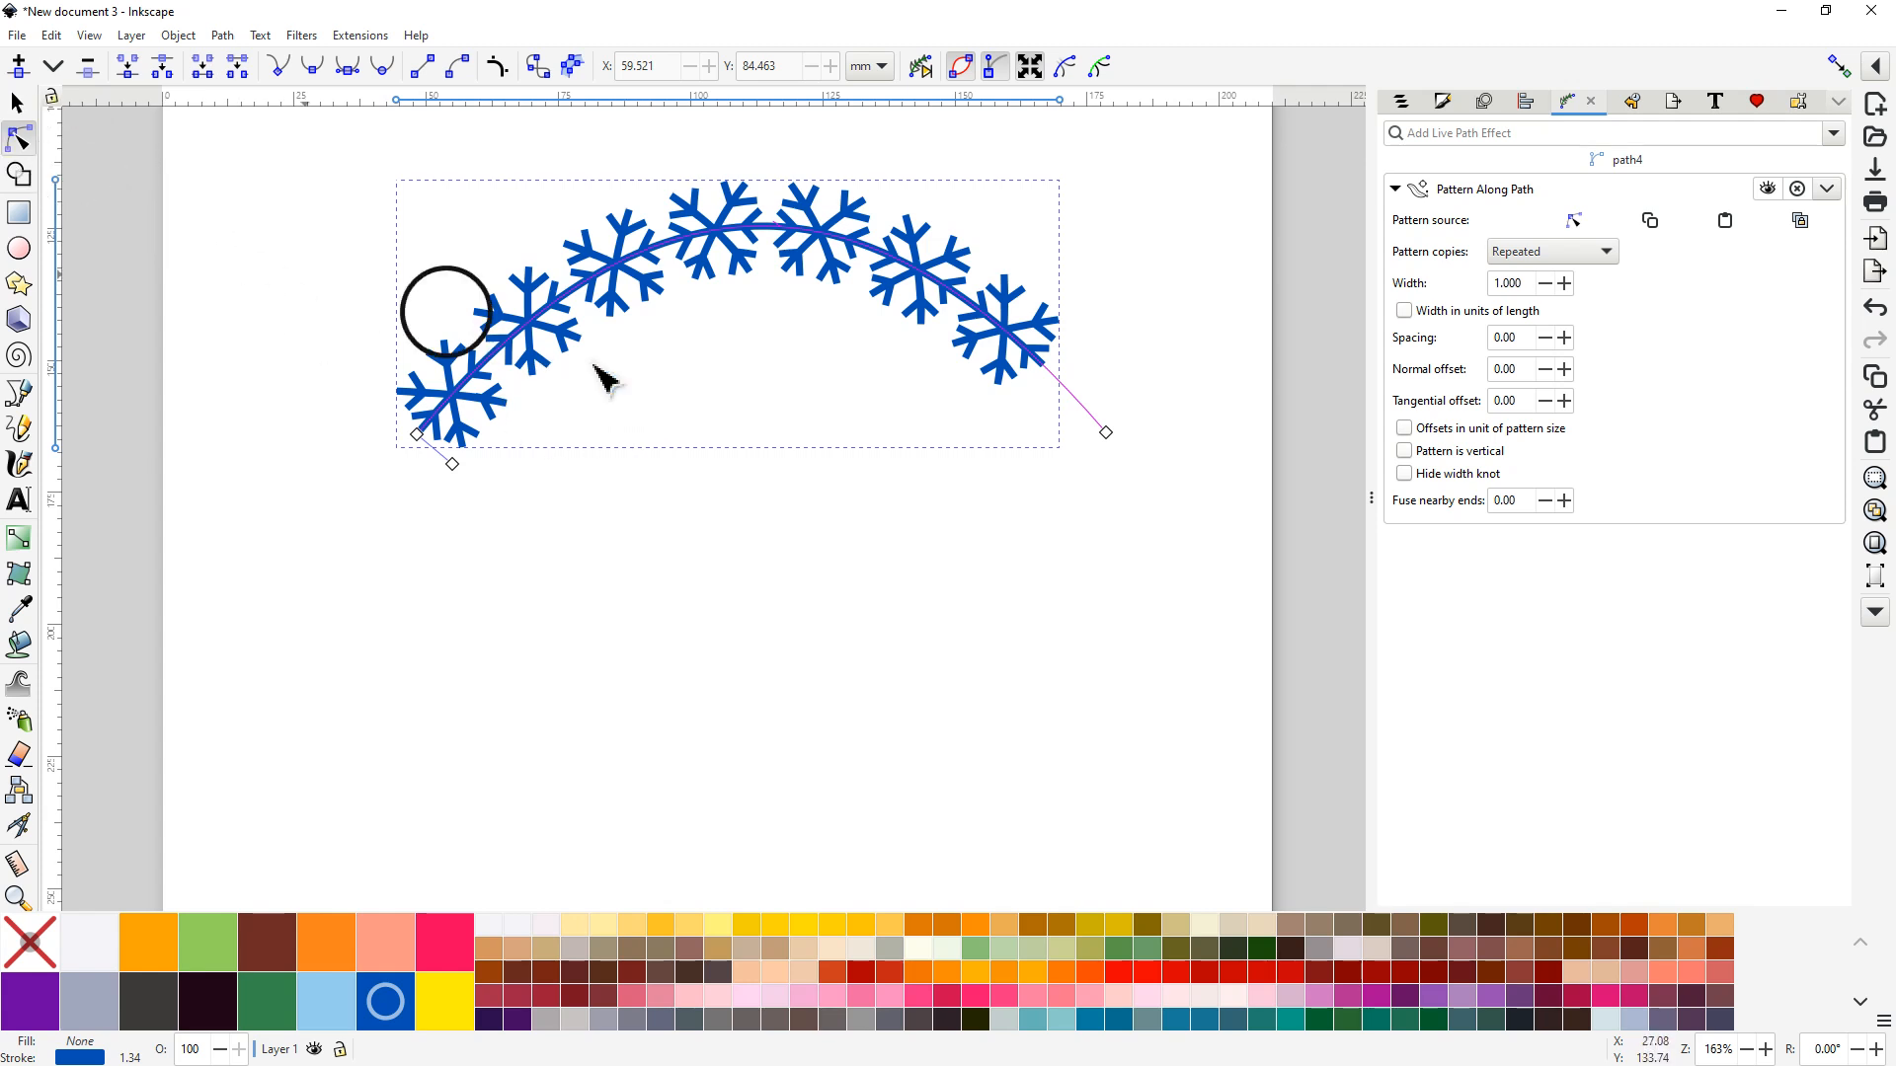
left_click_drag(728, 404, 537, 394)
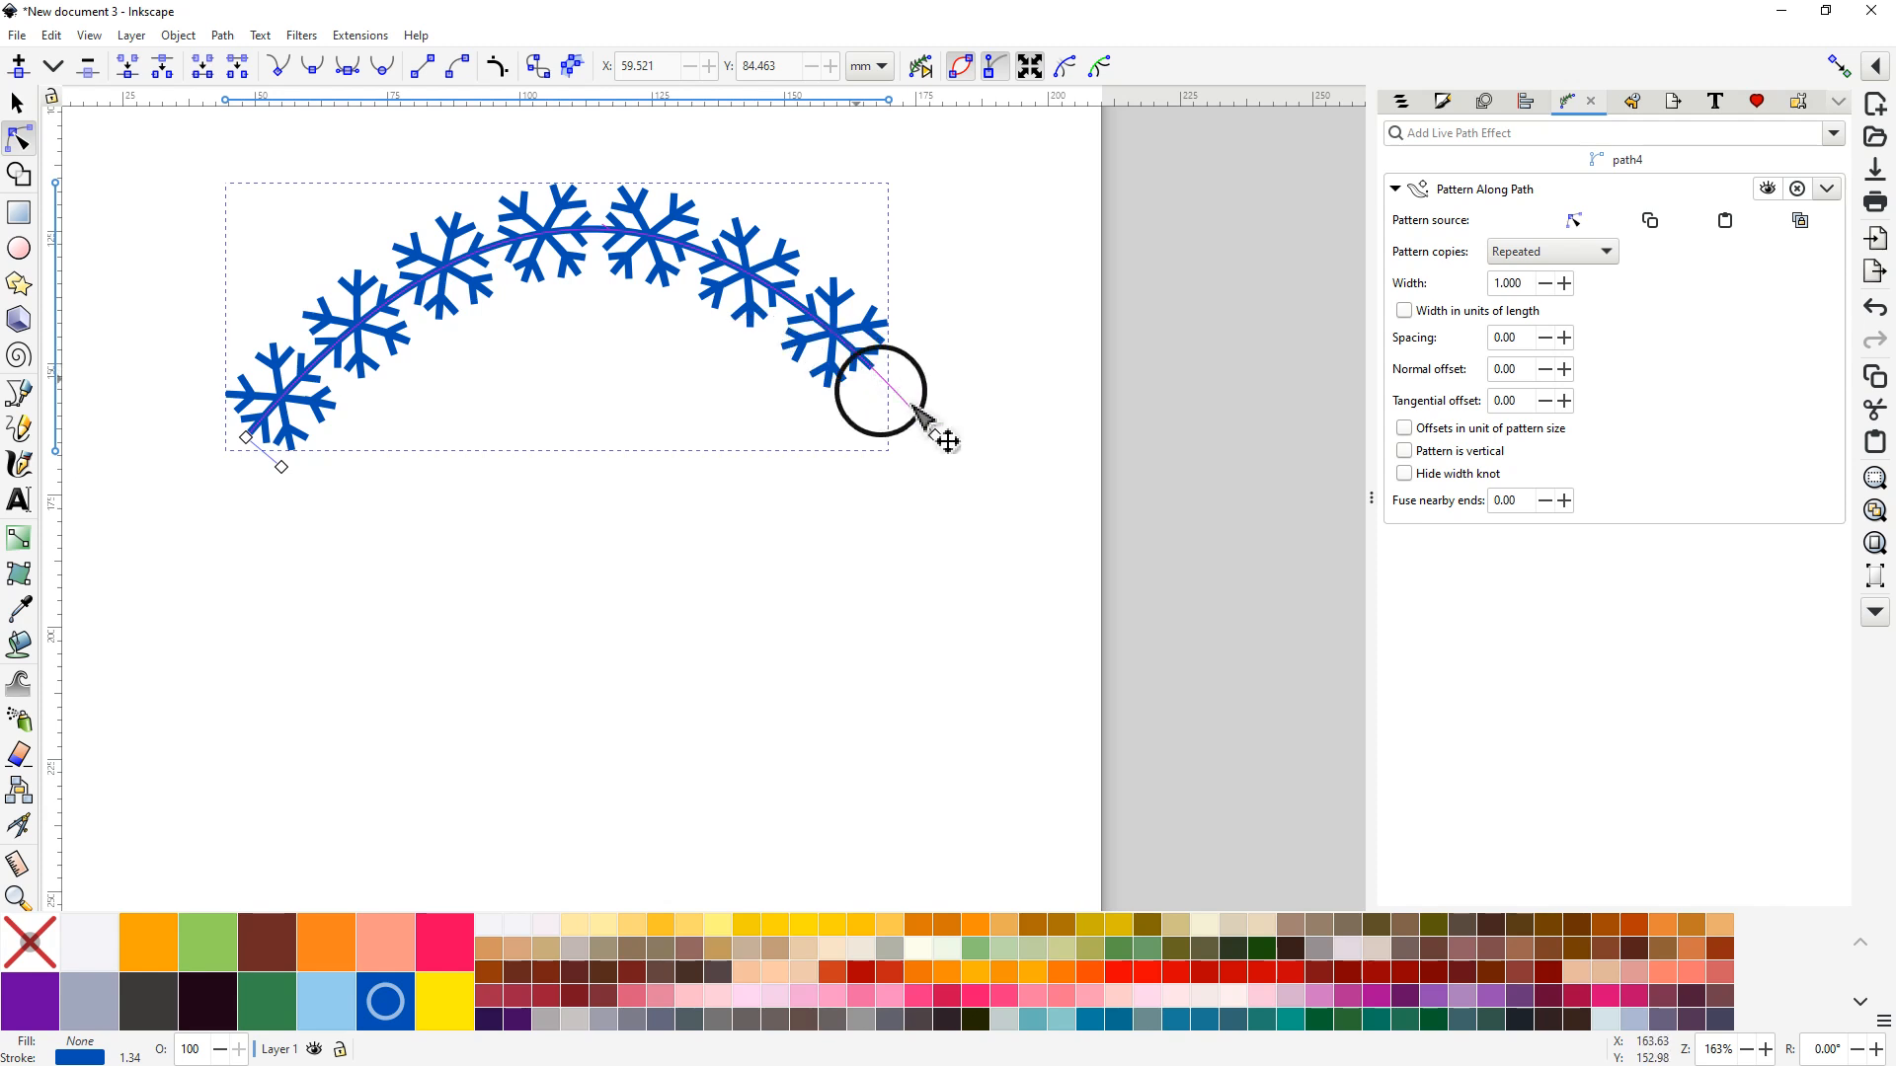
left_click(935, 436)
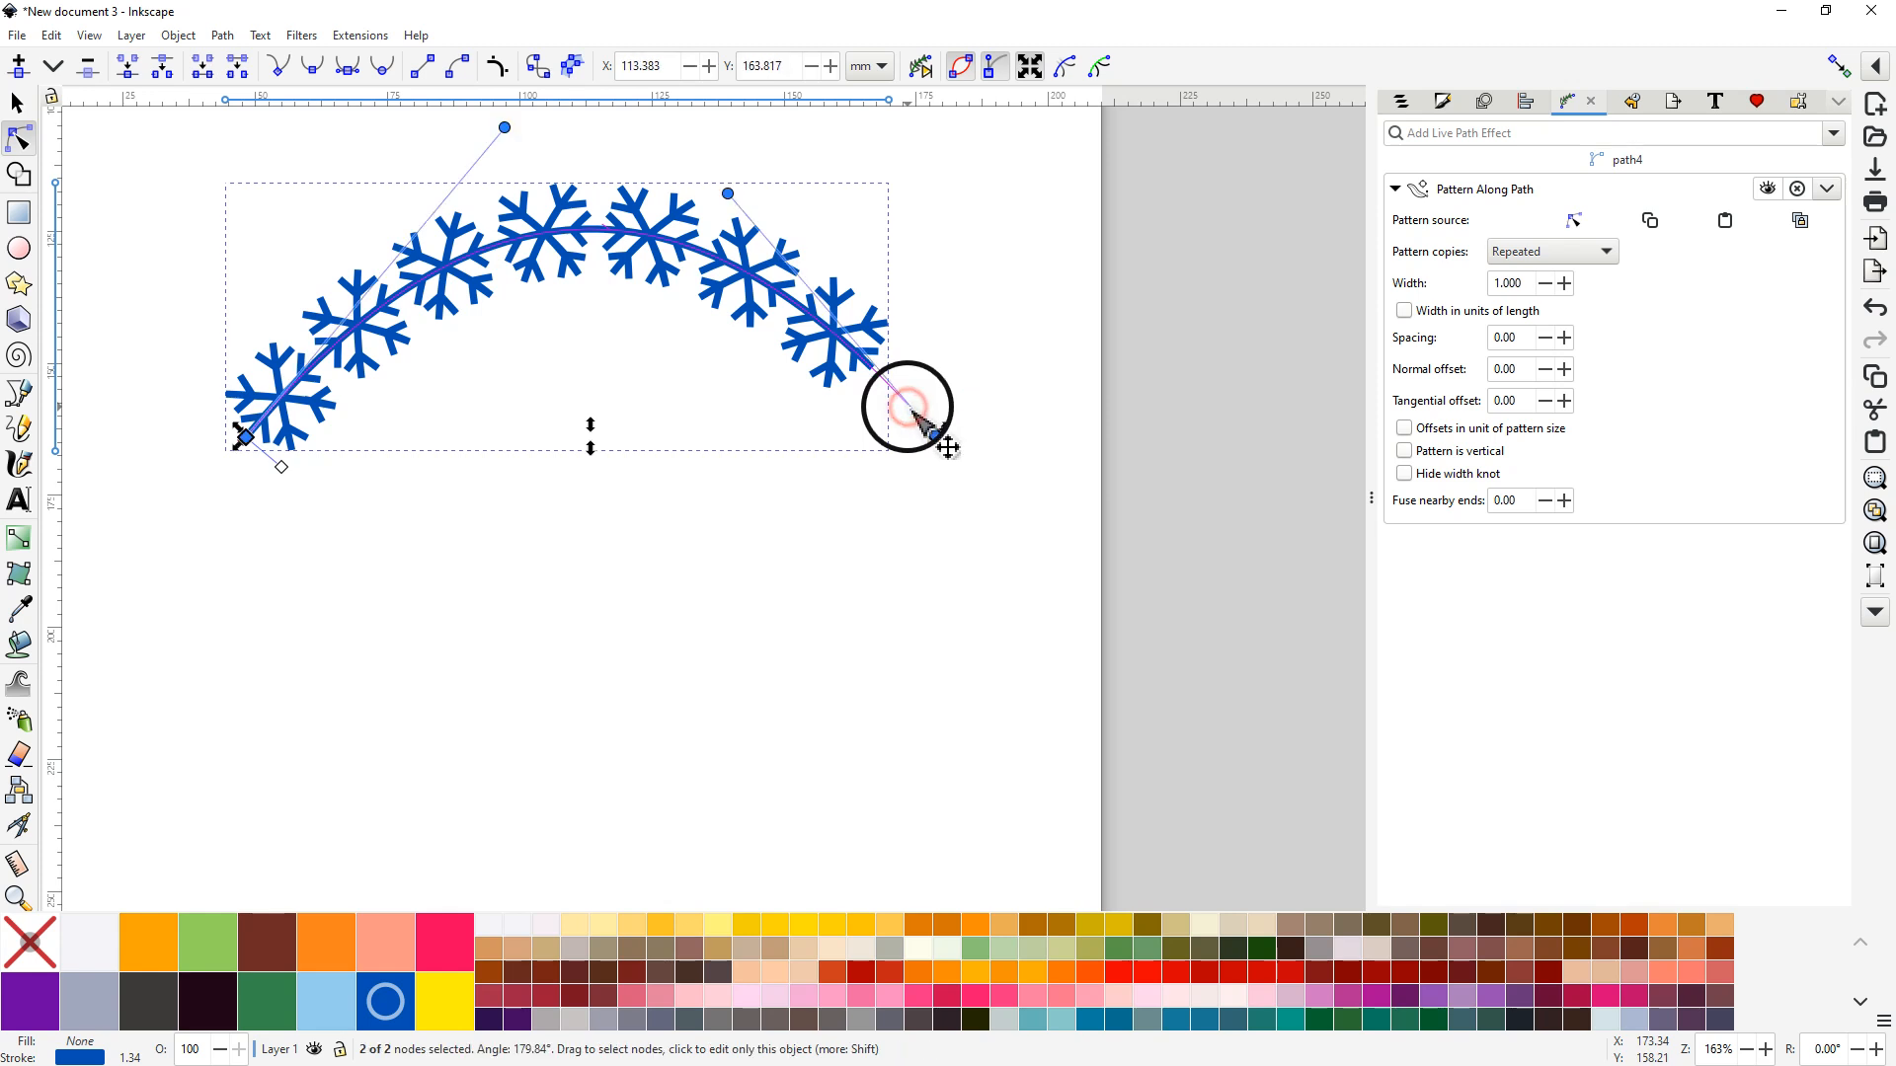
left_click(906, 406)
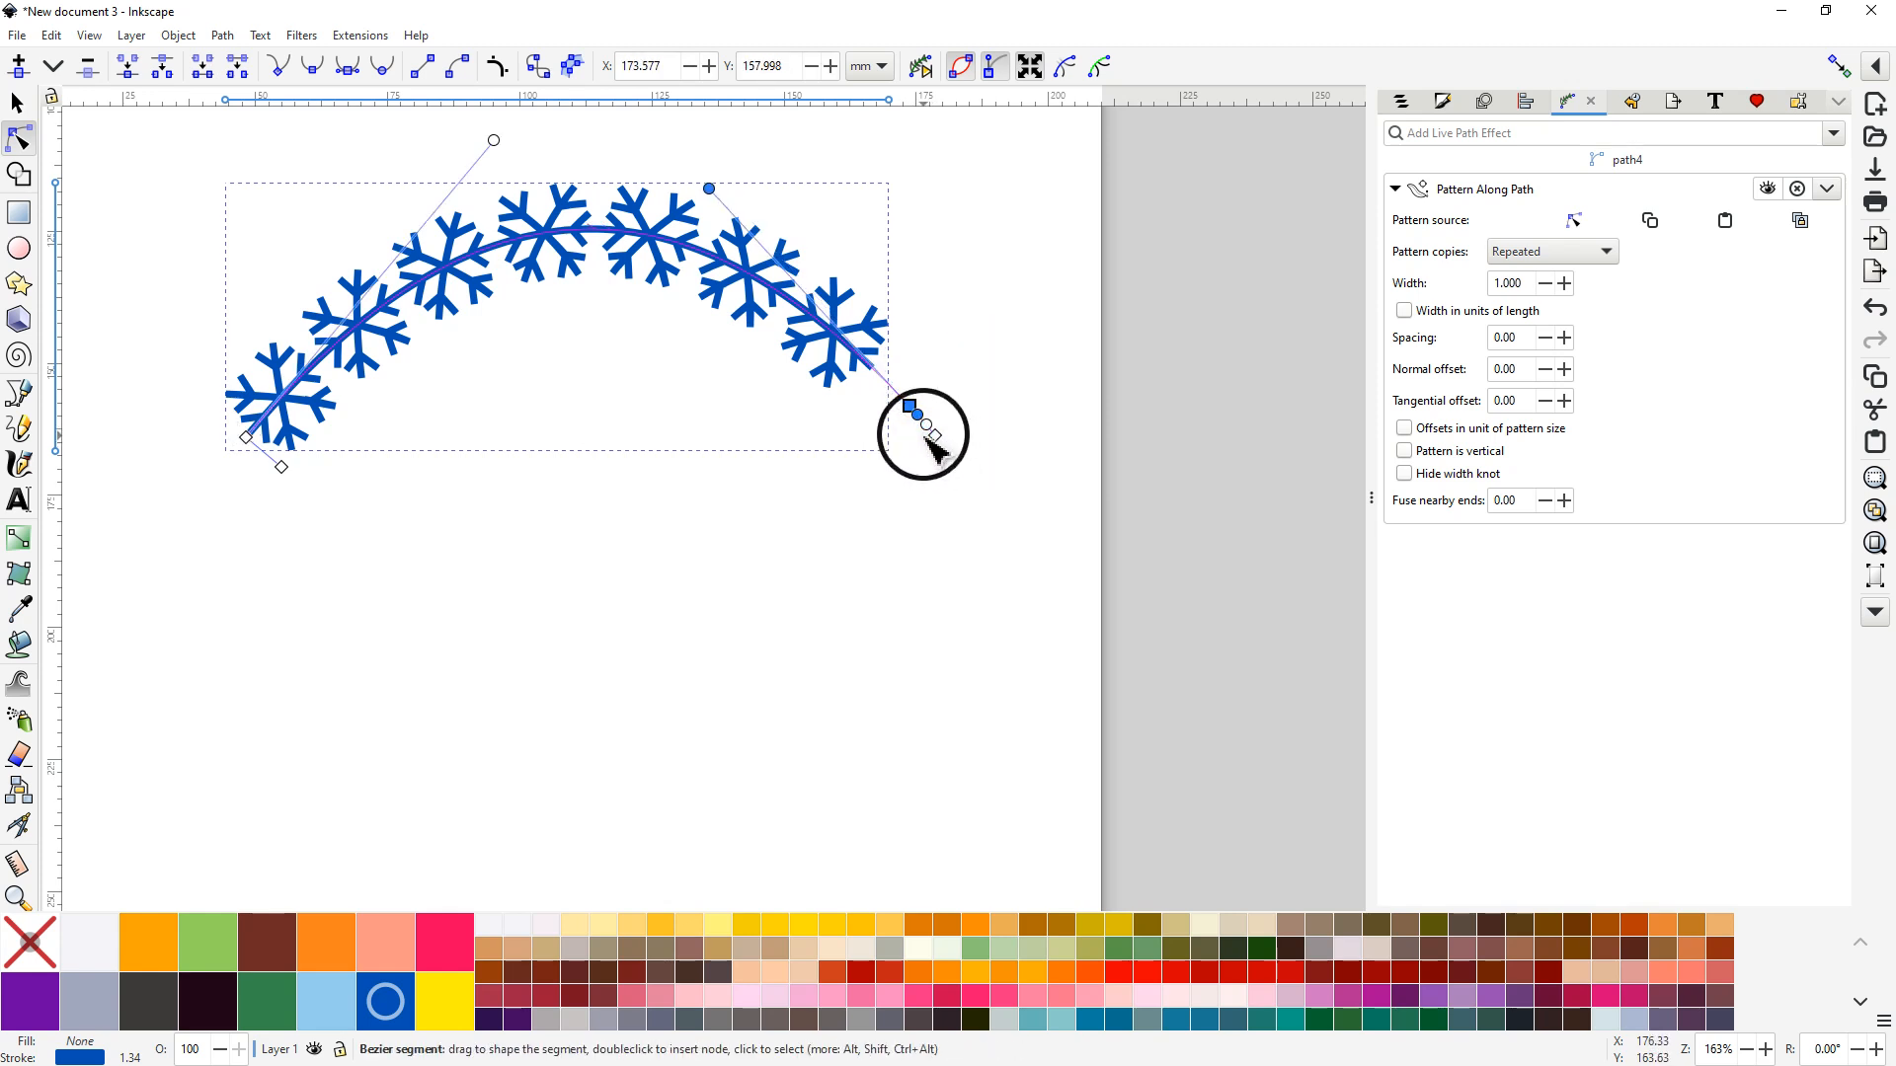
Step: Move the arch path's right end node to about X 182.87, Y 170.54 mm and the inserted node to about X 176.75, Y 153.14 mm
left_click(938, 436)
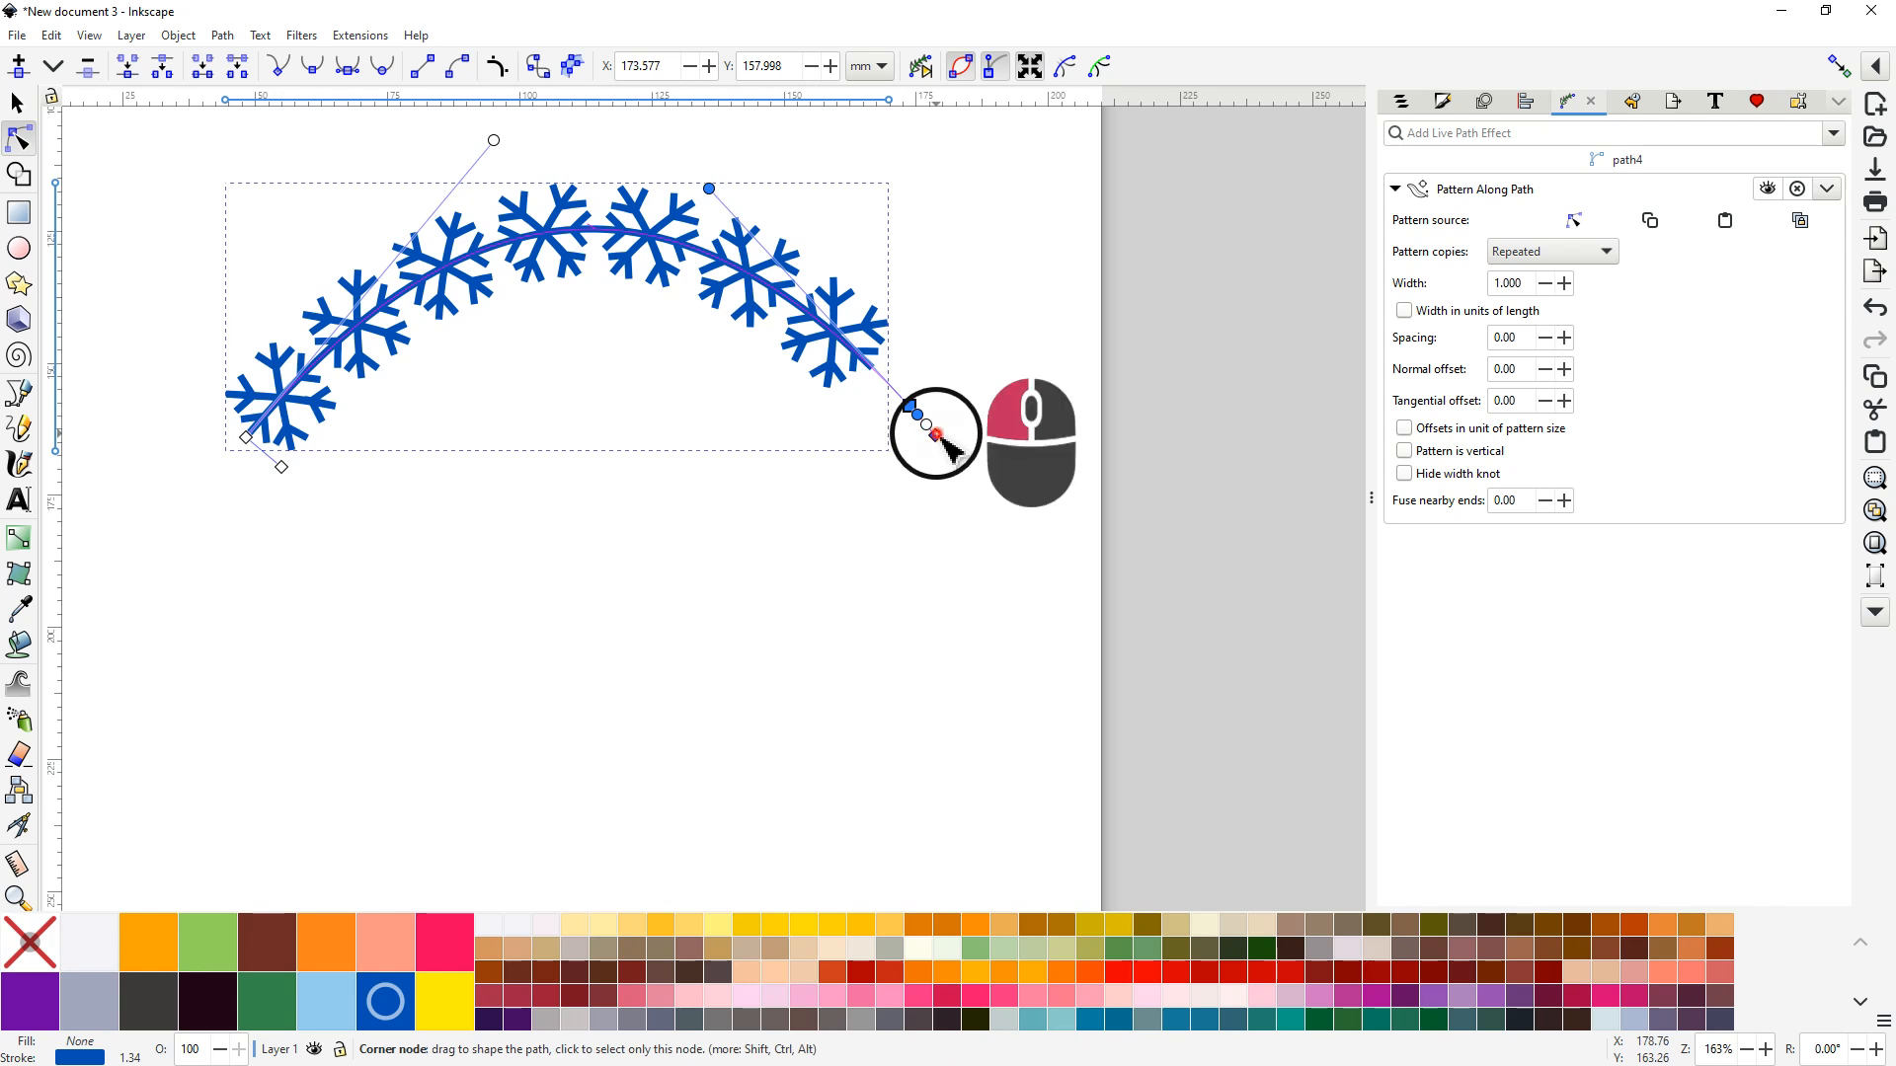
left_click_drag(941, 452, 955, 474)
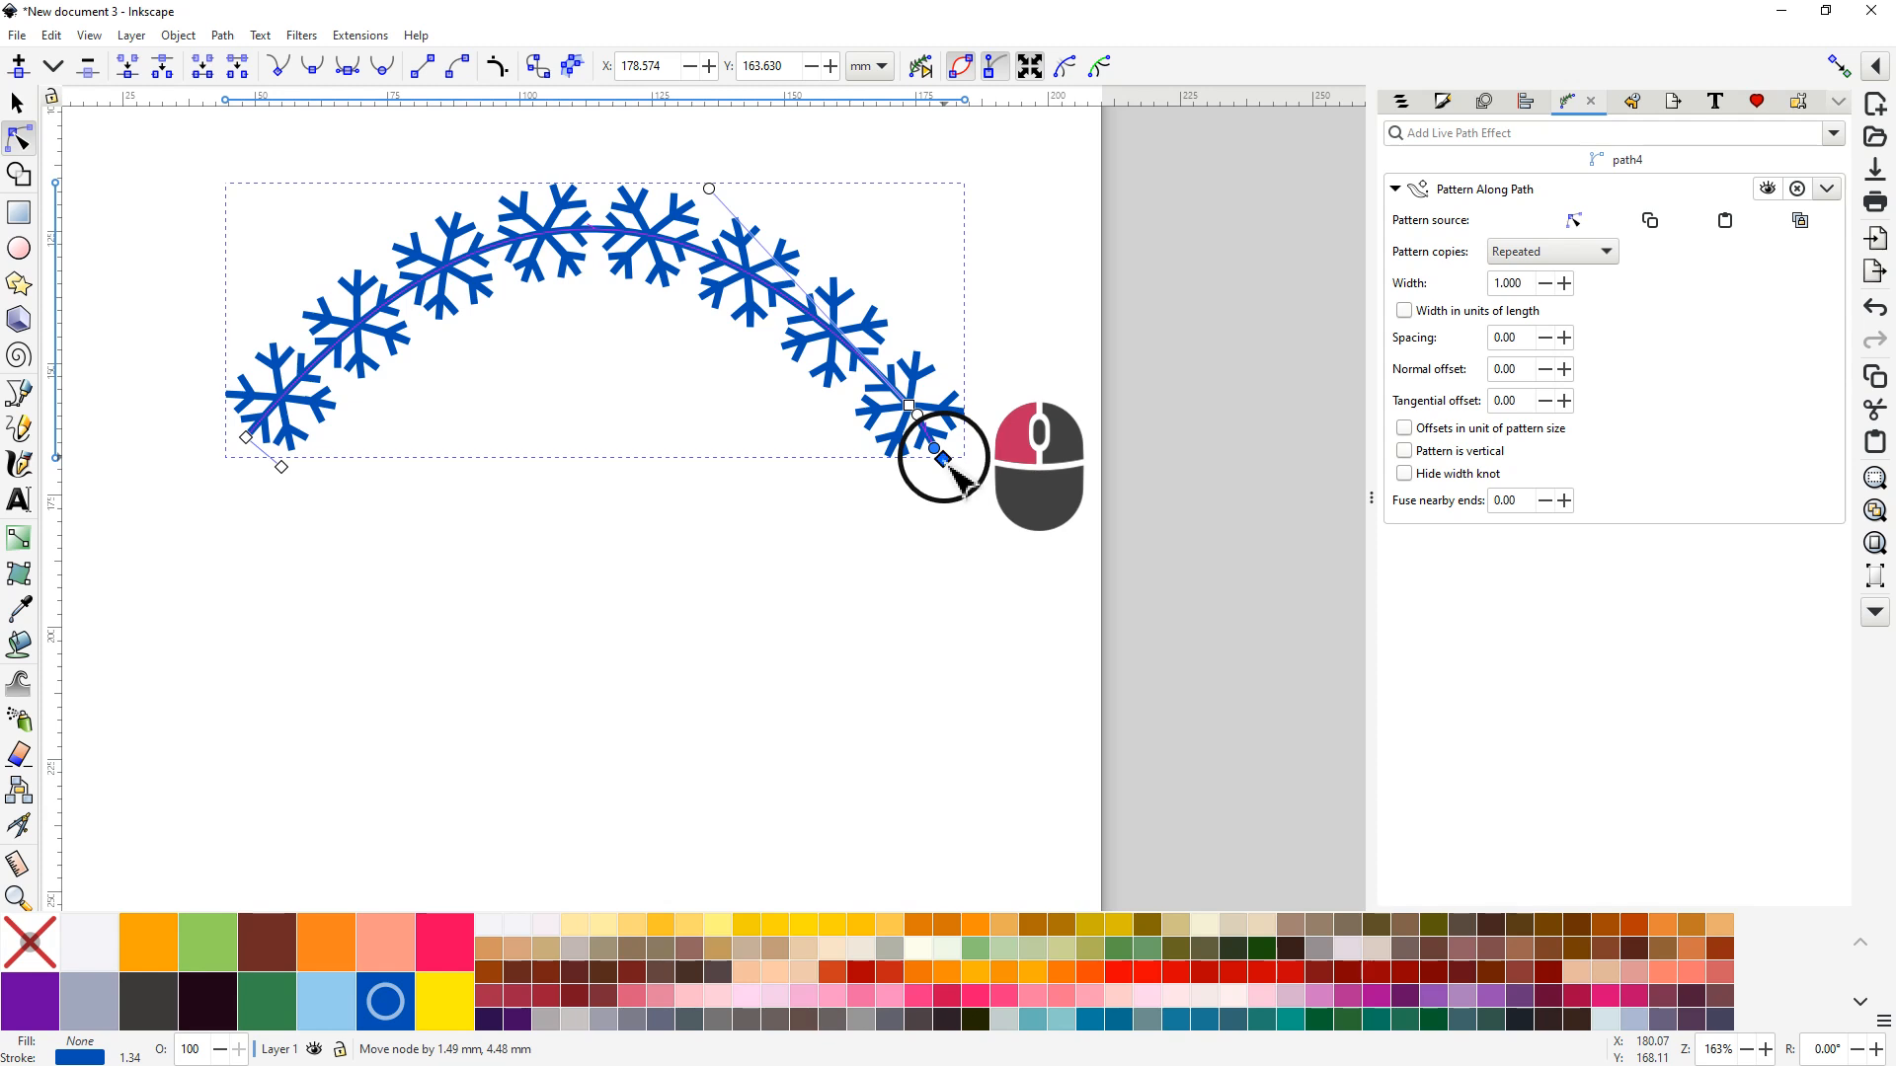
mouse_move(949, 466)
left_mouse_down()
mouse_move(978, 465)
mouse_move(957, 472)
left_mouse_up()
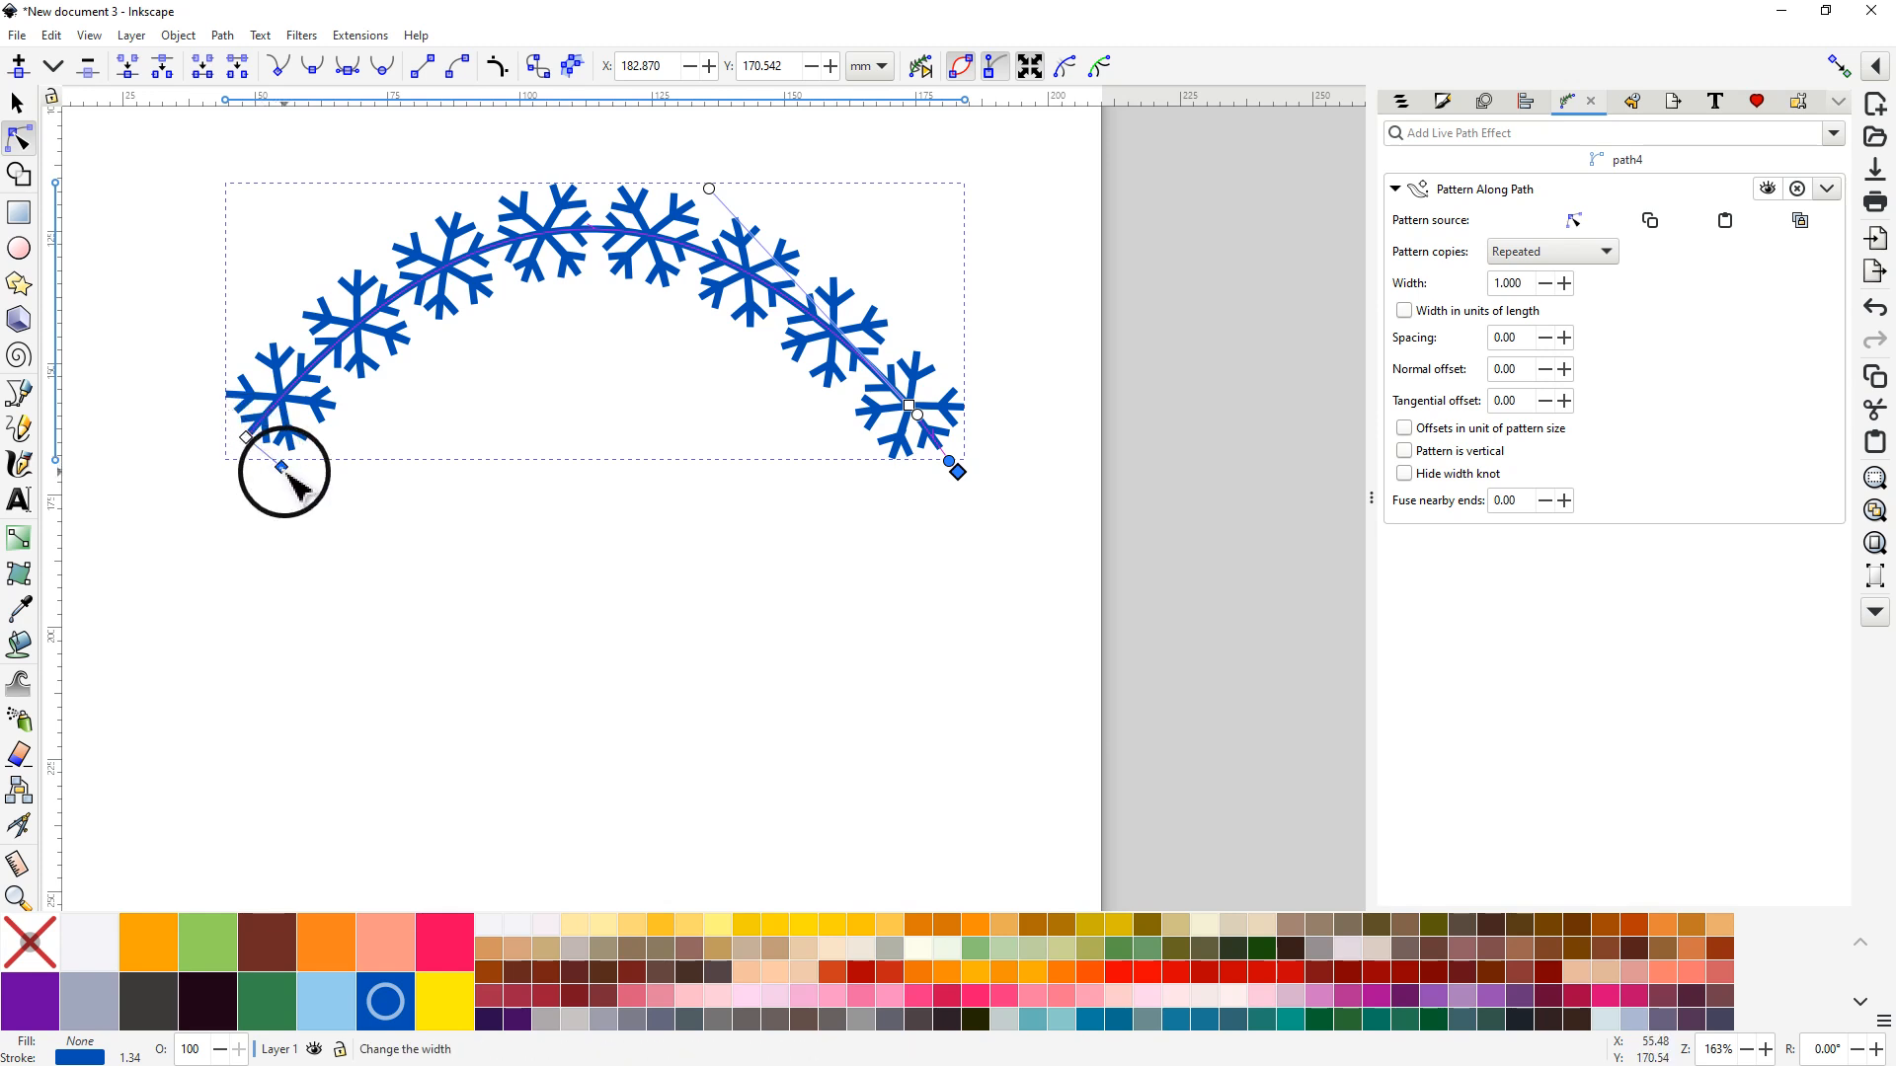
mouse_move(296, 483)
left_mouse_down()
mouse_move(333, 523)
mouse_move(302, 520)
mouse_move(262, 469)
mouse_move(277, 484)
left_mouse_up()
left_click_drag(908, 420, 932, 383)
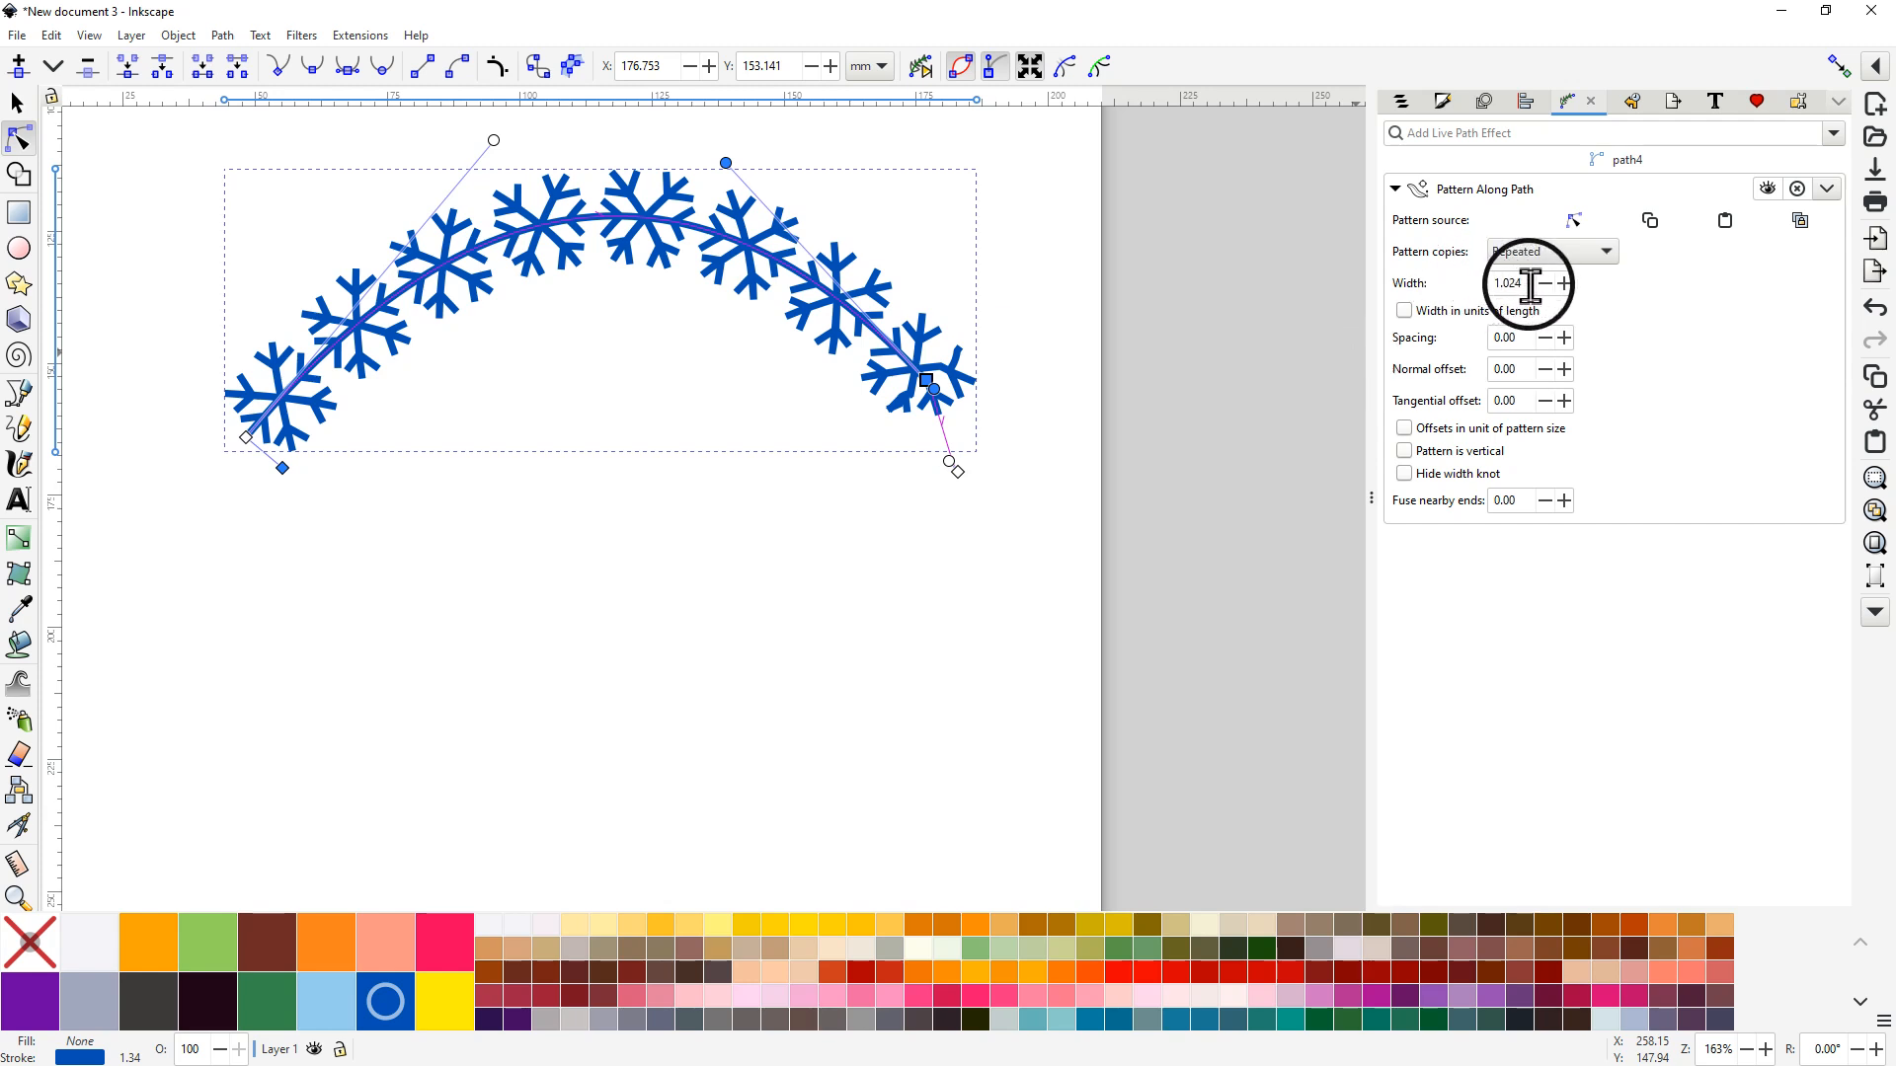
Step: Widen the snowflake pattern to about 2.219 with the effect's width handle on the canvas
mouse_move(1529, 285)
left_mouse_down()
mouse_move(1473, 281)
mouse_move(1549, 279)
left_mouse_up()
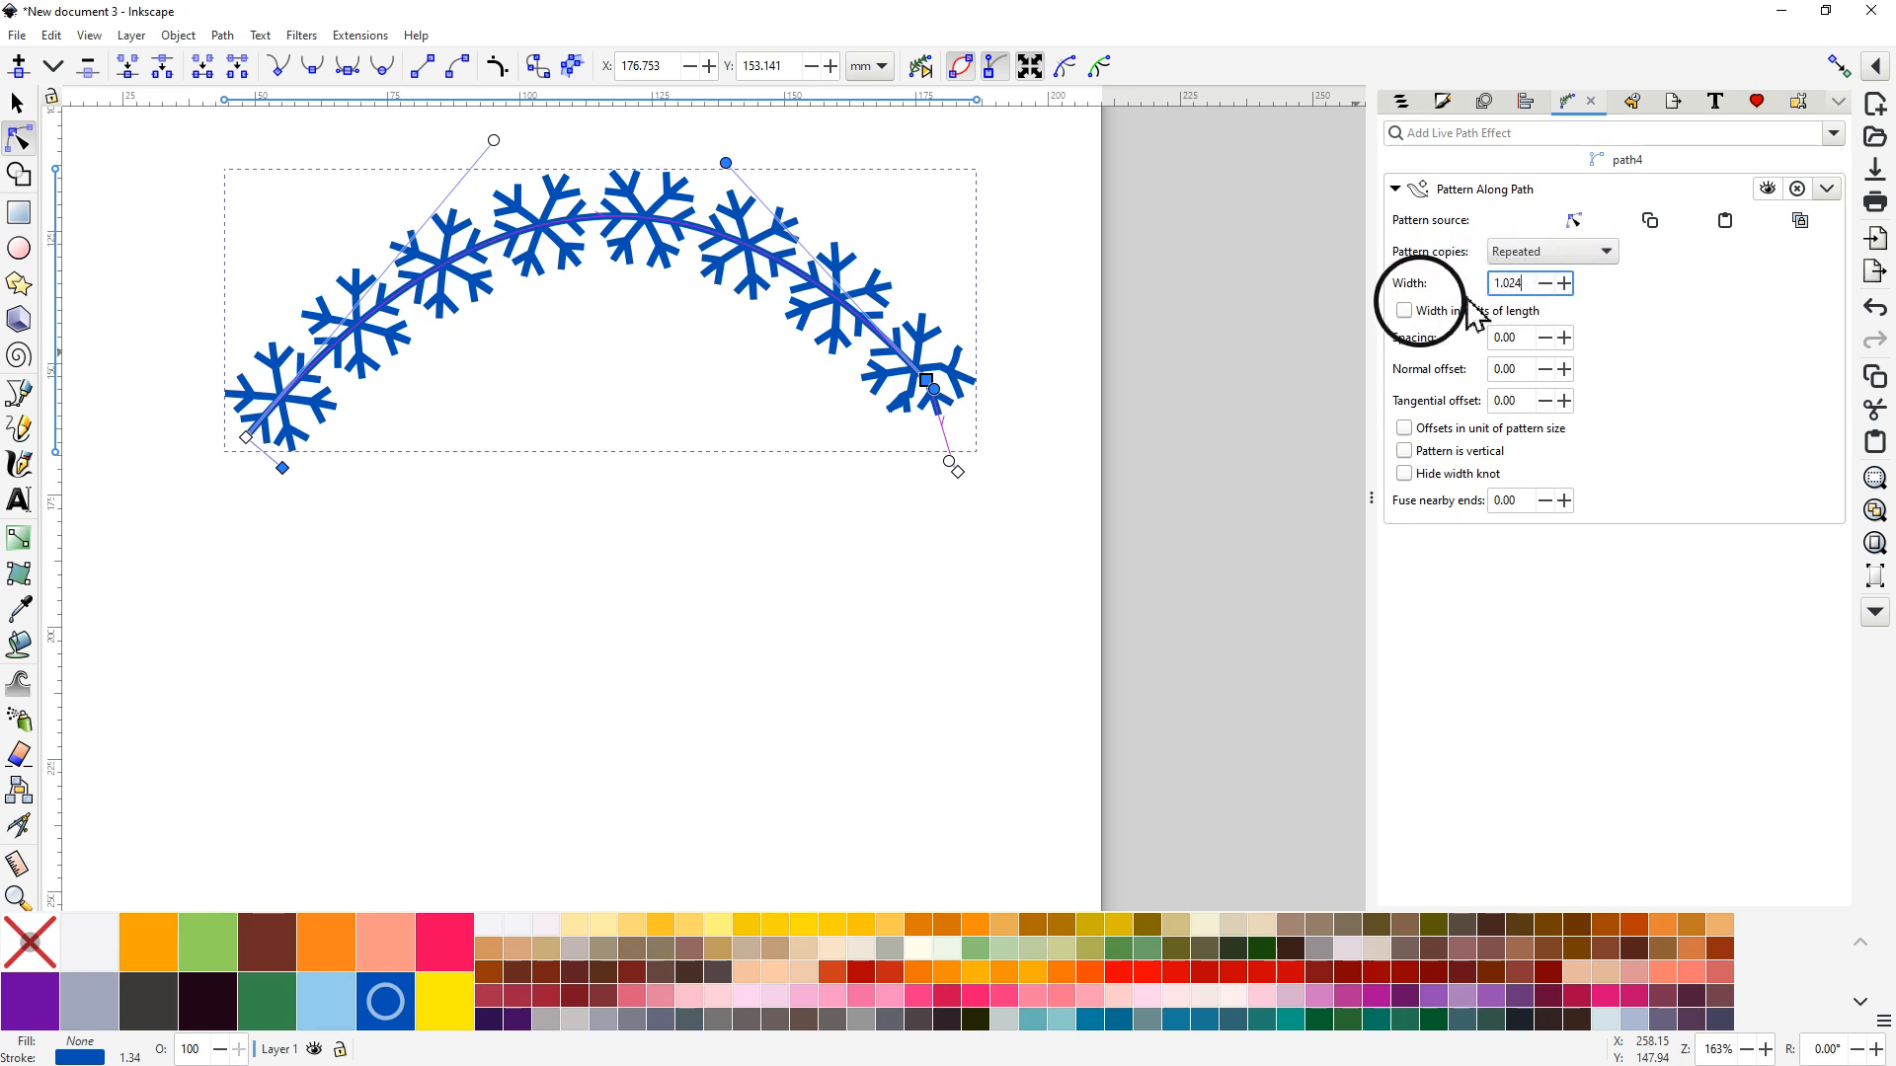
left_click(283, 468)
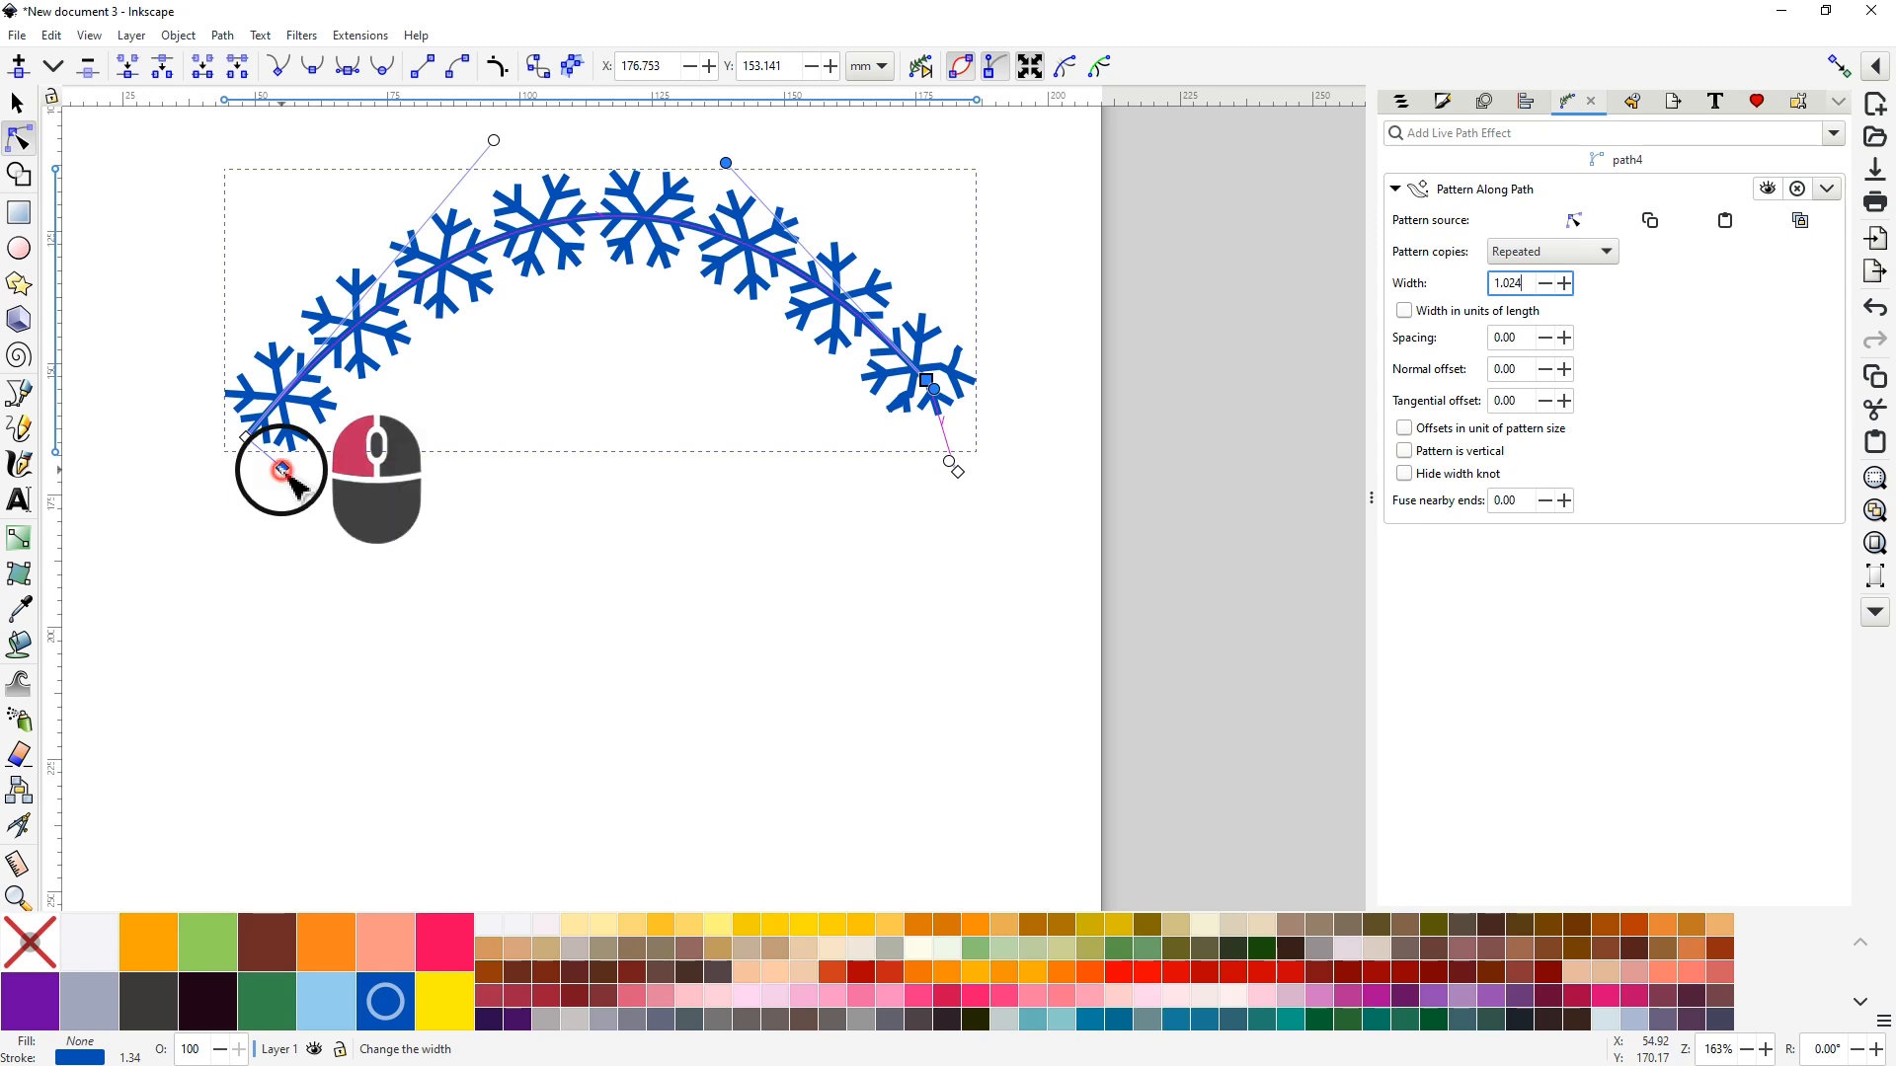
left_click_drag(282, 468, 329, 513)
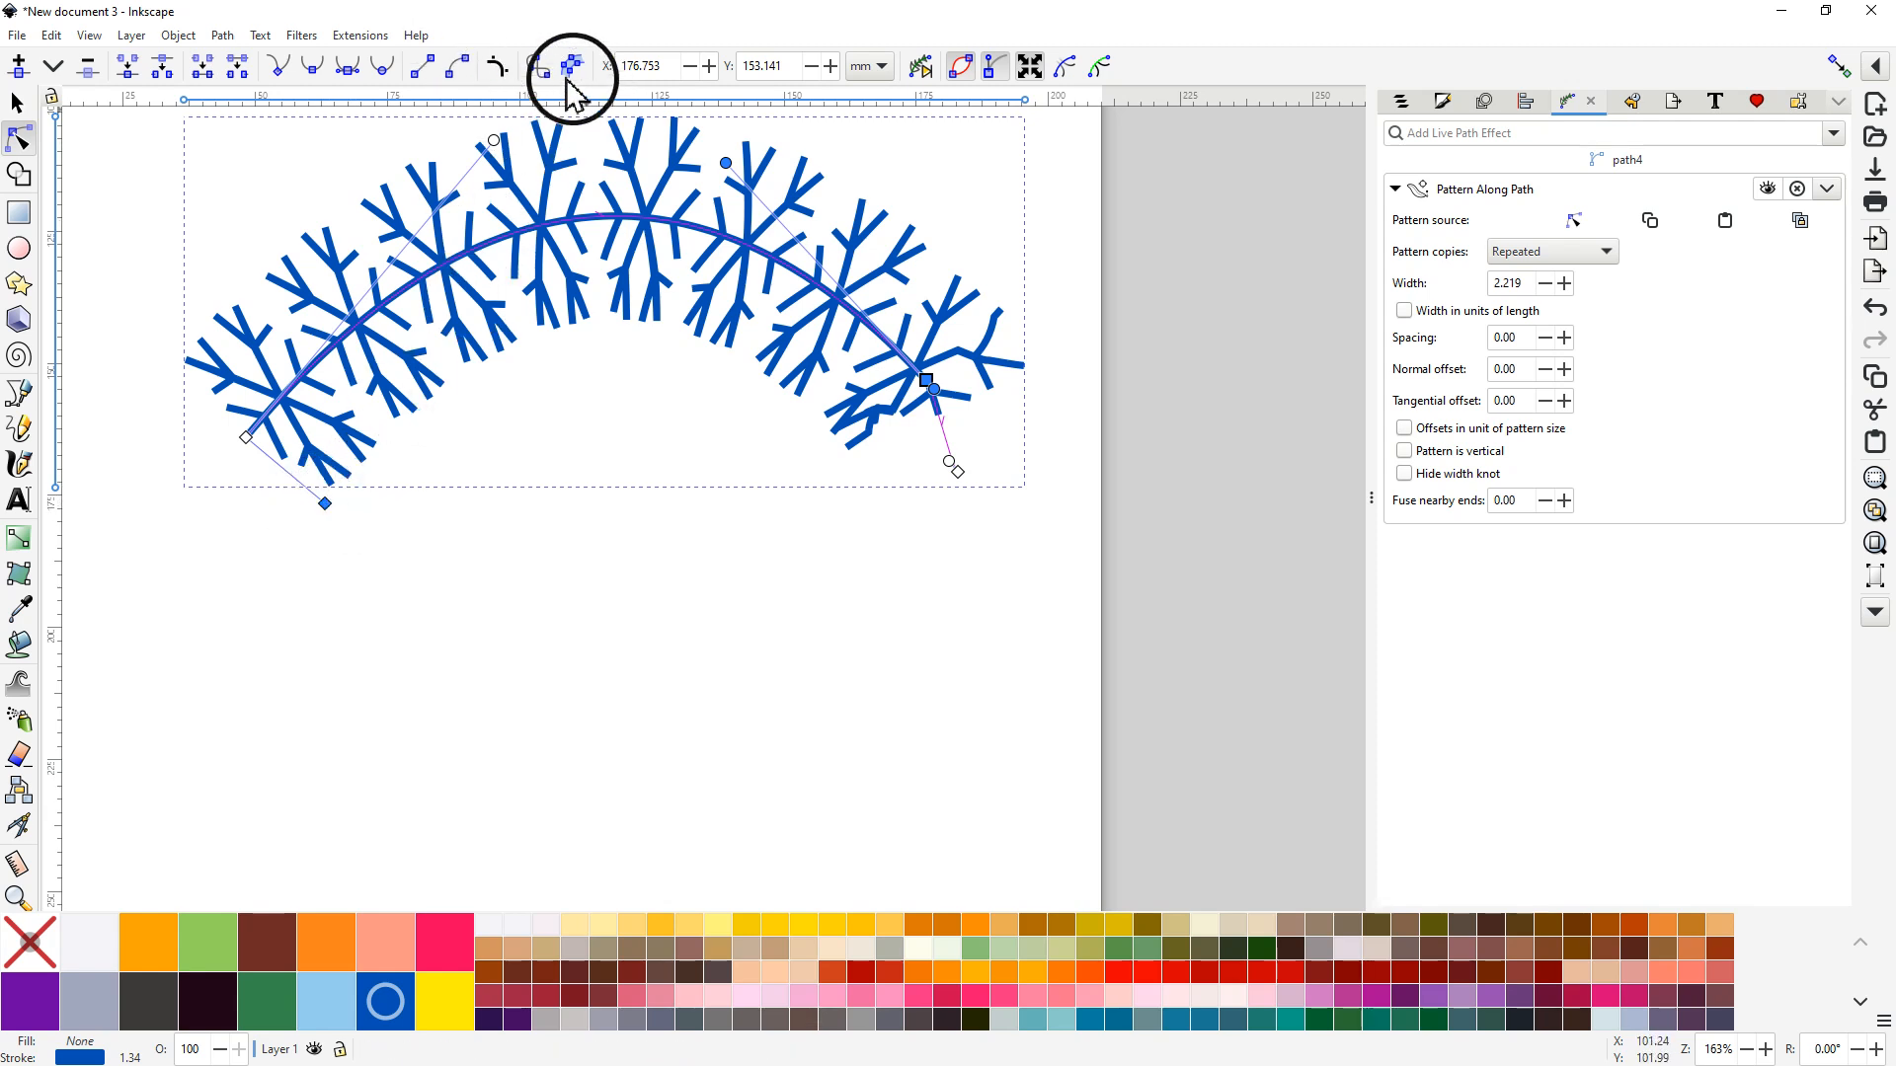
Step: Show the next editable path effect parameter and narrow the snowflake pattern's width to about 1.072 with its handle
left_click(927, 73)
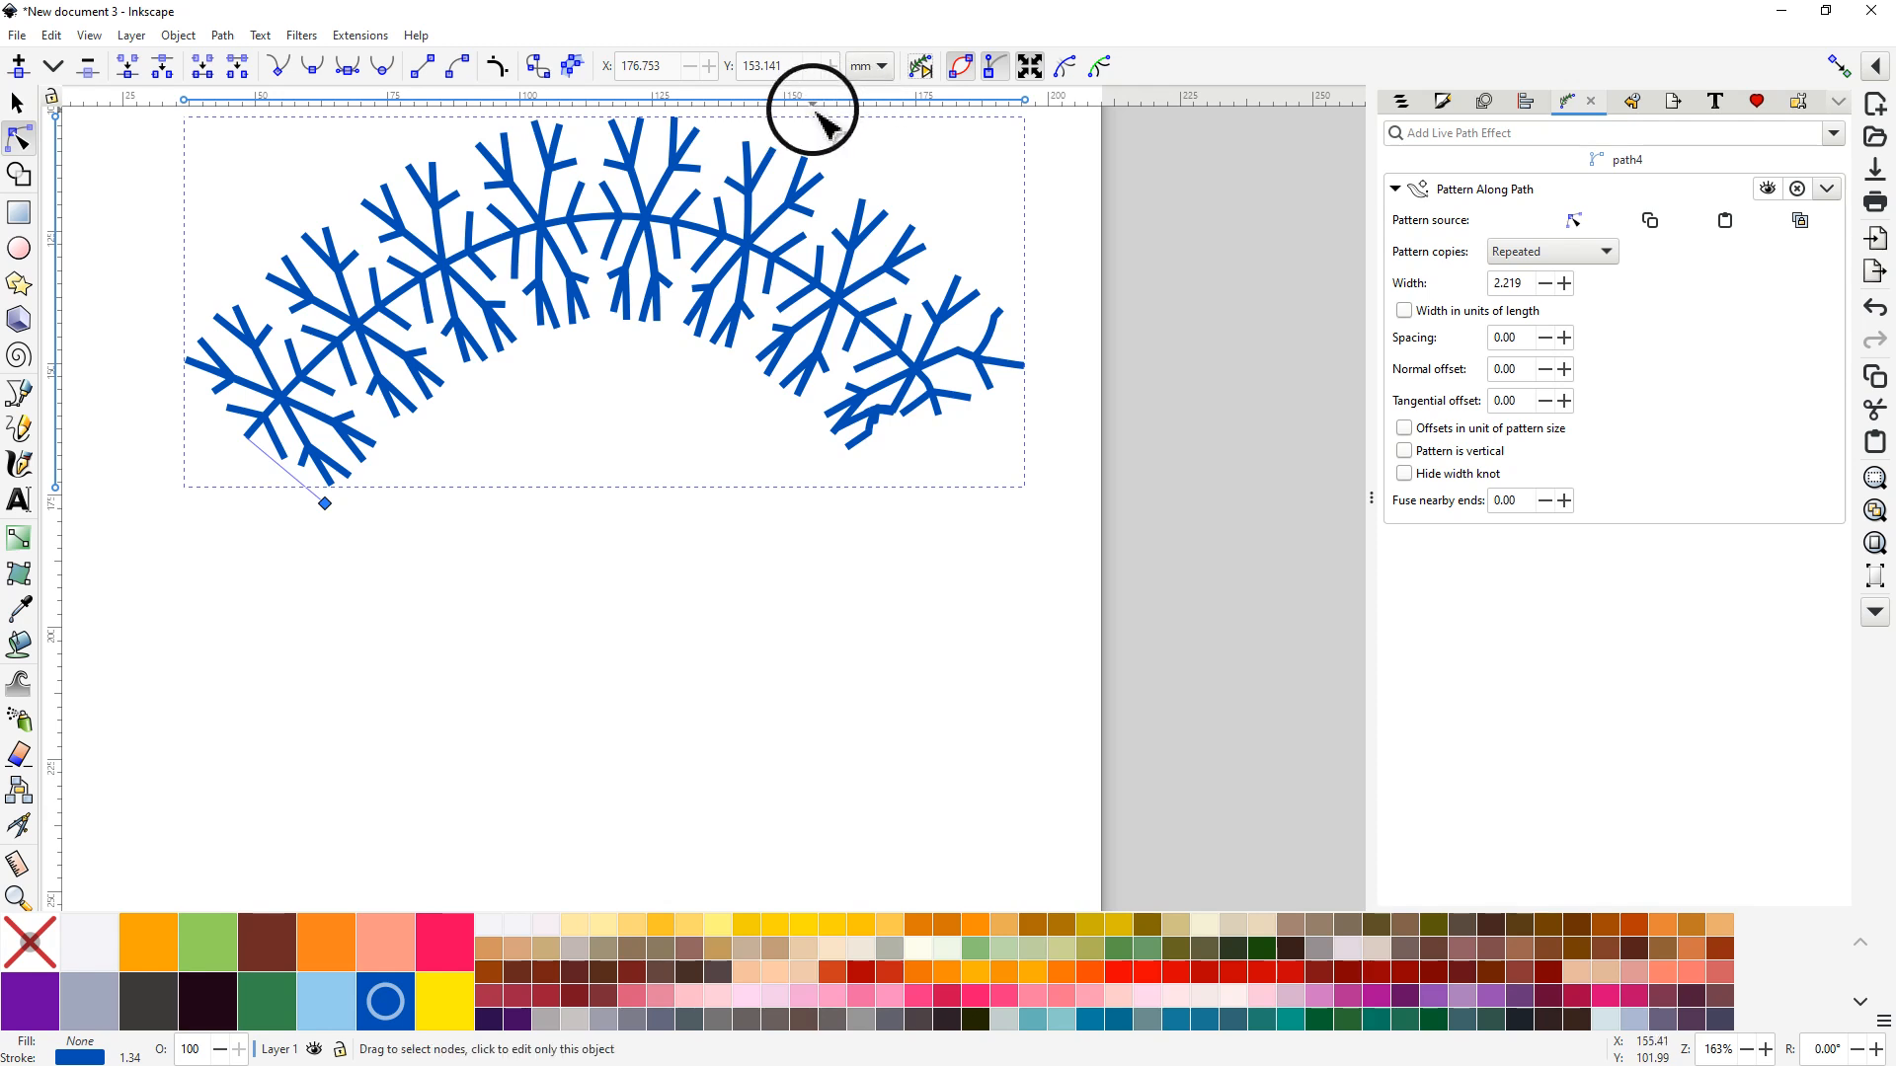
left_click(918, 65)
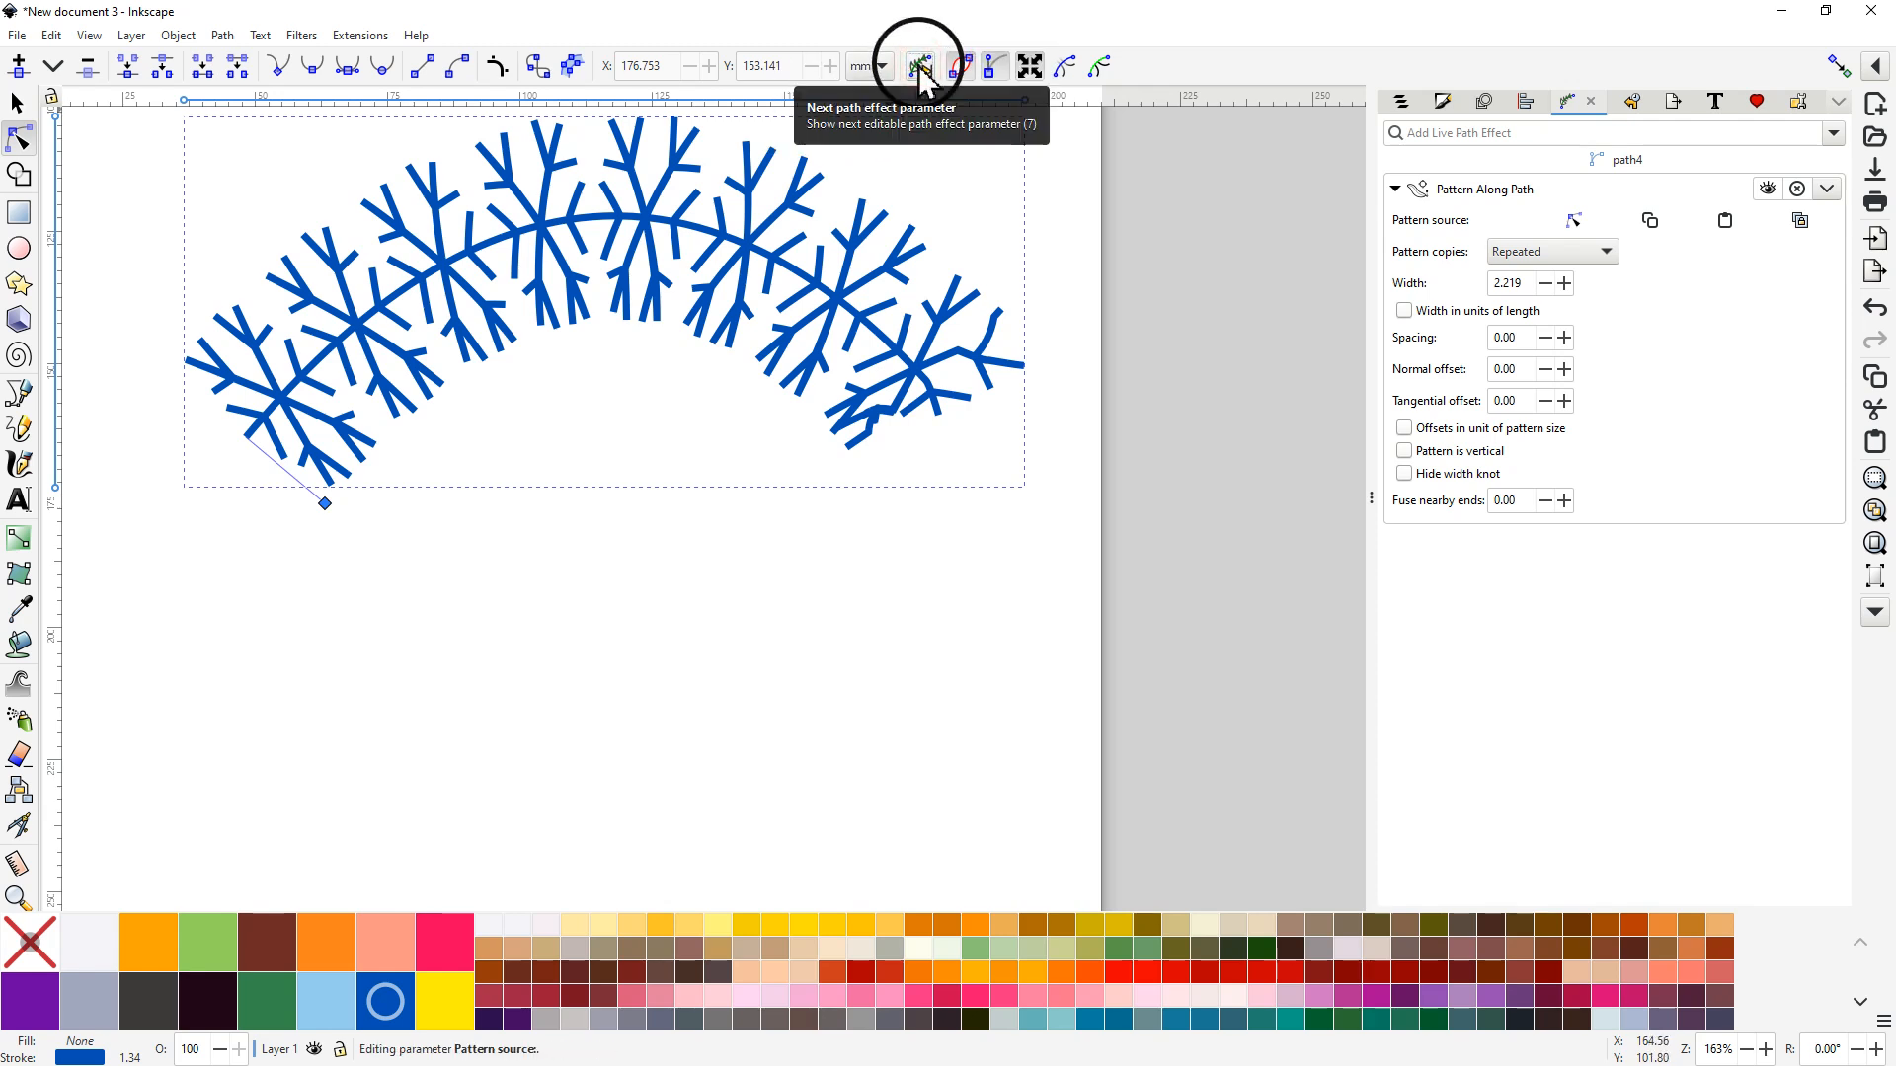
left_click(918, 69)
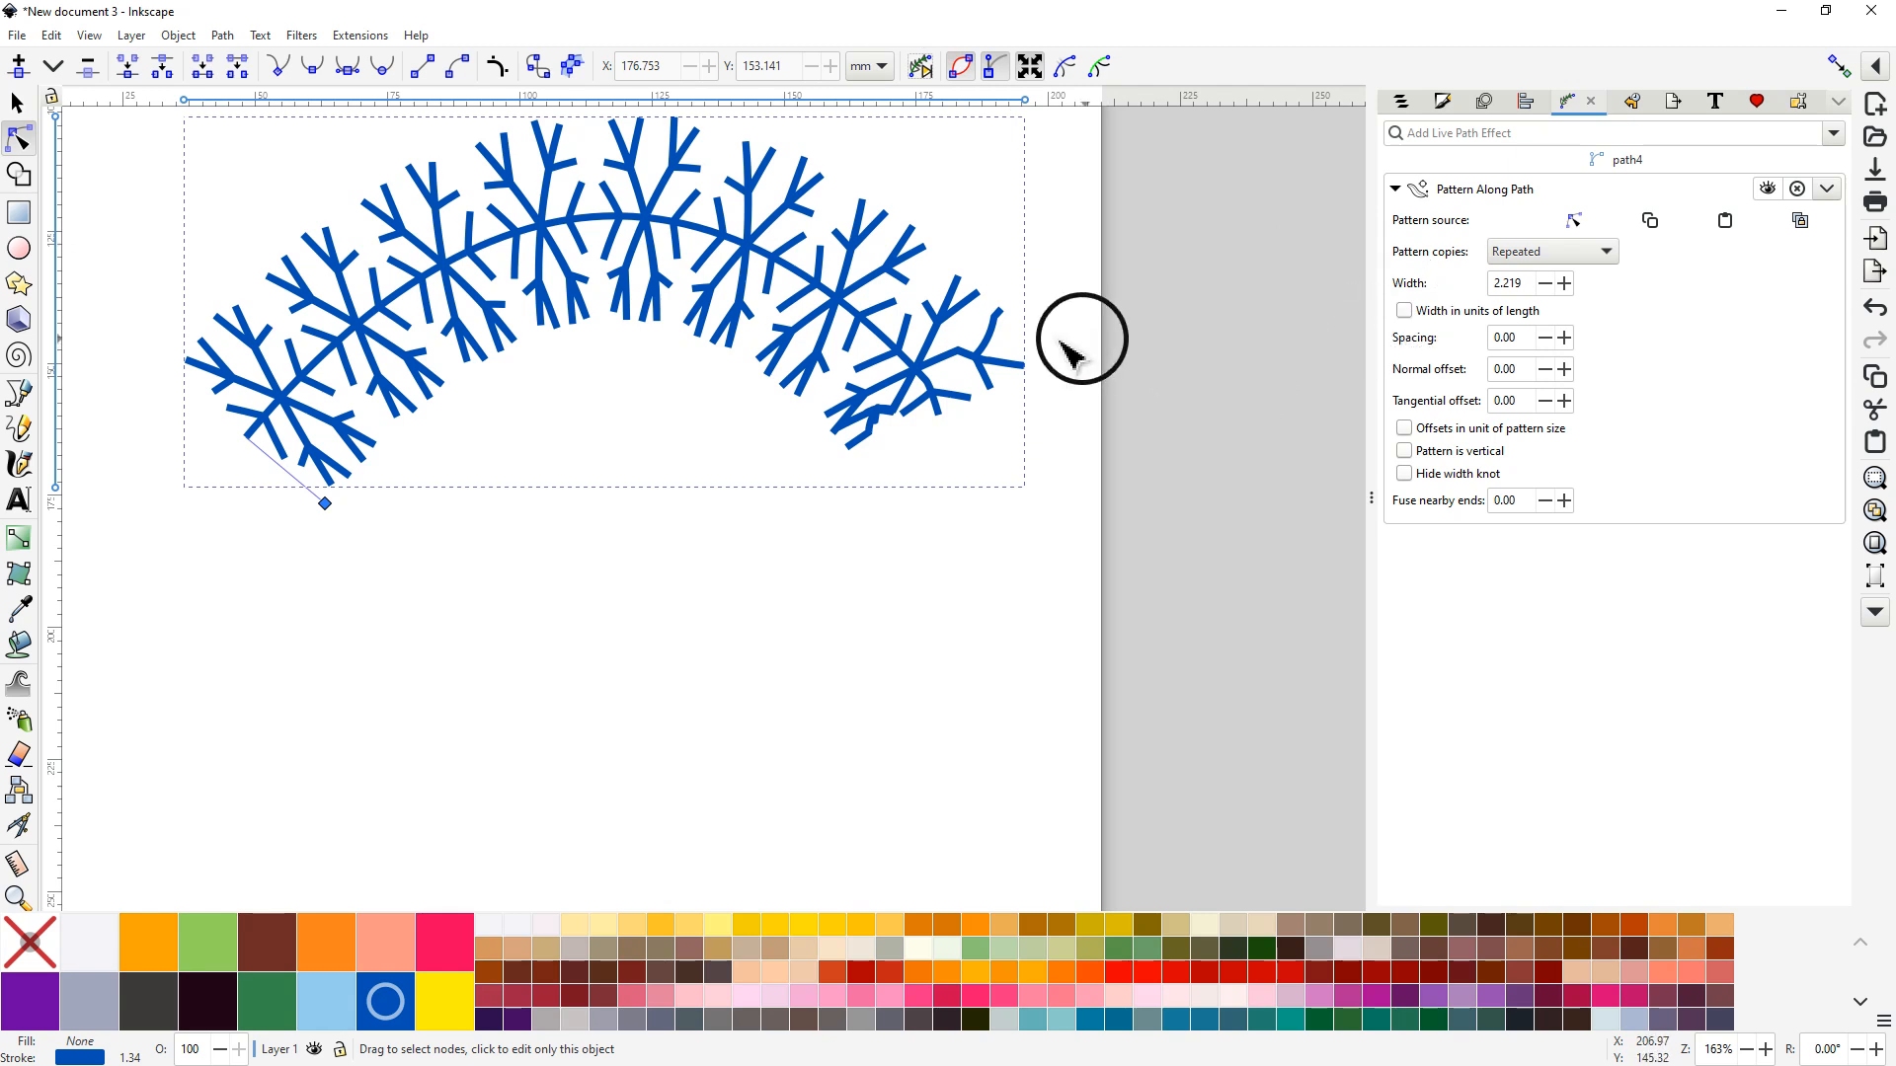
left_click_drag(326, 504, 284, 469)
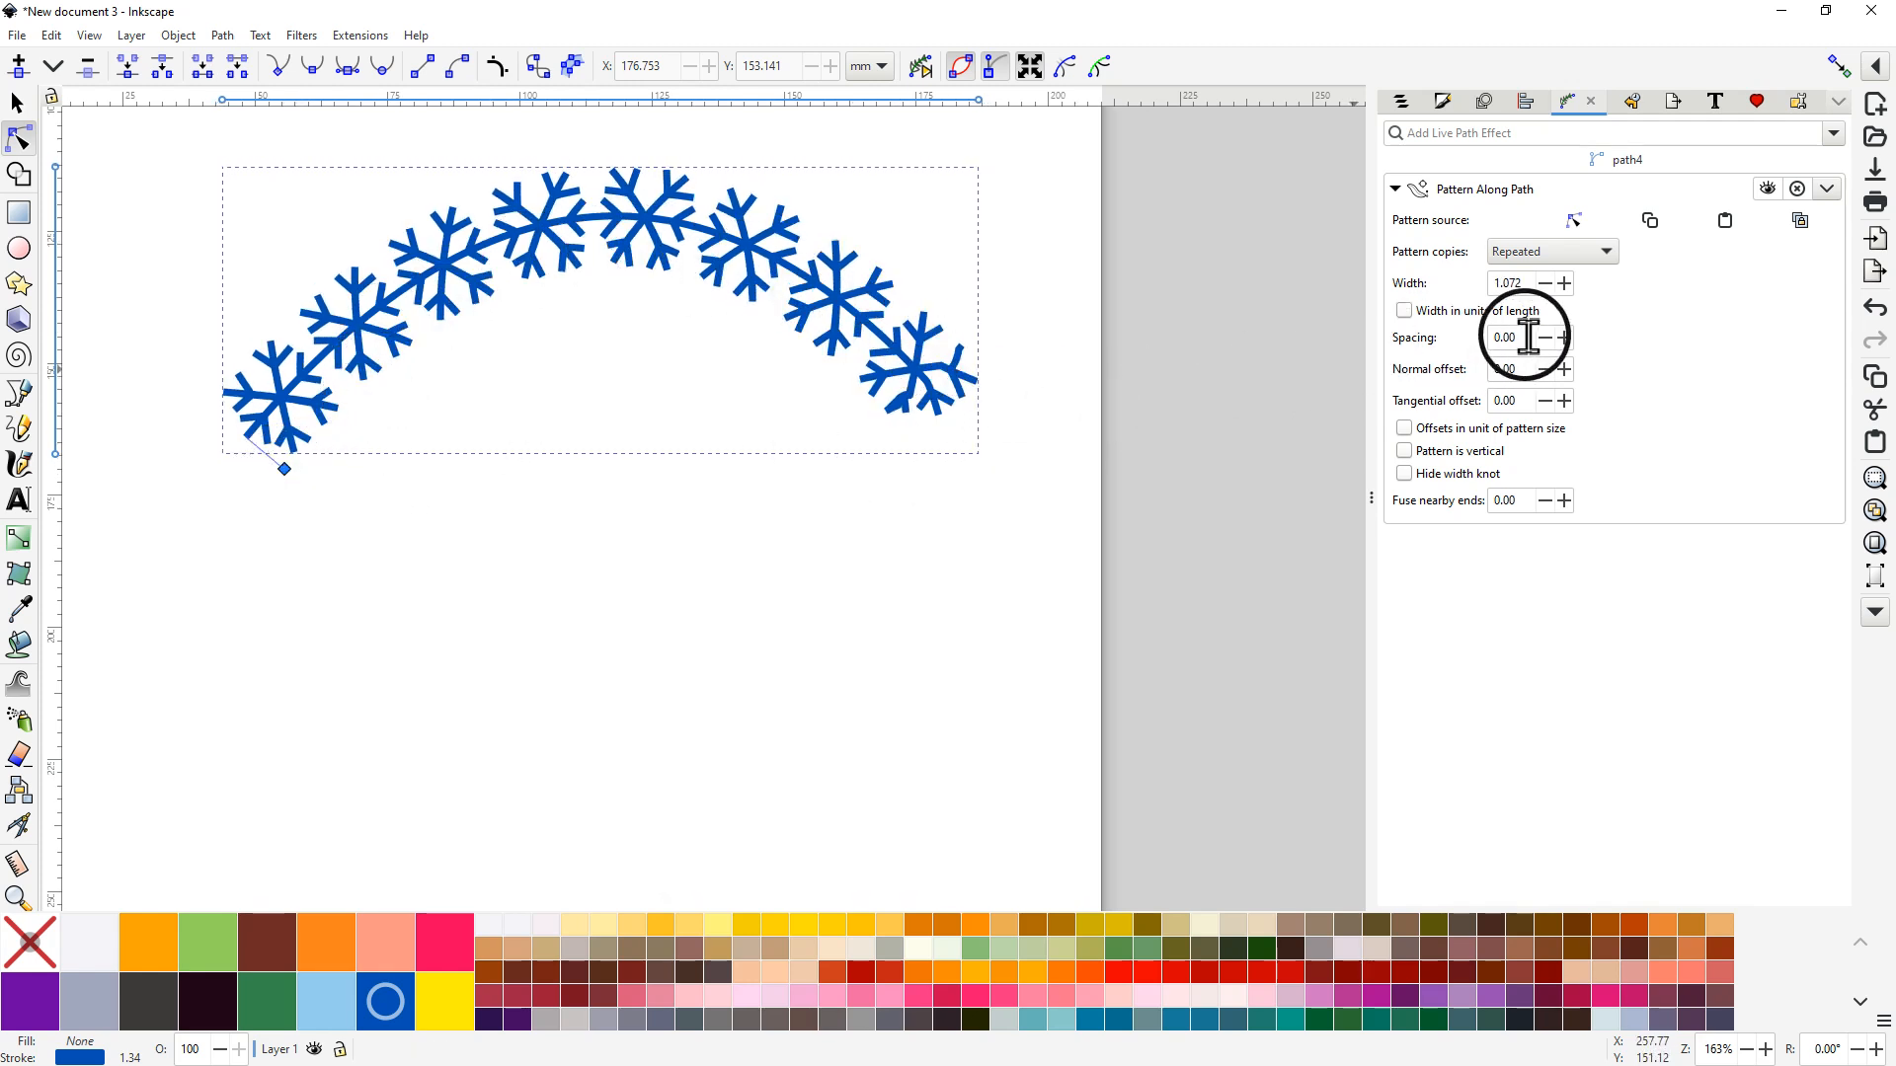
Step: Set the Pattern Along Path spacing to 3.90 and Fuse nearby ends to 1.70
left_click_drag(1564, 337, 1564, 337)
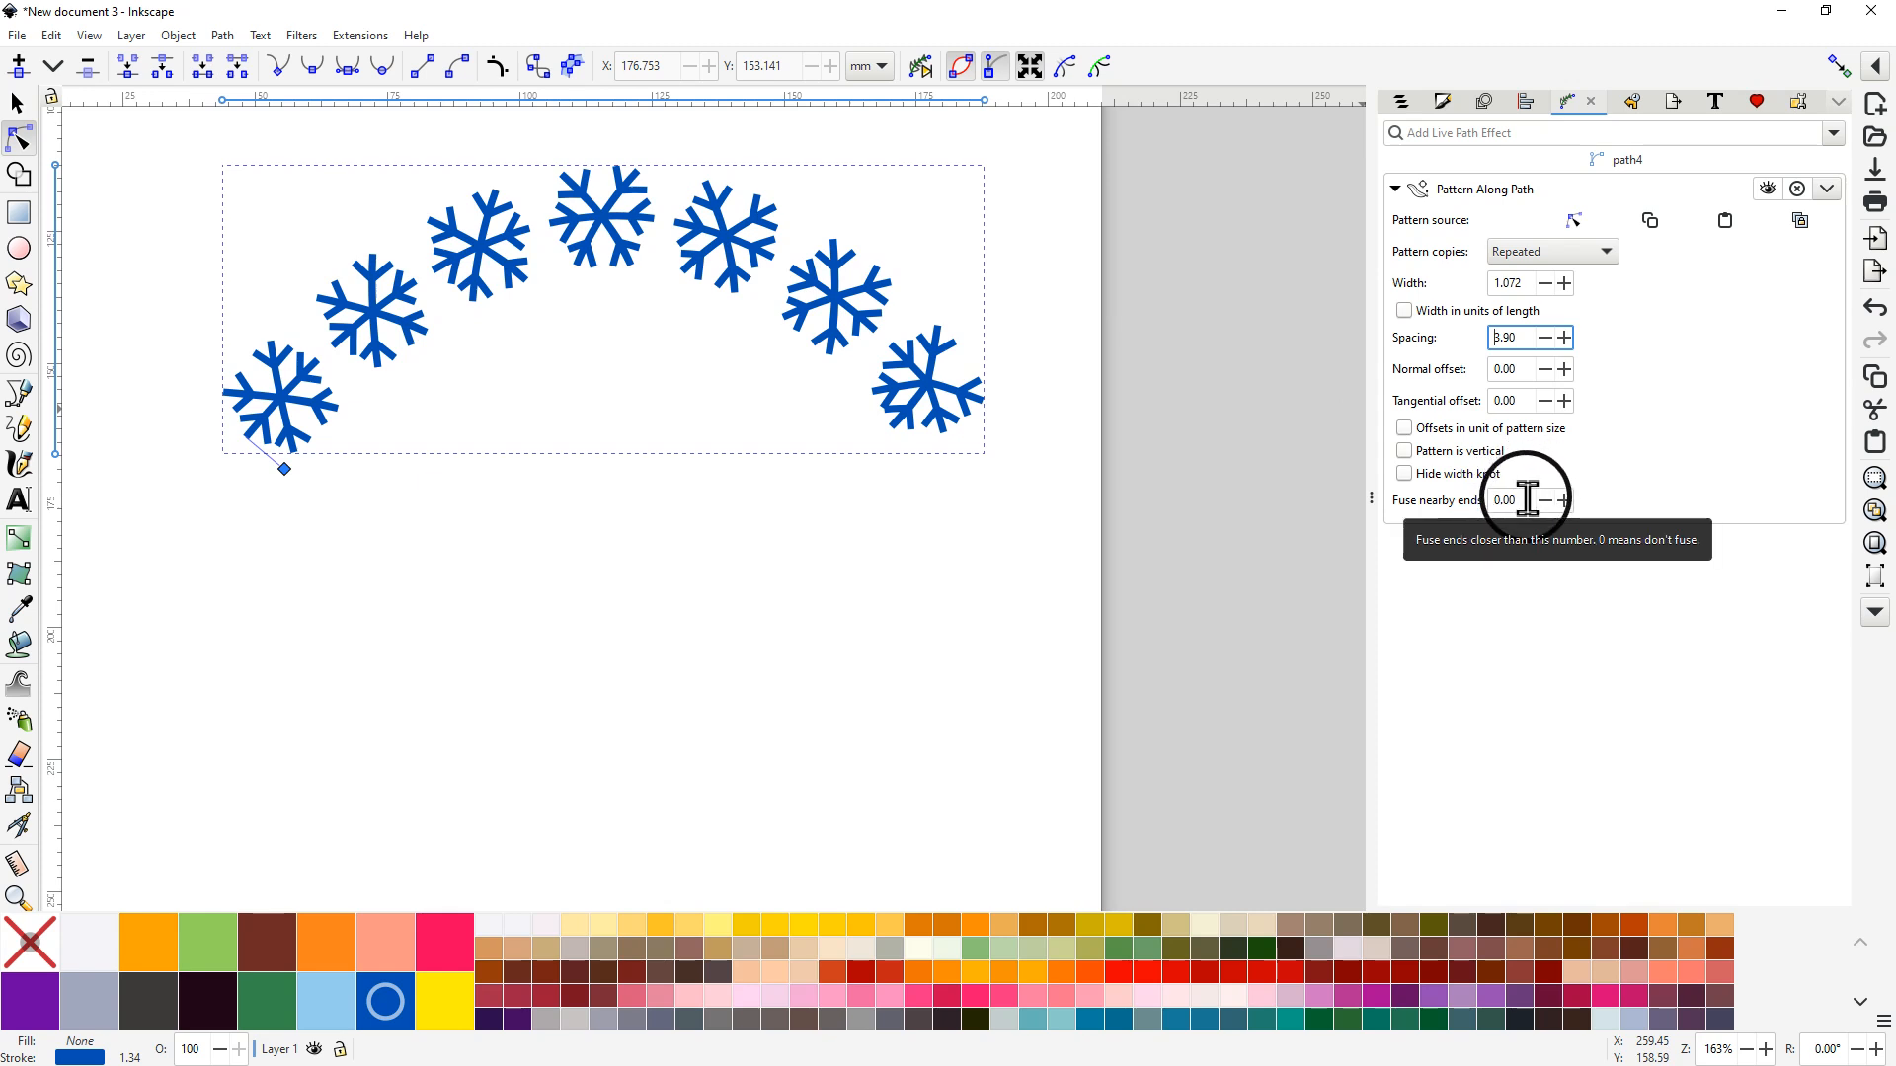
left_click(1564, 500)
left_click(1564, 500)
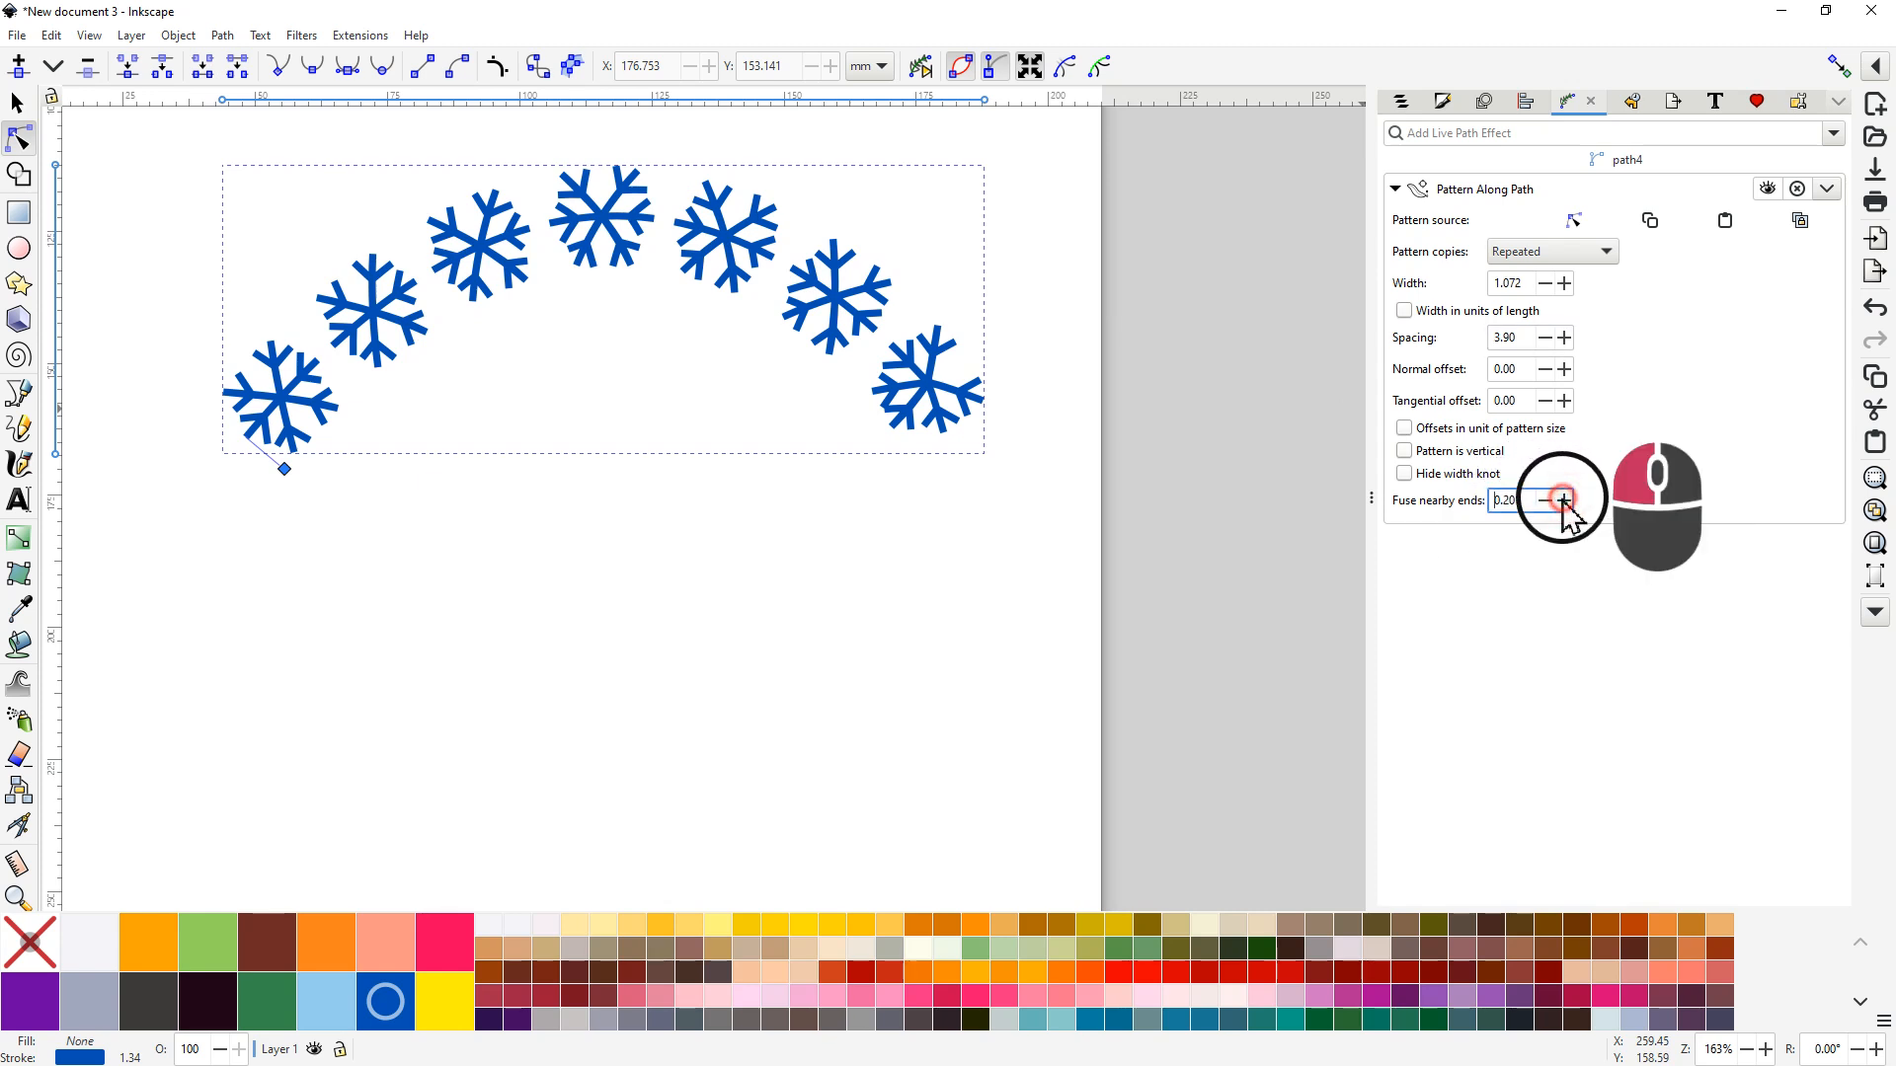
left_click(1564, 500)
left_click(1564, 501)
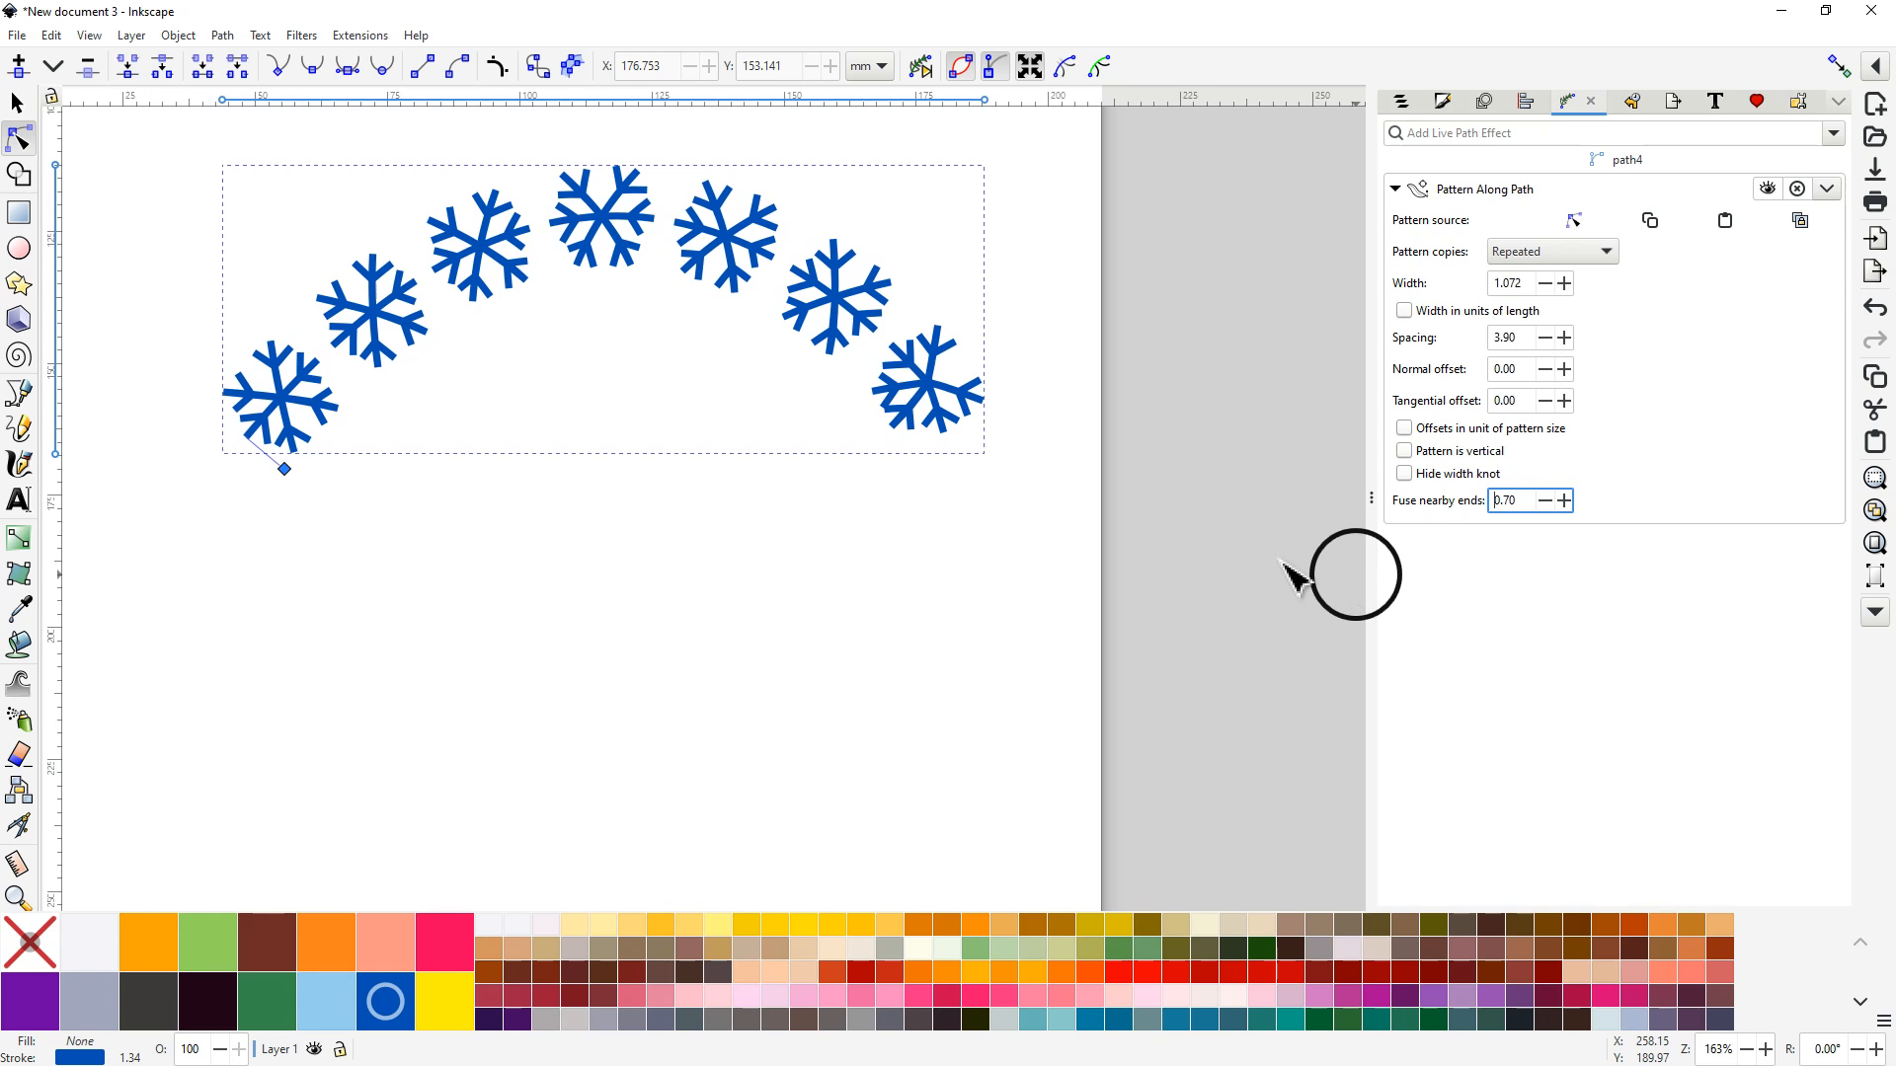
left_click(1564, 501)
left_click(1564, 501)
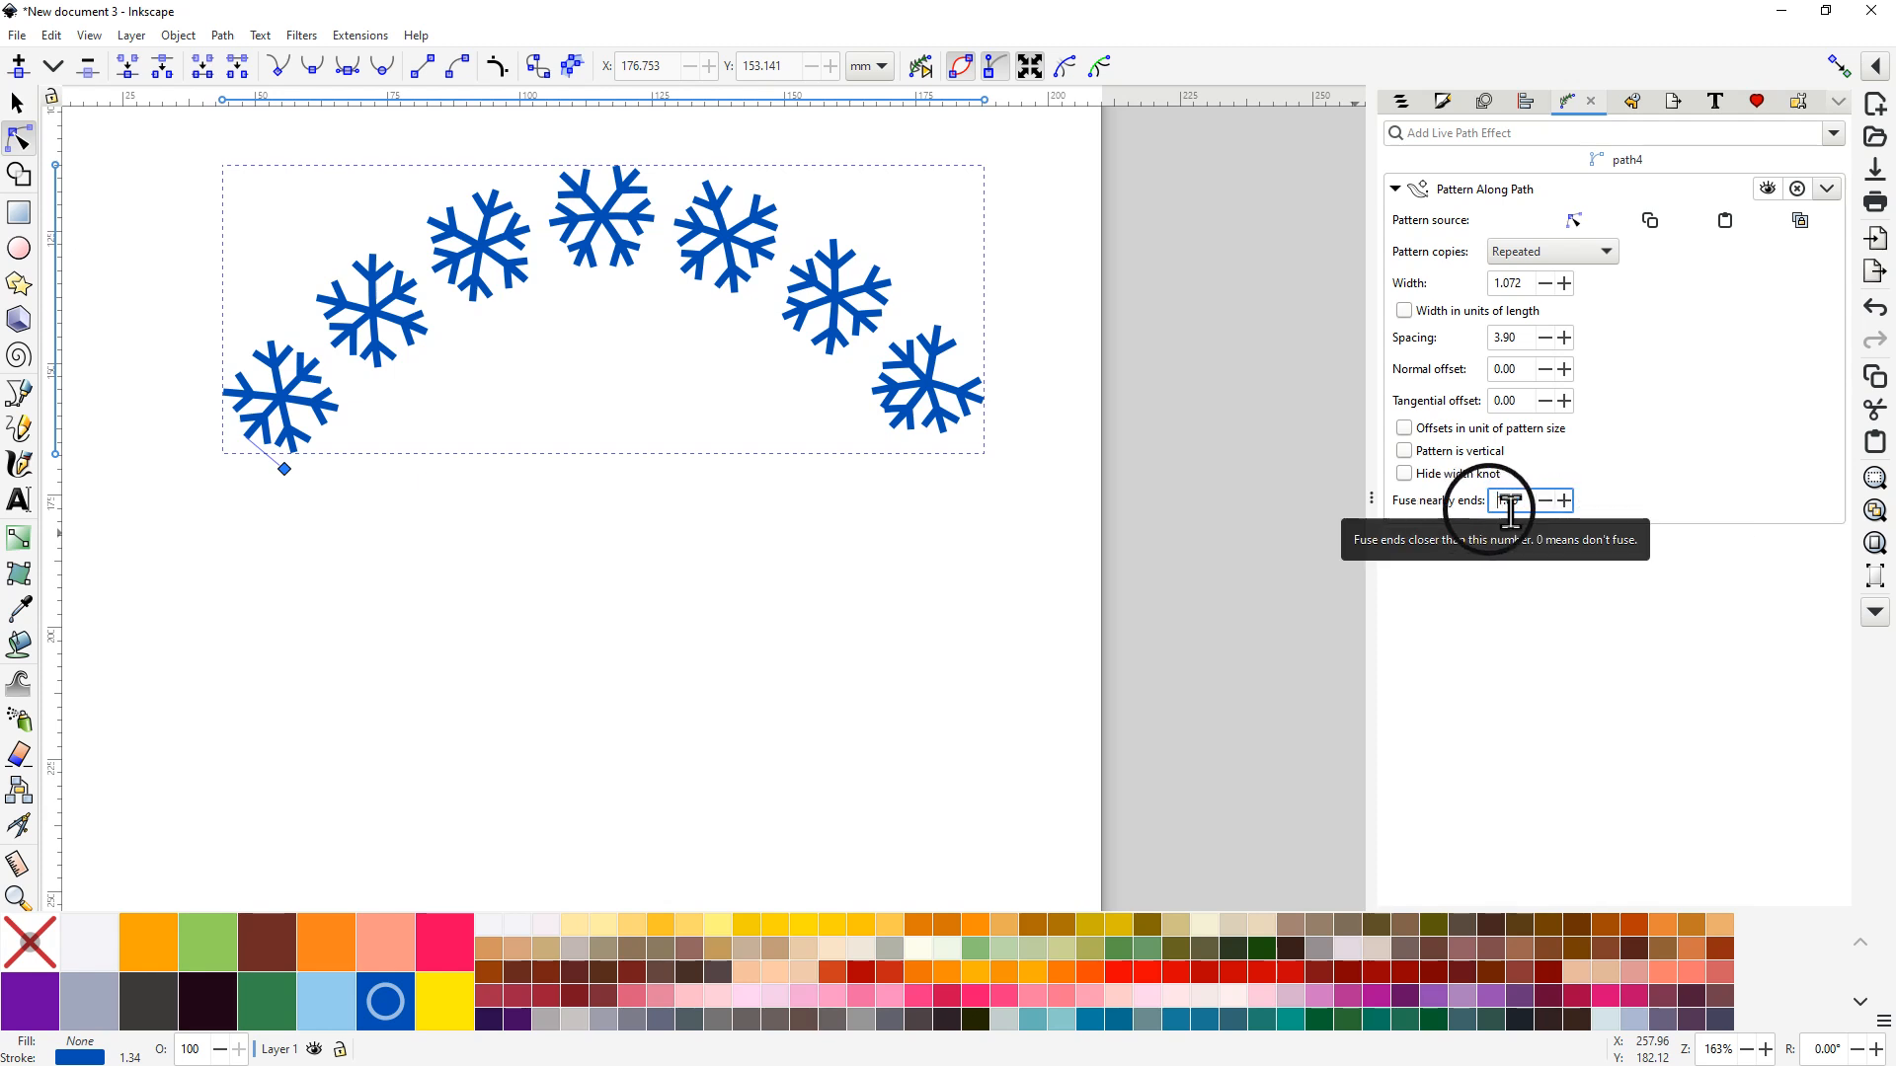
left_click(1564, 501)
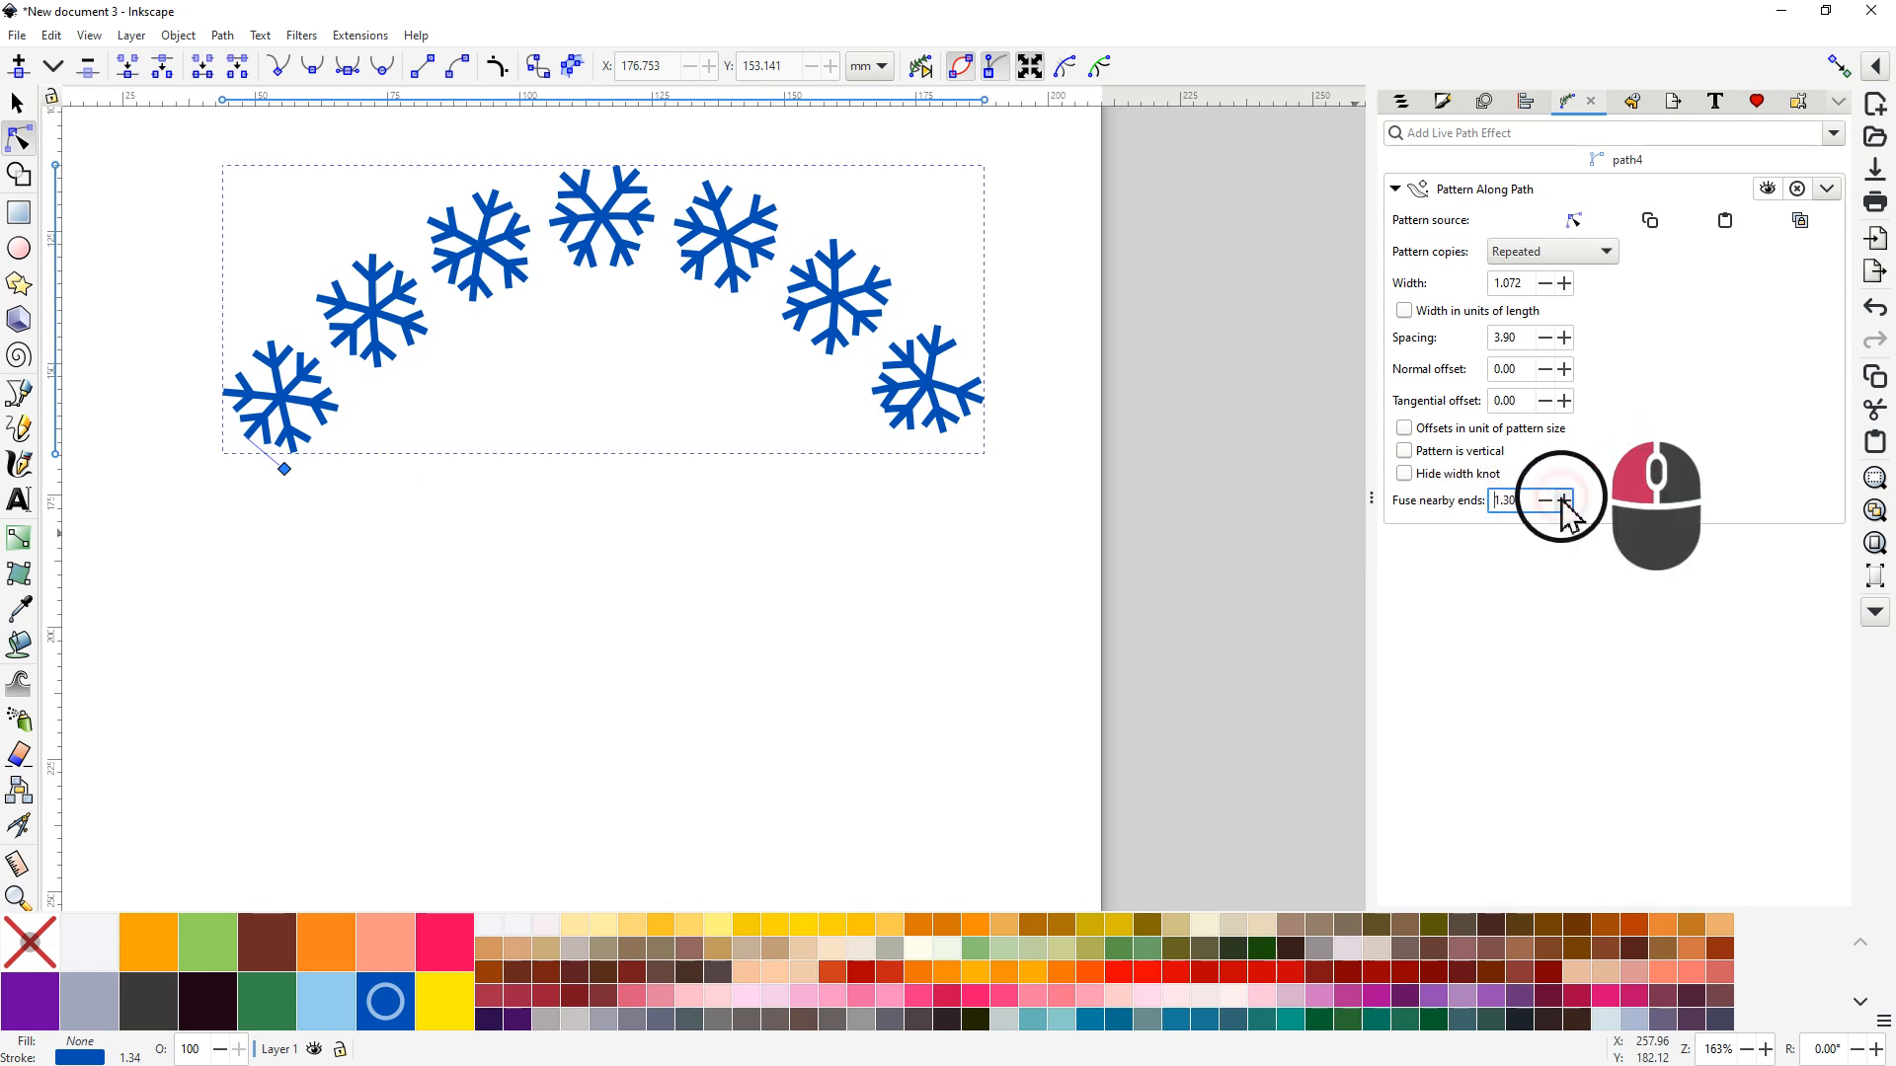
left_click(1564, 501)
left_click(1564, 501)
left_click(1564, 501)
left_click(1563, 502)
Step: Reduce the spacing between the snowflakes along the arch to 3.40
left_click(1545, 338)
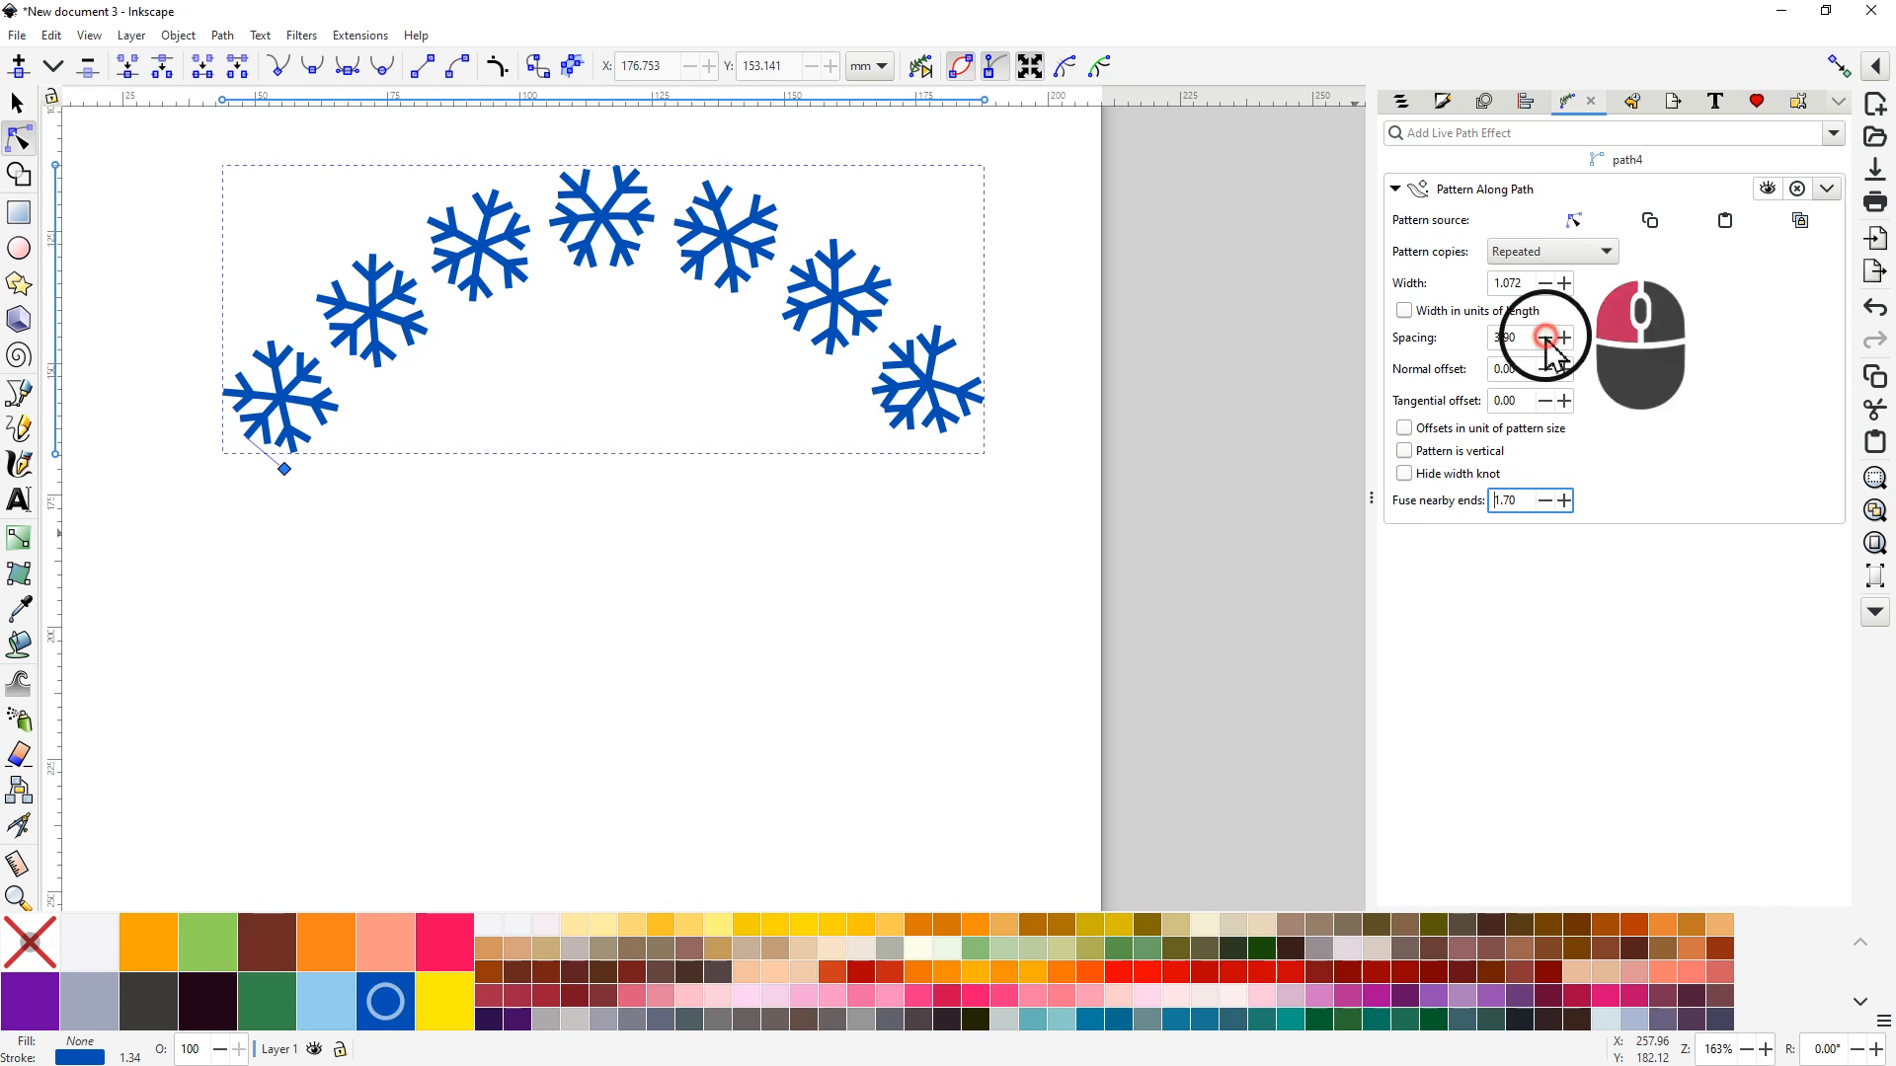
left_click(1545, 338)
left_click(1545, 337)
left_click(1545, 337)
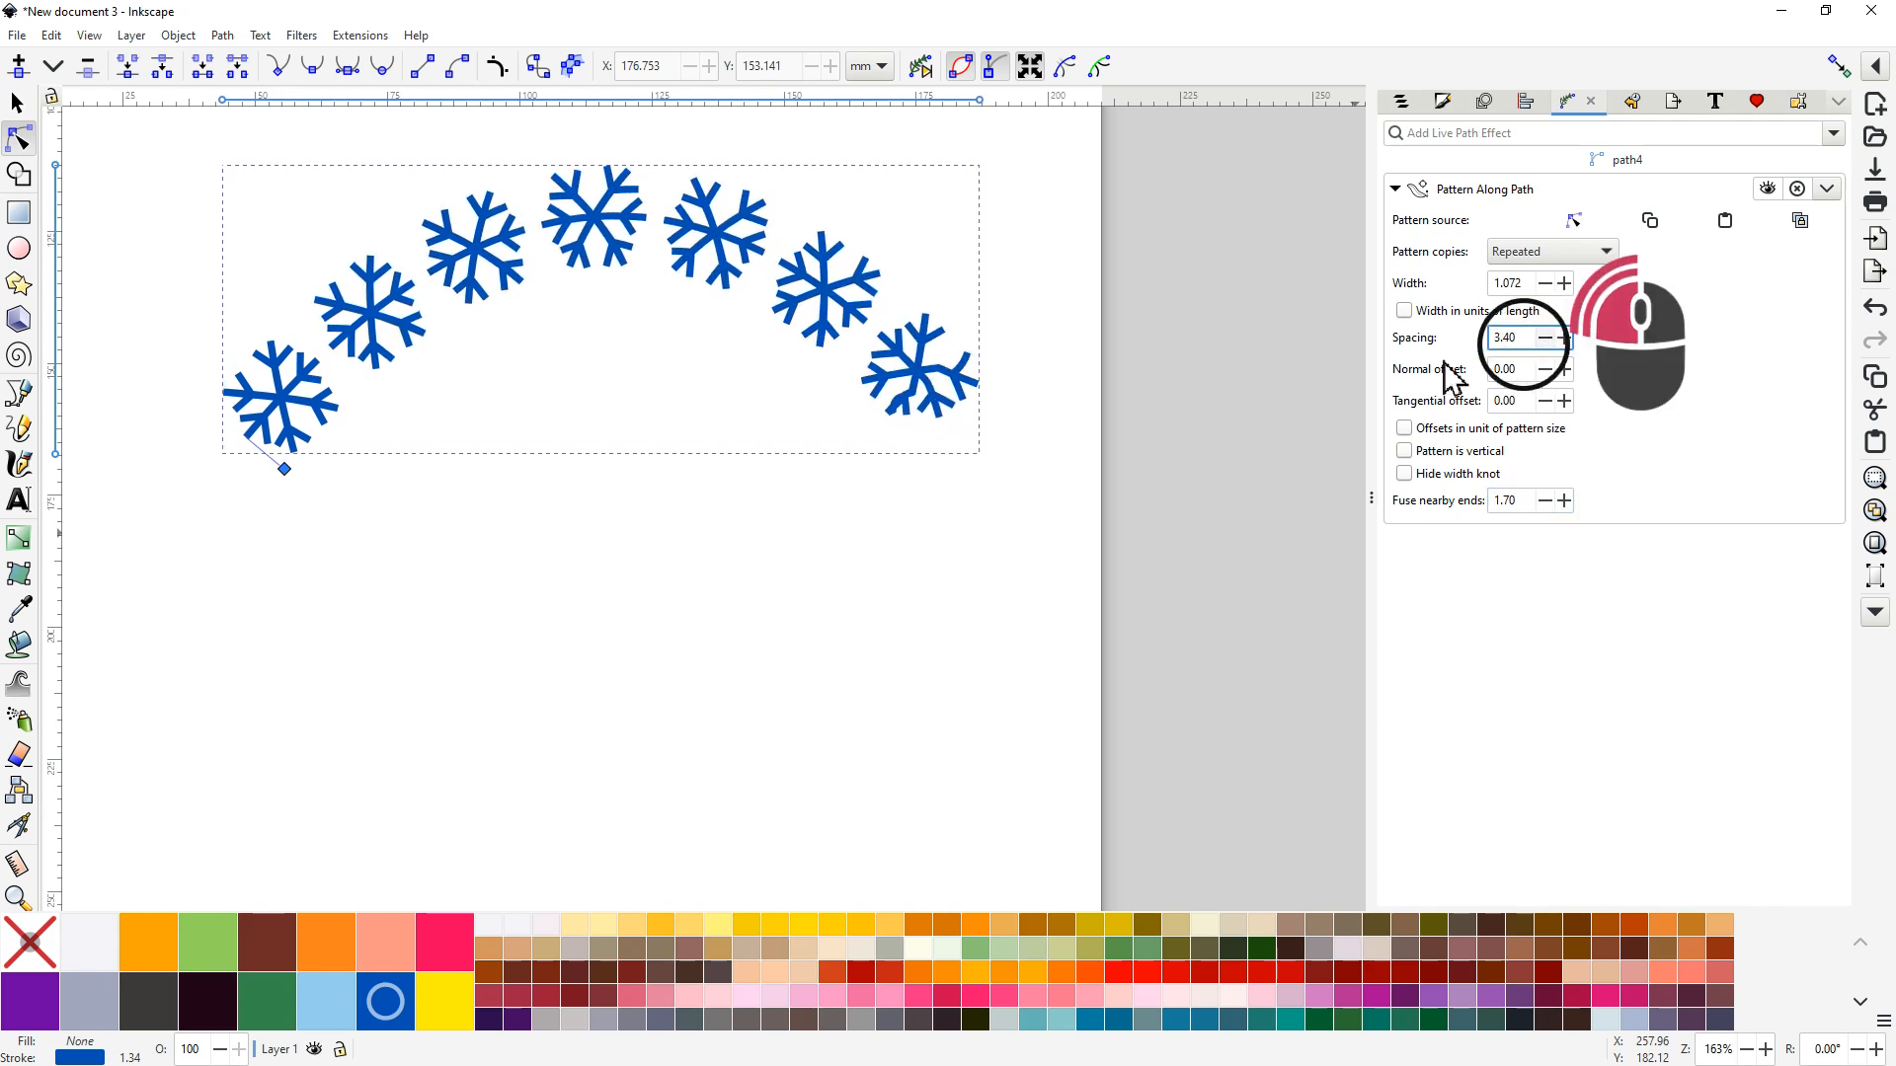
Step: Deselect the snowflake arch and try to convert it with Object to Path
left_click(800, 508)
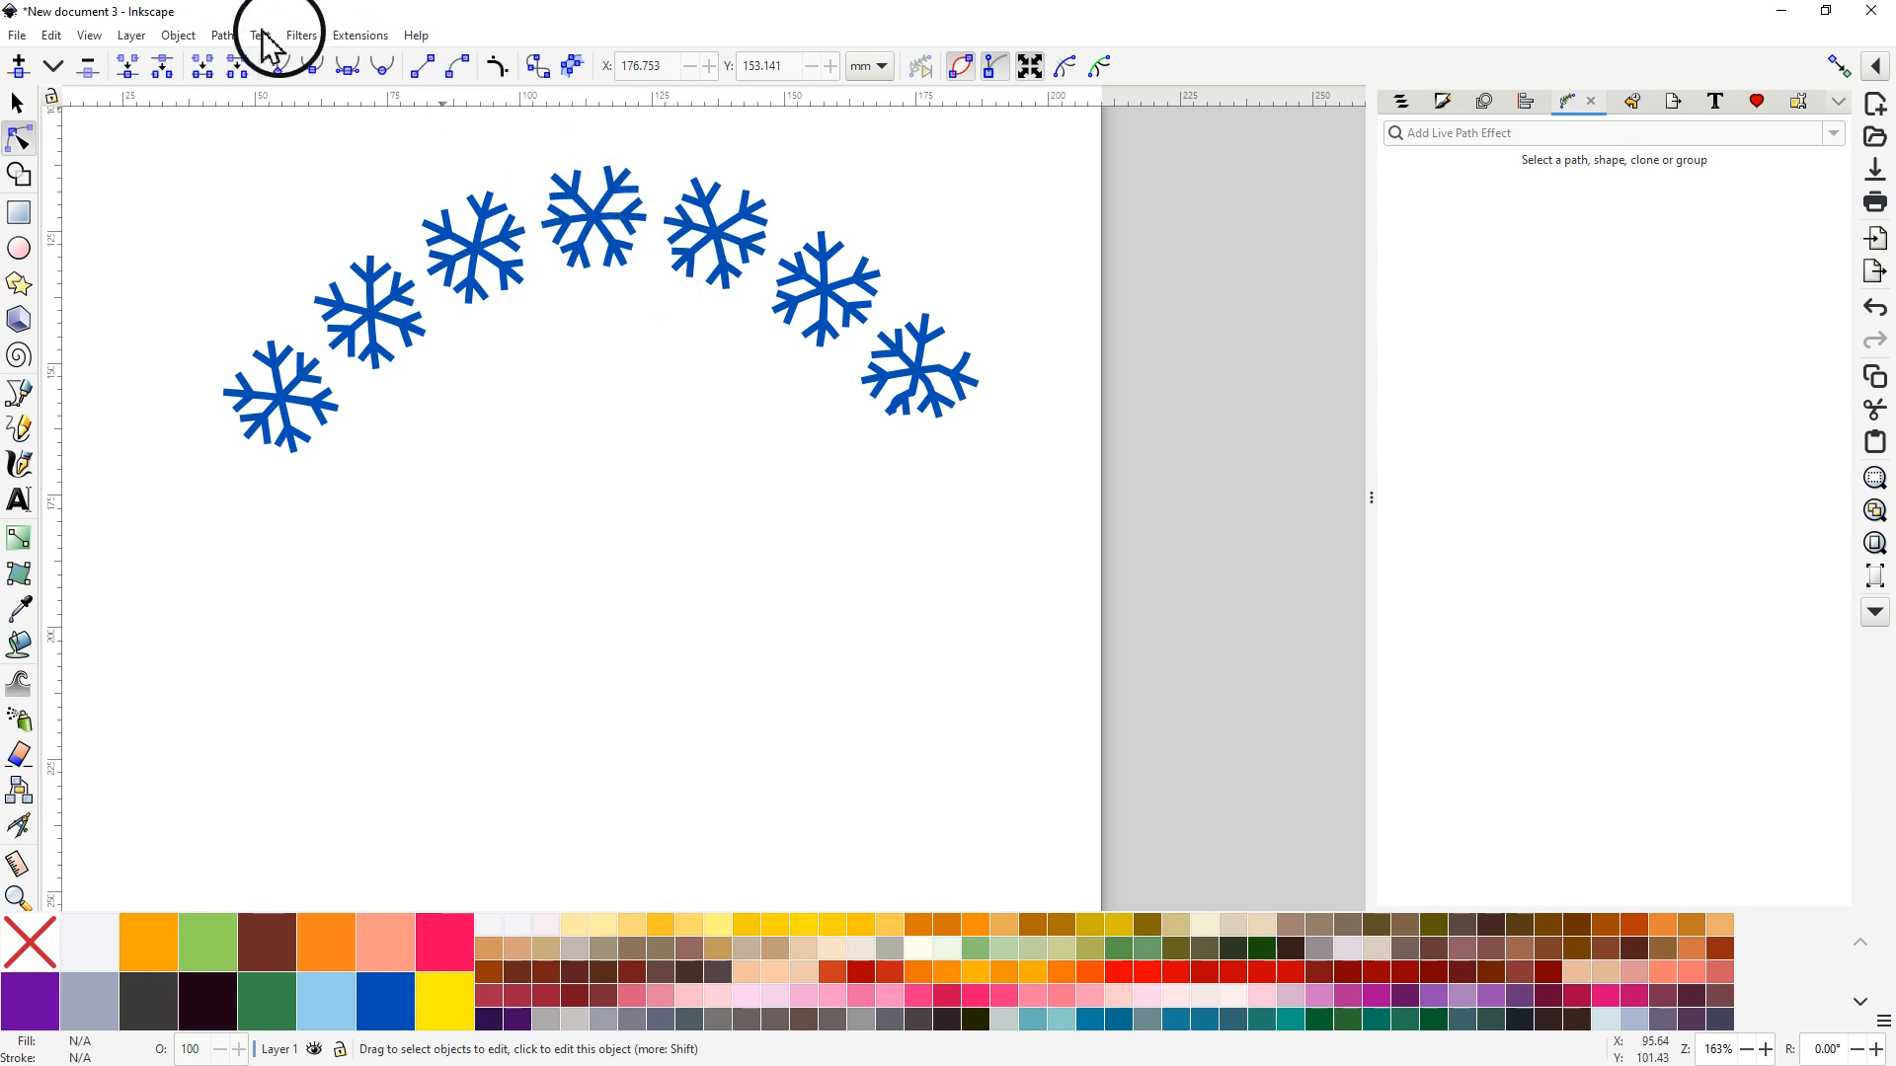
left_click(223, 35)
left_click(259, 63)
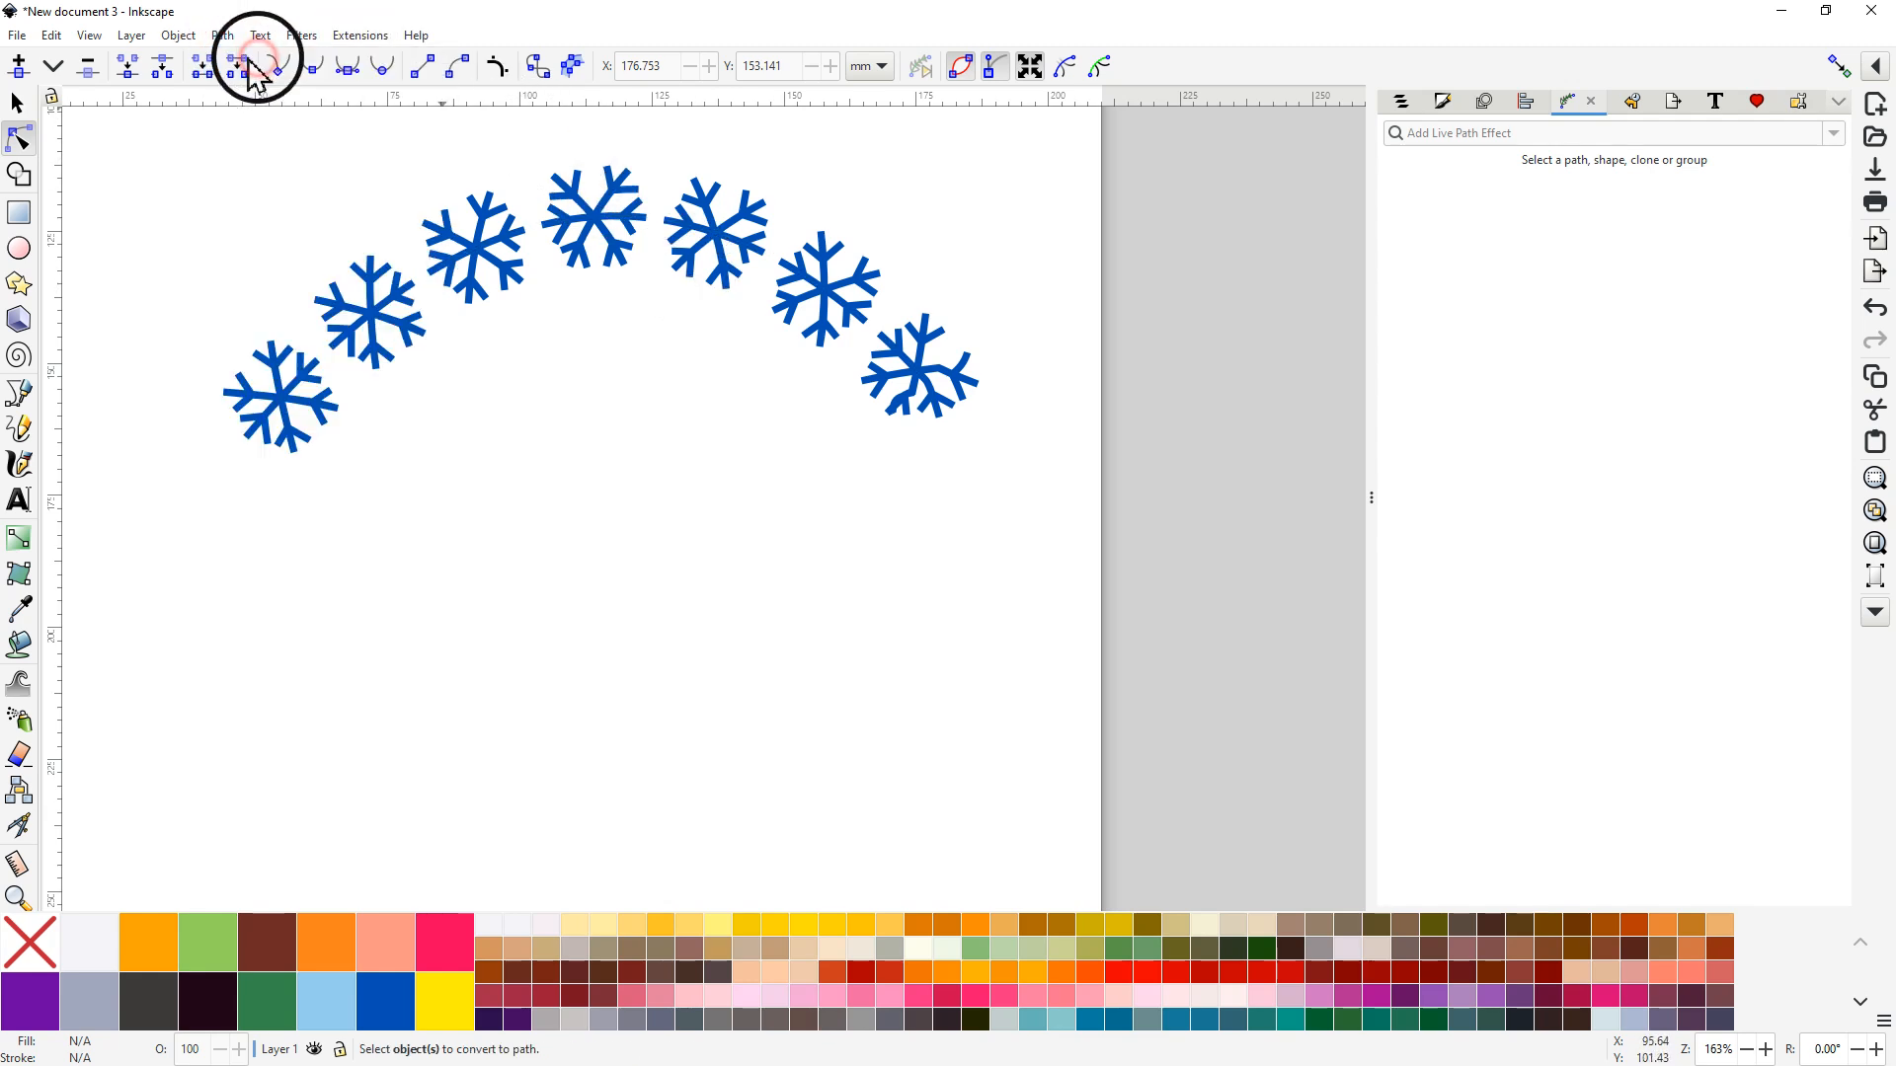
Step: Narrow the snowflake arch's pattern width to about 0.961 and set Fuse nearby ends to 3.00
left_click(719, 246)
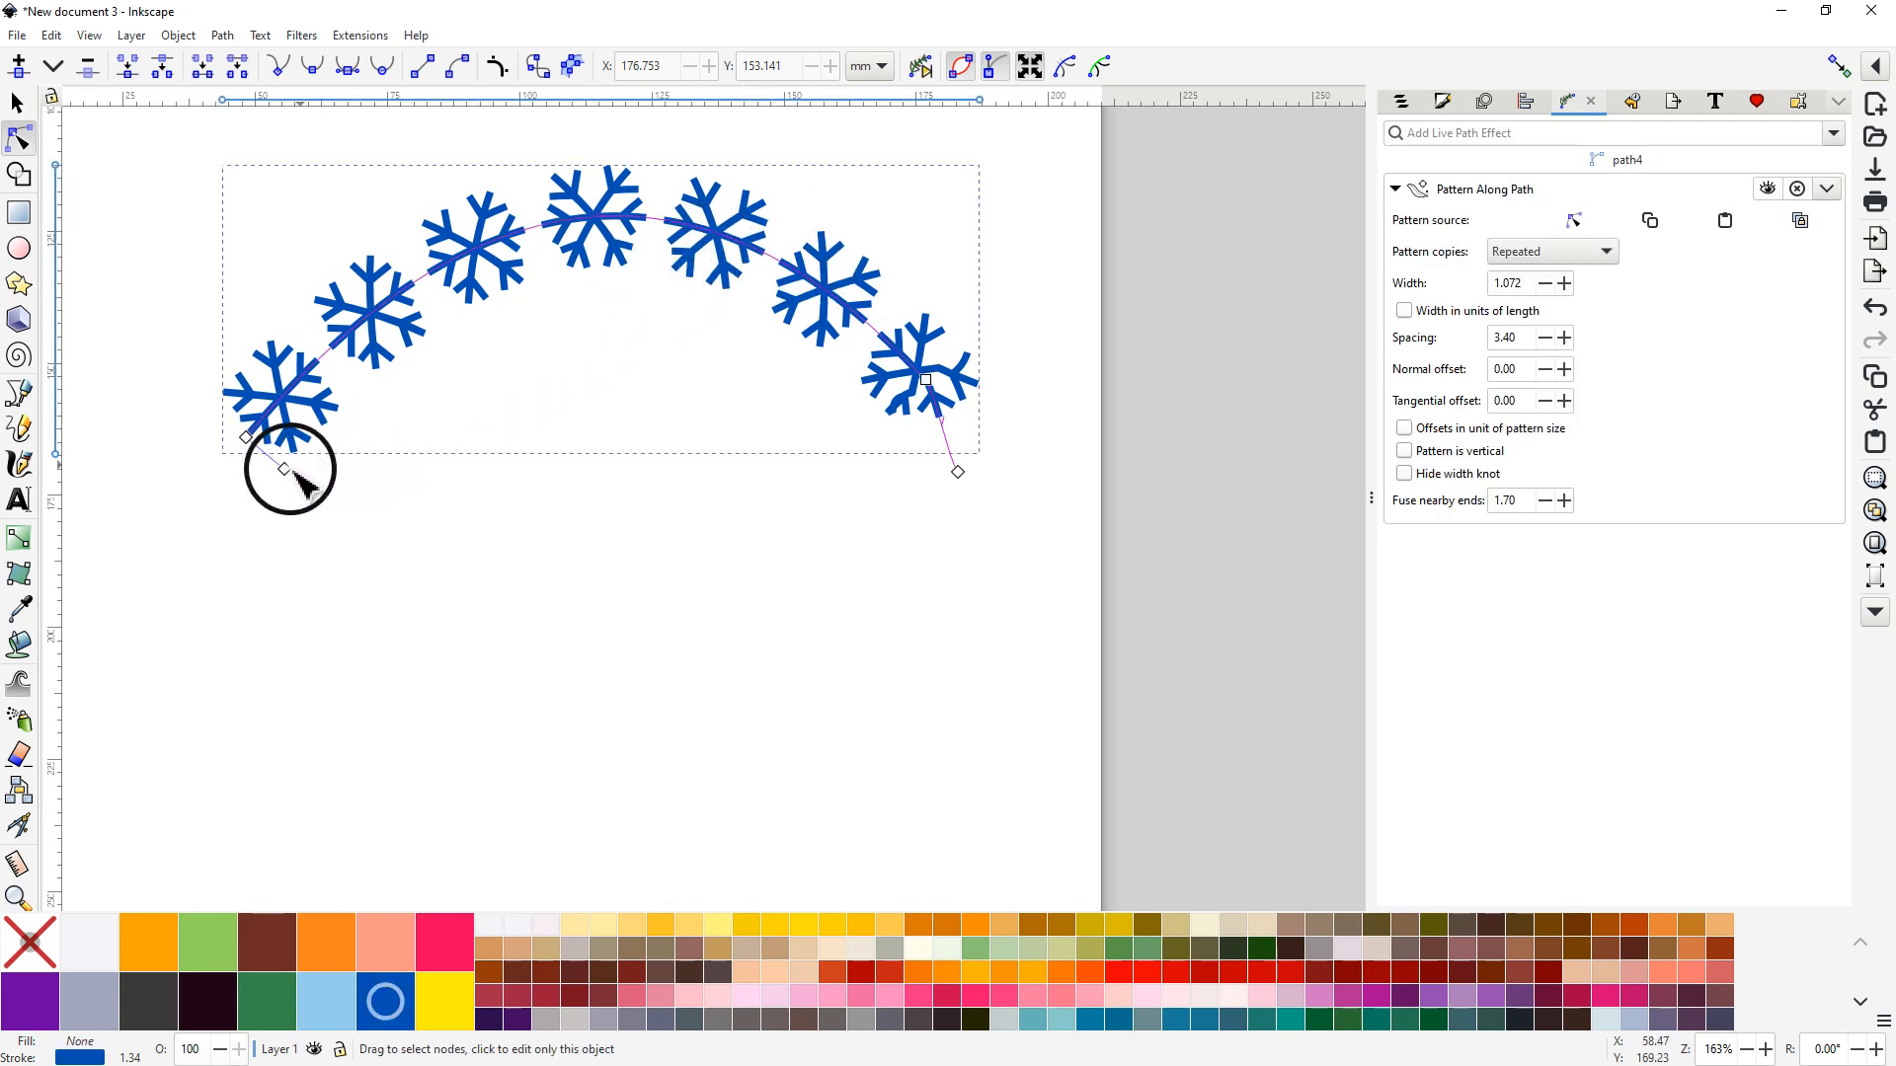
mouse_move(287, 470)
left_mouse_down()
mouse_move(305, 486)
mouse_move(280, 466)
left_mouse_up()
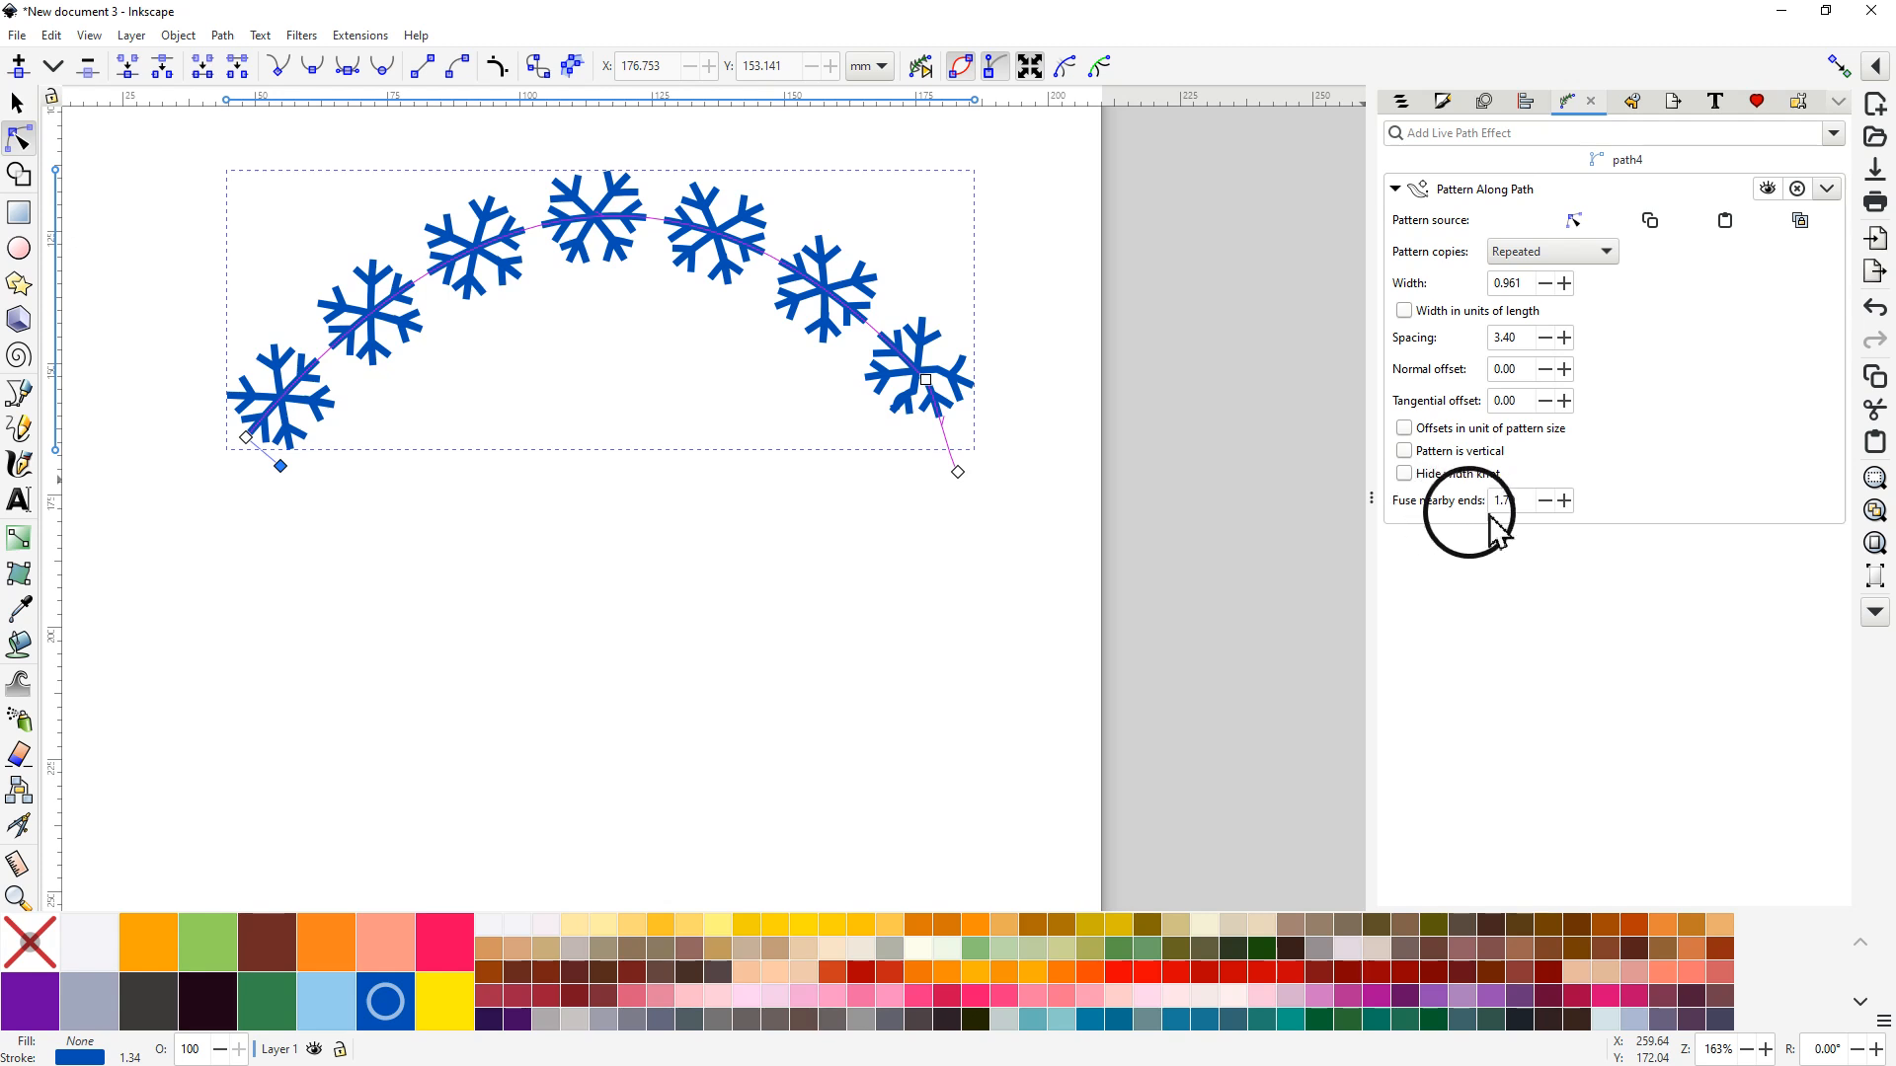
left_click(1562, 501)
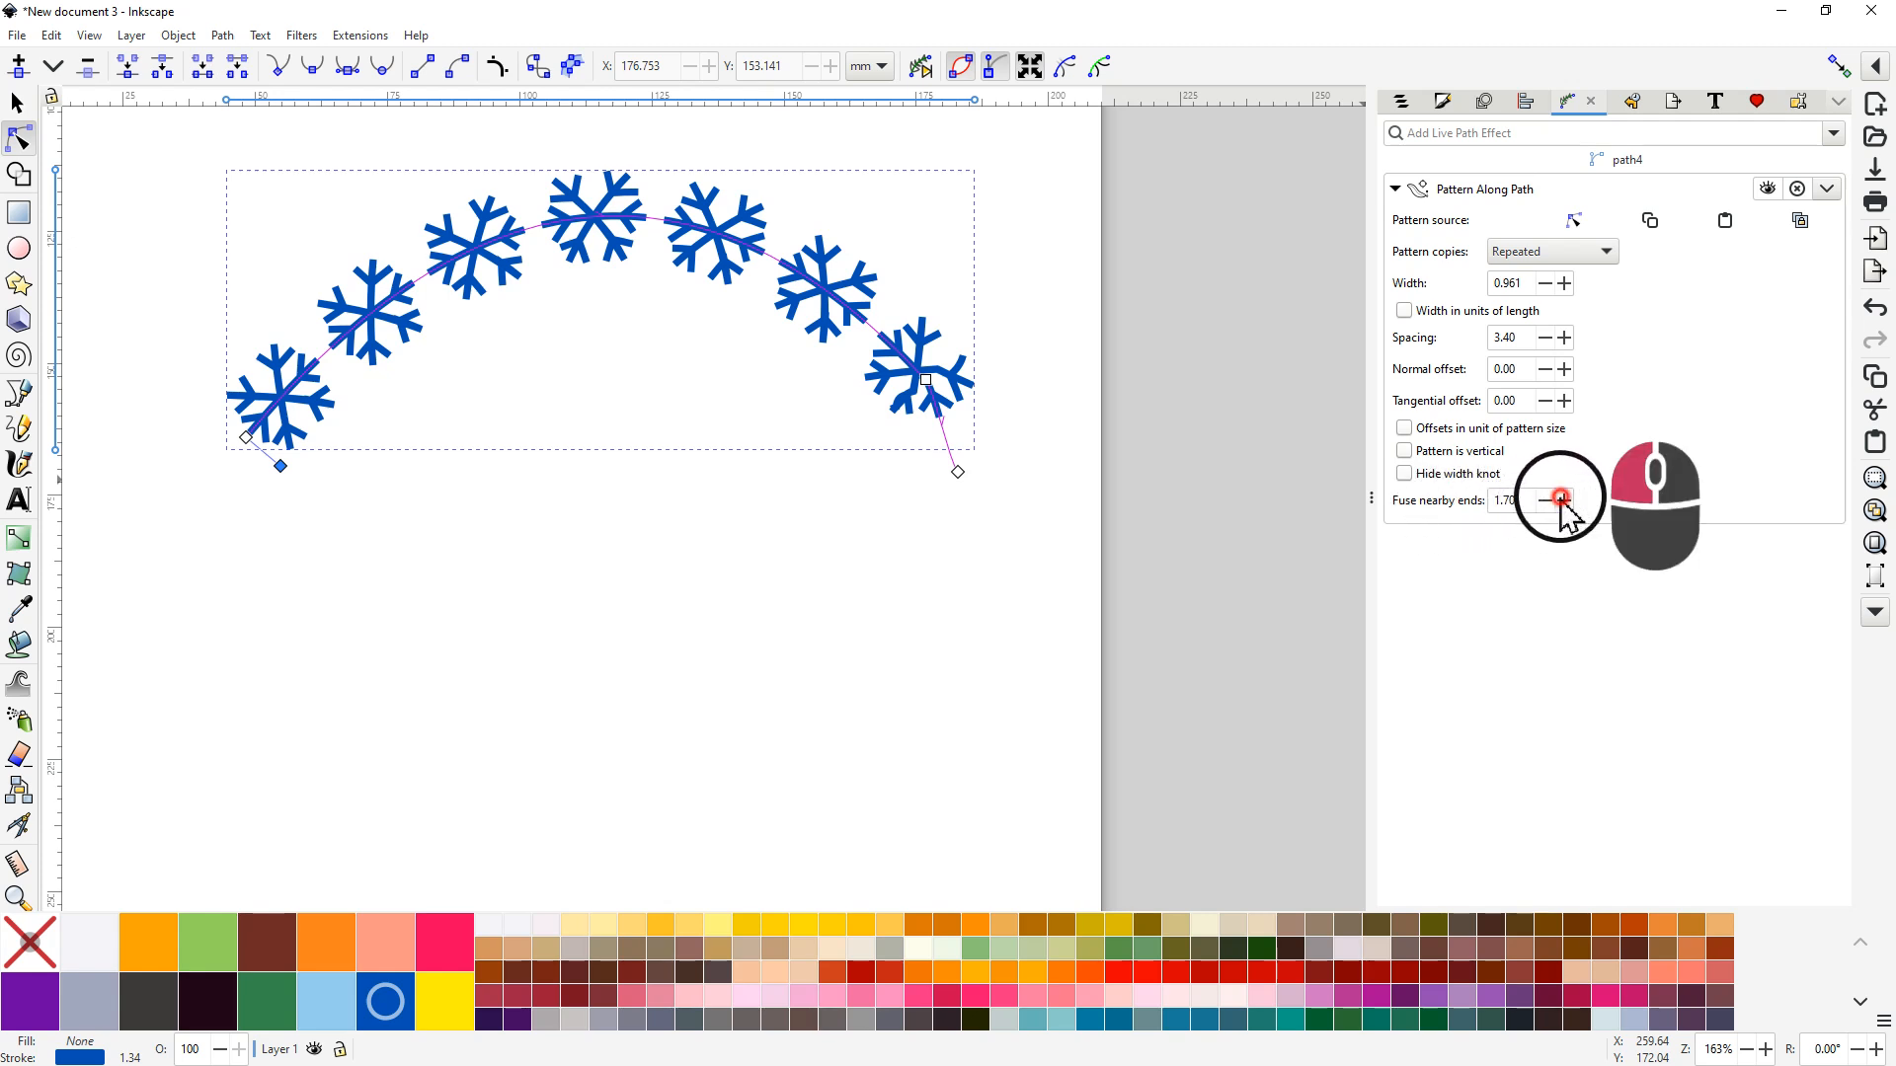
left_click(1563, 500)
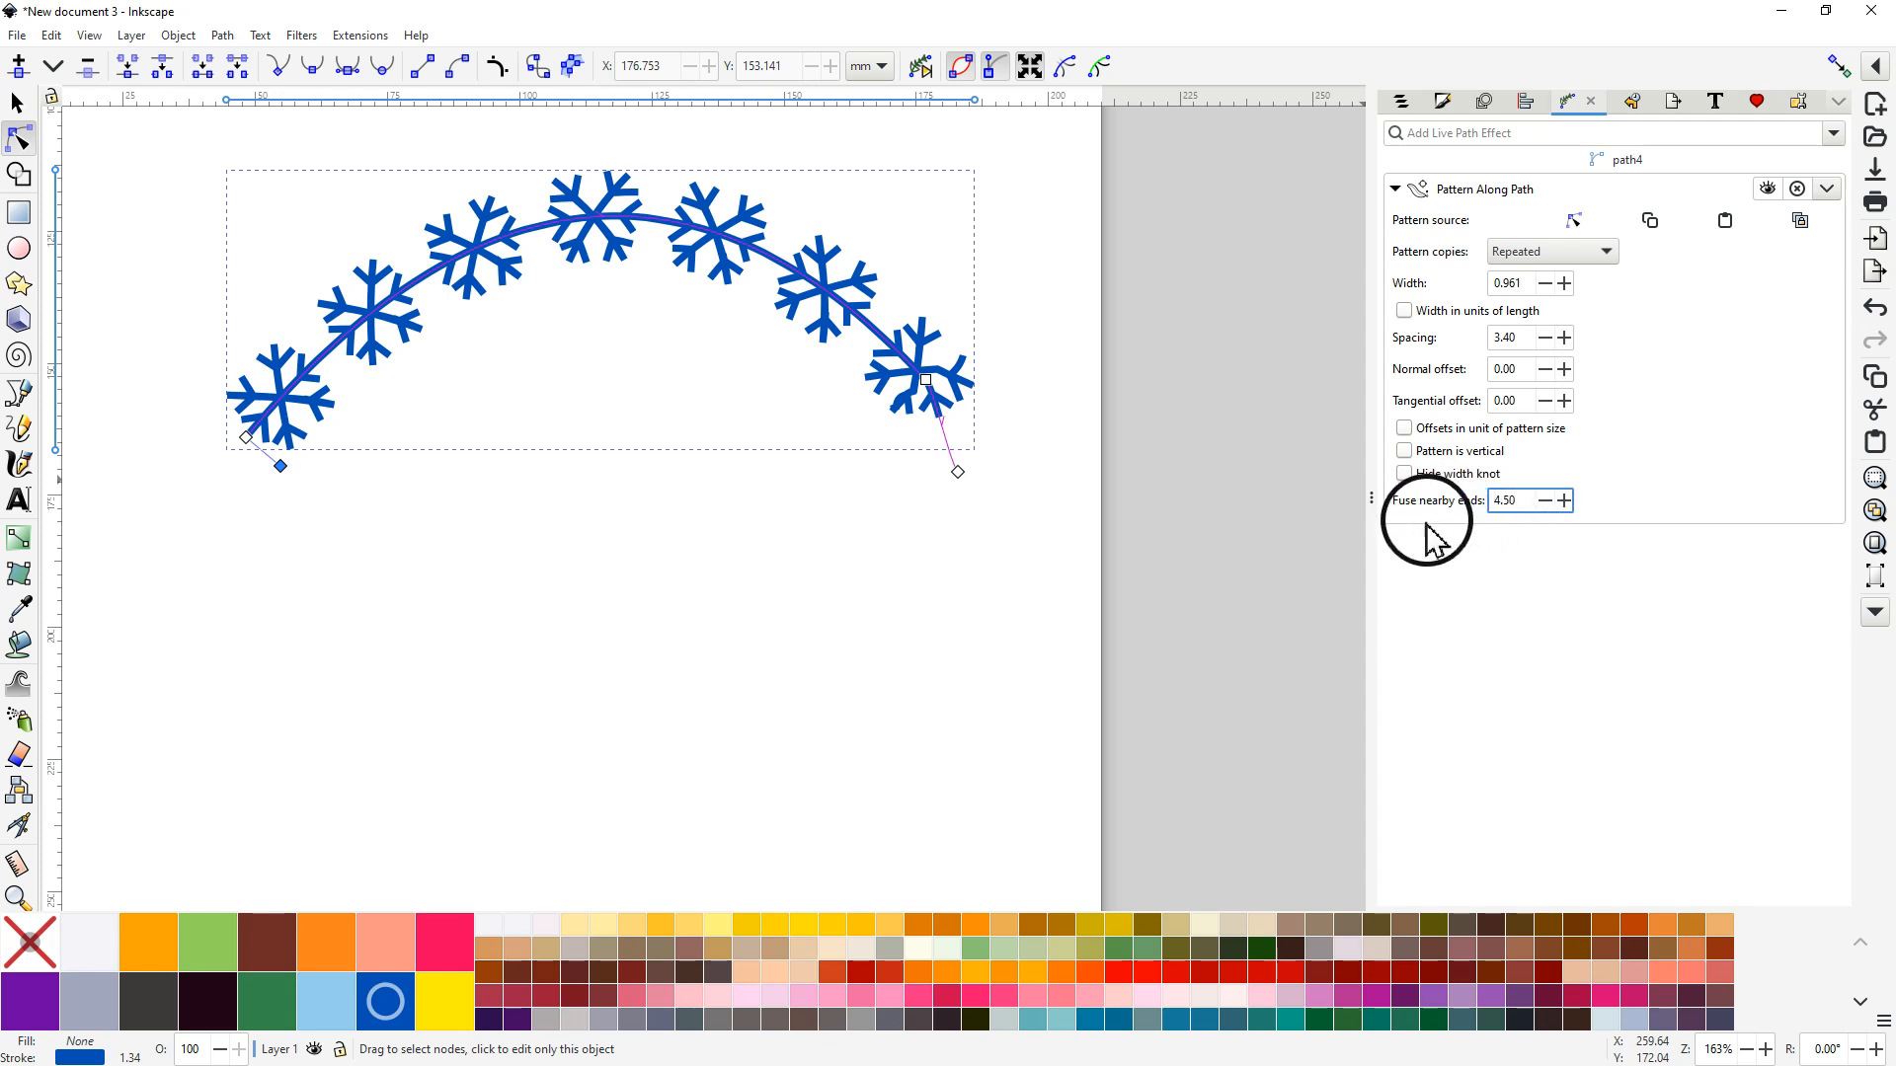
left_click(1543, 501)
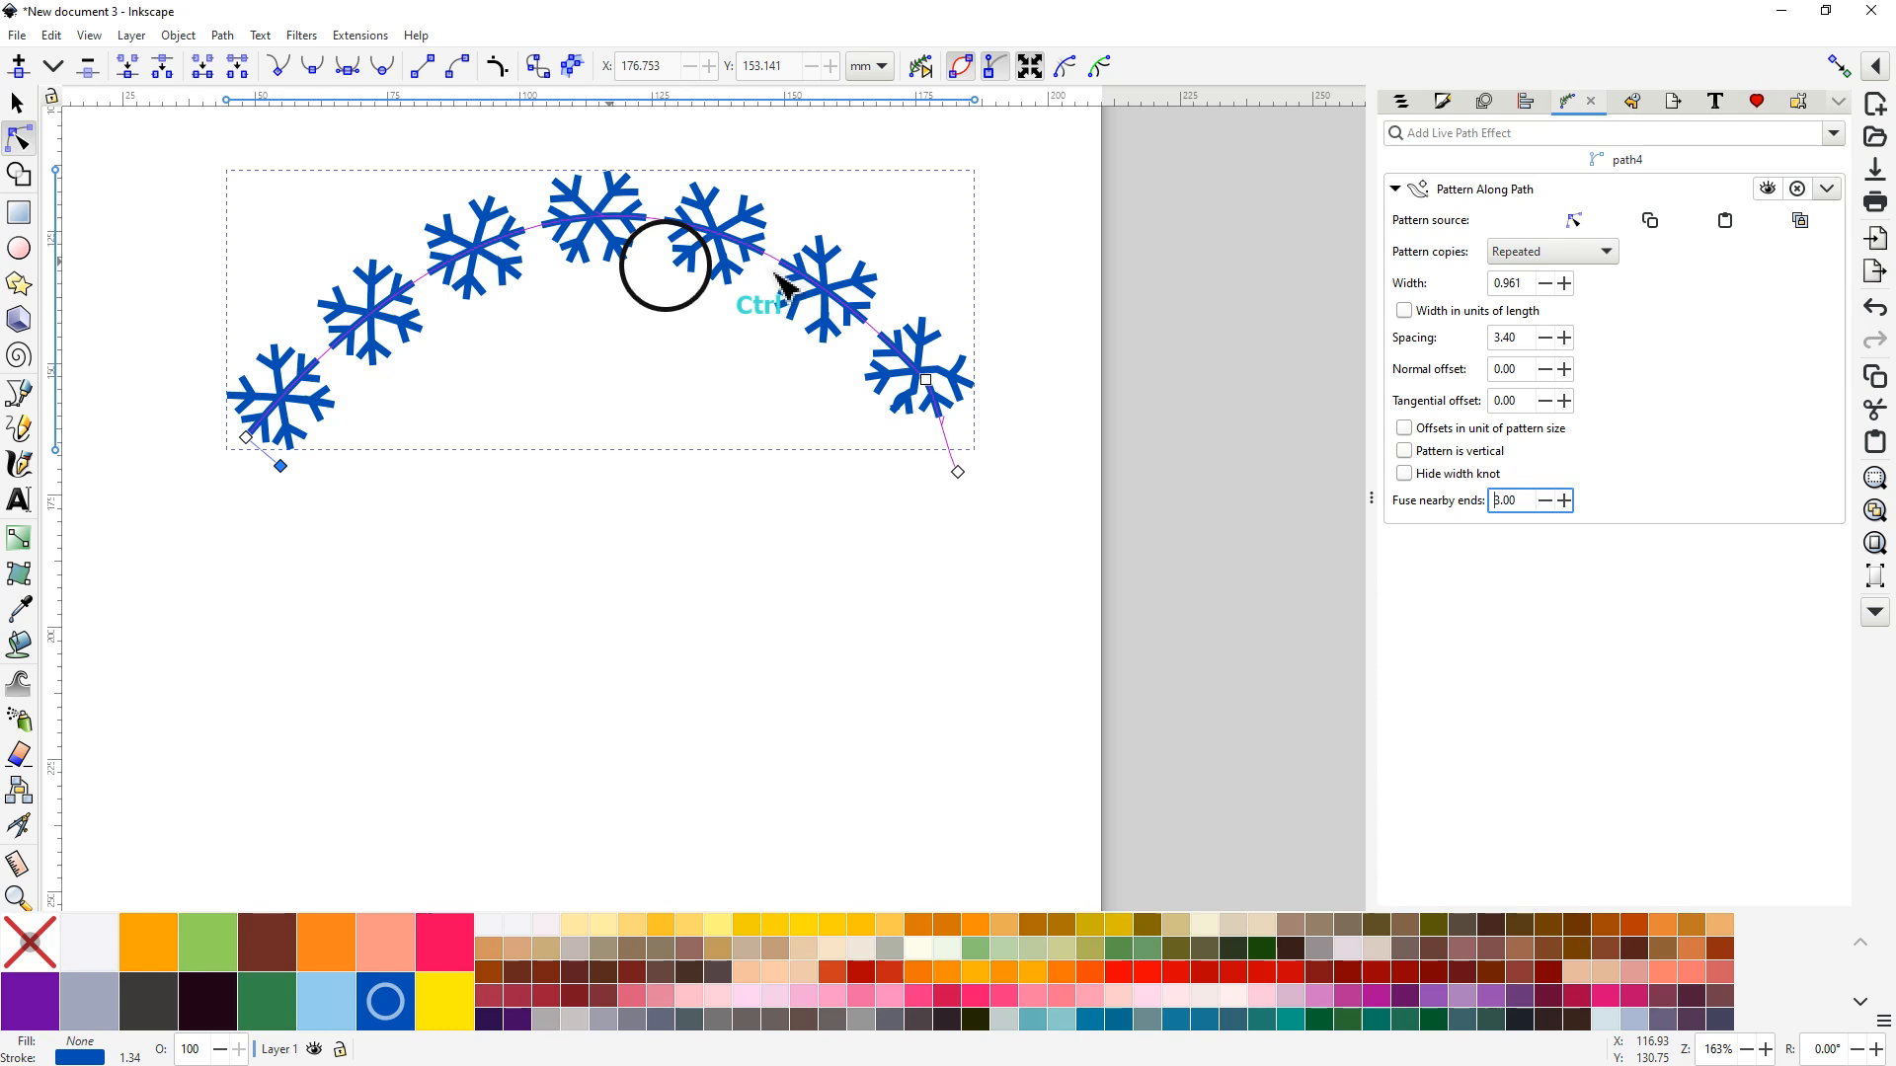
Step: Fine-tune Fuse nearby ends to 3.40, checking the gap between two neighbouring snowflakes of the arch
scroll(776, 277, "up", 7)
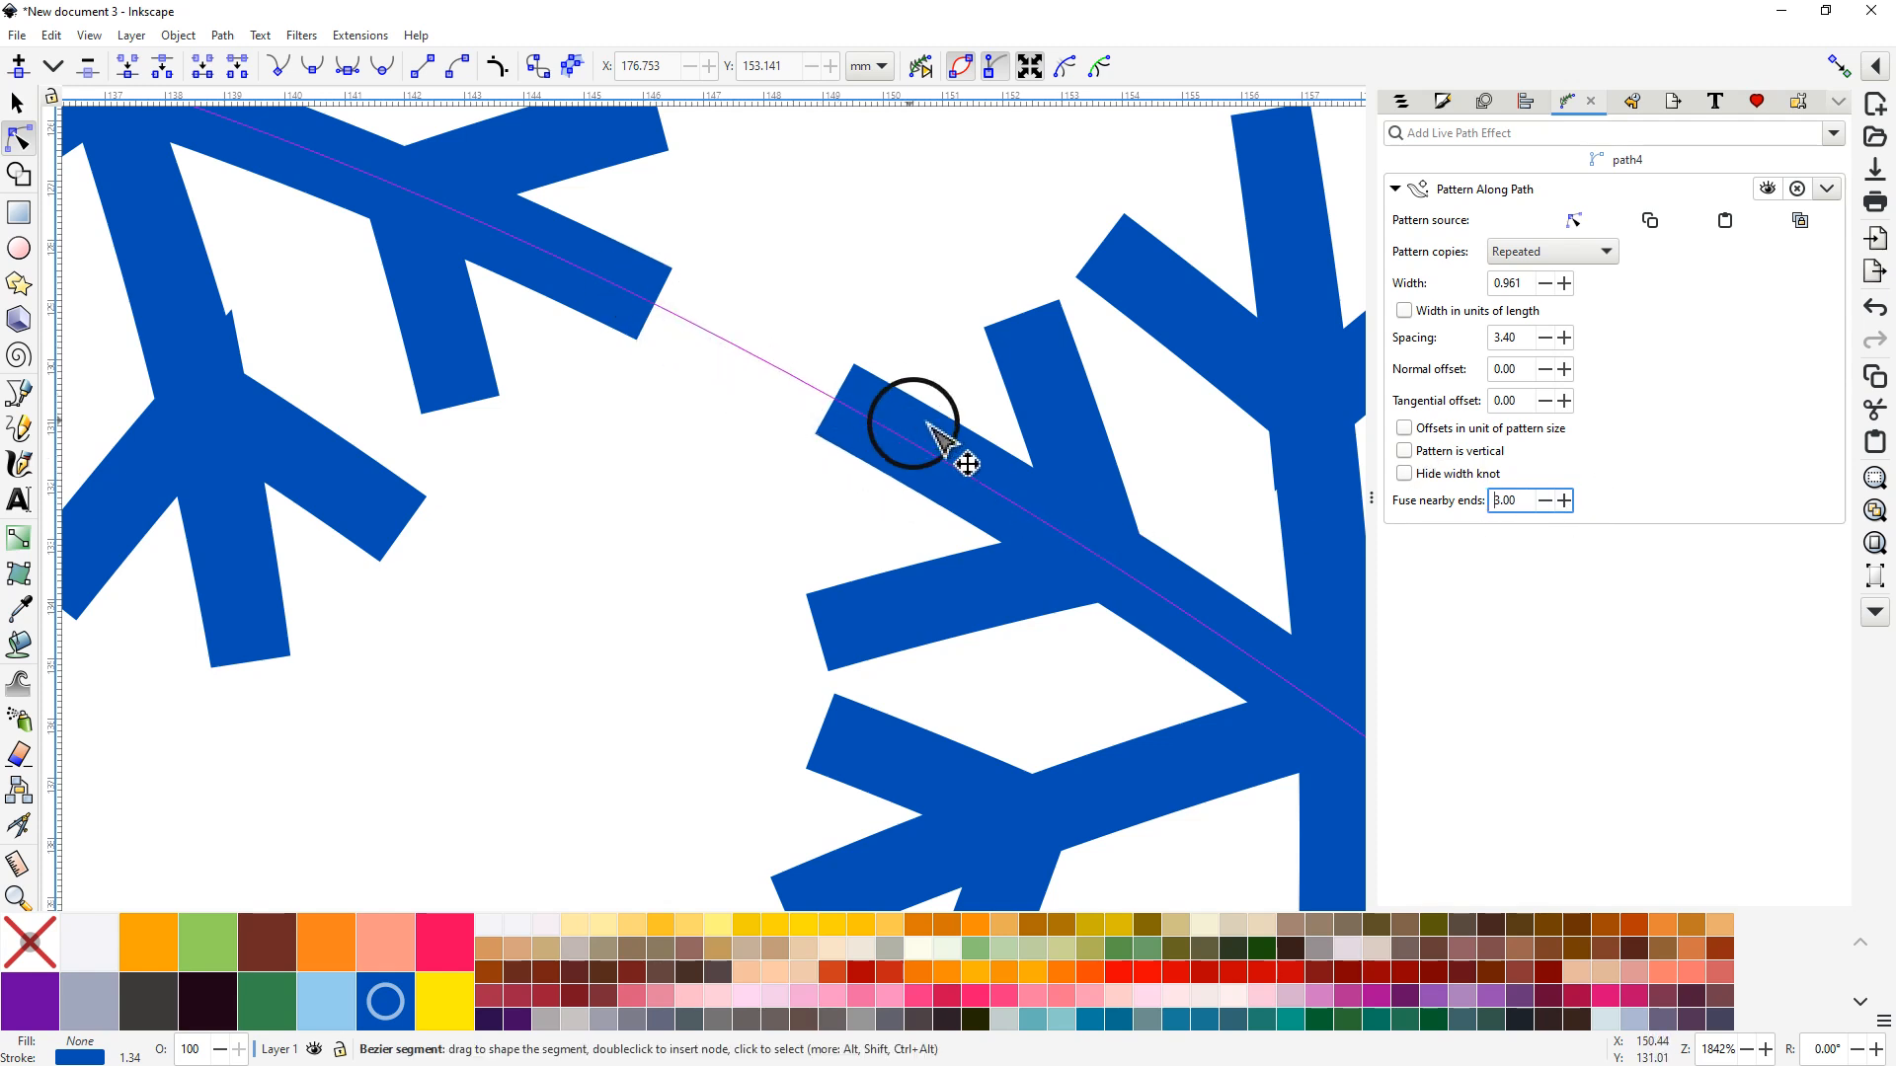
left_click(1564, 501)
left_click(1564, 500)
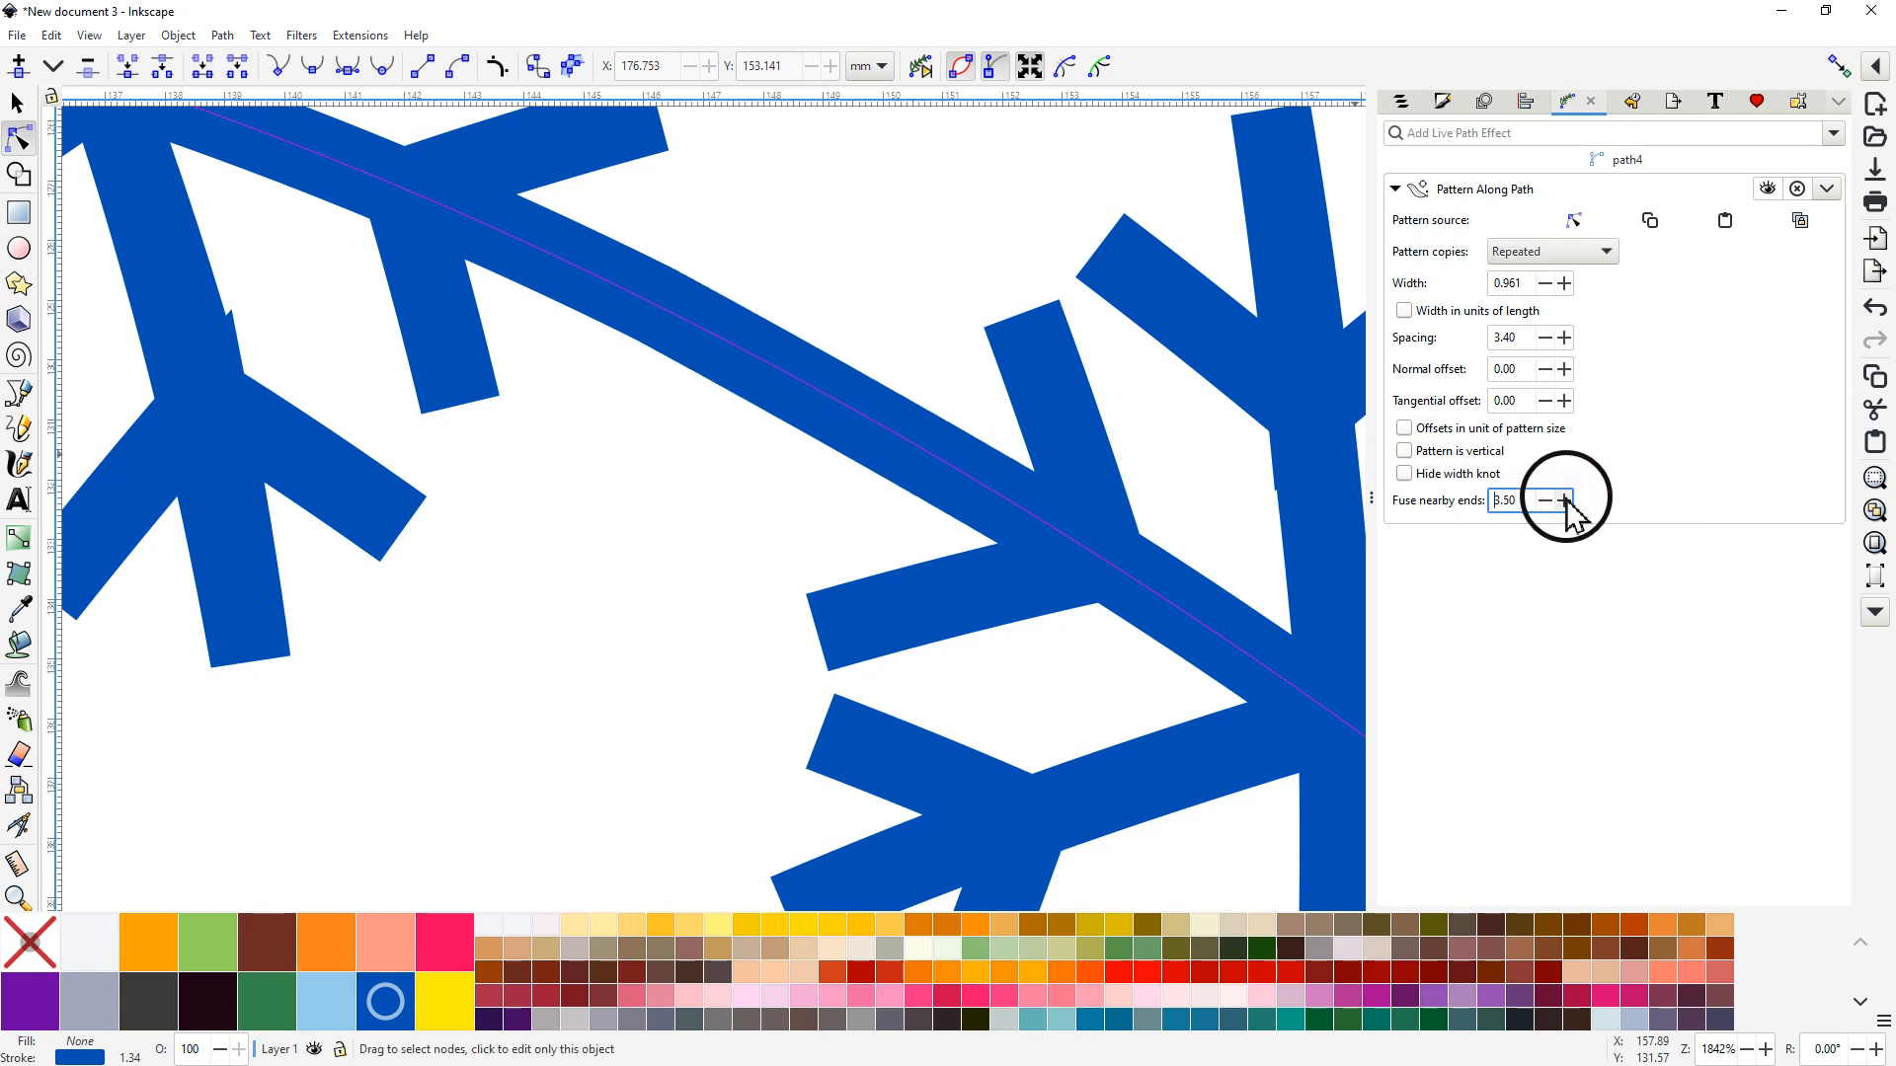
left_click(1545, 501)
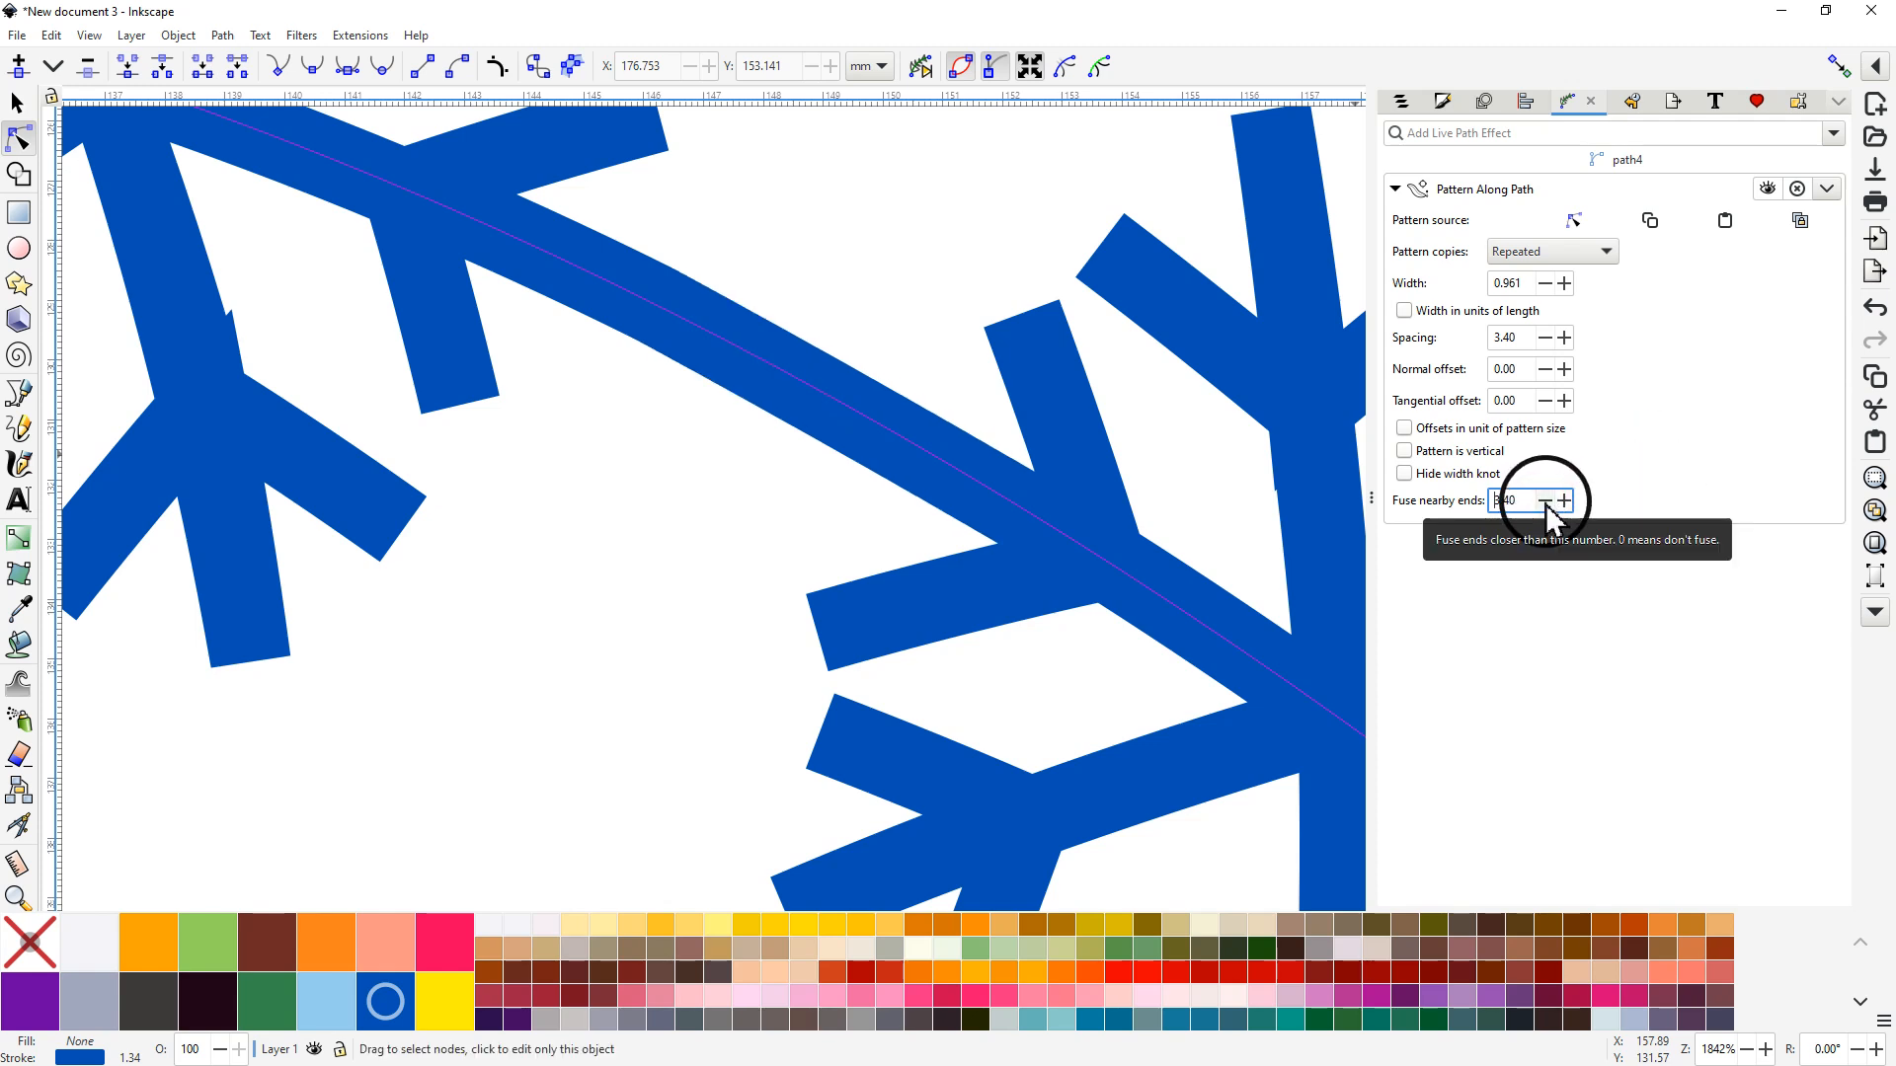
left_click(1564, 501)
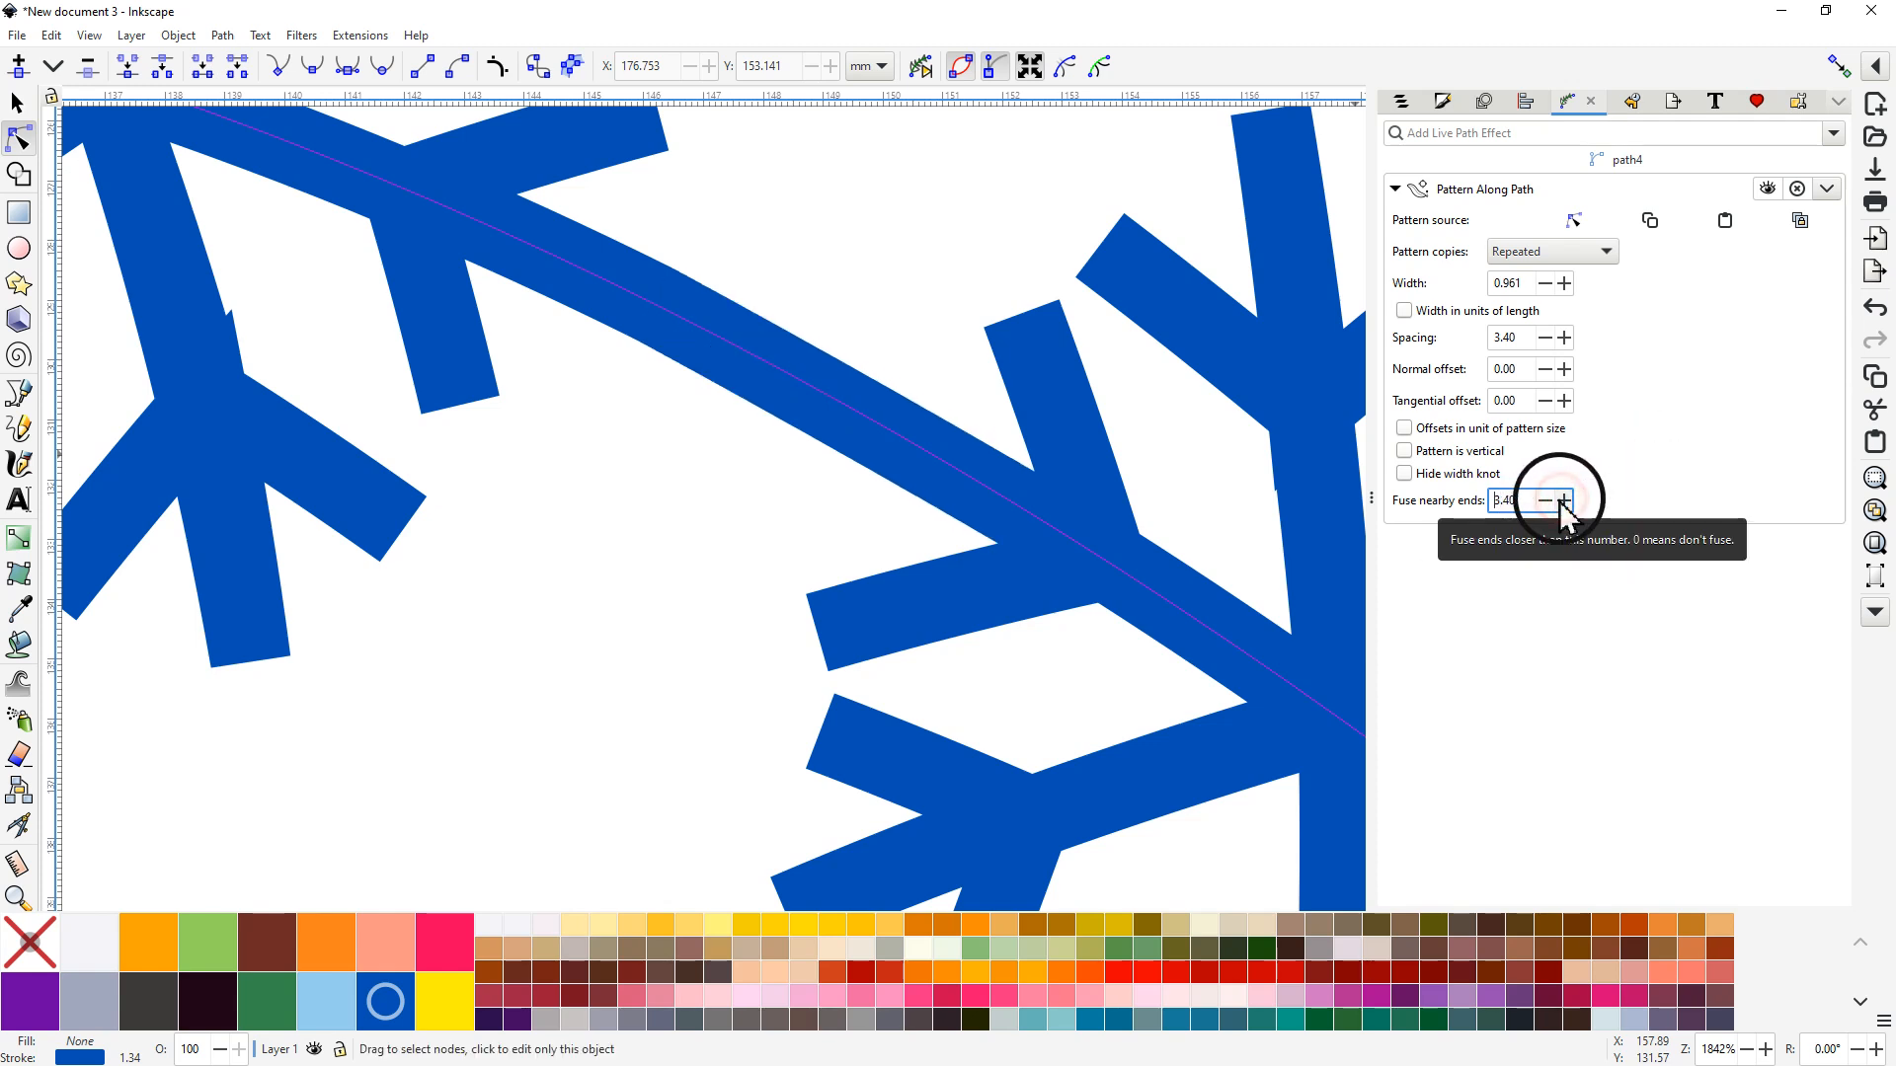
double_click(1505, 502)
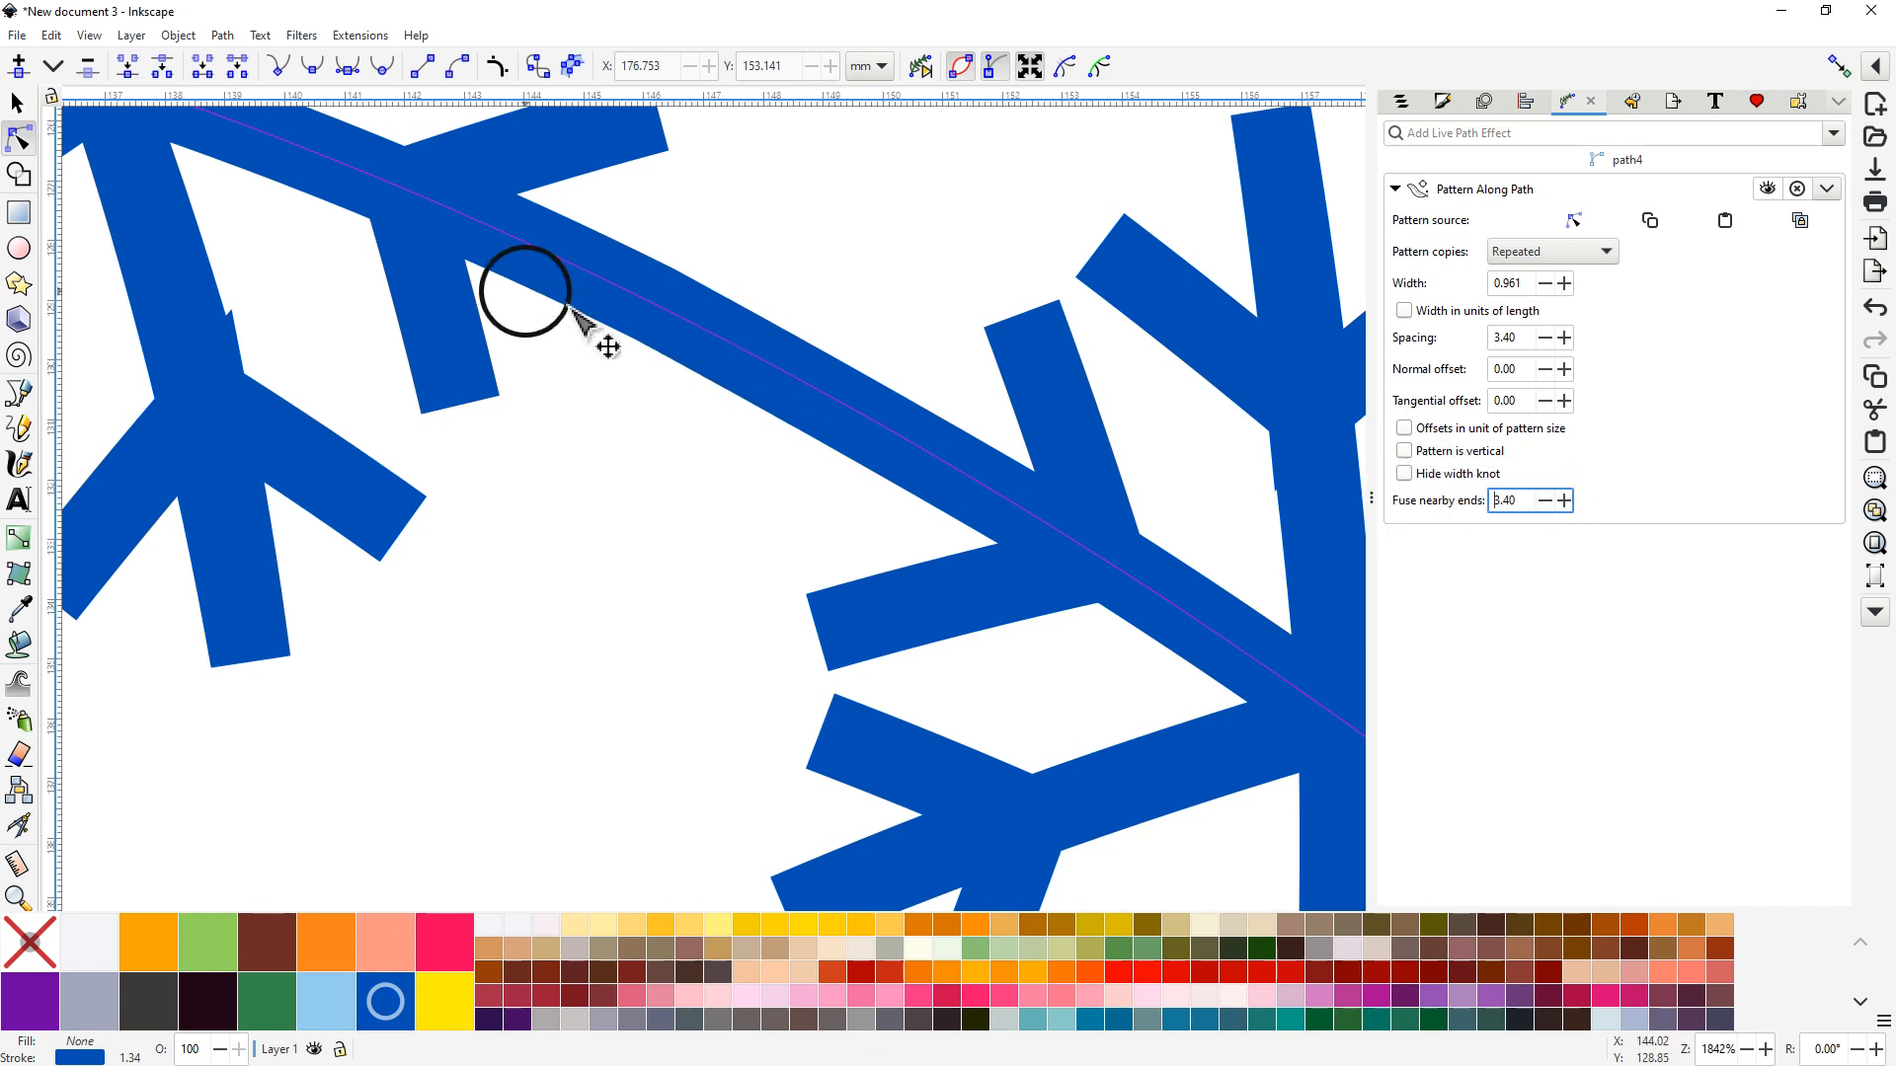
Step: Select the whole snowflake arch and open its Ink/Stitch embroidery Params
scroll(849, 435, "down", 5, "ctrl")
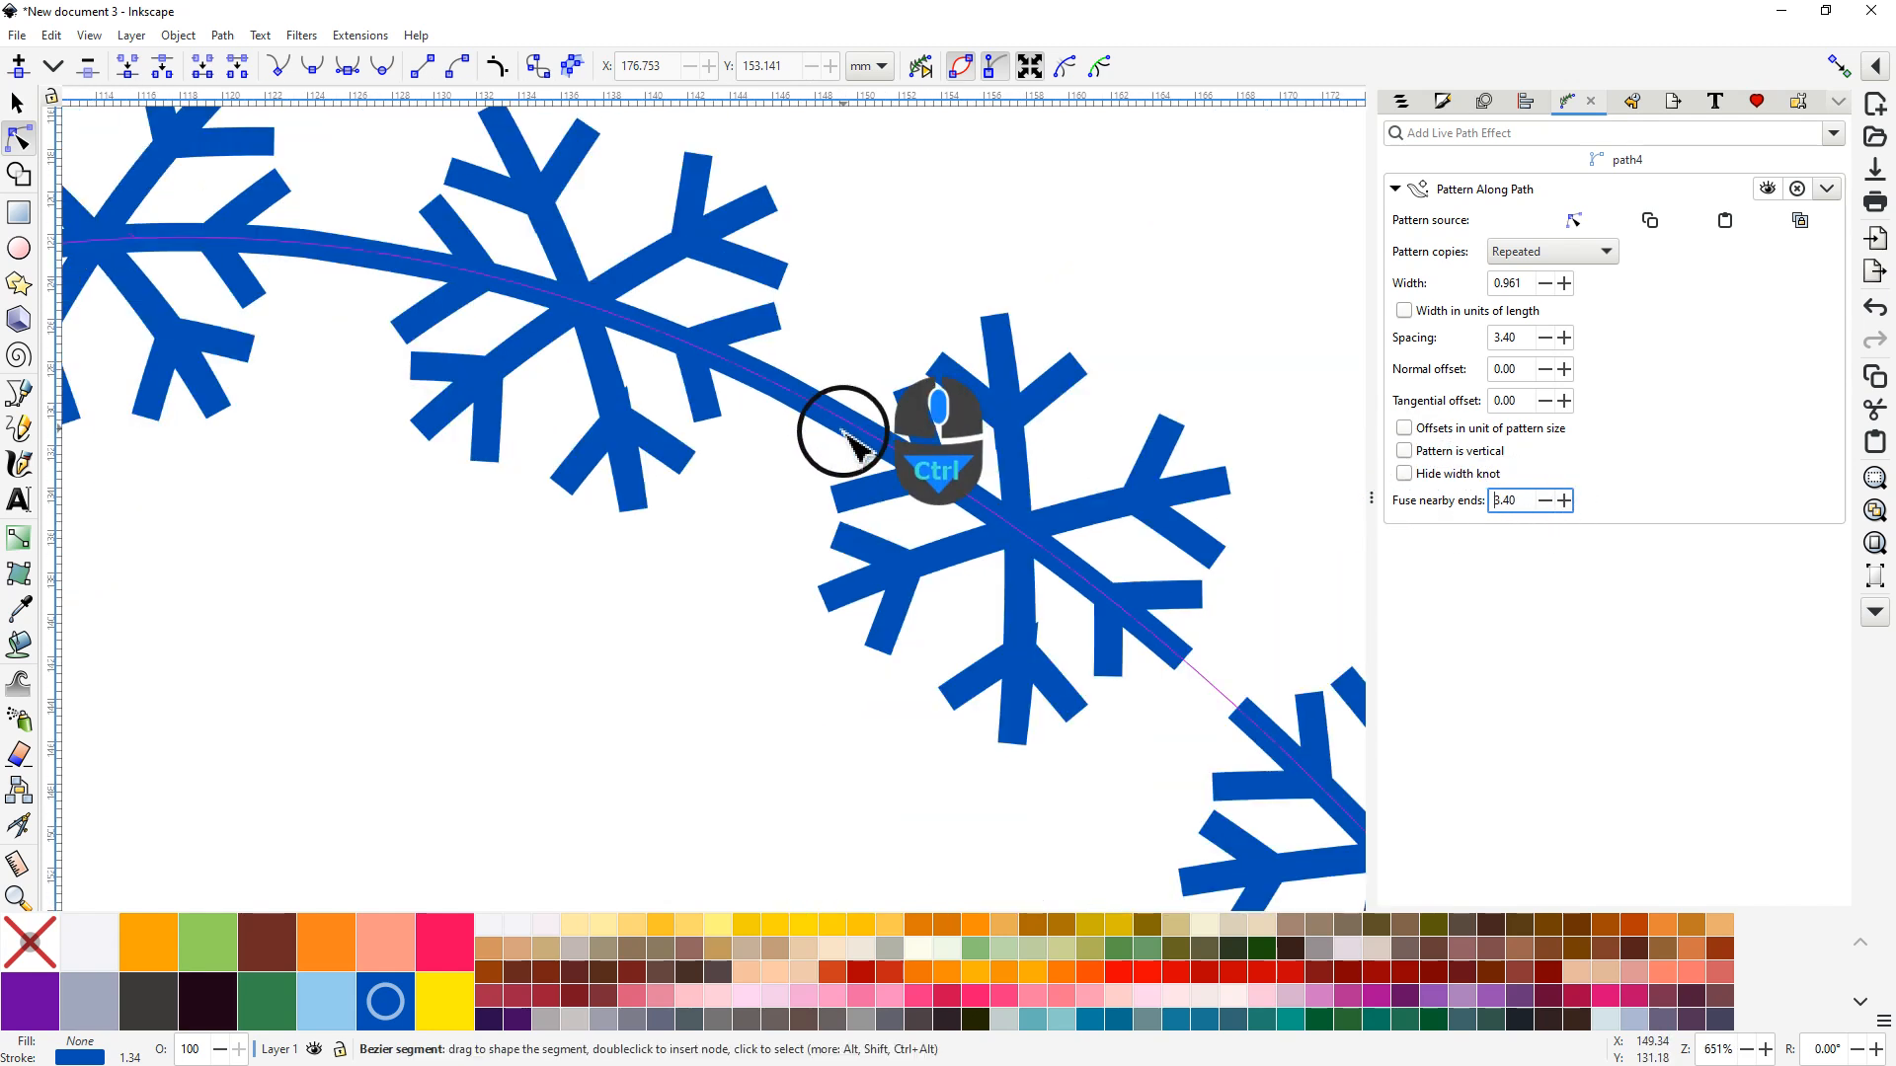
scroll(849, 435, "down", 2, "ctrl")
left_click(652, 385)
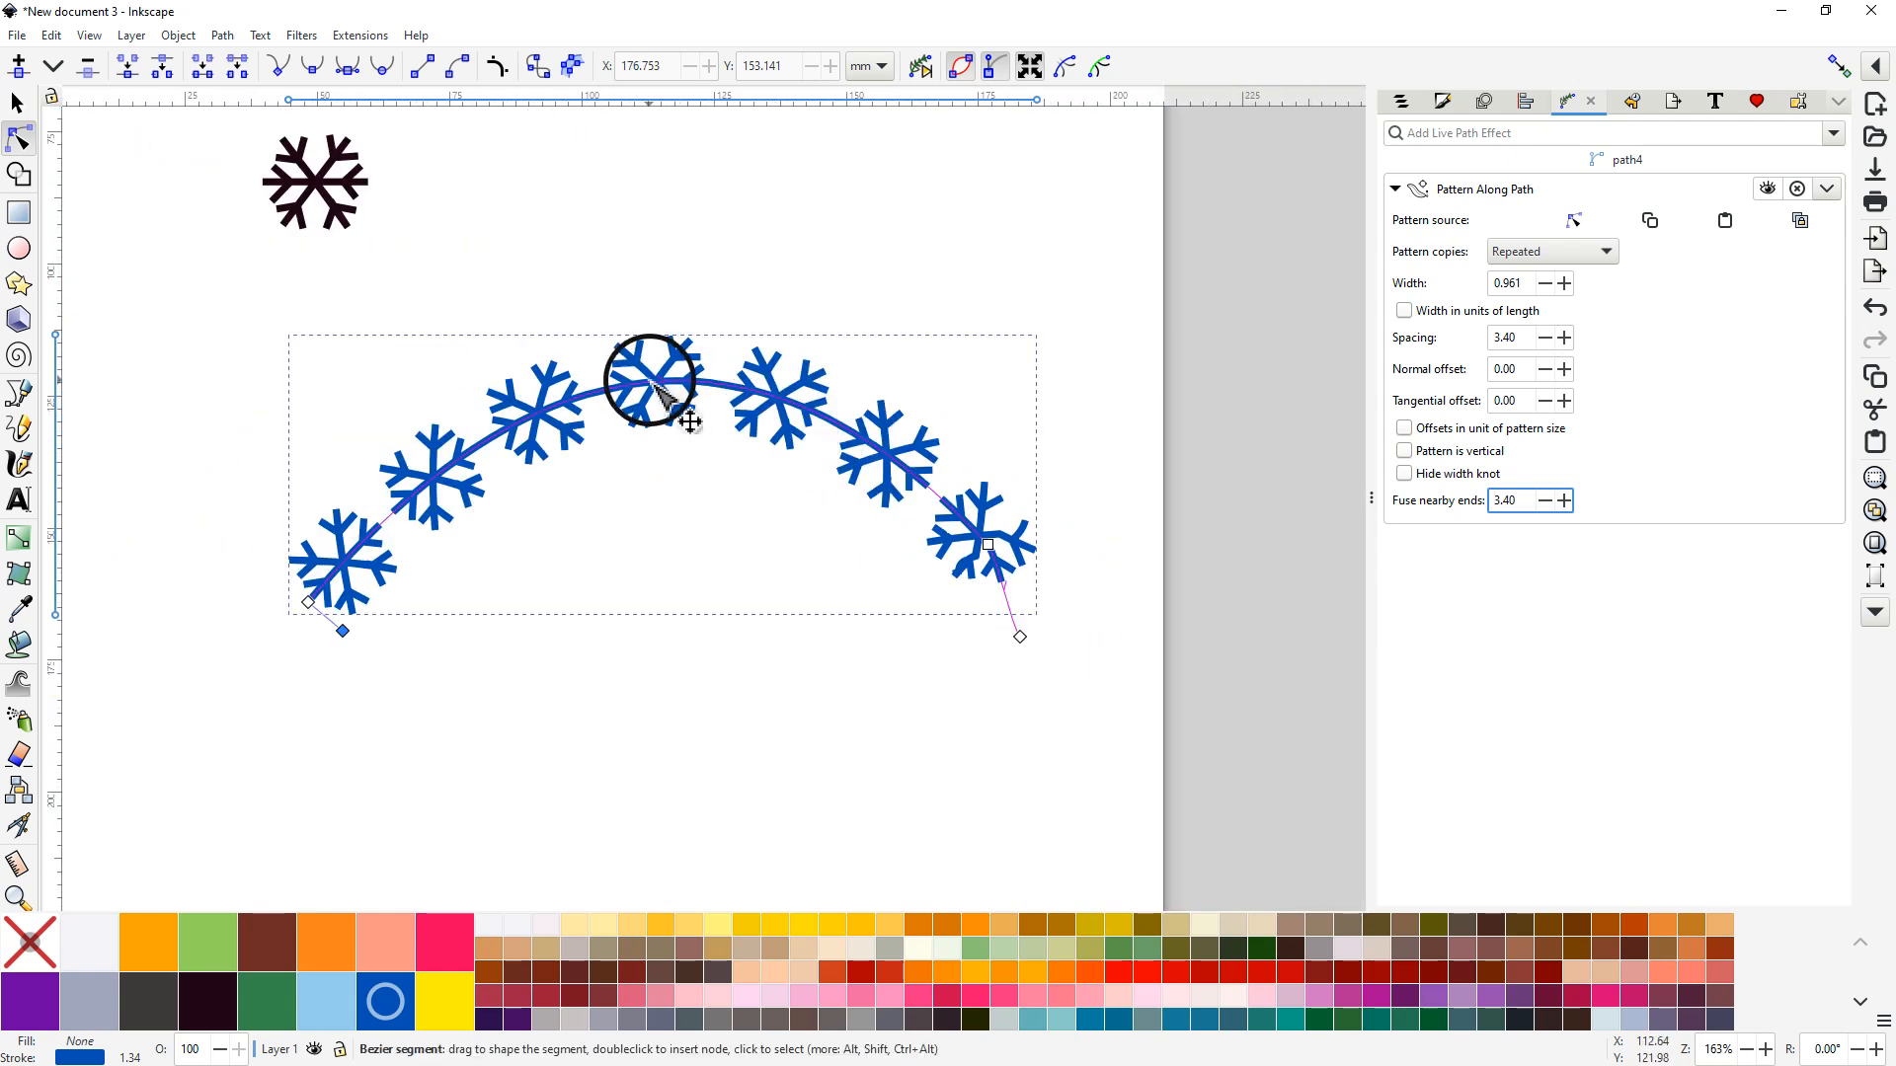
left_click(355, 36)
mouse_move(389, 309)
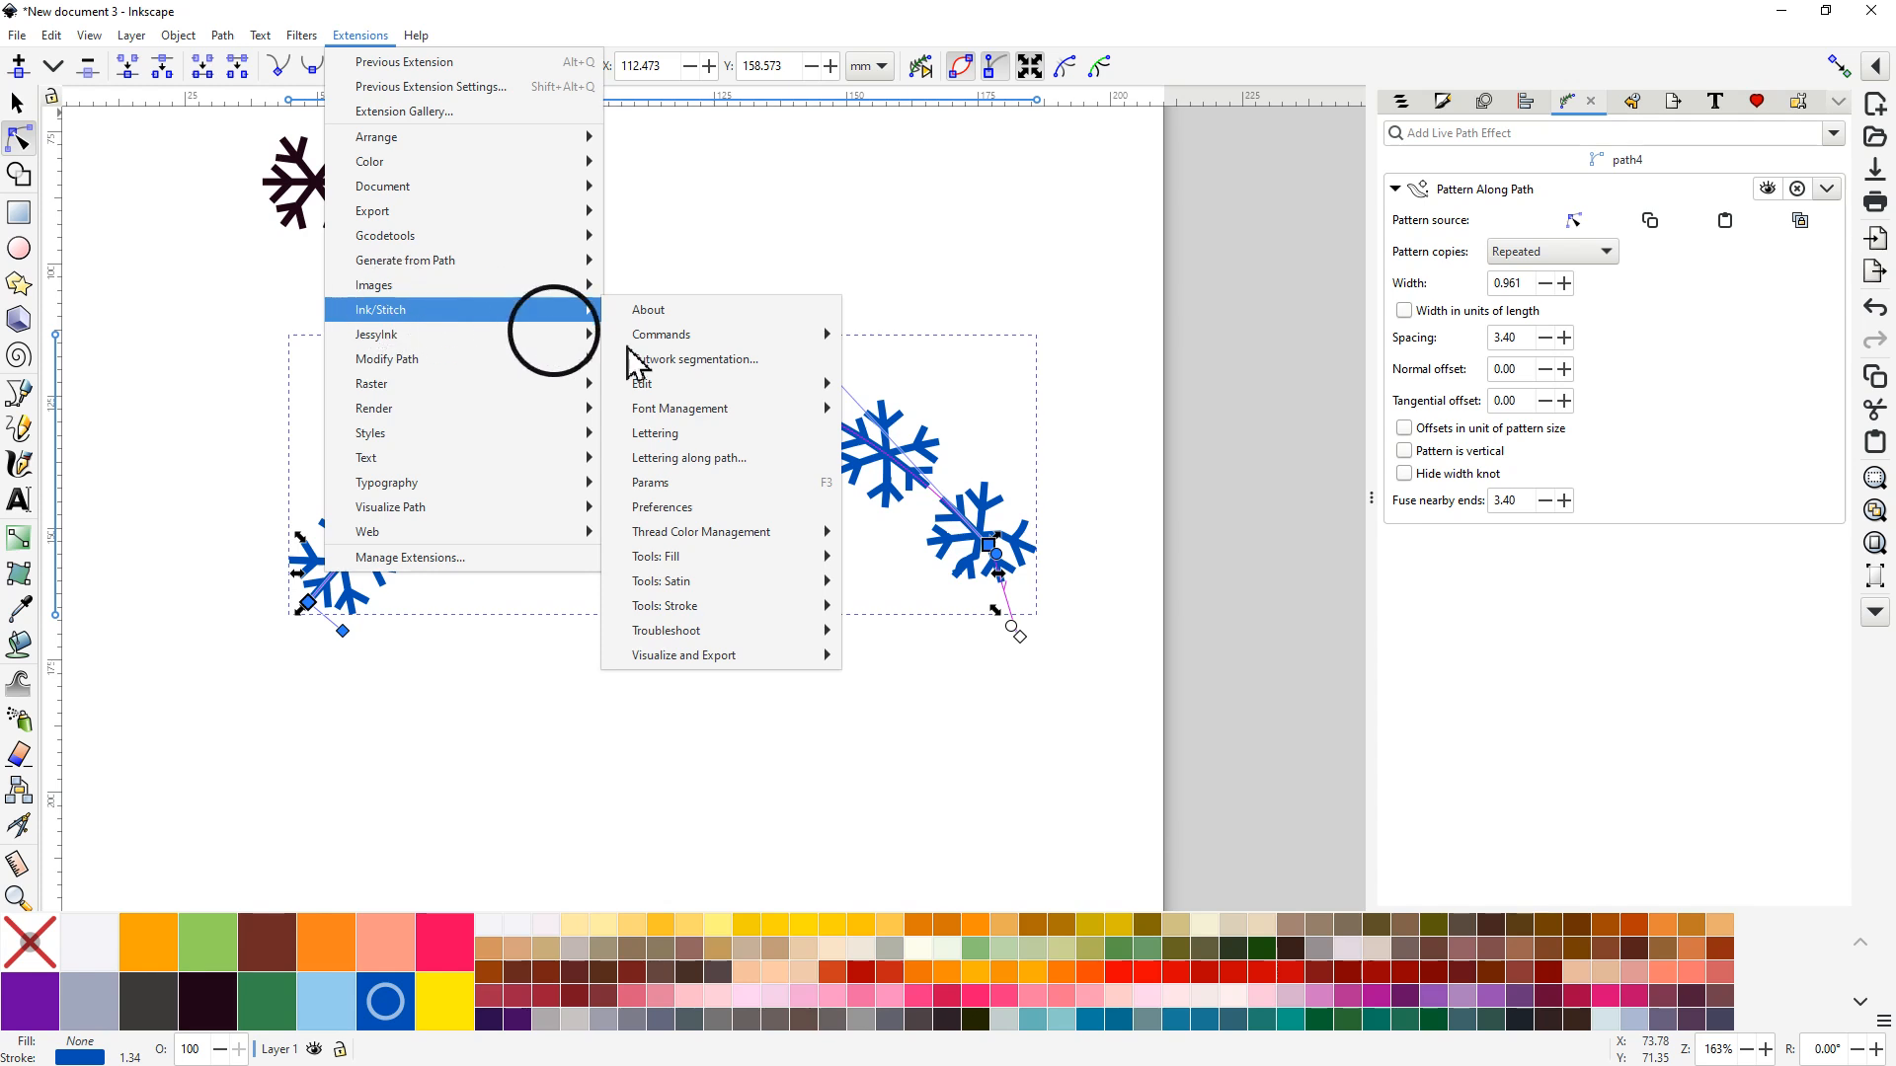
left_click(653, 484)
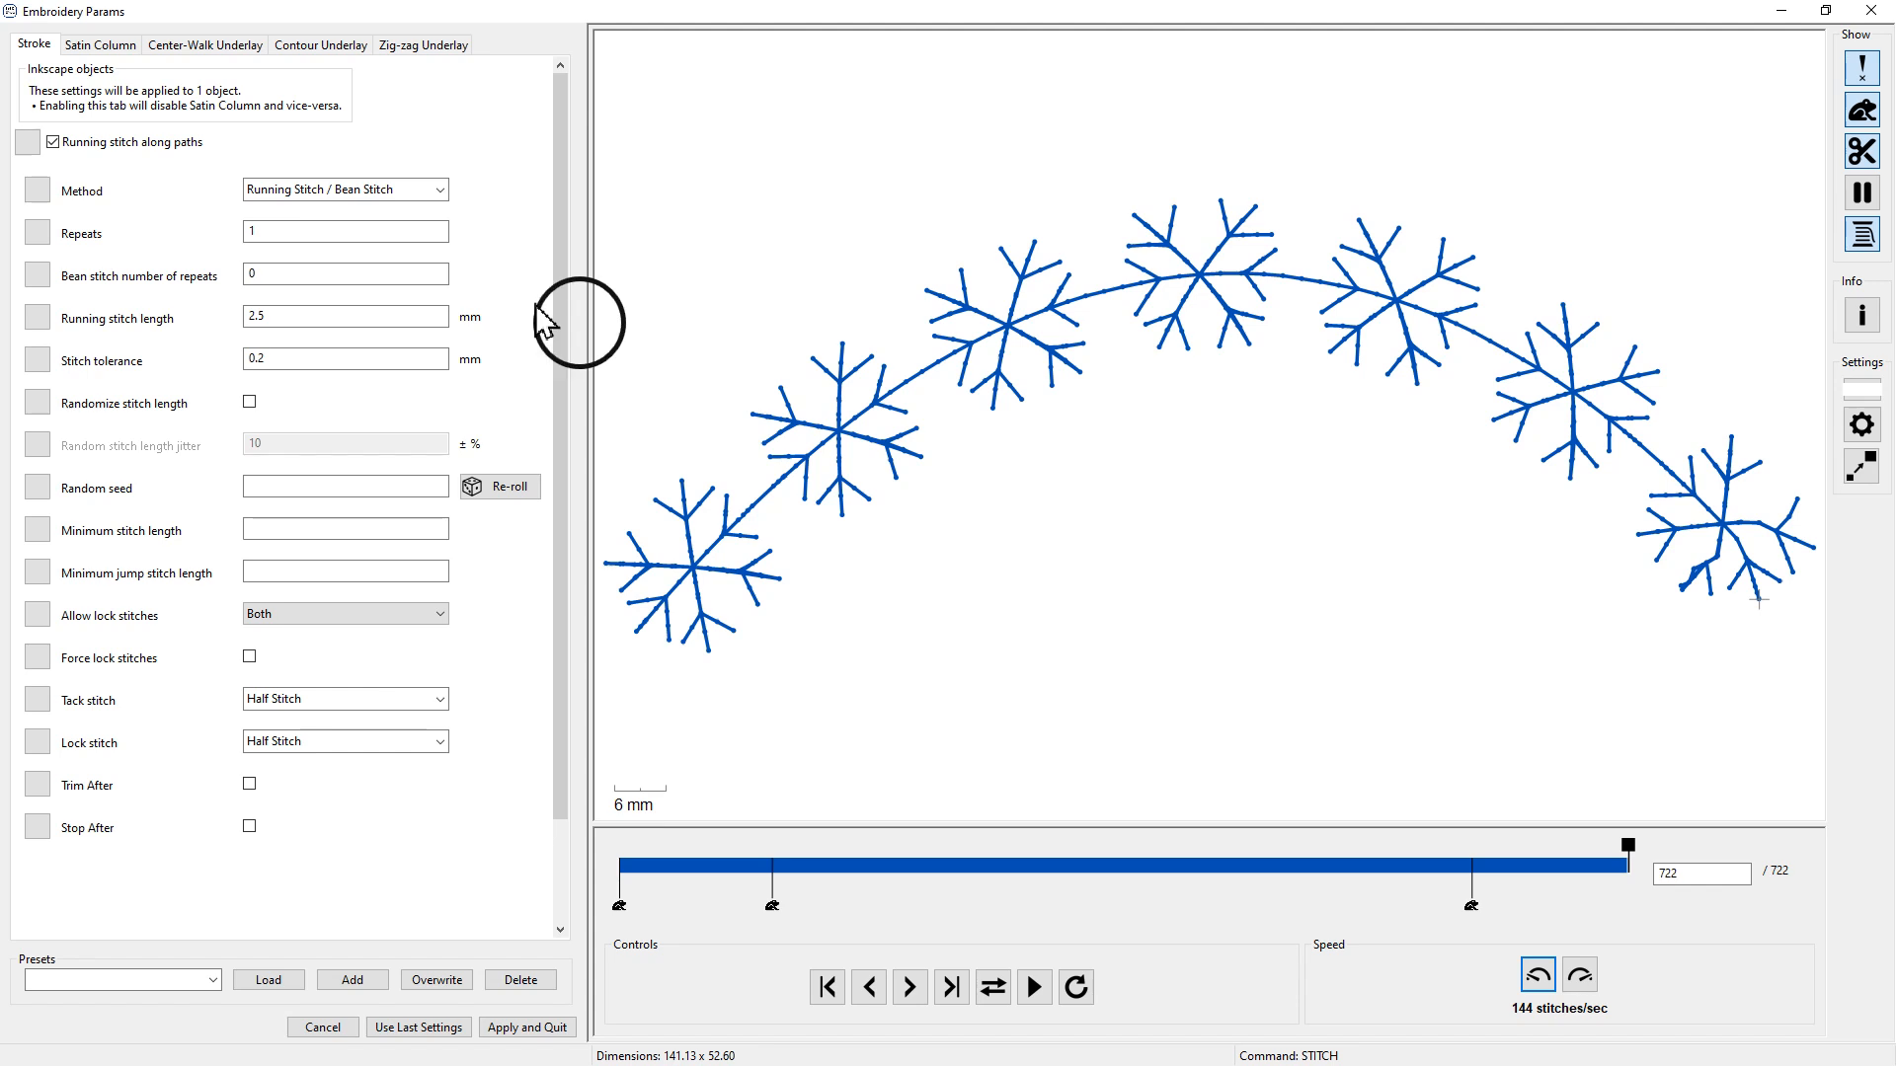
mouse_move(87, 337)
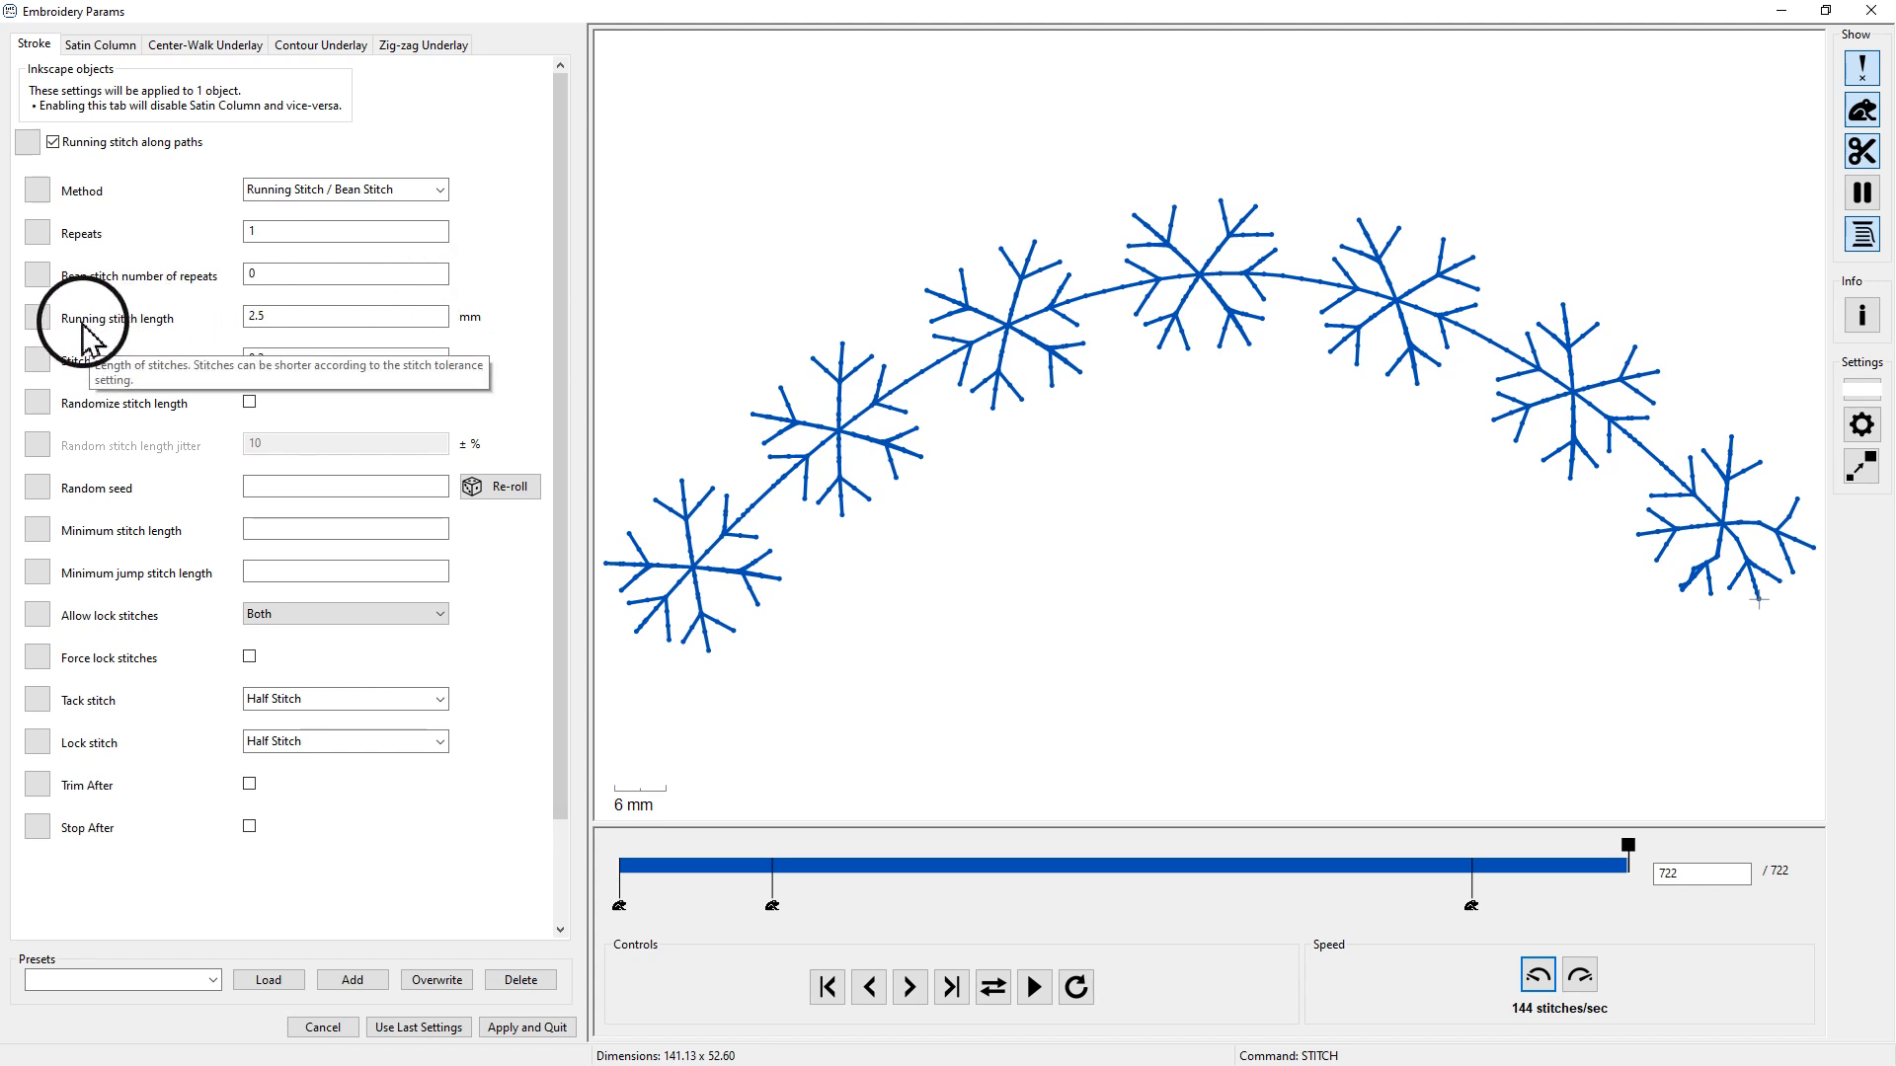
Step: Try a running stitch length of 5 mm and check the stitch points between the first two snowflakes
double_click(281, 316)
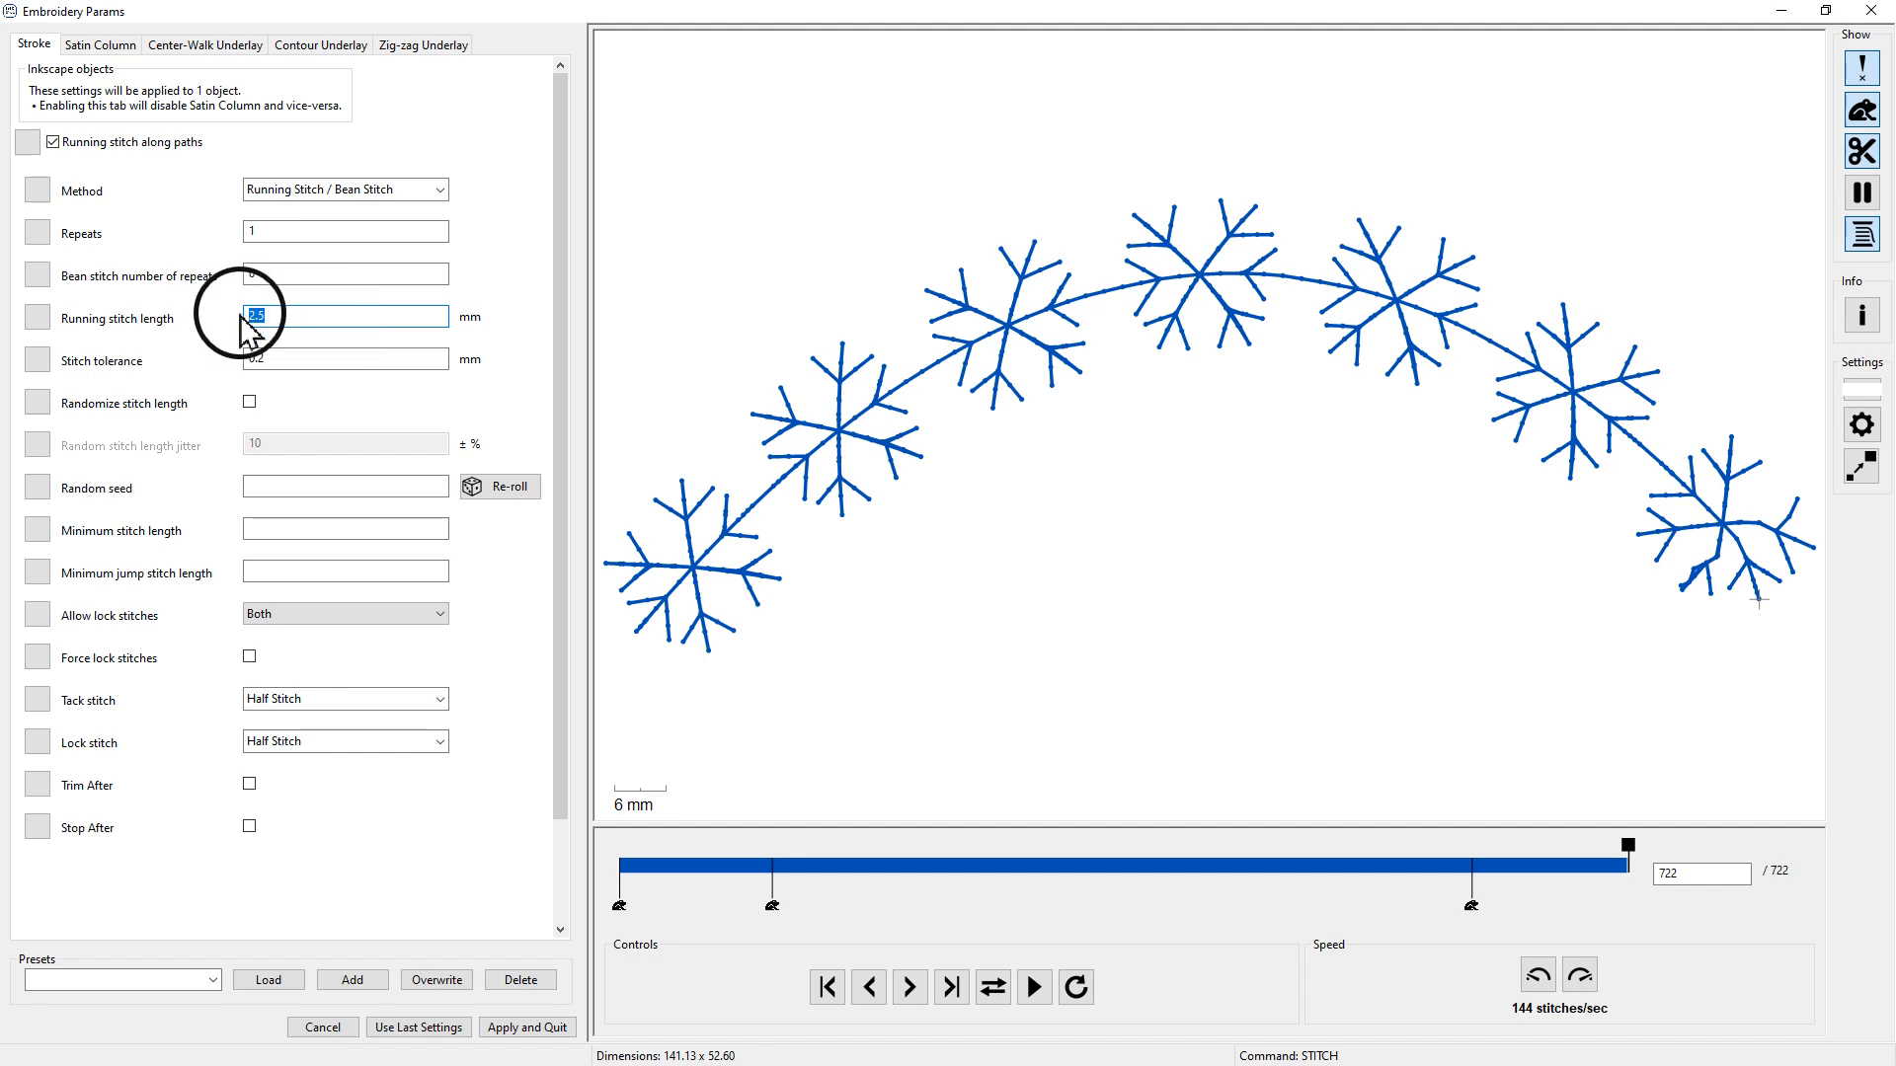
type("5")
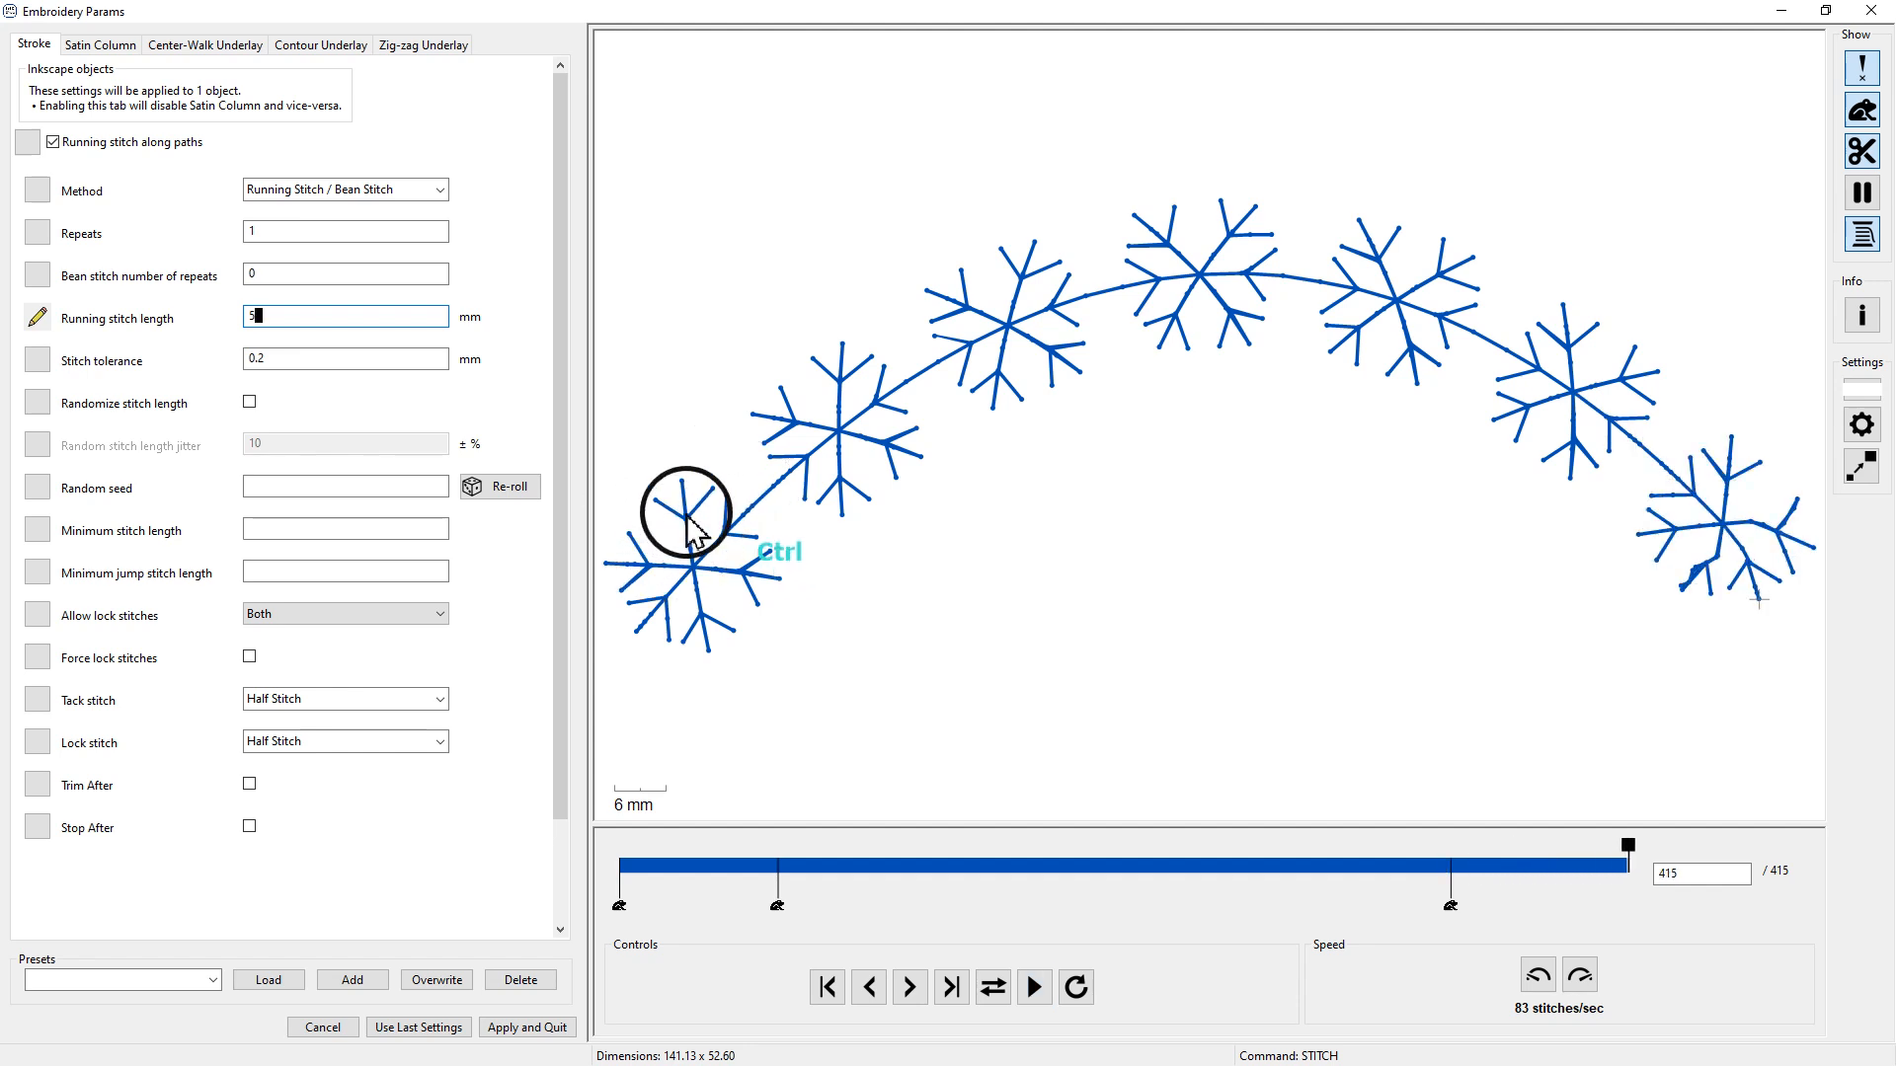
scroll(688, 530, "up", 5)
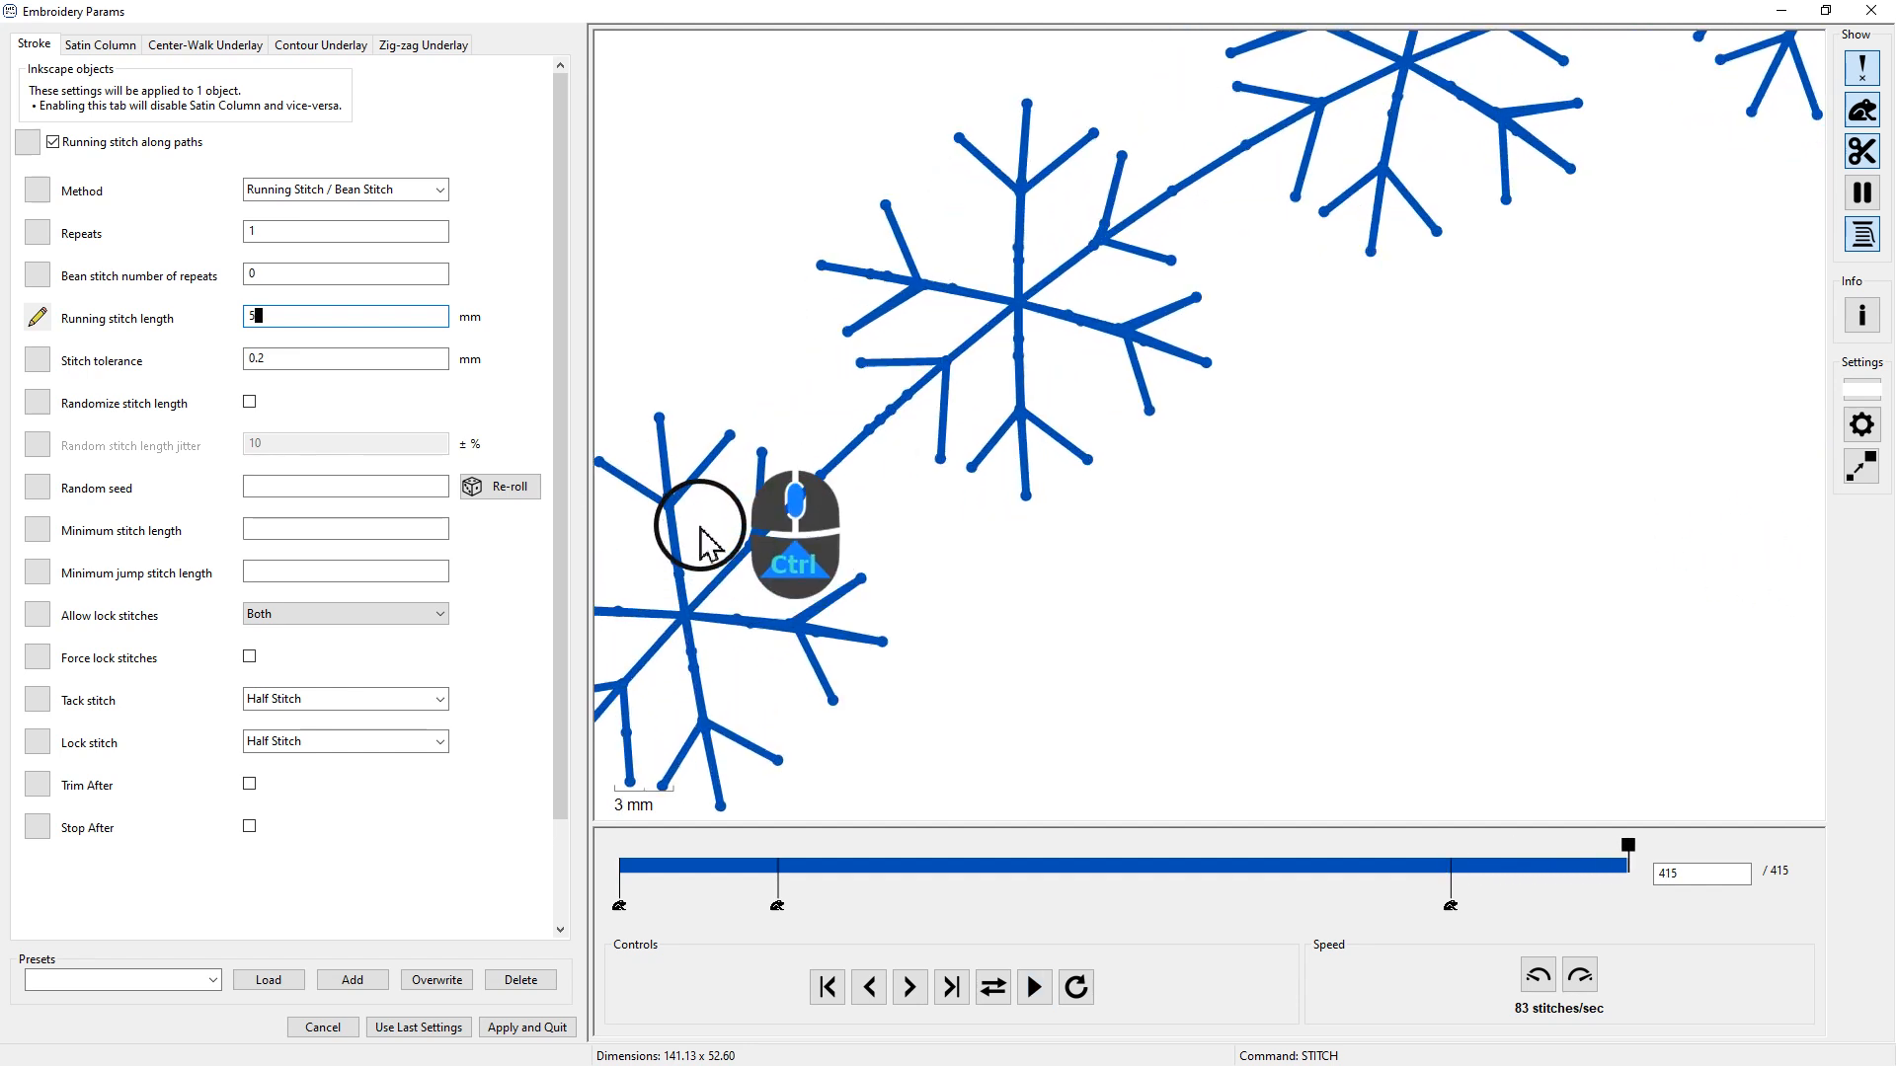
scroll(703, 541, "up", 3)
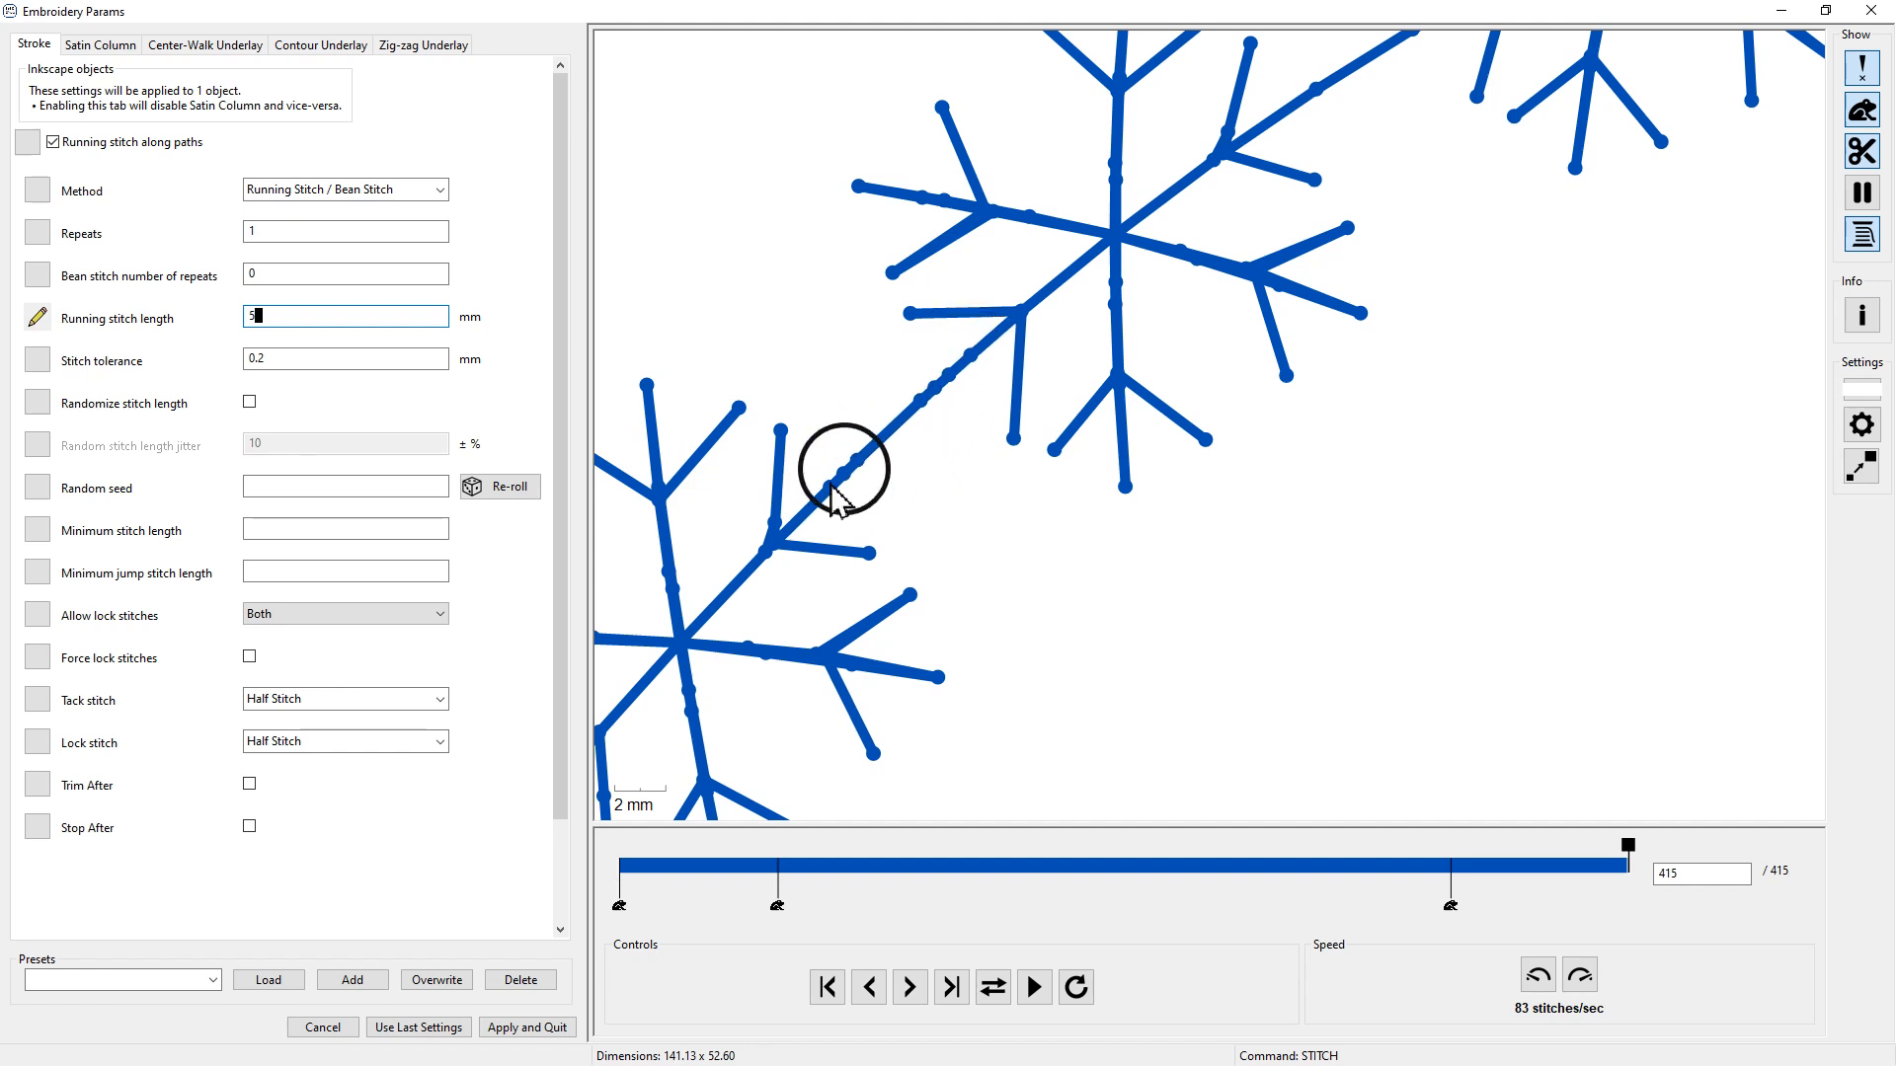
Step: Try a running stitch length of 10 mm and inspect the connection between the first two snowflakes again
double_click(253, 317)
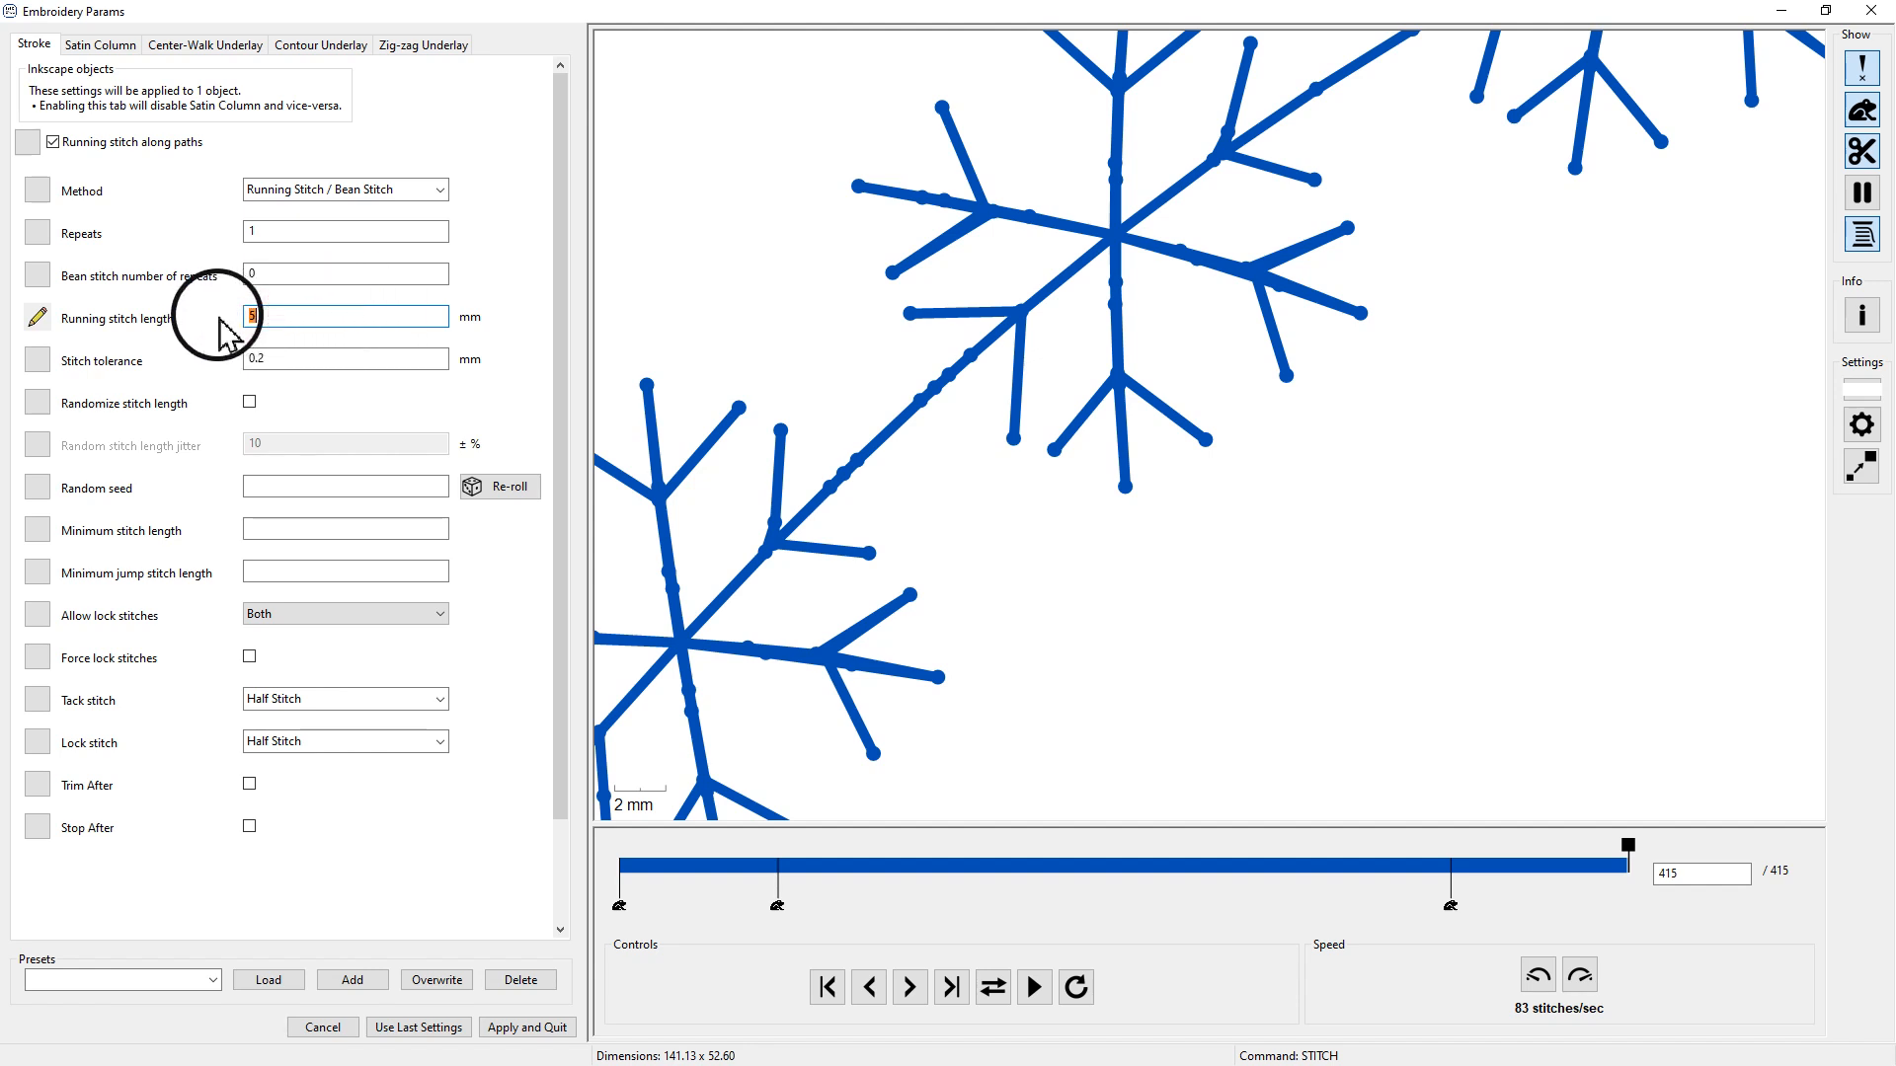
type("10")
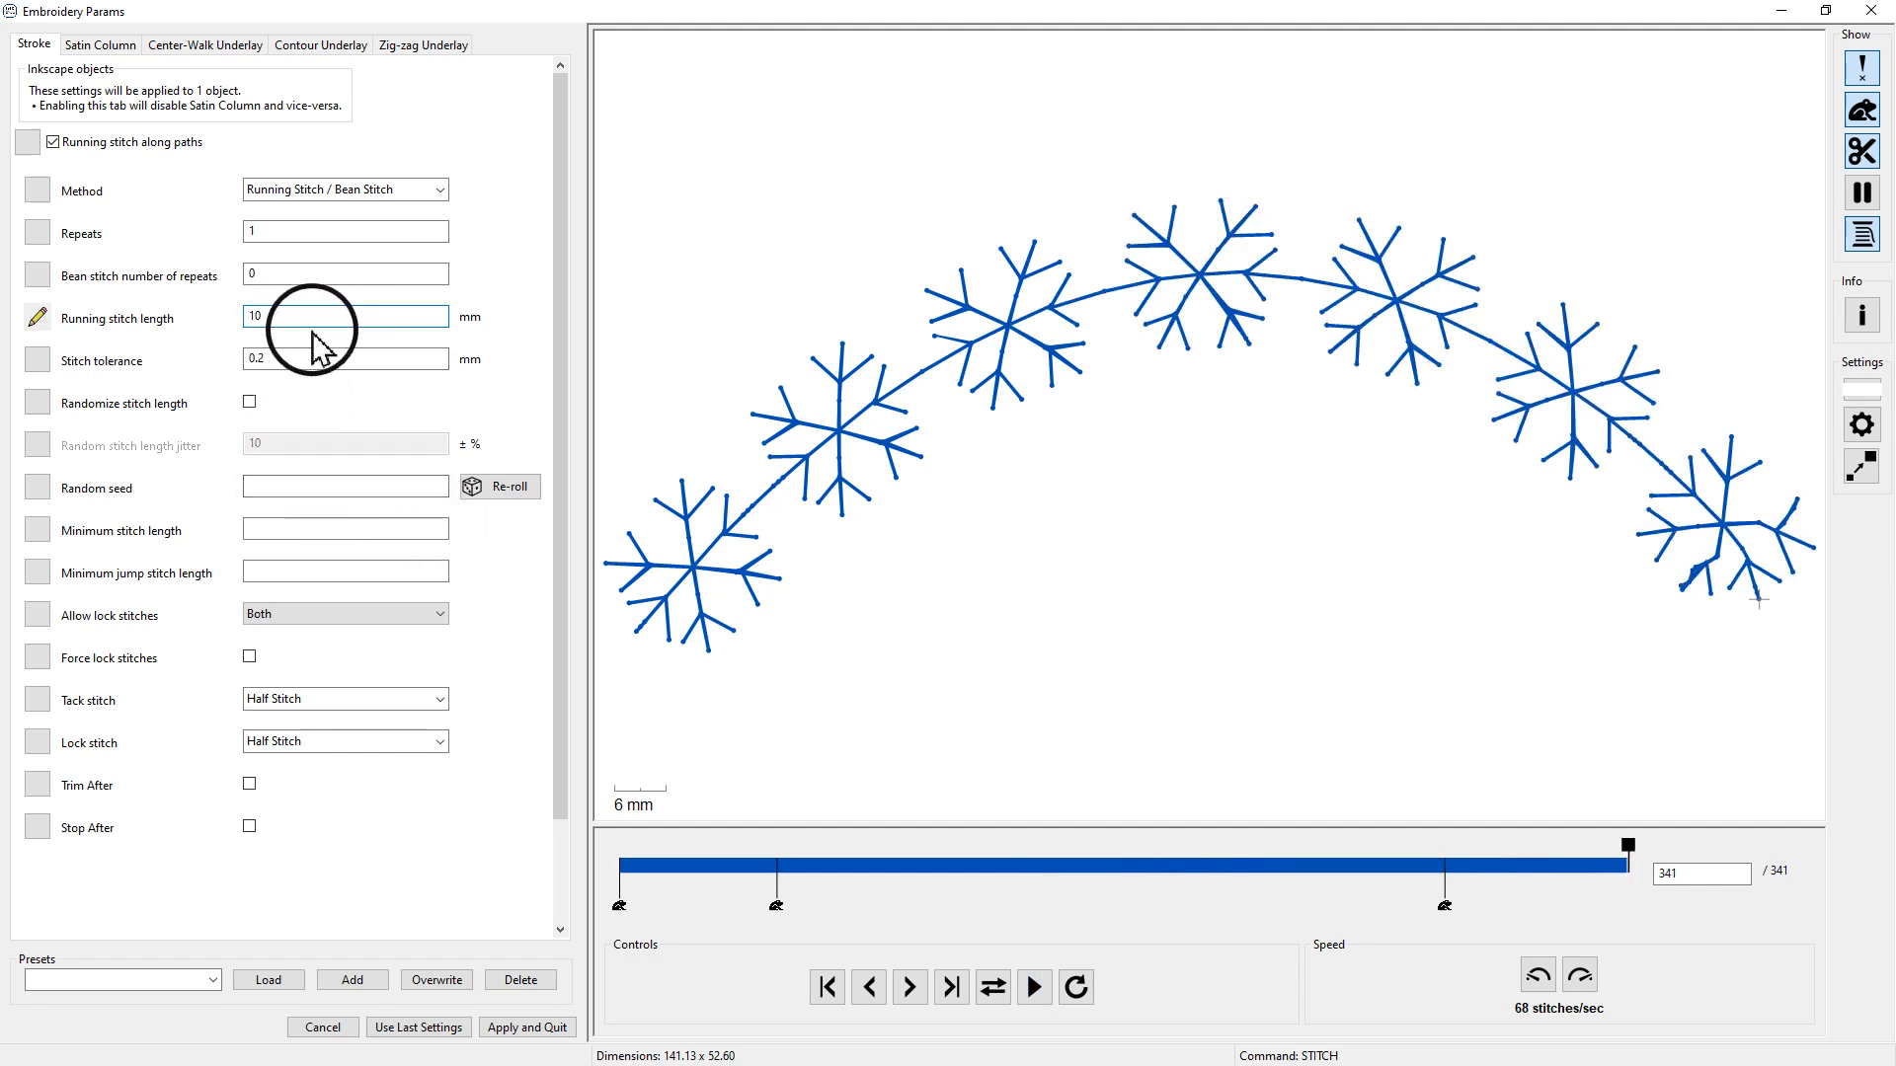
scroll(691, 592, "up", 3, "ctrl")
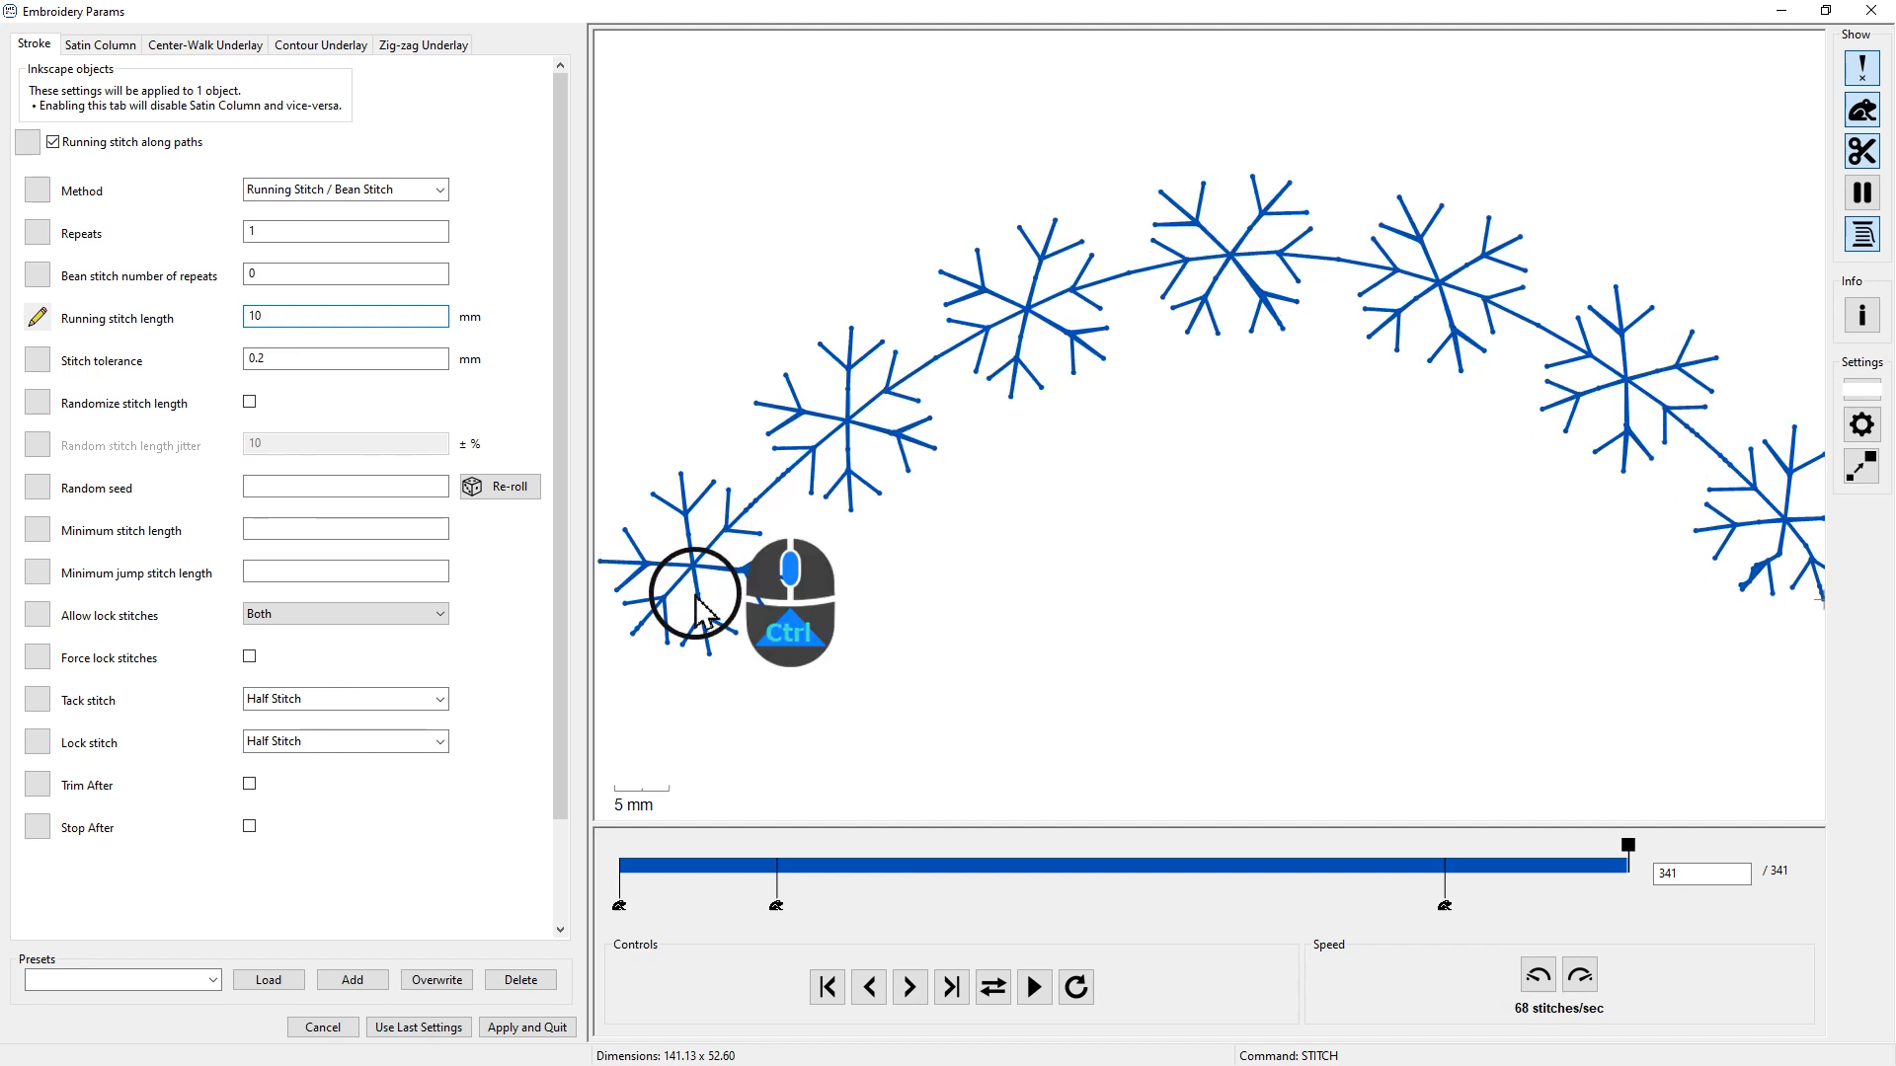
scroll(697, 602, "up", 5, "ctrl")
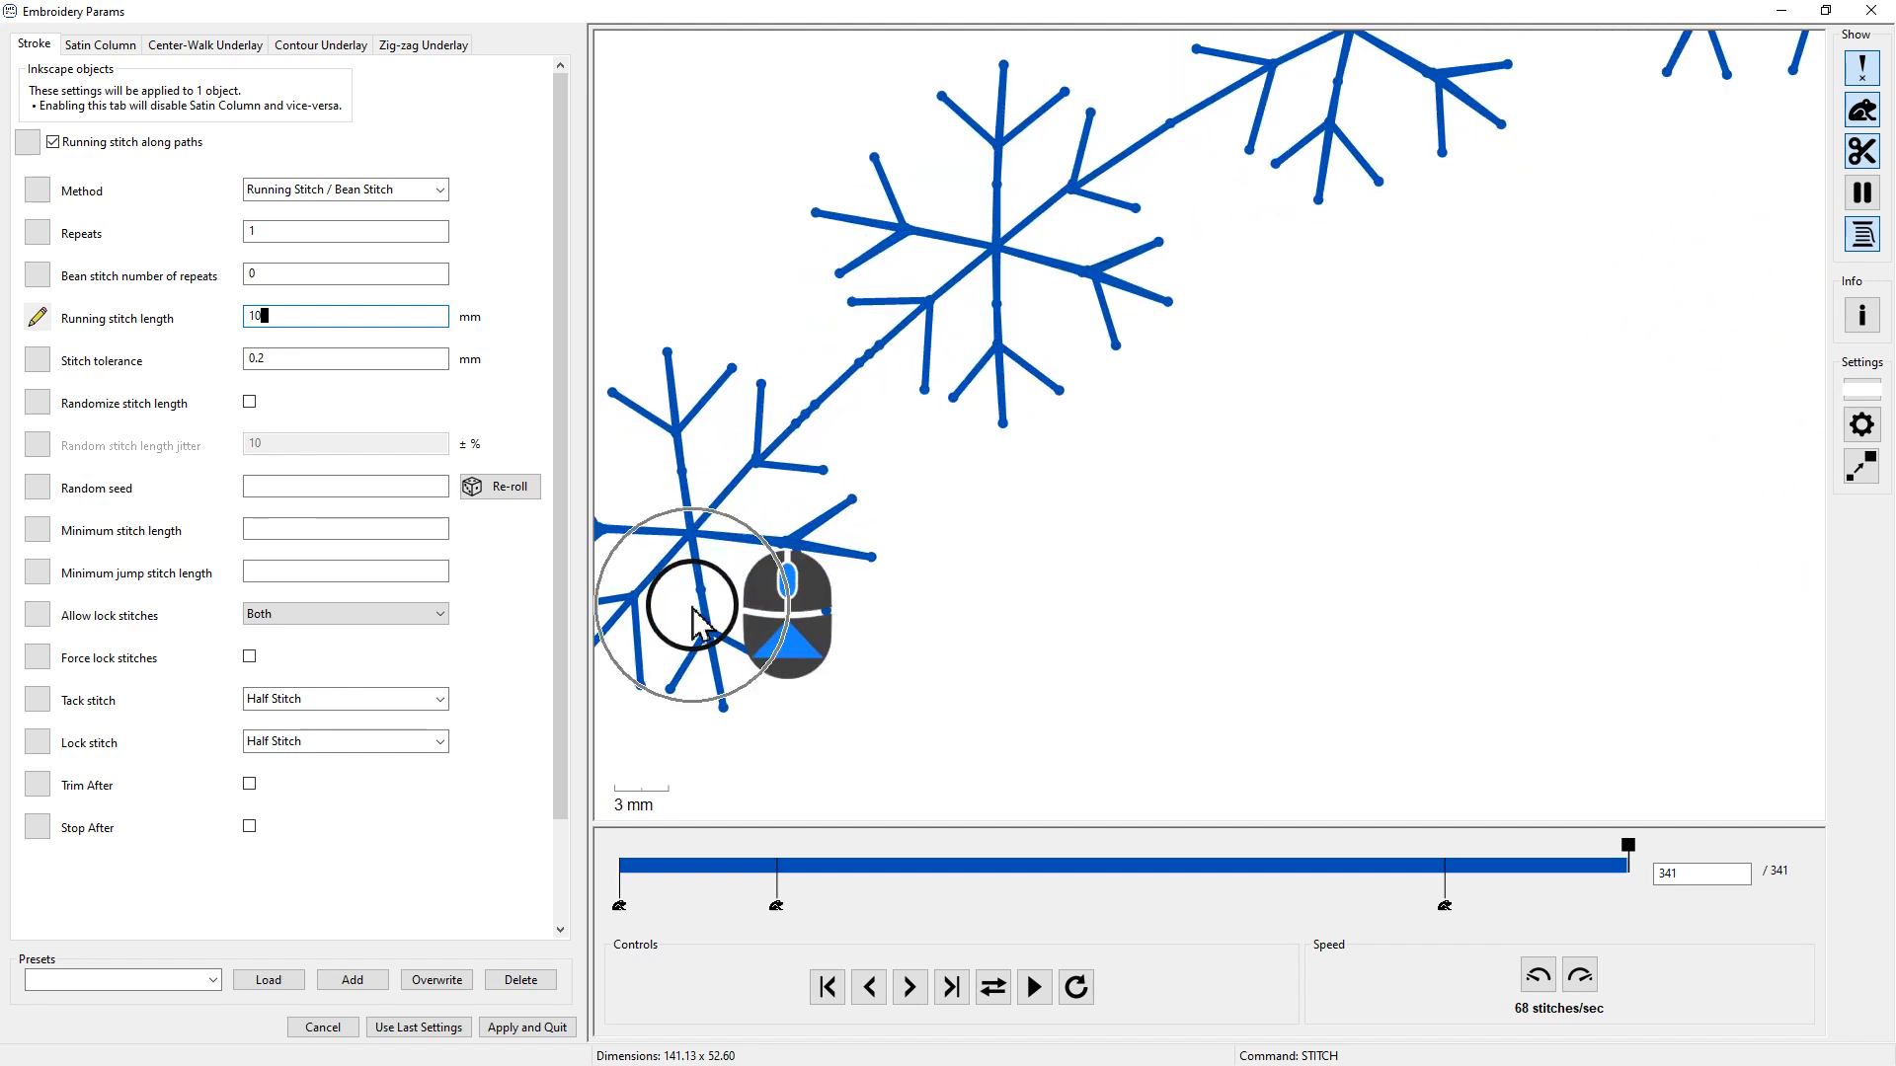
middle_click(921, 524)
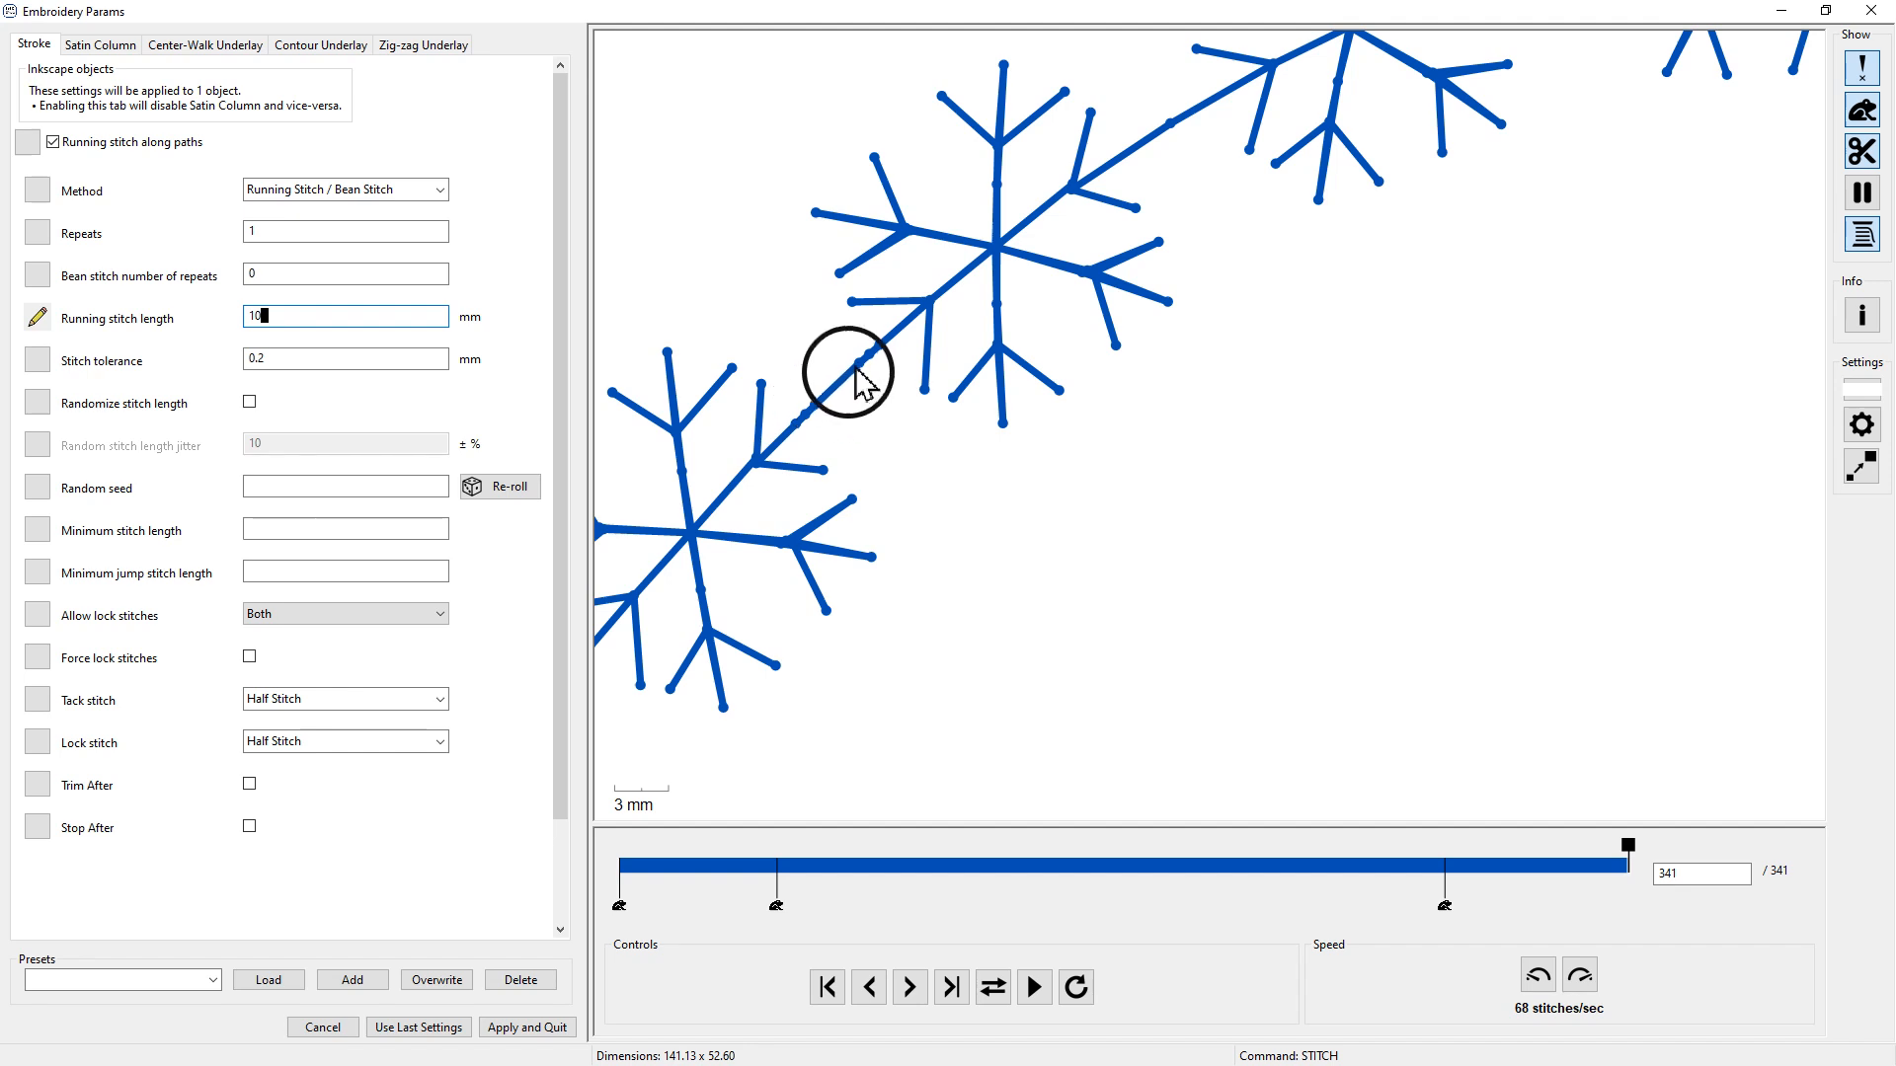
middle_click(1328, 478)
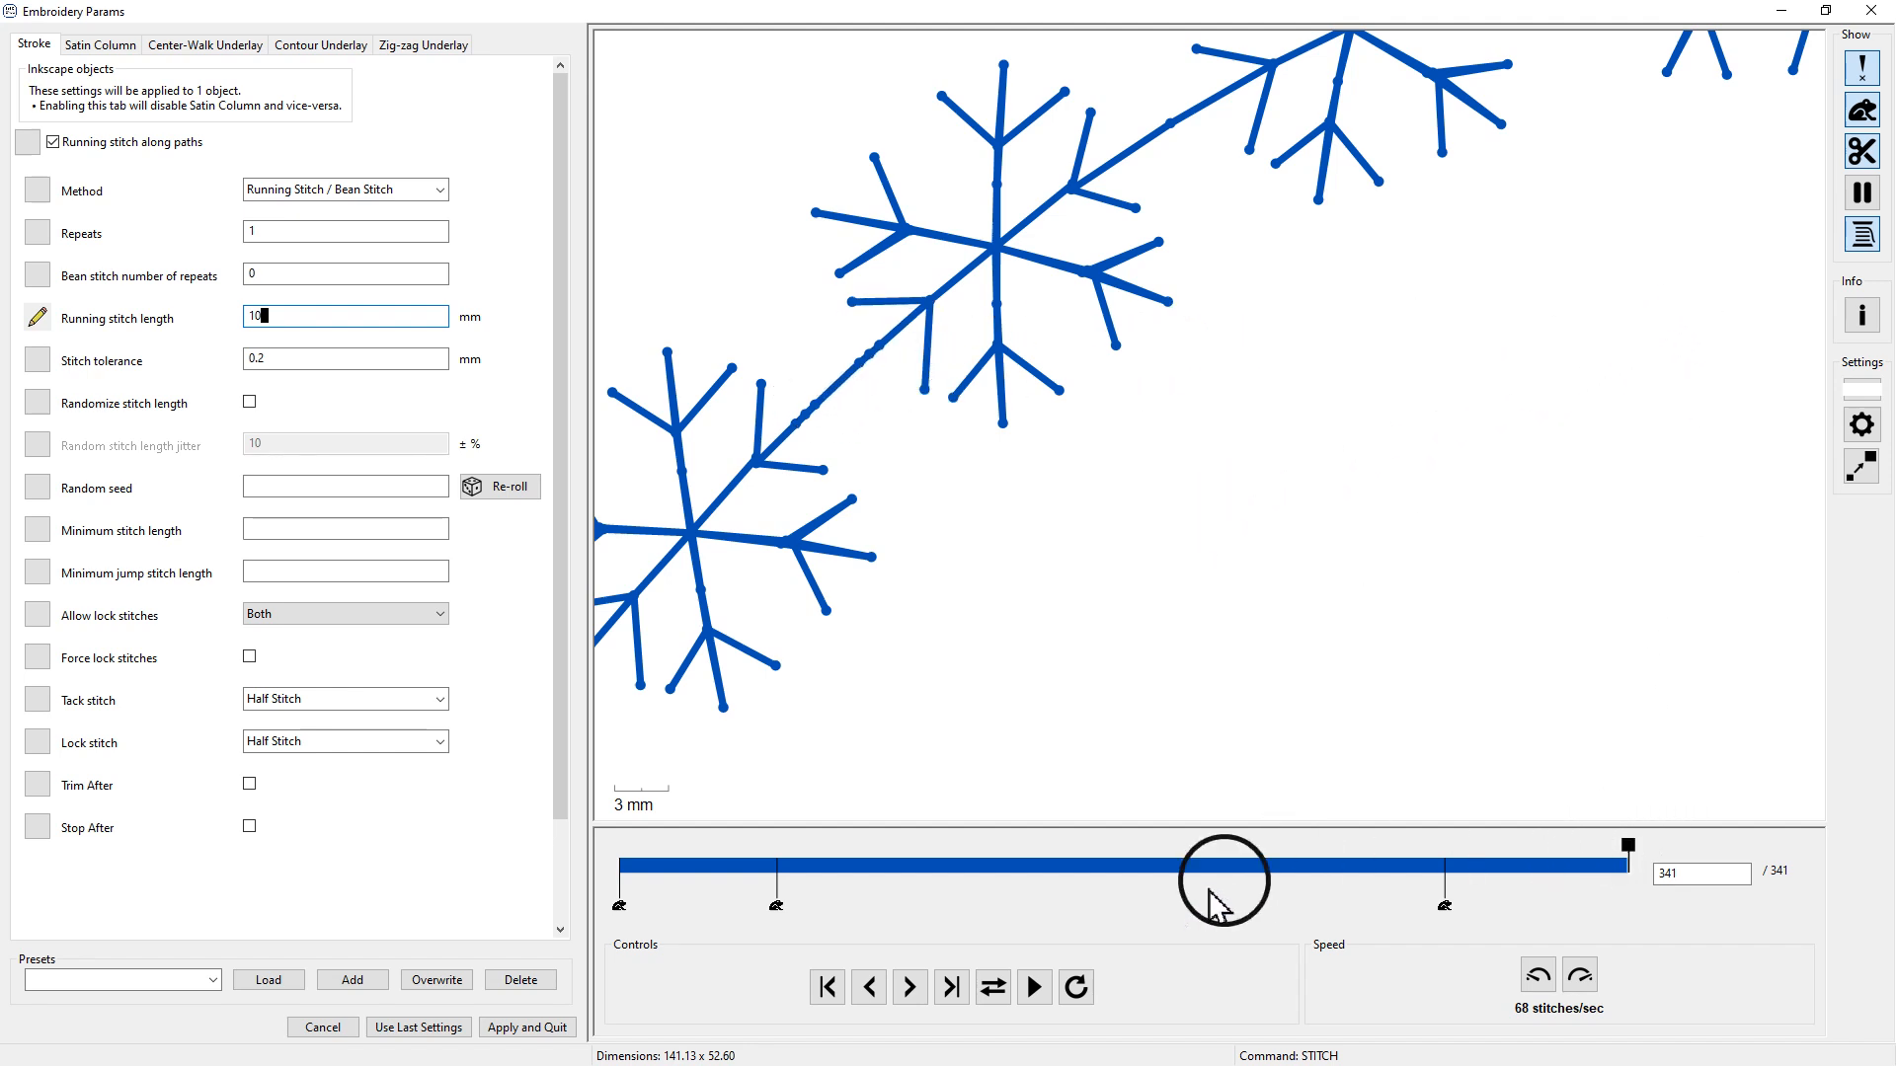
Step: Scrub the stitch simulation back to stitch 56 and forward to stitch 107 to check the stitching order
left_click(1627, 846)
left_click_drag(1627, 849, 791, 882)
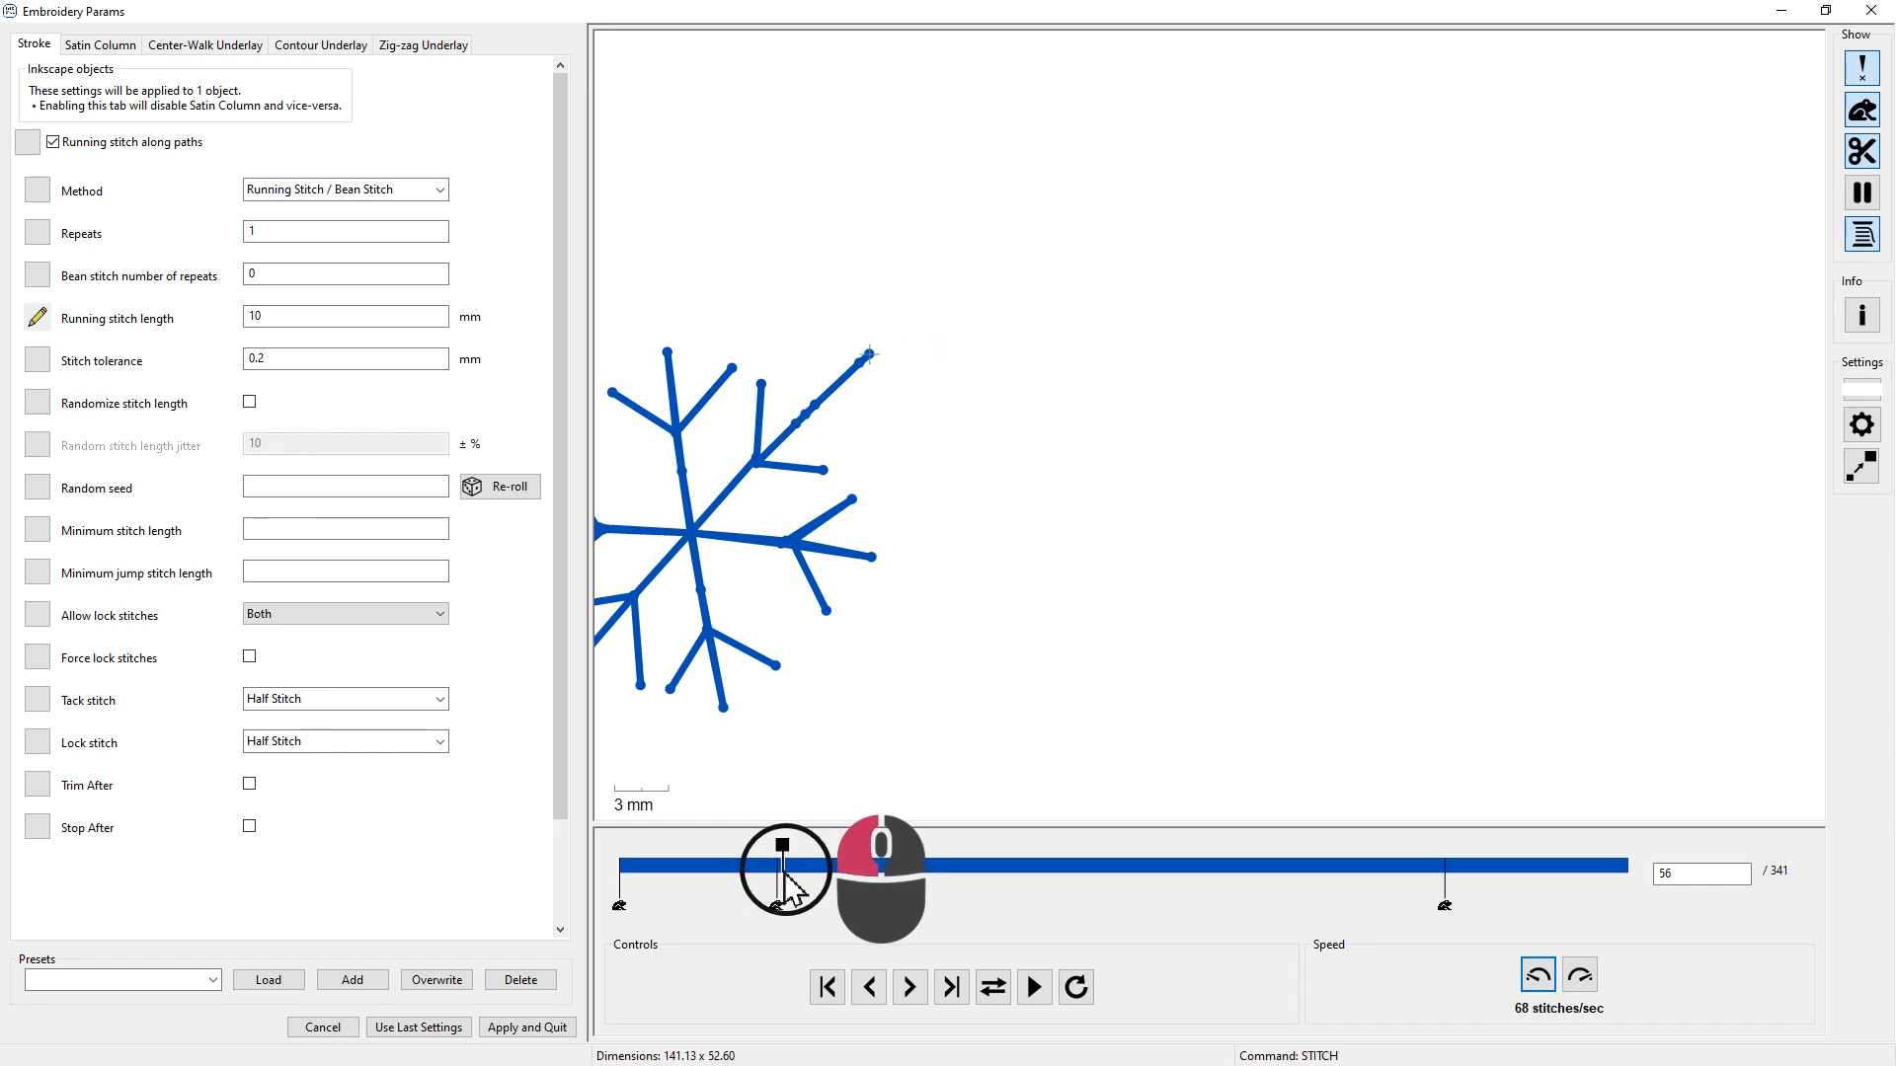
mouse_move(786, 888)
left_mouse_down()
mouse_move(768, 875)
mouse_move(940, 889)
left_mouse_up()
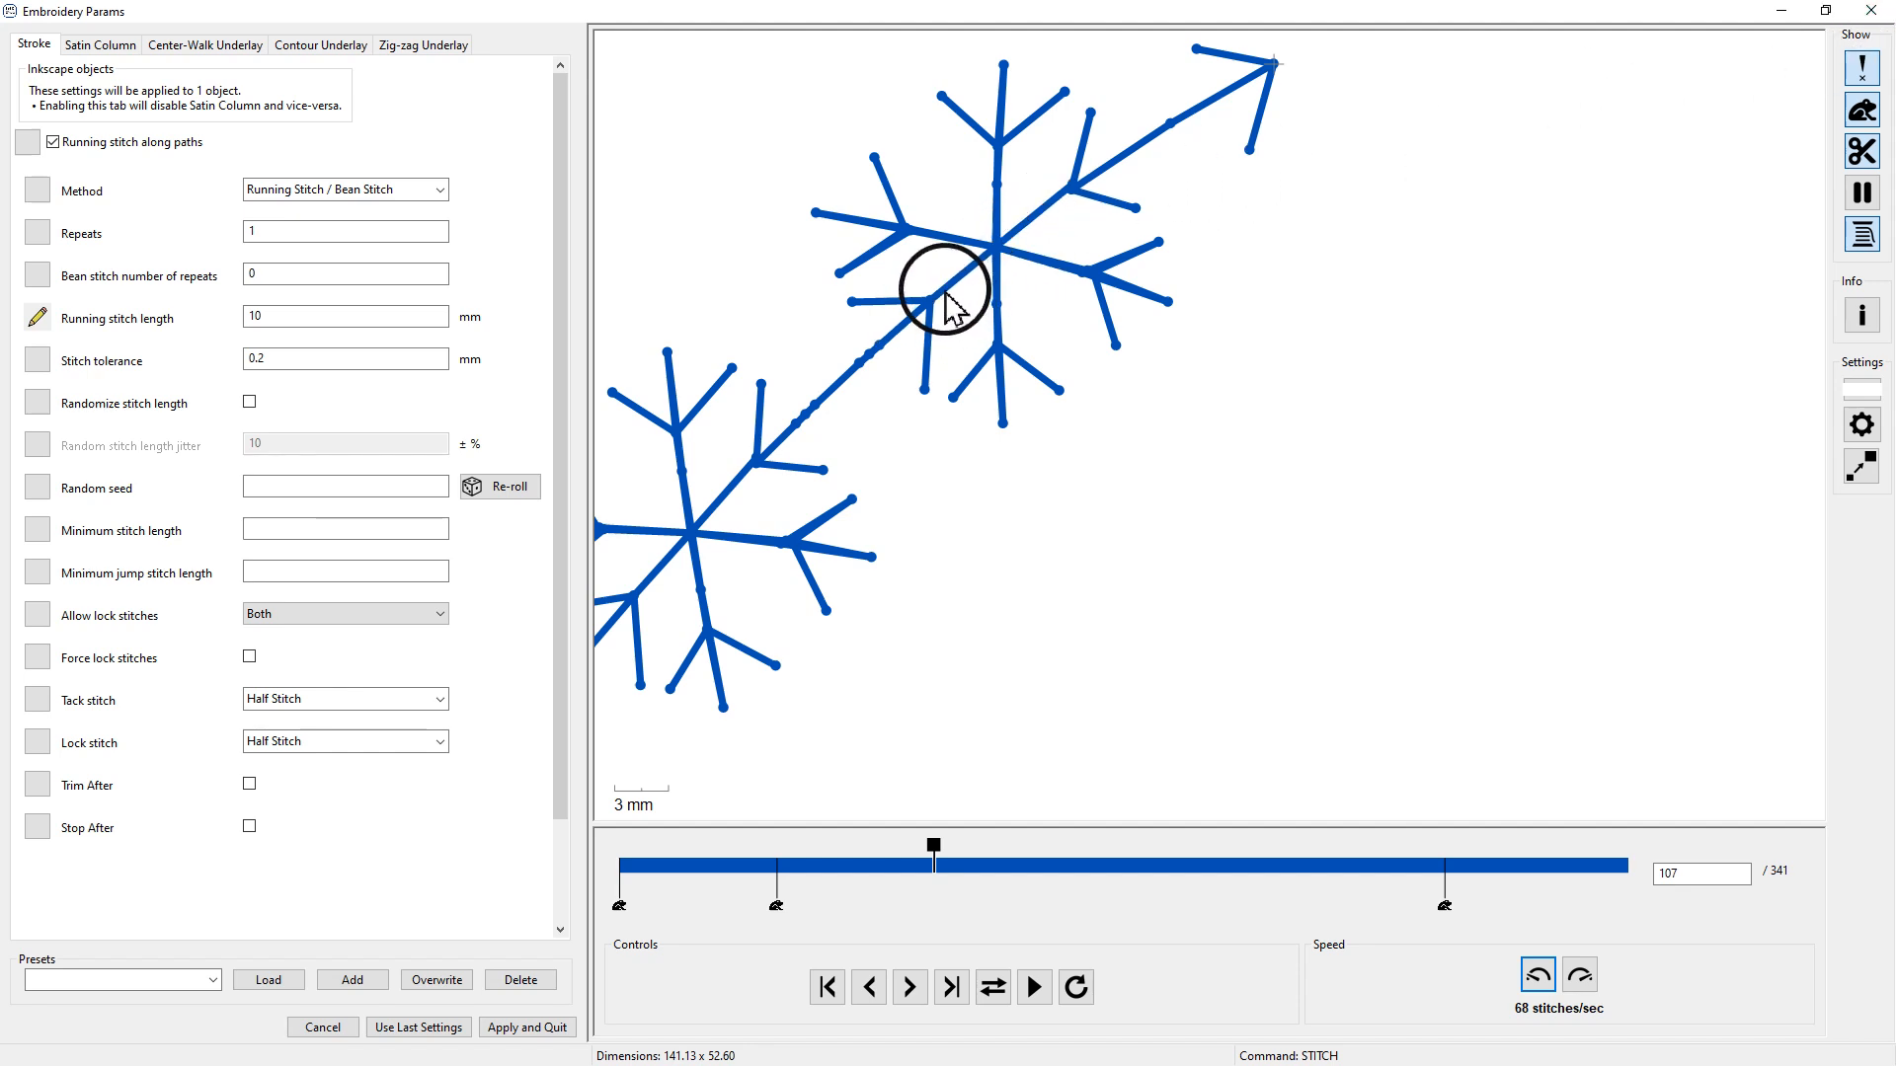
Step: Try the Manual Stitch method on the arch and inspect the stitch lines of the second snowflake up close
left_click(439, 190)
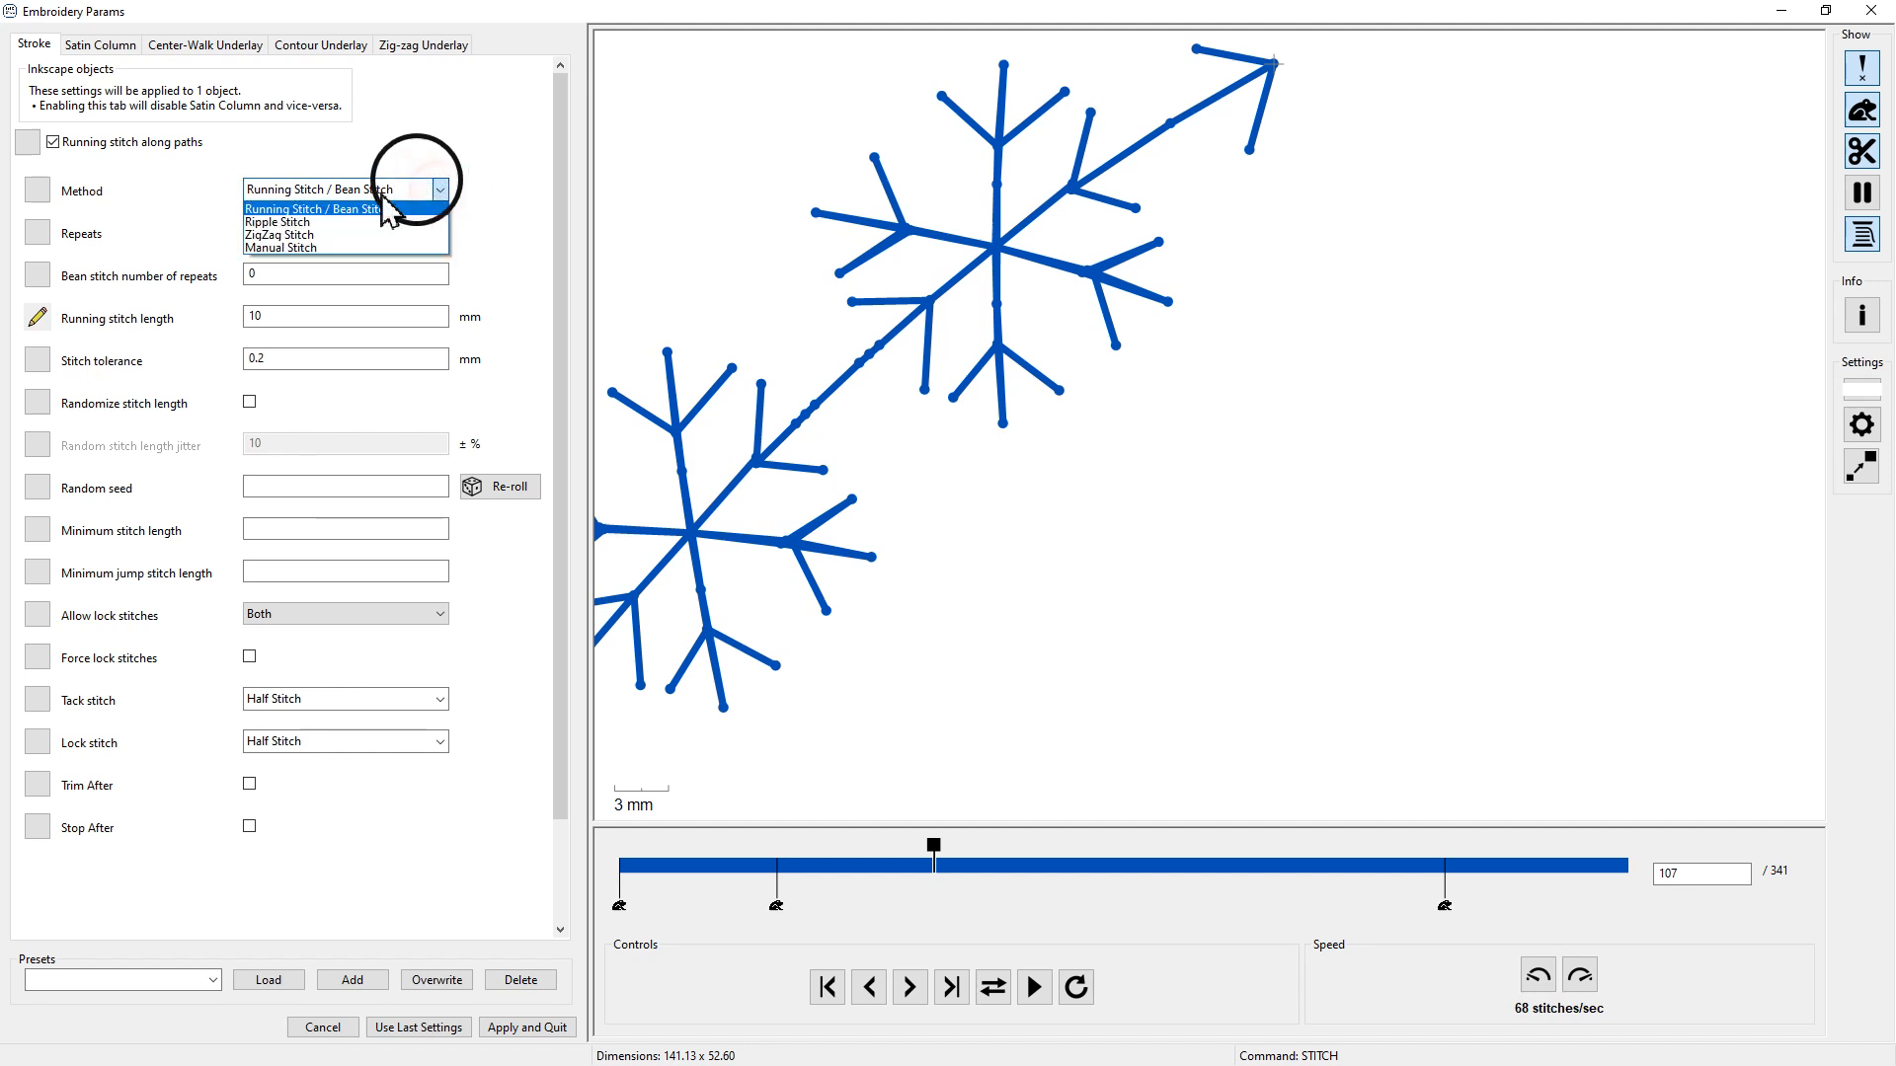
left_click(296, 231)
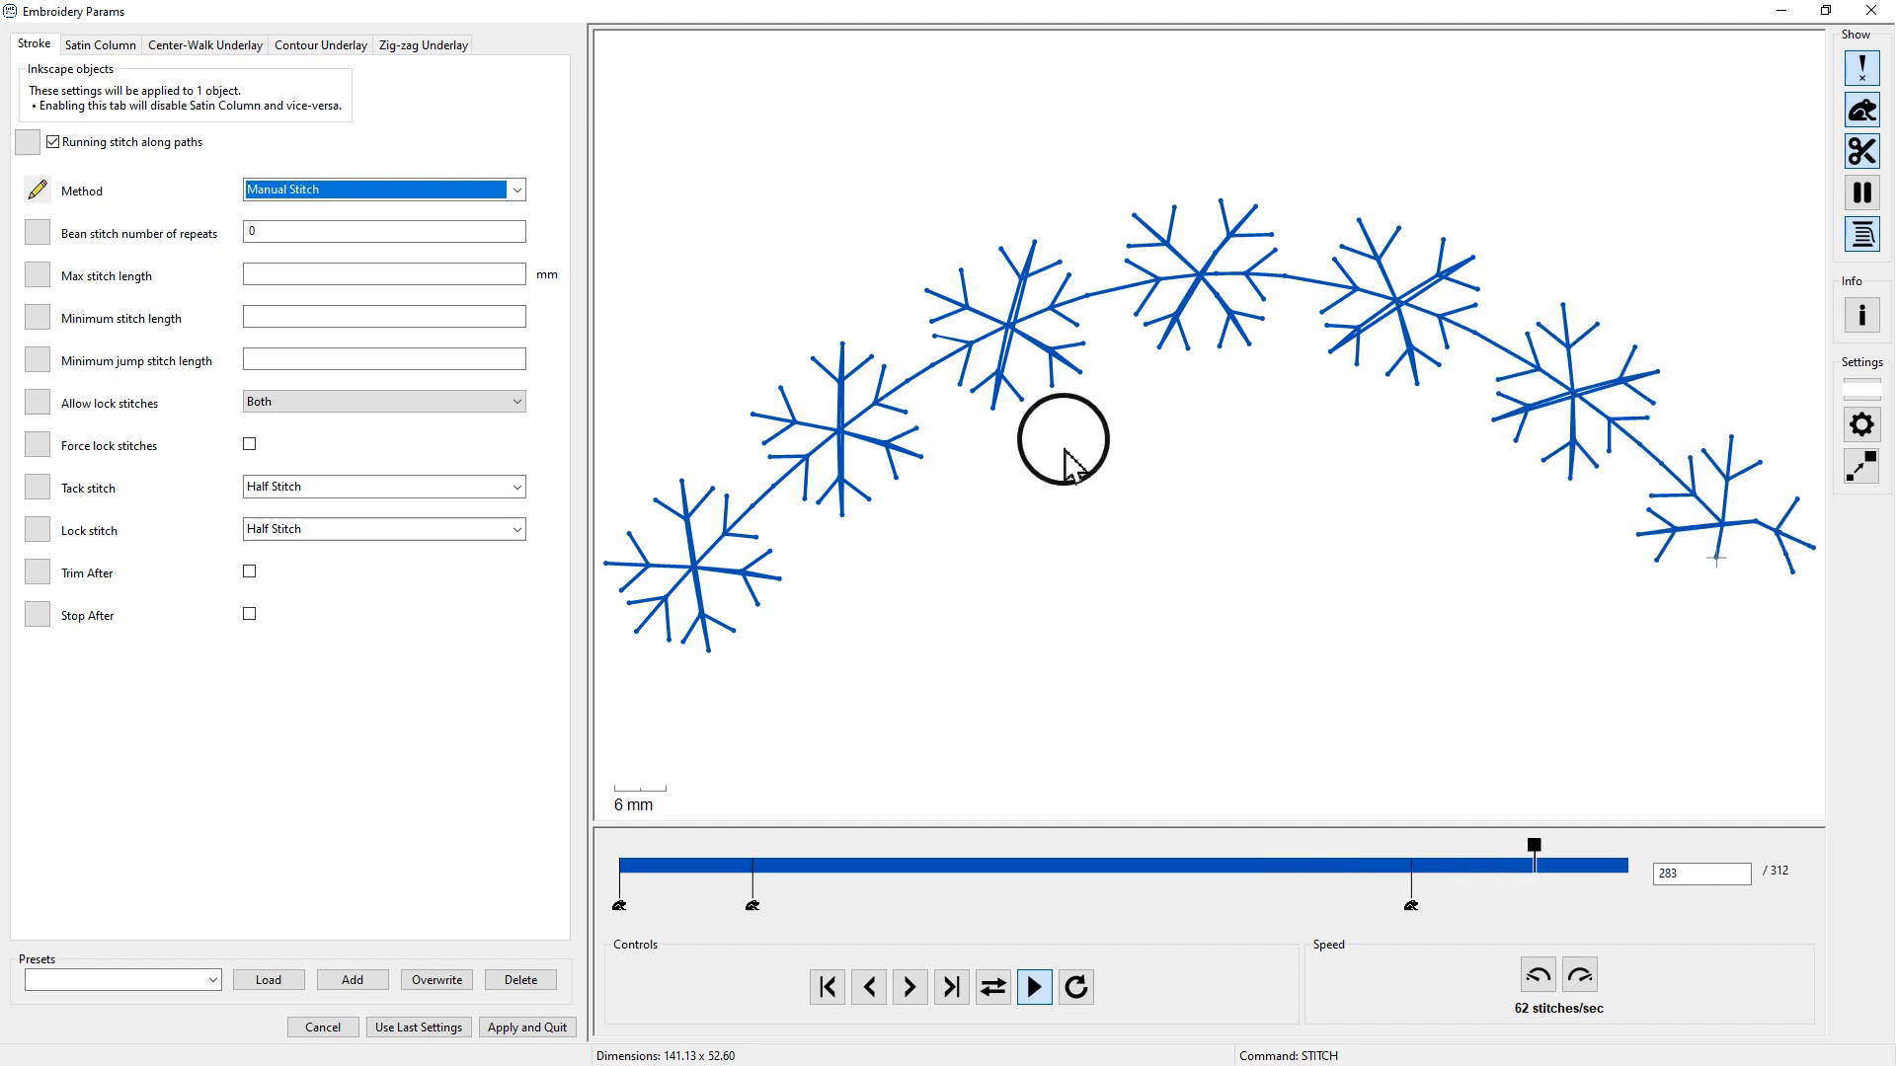
middle_click(977, 521)
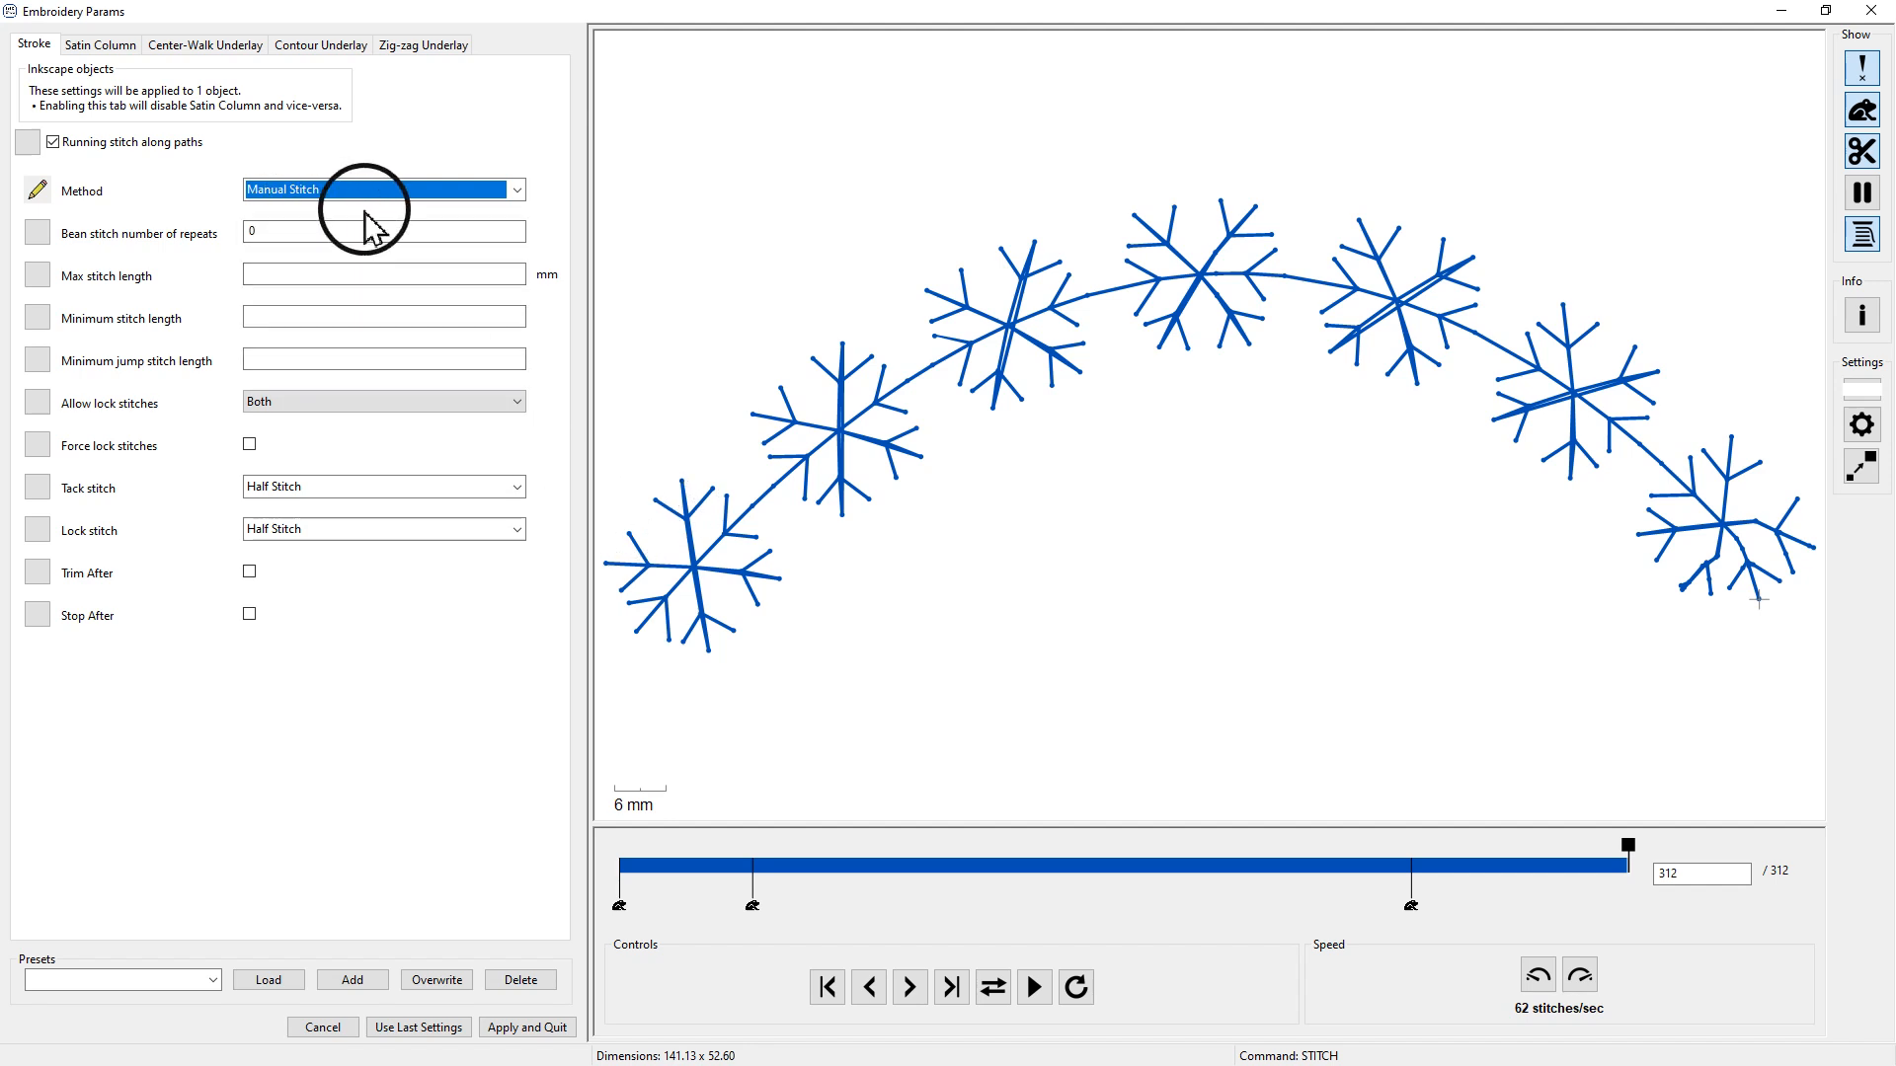
scroll(823, 462, "up", 3)
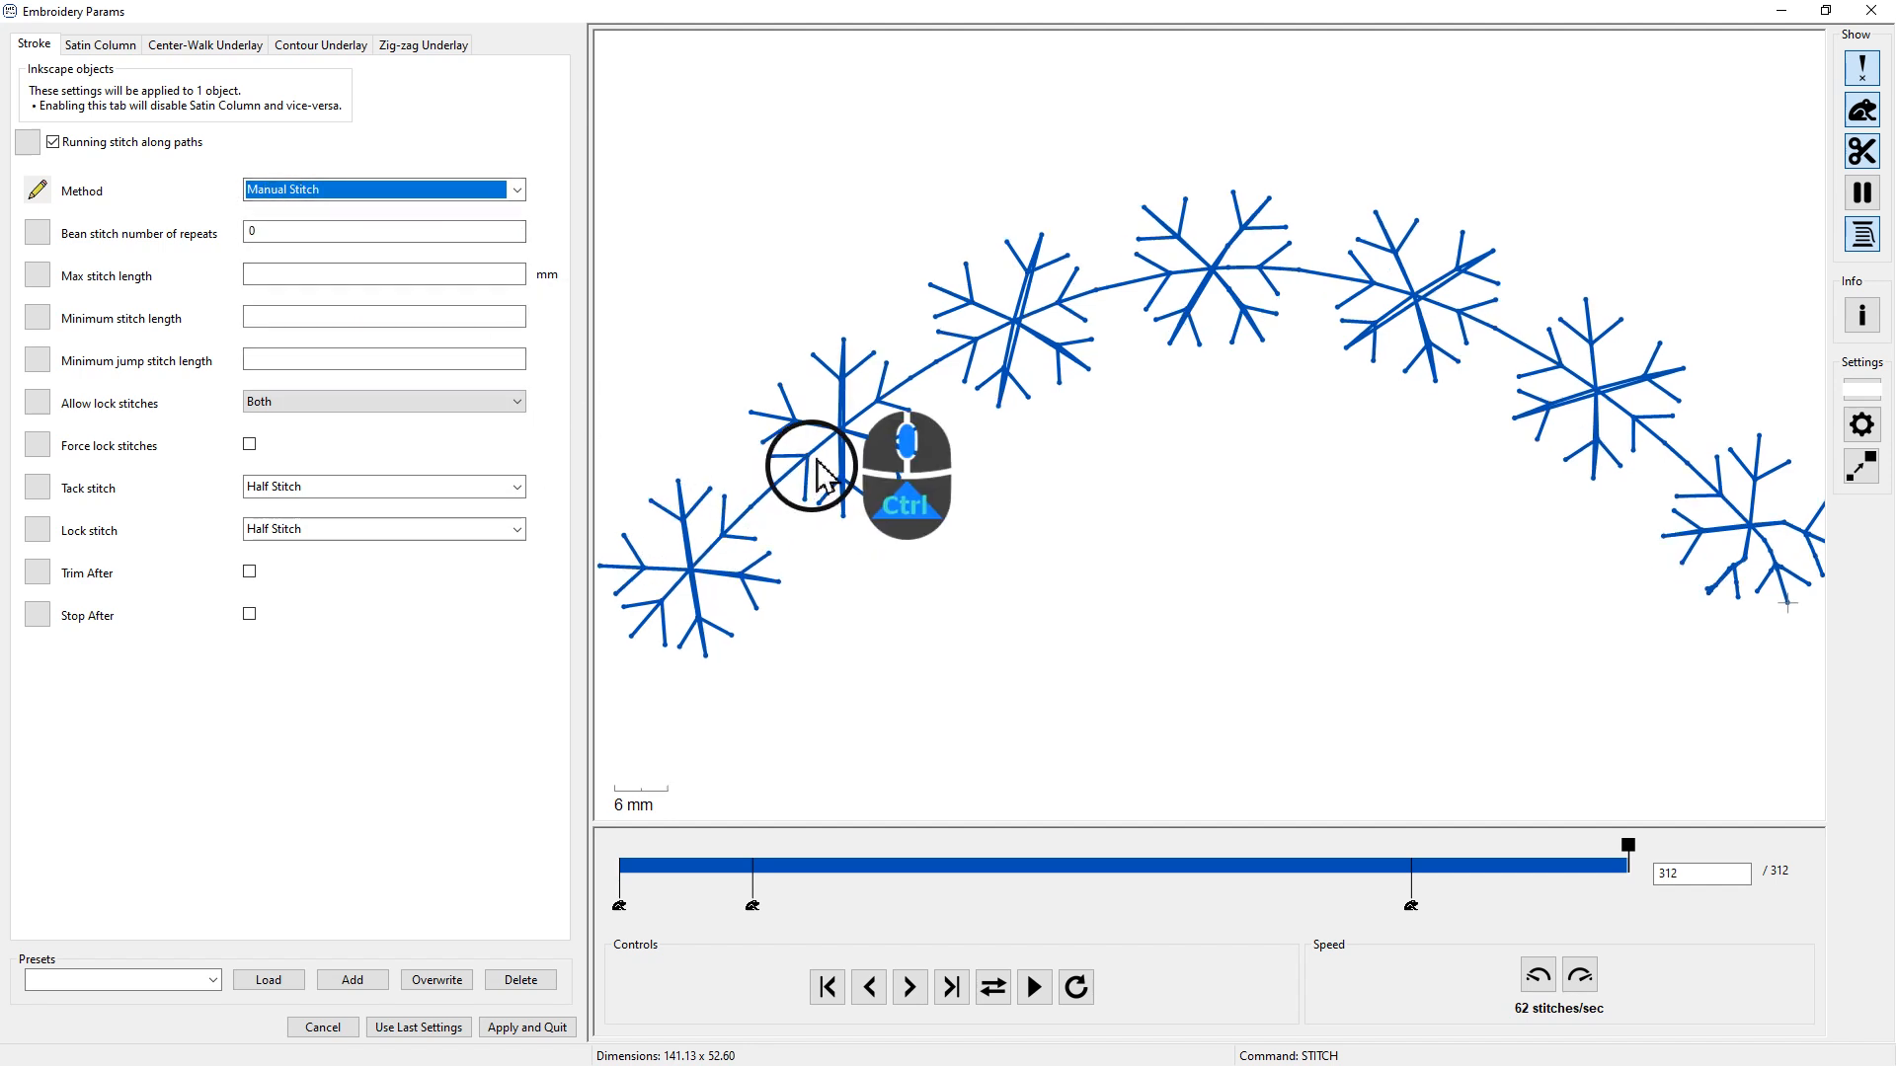
scroll(823, 462, "up", 5)
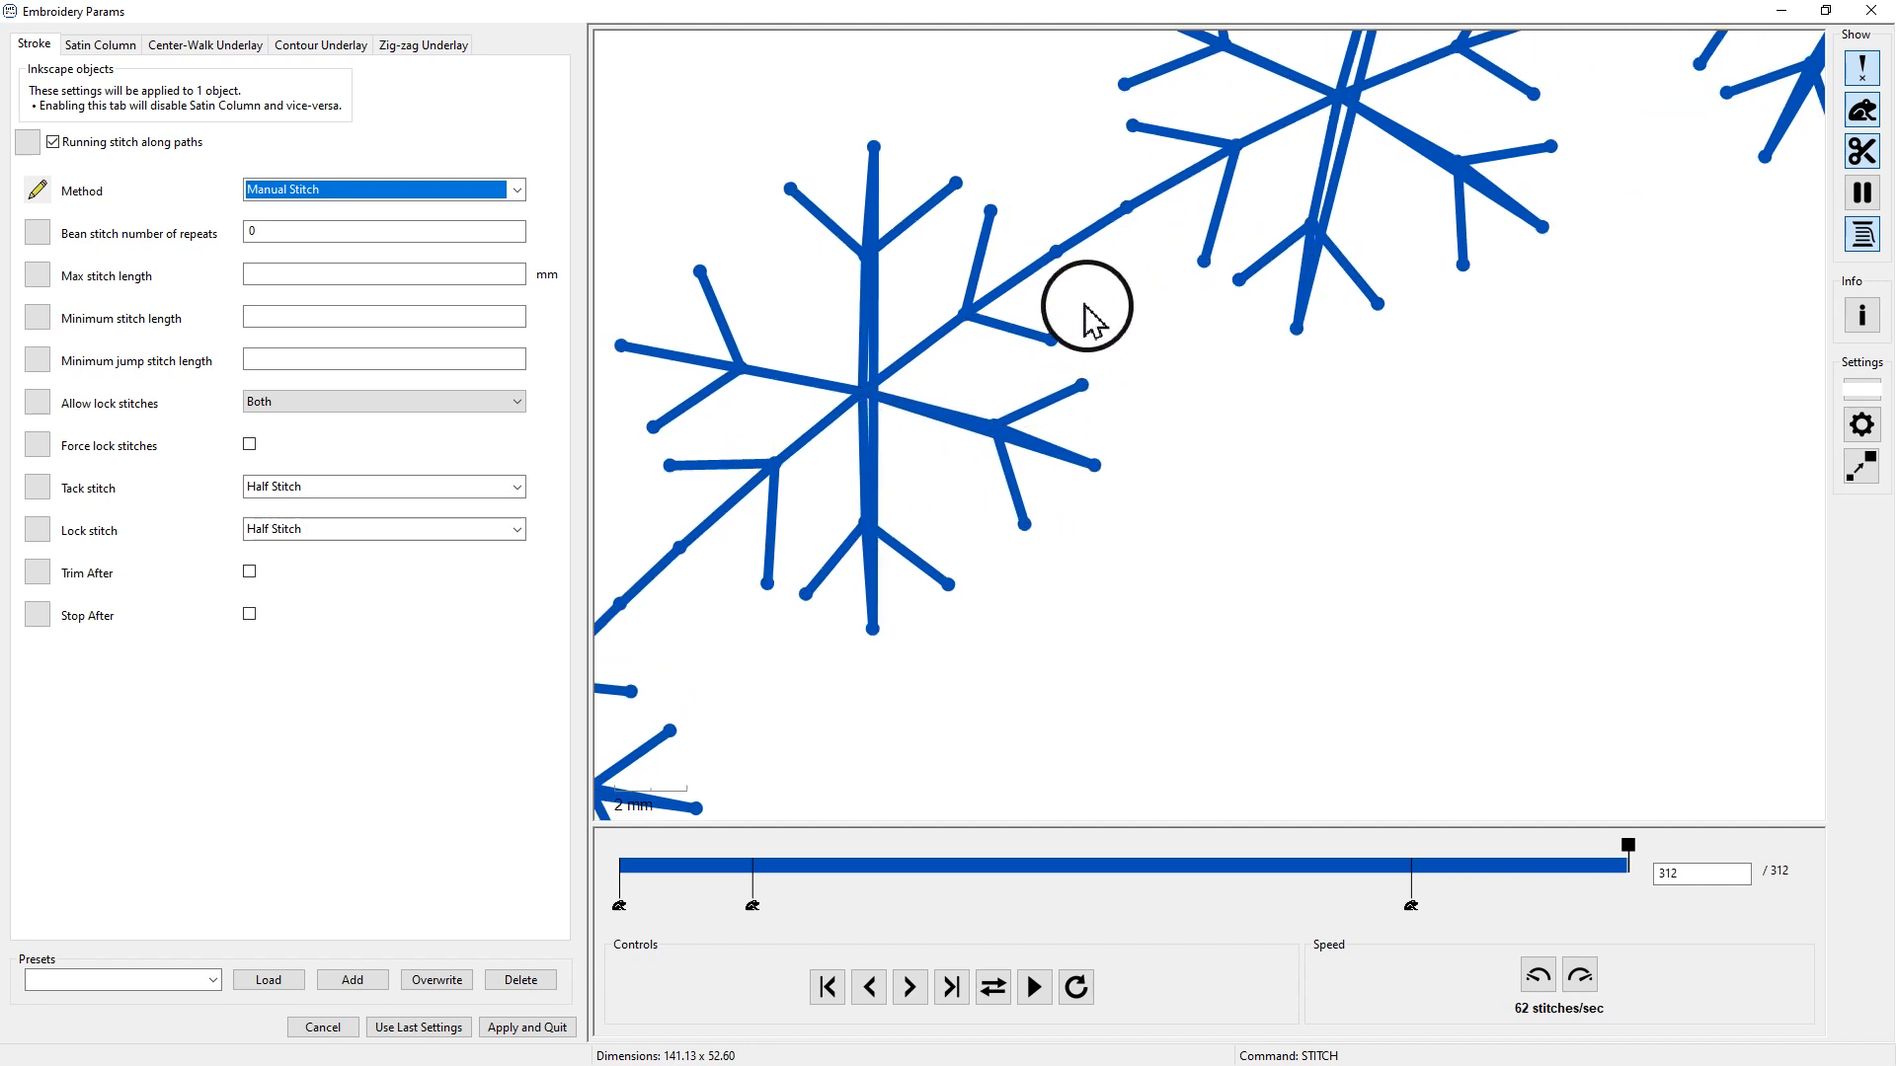
left_click(1114, 306)
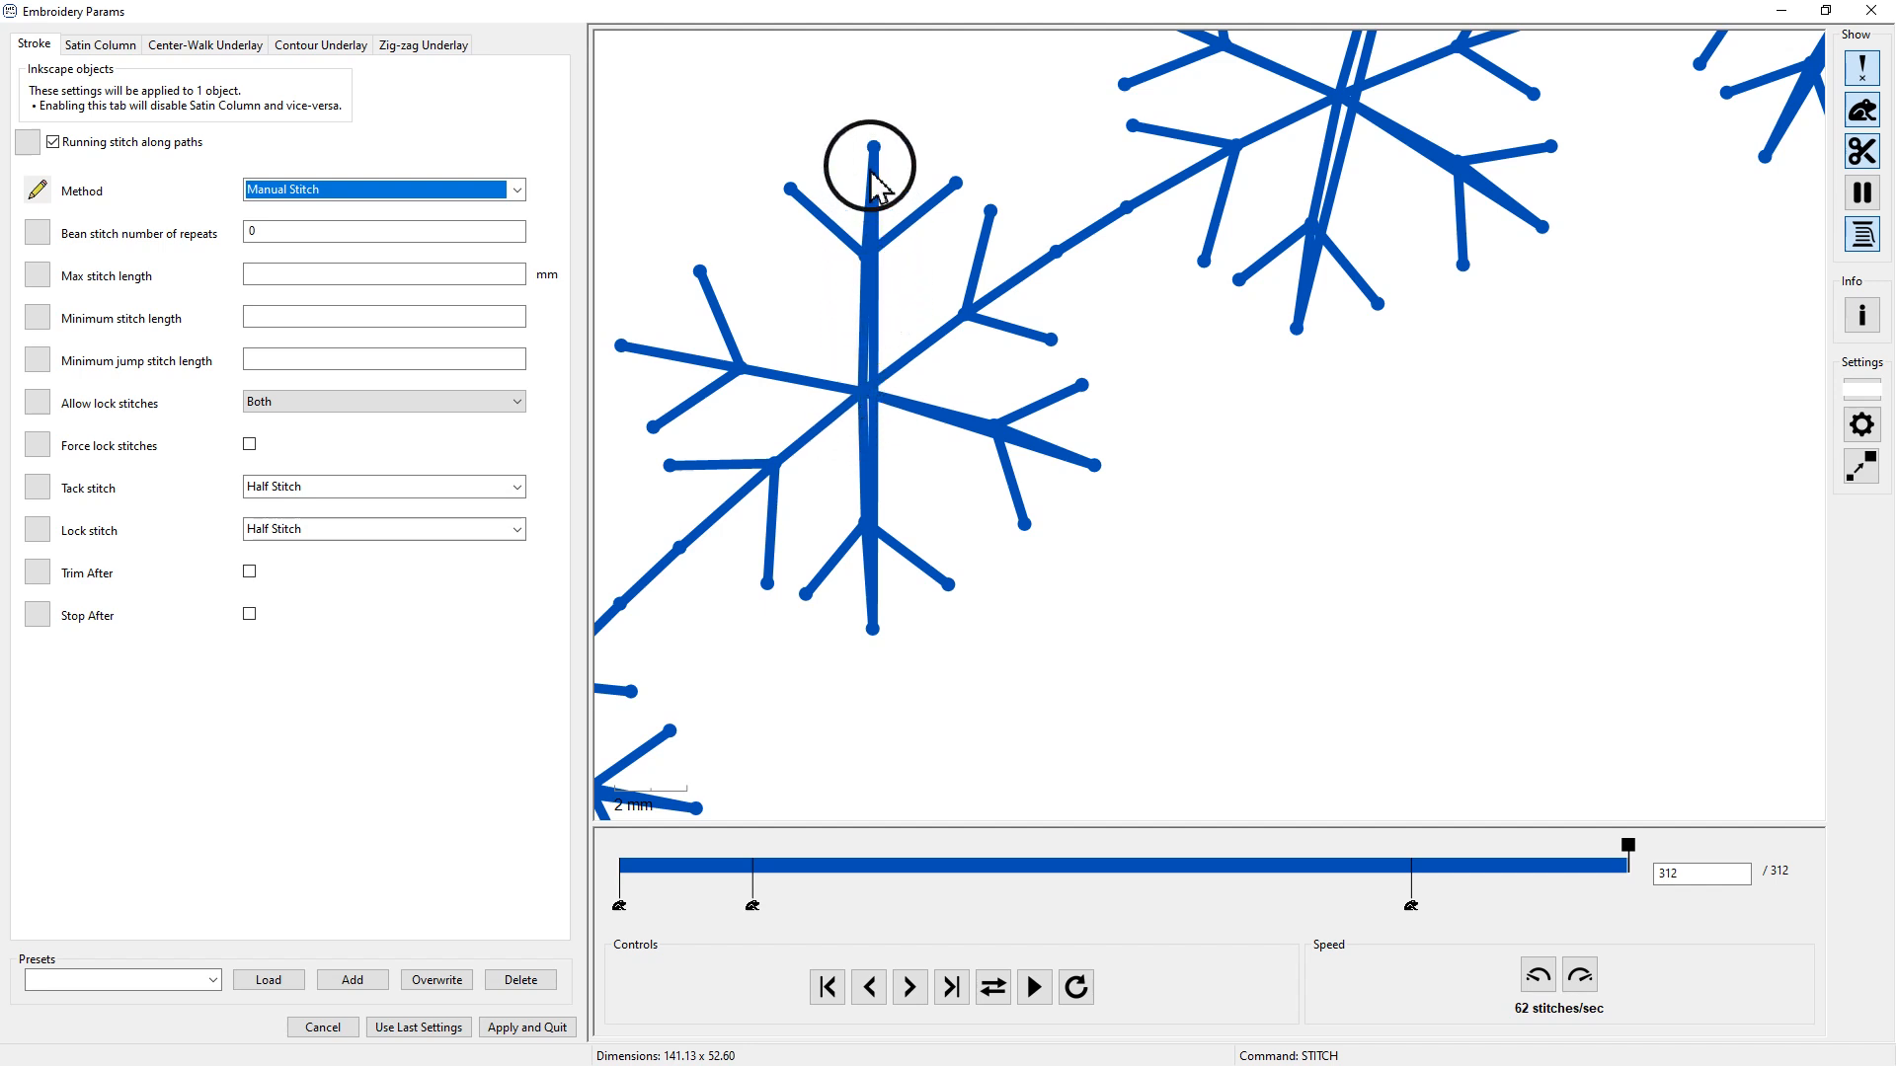
scroll(869, 385, "up", 5)
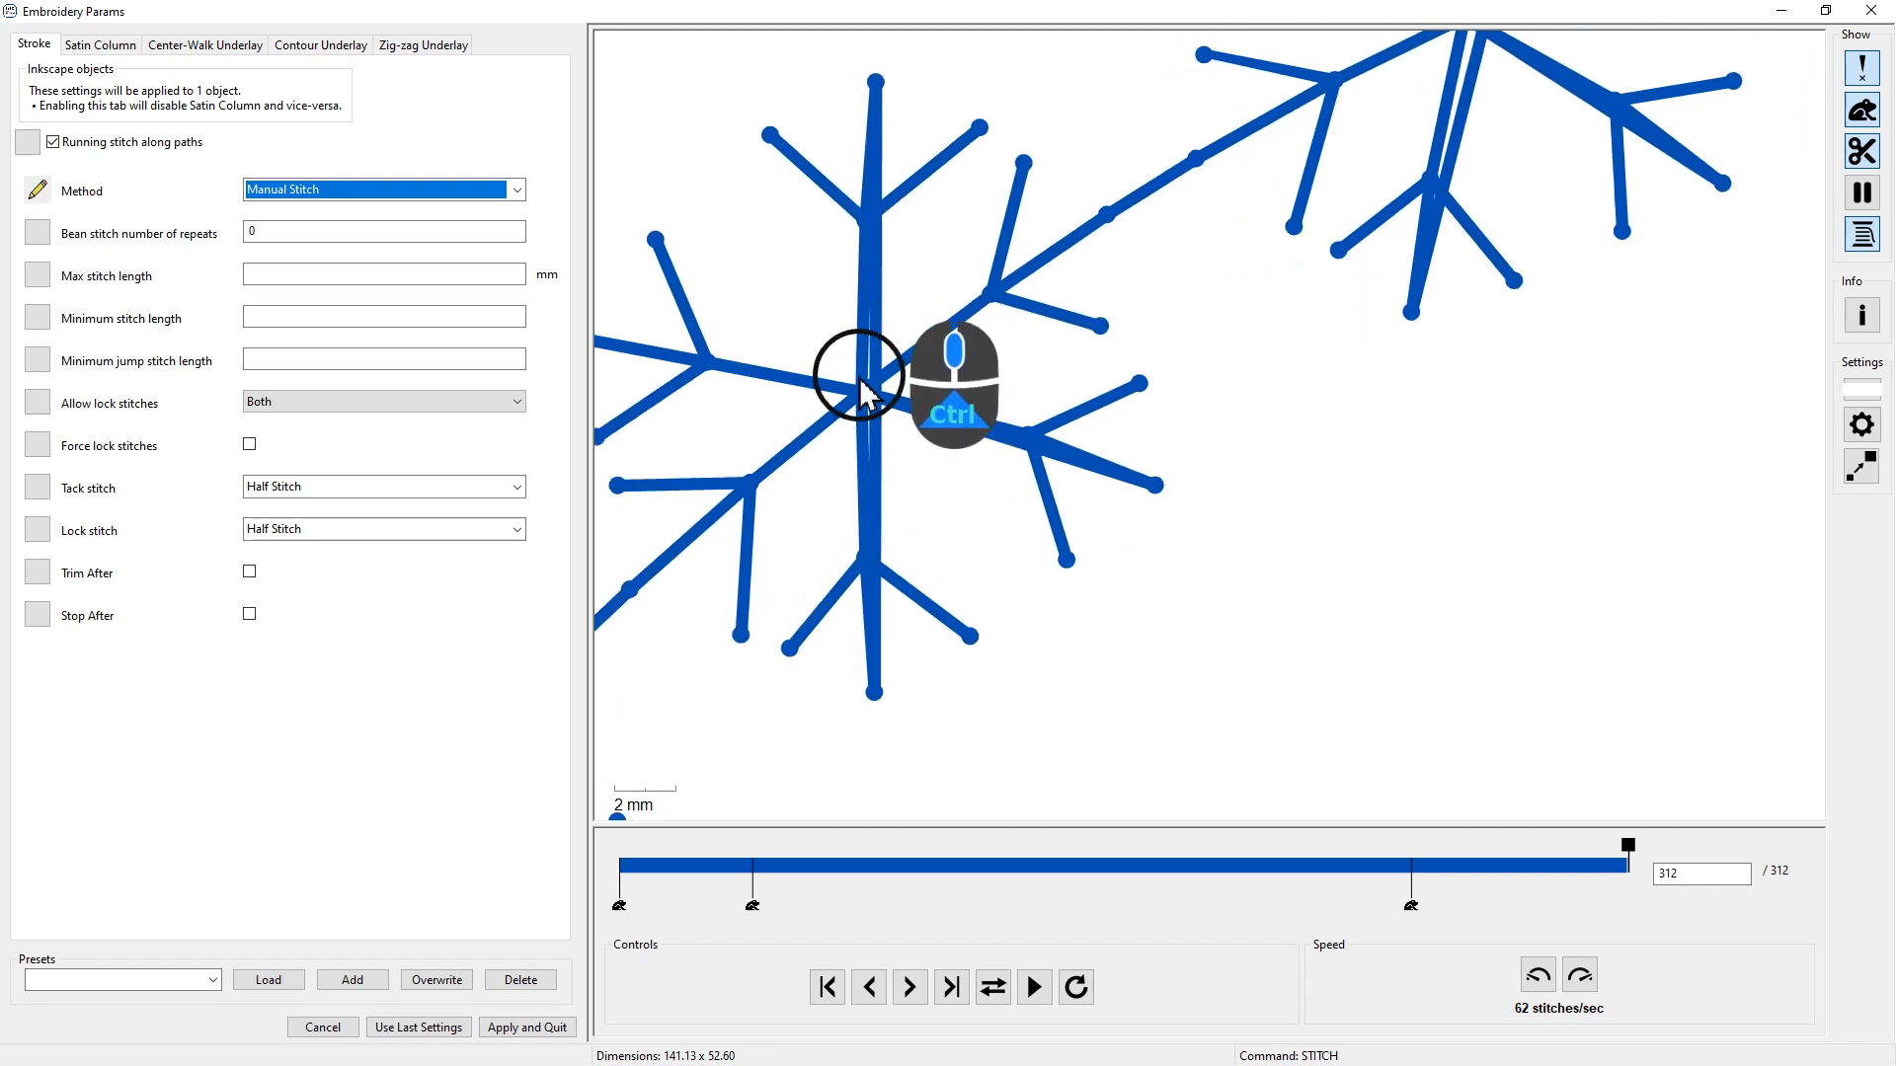
scroll(869, 390, "up", 3)
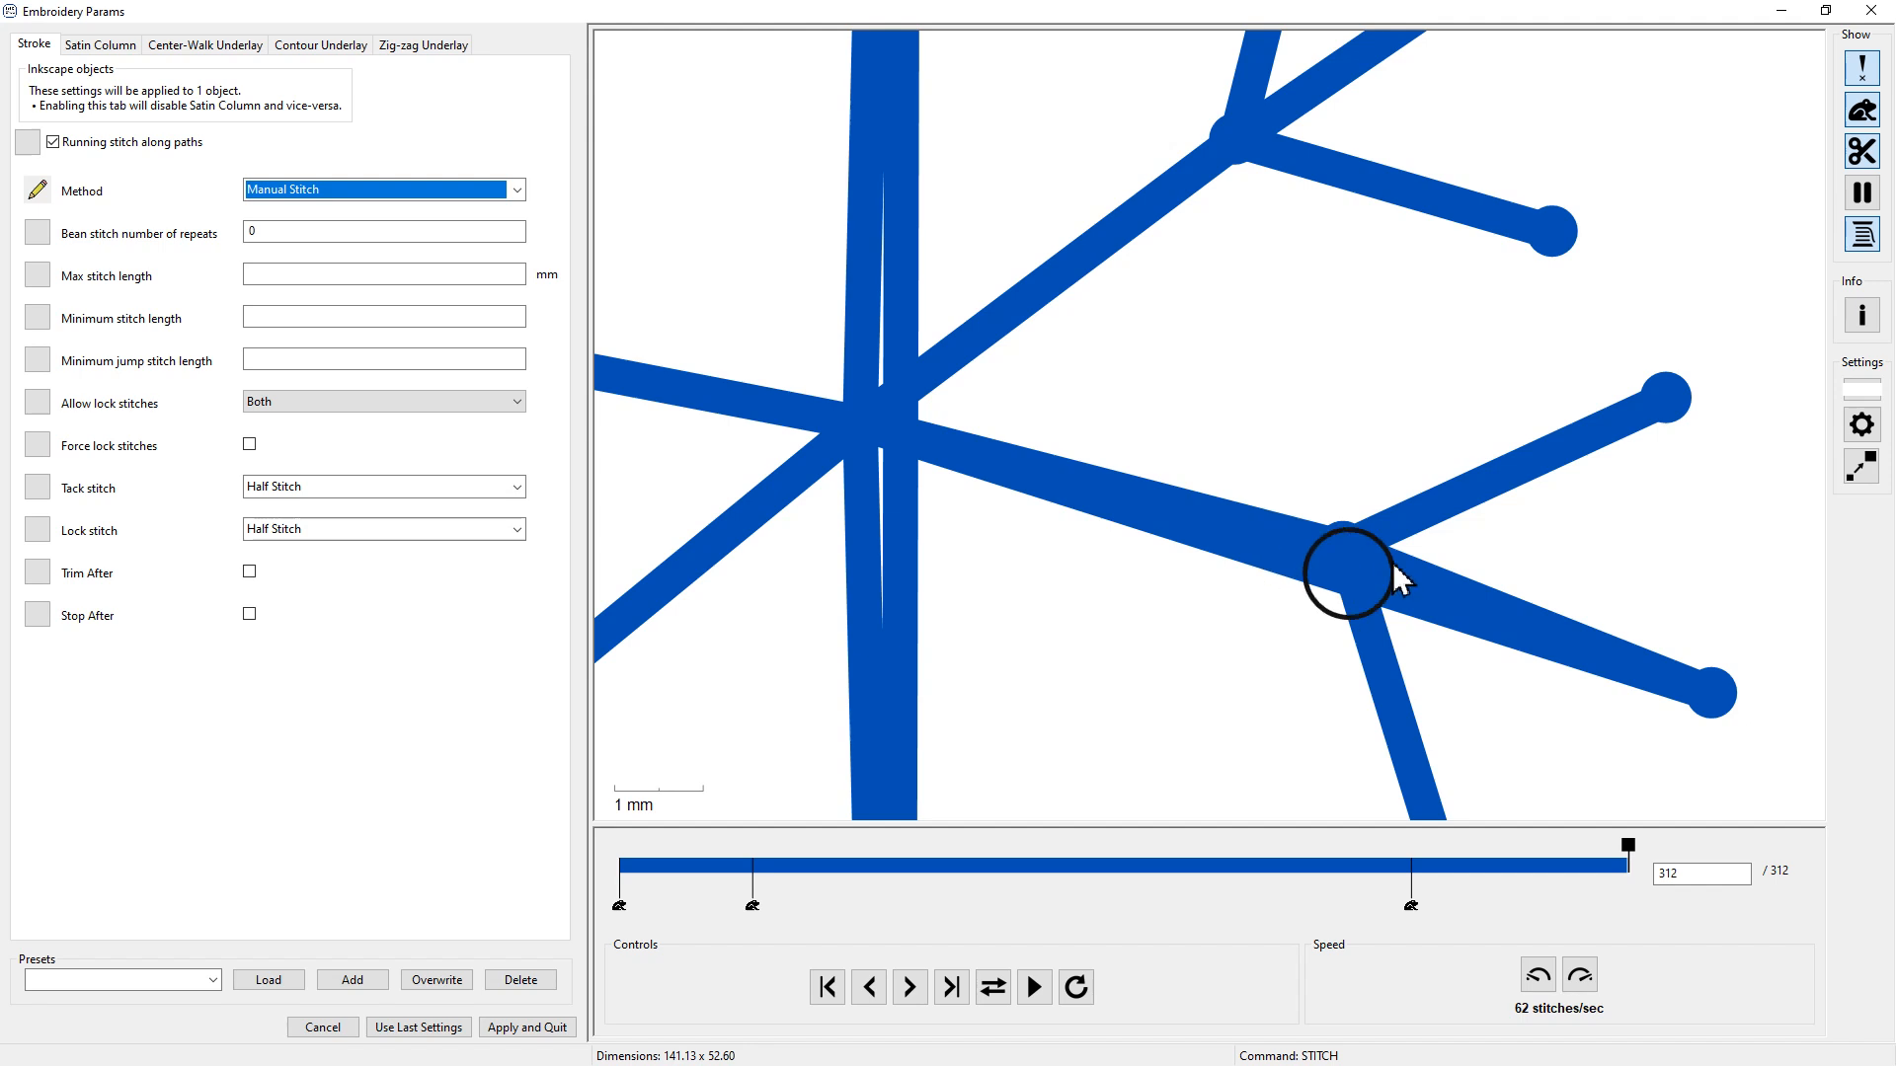
Step: Set the stitch simulator's line width to 0.1 mm and apply the preference
left_click(1863, 427)
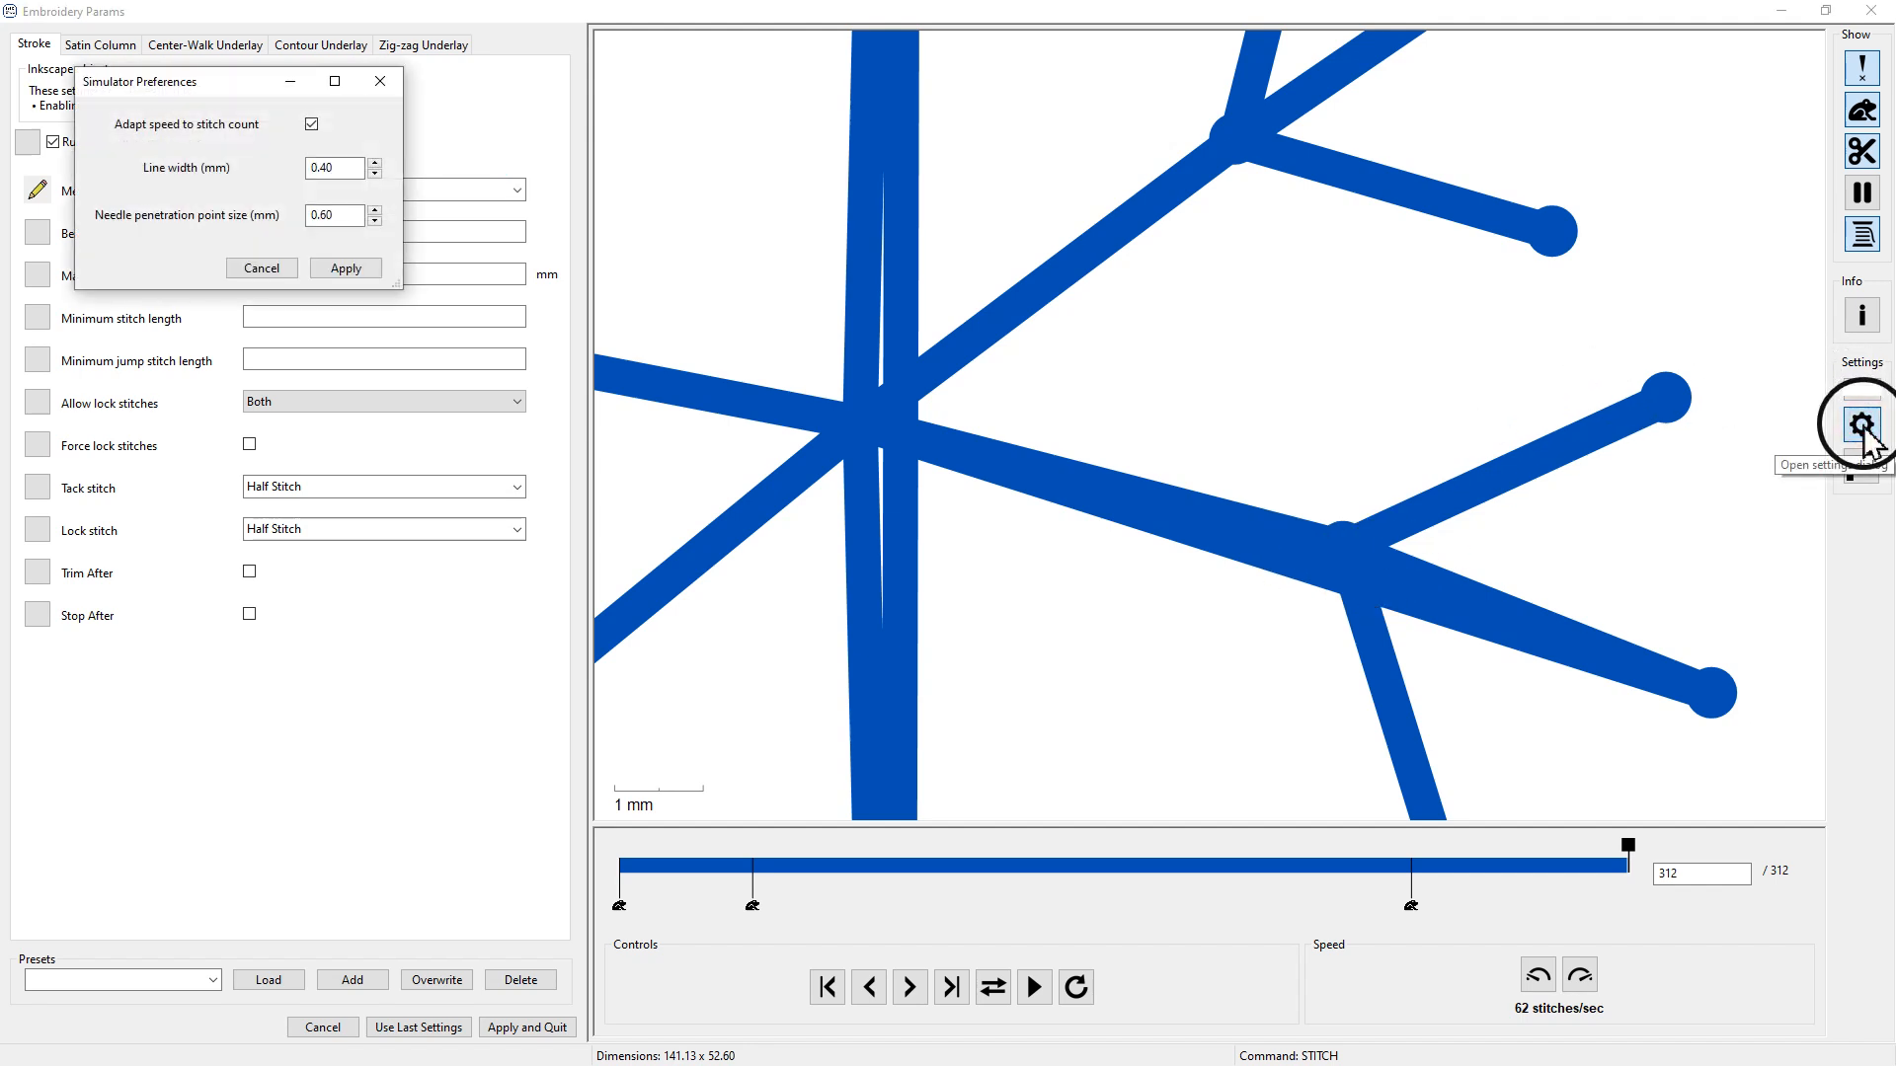
left_click(342, 164)
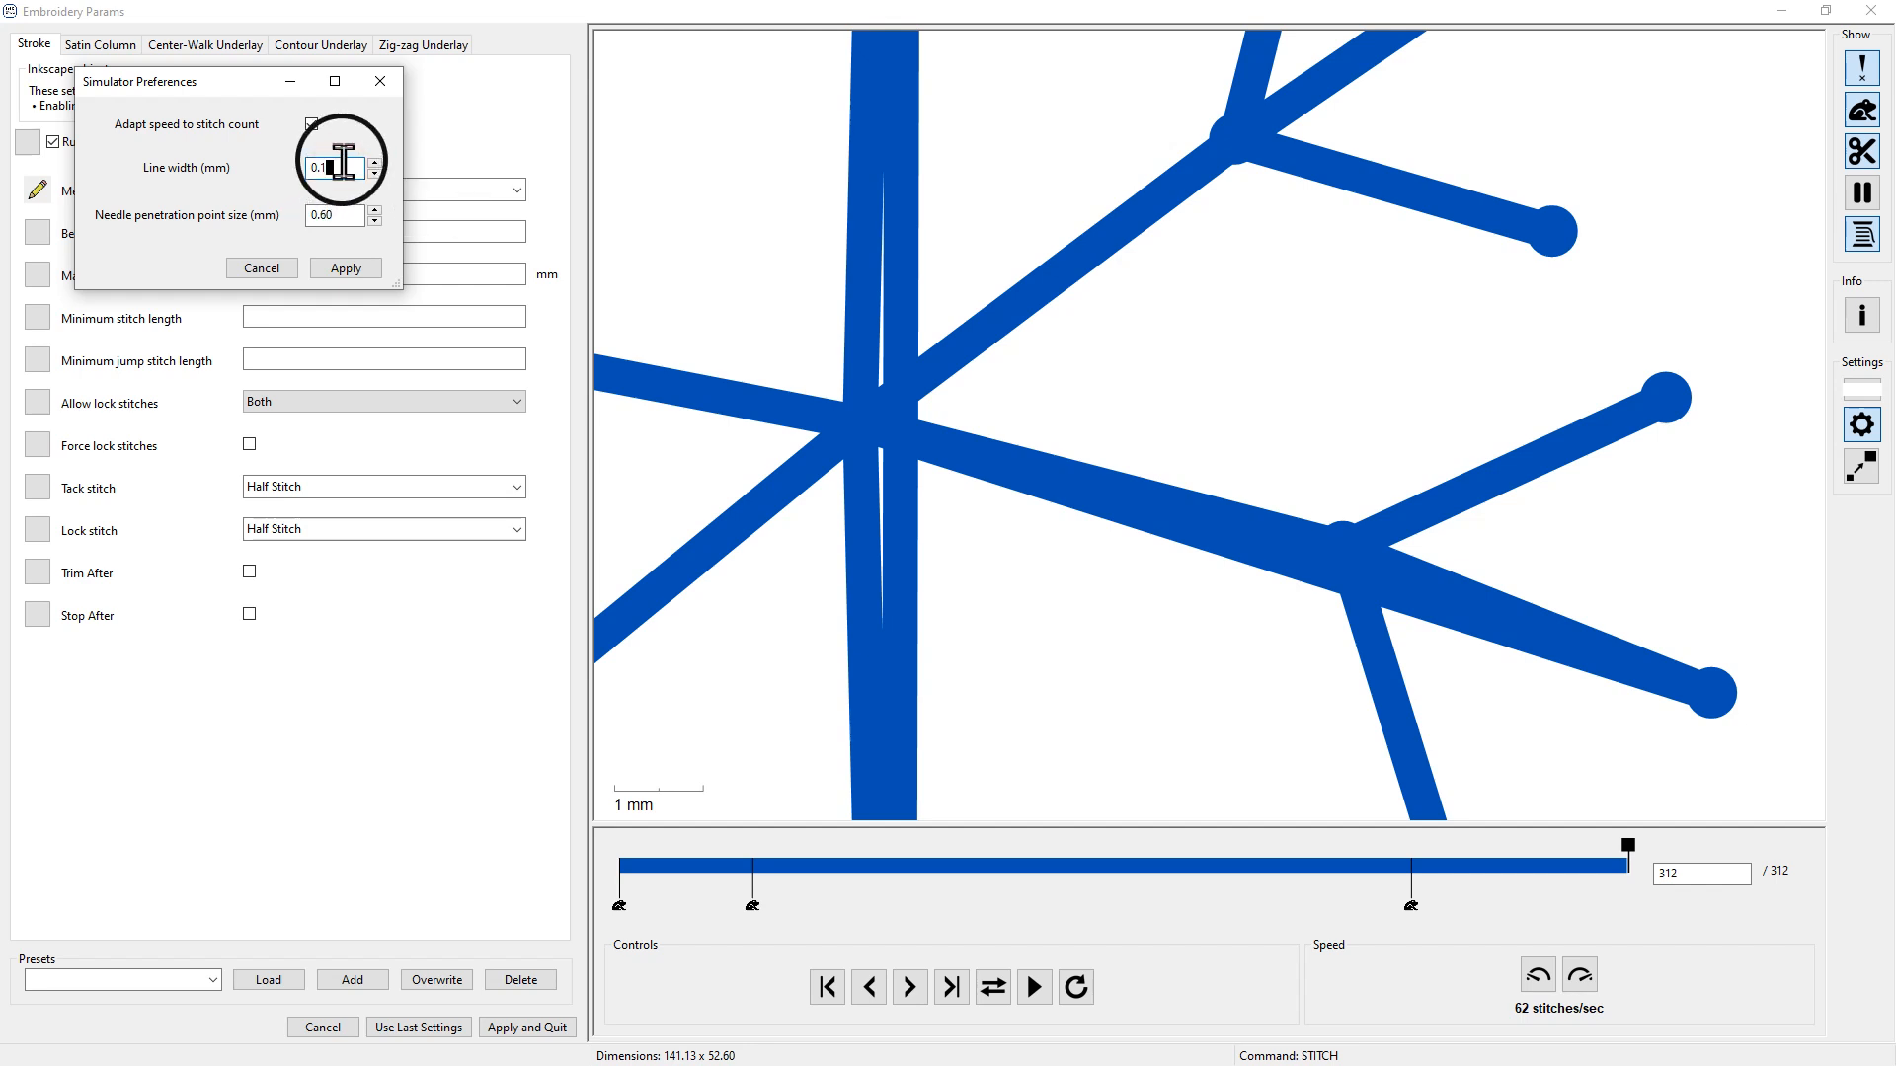
left_click(356, 267)
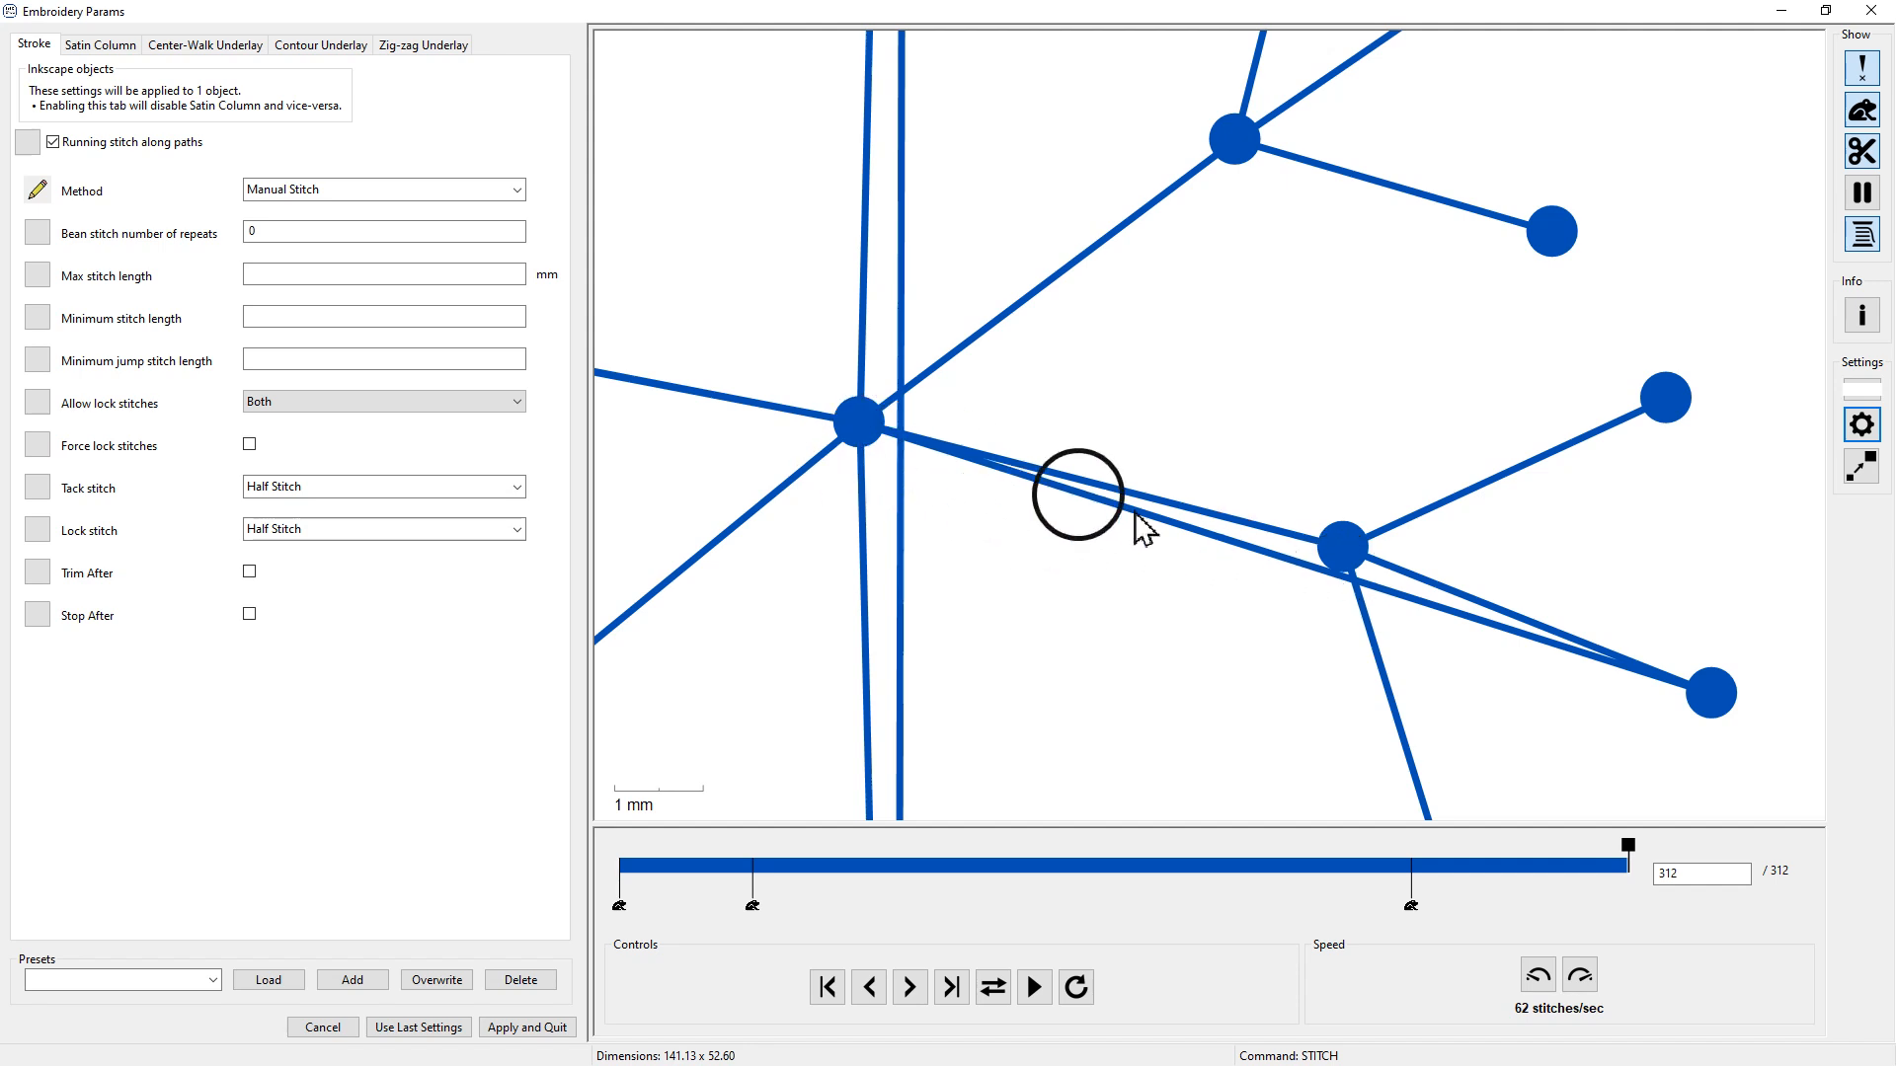
Step: Examine the needle points and doubled stitch lines across the neighbouring snowflakes, and close the embroidery Params without applying them
middle_click(1305, 302)
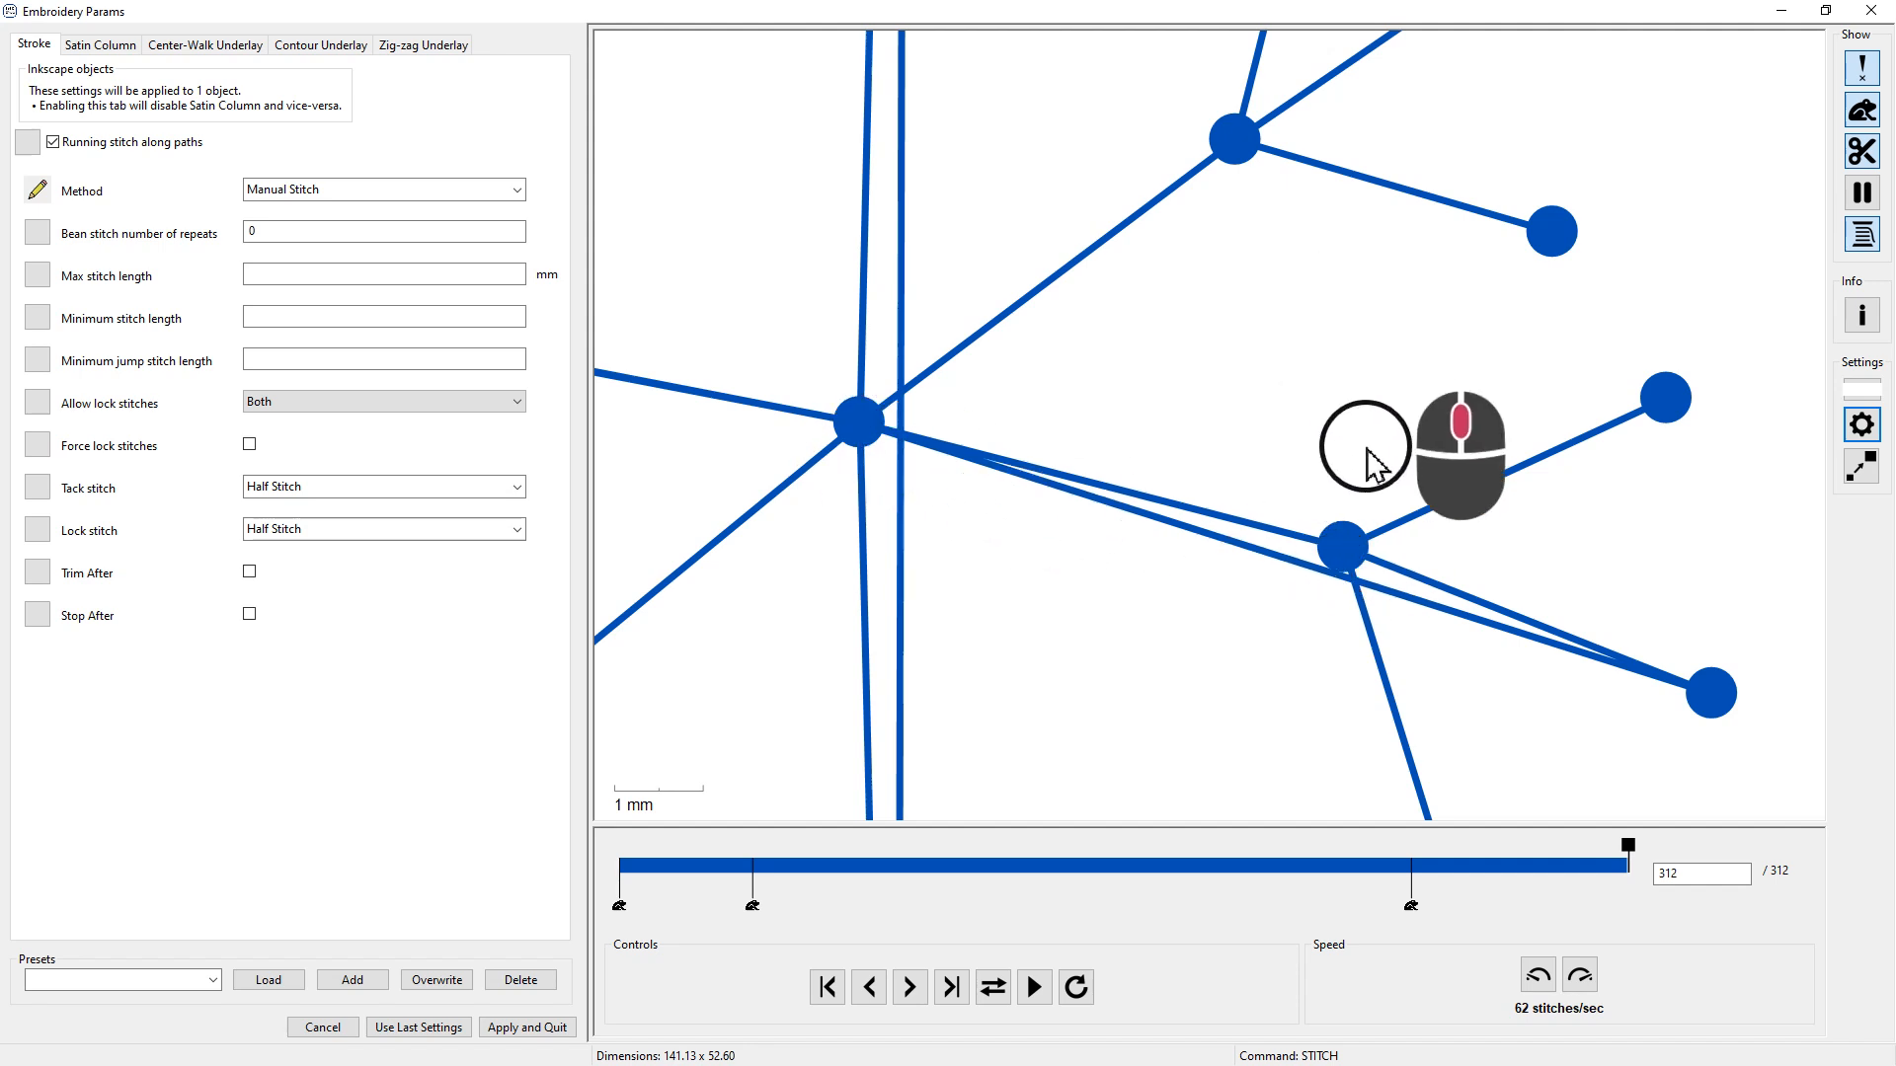
scroll(1269, 469, "down", 3, "ctrl")
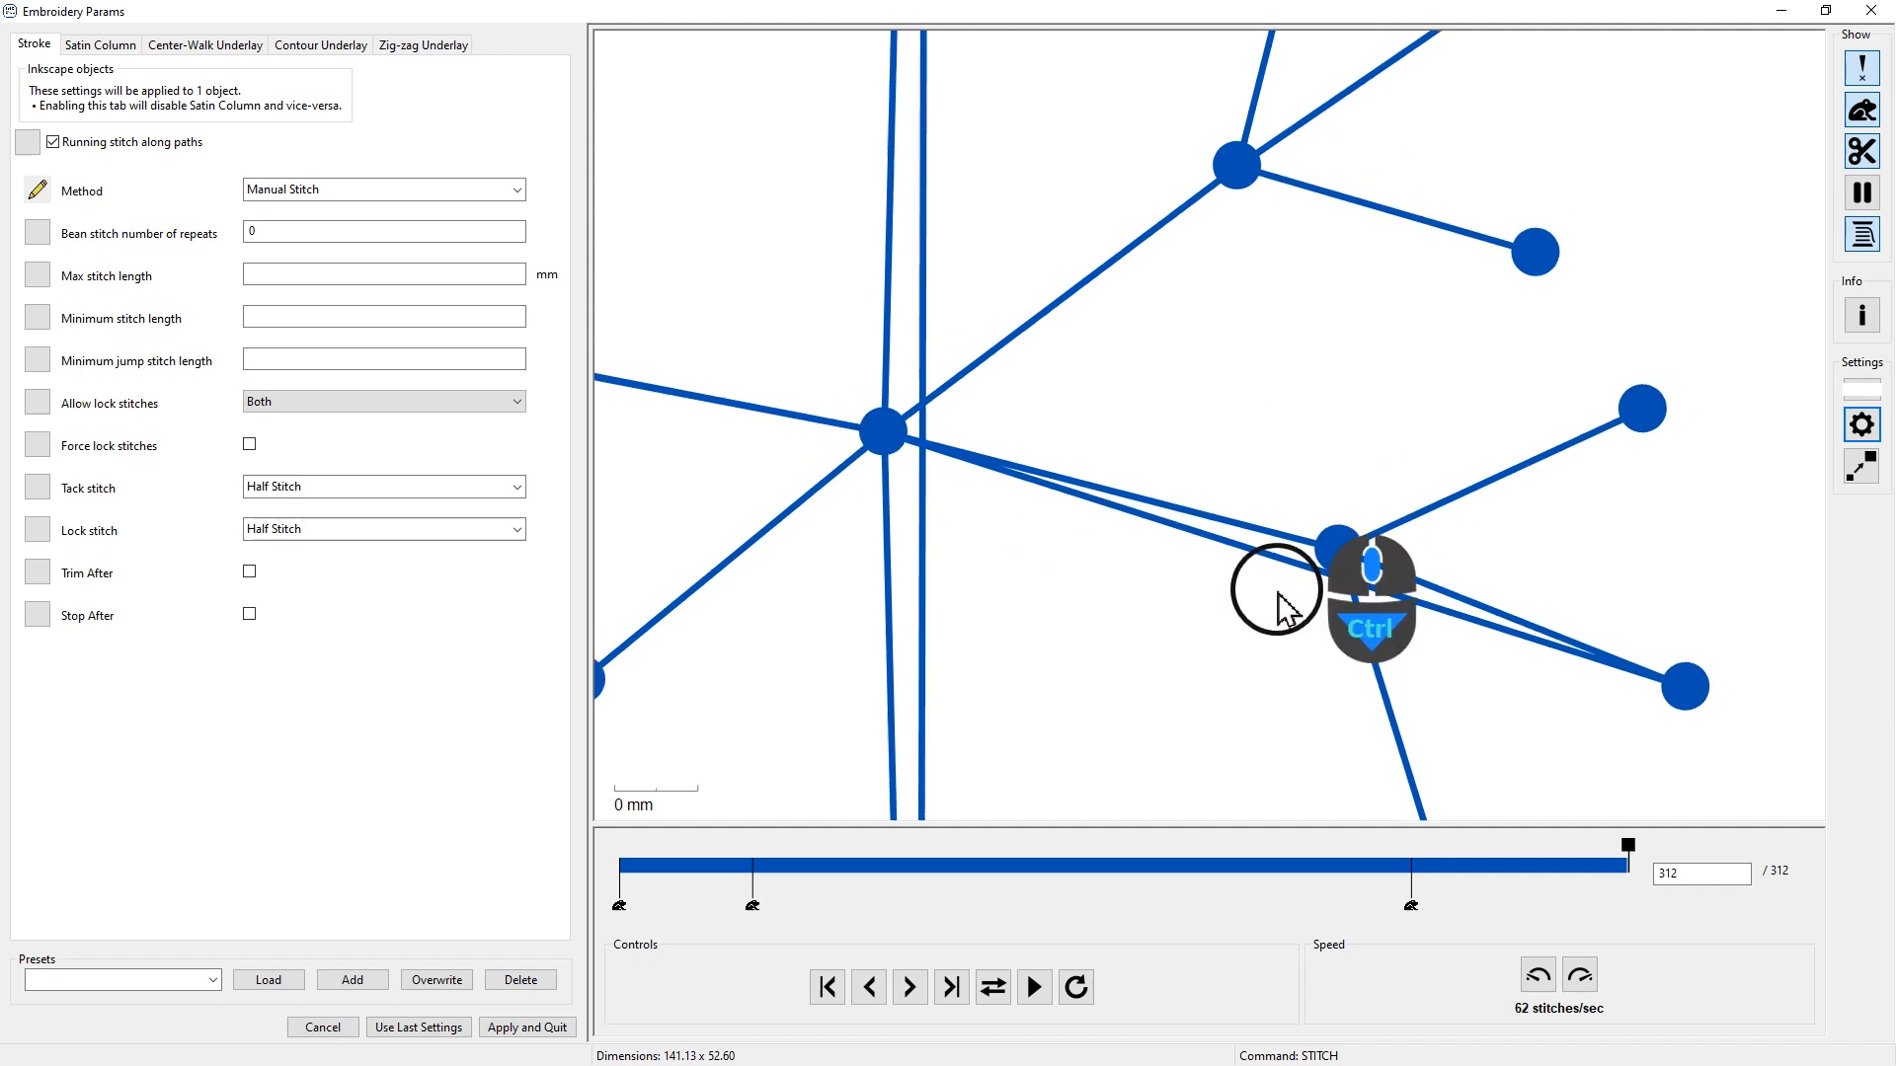
scroll(1103, 563, "down", 3, "ctrl")
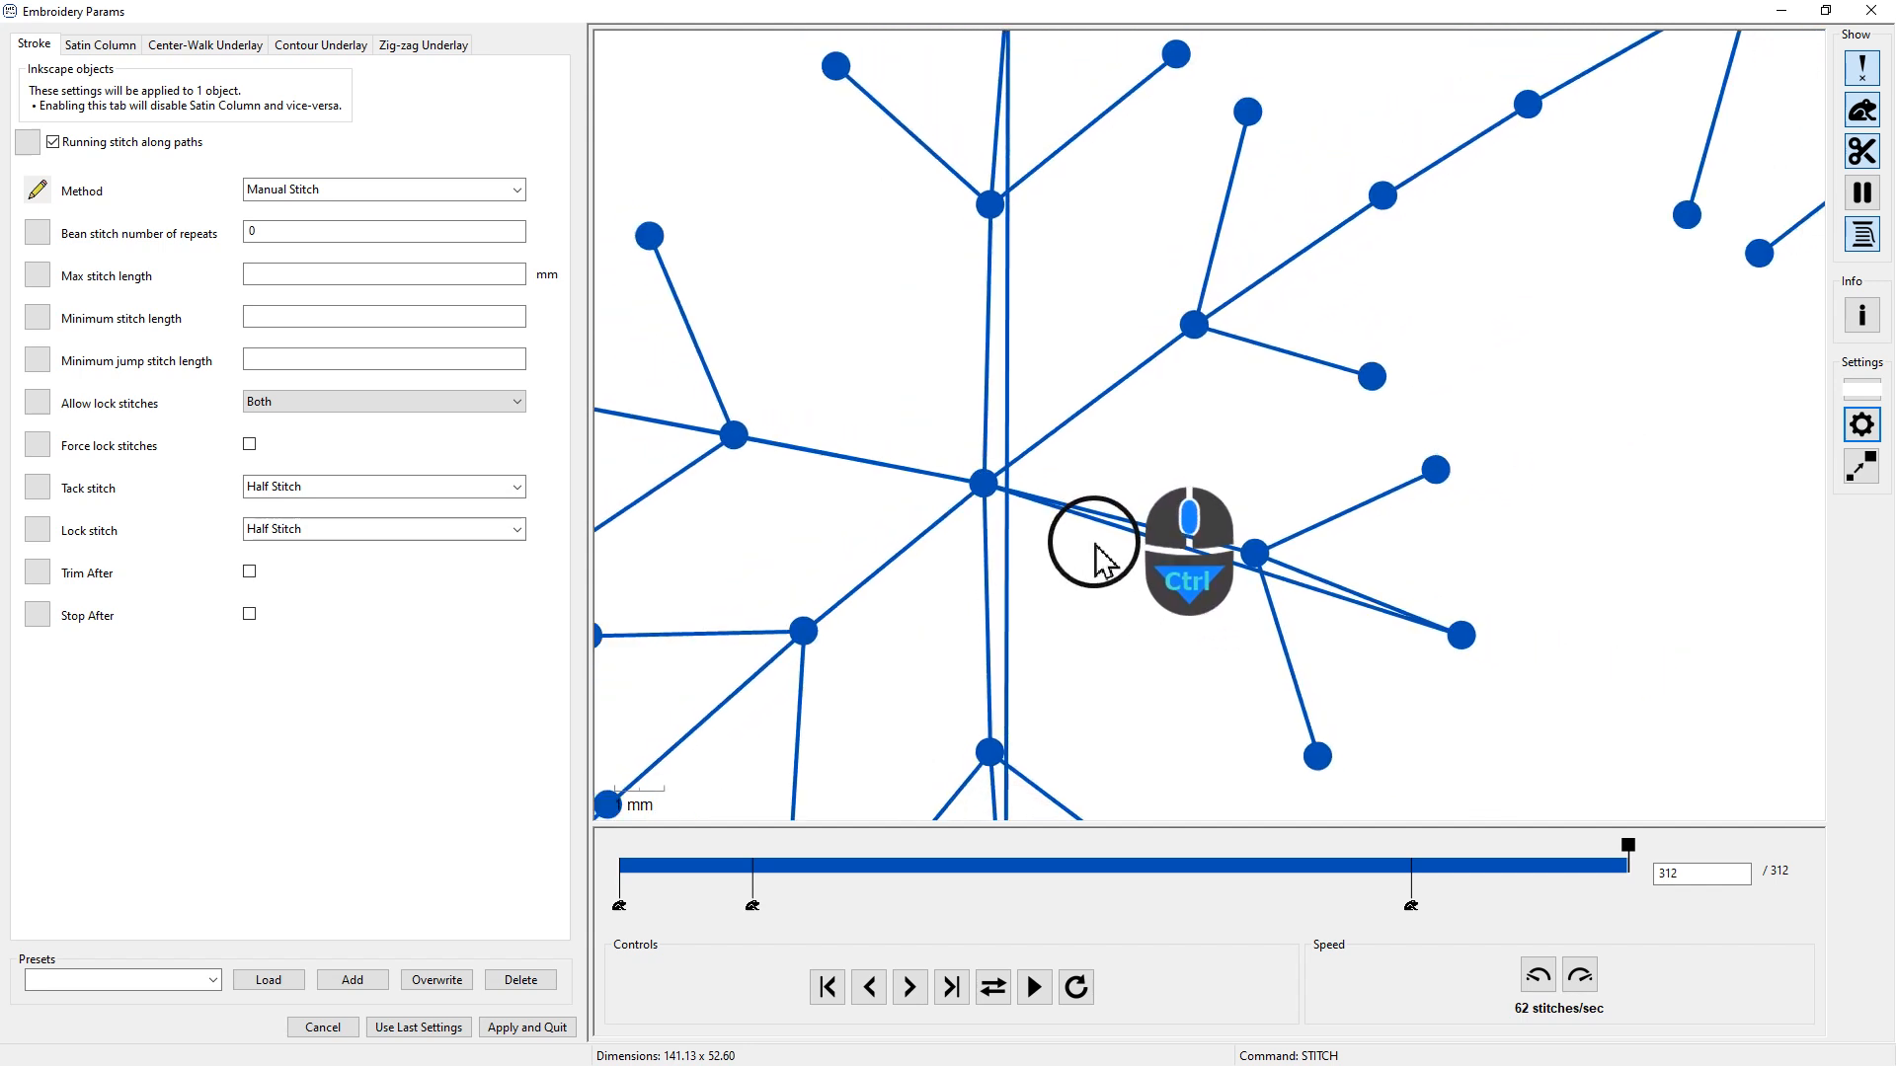
scroll(1081, 582, "down", 3)
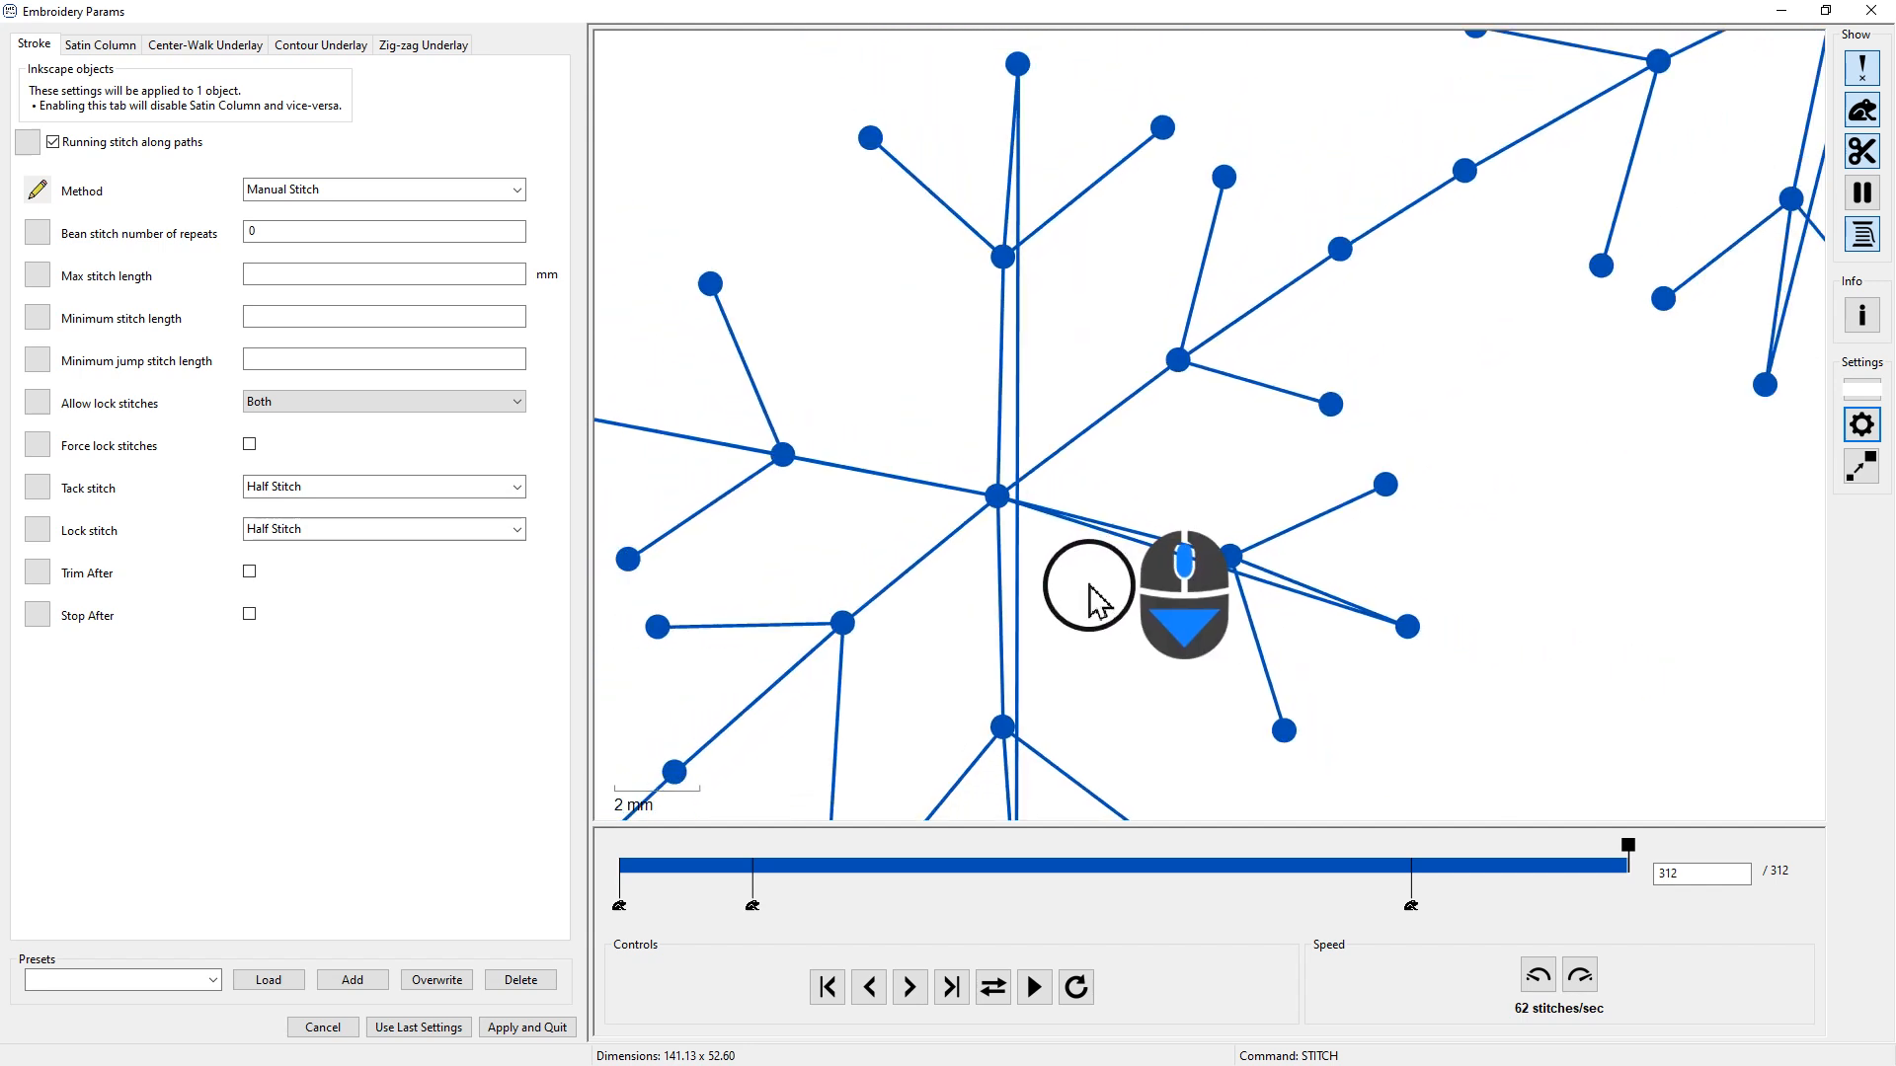
middle_click(1536, 436)
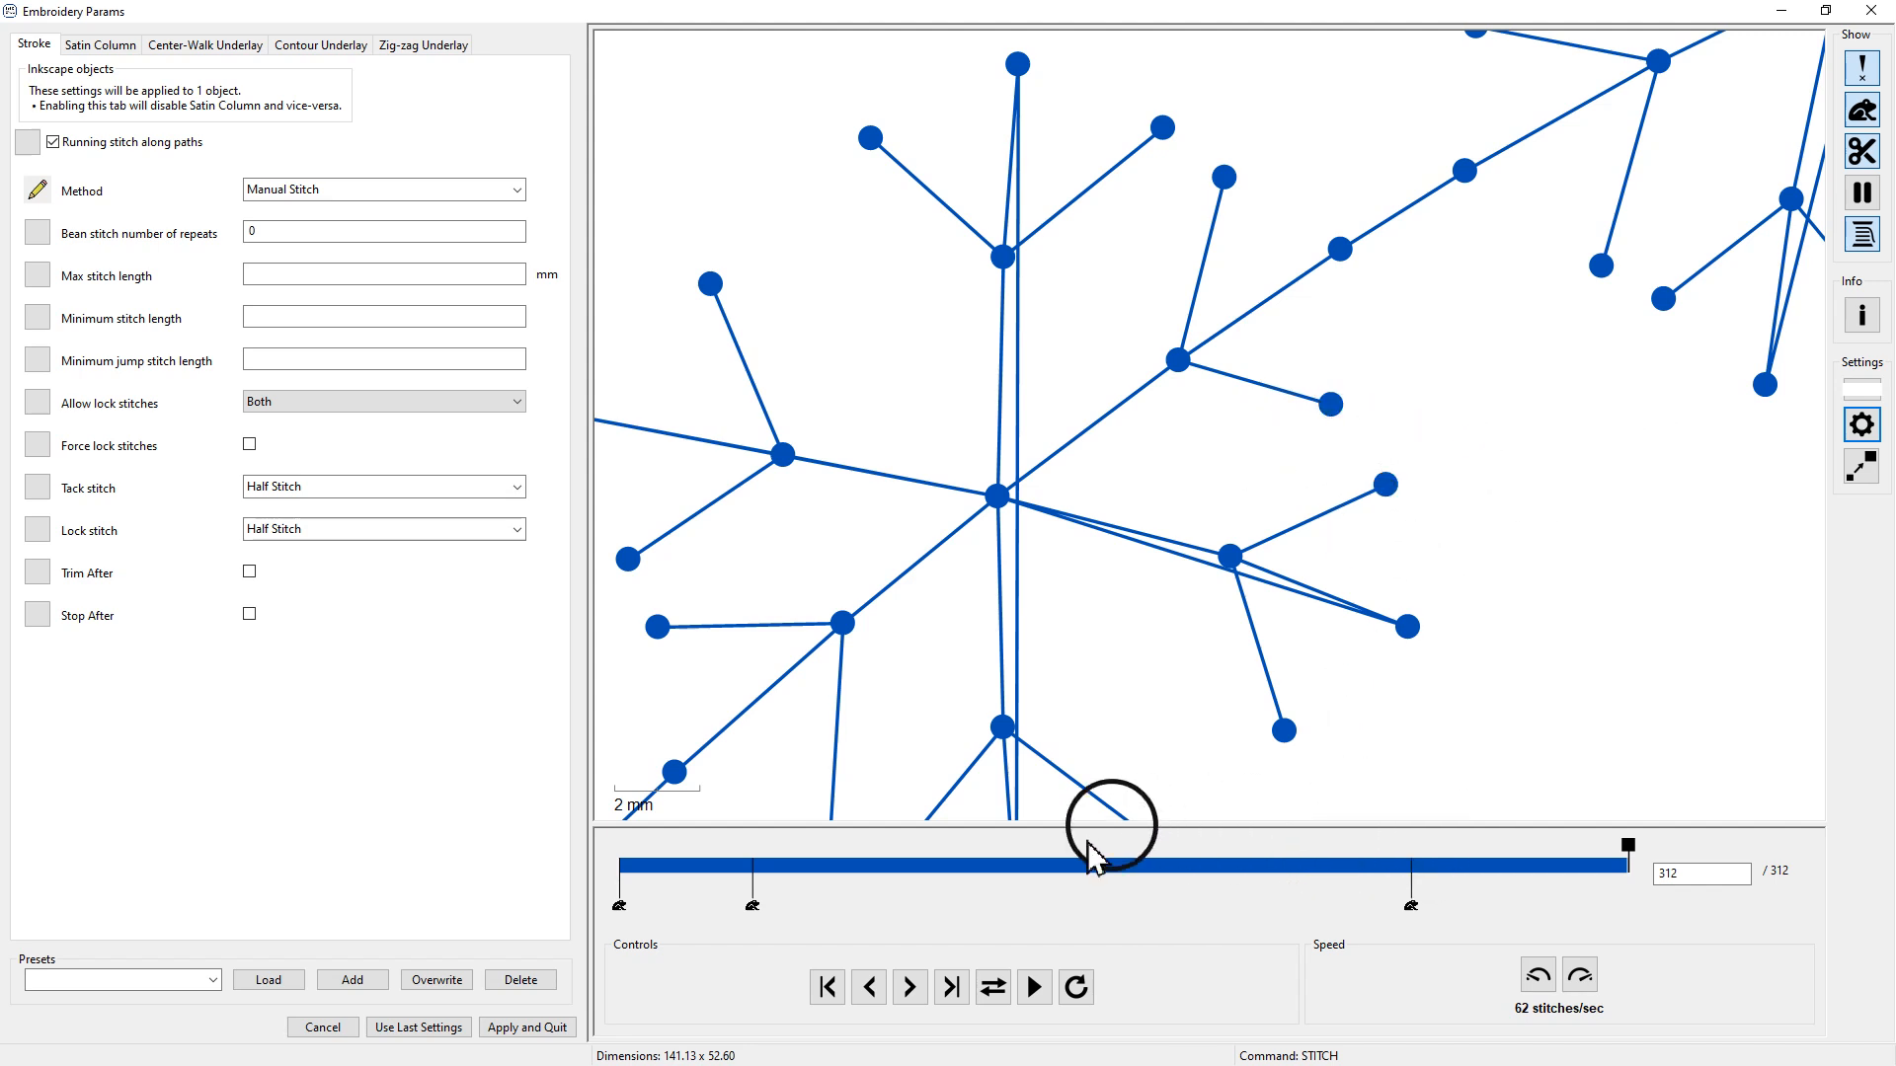
scroll(1304, 523, "down", 3)
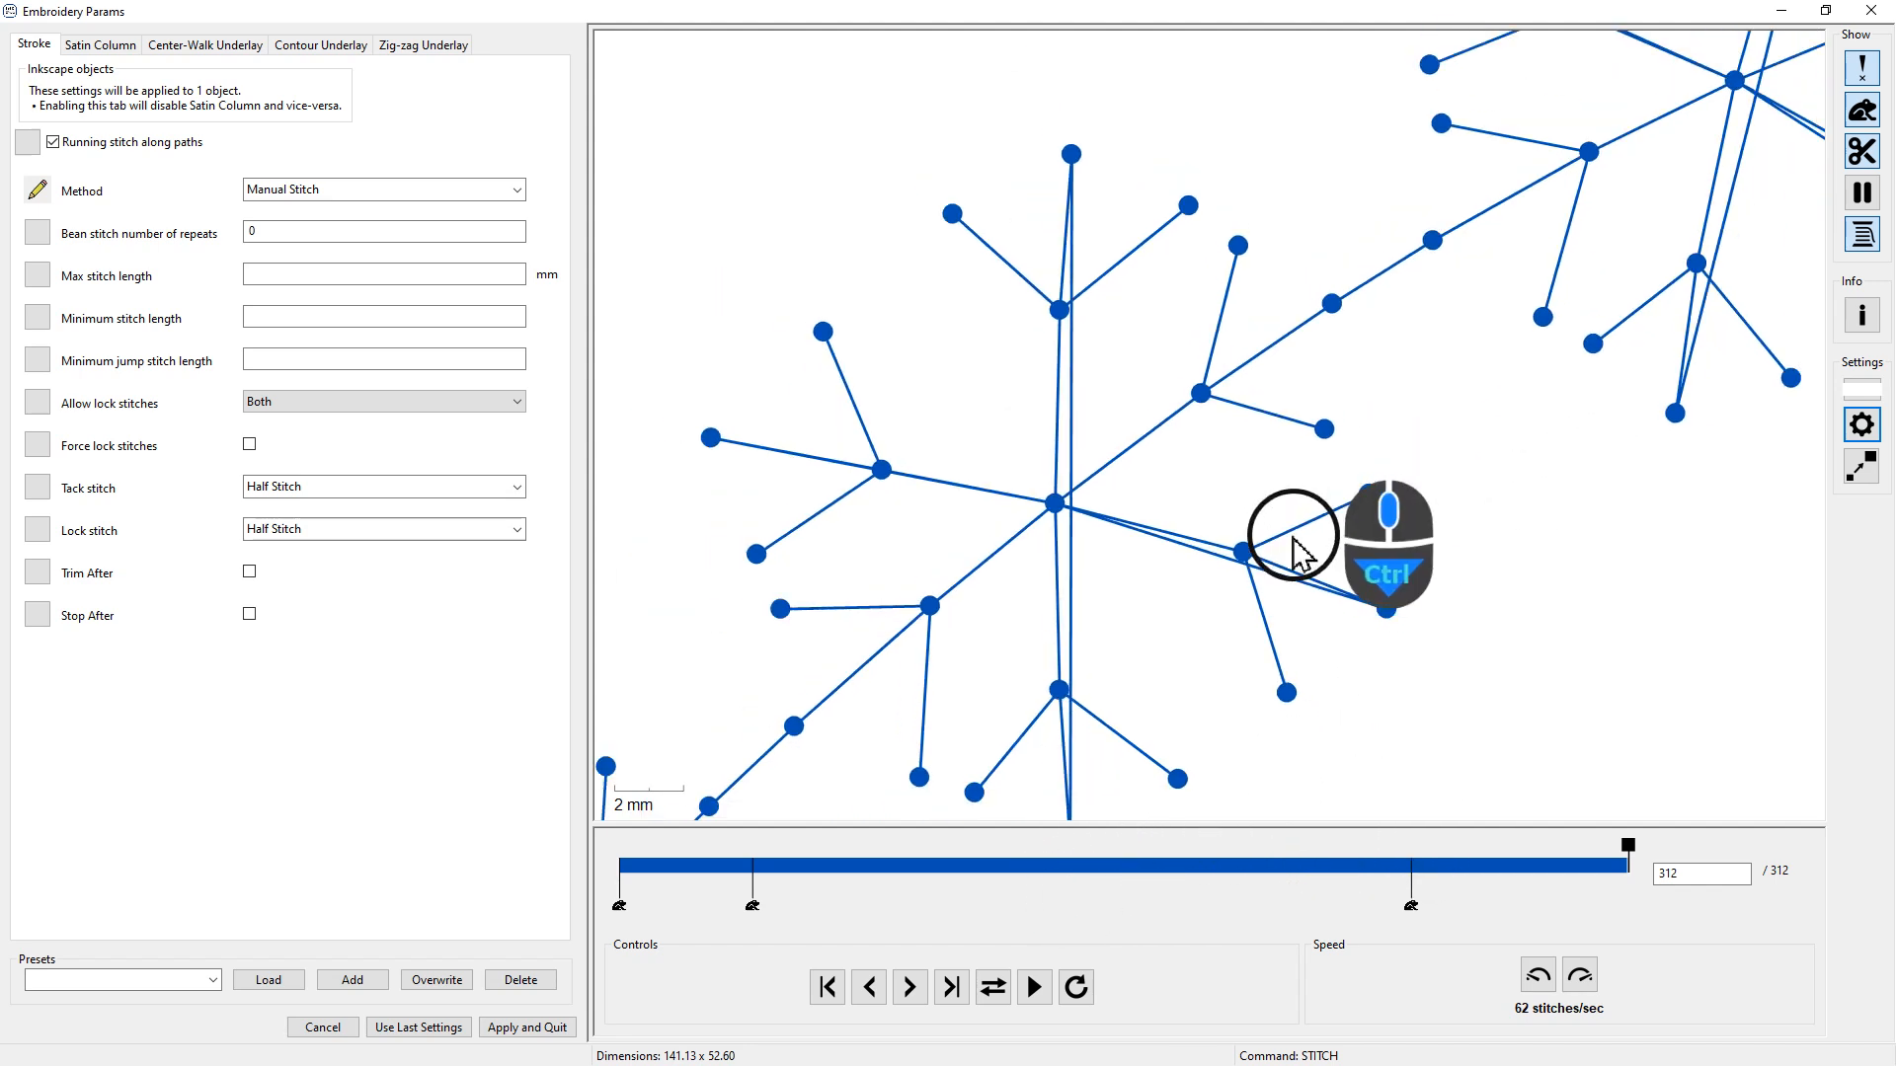
scroll(1698, 148, "up", 4)
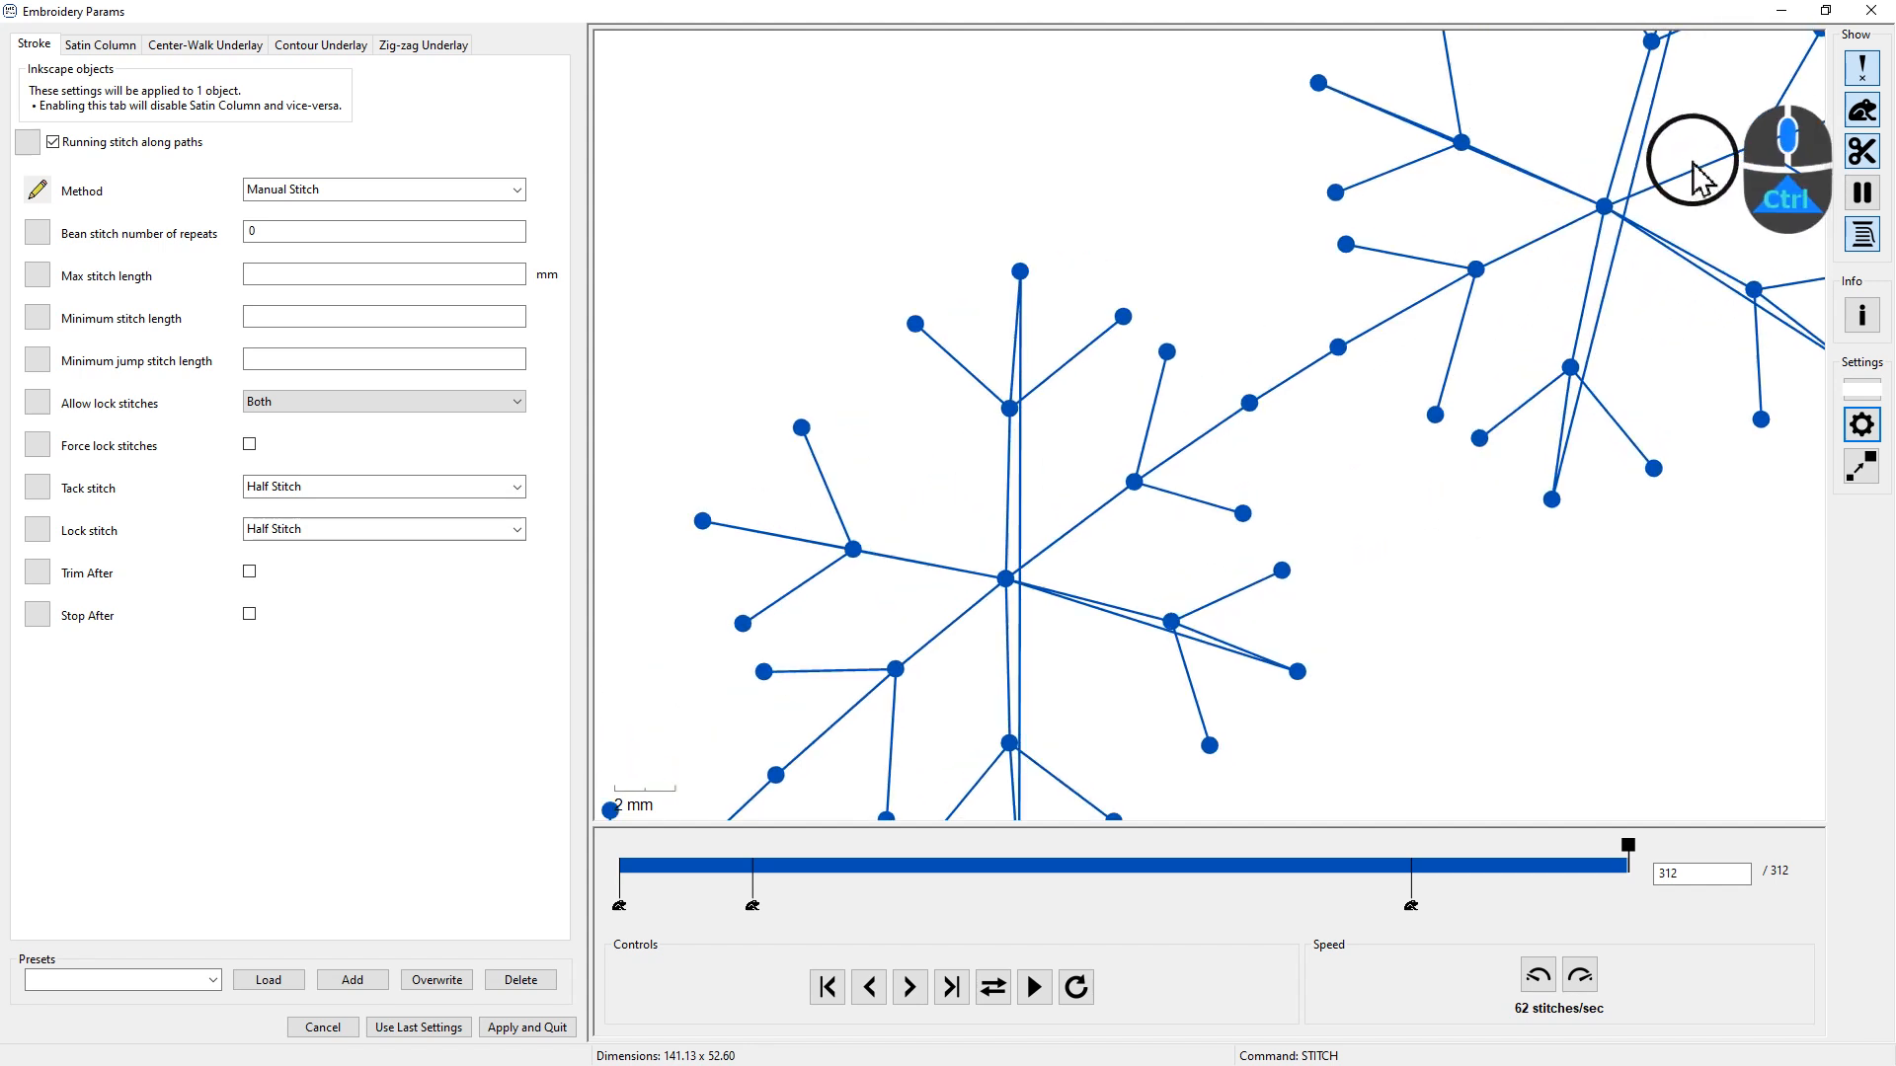
scroll(1690, 198, "up", 3)
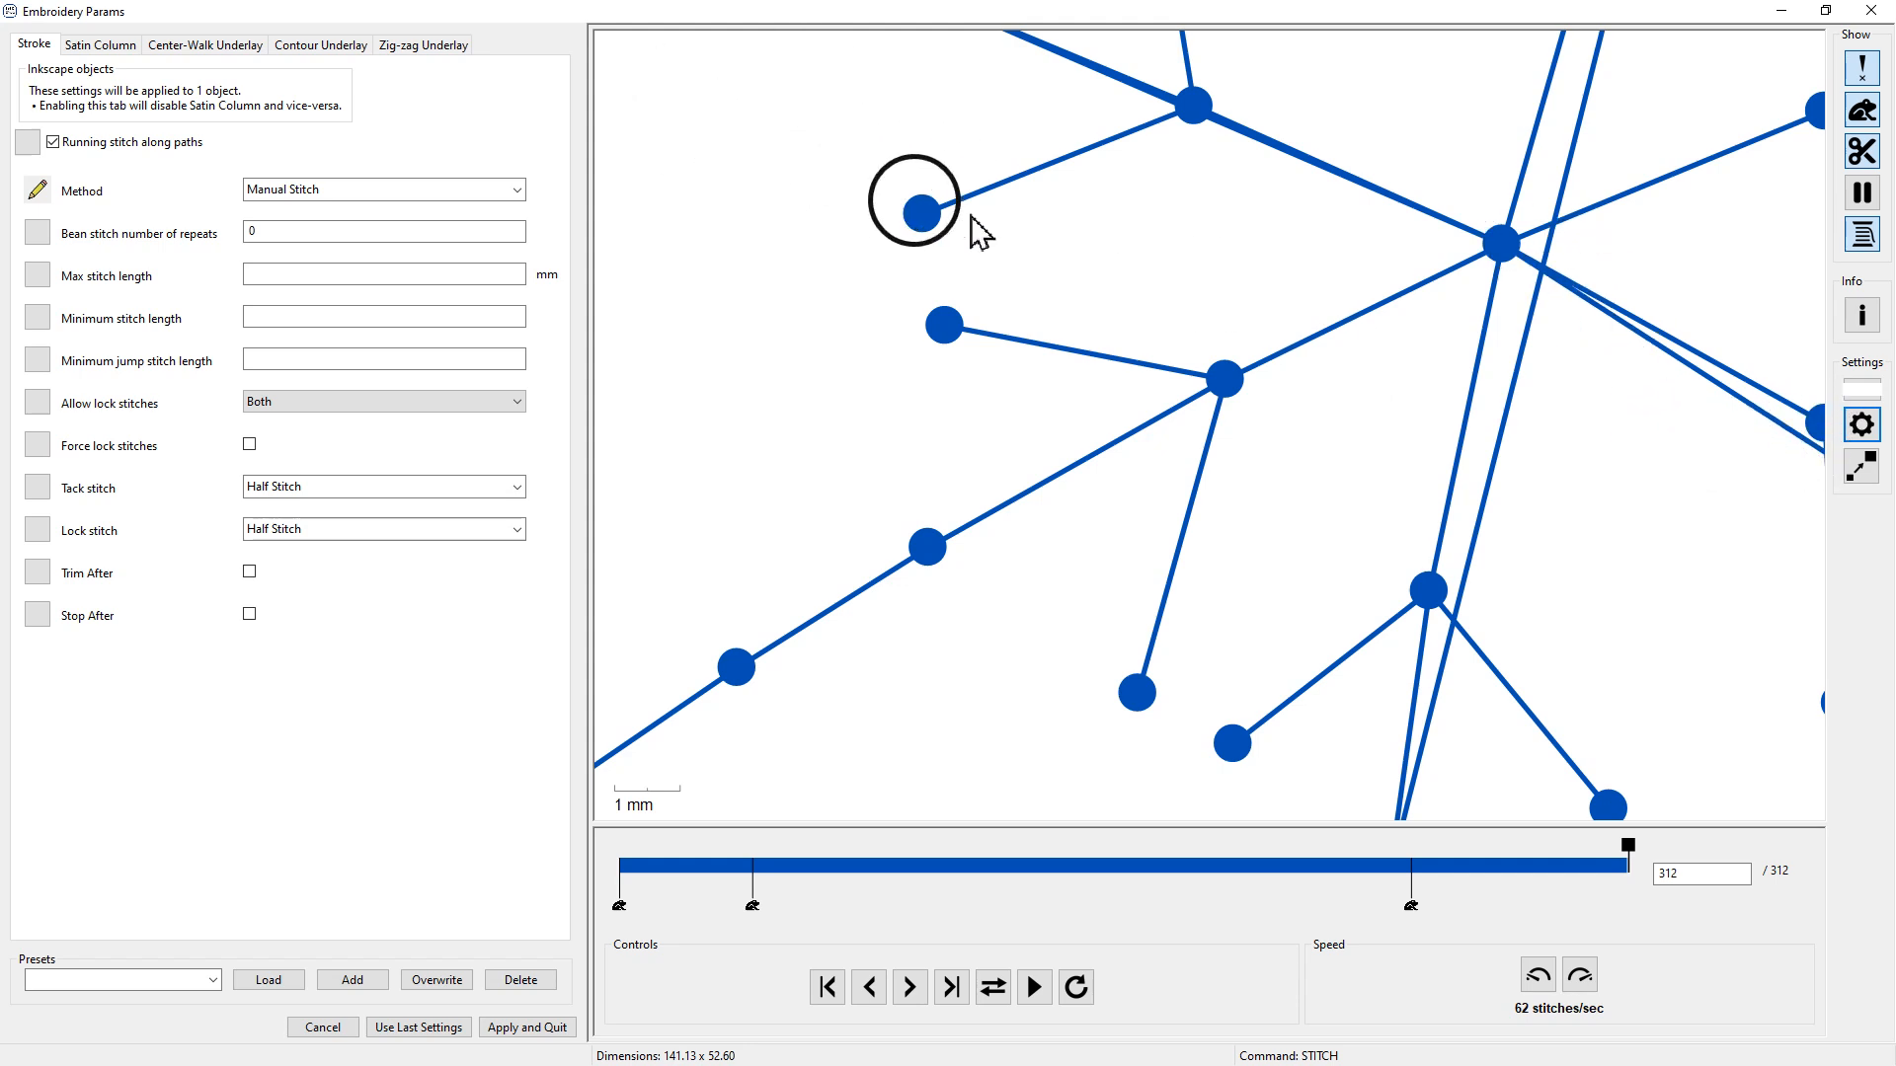
scroll(1104, 246, "down", 4, "ctrl")
scroll(1104, 250, "down", 4, "ctrl")
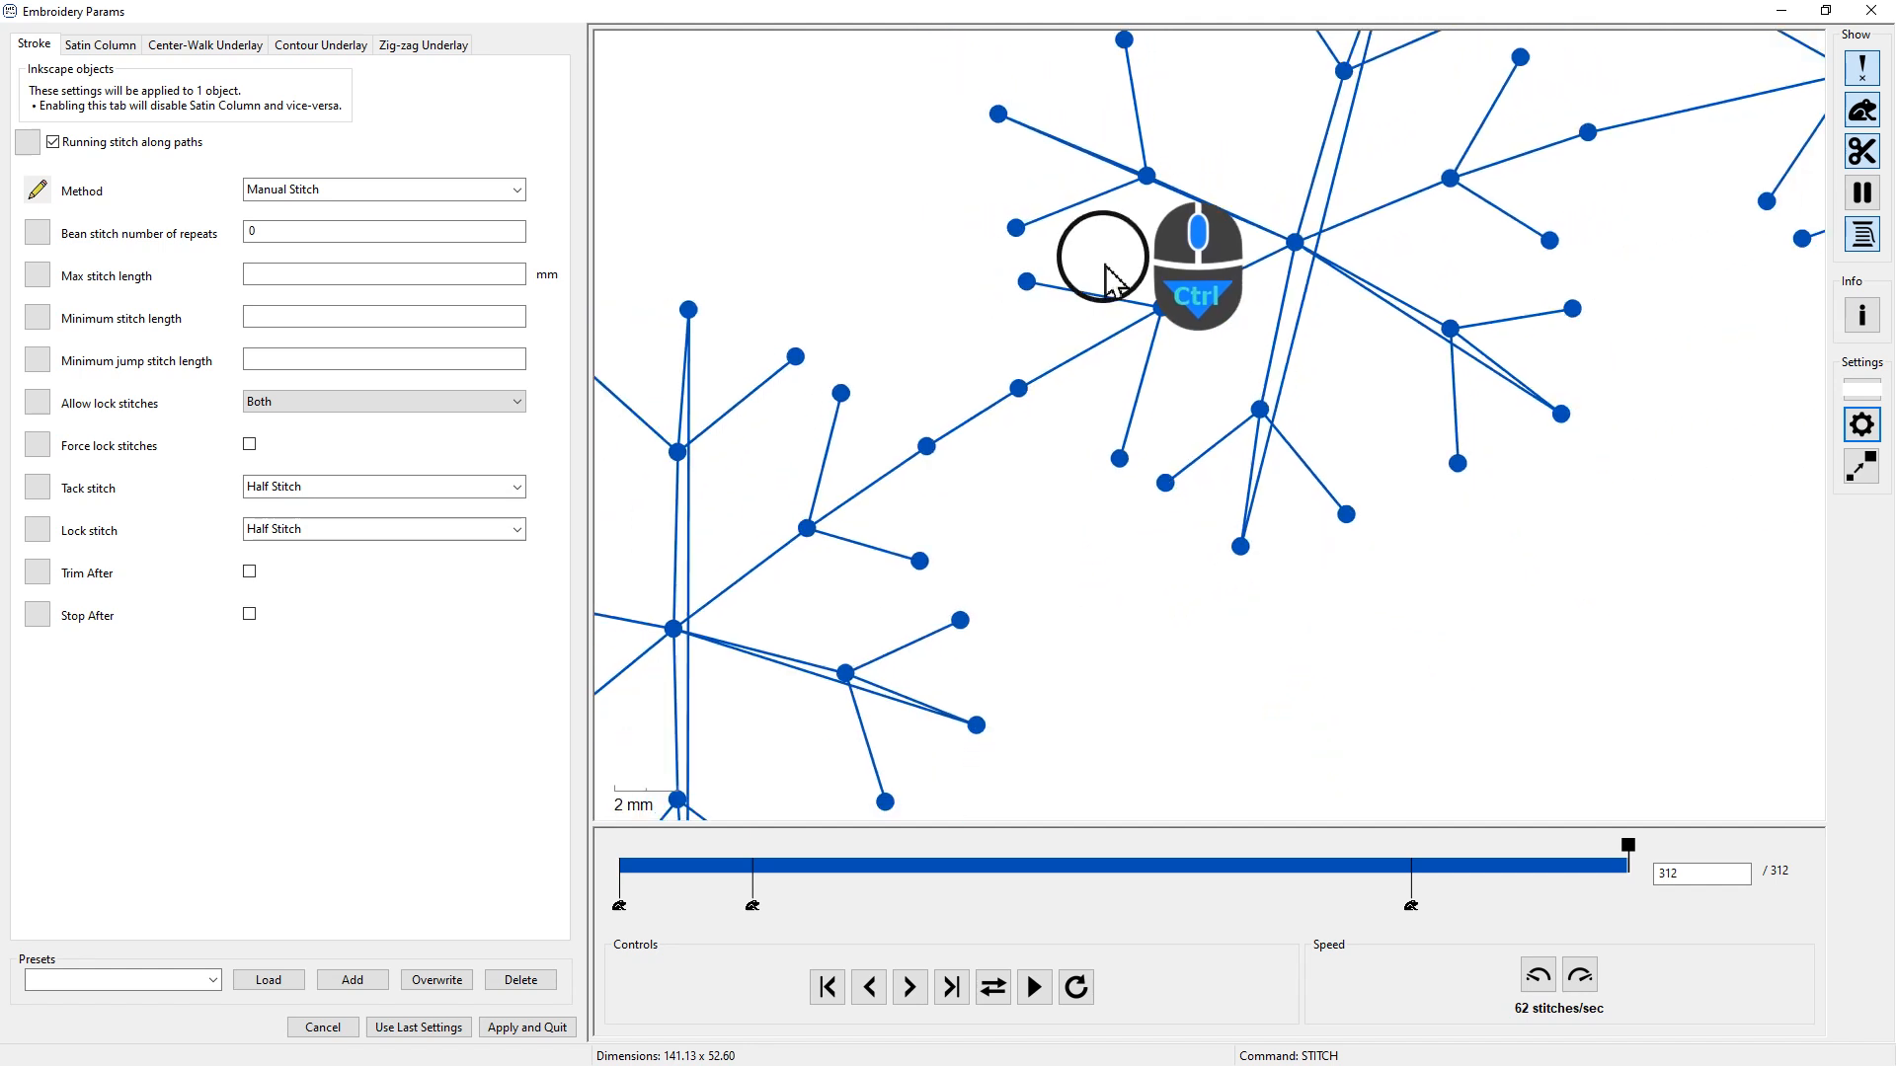
scroll(1106, 277, "down", 4, "ctrl")
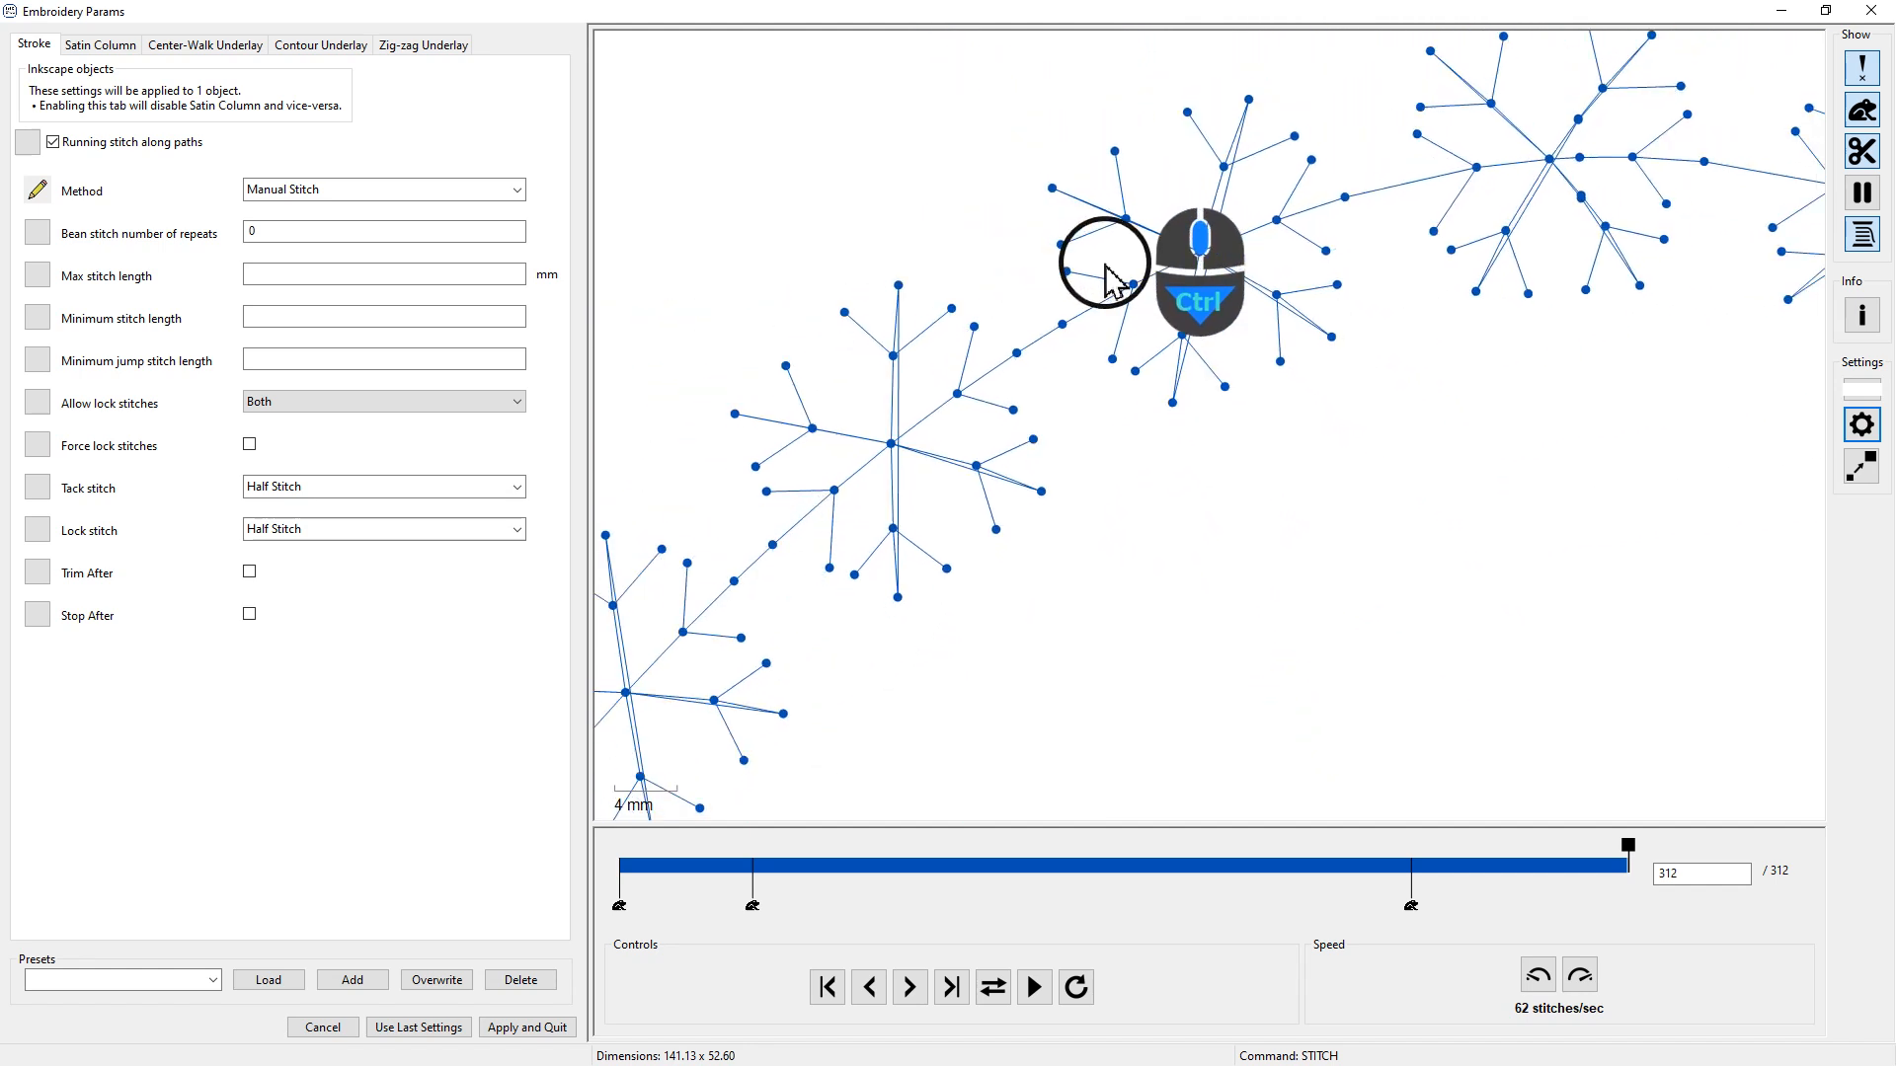
scroll(978, 504, "down", 3, "ctrl")
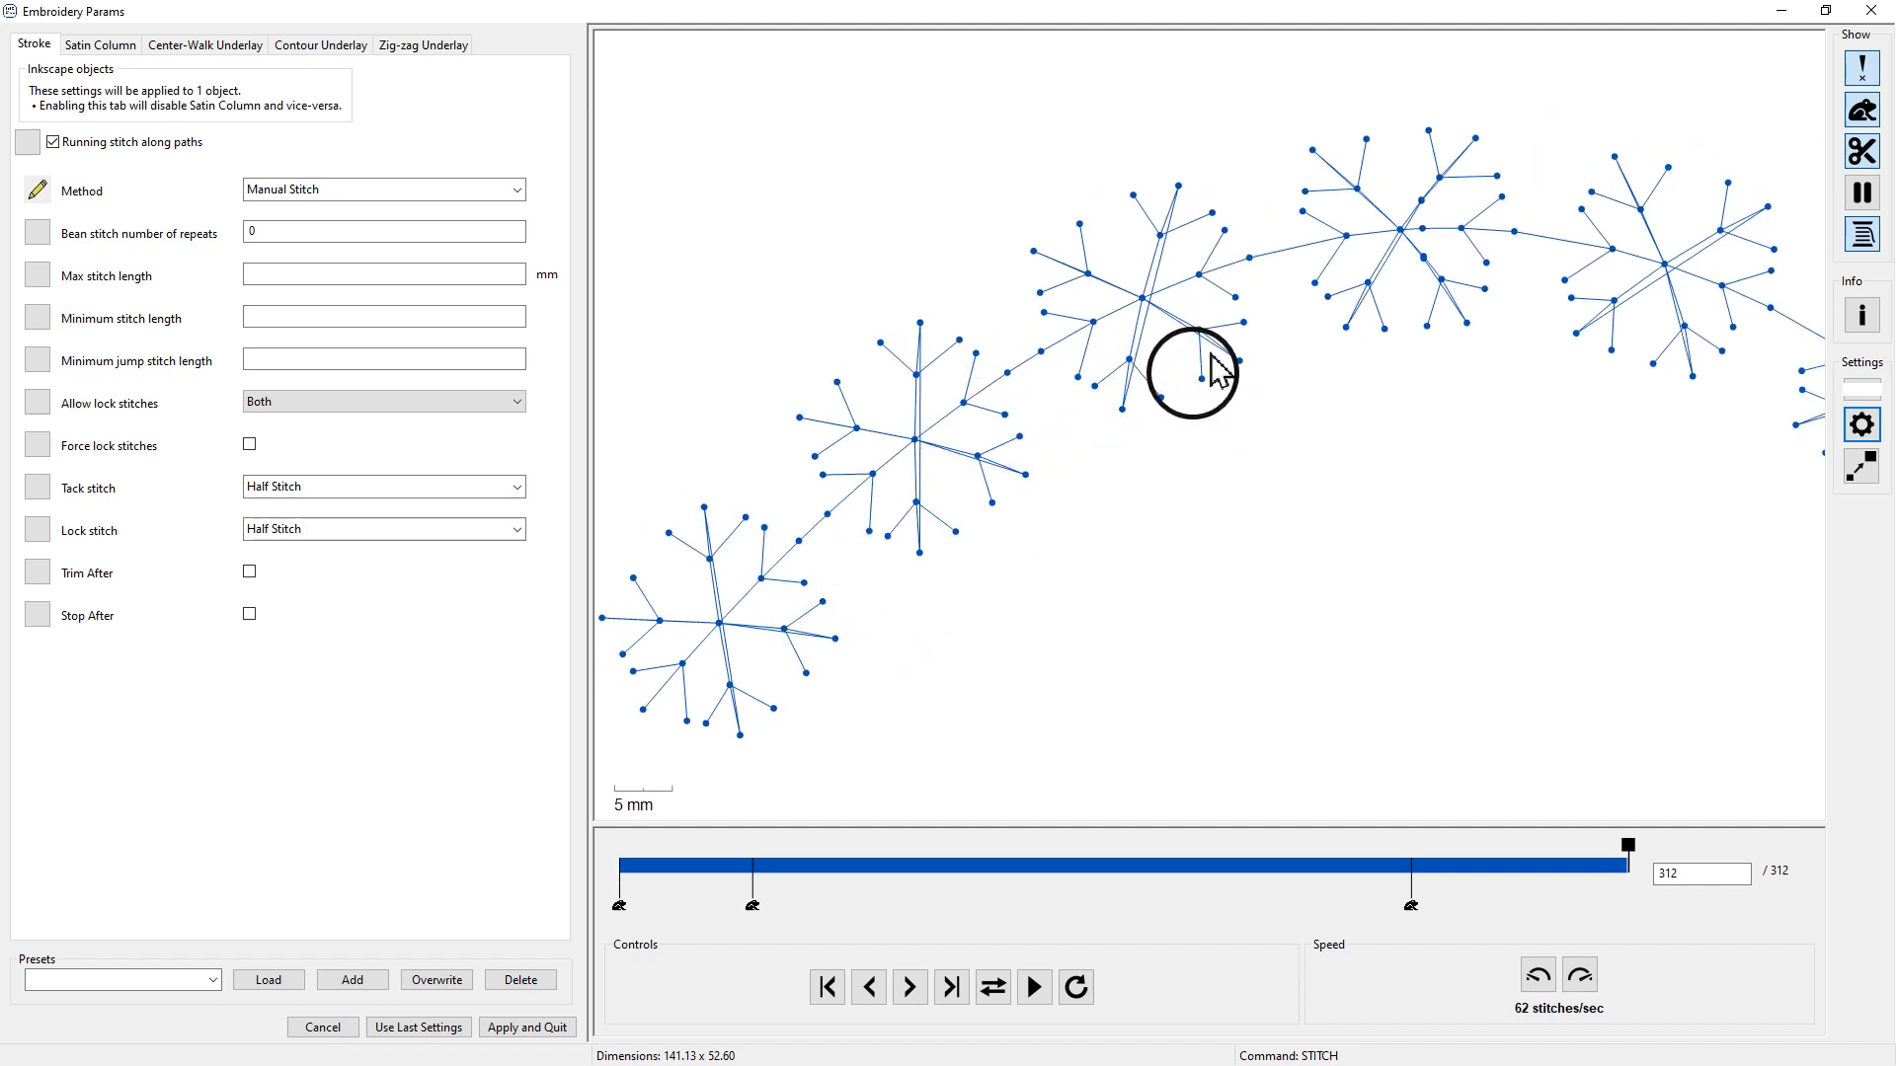
left_click(1872, 12)
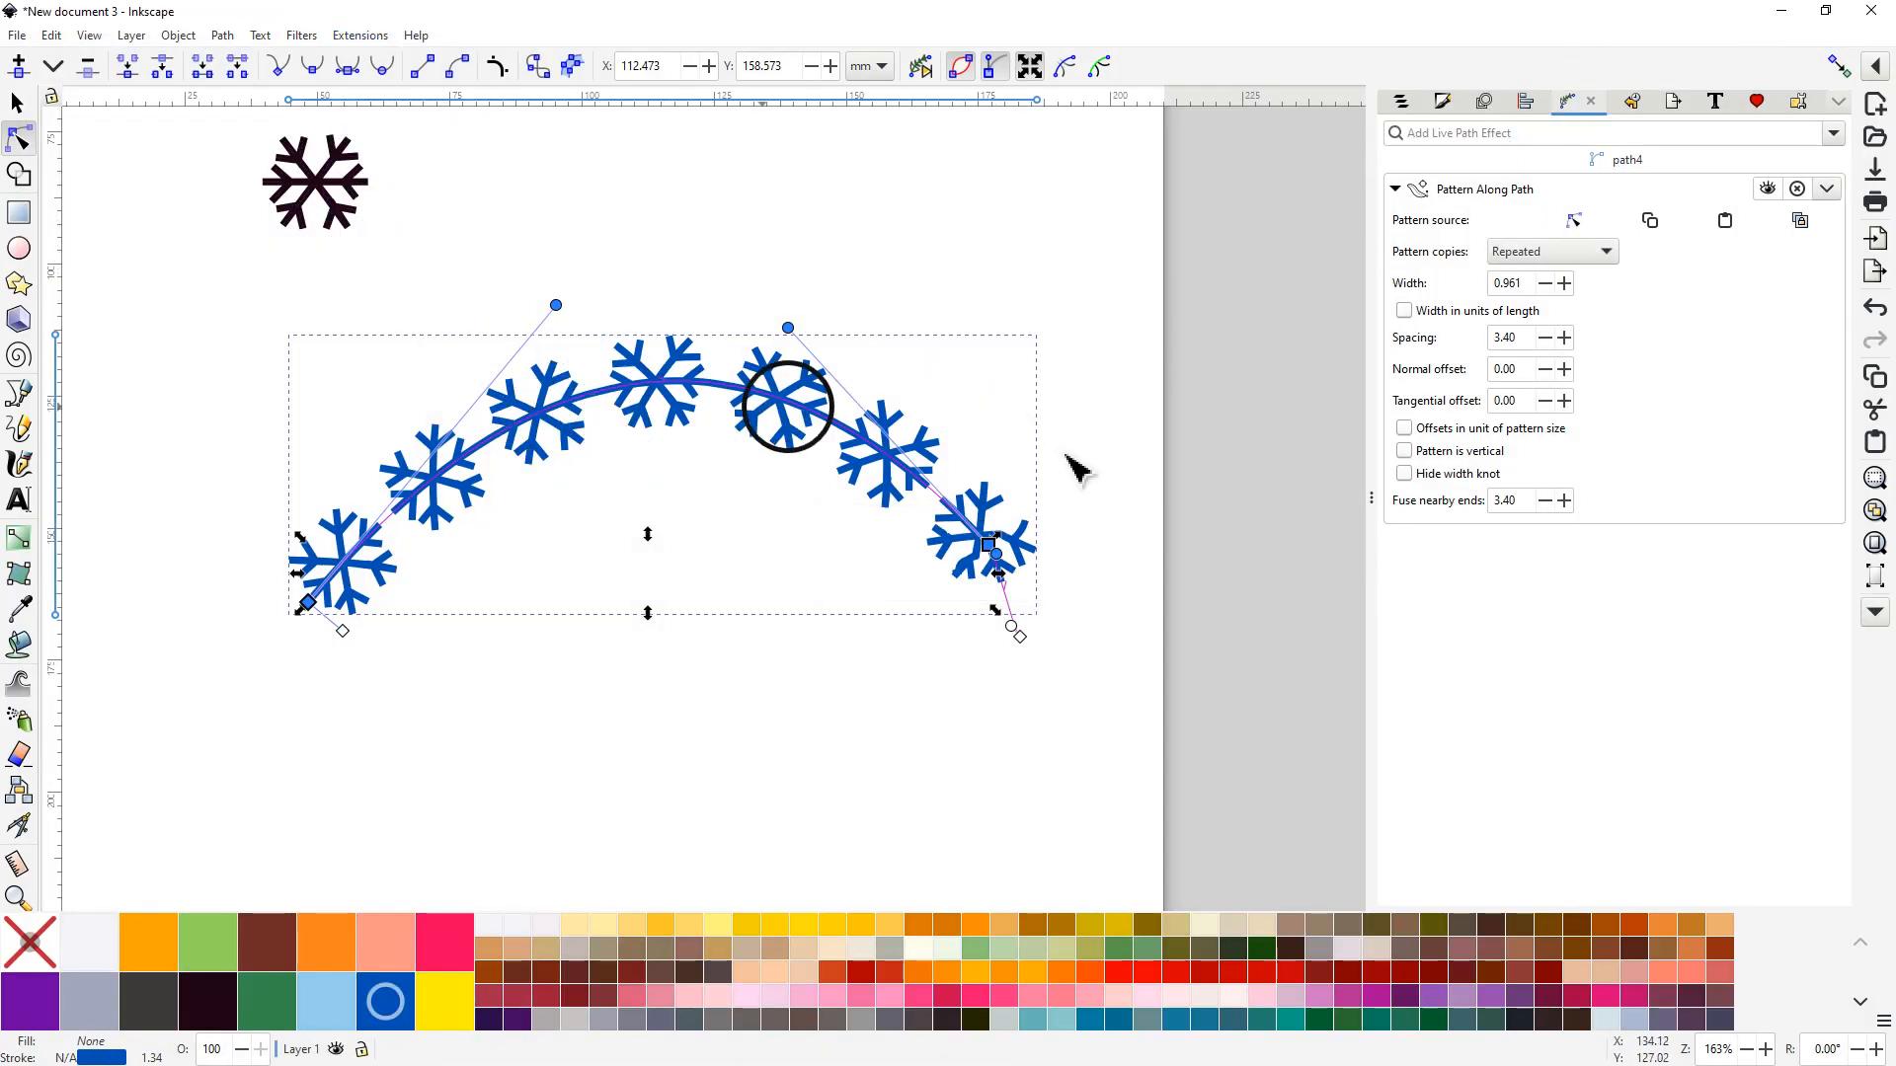
Step: Set the fuse nearby ends value of the arch's Pattern Along Path effect to 0
left_click_drag(1536, 499, 1438, 498)
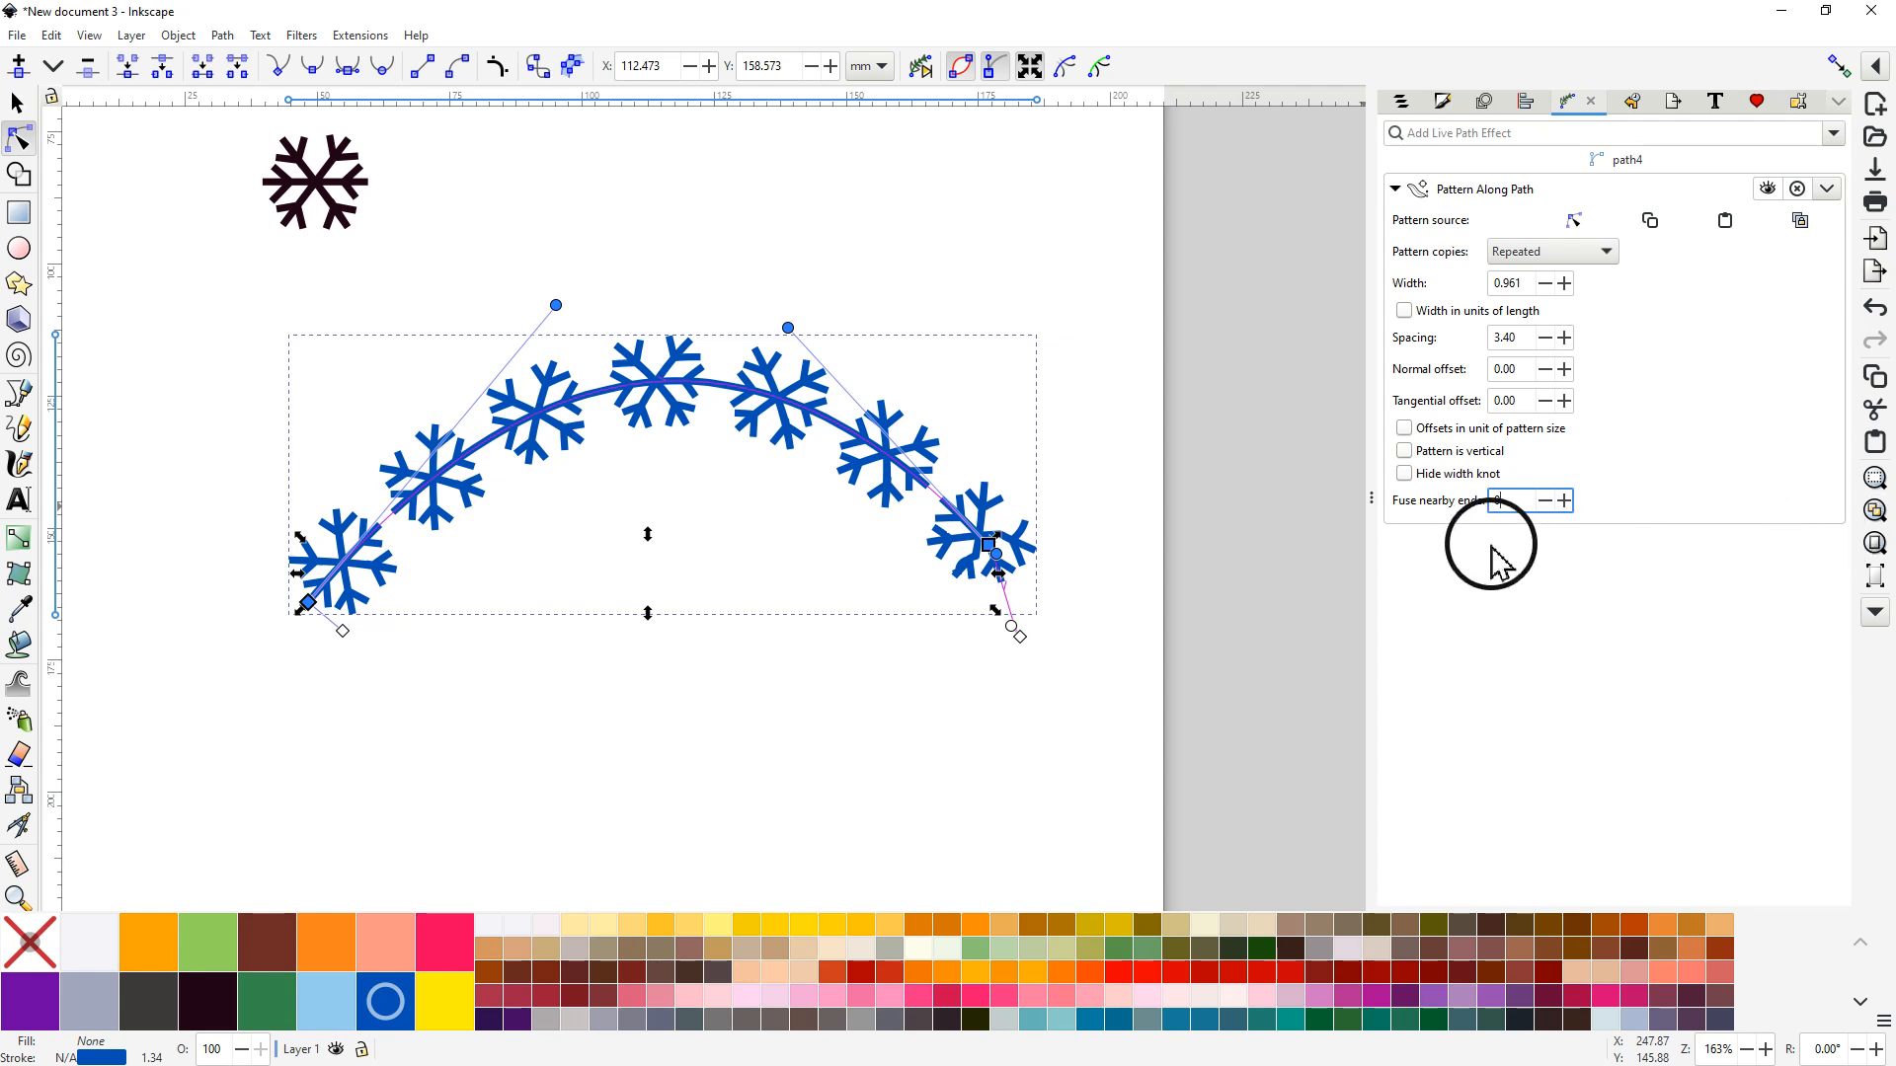
key("Return")
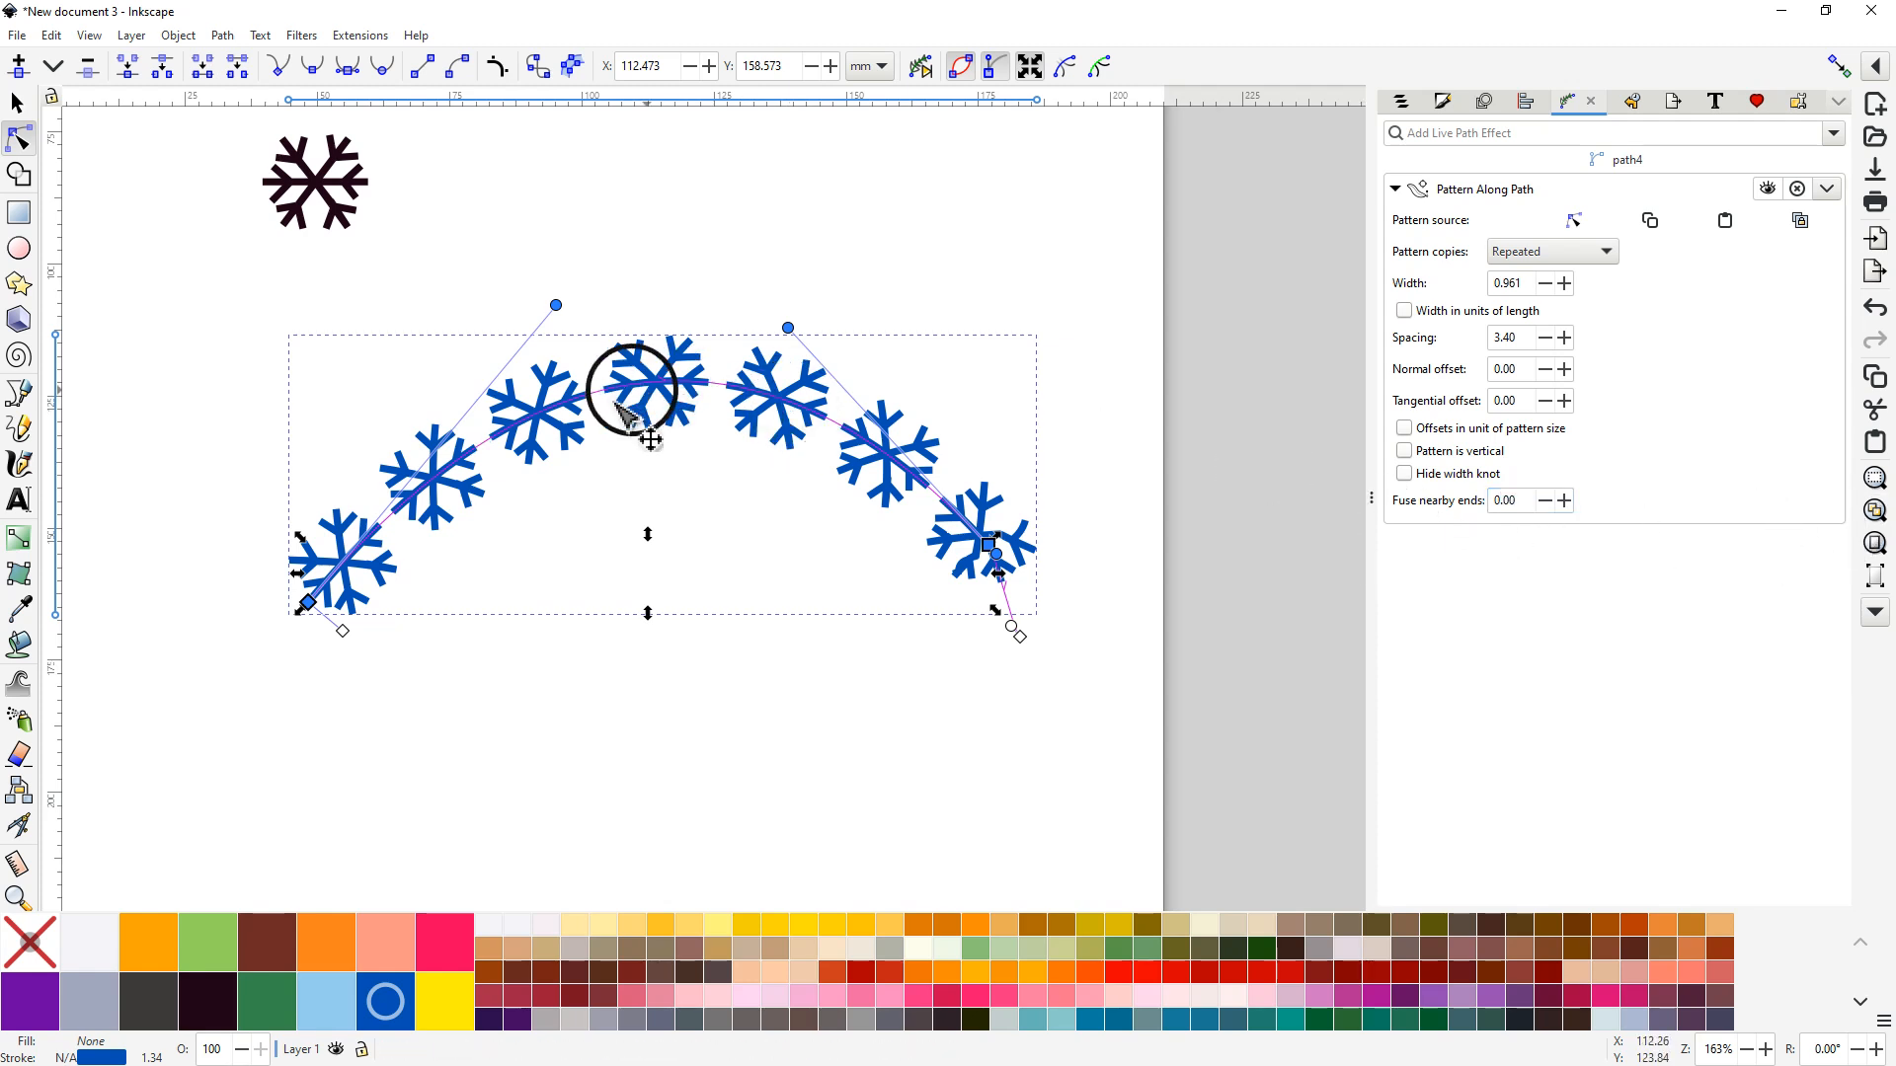
scroll(607, 413, "up", 4, "ctrl")
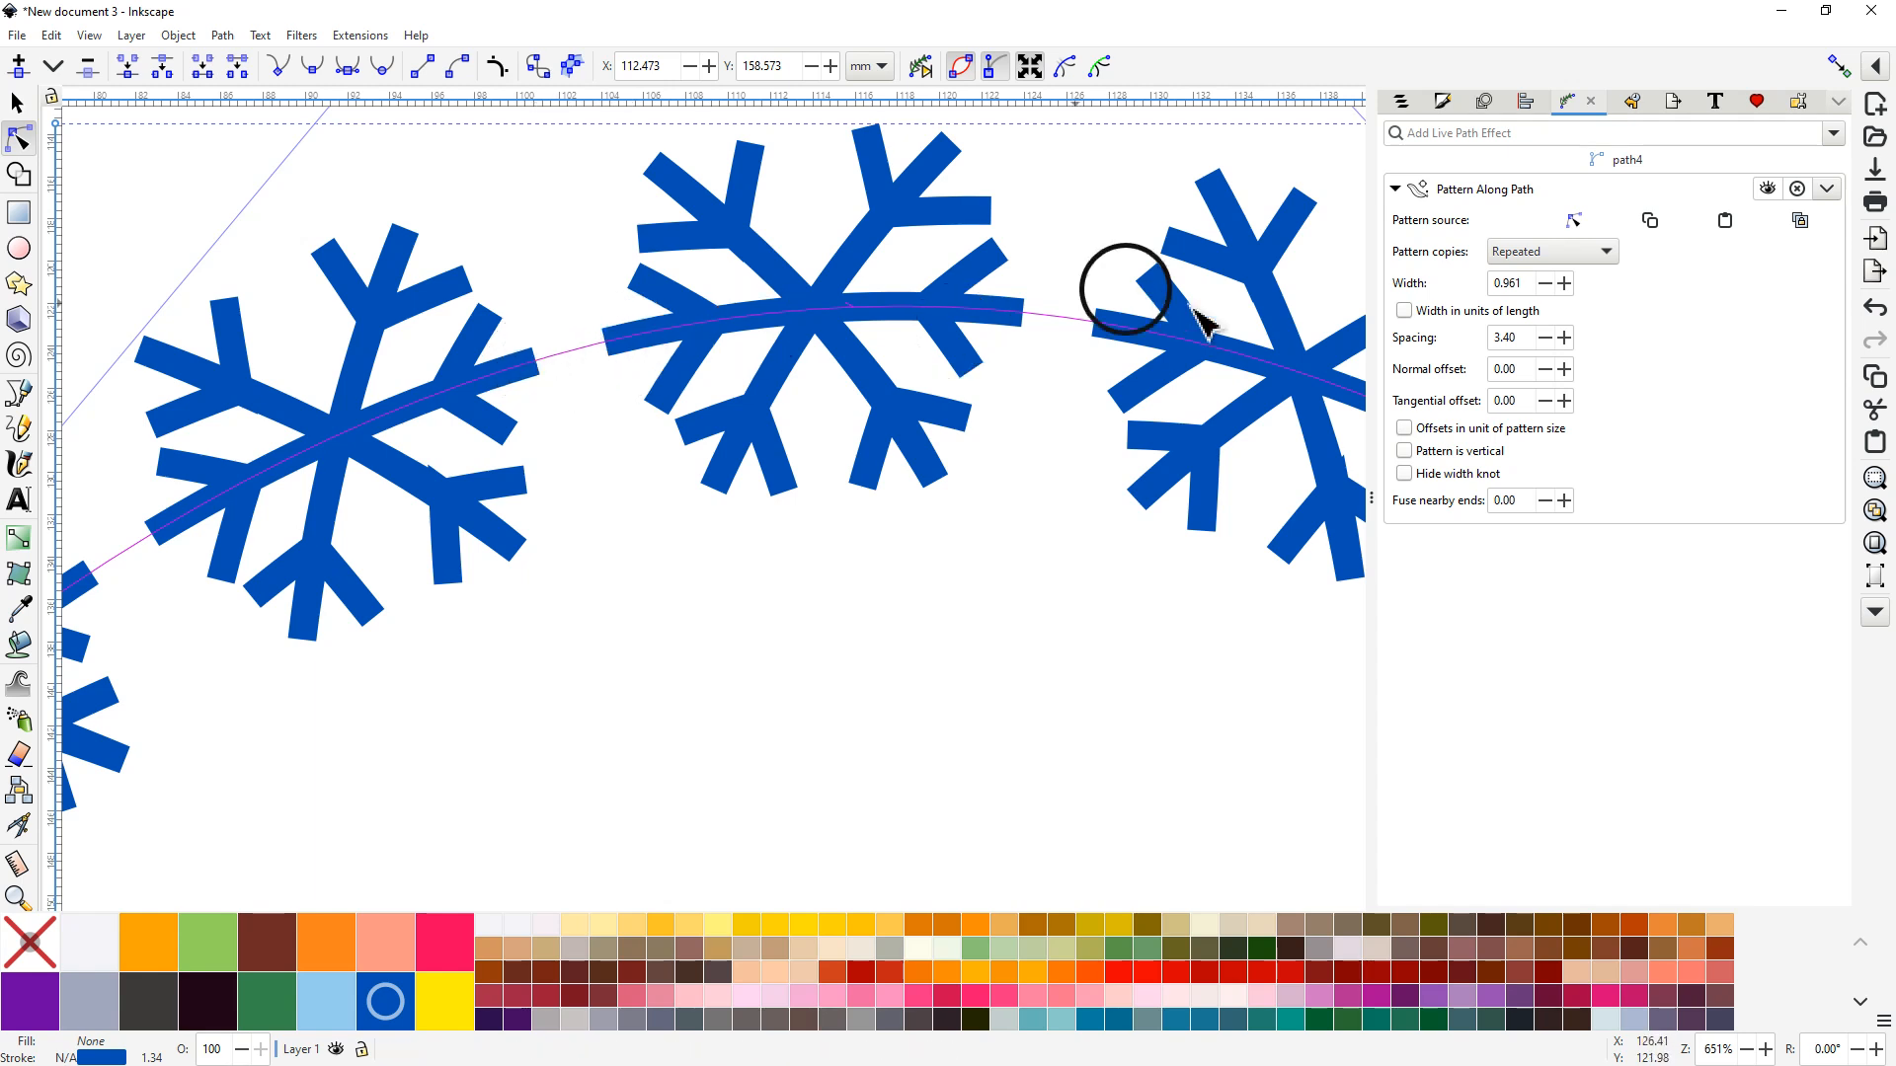
Step: Reduce the pattern spacing to 0.00 so the neighbouring snowflakes on the arch join end to end
left_click(1545, 339)
left_click(1546, 339)
left_click(1545, 338)
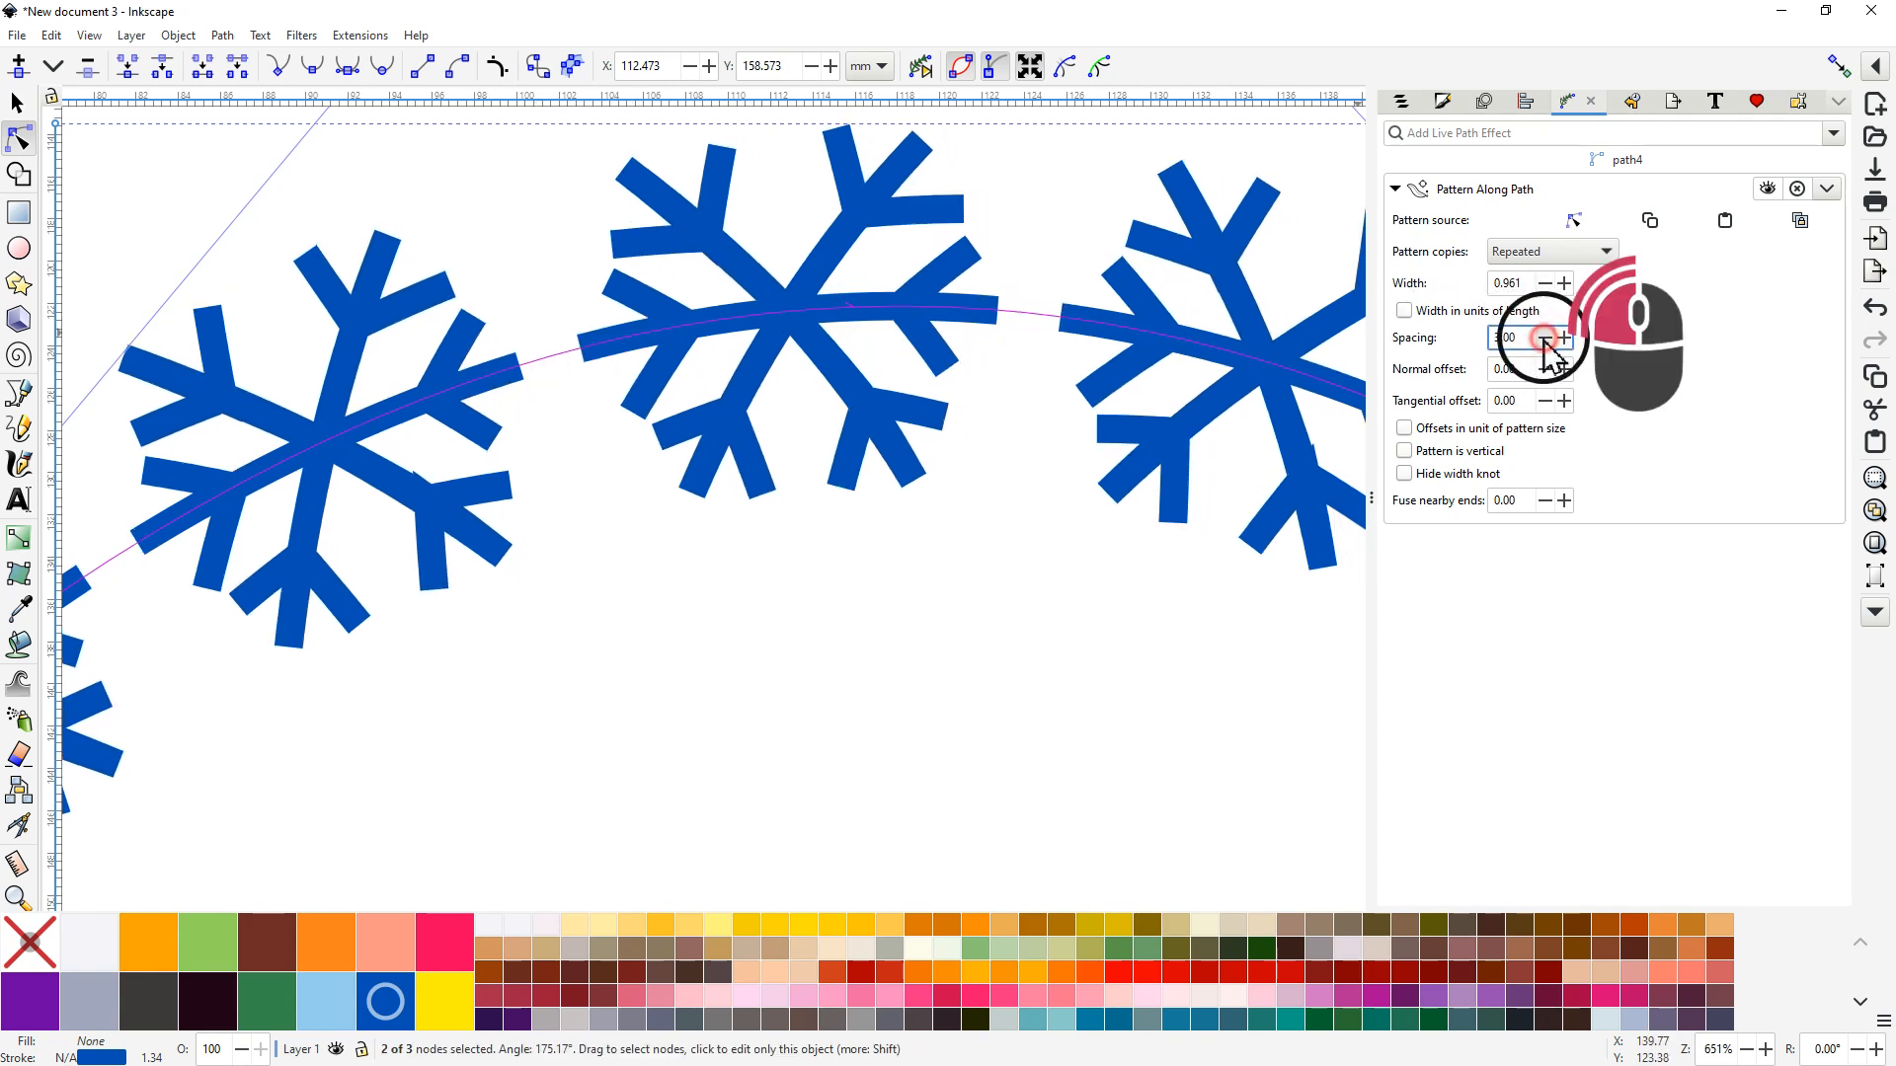
left_click(1545, 339)
left_click(1546, 339)
left_click(1545, 338)
left_click(1546, 339)
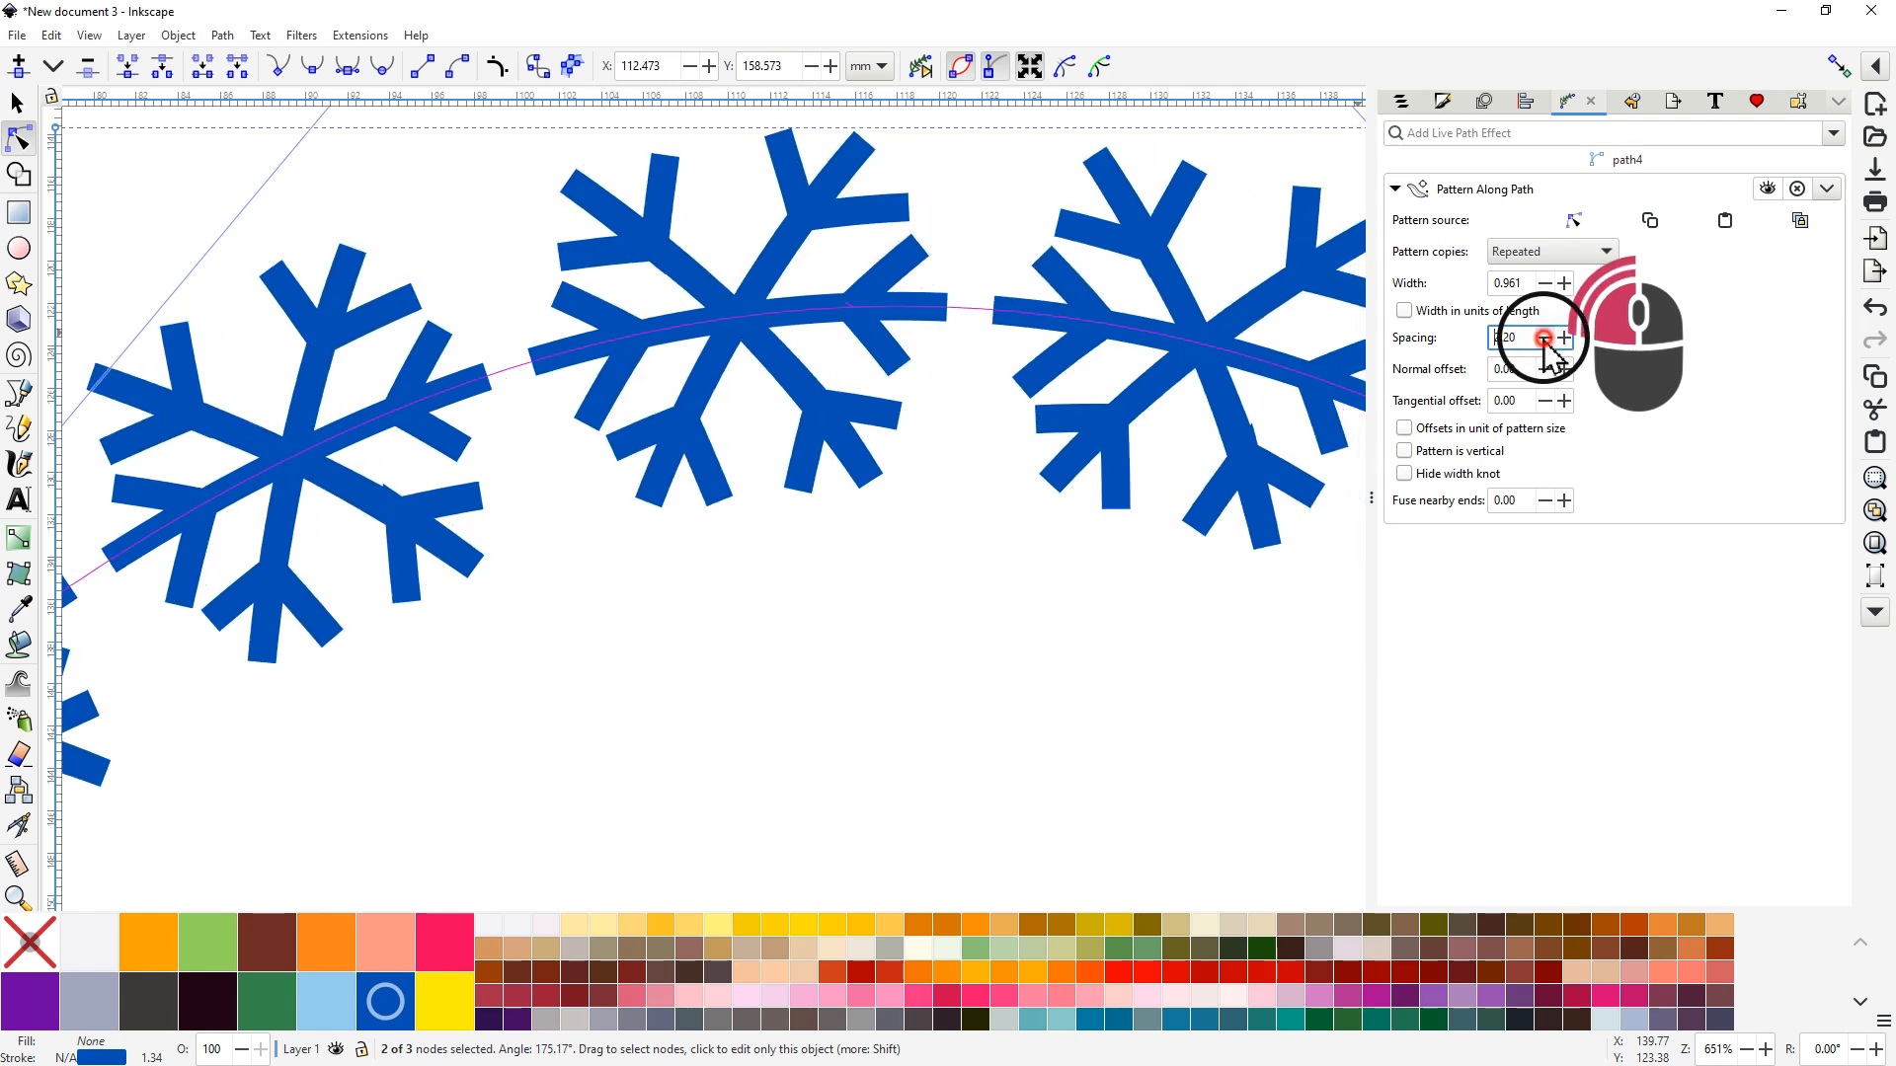
left_click(1545, 338)
left_click(1545, 338)
left_click(1545, 339)
left_click(1545, 338)
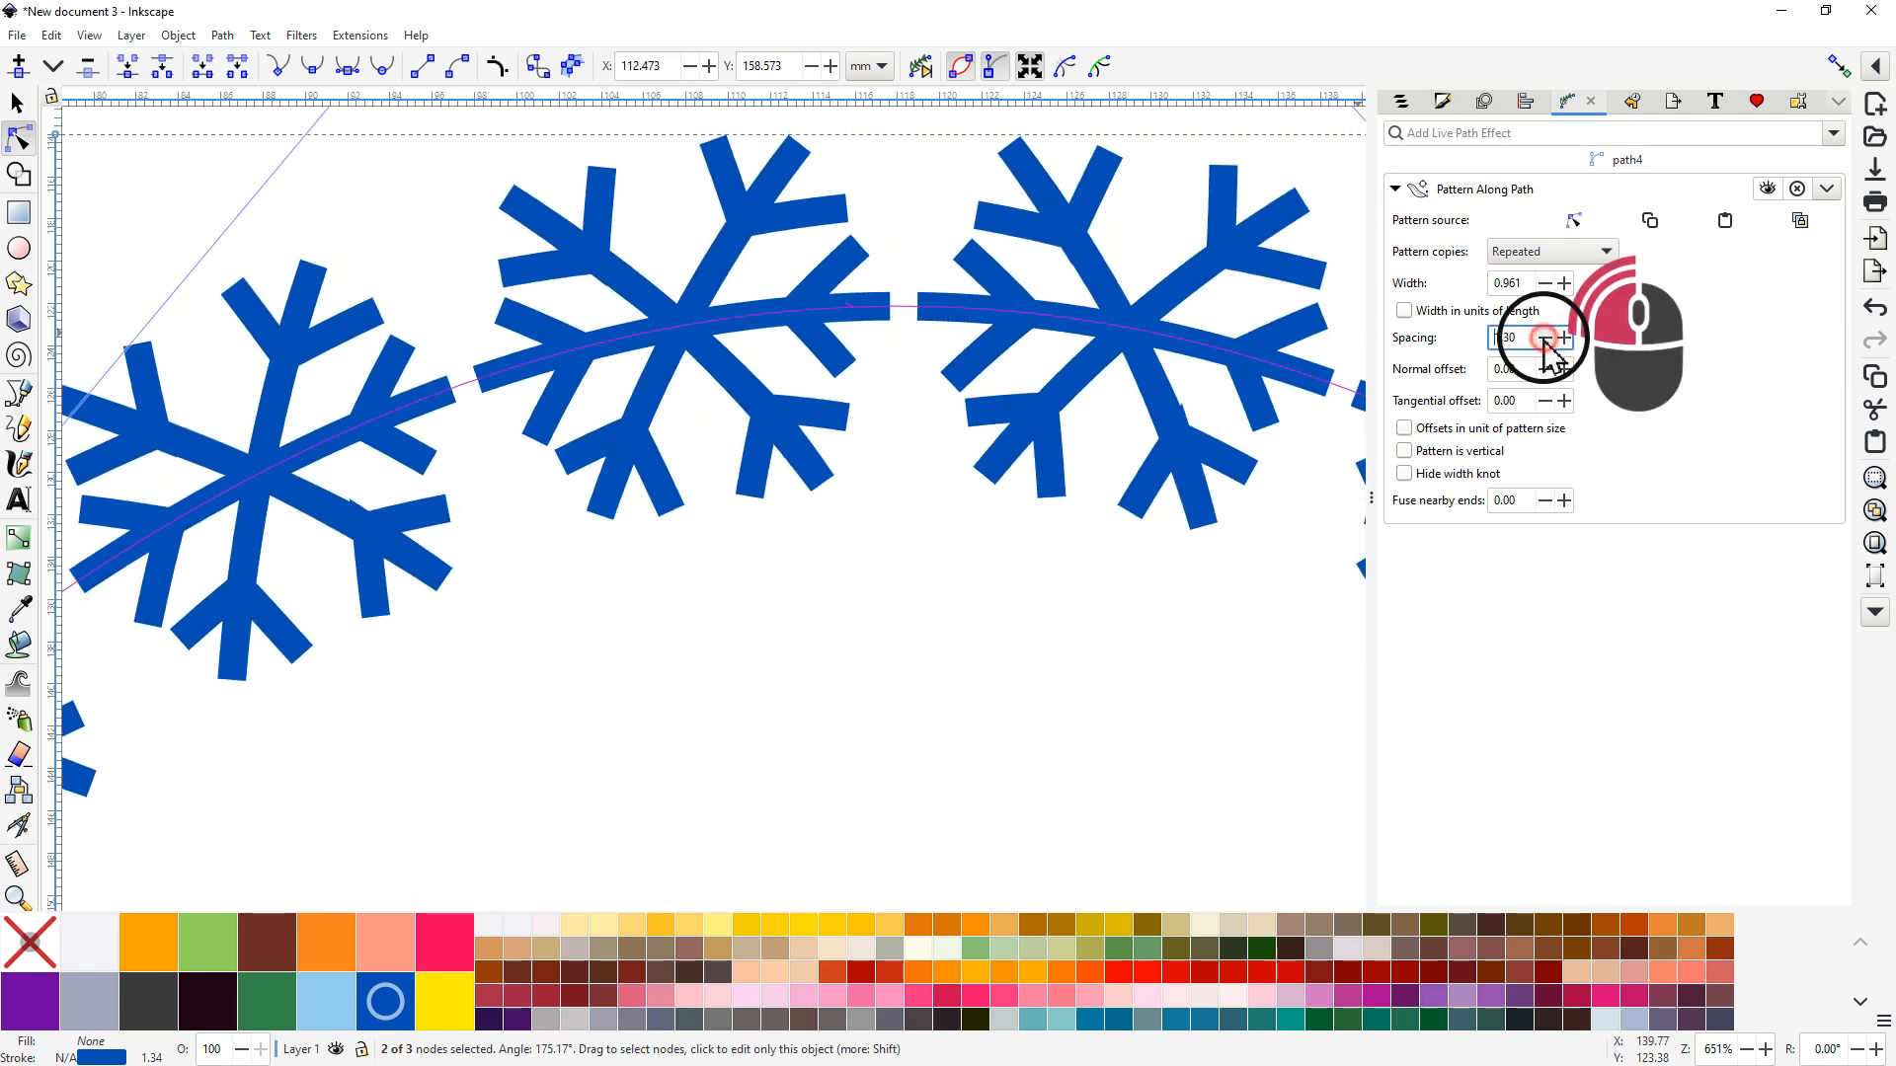
left_click(1545, 338)
left_click(1546, 339)
left_click(1545, 338)
left_click(1545, 339)
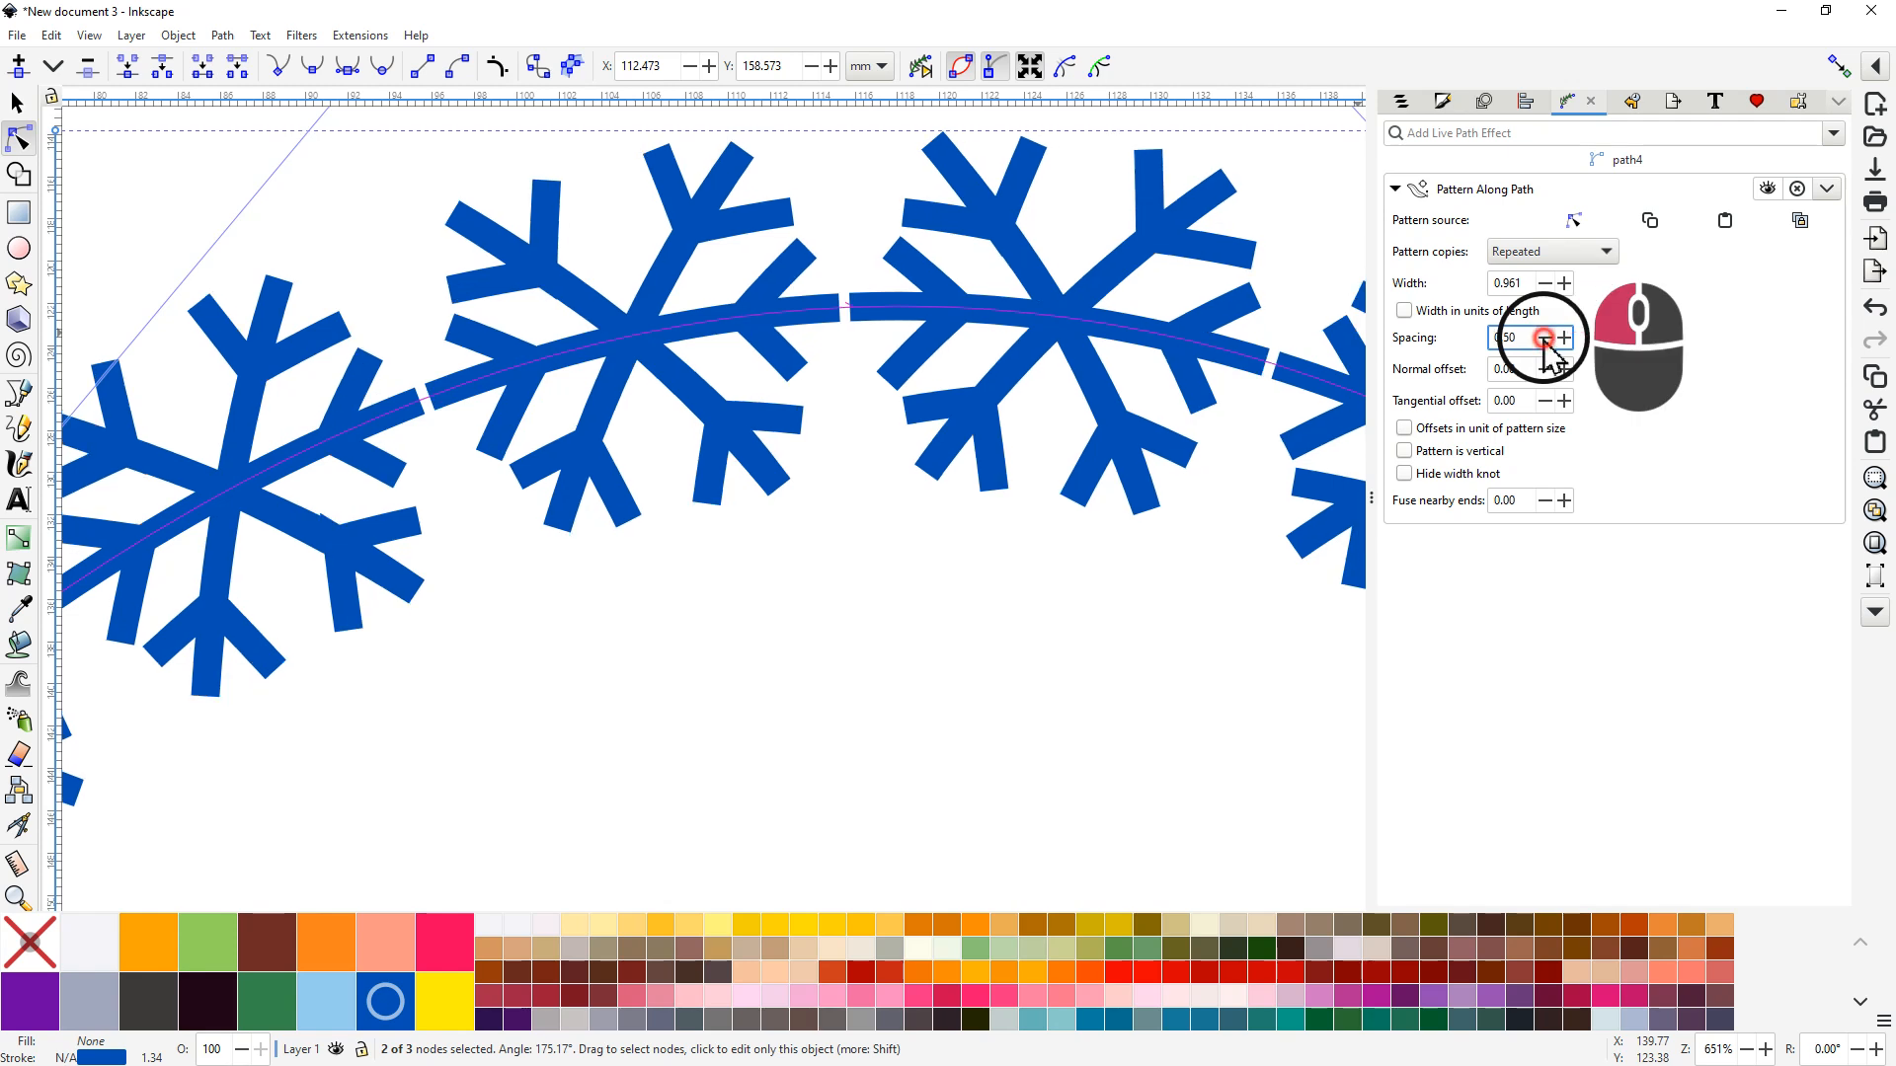
left_click(1545, 339)
left_click(1545, 339)
left_click(1545, 339)
left_click(1545, 339)
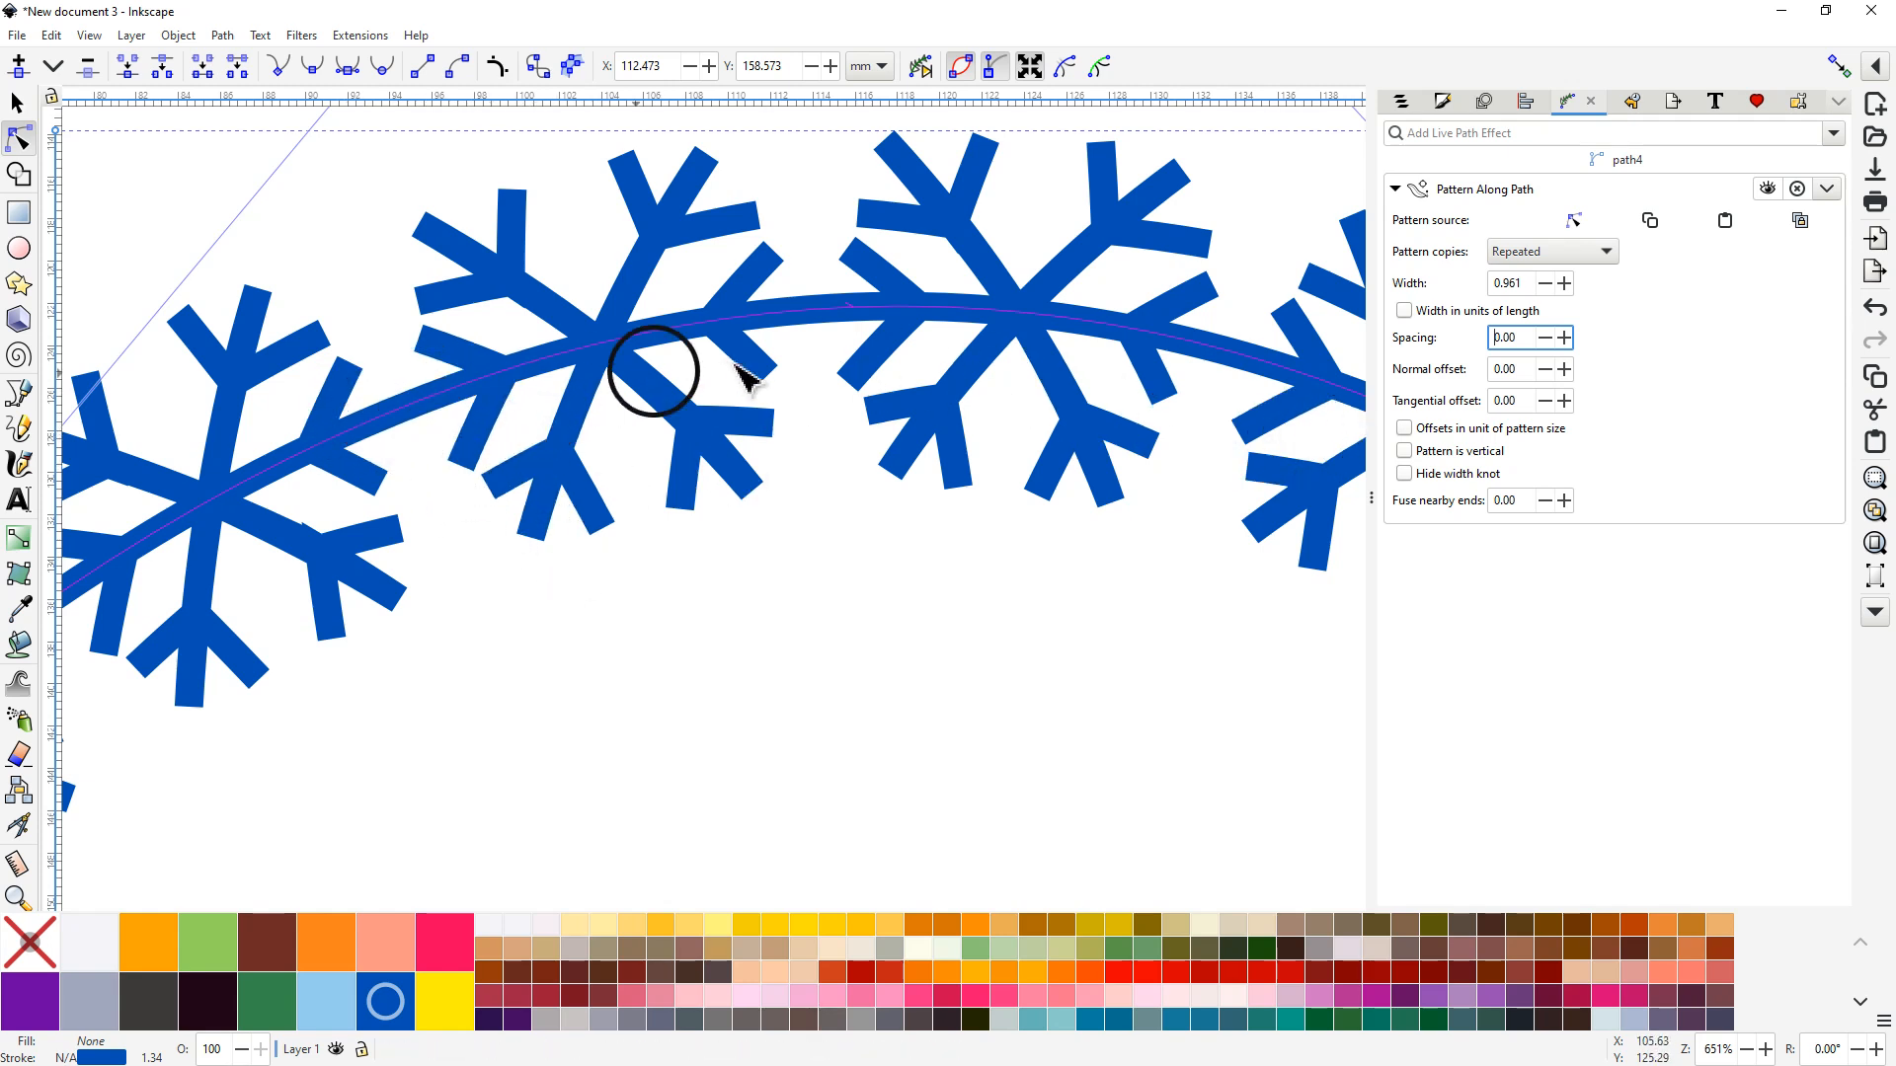
Step: Extend the original snowflake's horizontal line outward at both ends, to about X 34.6 mm and X 67.5 mm, keeping it level
scroll(829, 572, "down", 3)
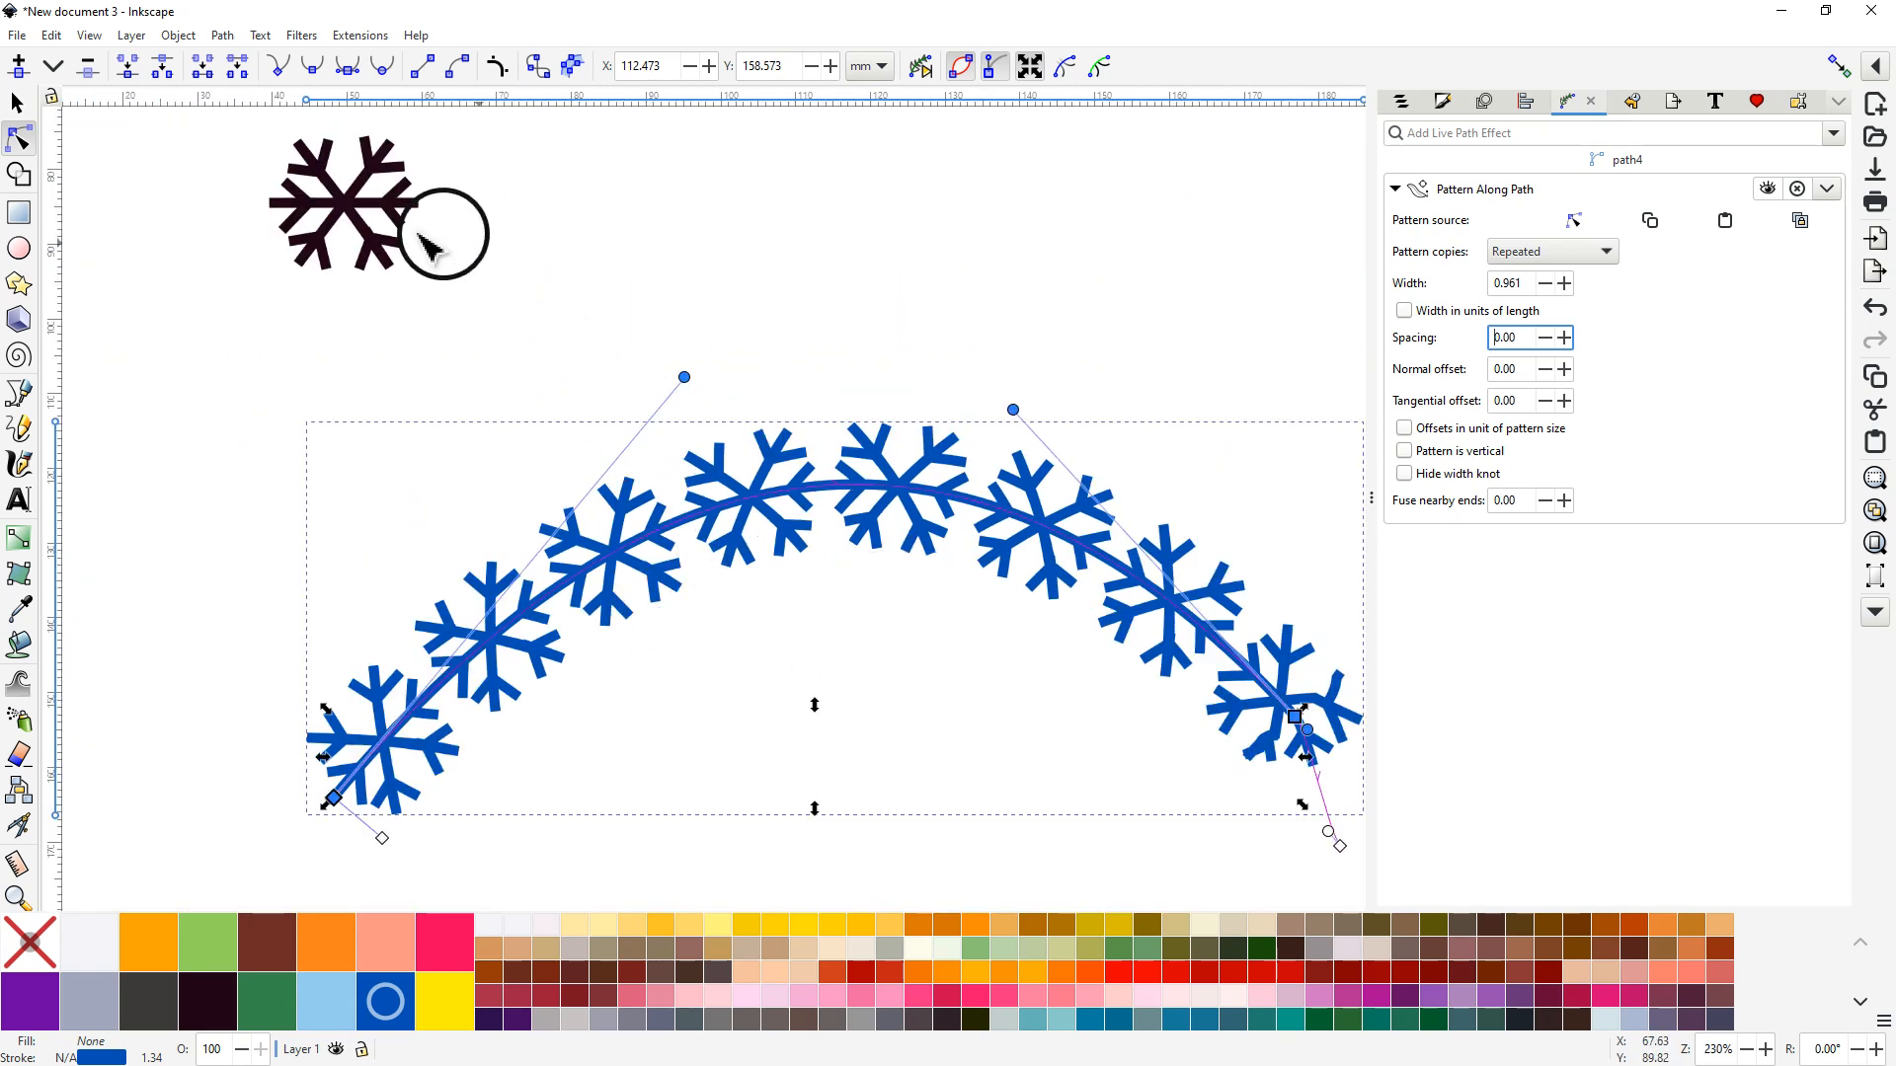
scroll(336, 216, "up", 3, "ctrl")
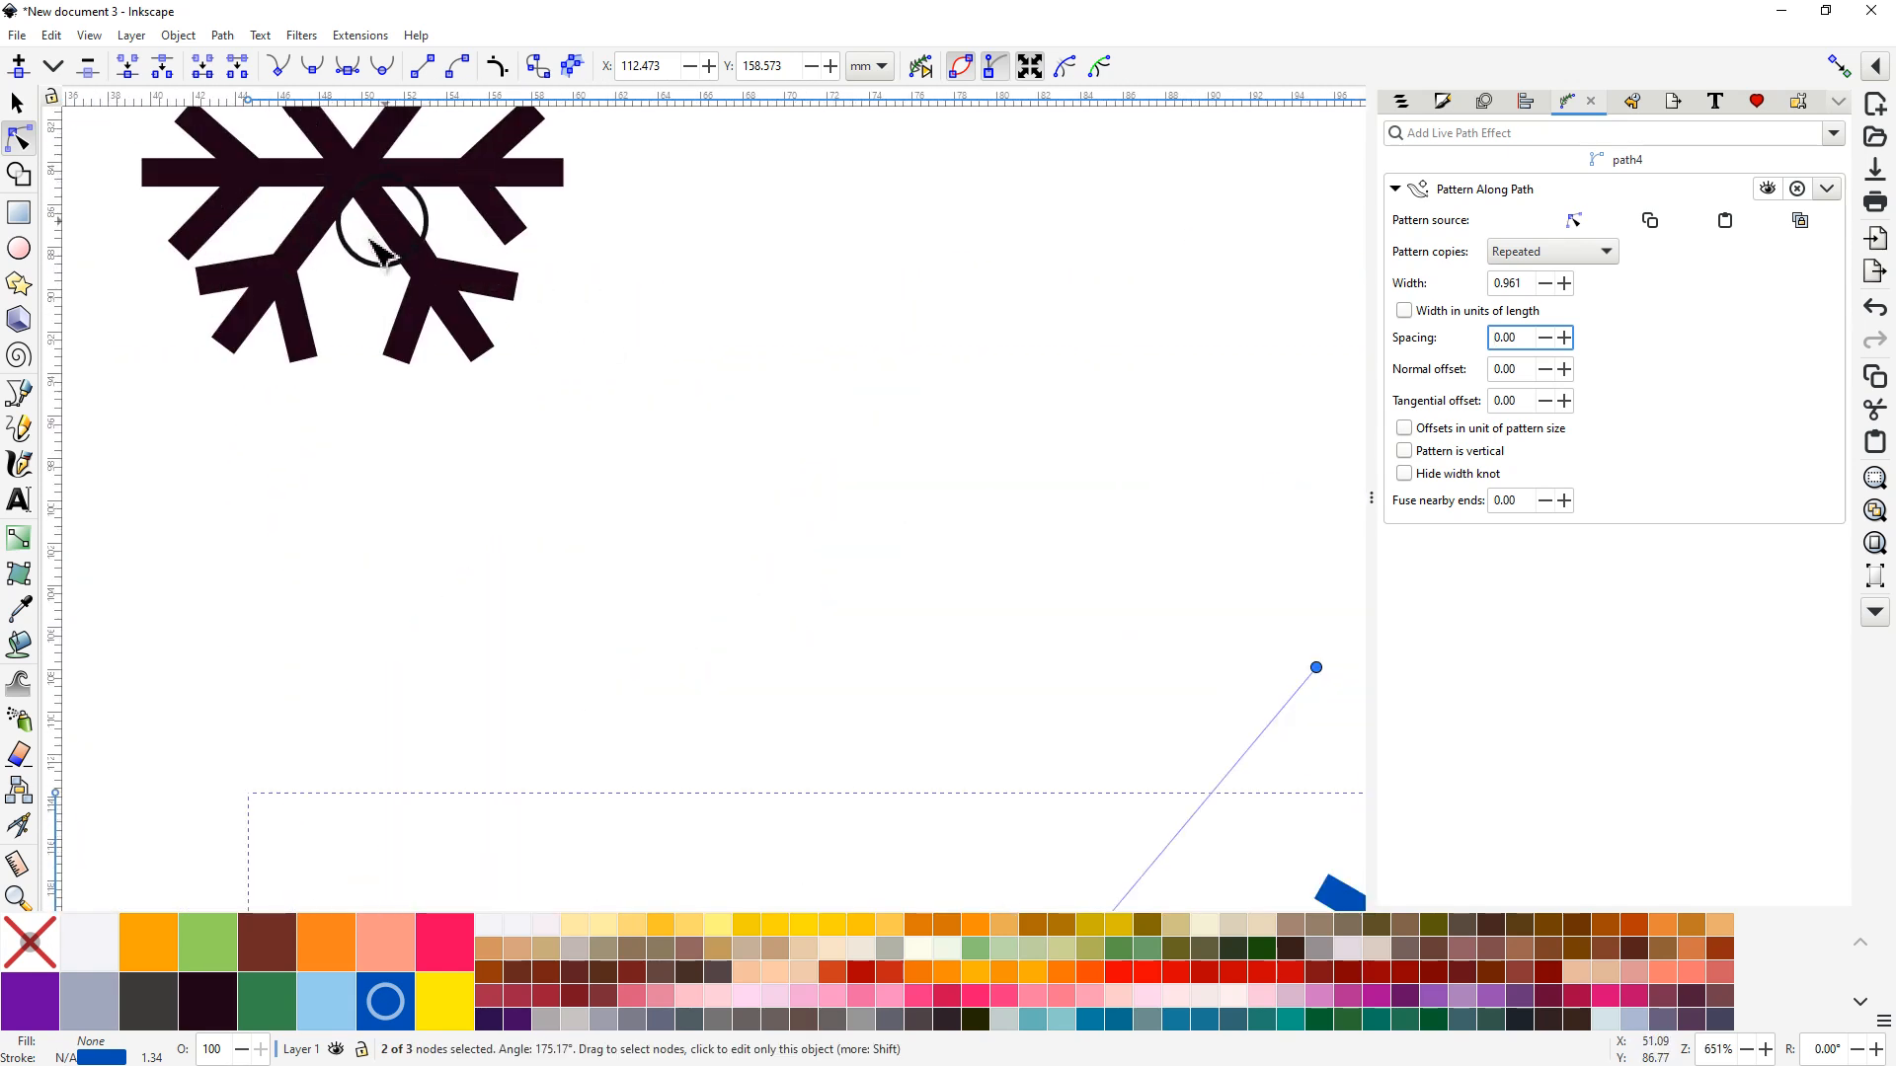
left_click_drag(367, 240, 438, 382)
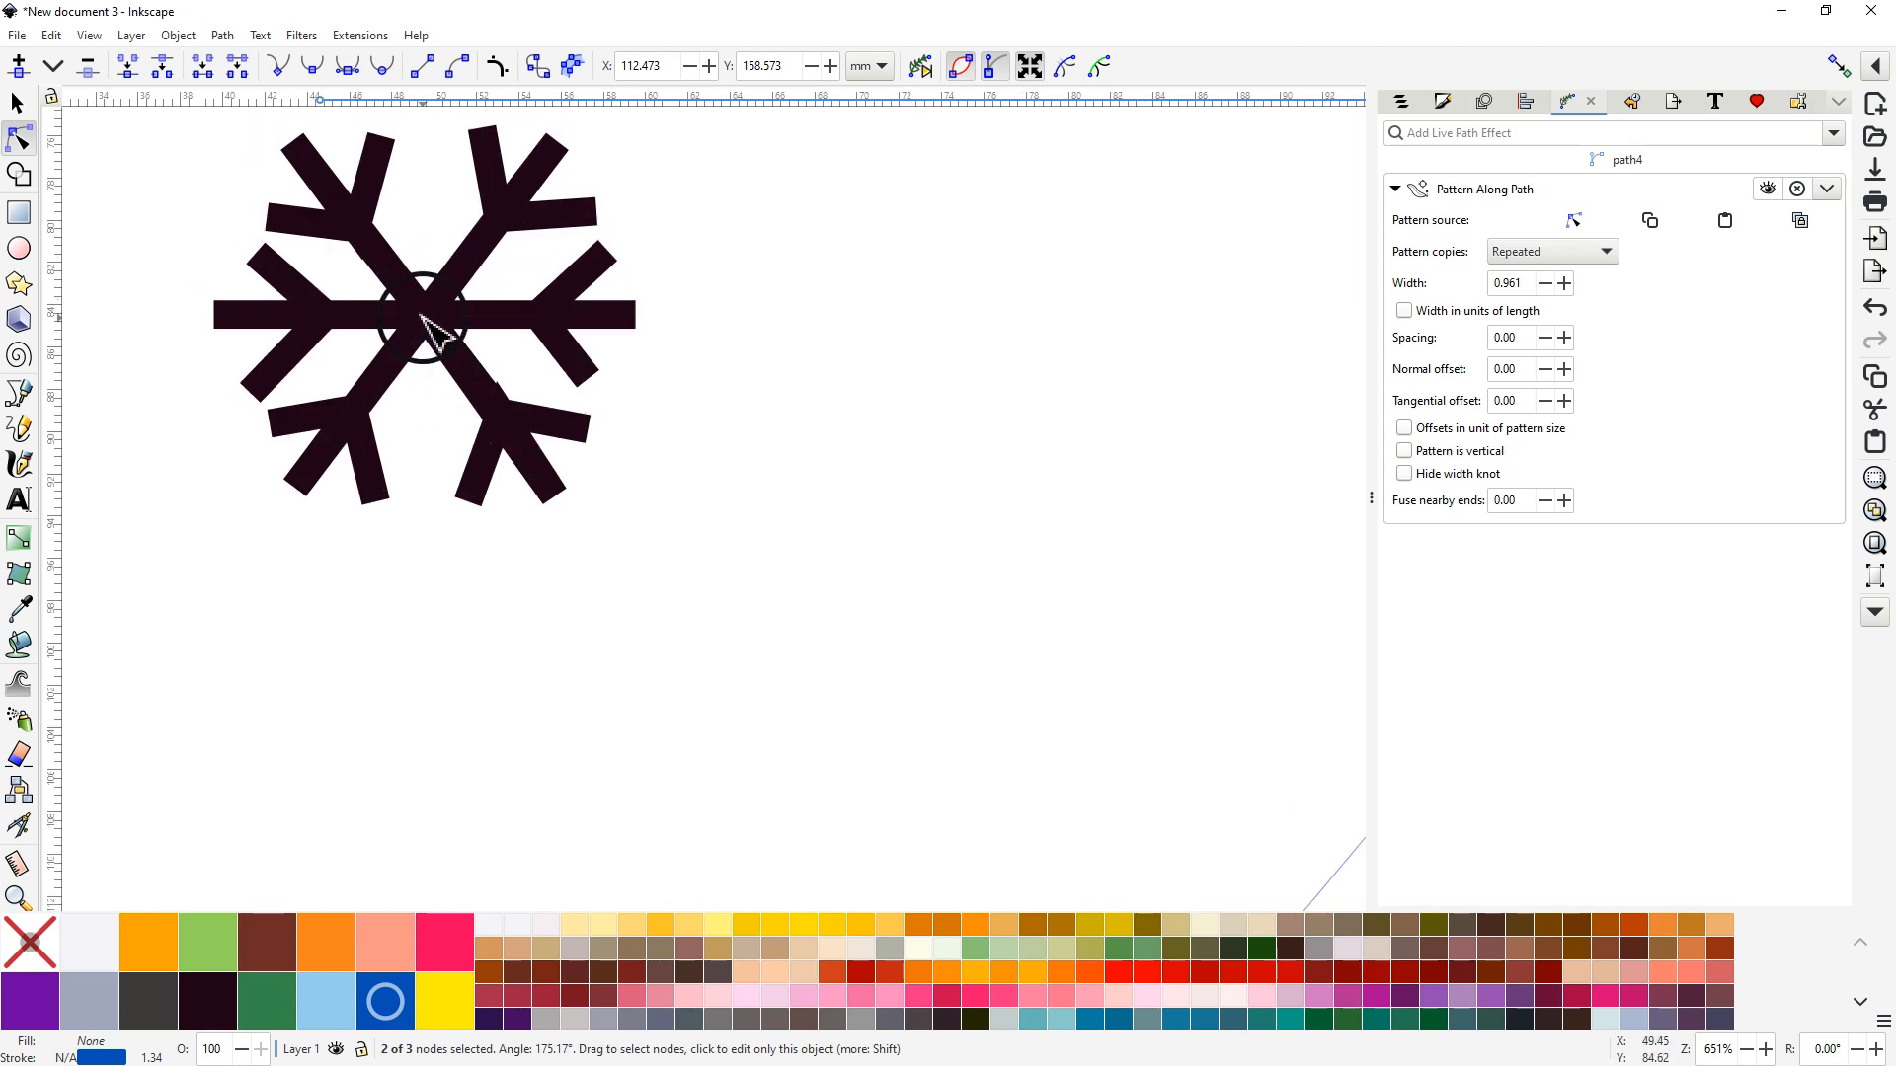
left_click(416, 314)
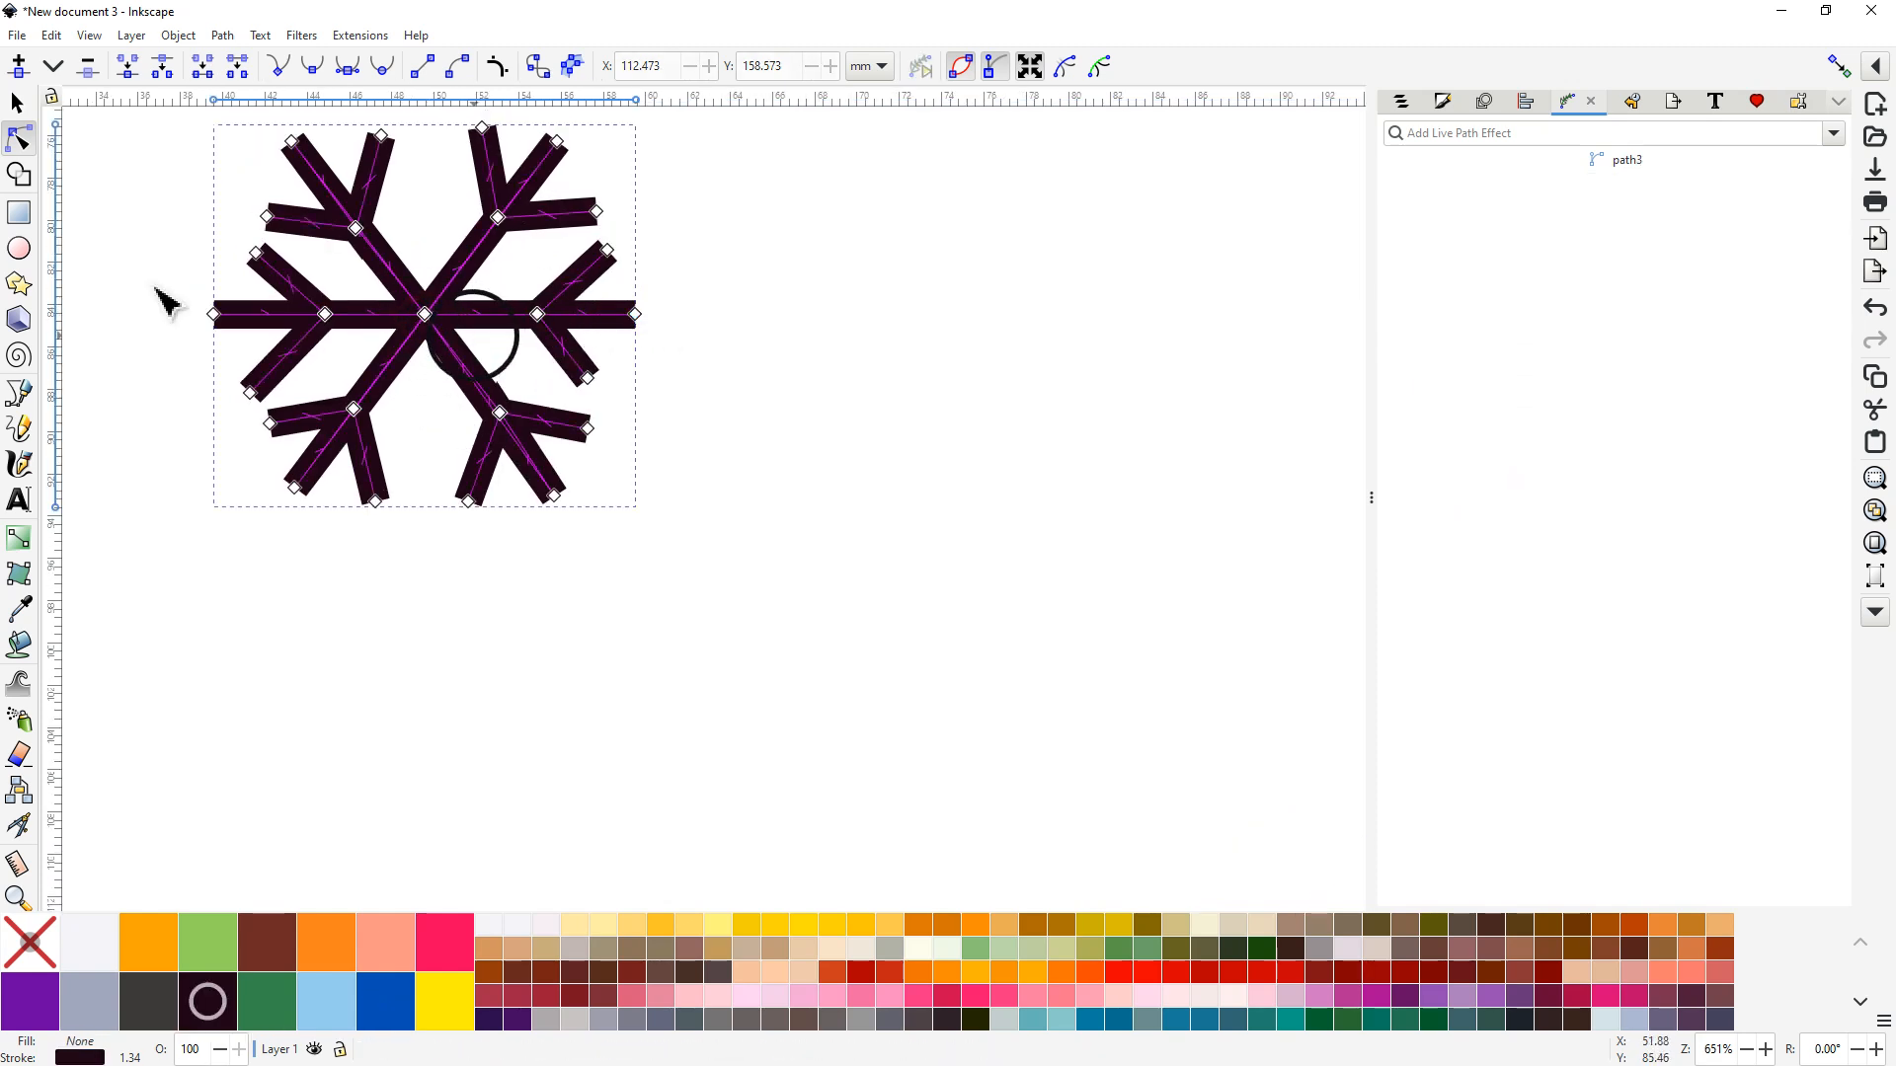
left_click(214, 315)
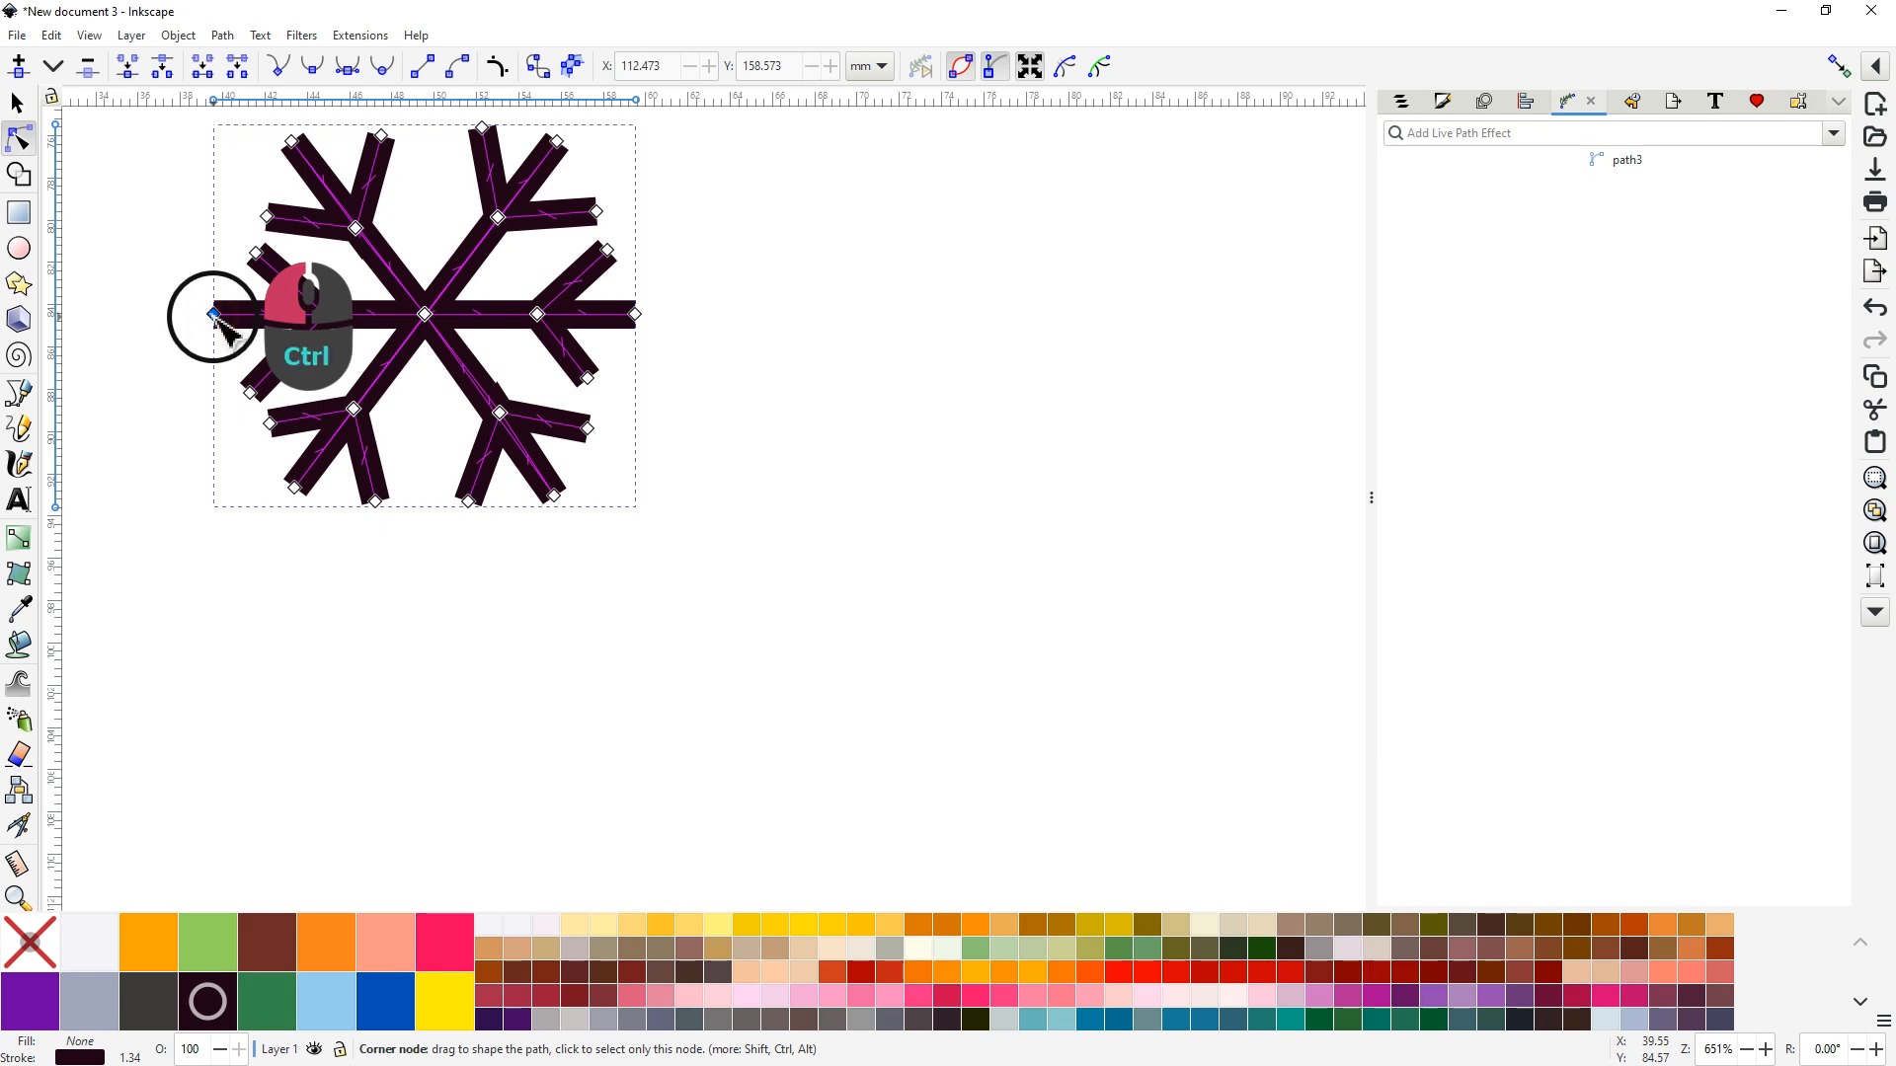
left_click_drag(215, 316, 109, 315)
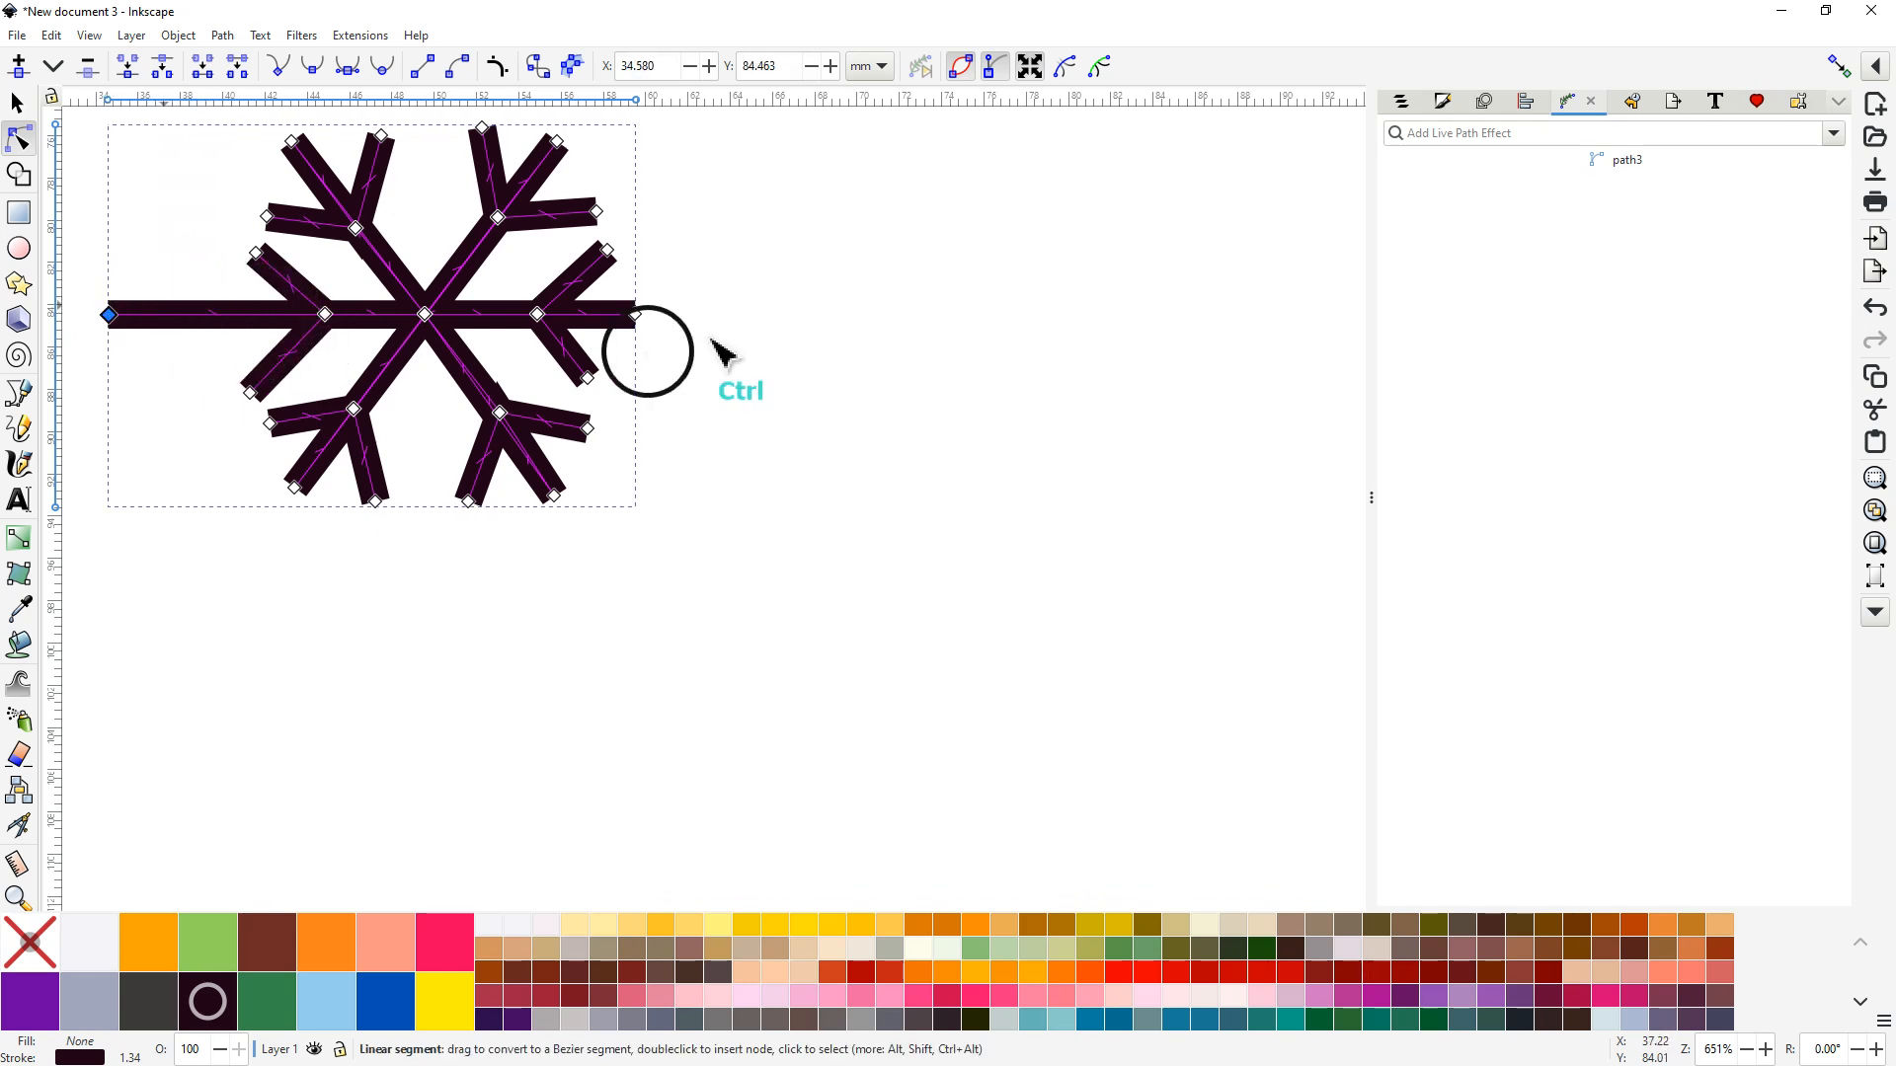
left_click(637, 314)
left_click_drag(637, 314, 804, 315)
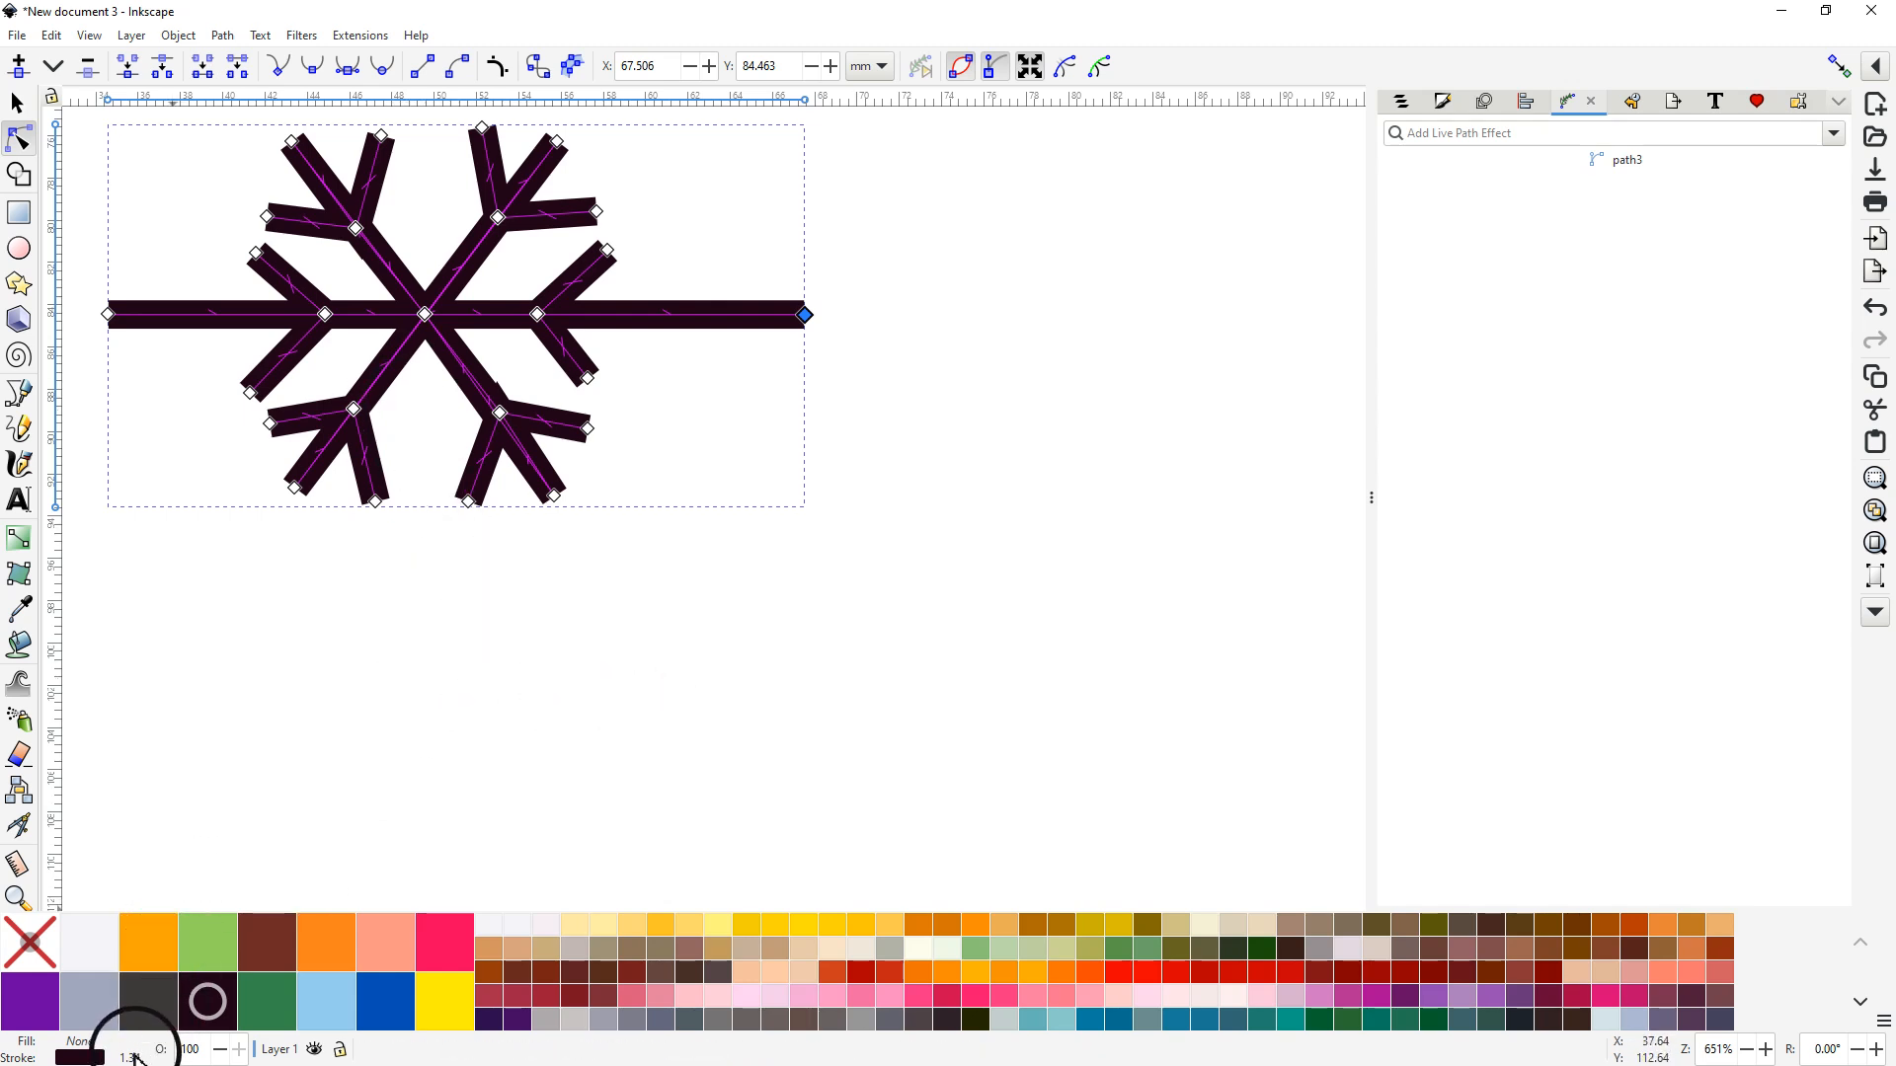
Step: Thin the original snowflake's stroke width to about 0.025 mm
scroll(135, 1058, "down", 10)
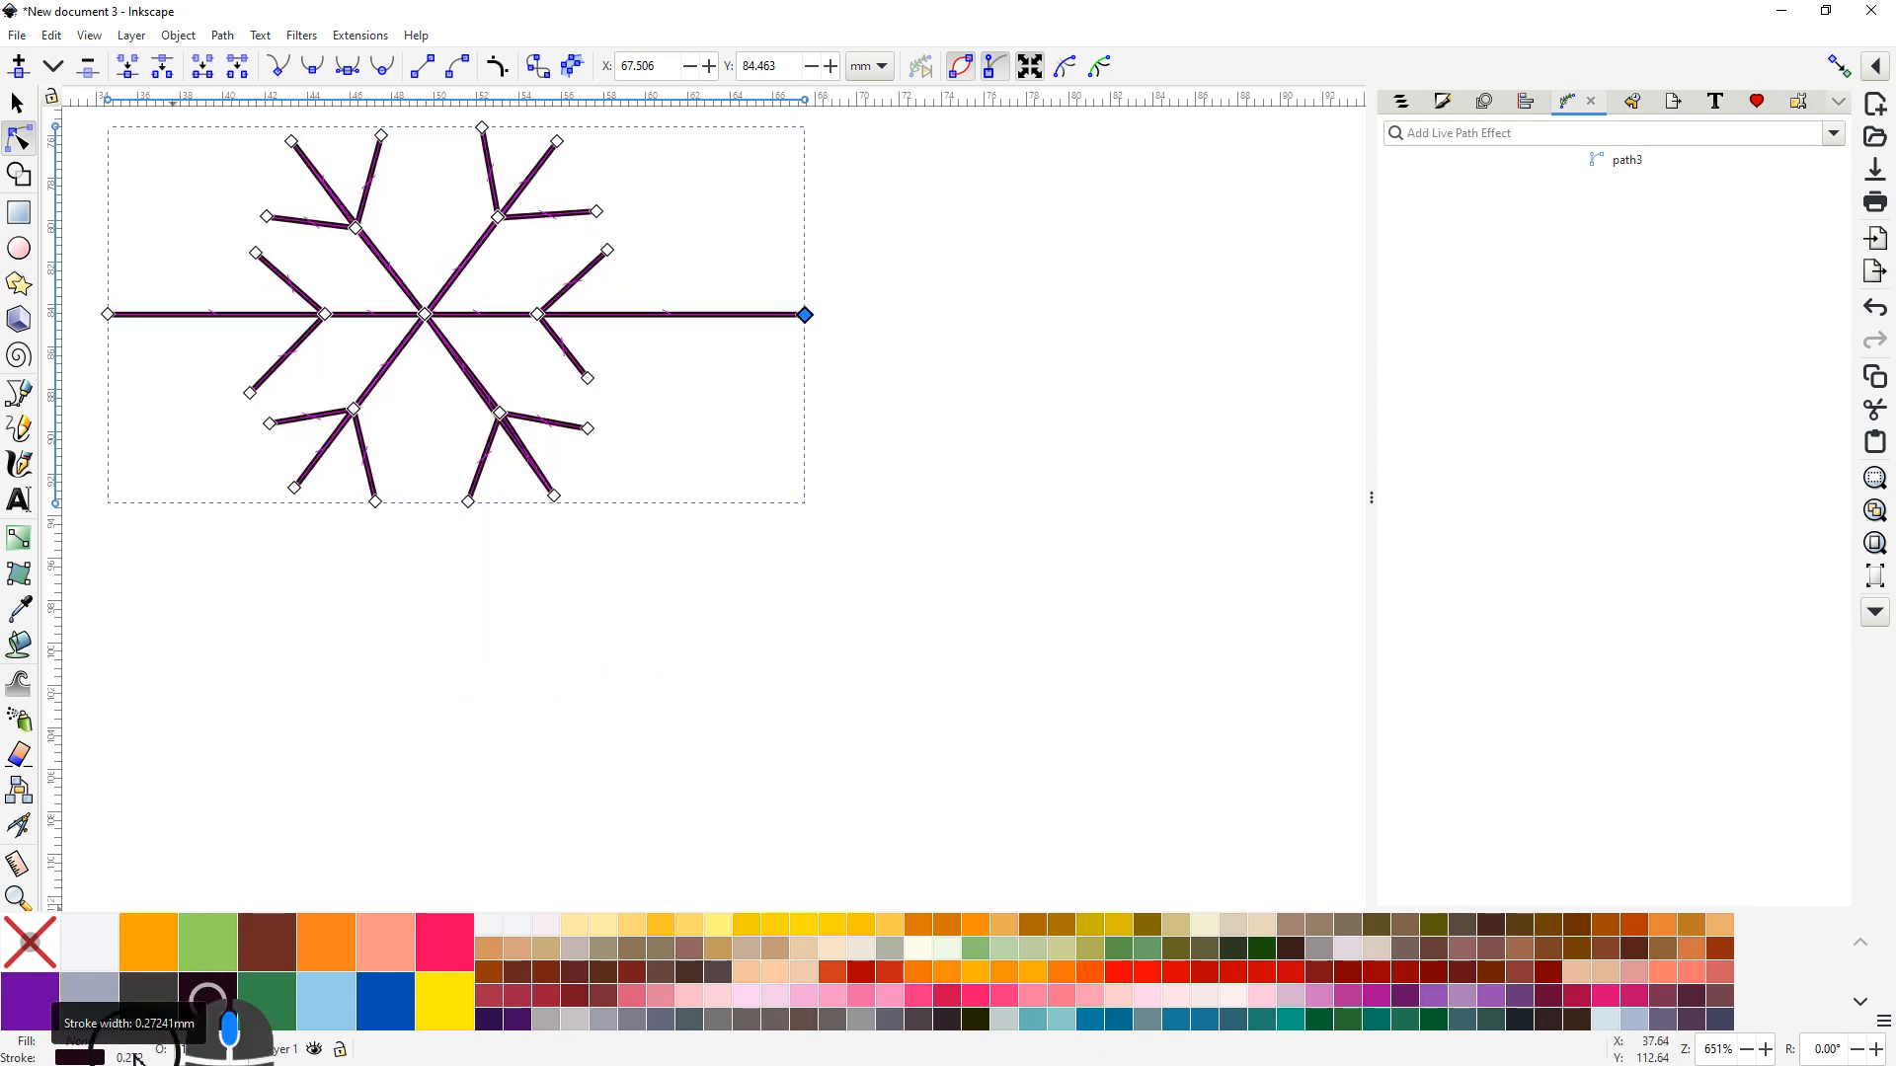
scroll(135, 1057, "down", 3)
scroll(135, 1057, "up", 2)
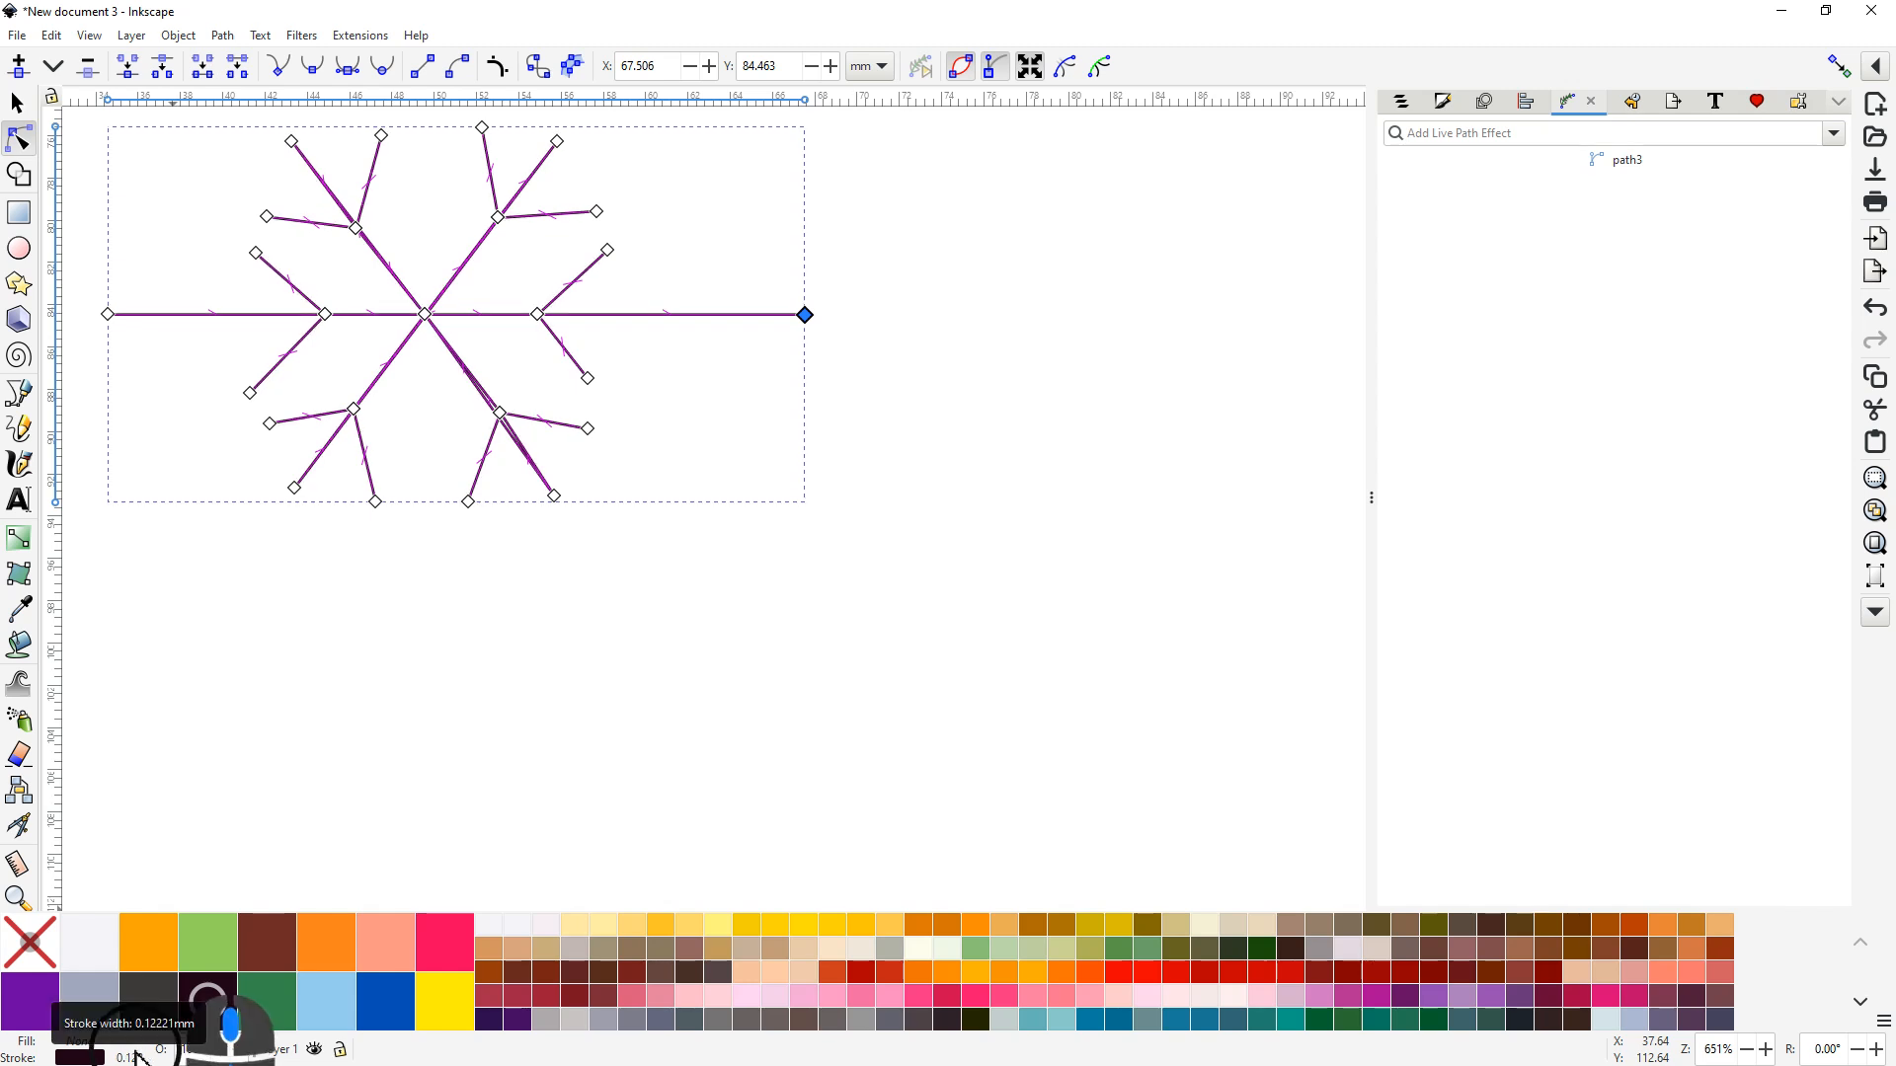
scroll(136, 1057, "down", 1)
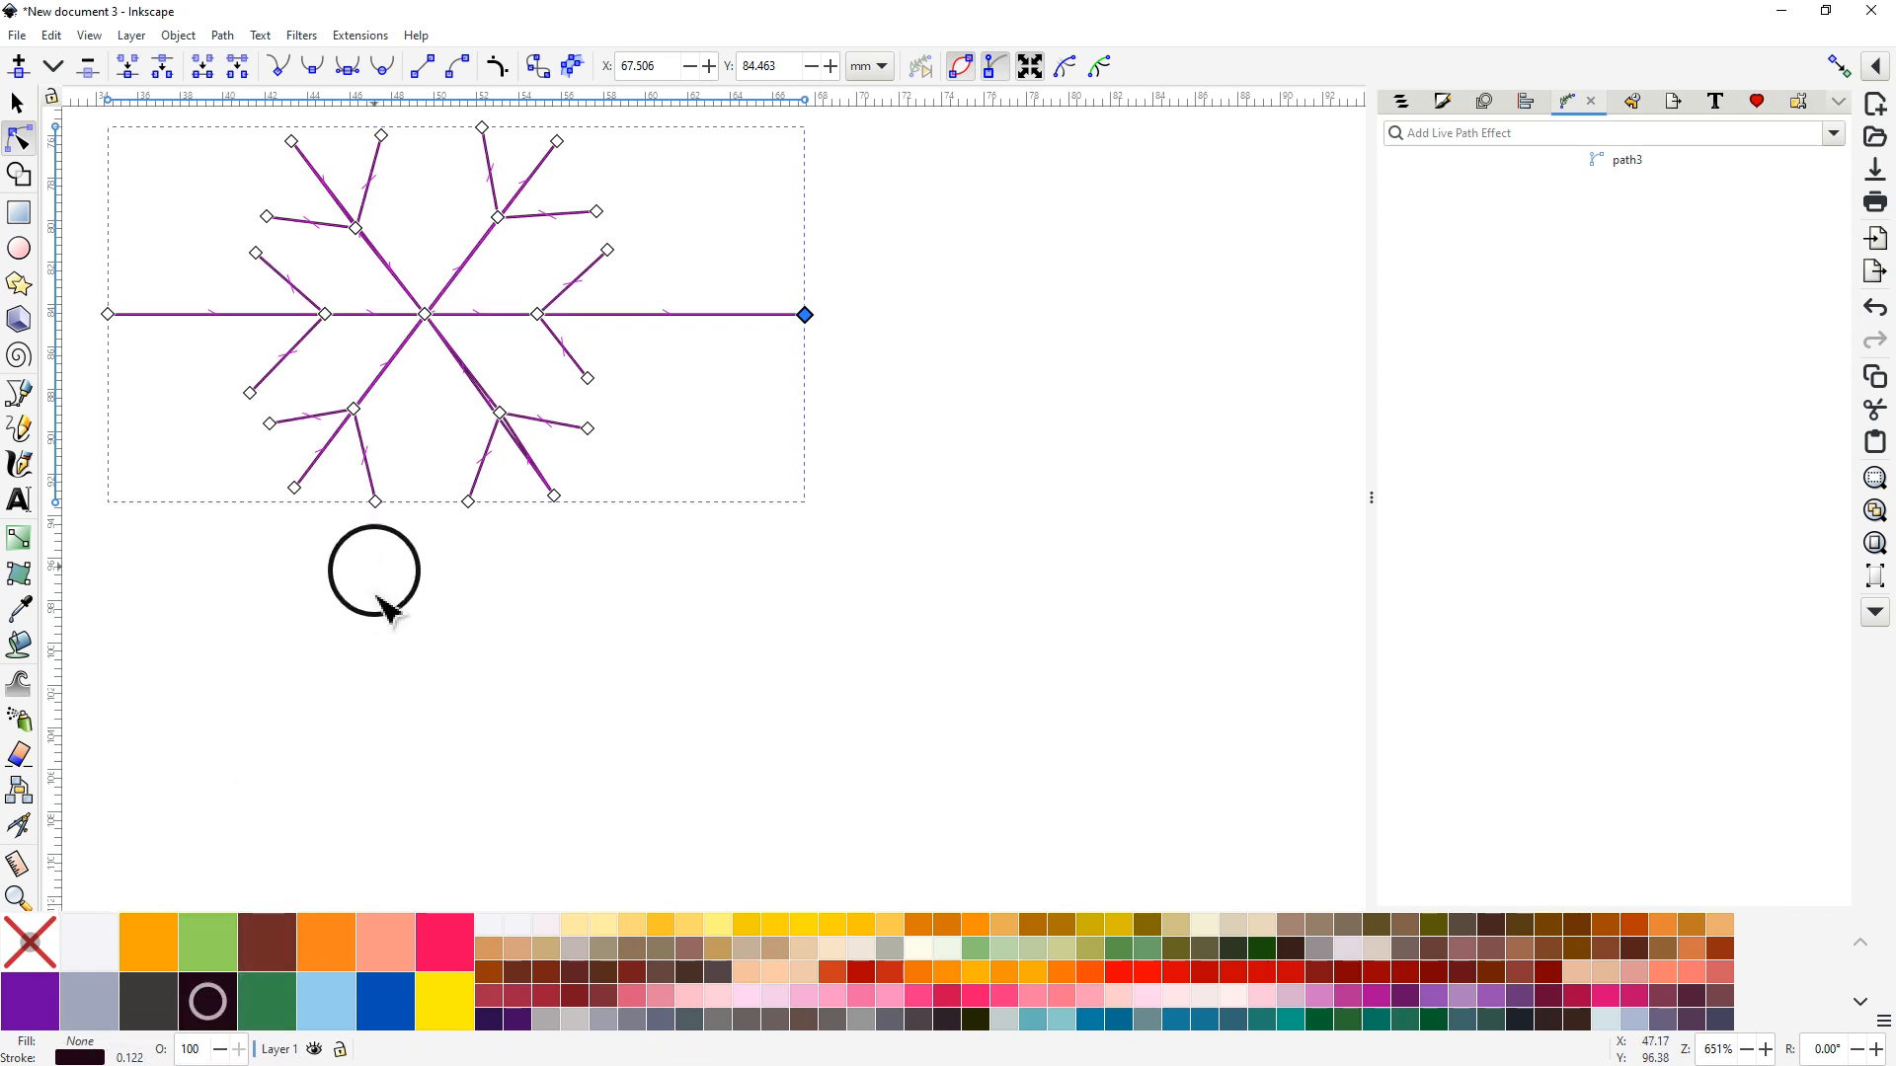
scroll(130, 1058, "down", 6)
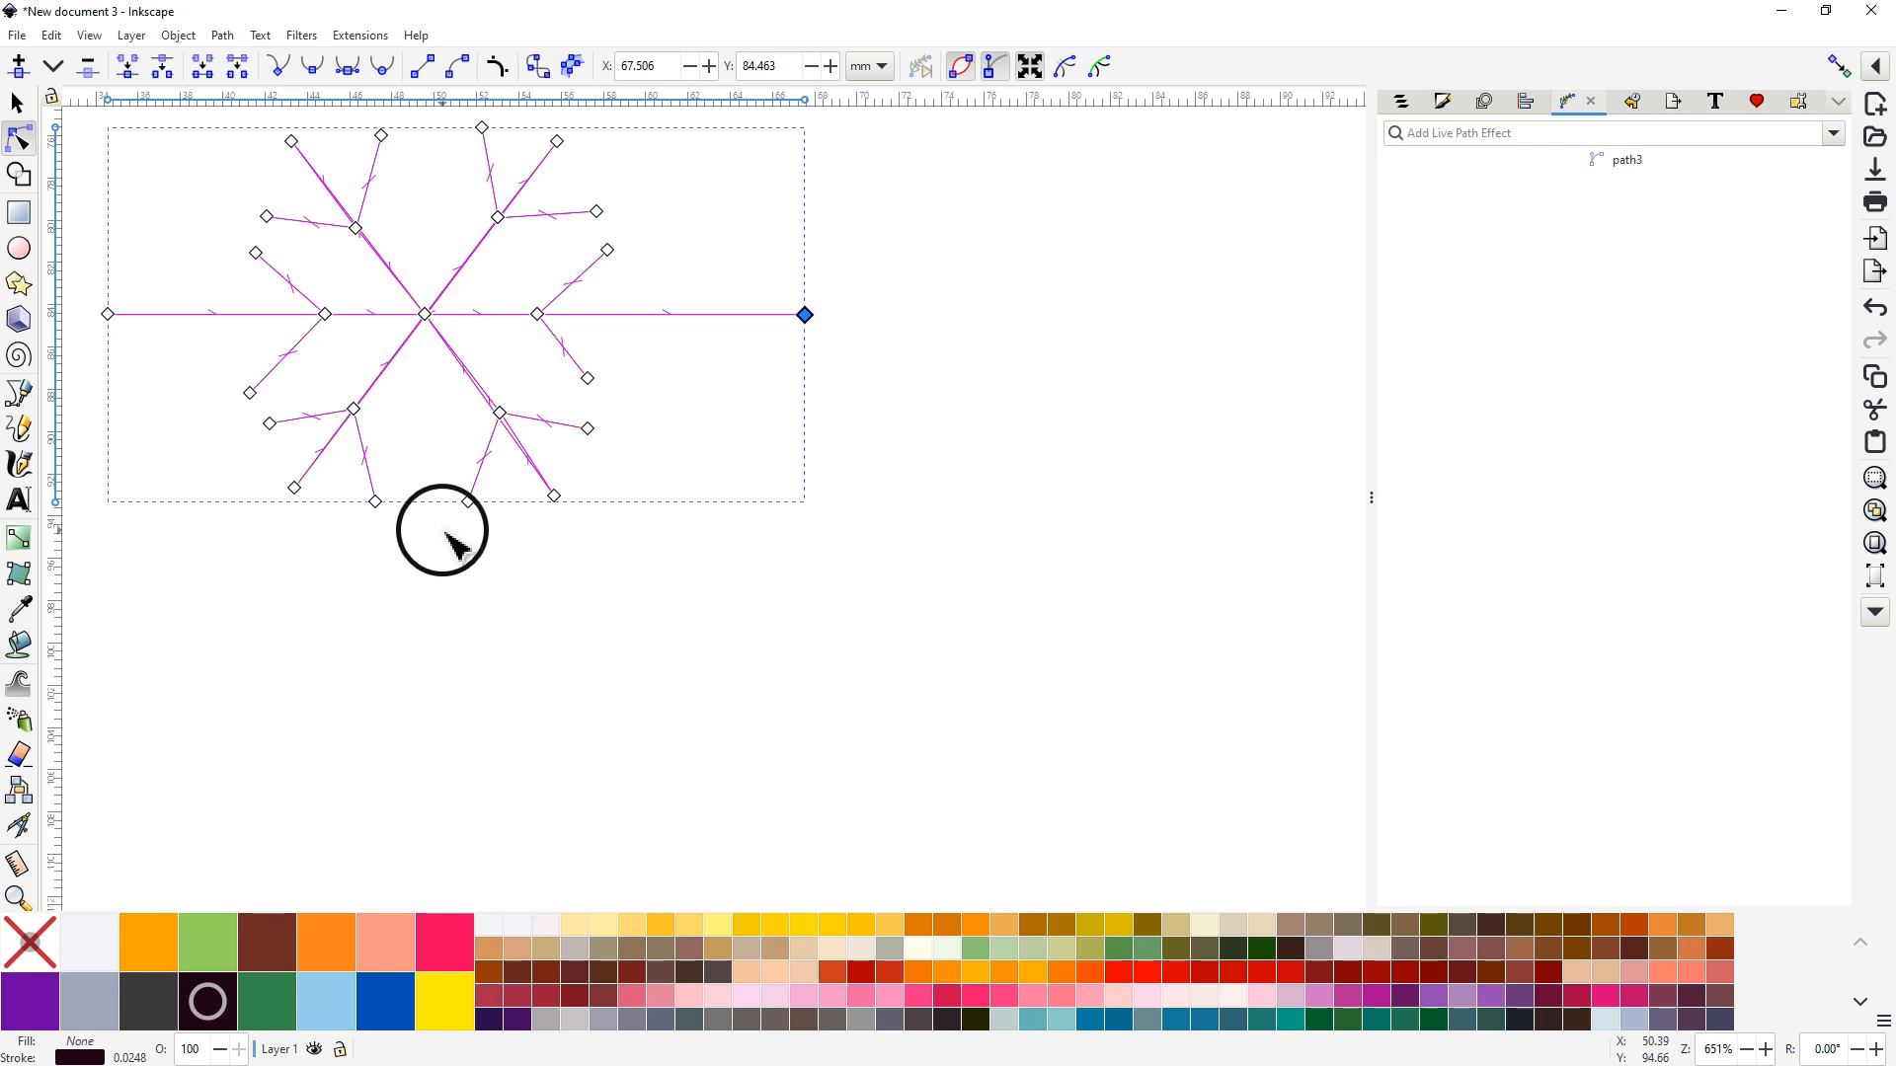
Step: Inspect the doubled lines of the snowflake's lower branches up close and switch the canvas display mode to Outline
scroll(503, 486, "up", 4, "ctrl")
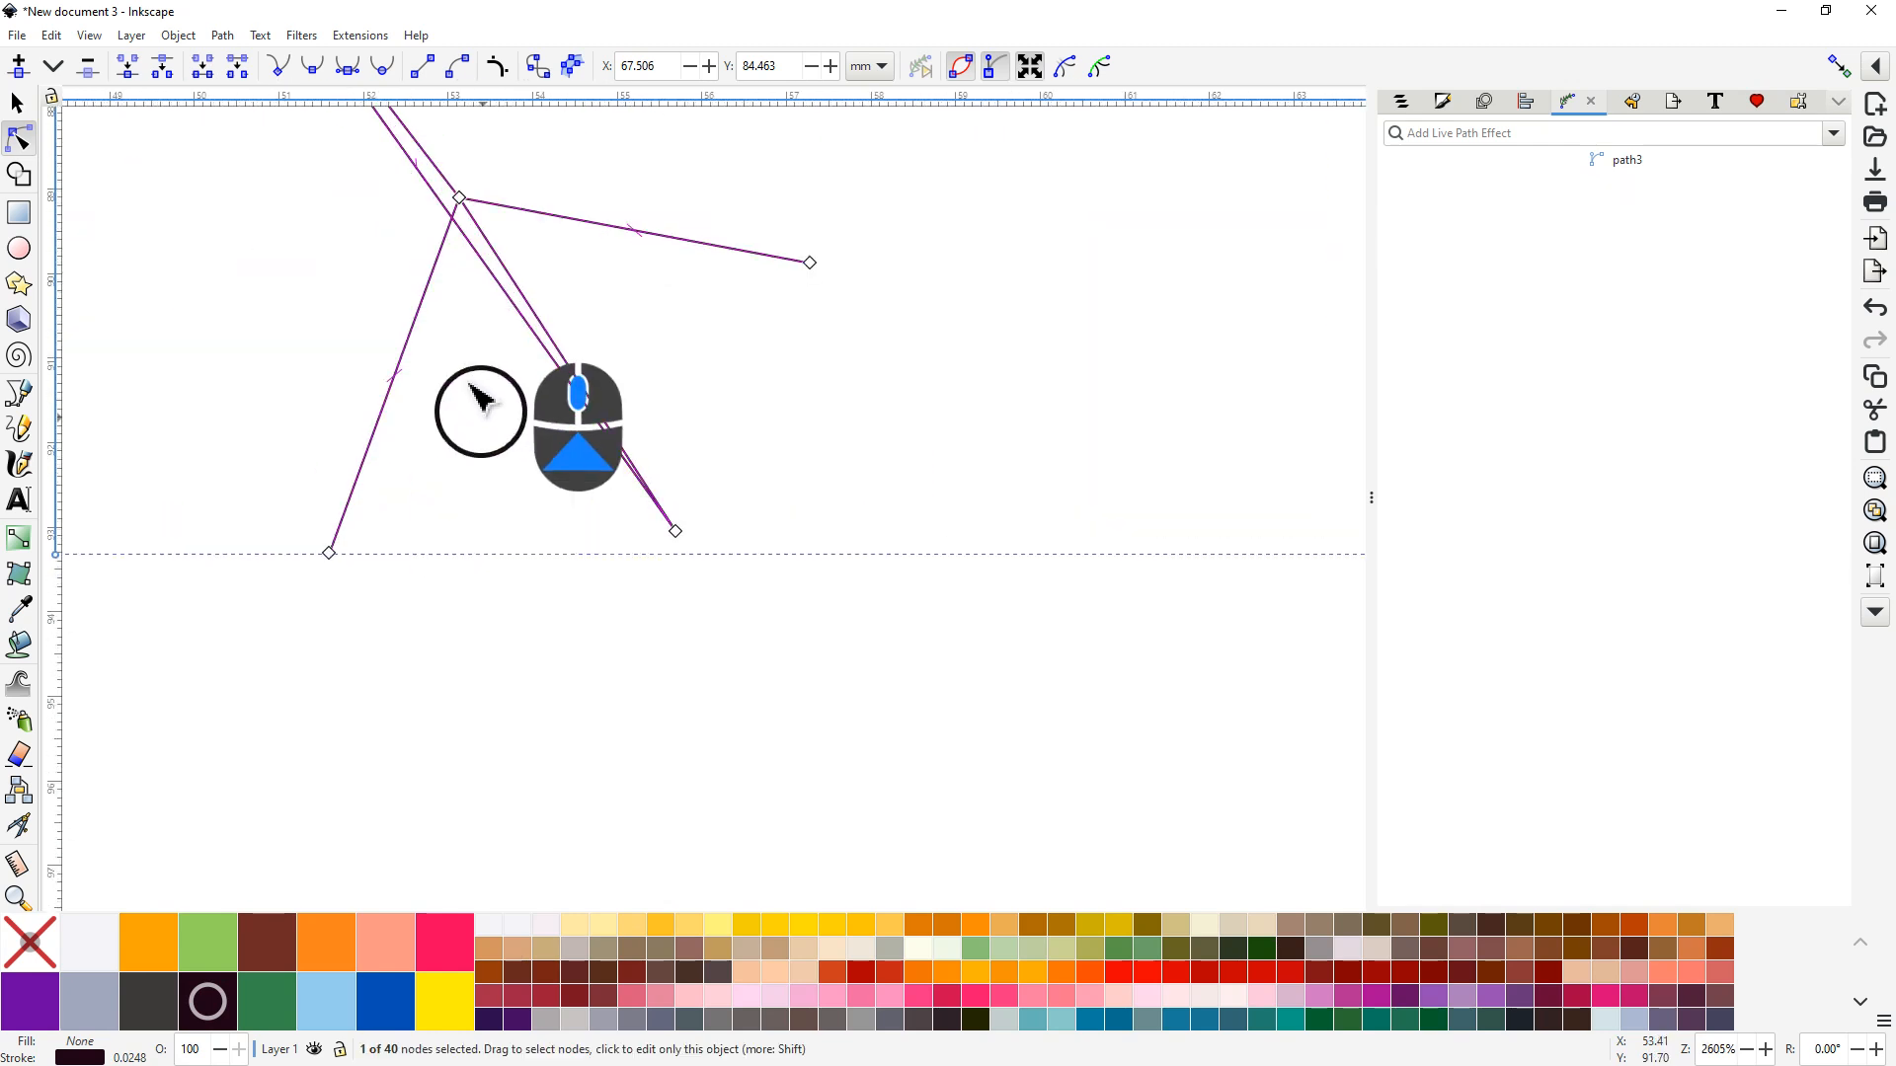
left_click_drag(479, 394, 730, 716)
left_click_drag(512, 524, 691, 600)
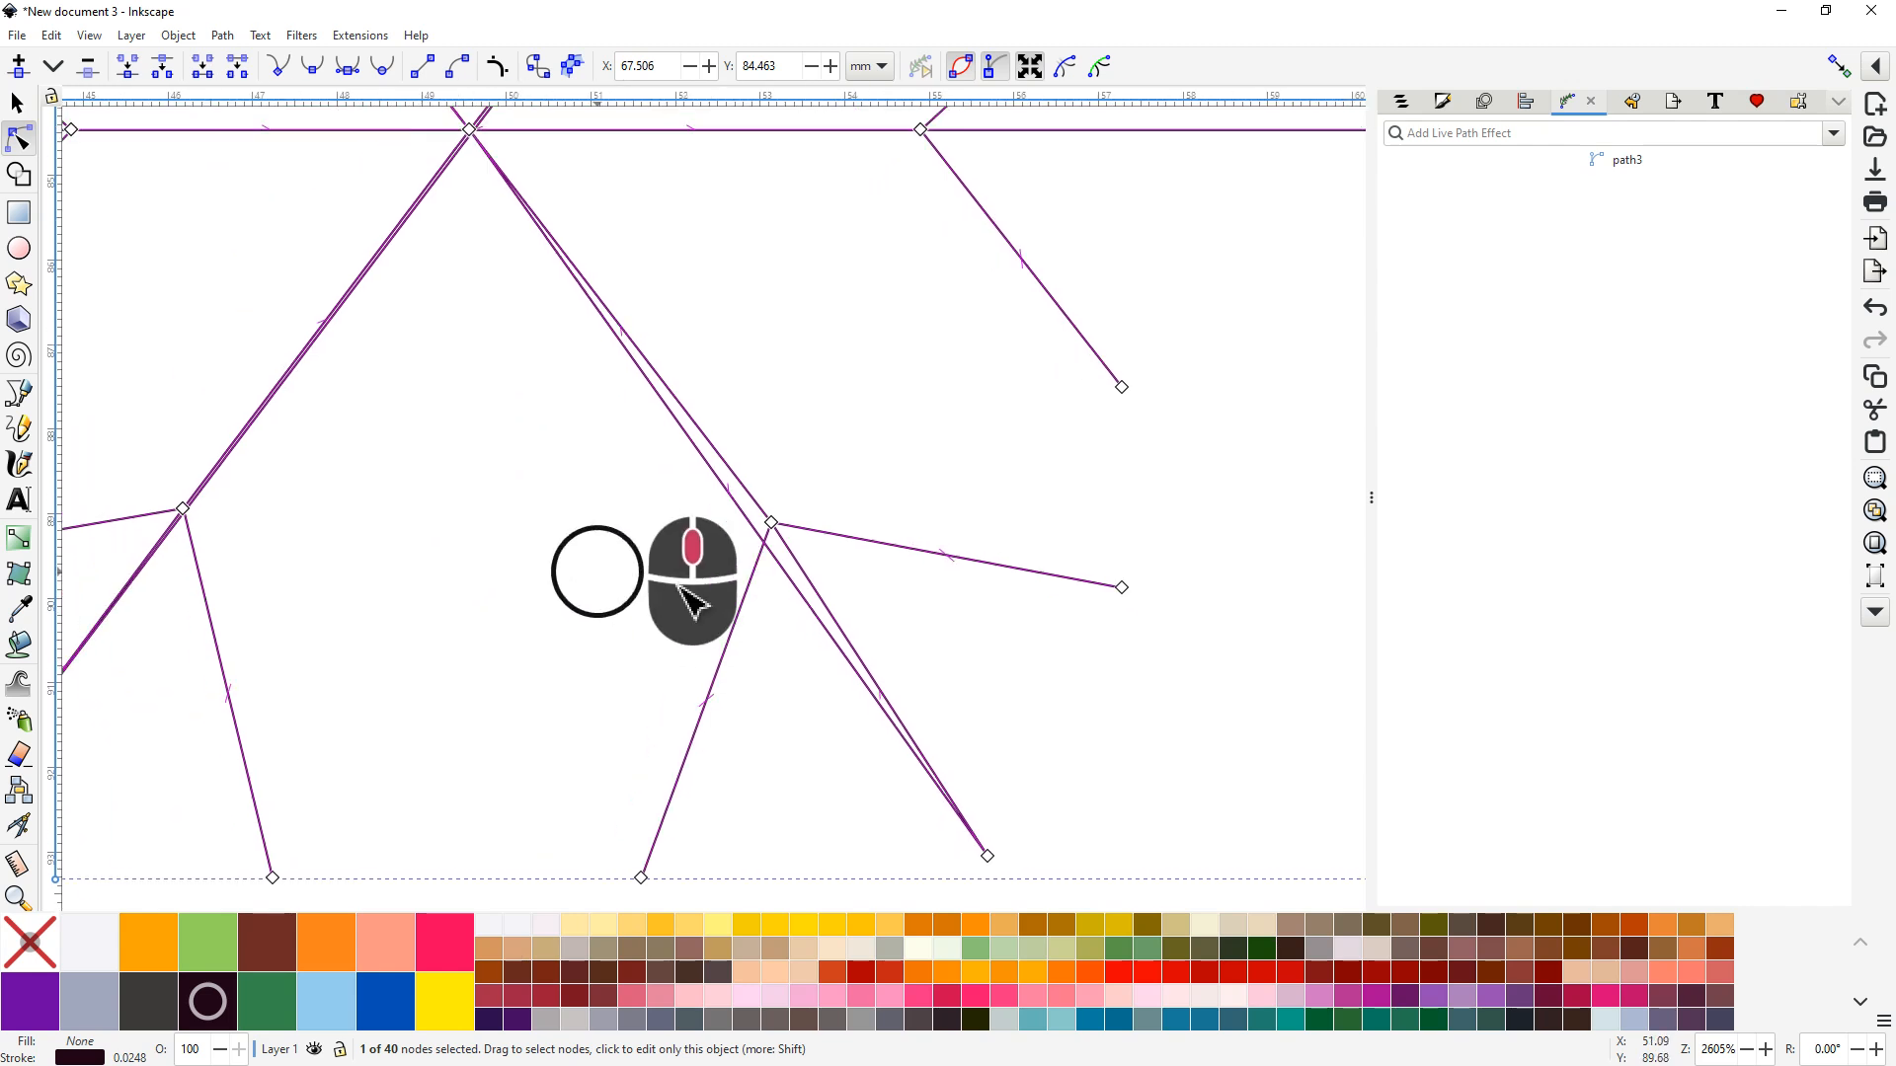
scroll(783, 579, "up", 2, "ctrl")
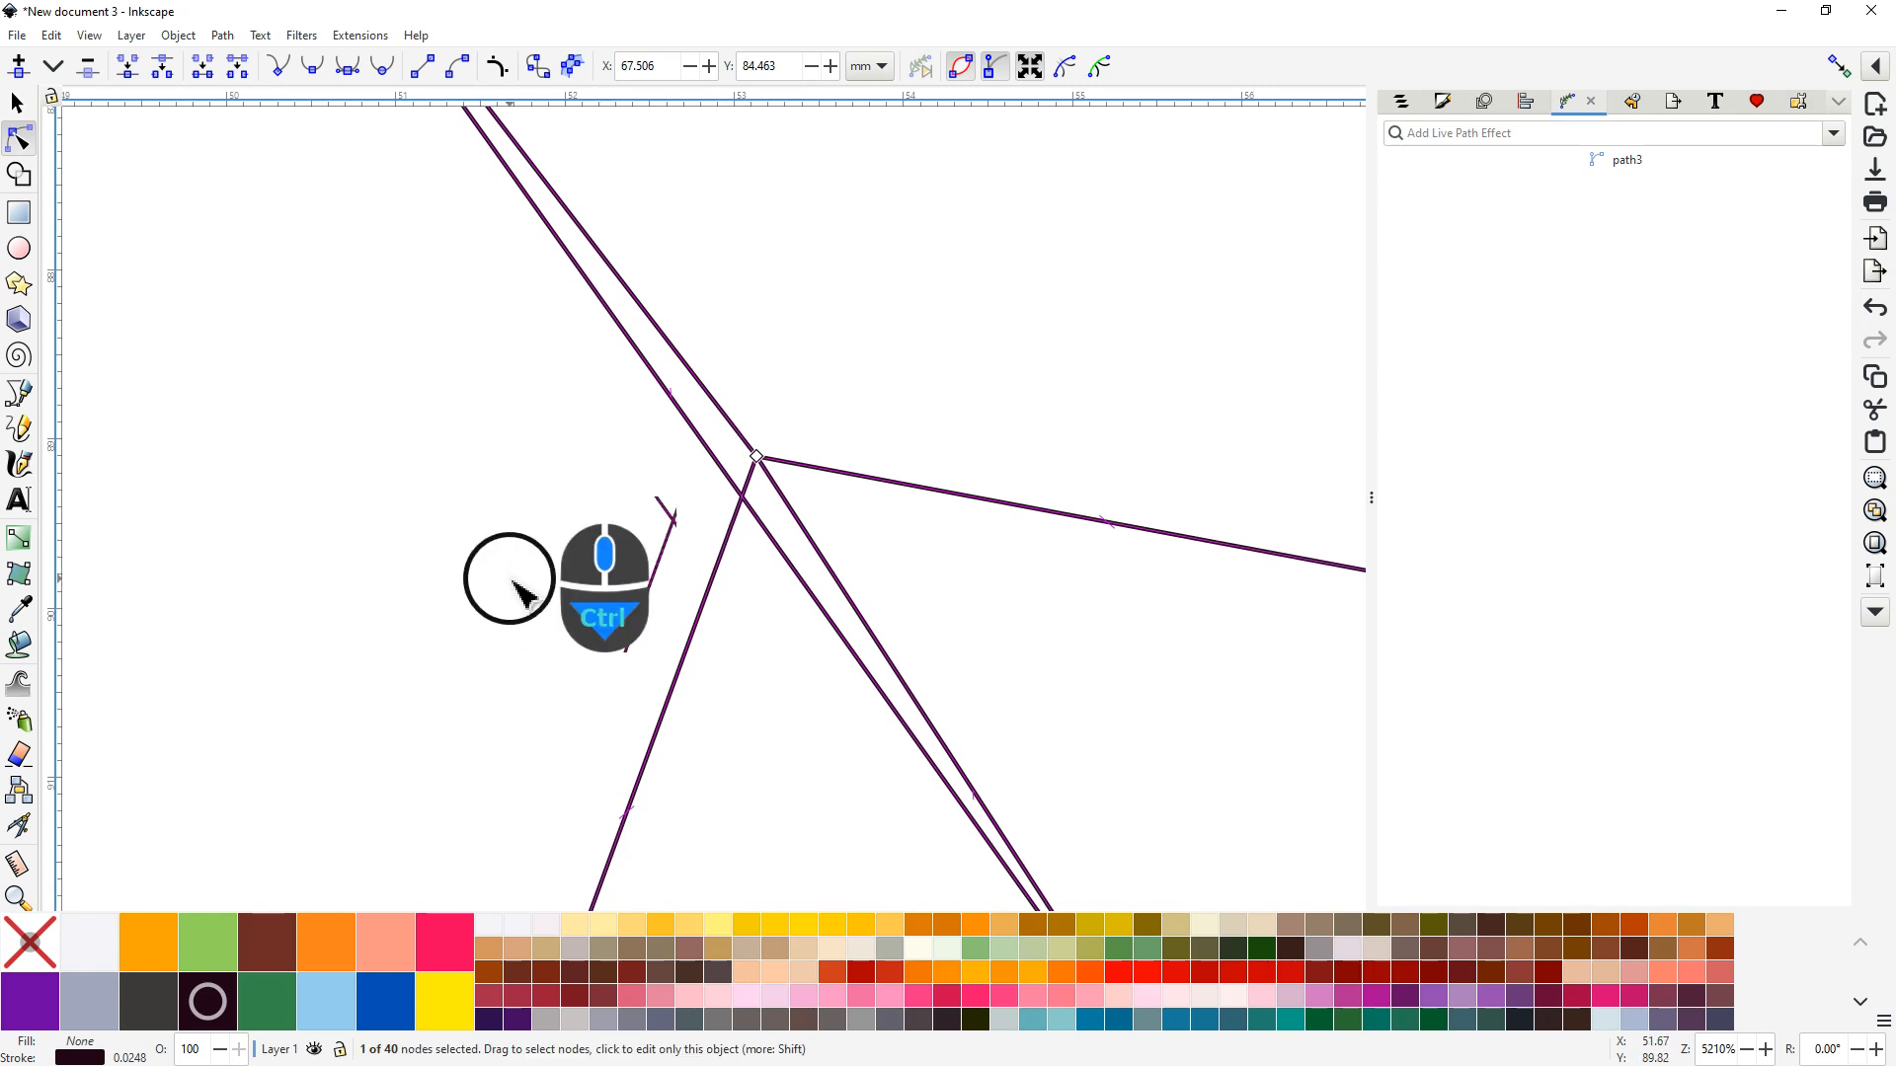
scroll(509, 583, "down", 2, "ctrl")
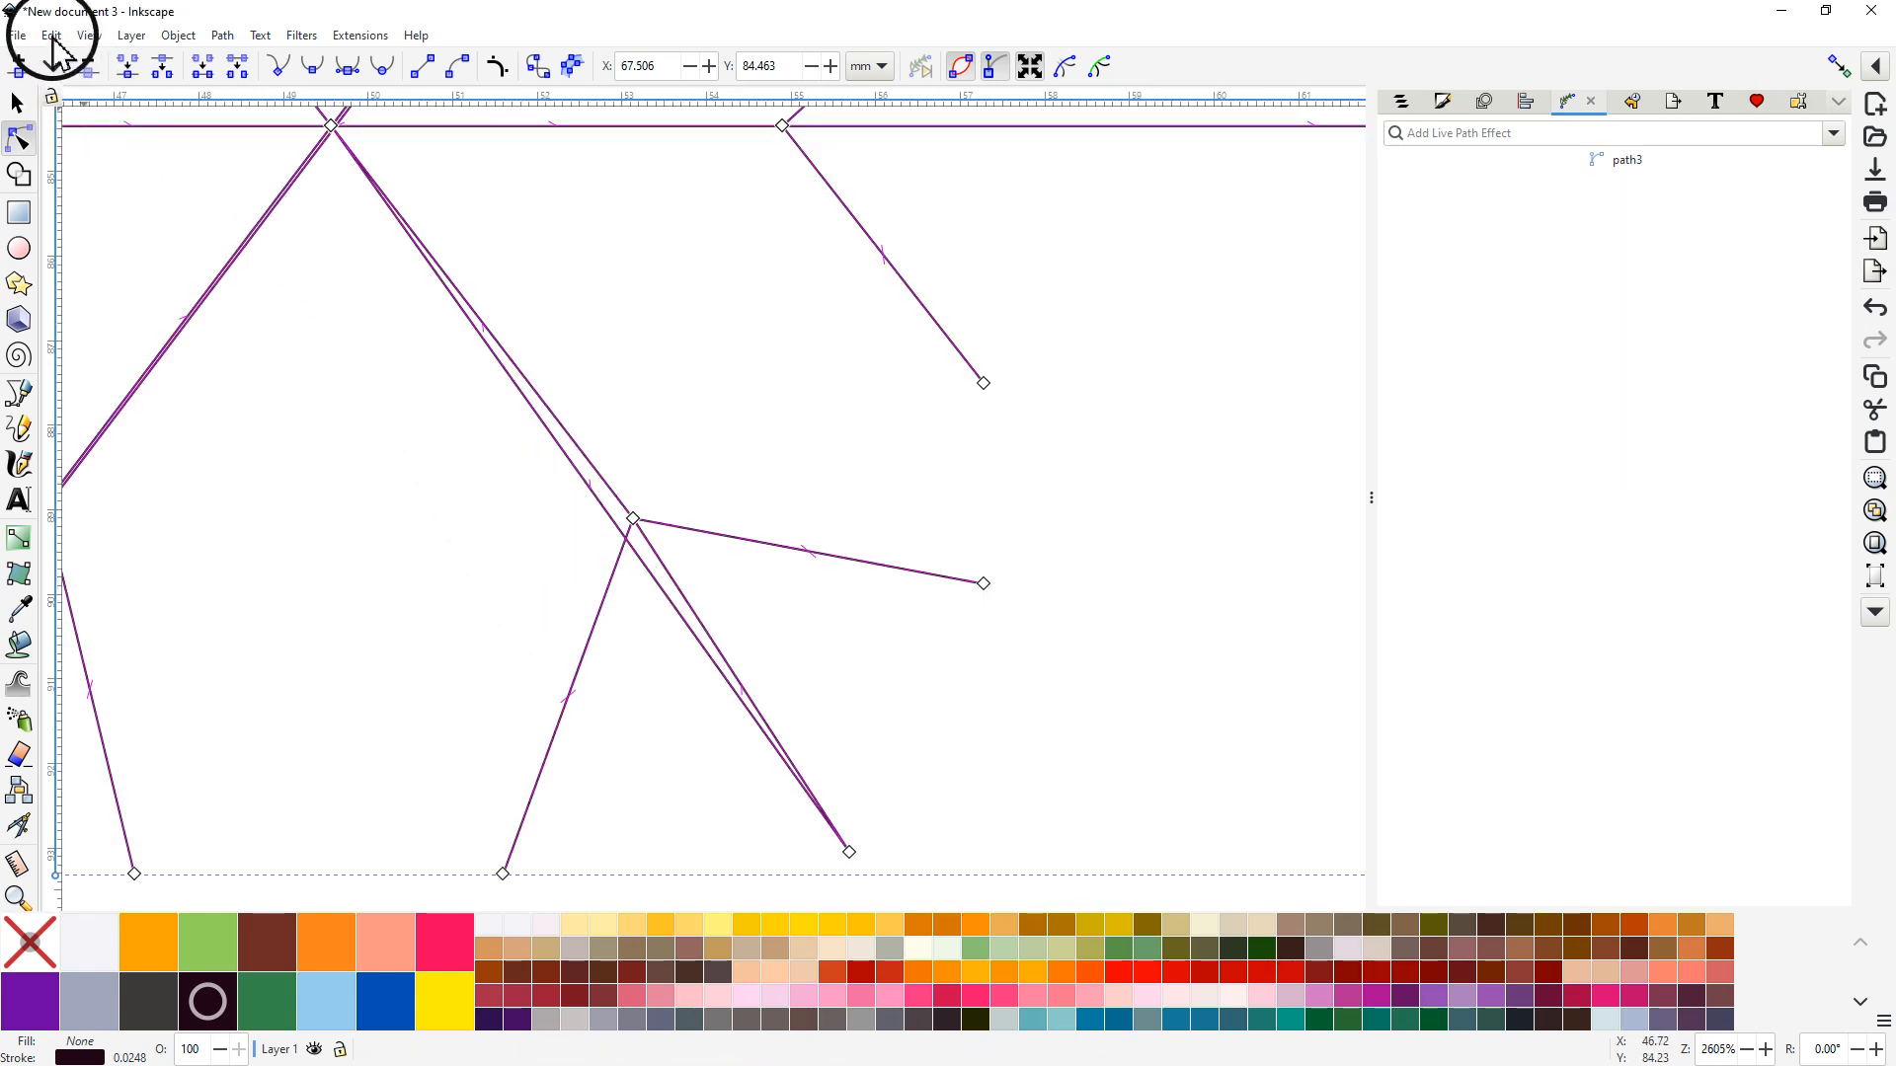
left_click(89, 36)
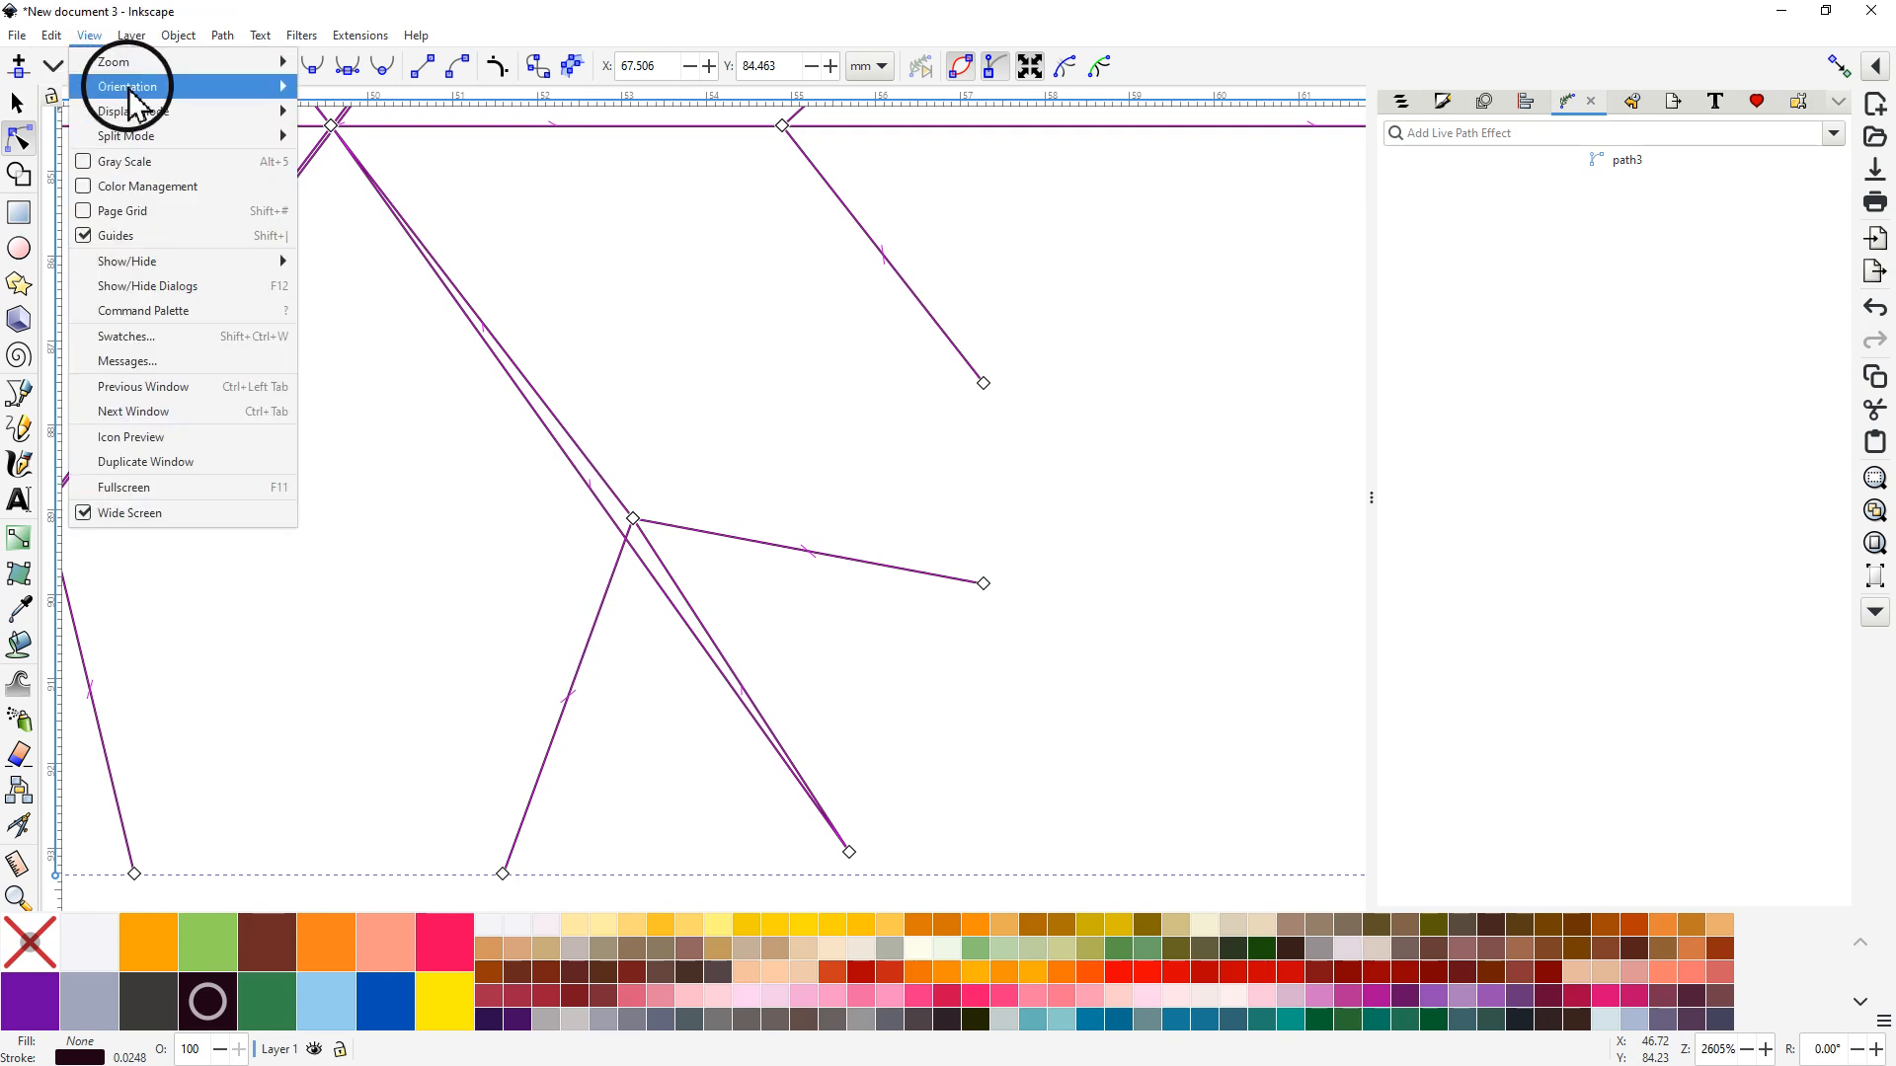
mouse_move(136, 114)
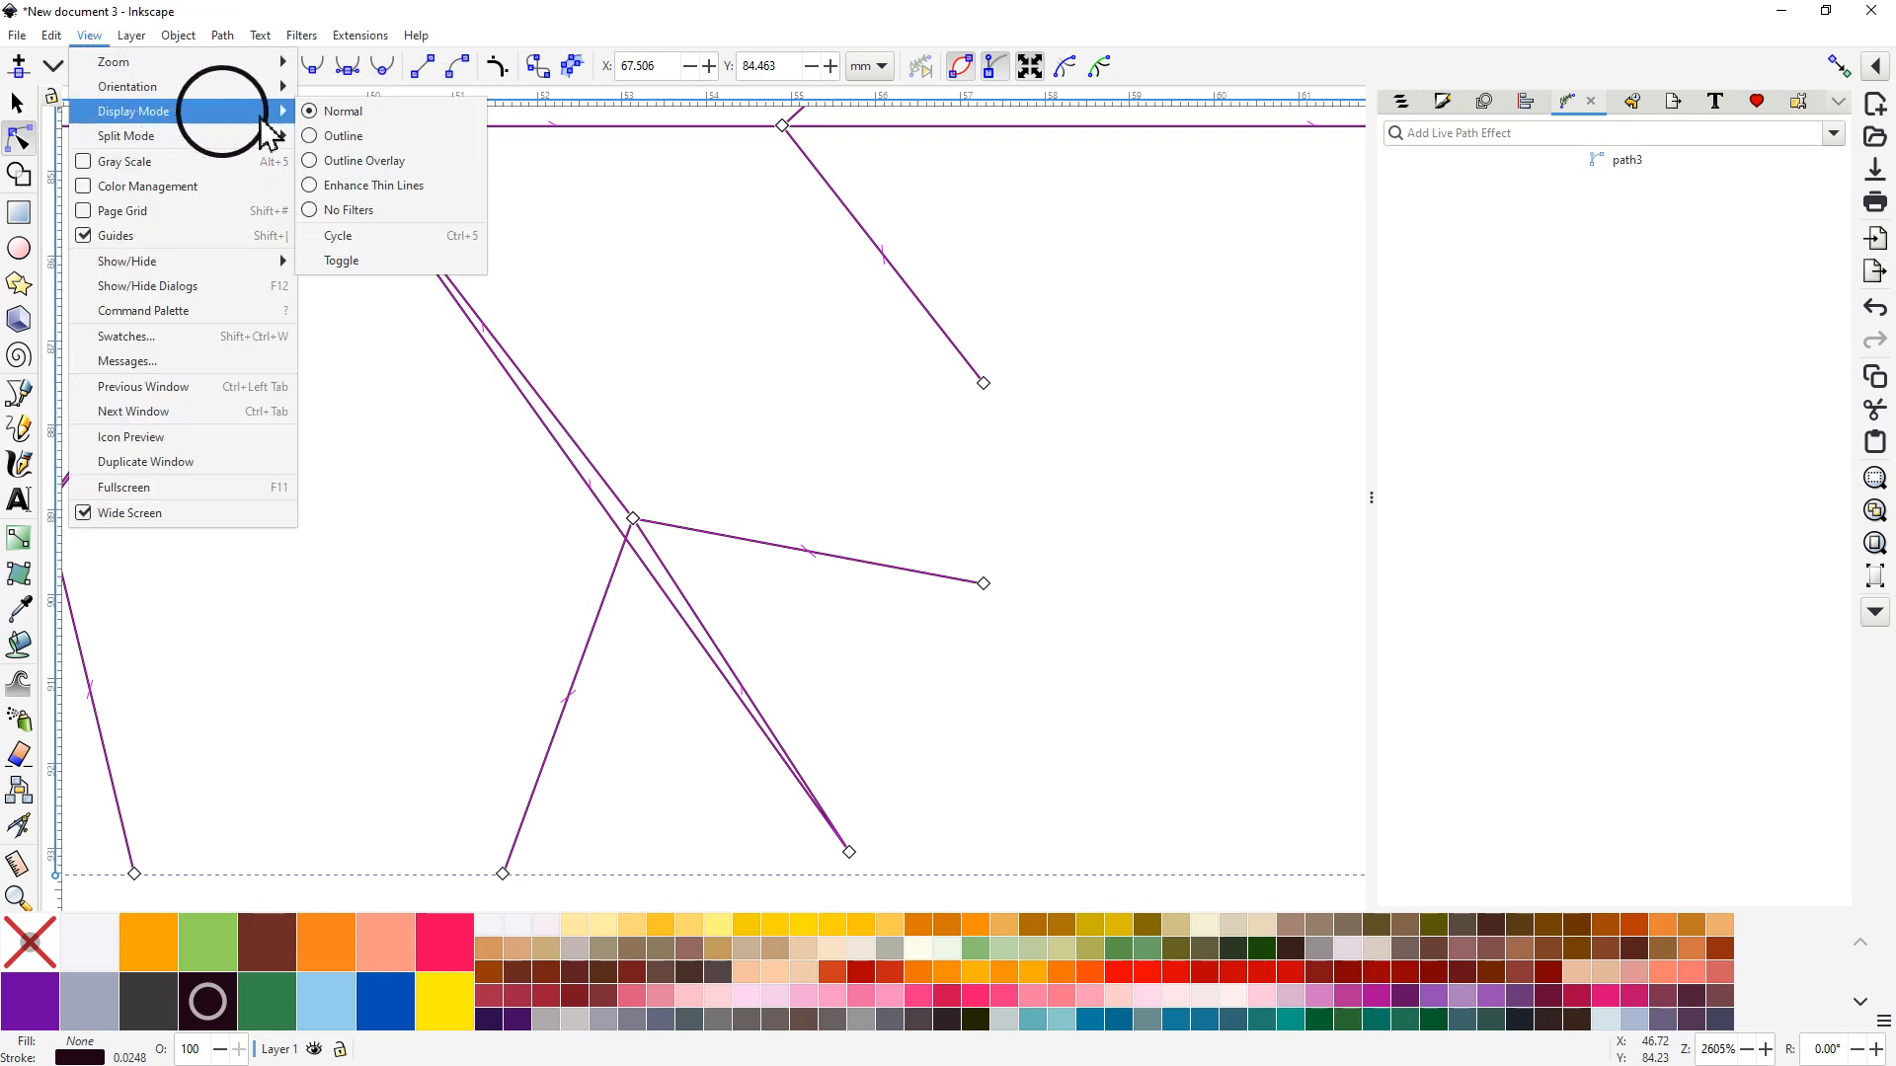
left_click(306, 134)
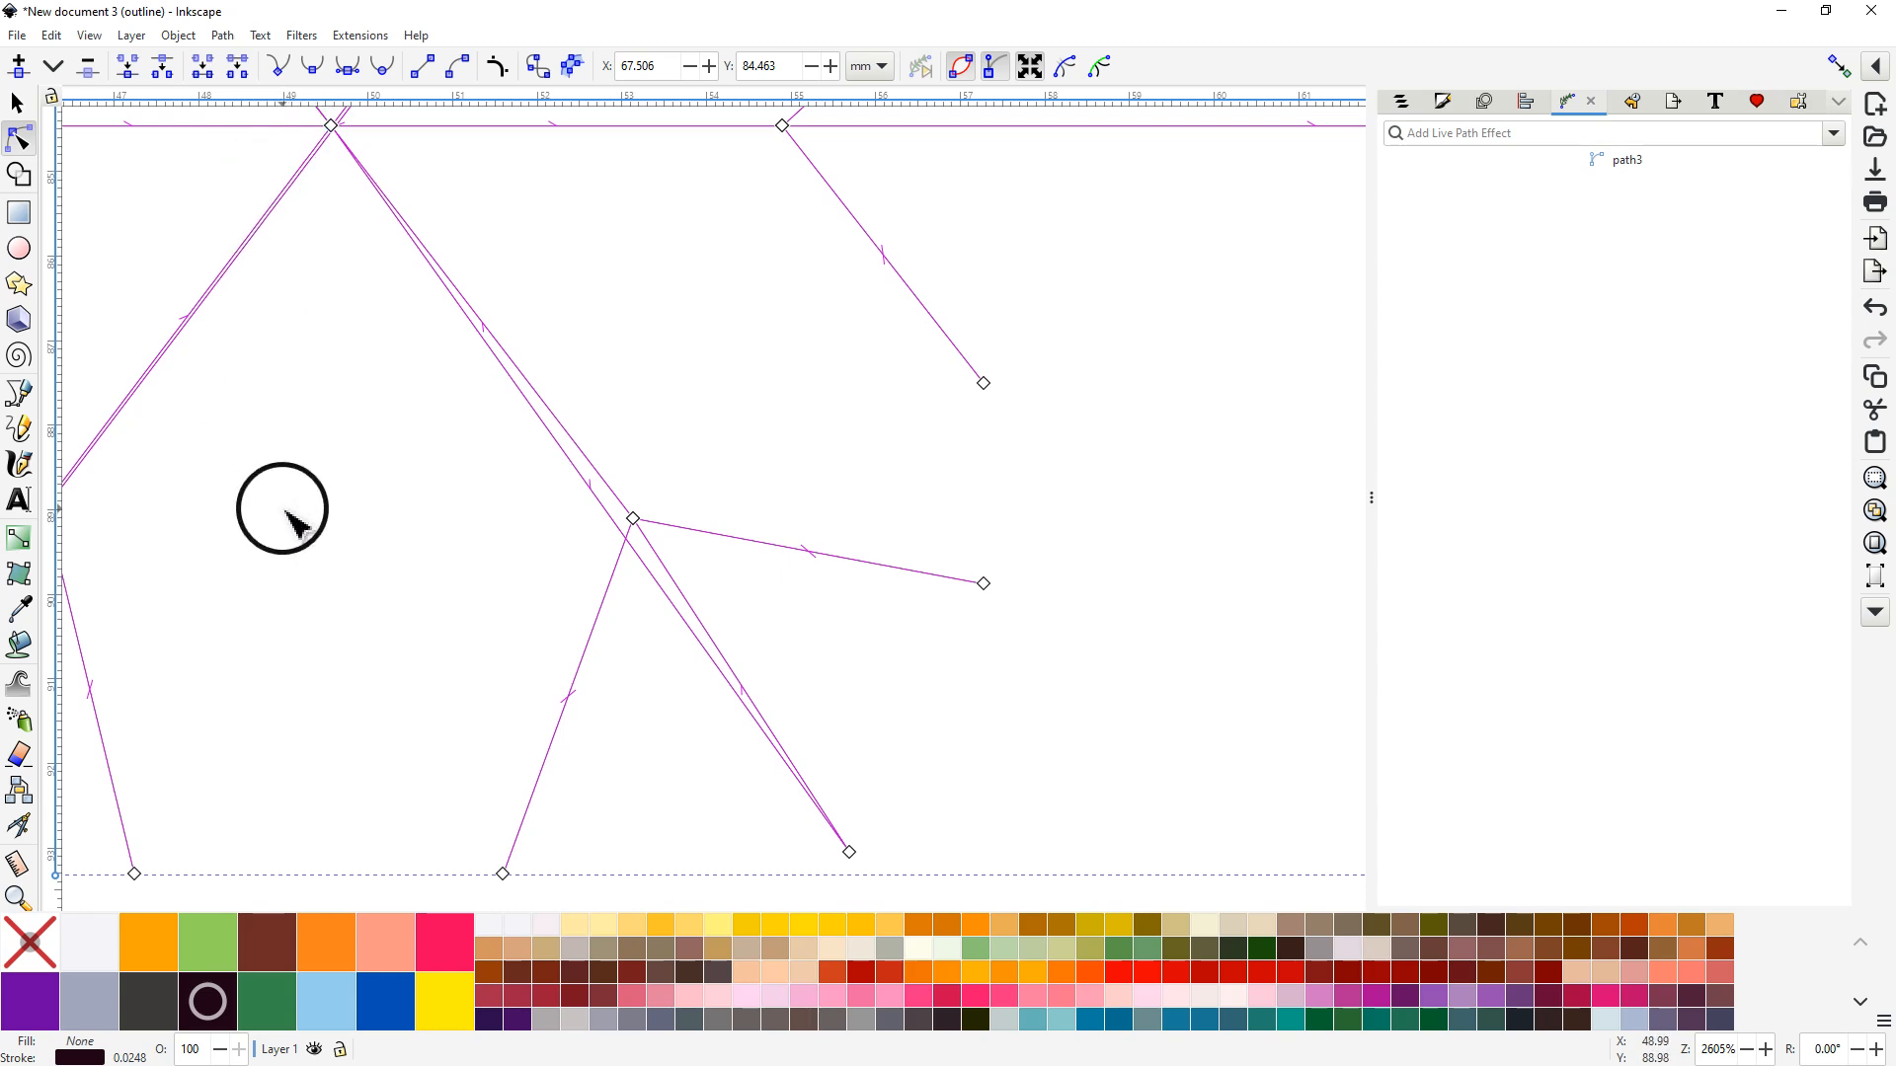
scroll(474, 523, "down", 2, "ctrl")
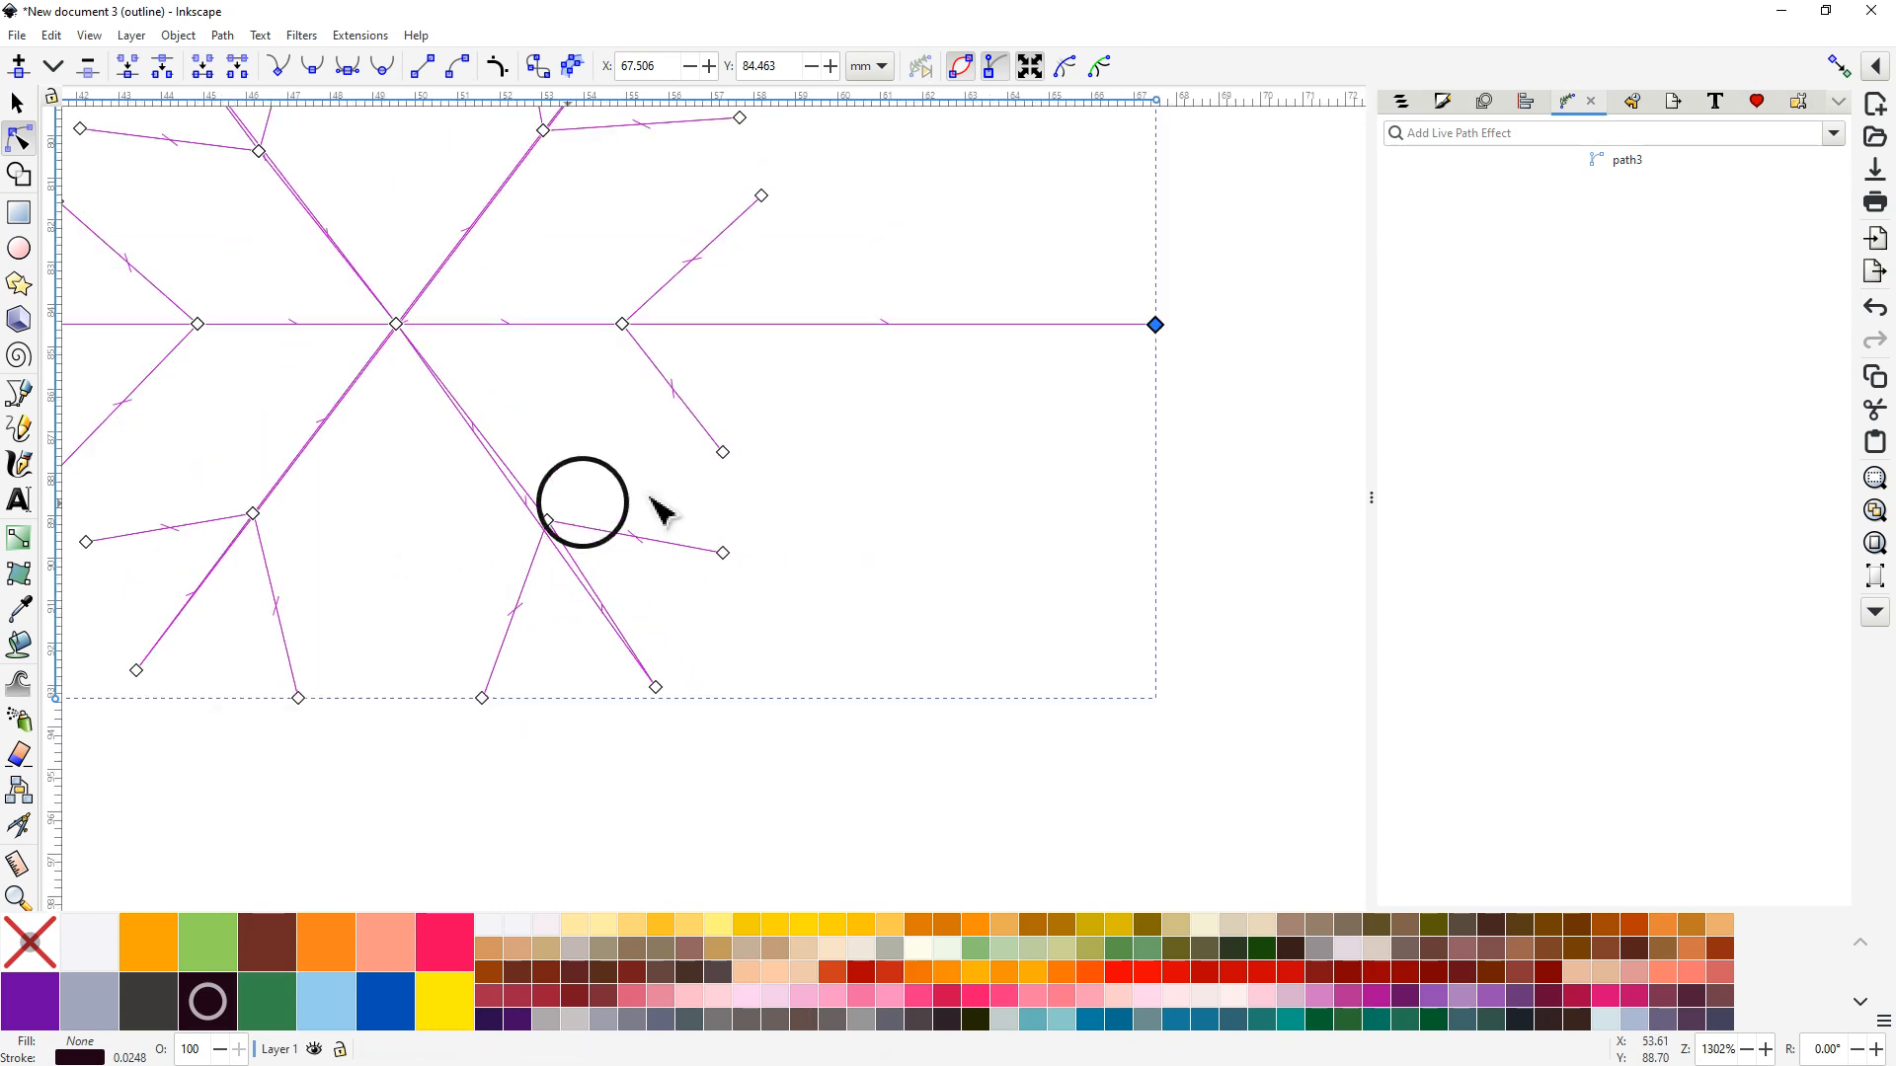
left_click_drag(681, 498, 938, 509)
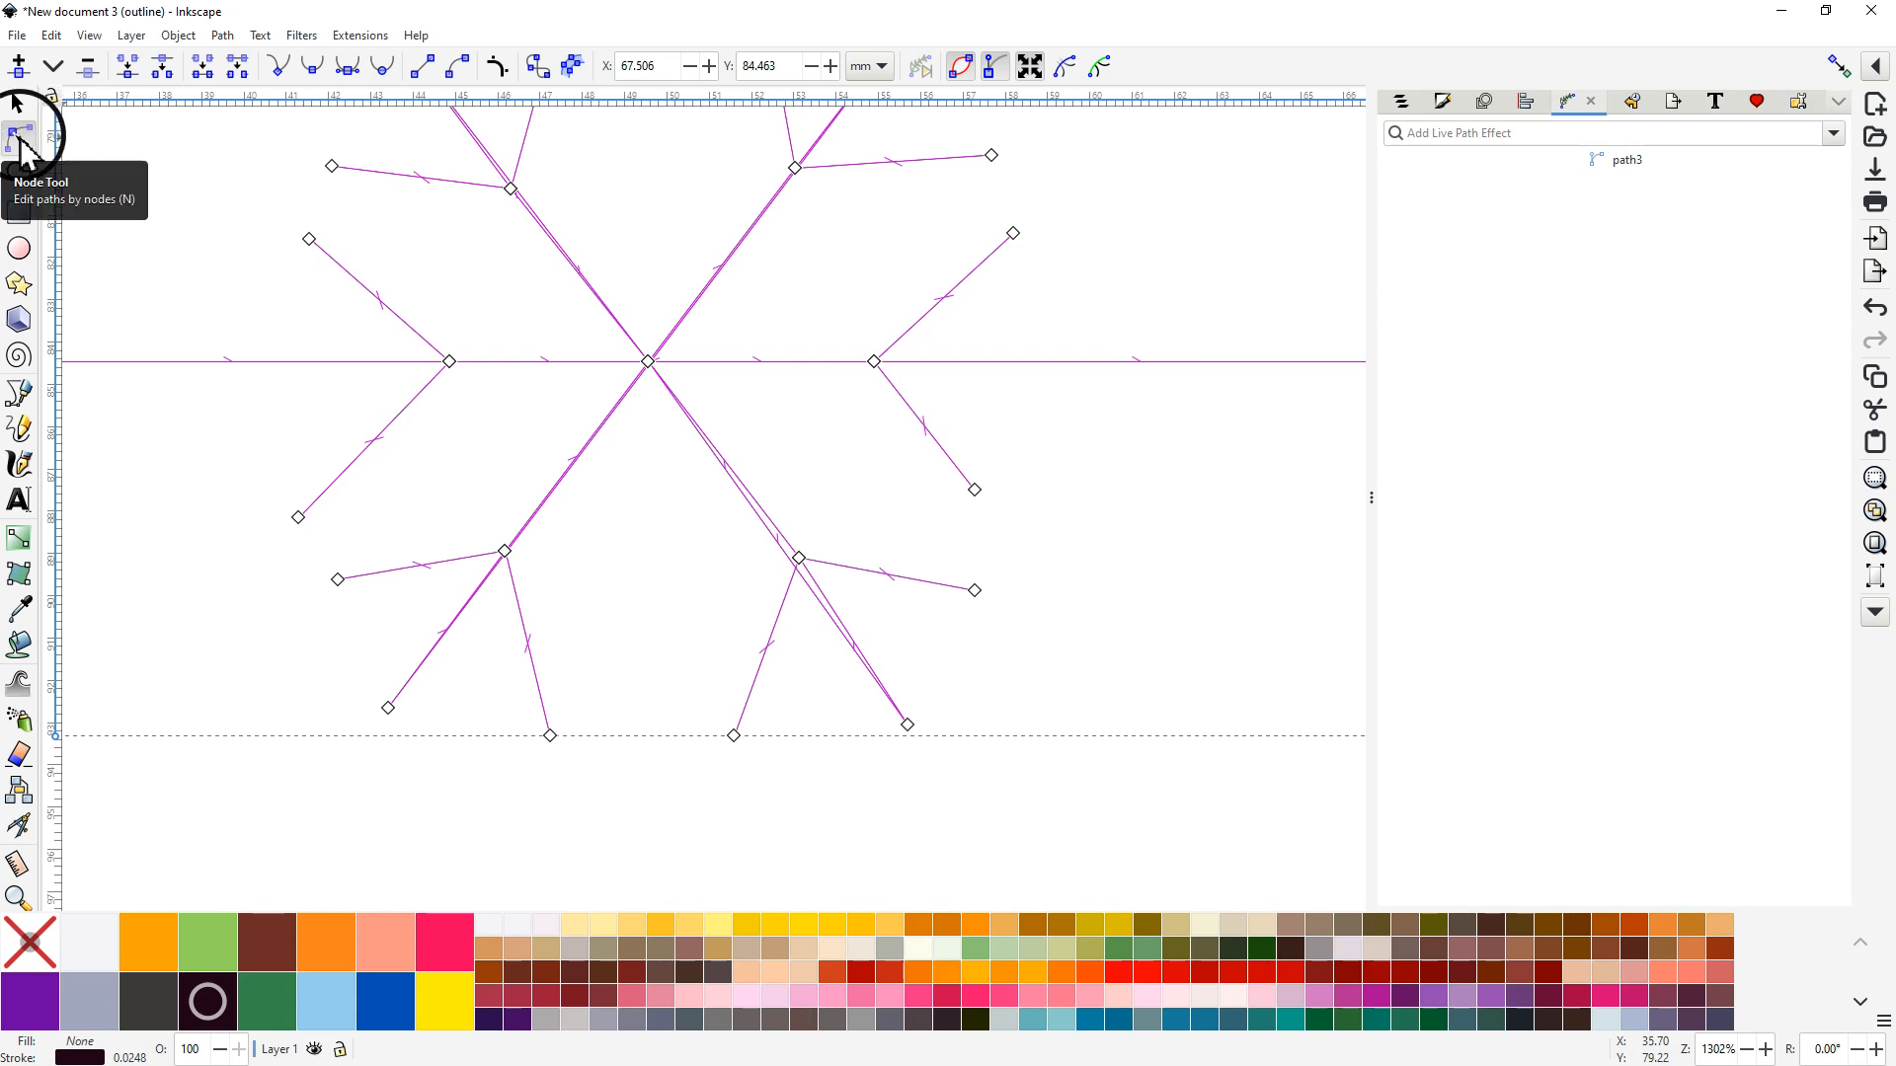
Step: In the Node Tool preferences, turn off Deleting nodes preserves shape and set the path outline color to RGBA 3c00b9ff
double_click(19, 139)
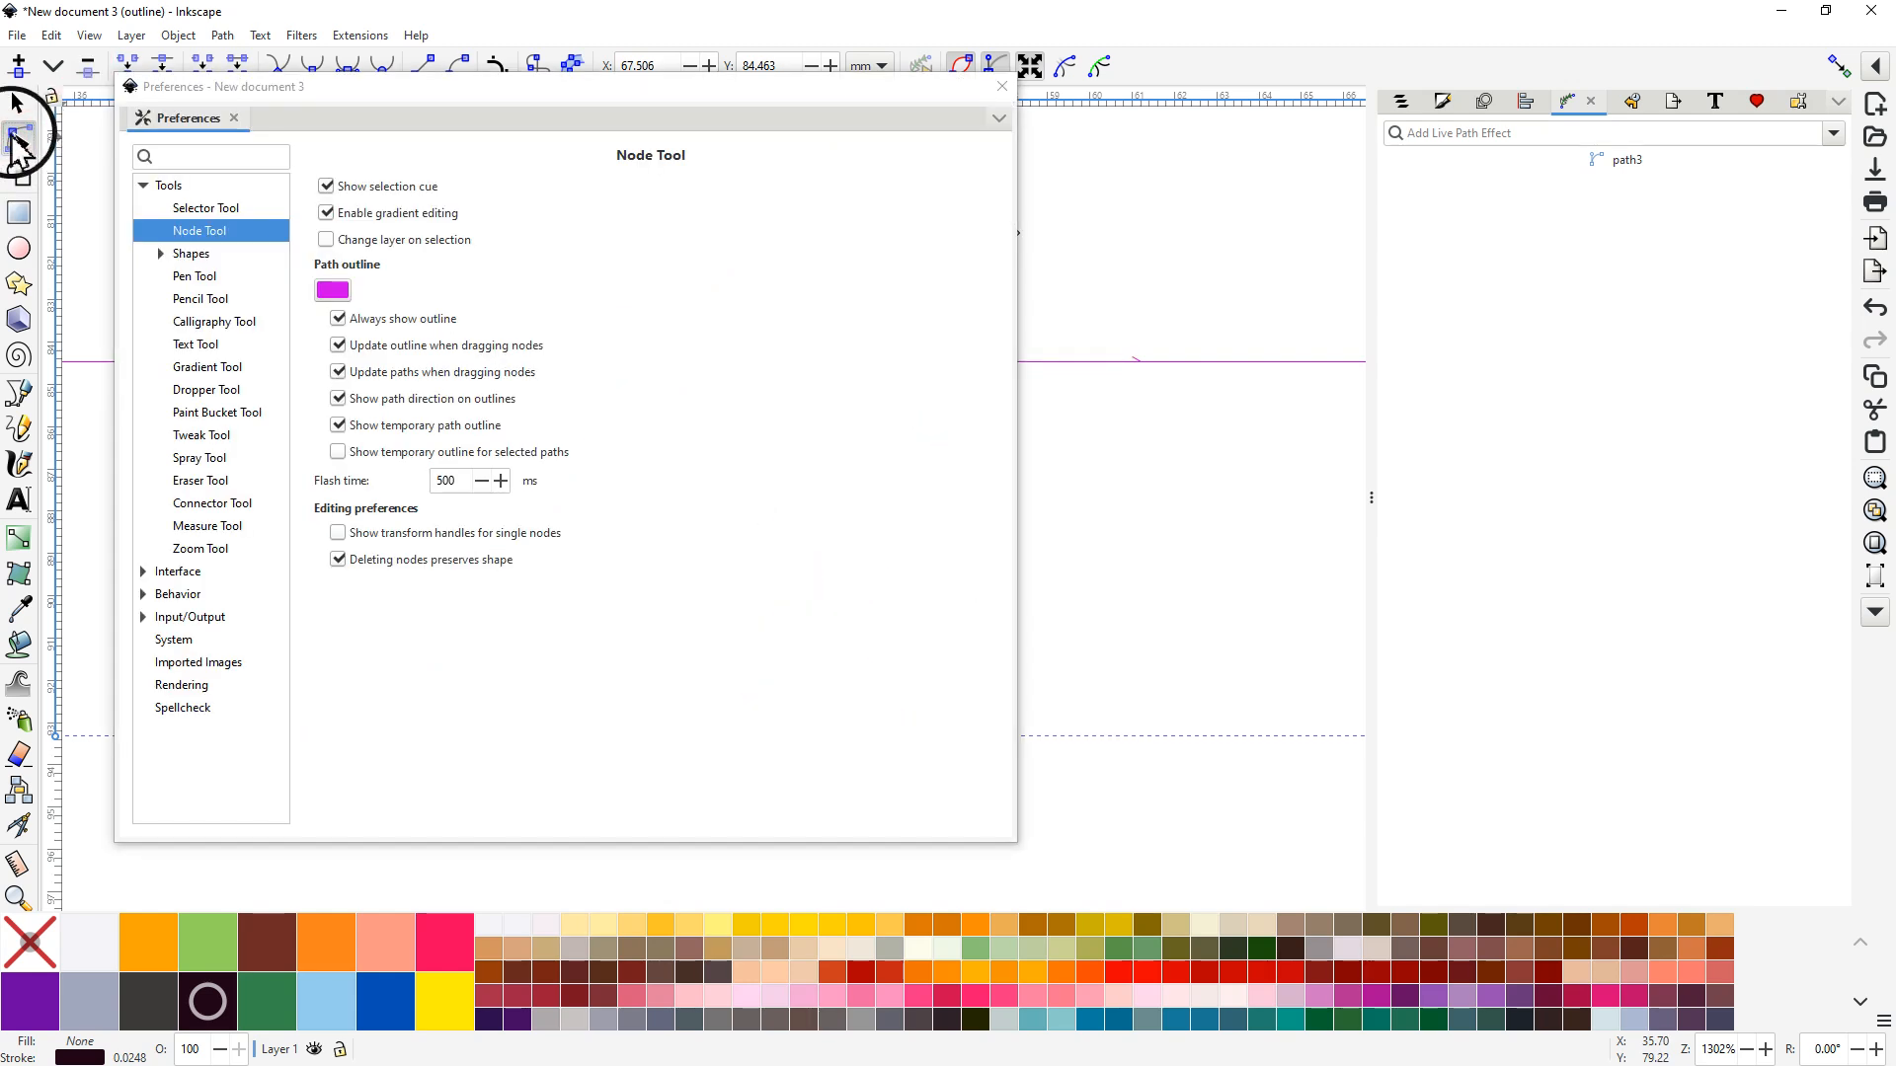
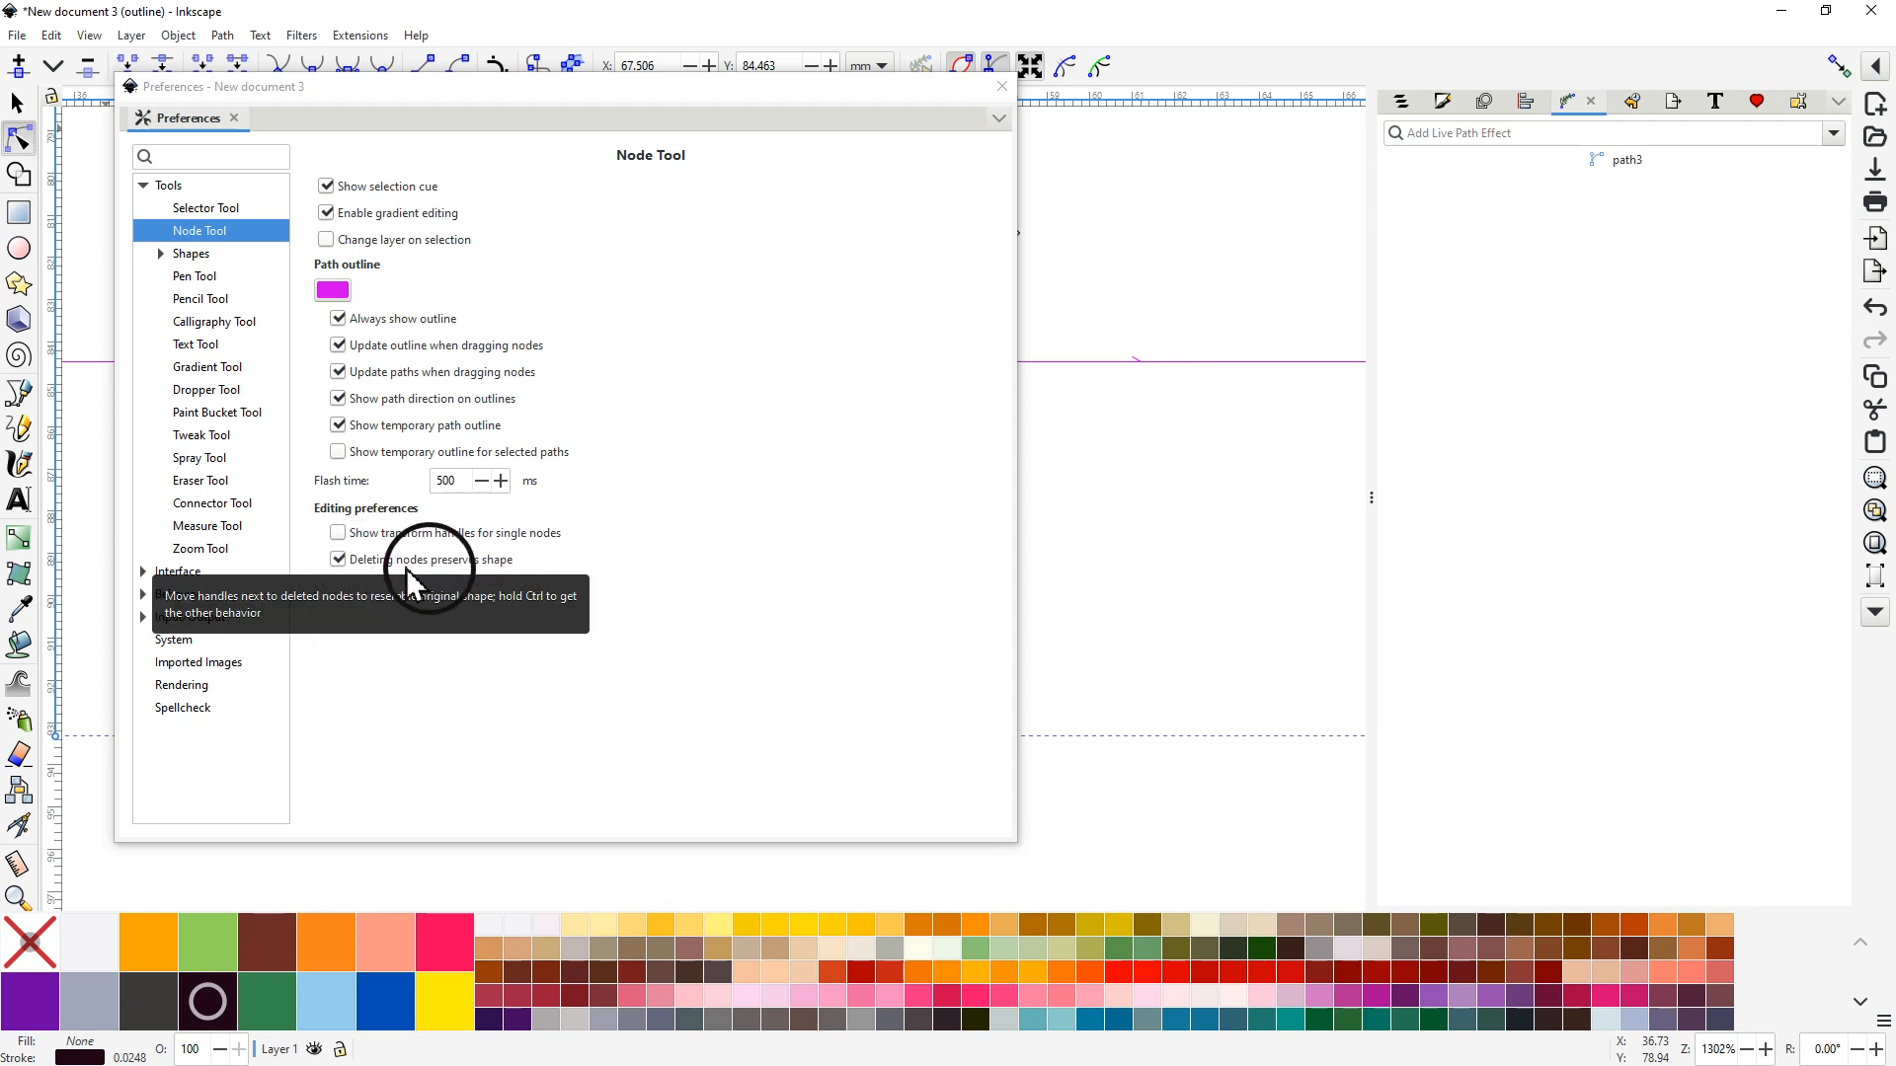
left_click(337, 560)
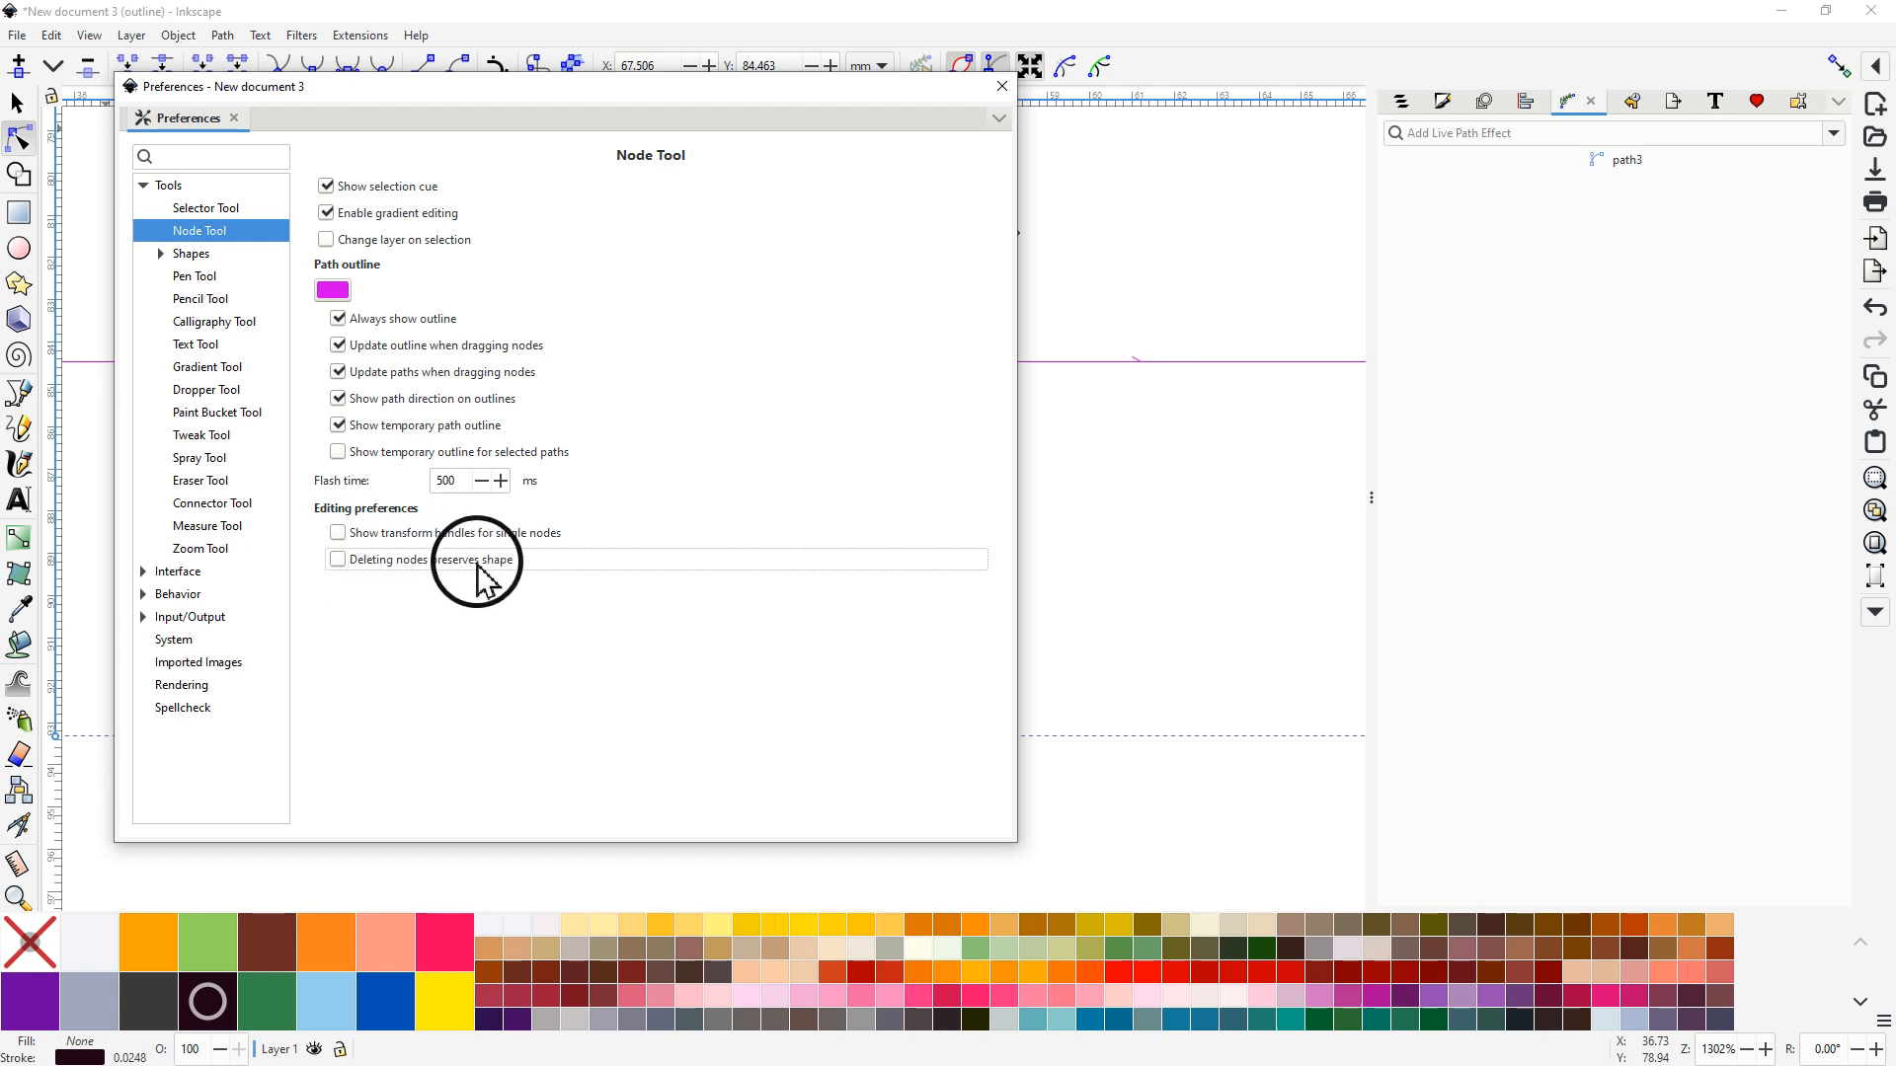
left_click(332, 291)
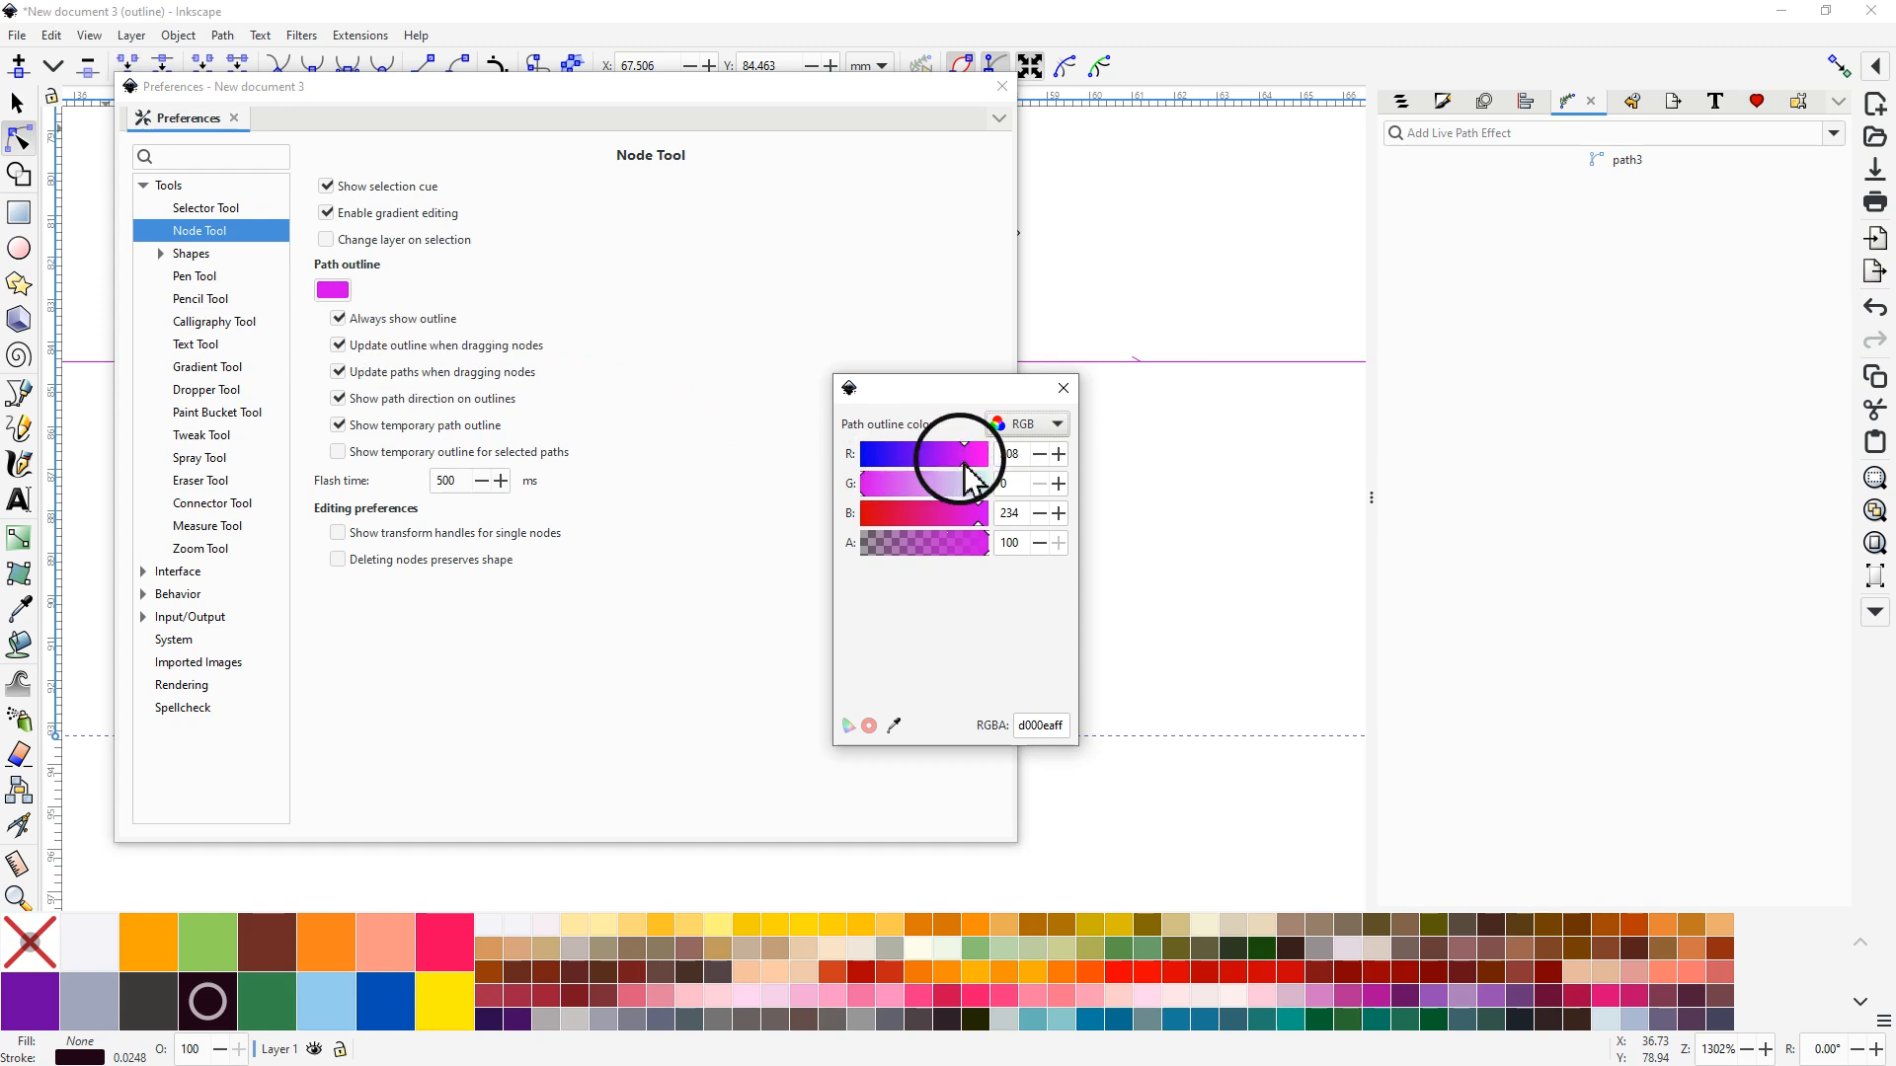
left_click_drag(965, 464, 891, 464)
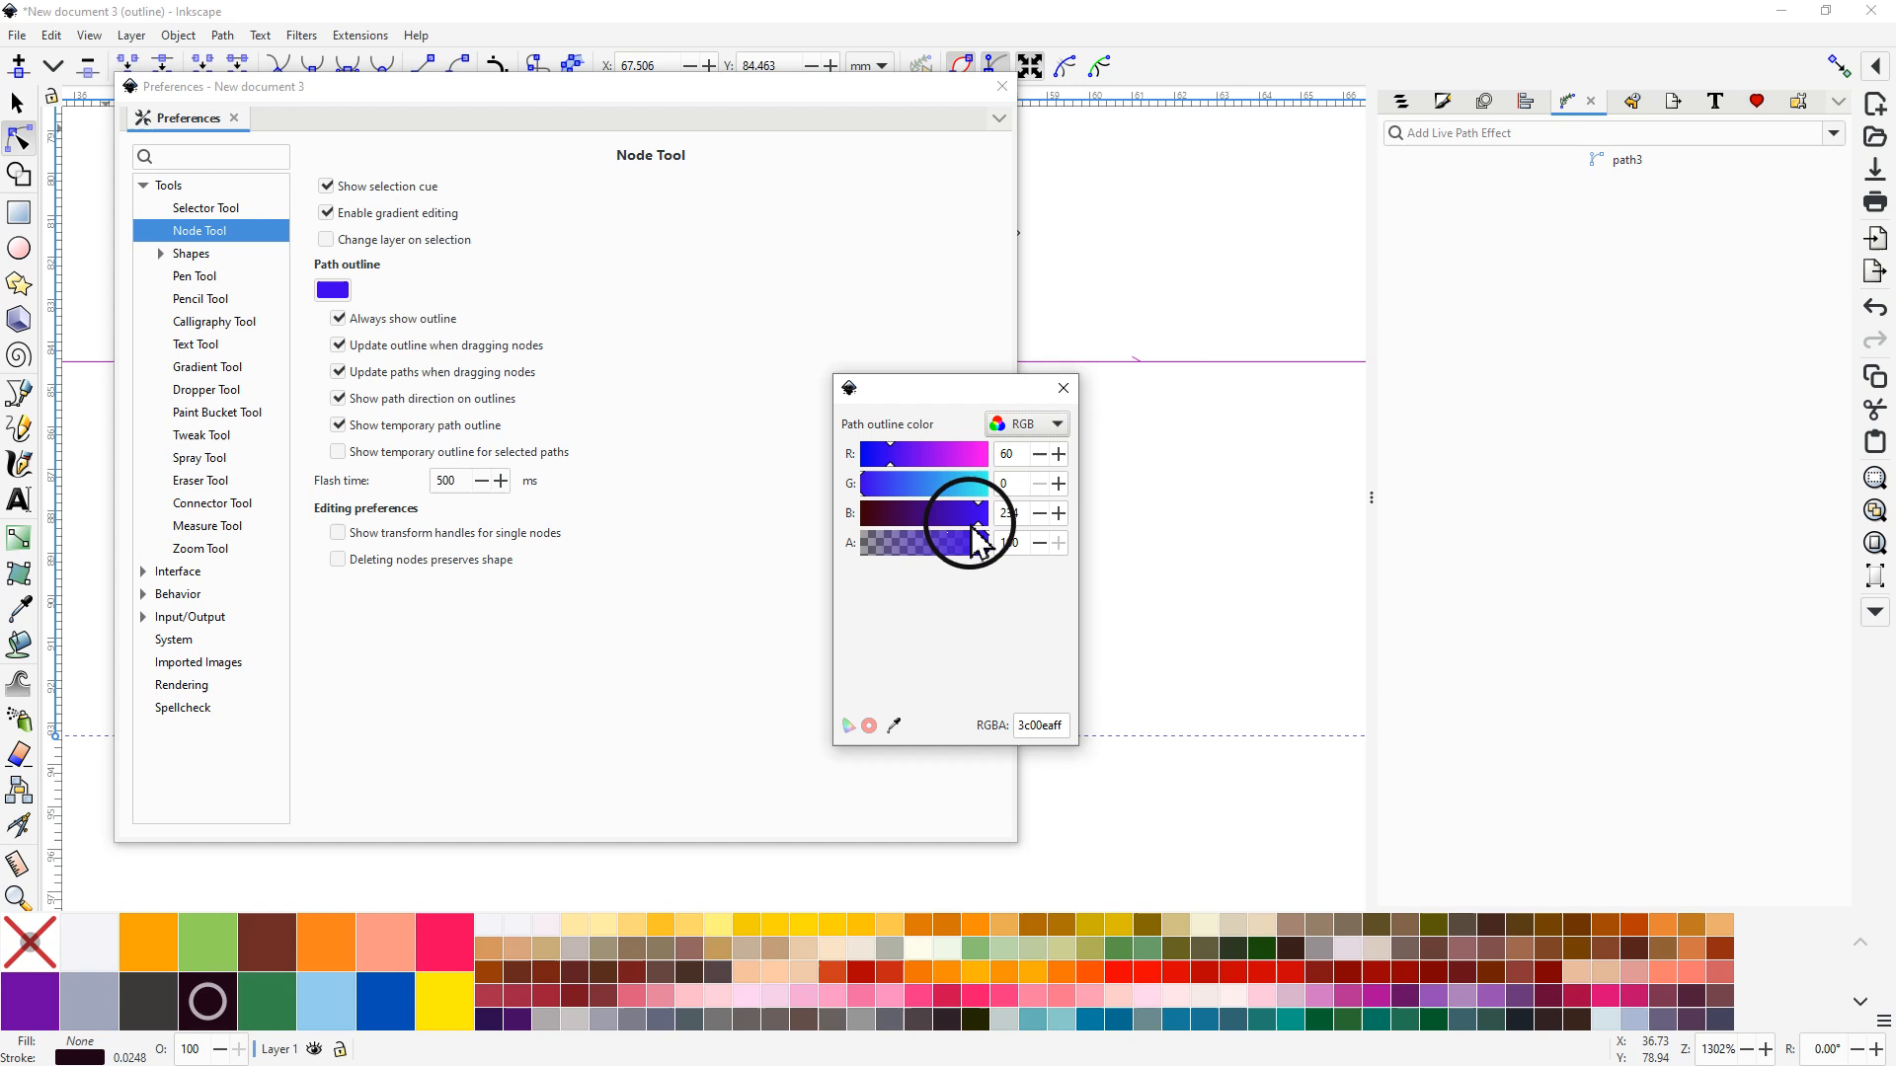
left_click_drag(977, 521, 953, 513)
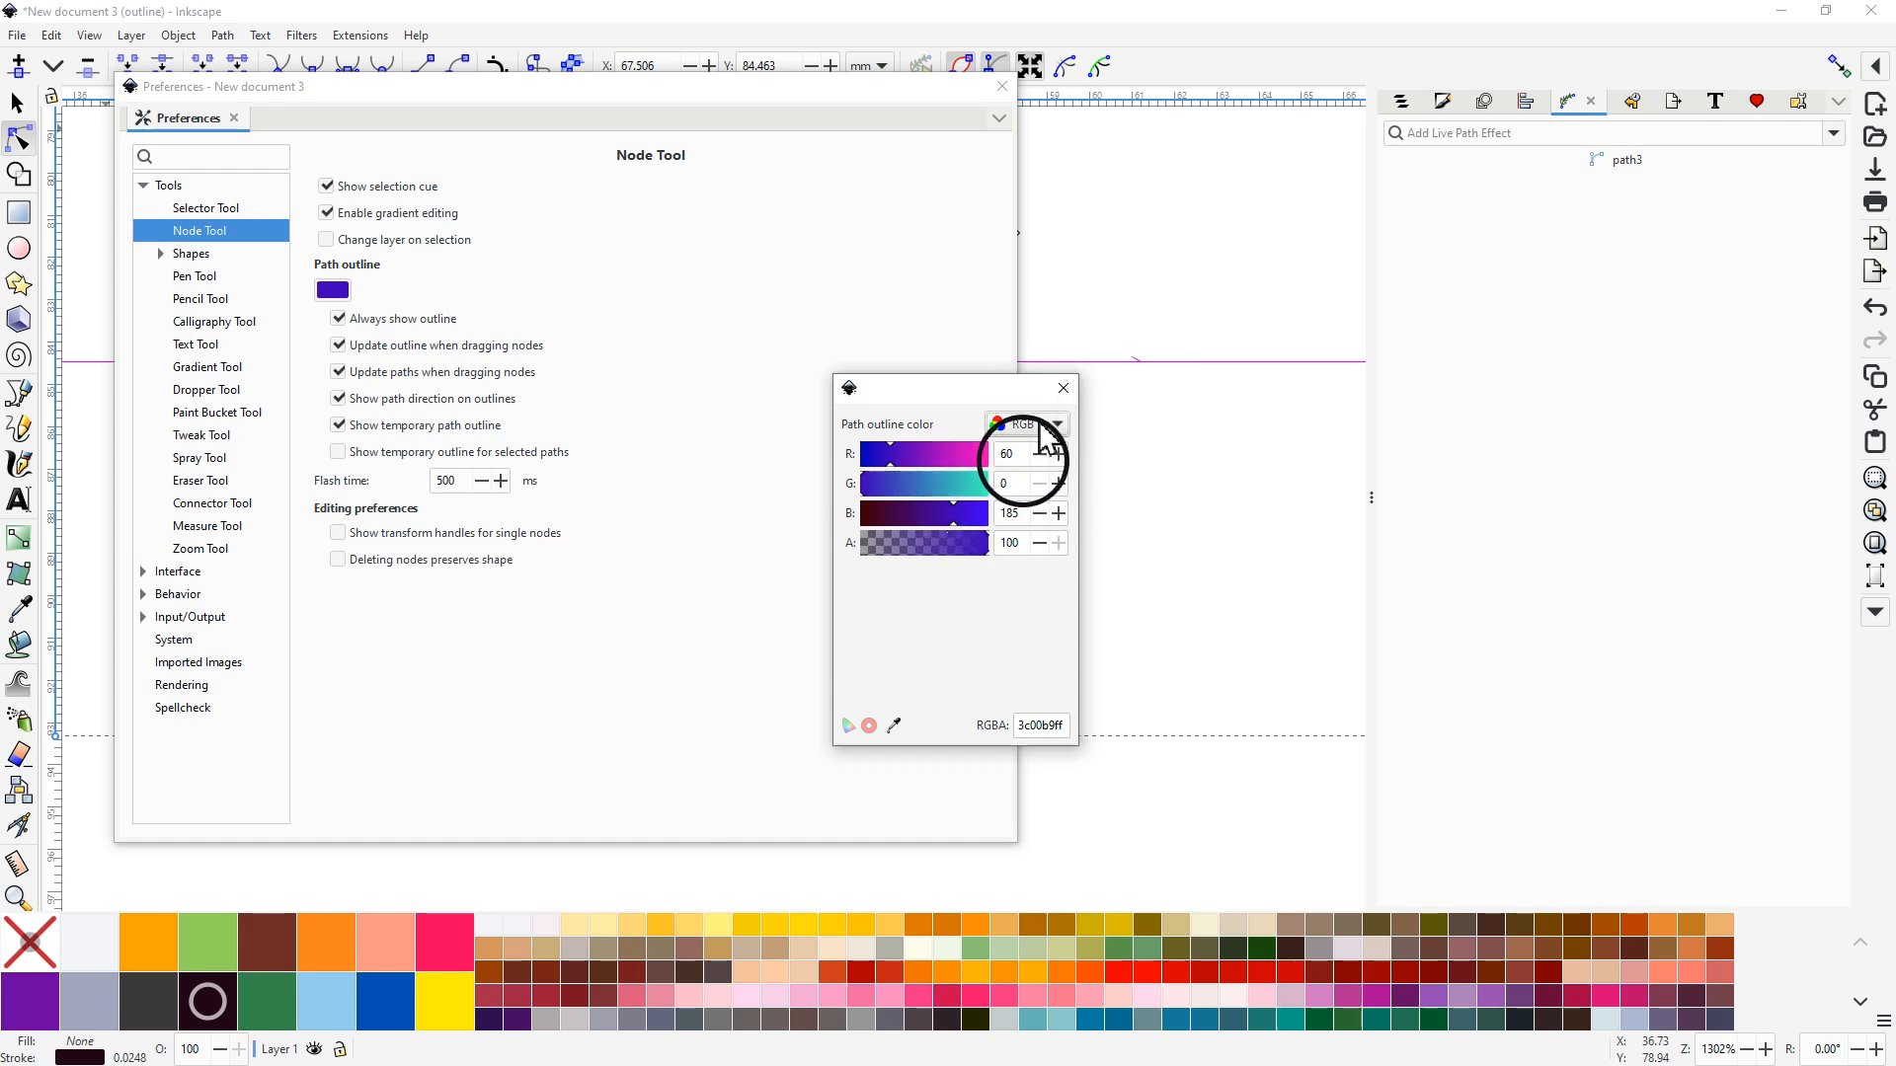
left_click(1063, 389)
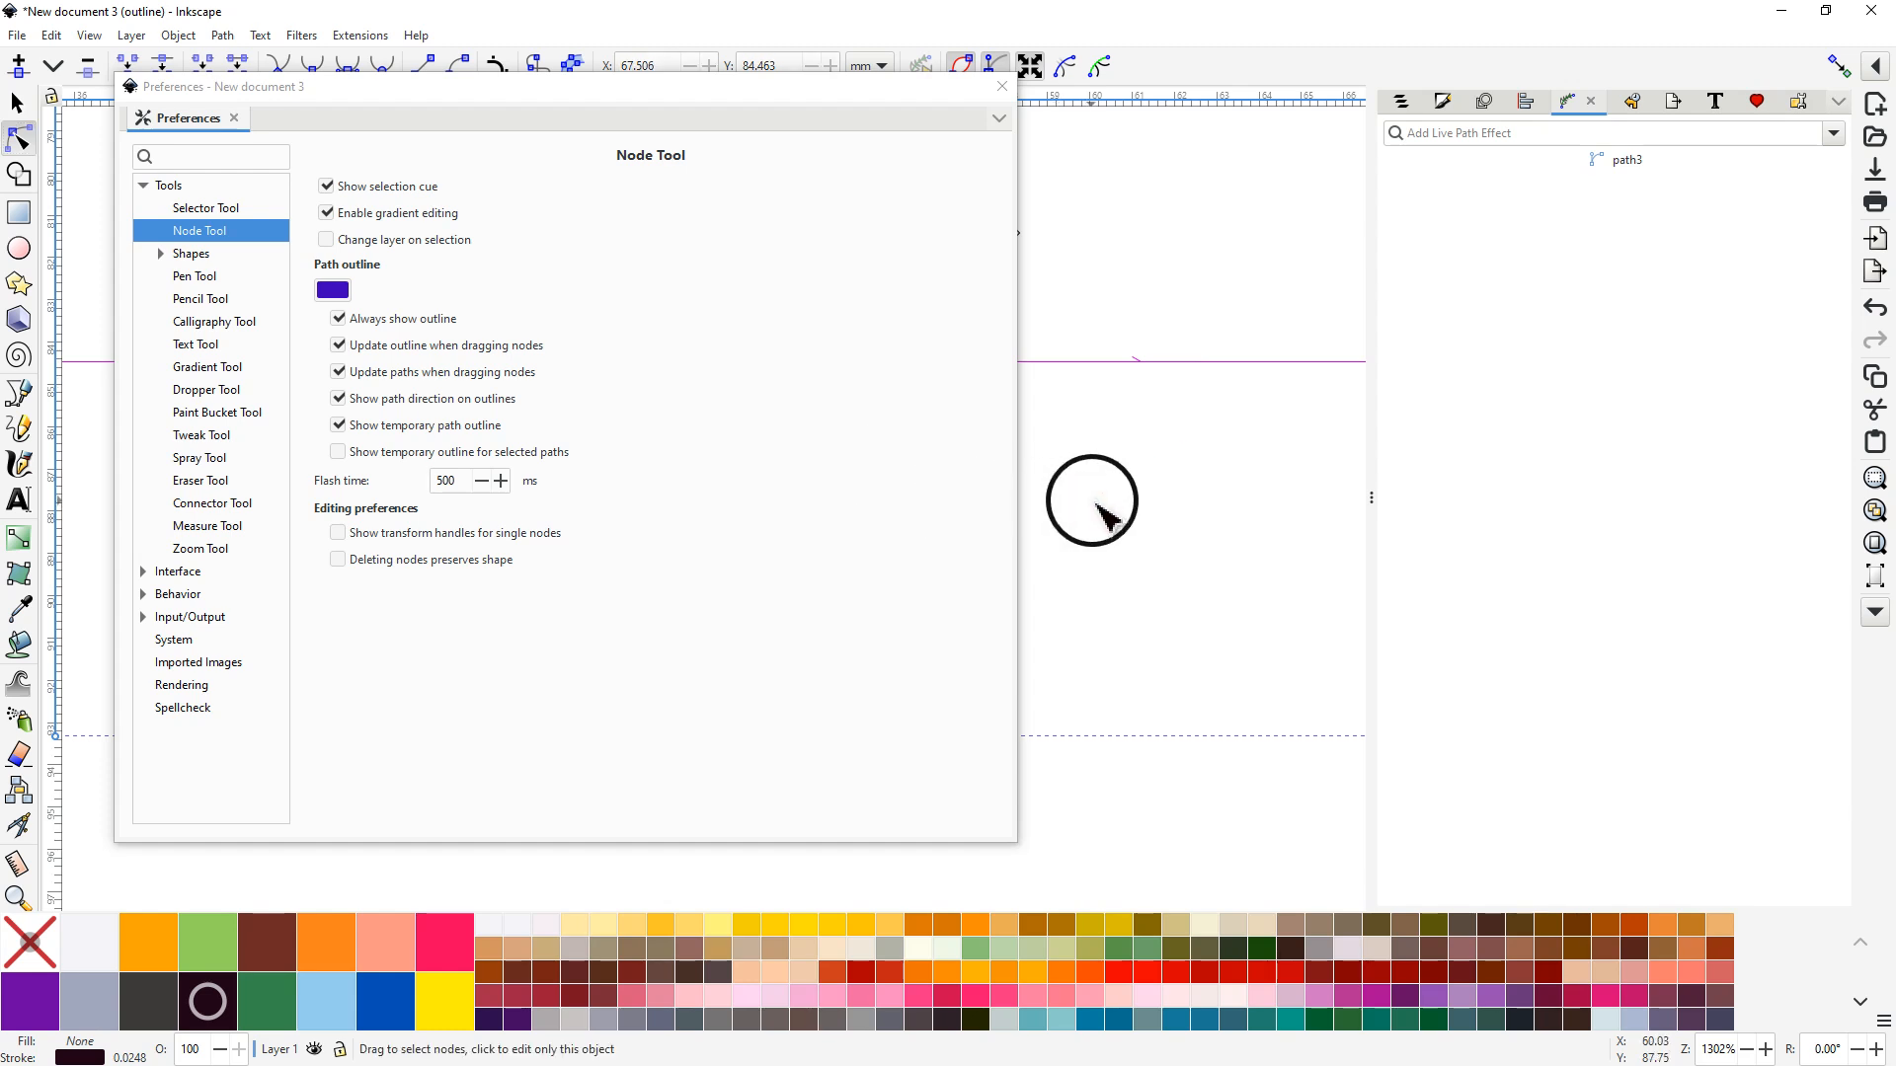
Step: Close the preferences and compare the snowflake's lower branches with the Node tool's path outline turned off and on again
left_click(1002, 87)
left_click(829, 459)
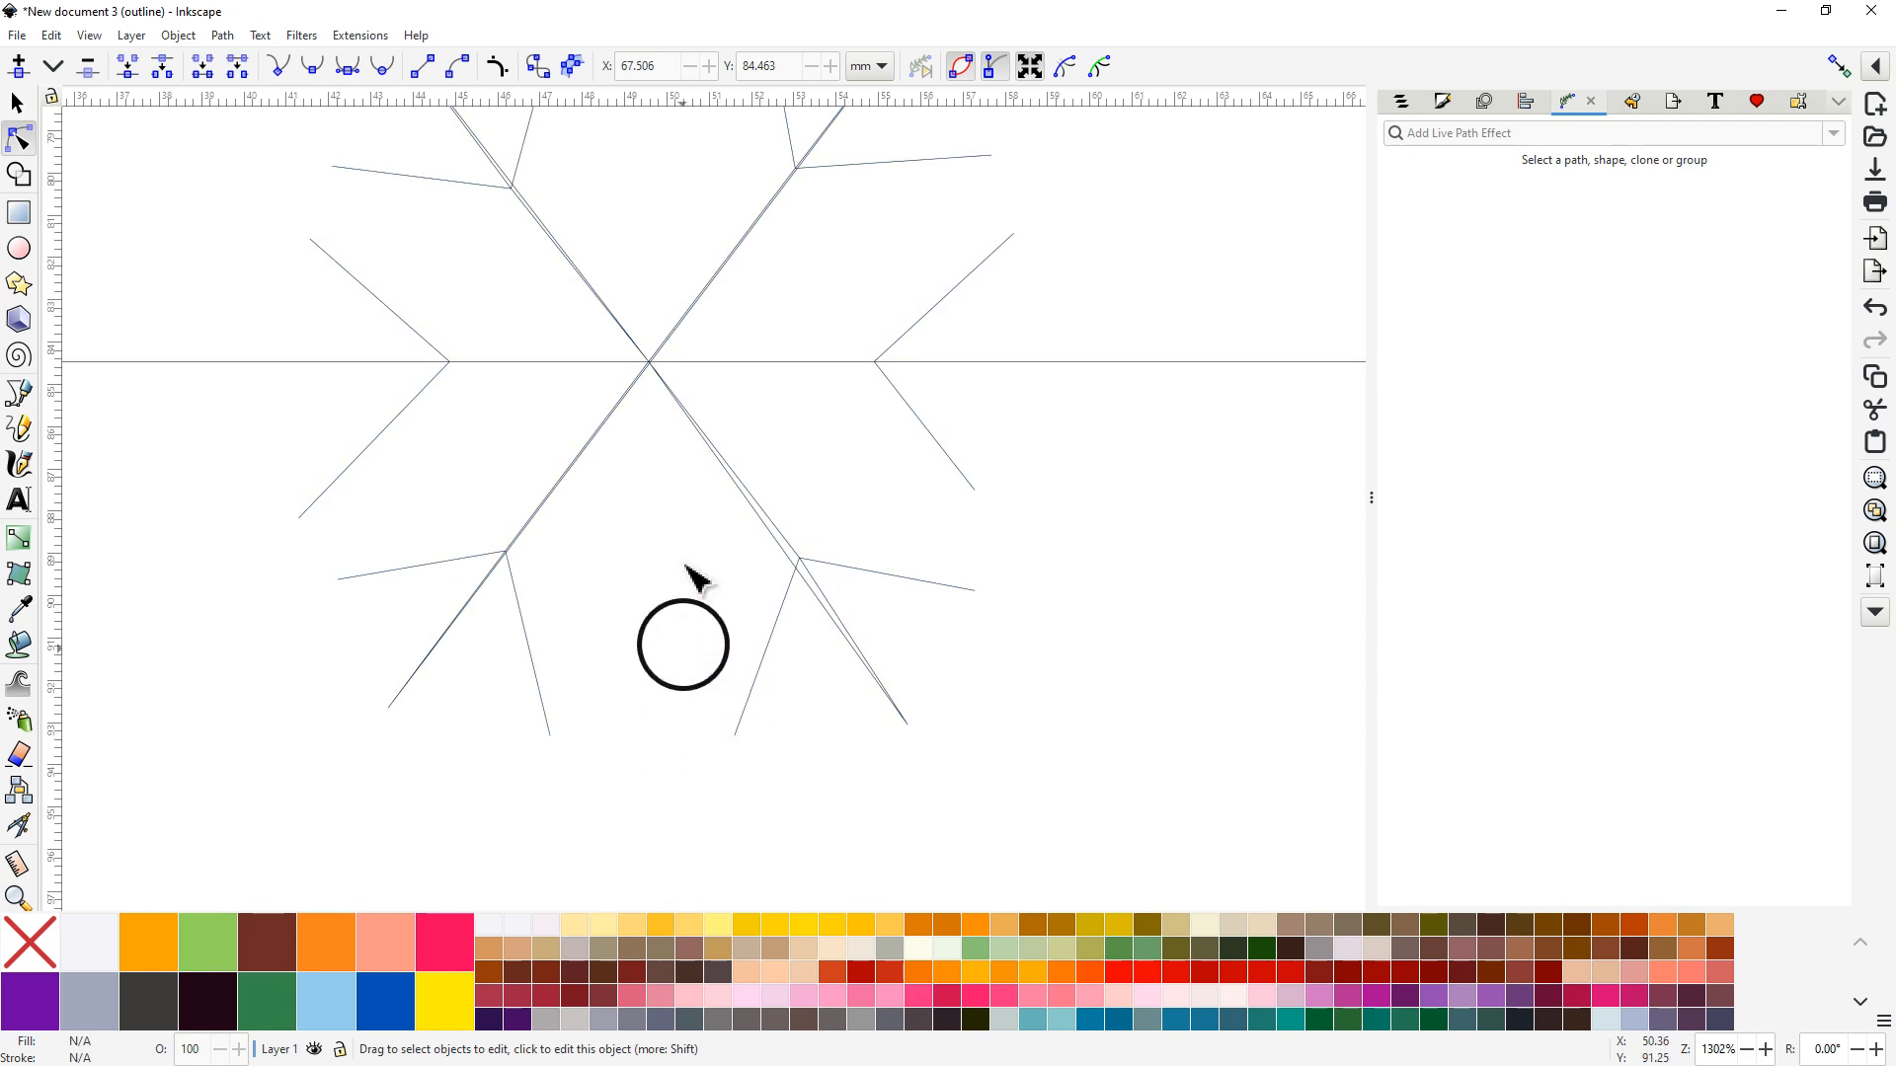
left_click(571, 472)
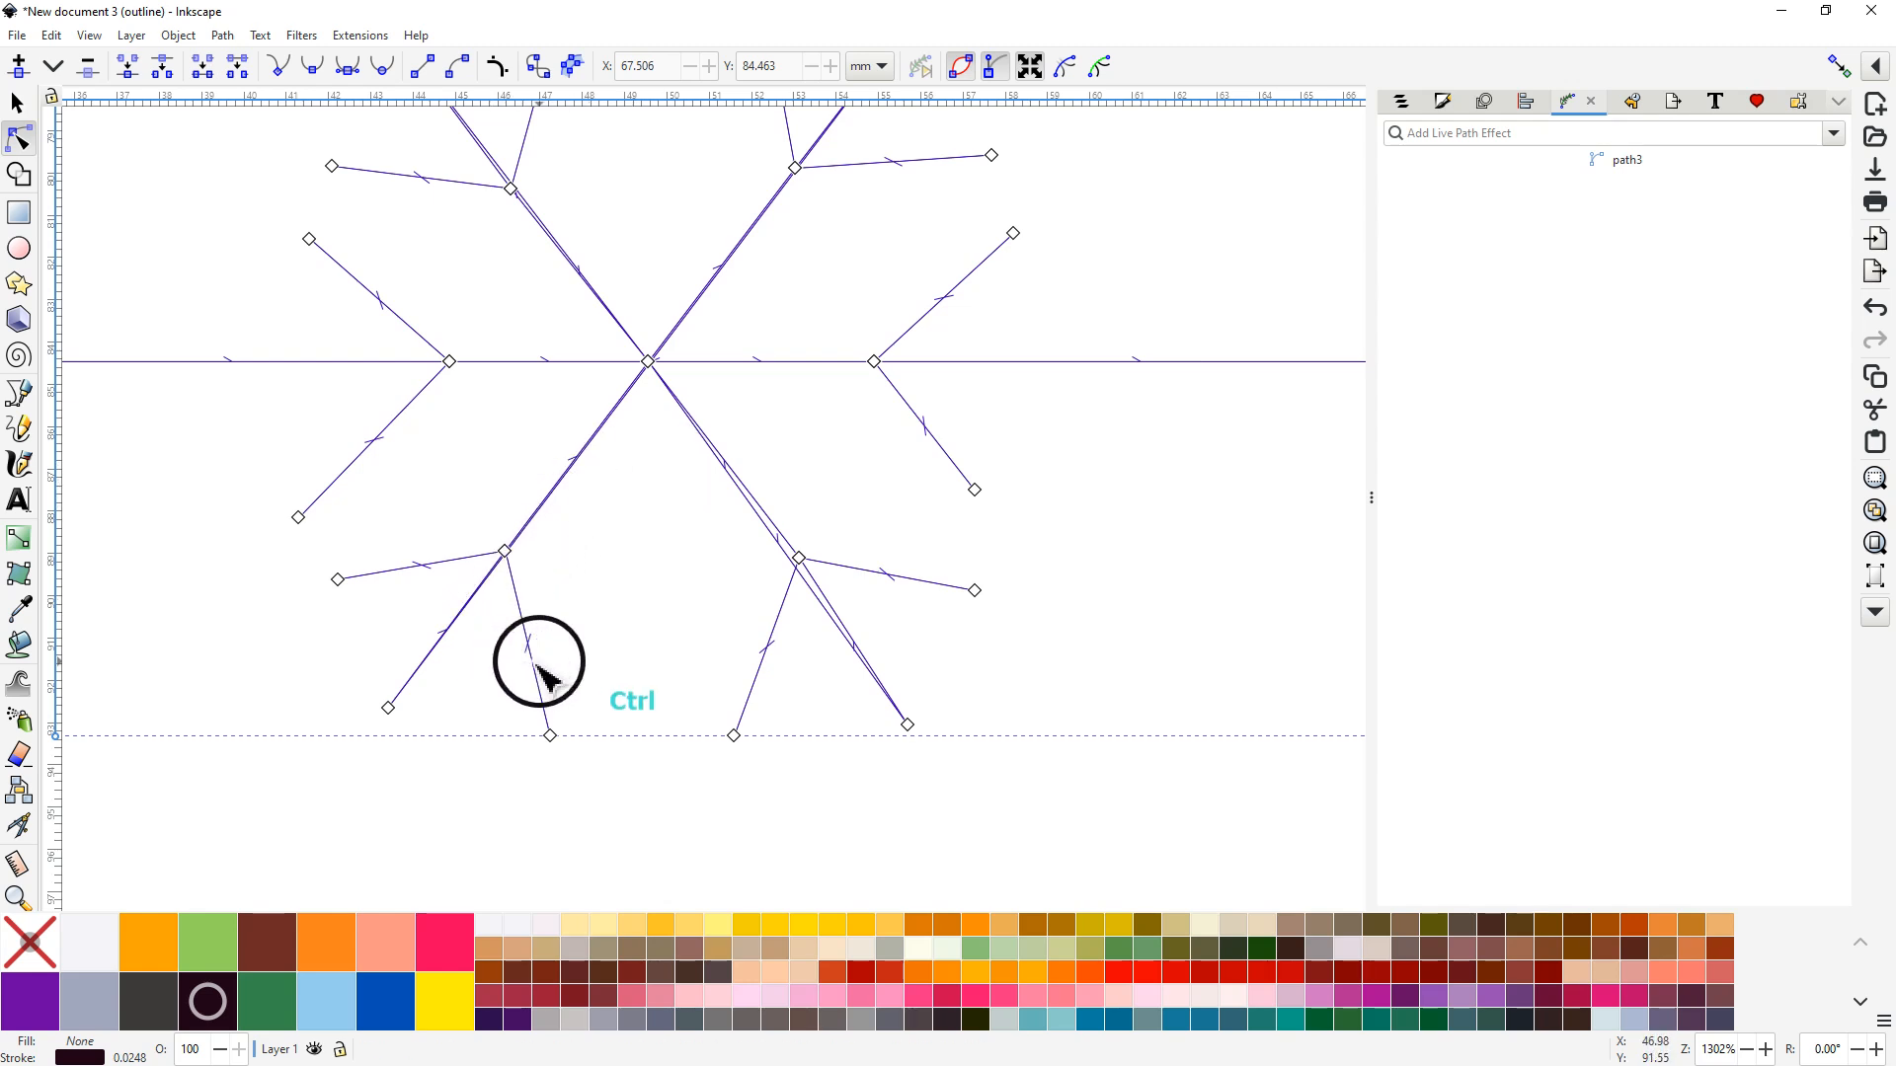
scroll(518, 663, "up", 5, "ctrl")
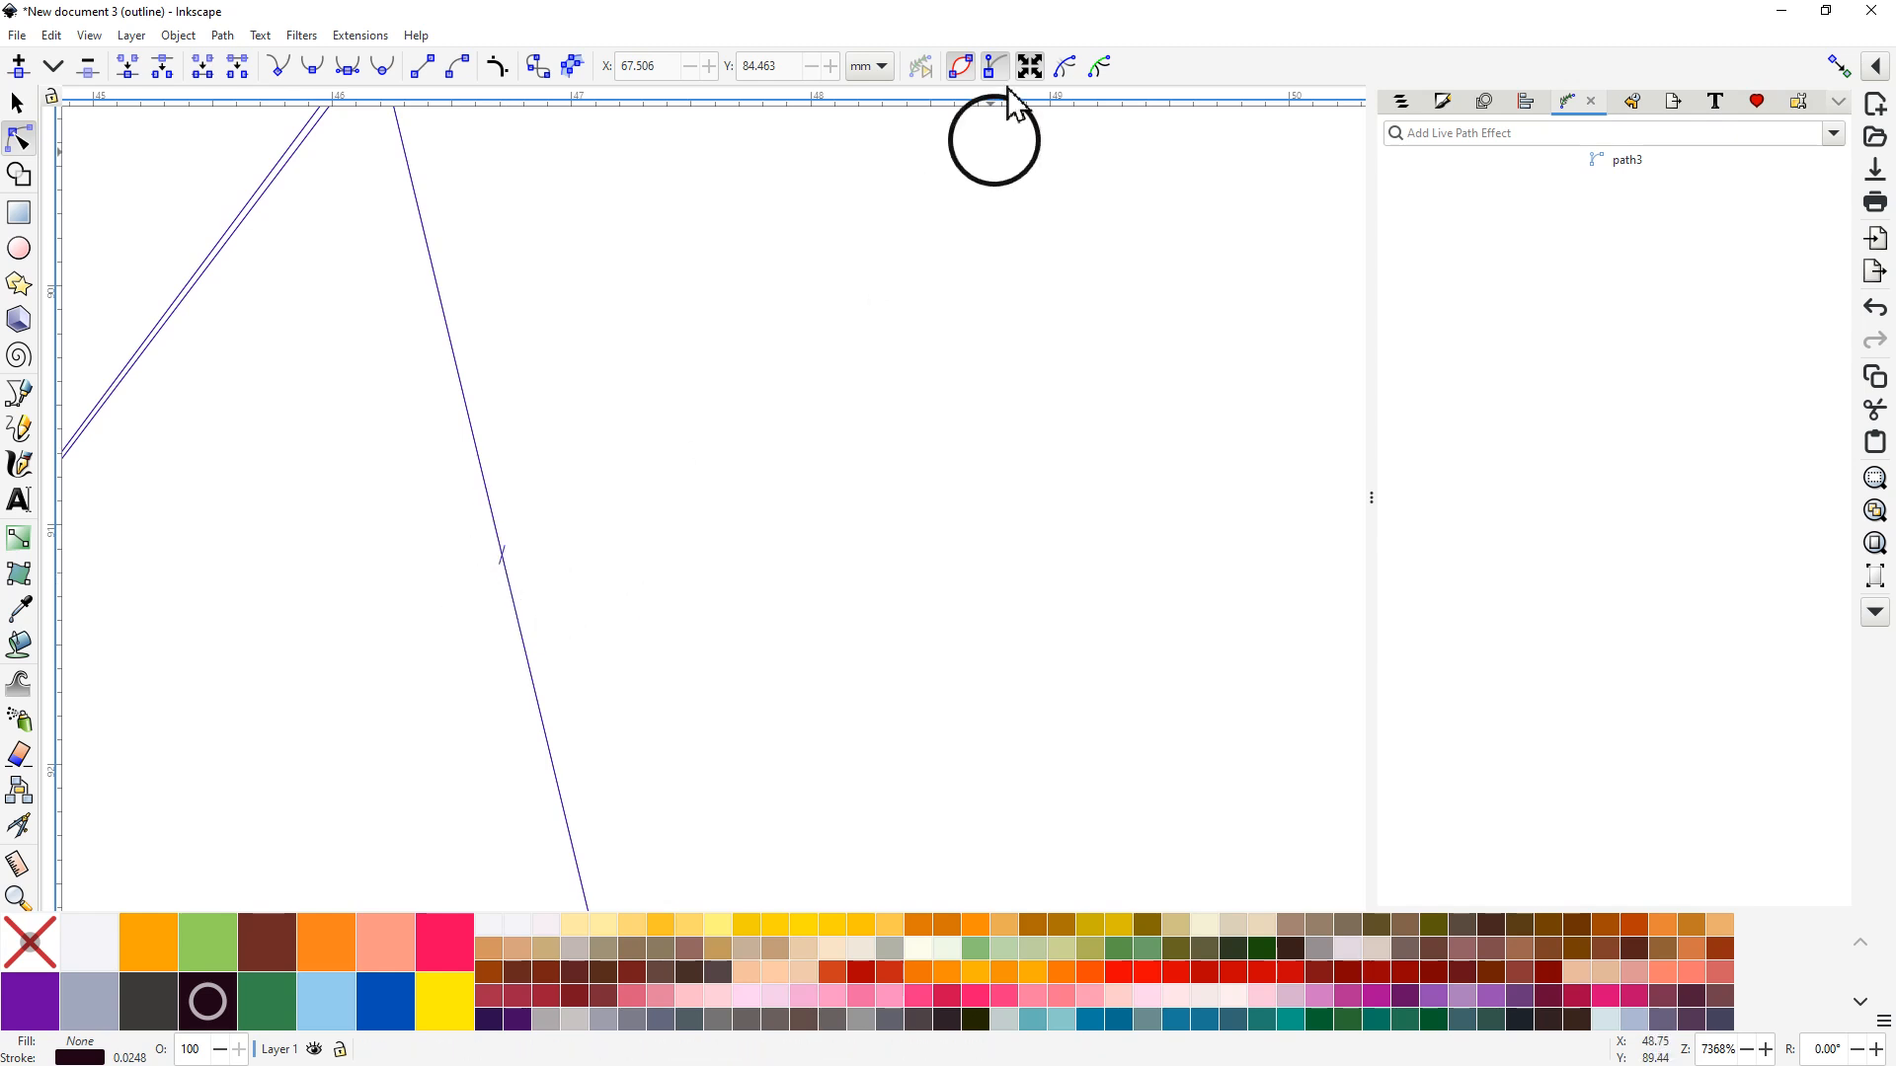
left_click(965, 71)
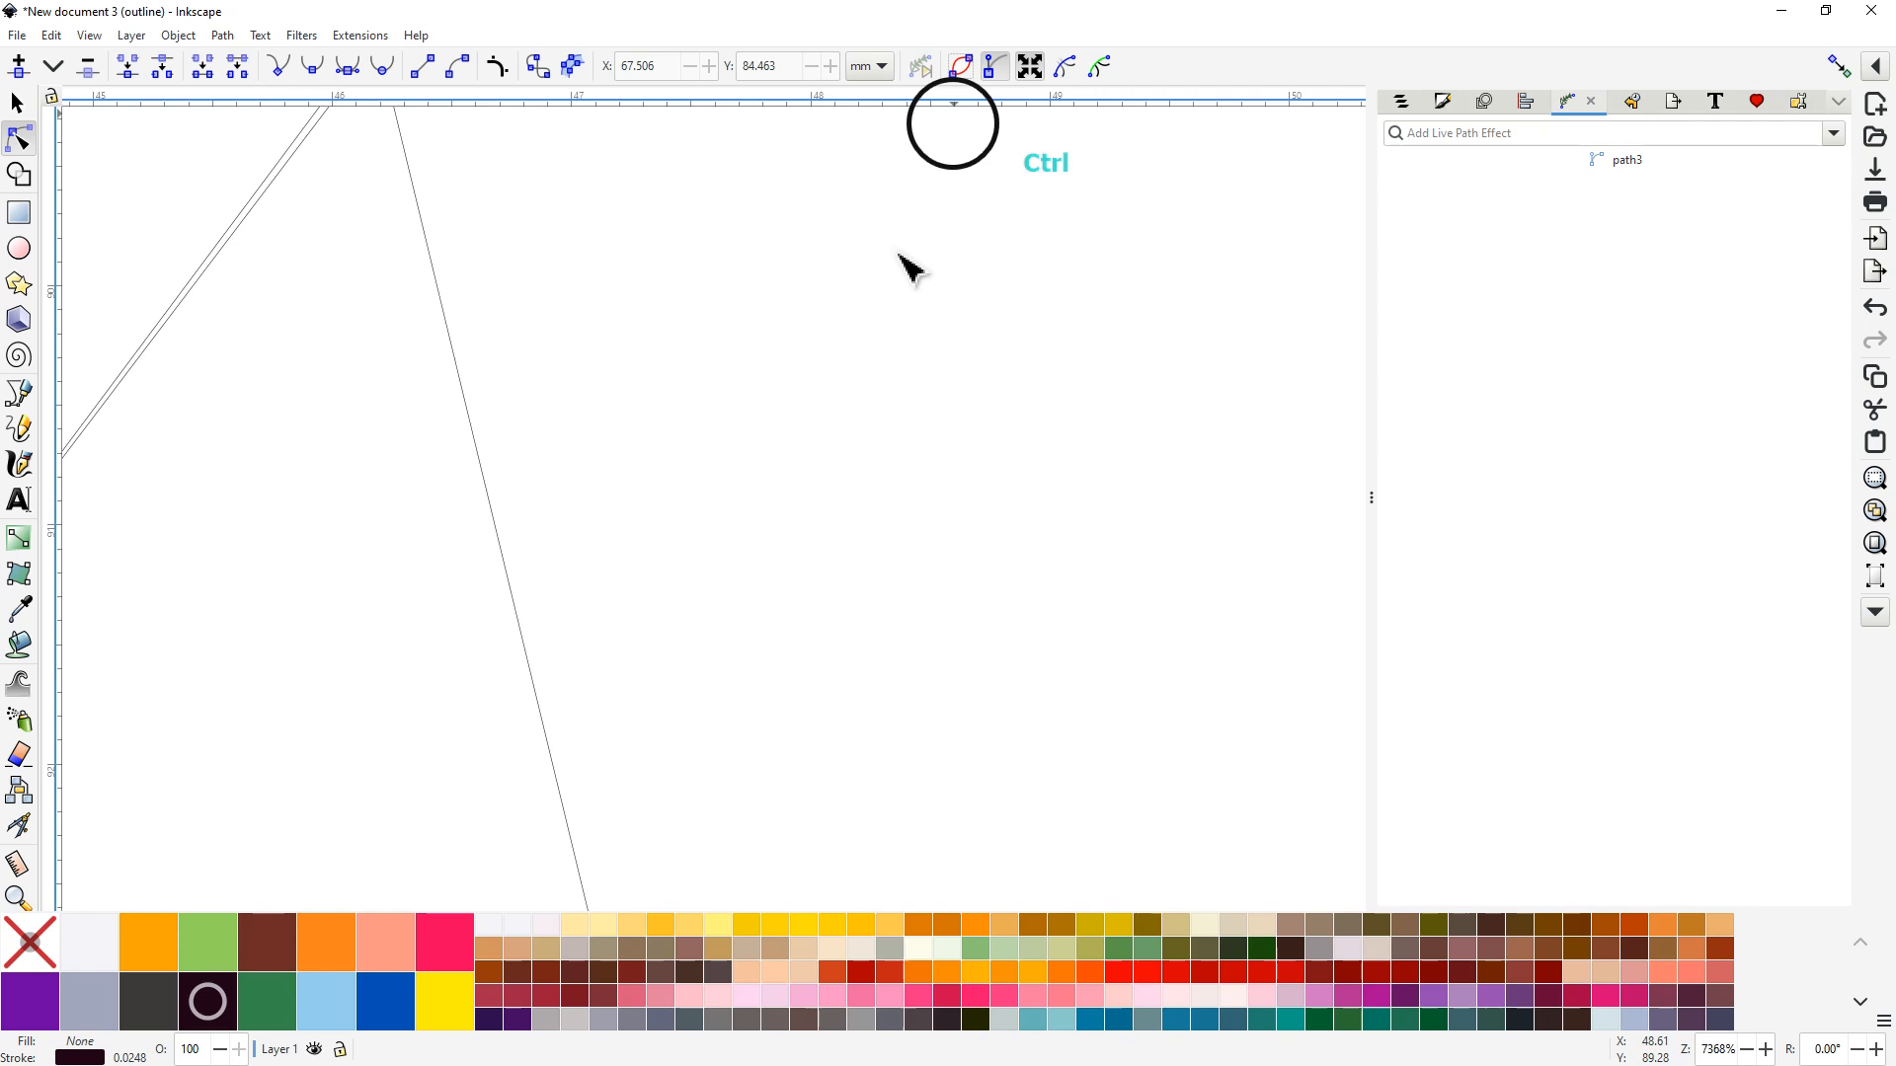
scroll(855, 310, "down", 3, "ctrl")
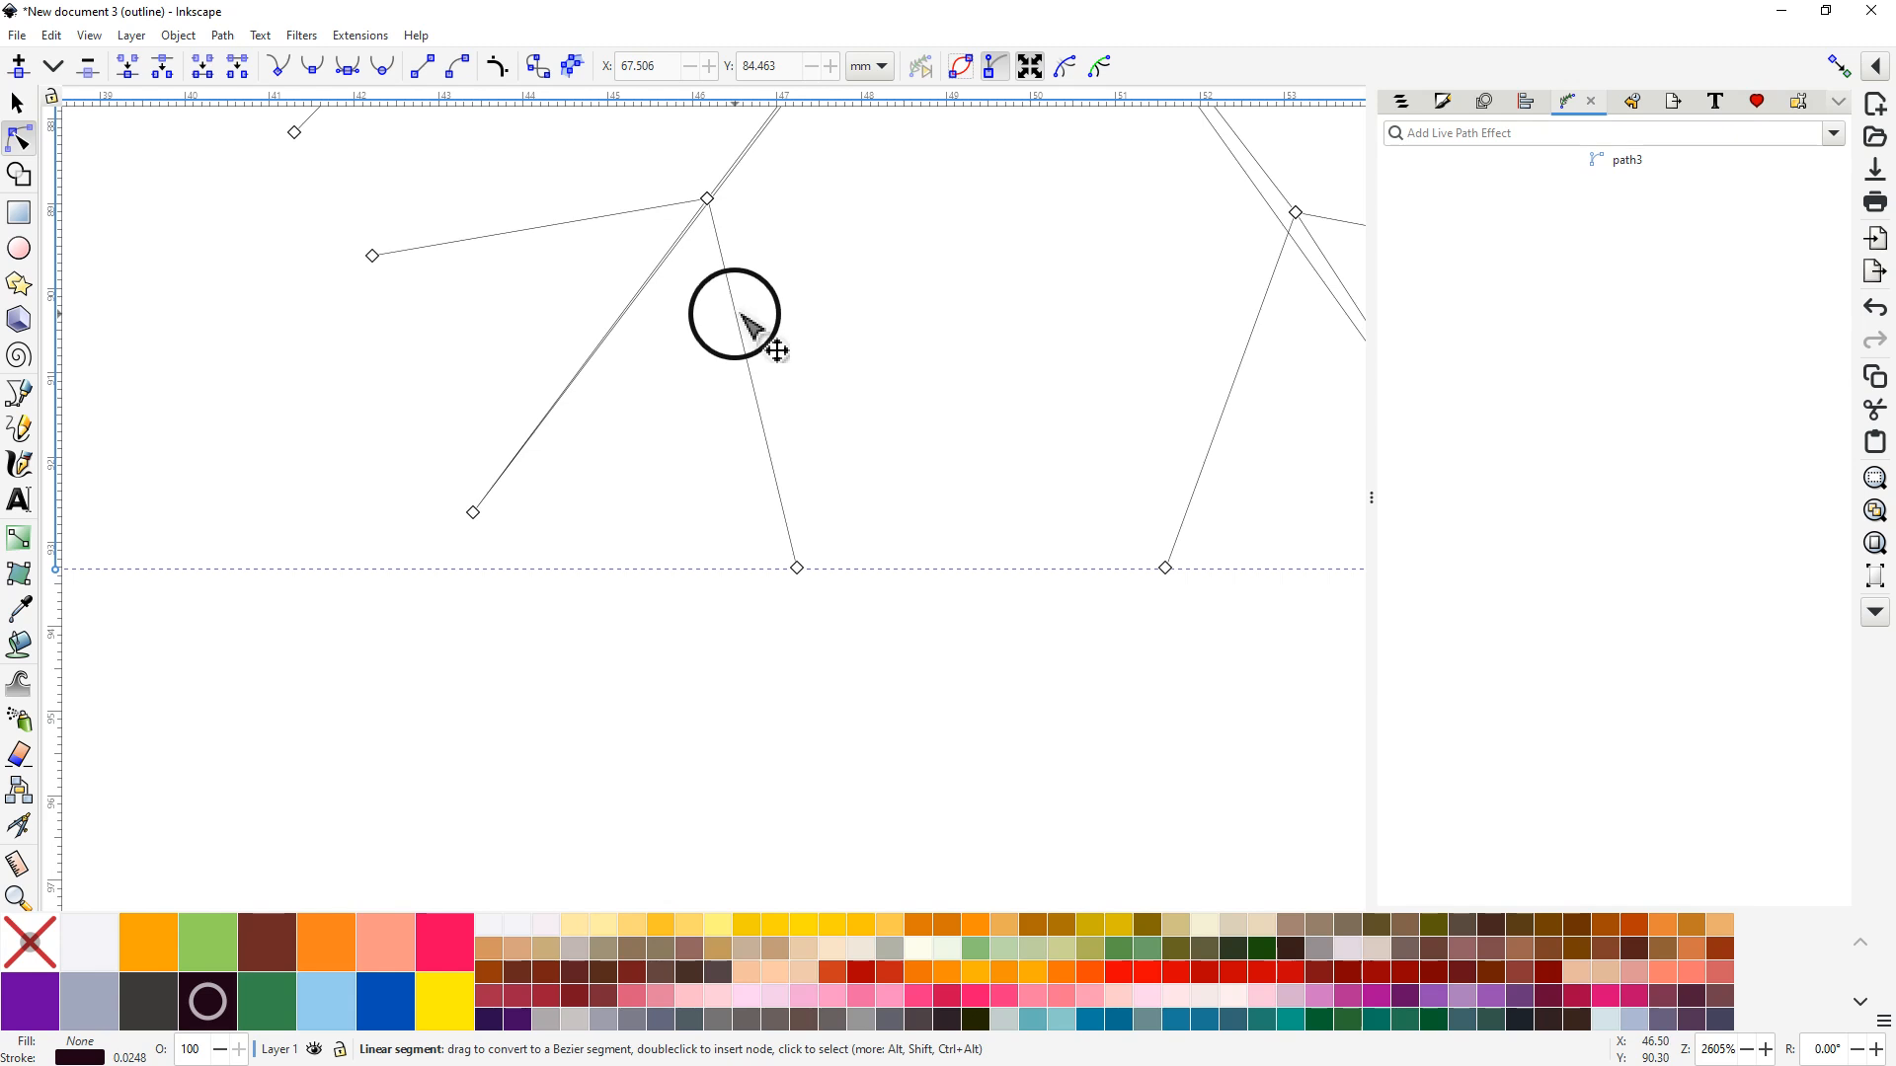
left_click(962, 67)
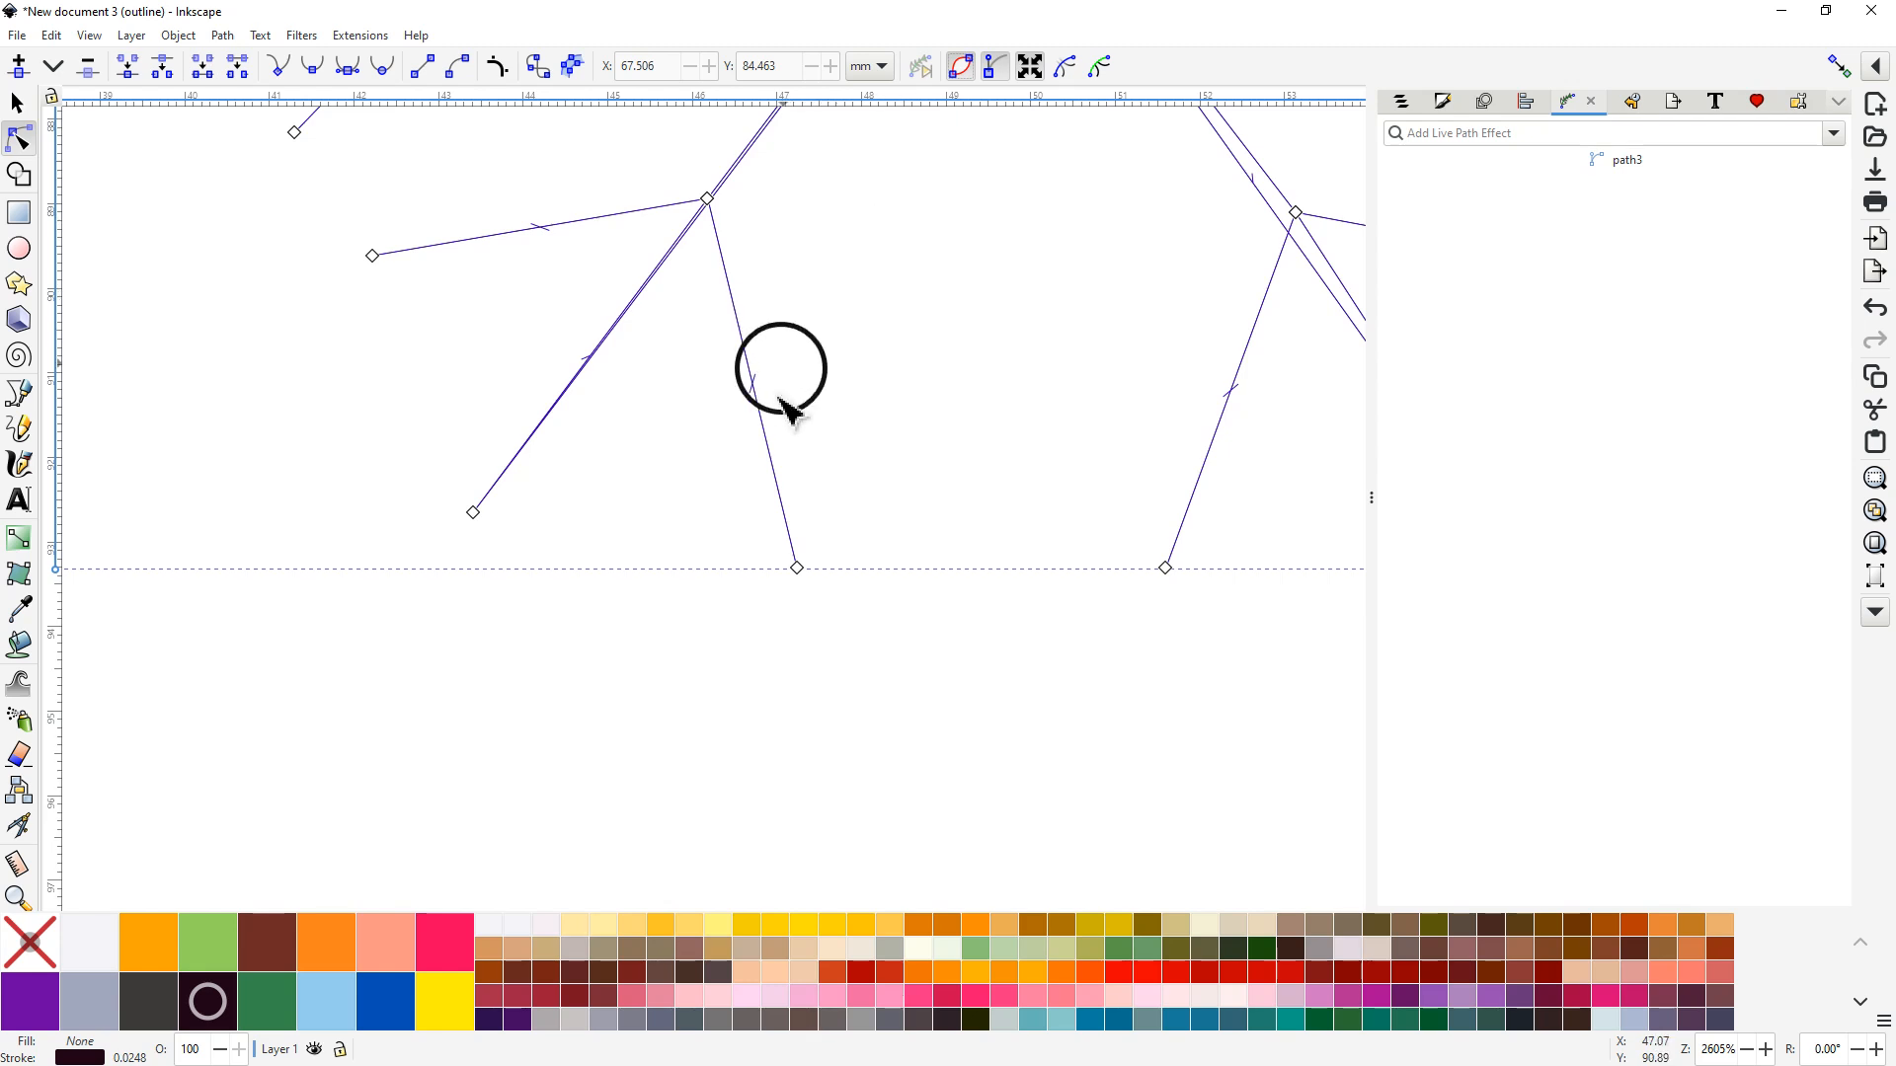
Step: Turn on snapping and move the overlapping nodes of the snowflake's lower-left junction onto the adjacent line, at X 46.199, Y 88.968 mm
scroll(770, 408, "up", 2, "ctrl")
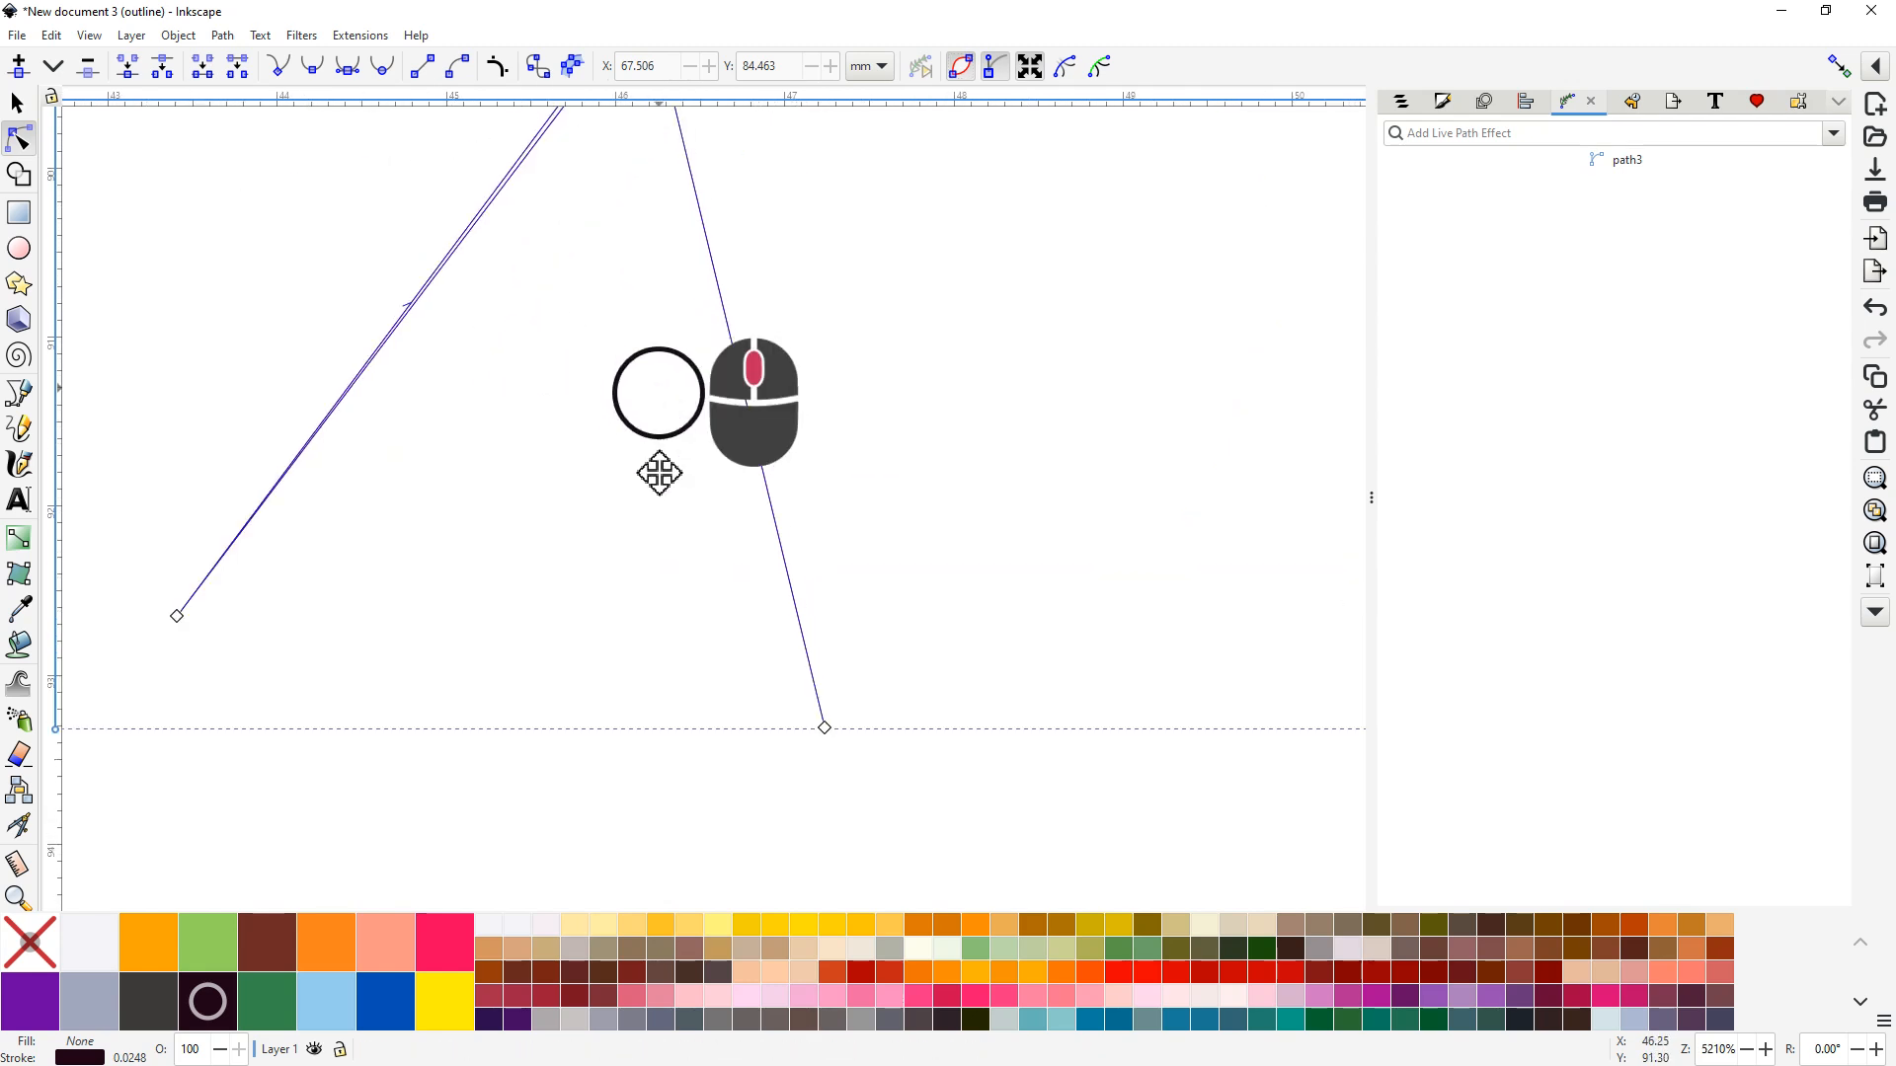
scroll(659, 395, "up", 5)
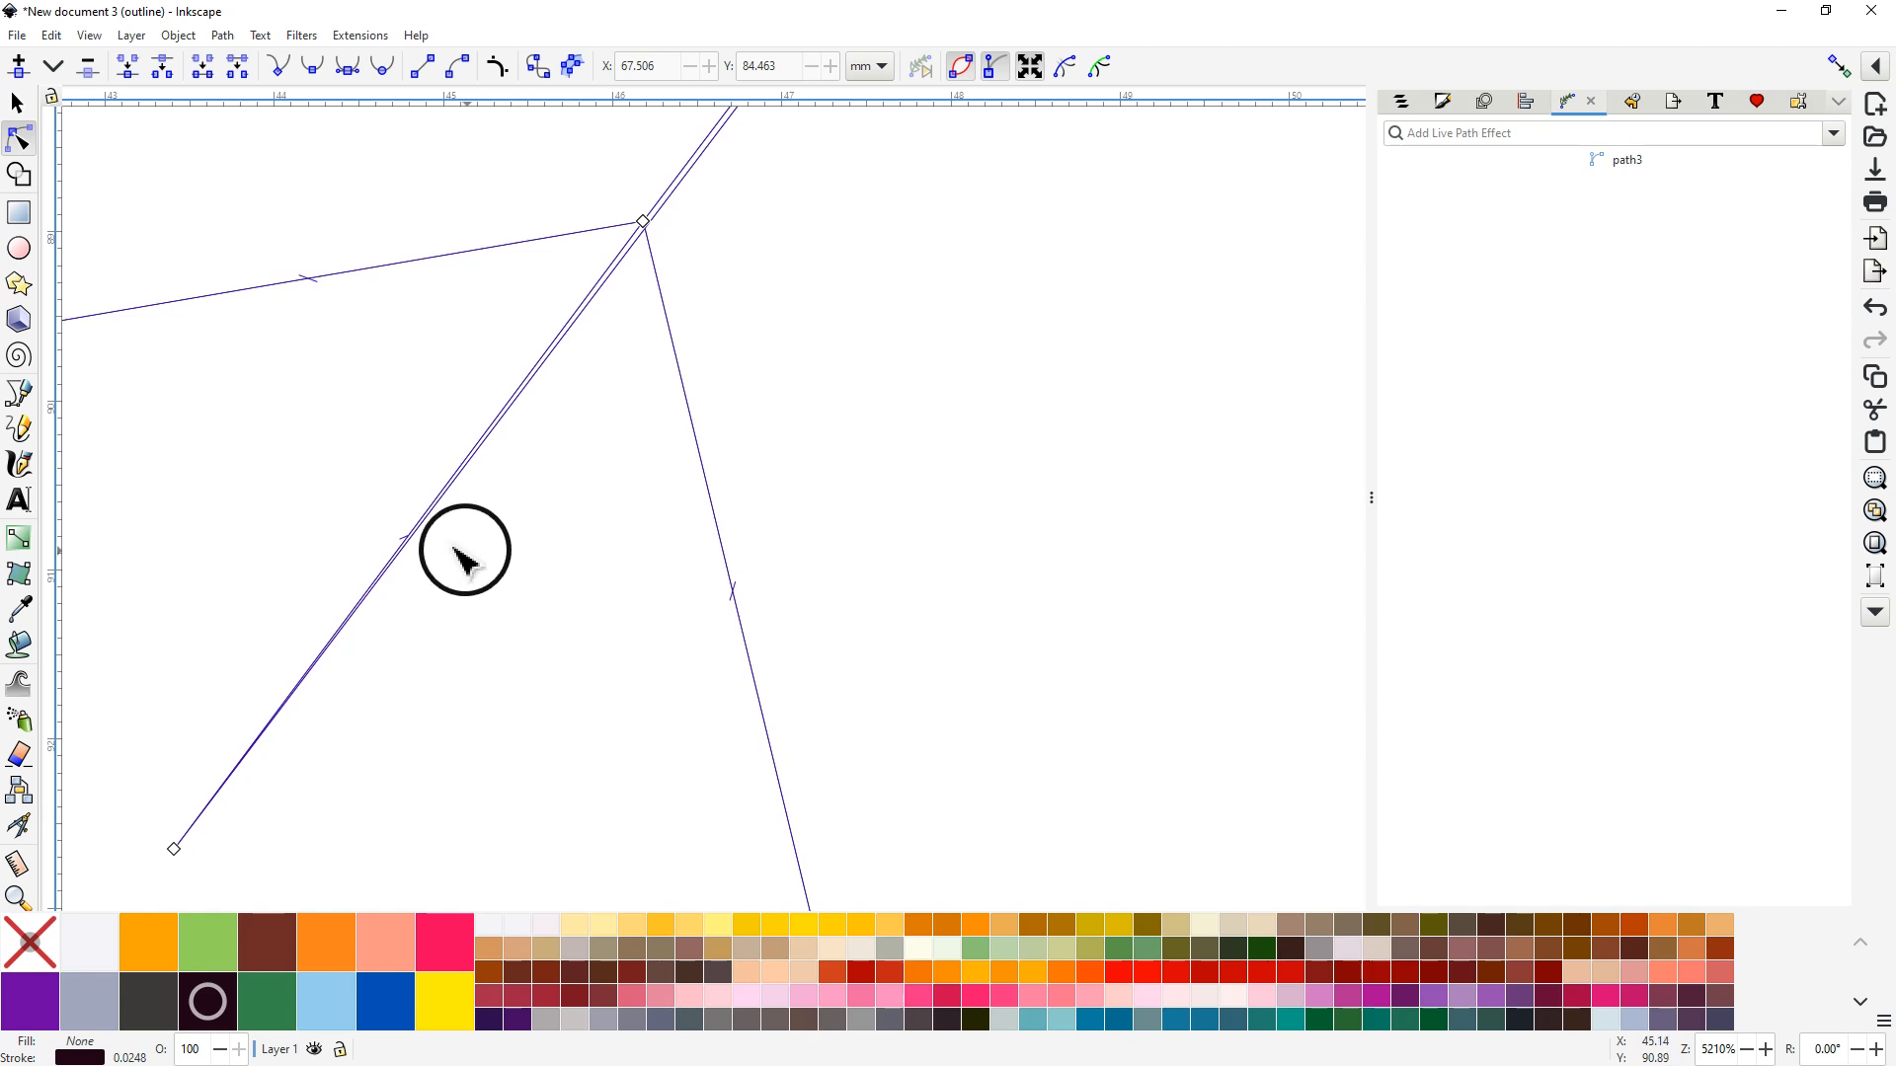
scroll(661, 227, "up", 4, "ctrl")
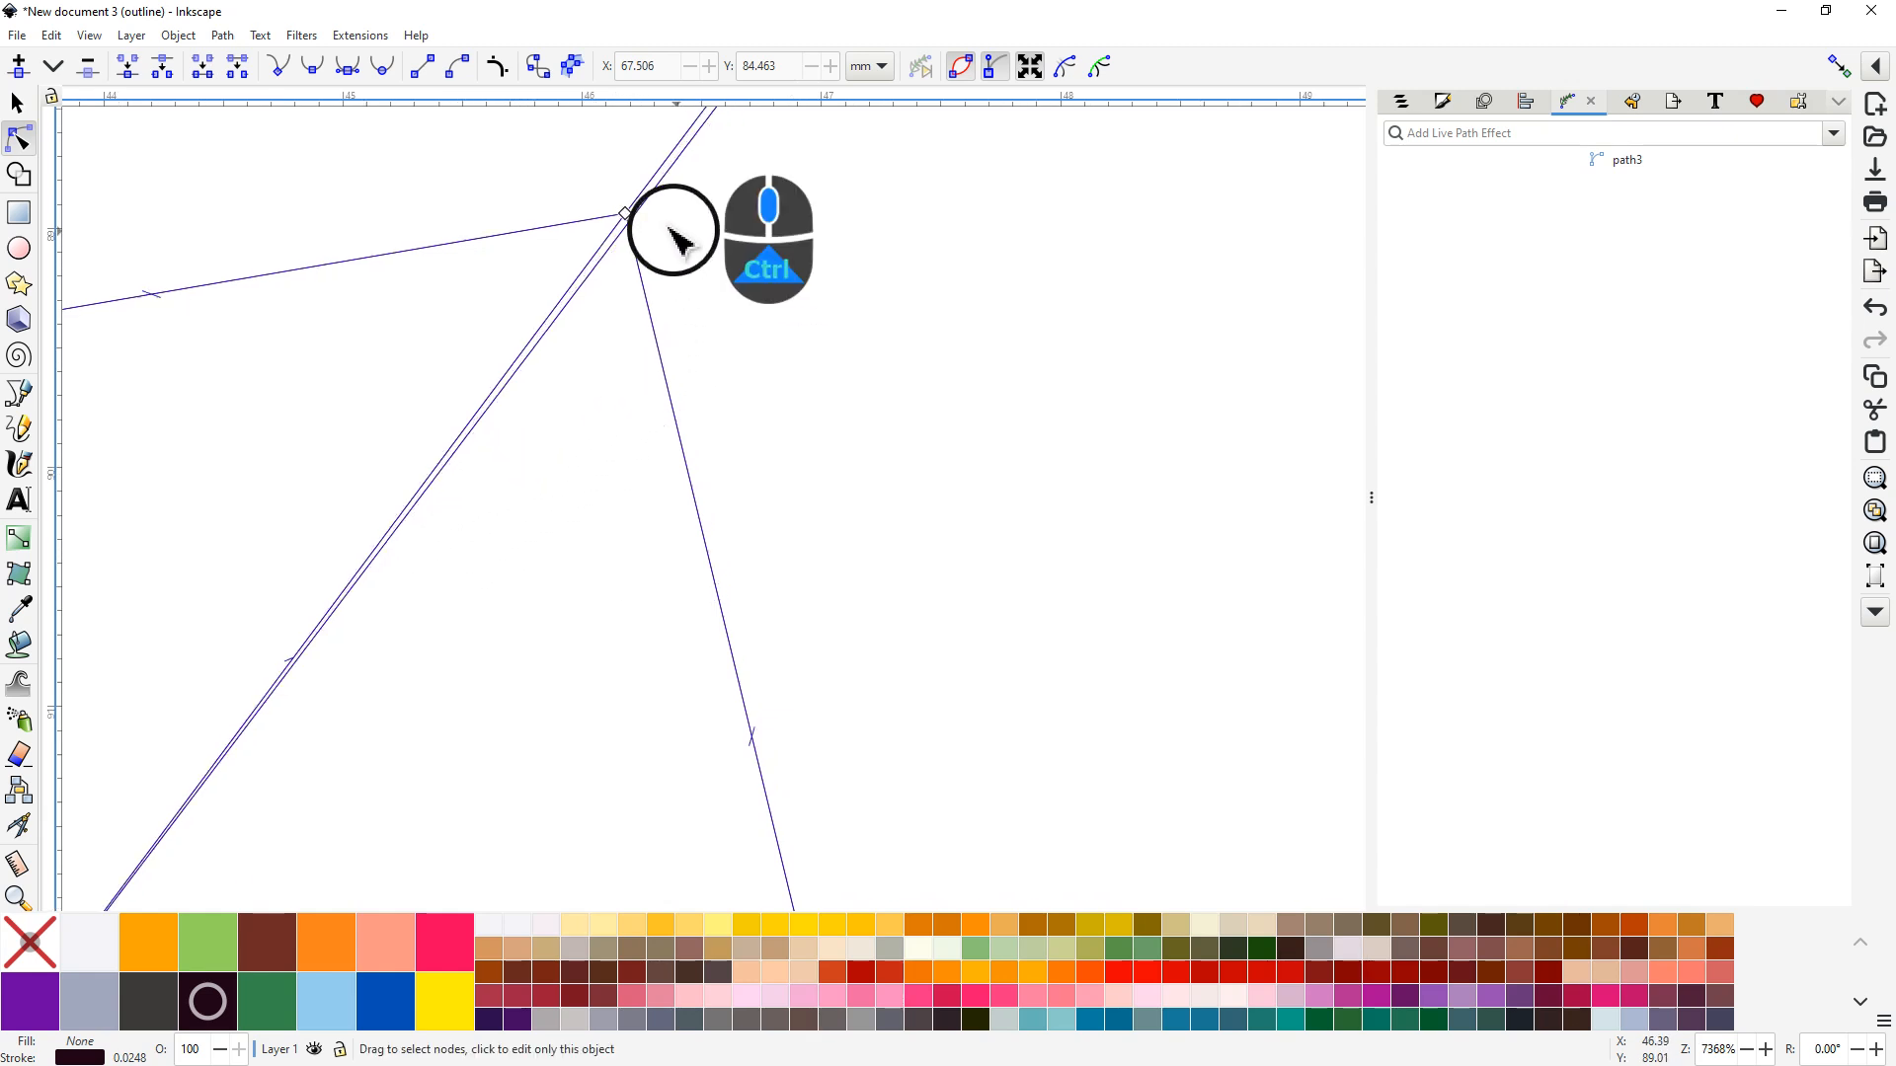
scroll(590, 202, "up", 1, "ctrl")
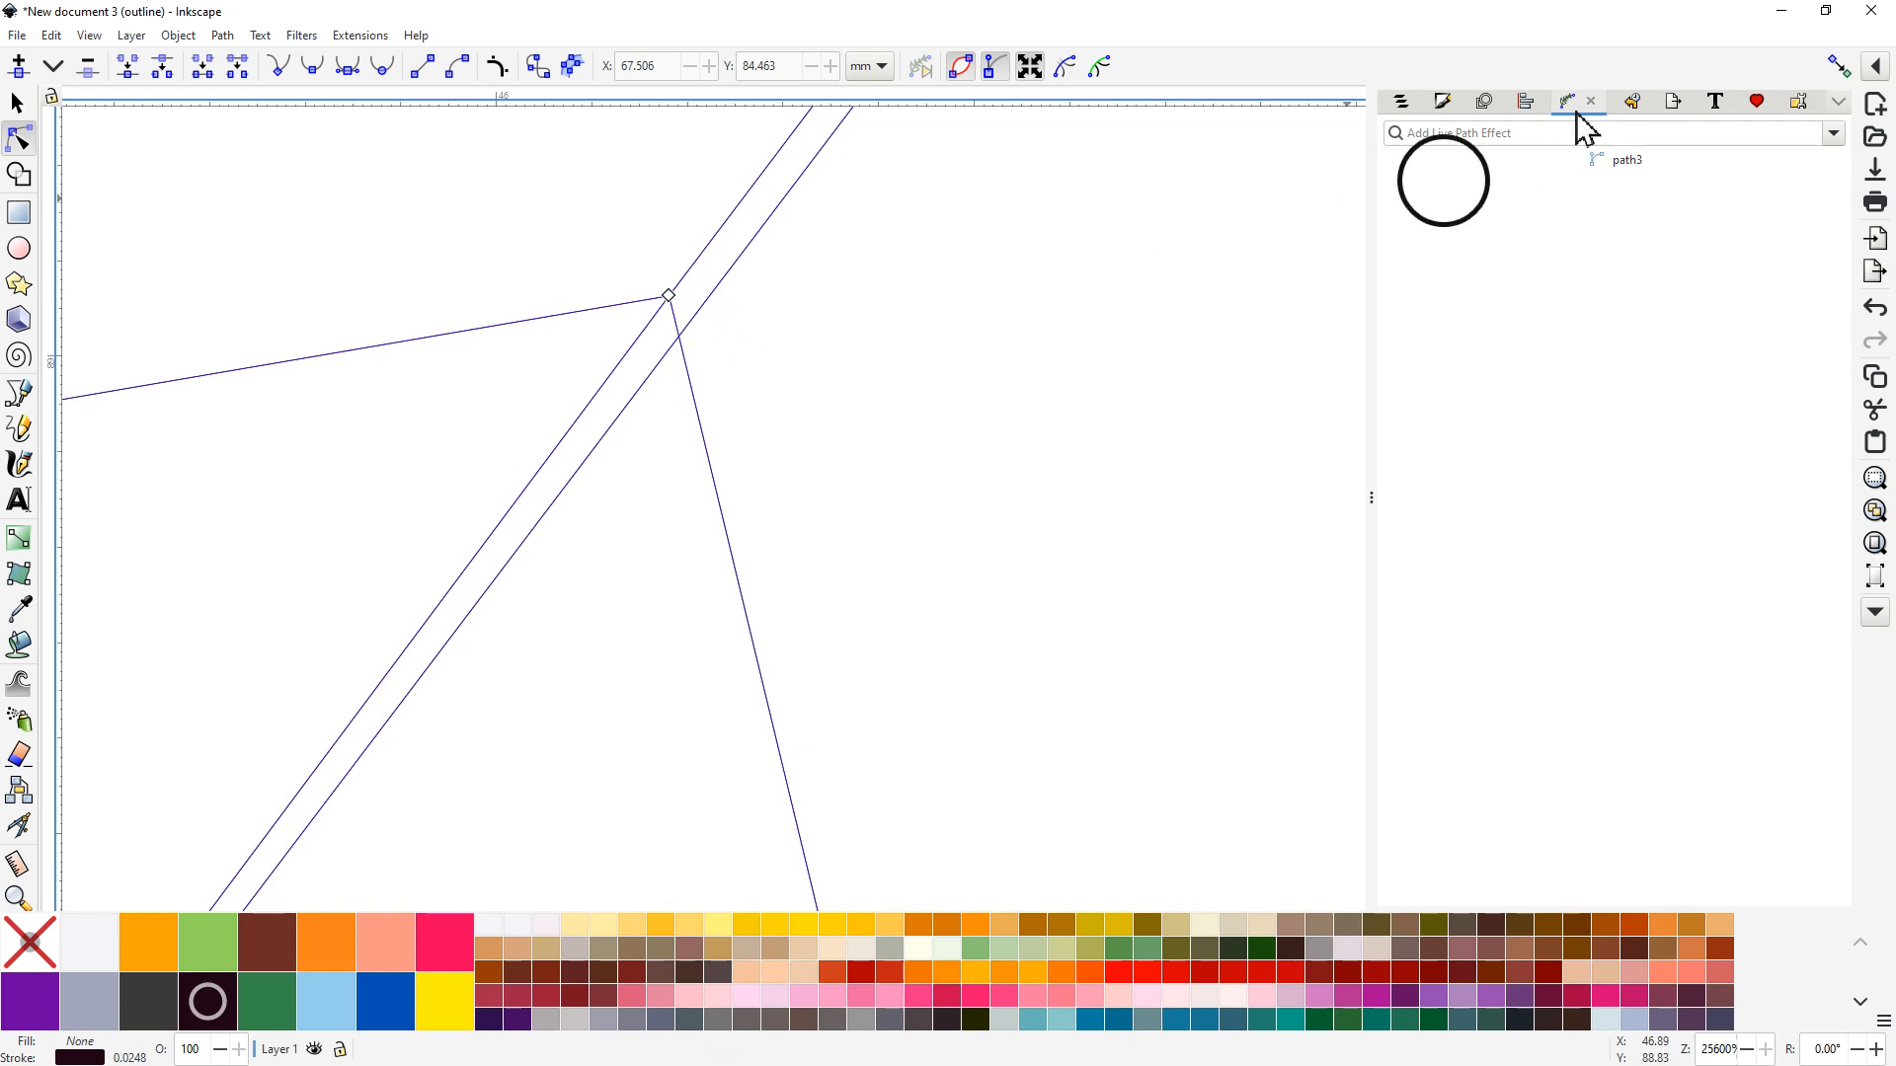
left_click(1839, 67)
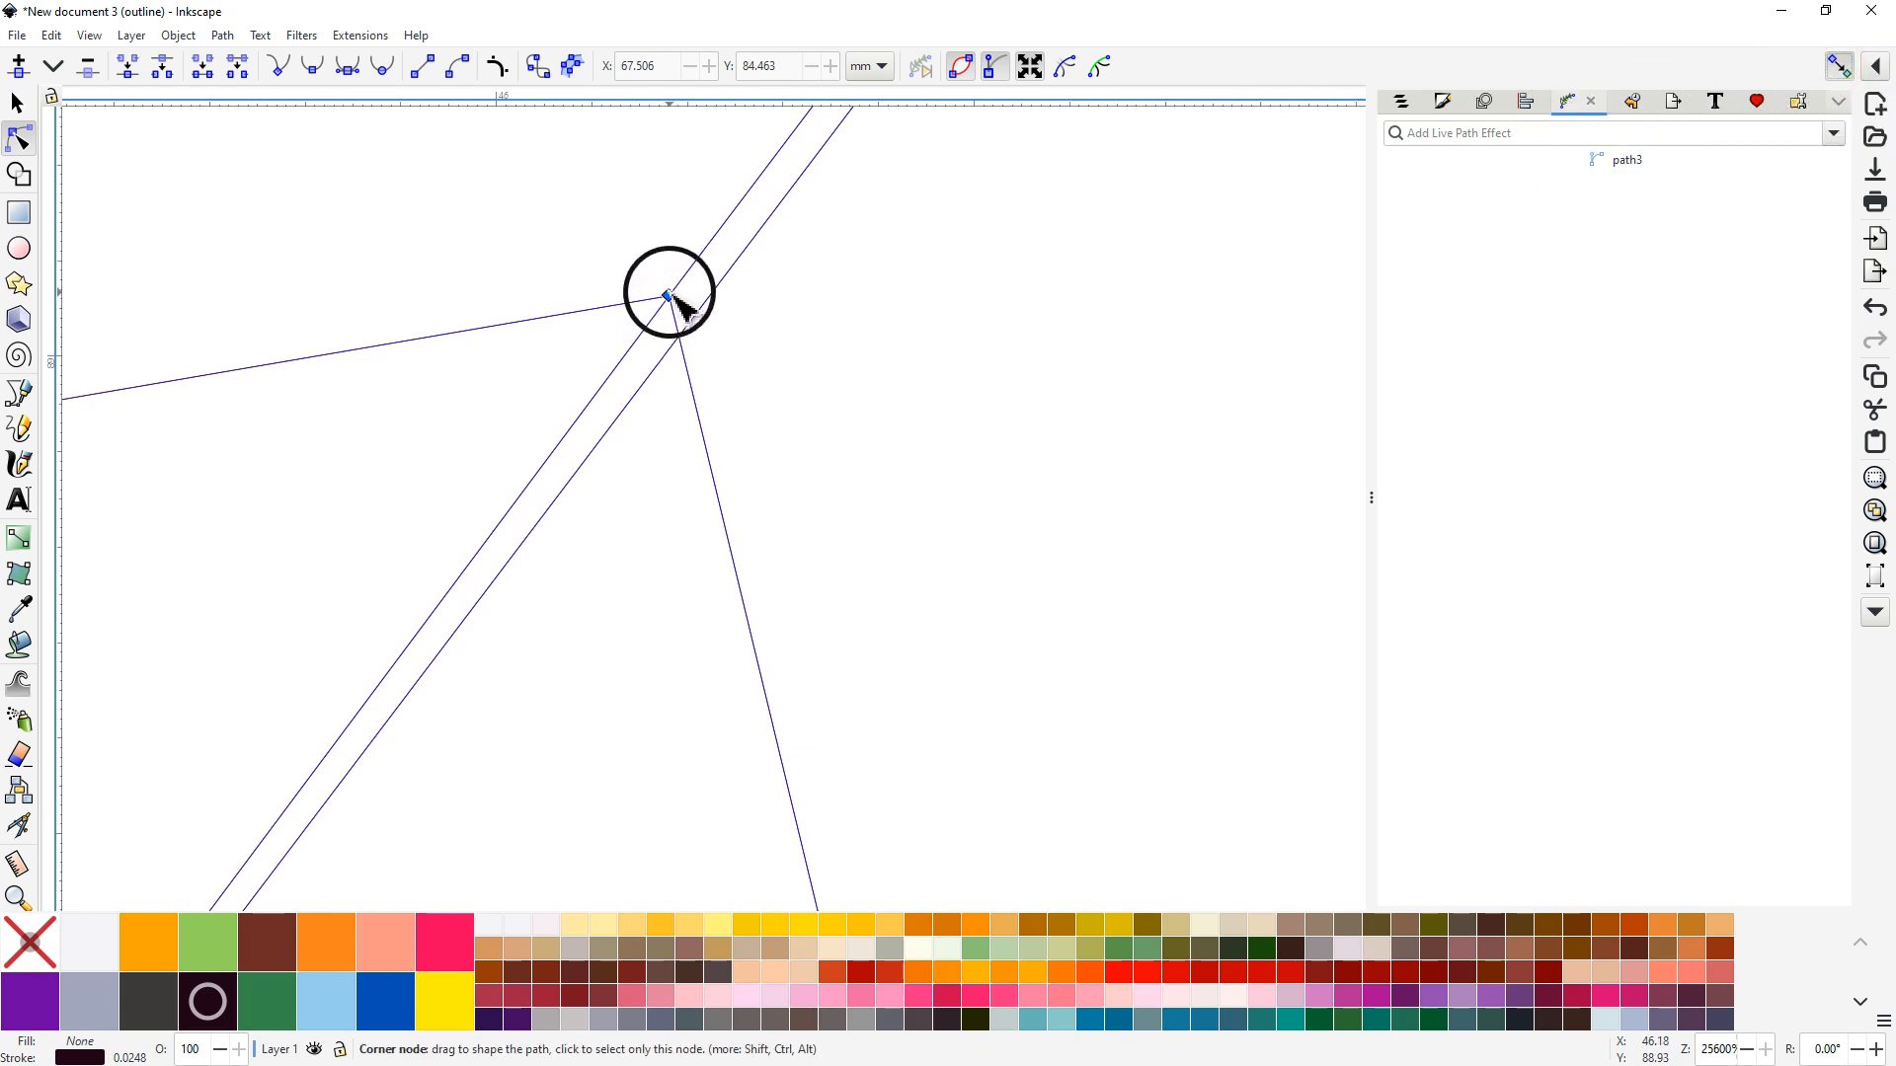
left_click_drag(668, 301, 699, 361)
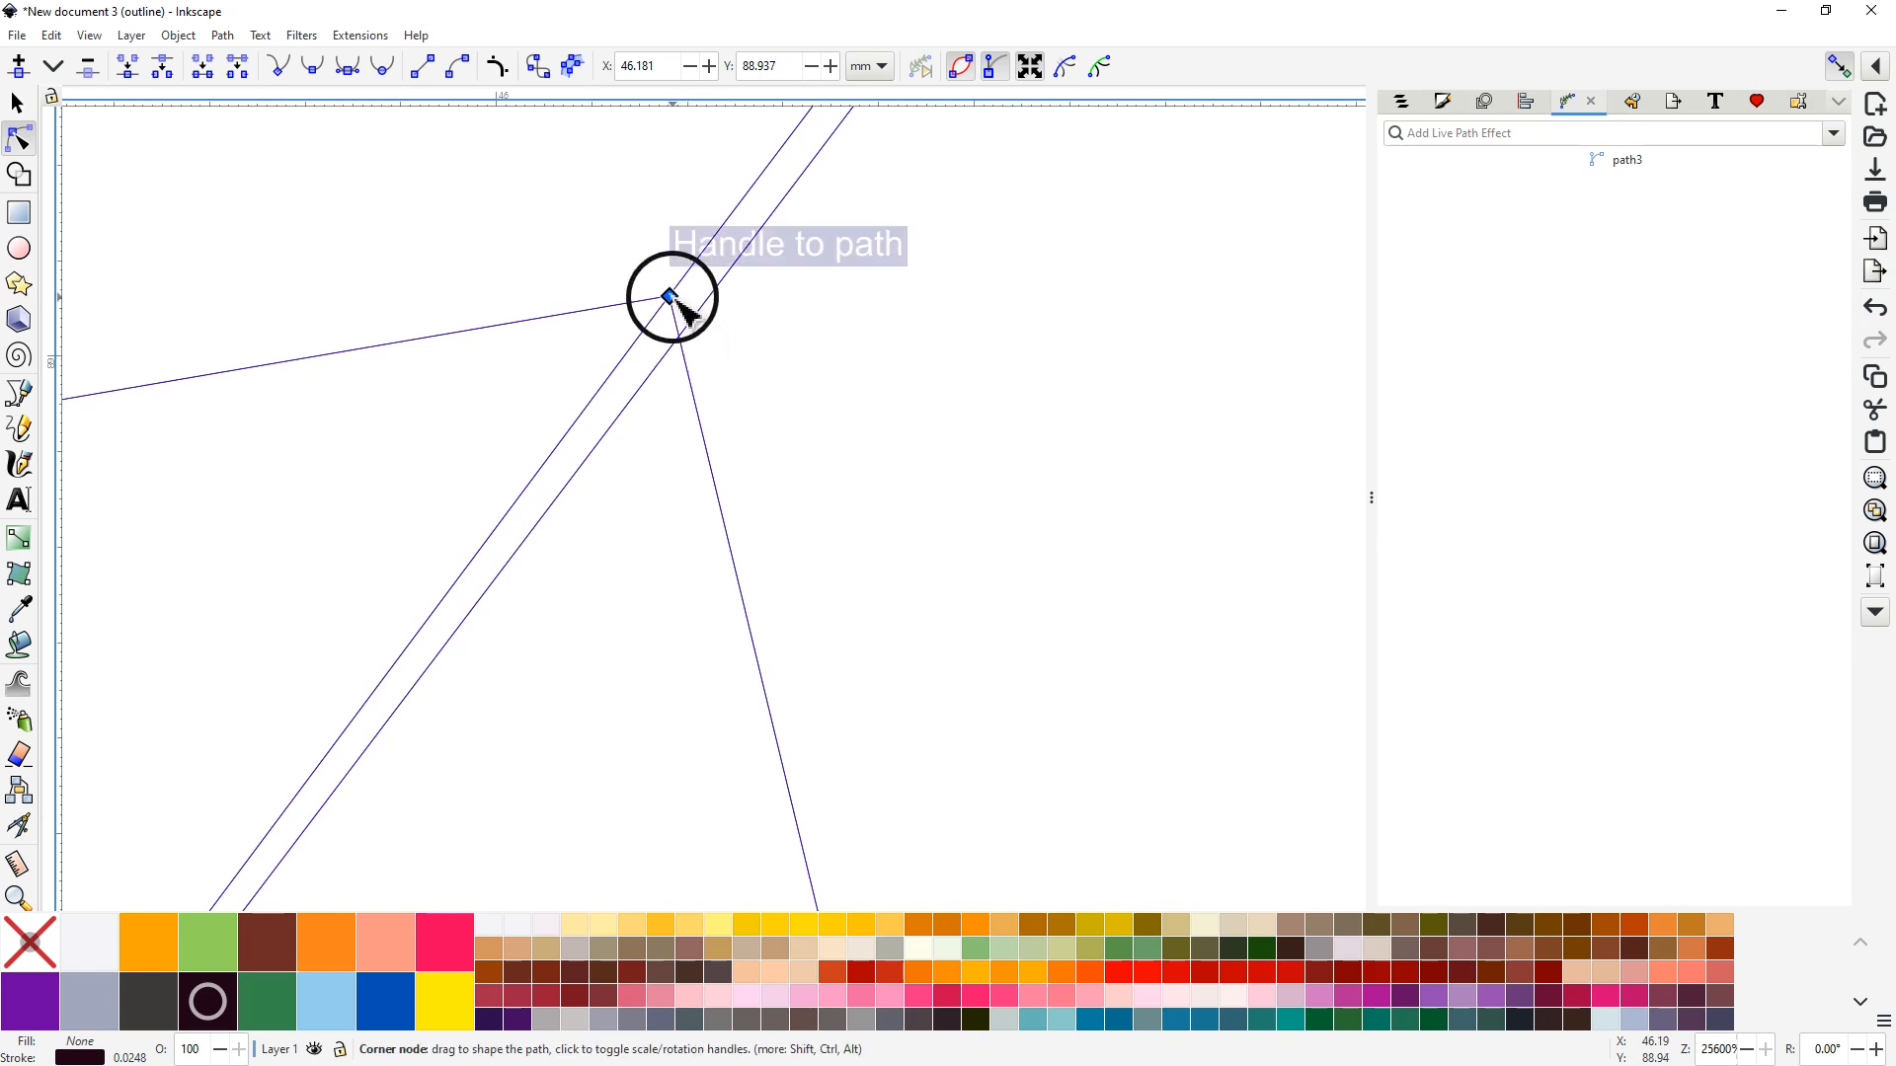
left_click(672, 297)
left_click_drag(673, 298, 696, 315)
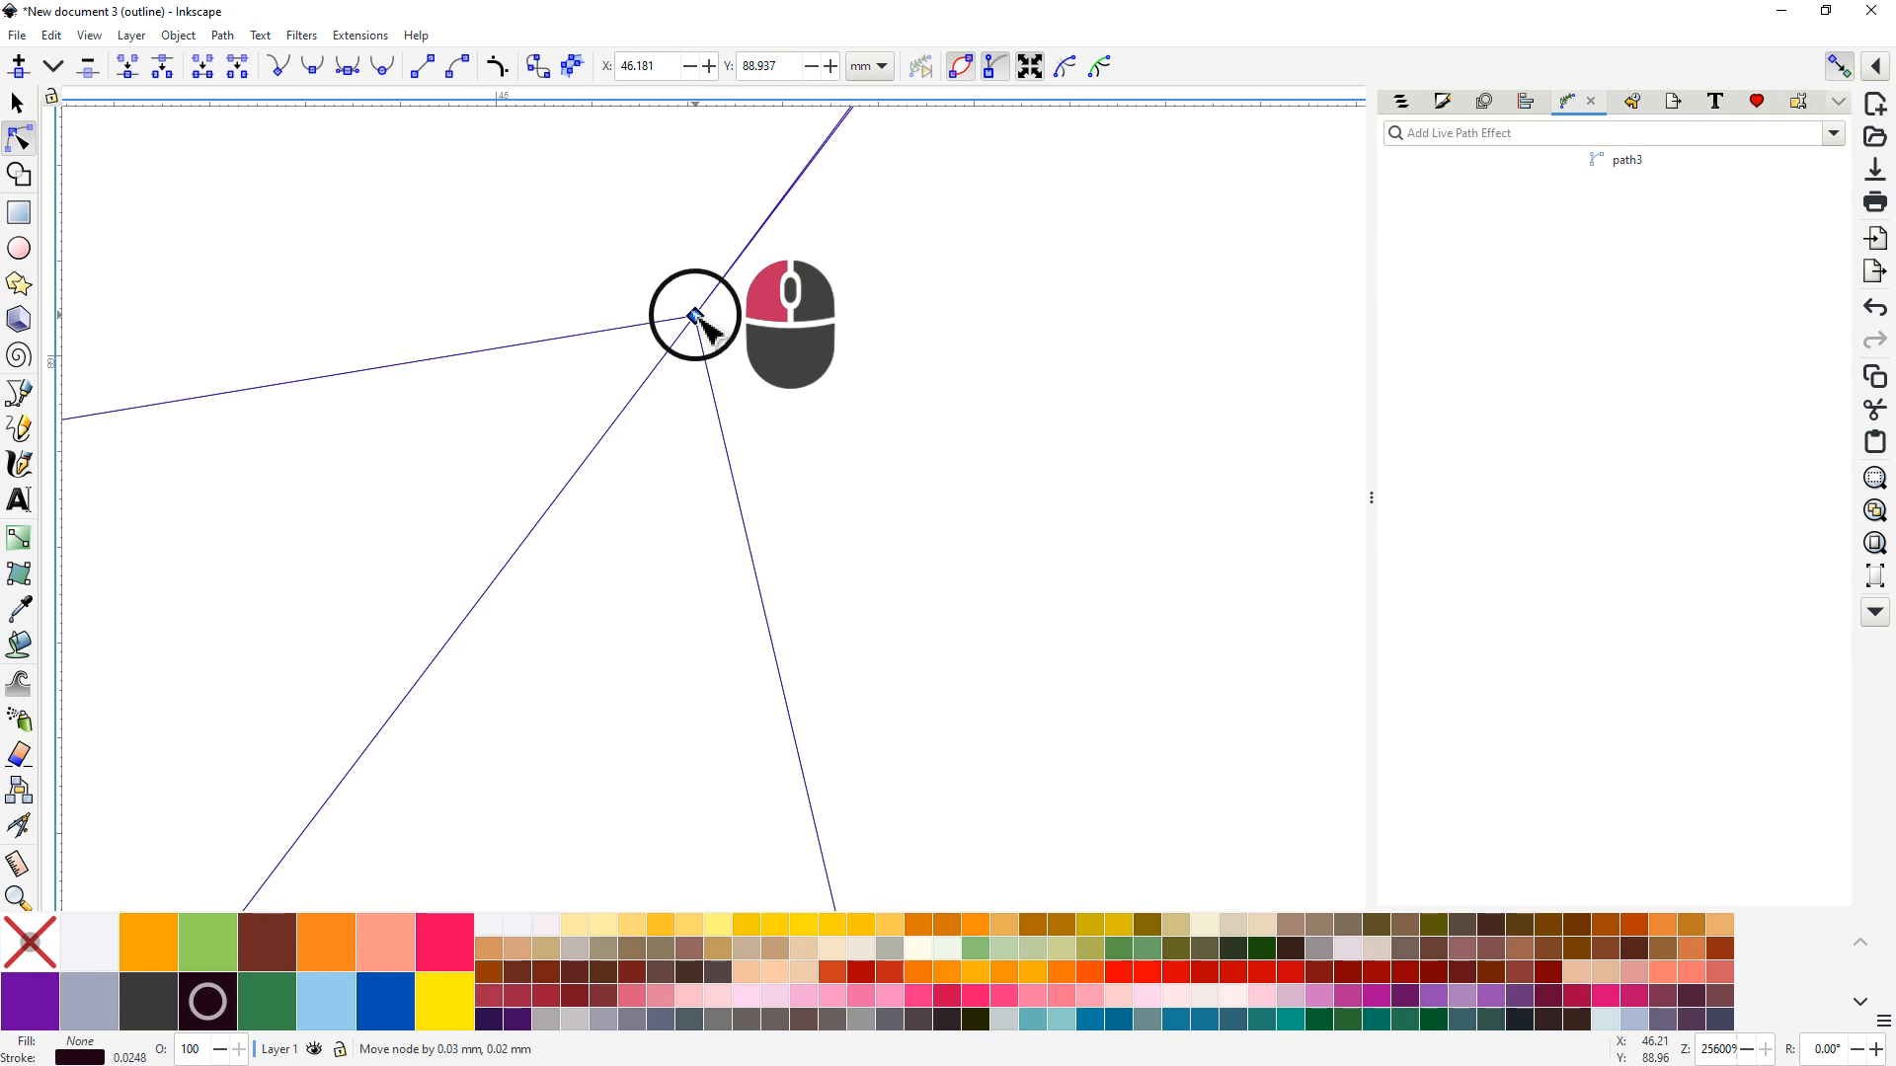
mouse_move(701, 321)
left_mouse_down()
mouse_move(614, 263)
mouse_move(697, 333)
left_mouse_up()
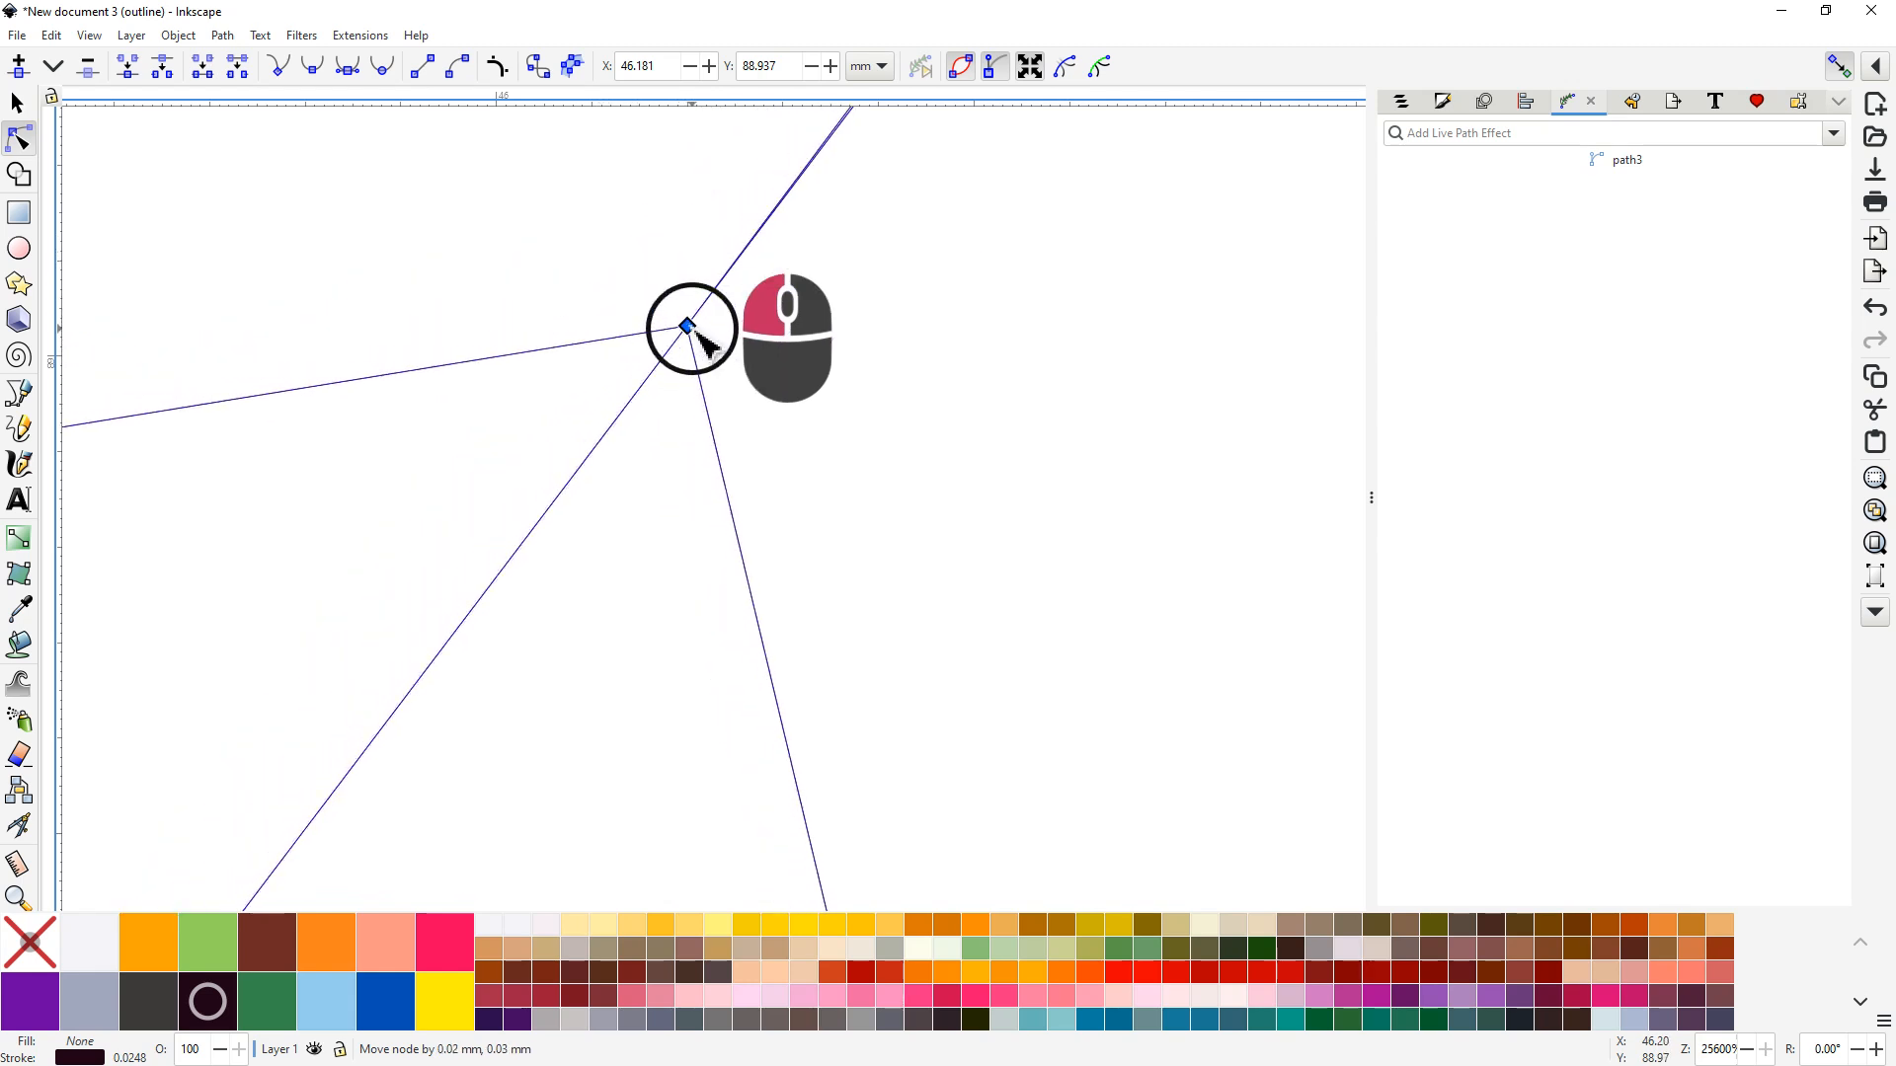
left_click_drag(695, 335, 695, 335)
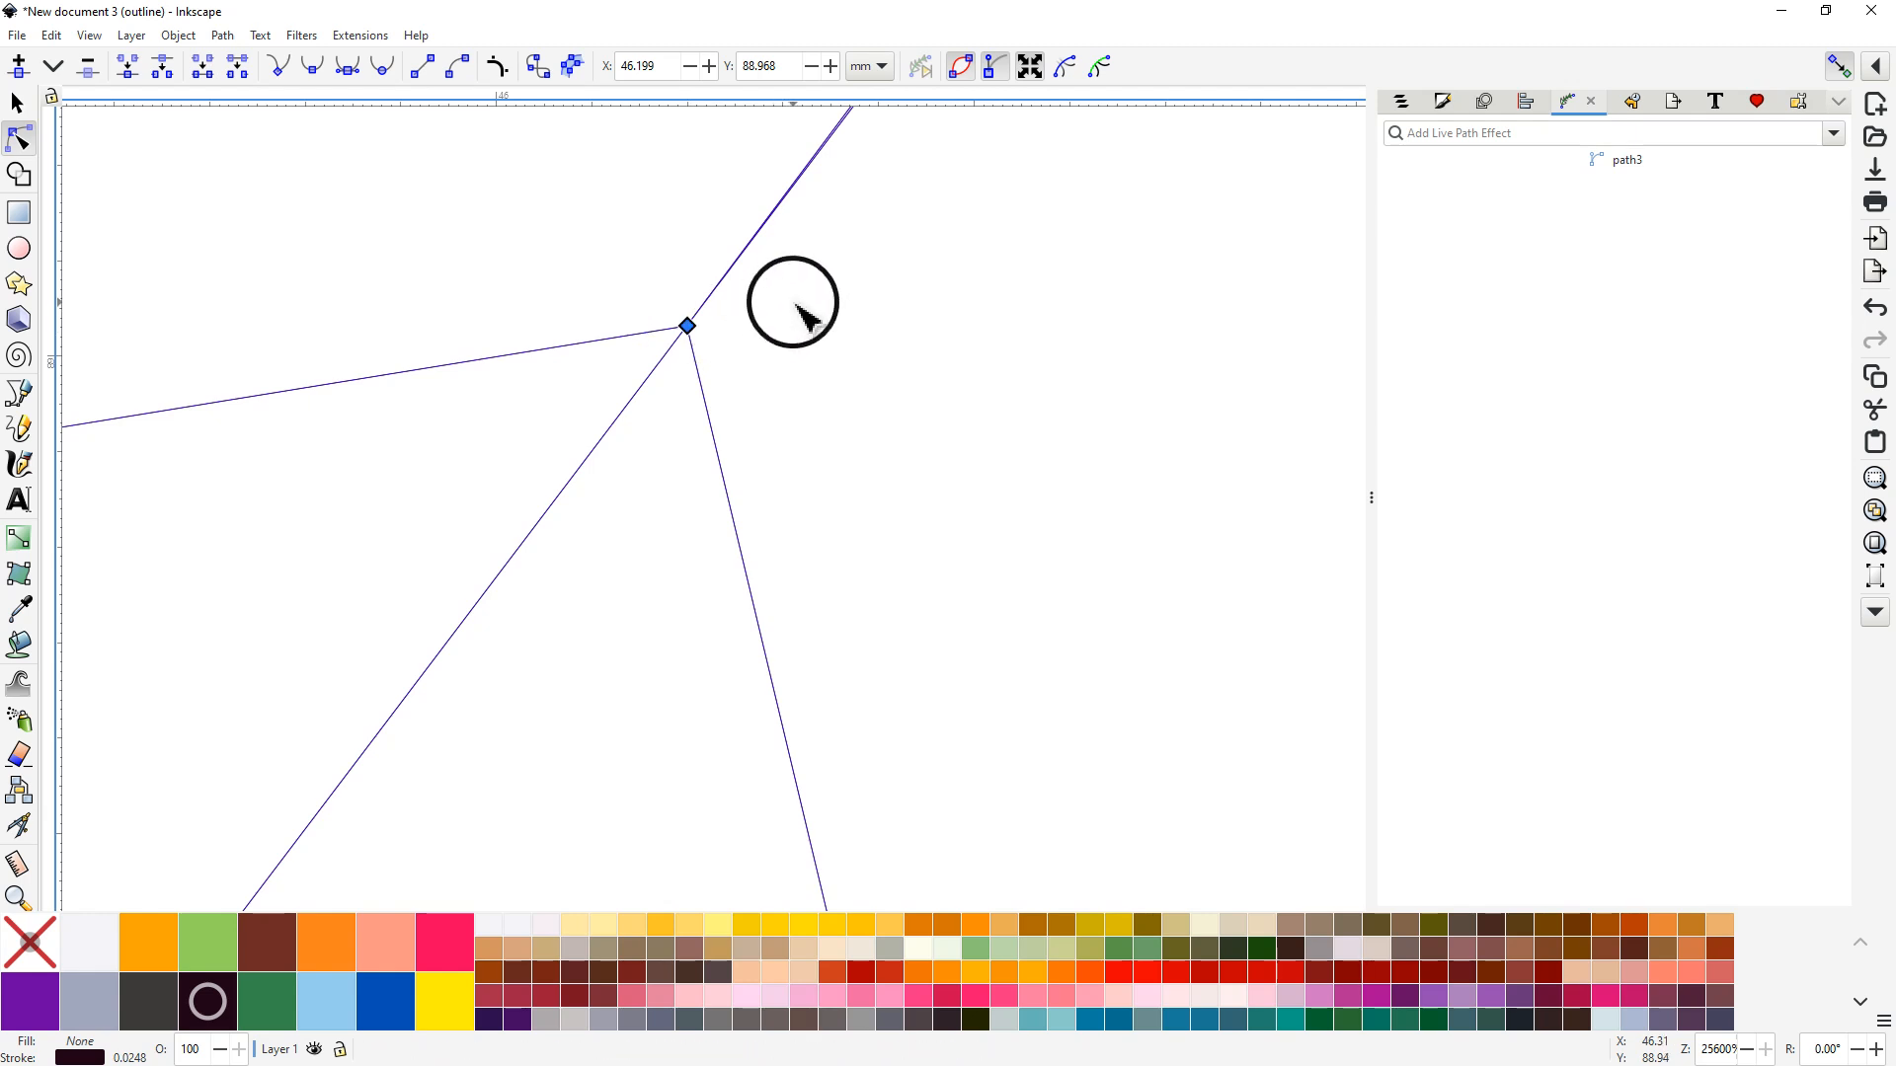
Step: Select all overlapping nodes at the snowflake's center and snap them onto the neighboring diagonal line, at X 49.593, Y 84.491 mm
scroll(923, 257, "up", 4)
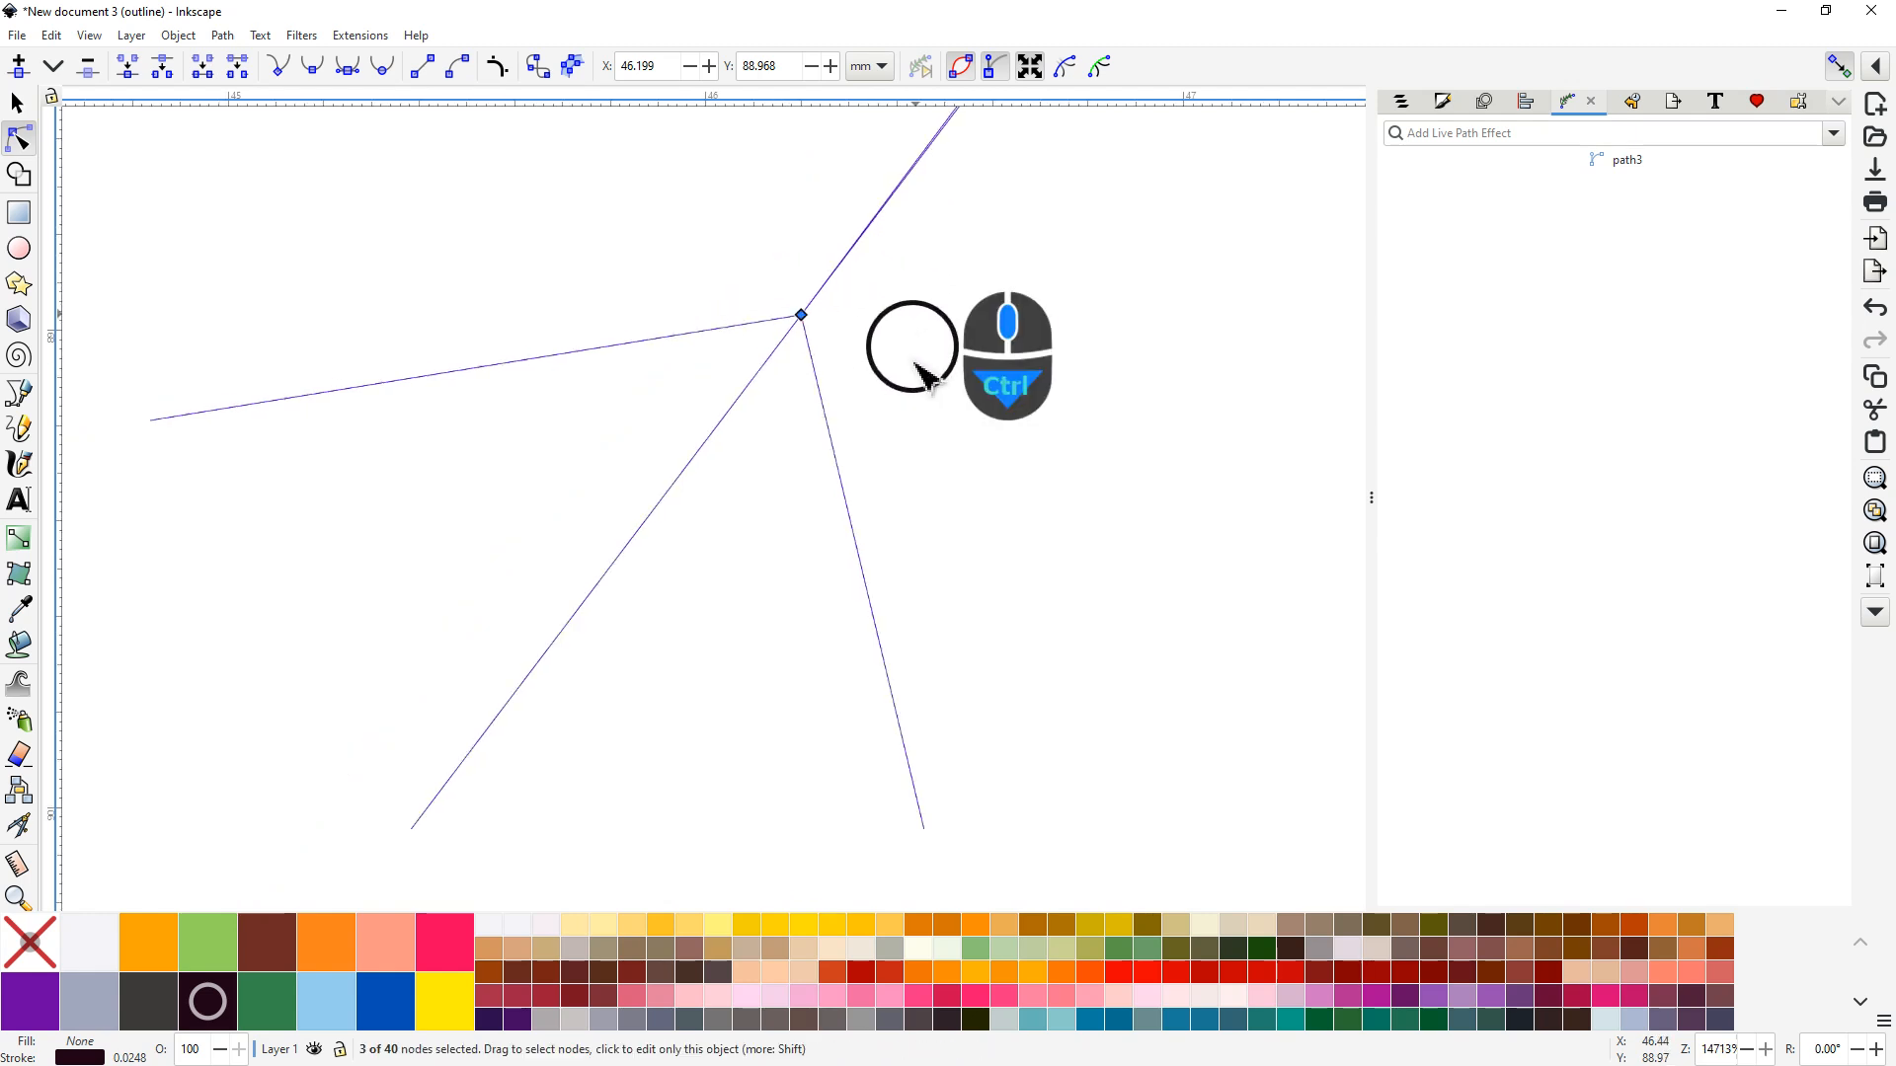
left_click_drag(1149, 397, 860, 742)
left_click_drag(1142, 359, 800, 794)
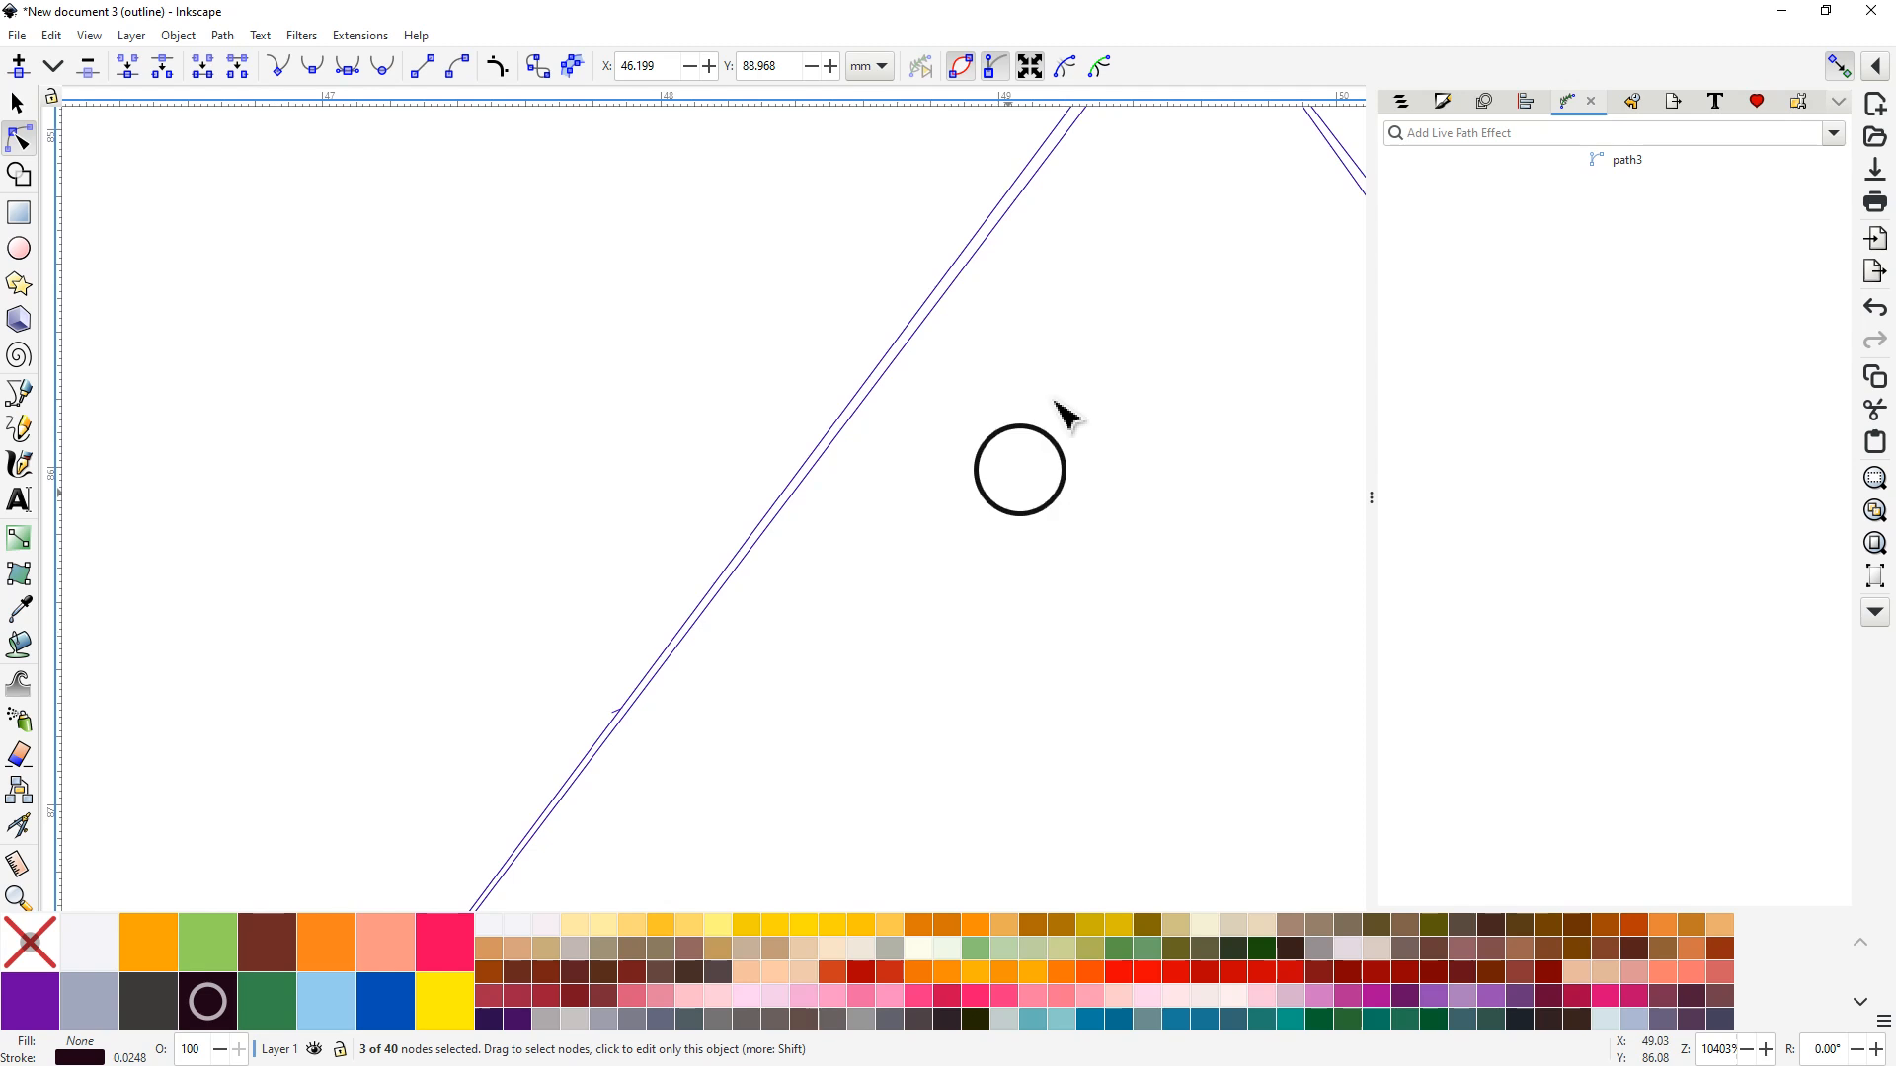
left_click_drag(1142, 287, 869, 688)
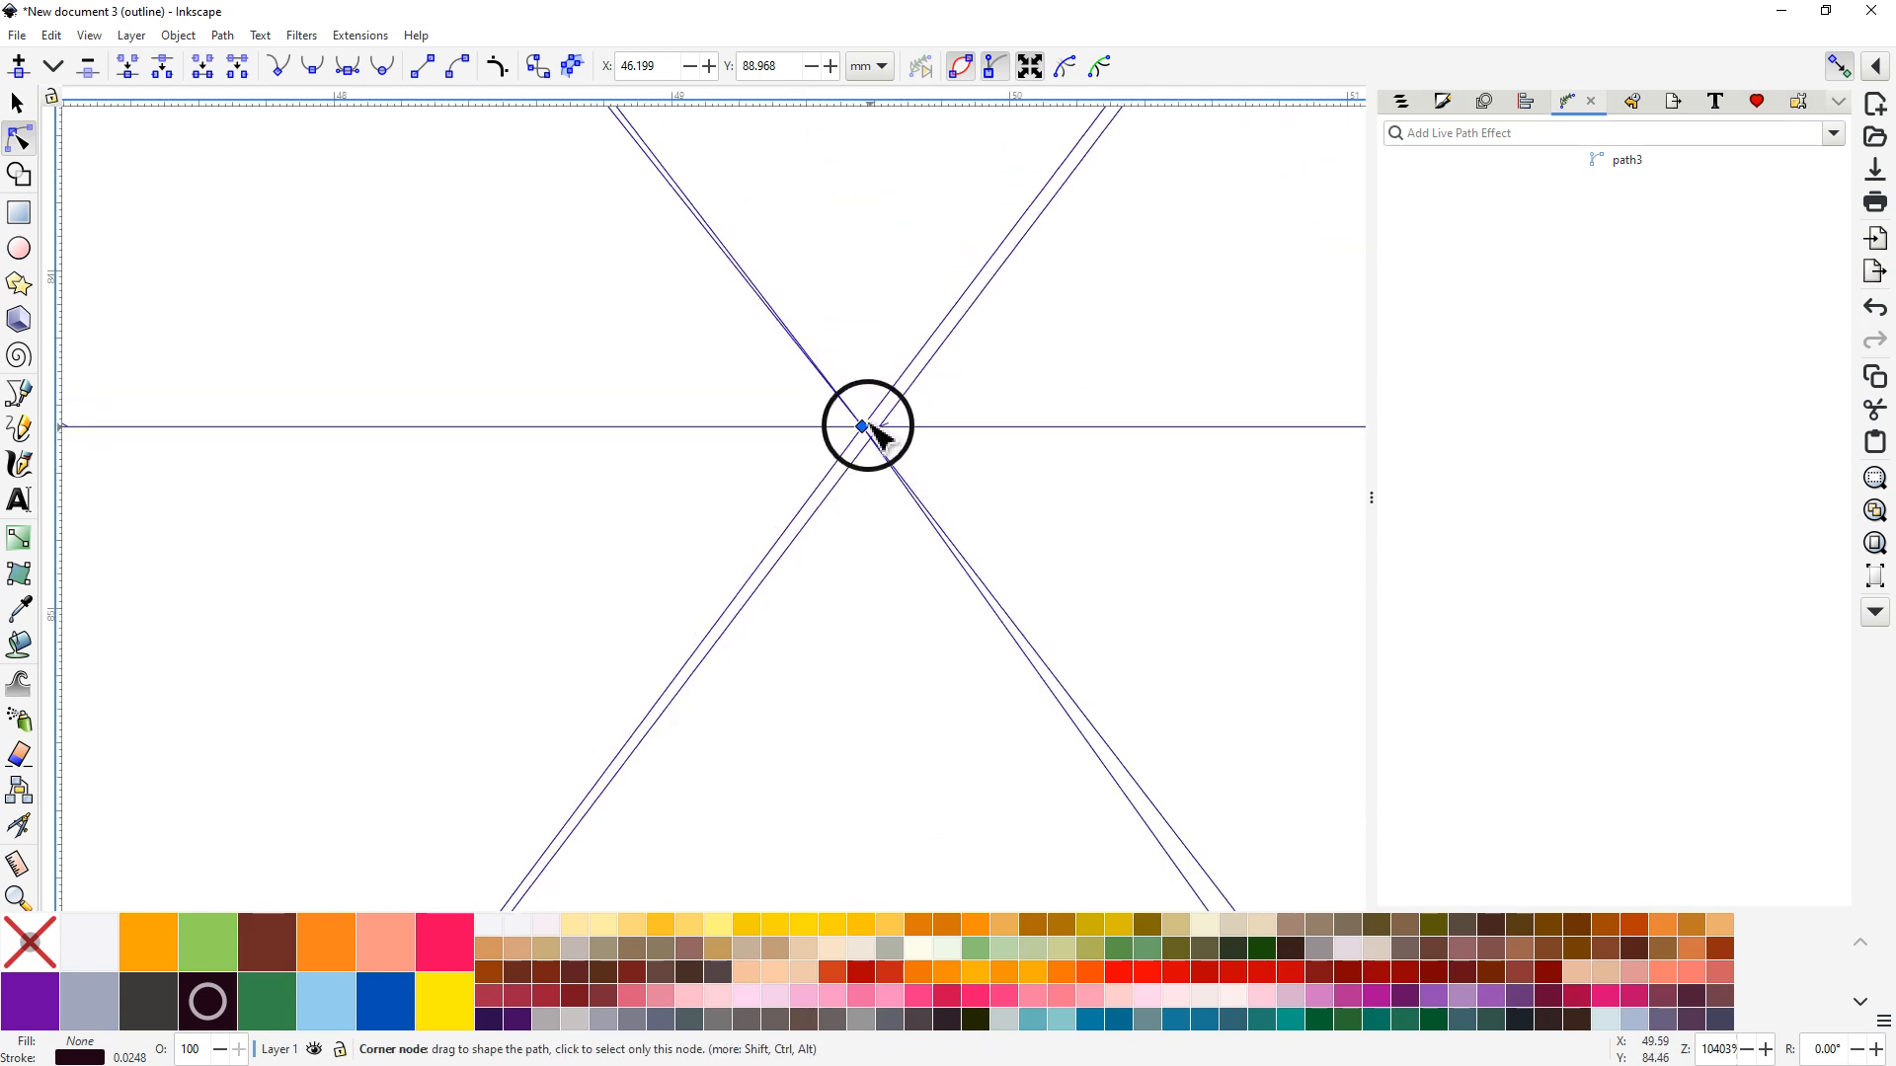
left_click_drag(803, 385, 900, 492)
left_click_drag(863, 425, 882, 437)
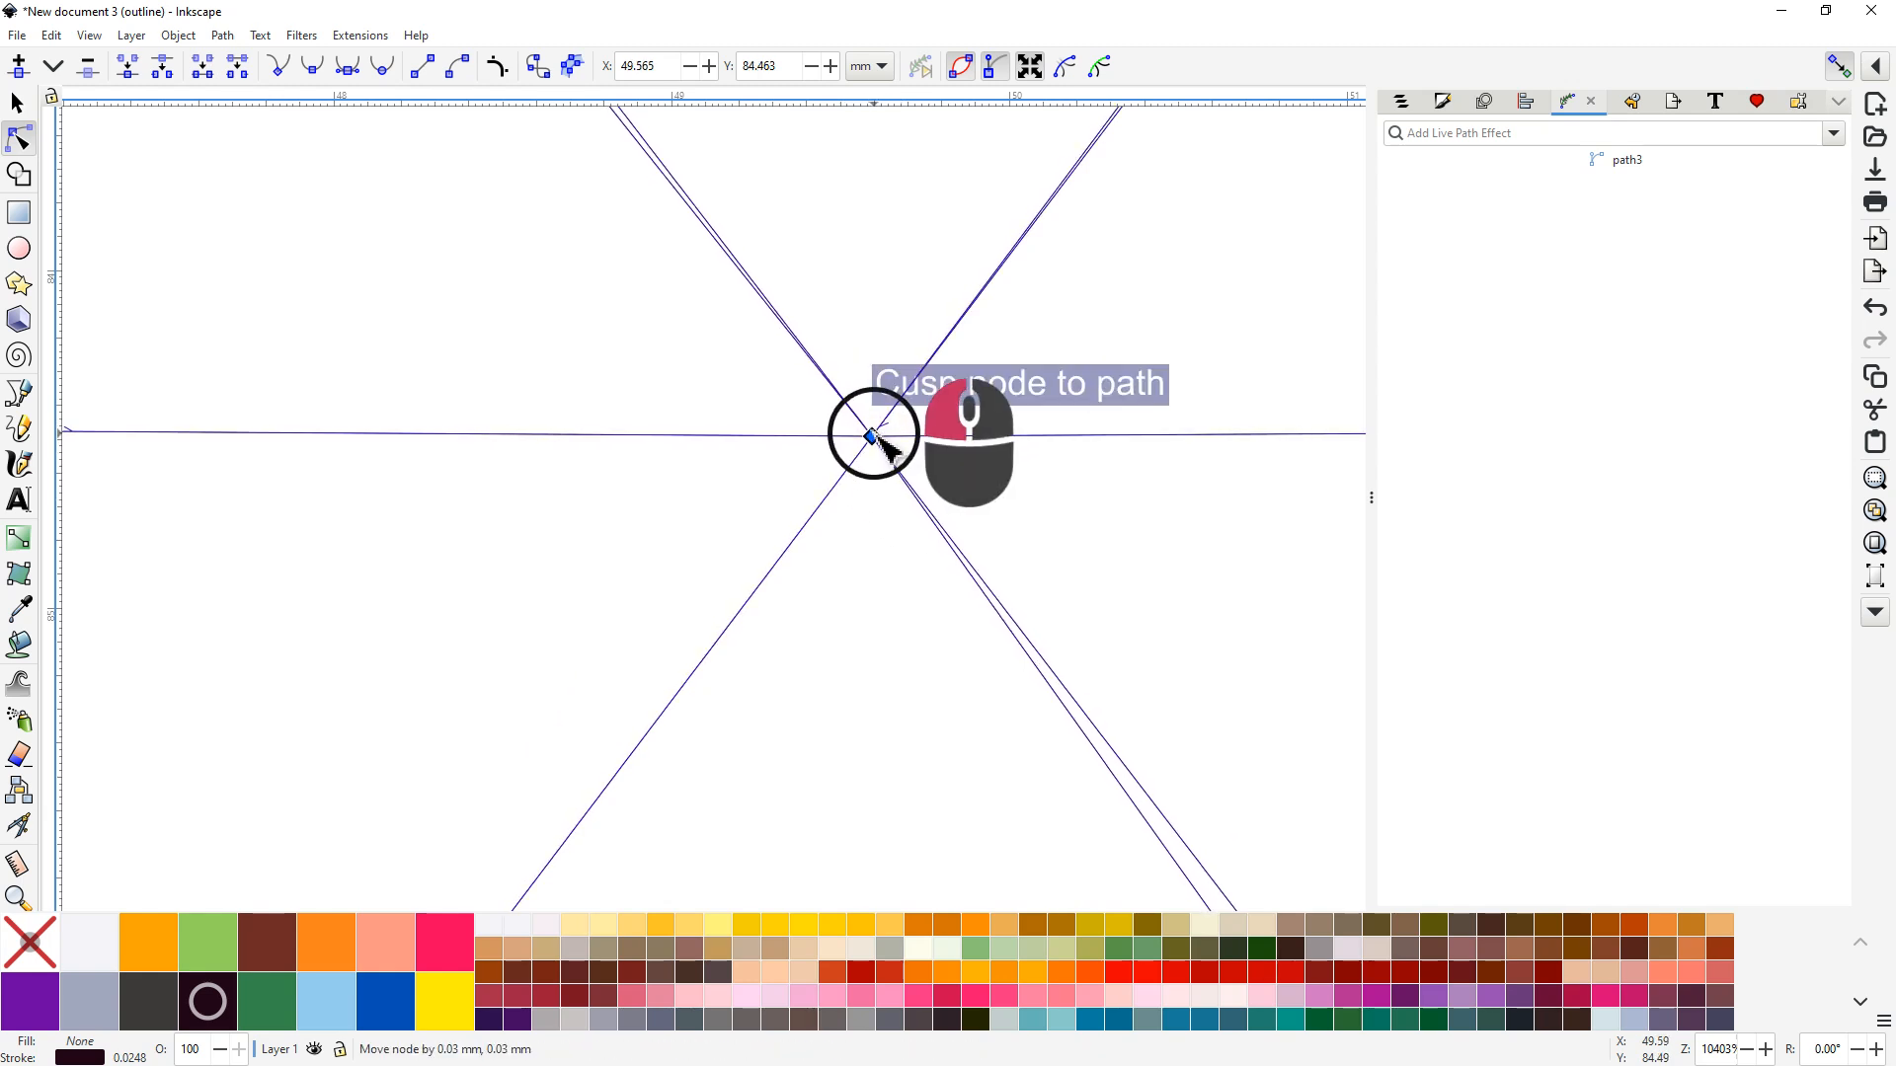
Step: Move the overlapping nodes of the lower-right junction onto the adjacent branch line, at X 52.971, Y 89.231 mm
scroll(885, 640, "down", 2)
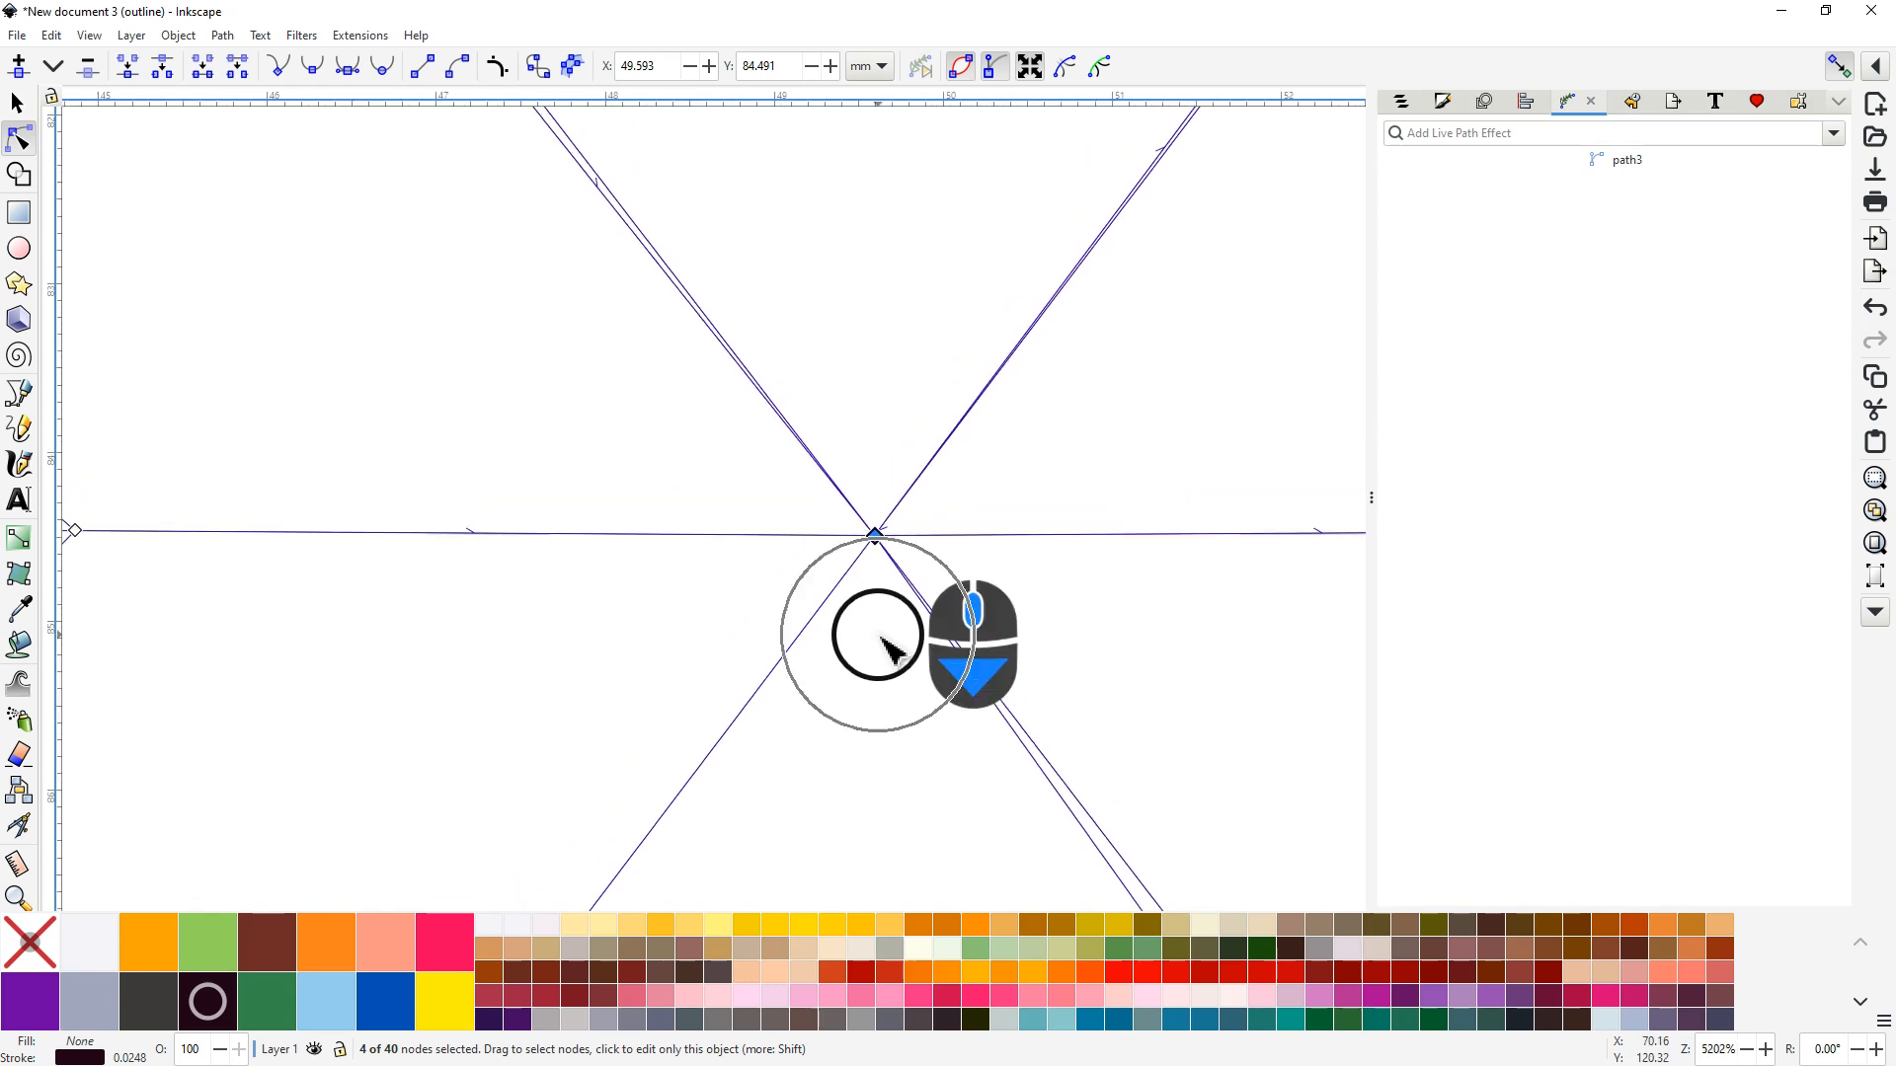
scroll(885, 639, "down", 5)
middle_click(876, 554)
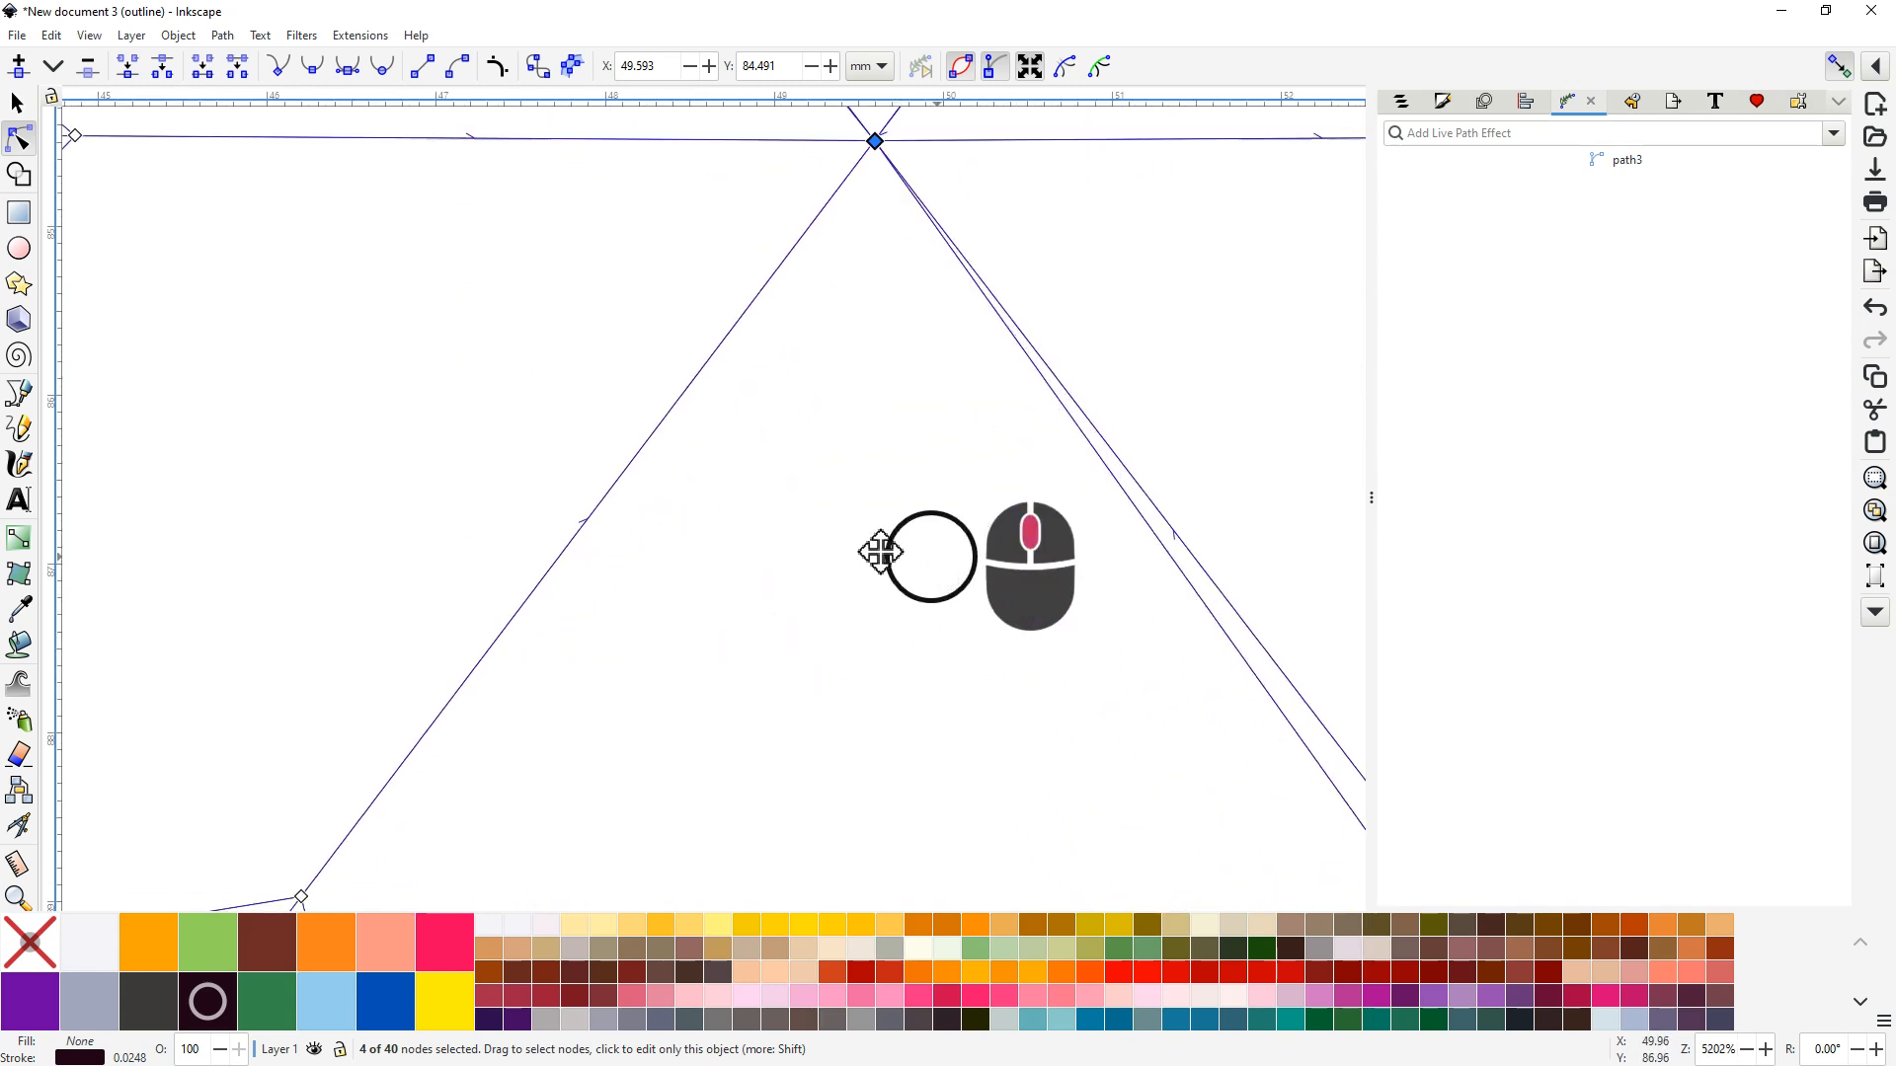
scroll(593, 476, "down", 2, "ctrl")
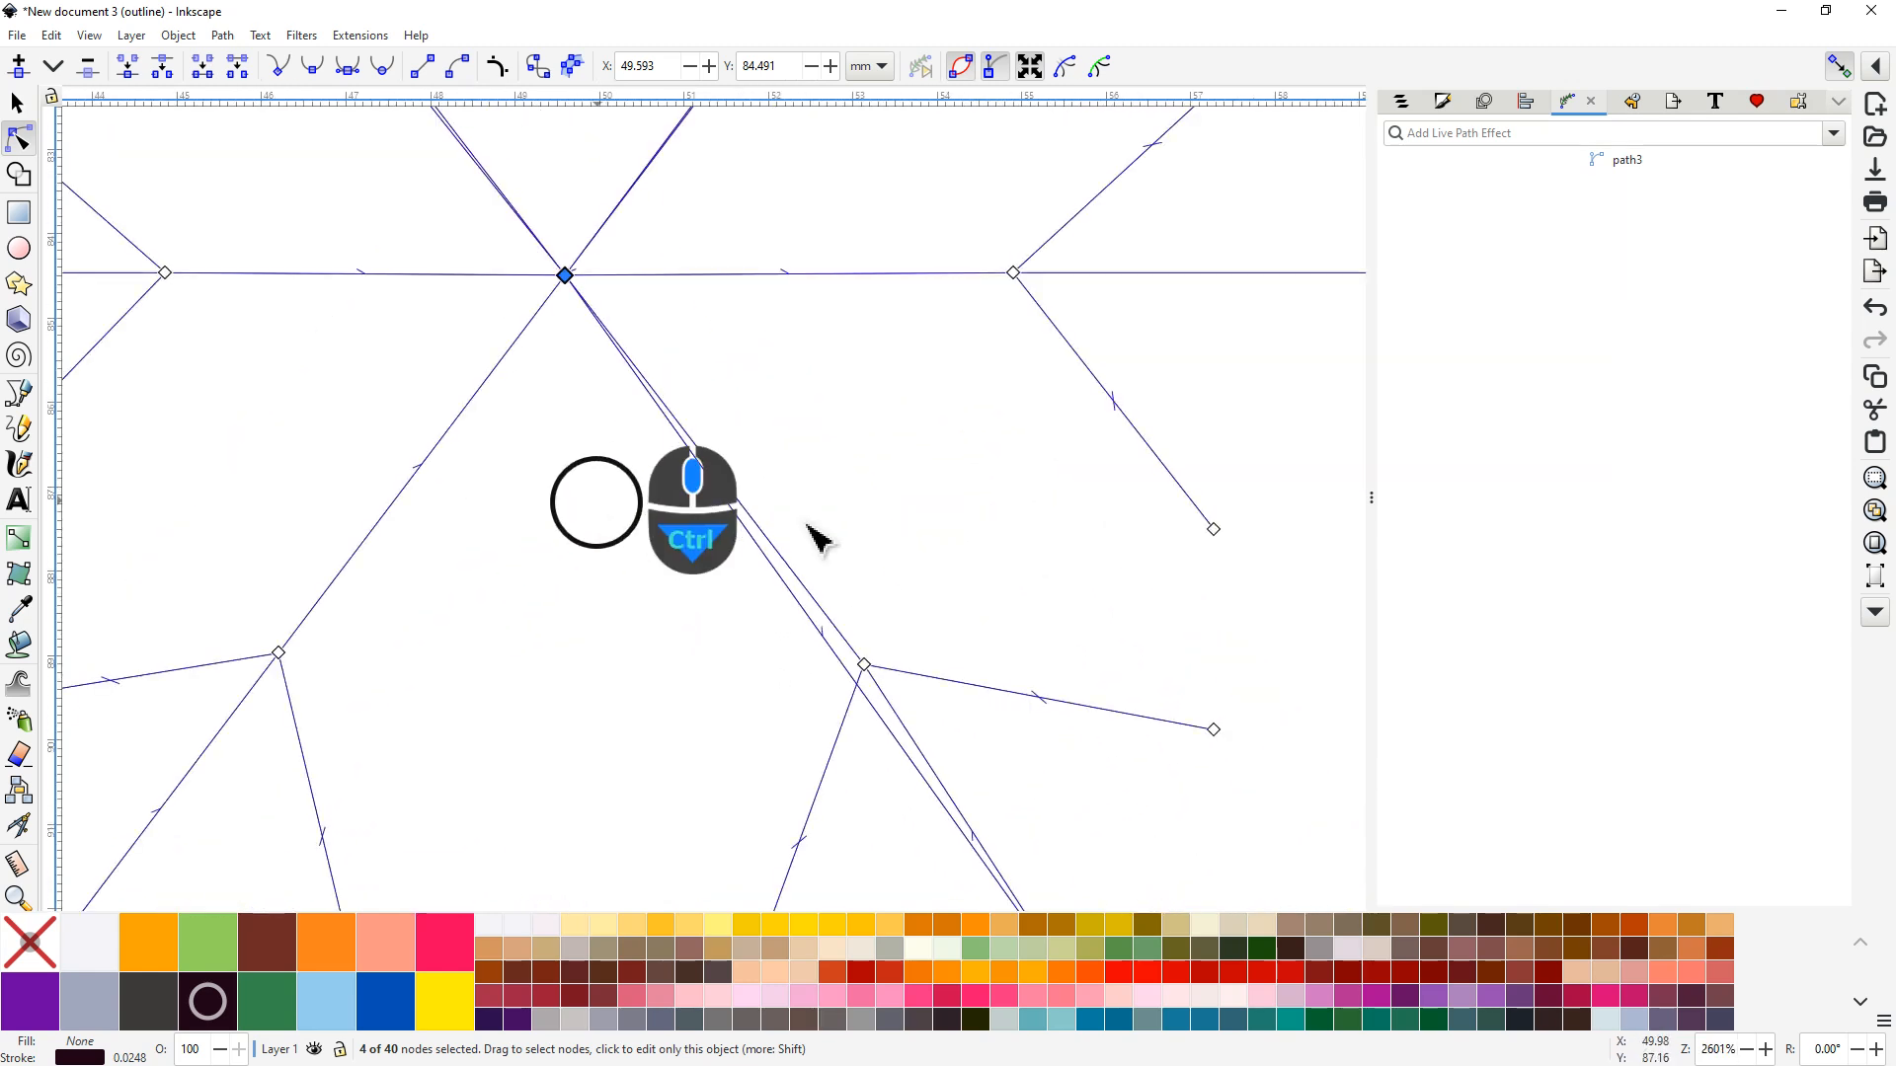
left_click_drag(990, 517, 901, 276)
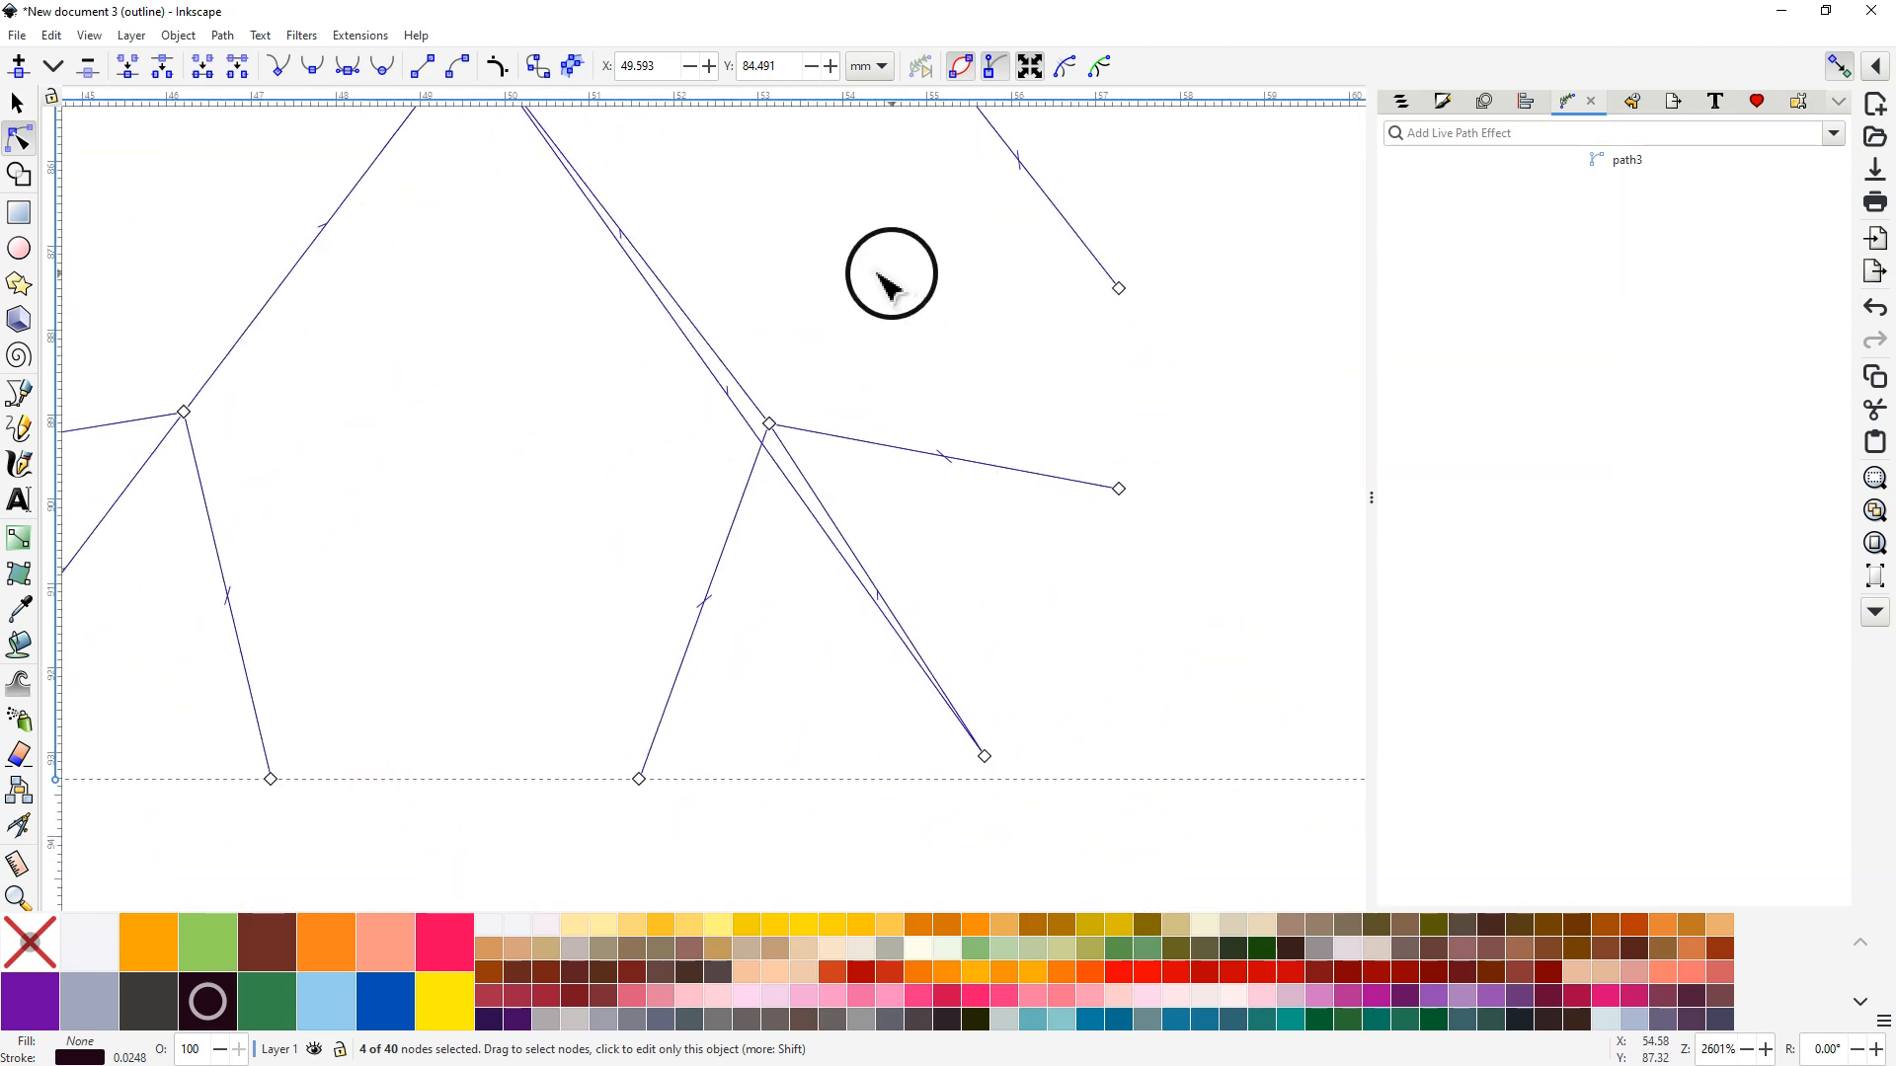
left_click_drag(801, 381, 760, 440)
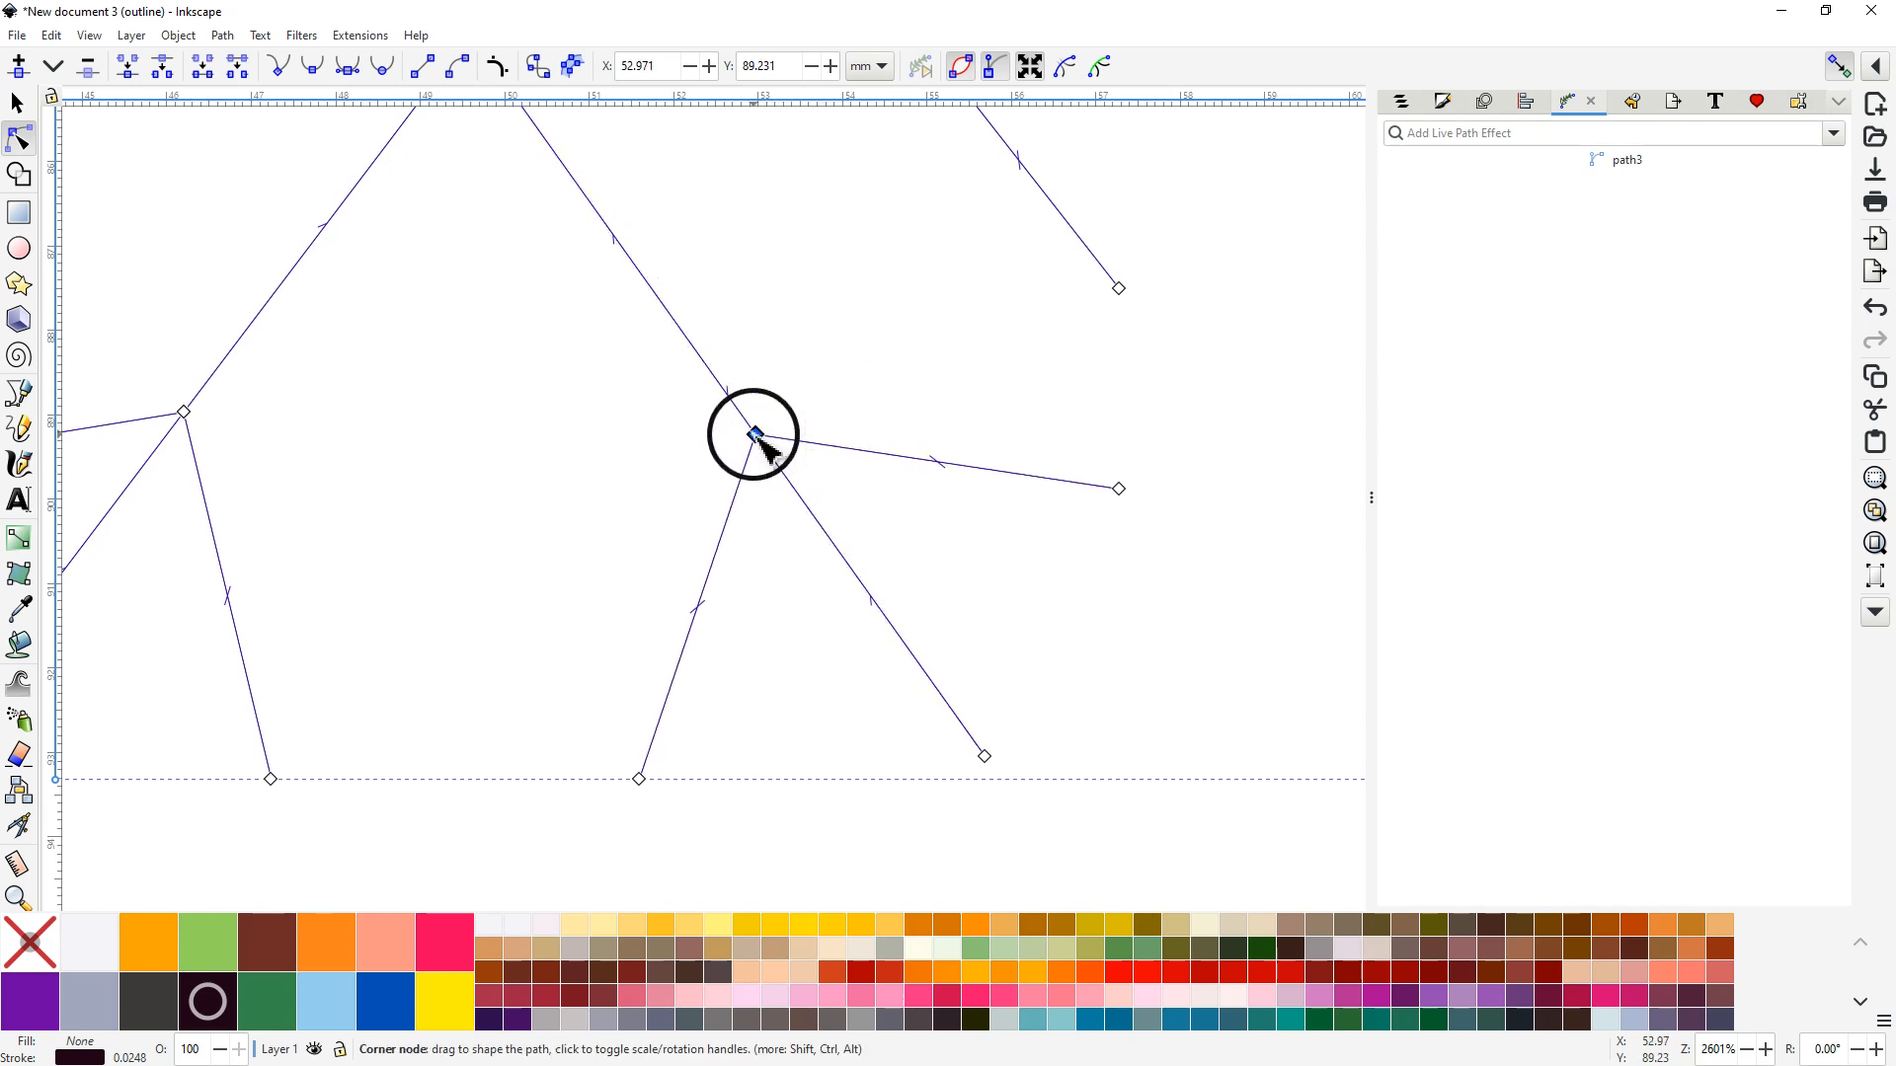
Step: Snap the upper-left junction nodes onto their branch line at X 46.394, Y 80.331 mm and the upper-right ones at X 53.082, Y 79.888 mm
left_click_drag(782, 213, 910, 533)
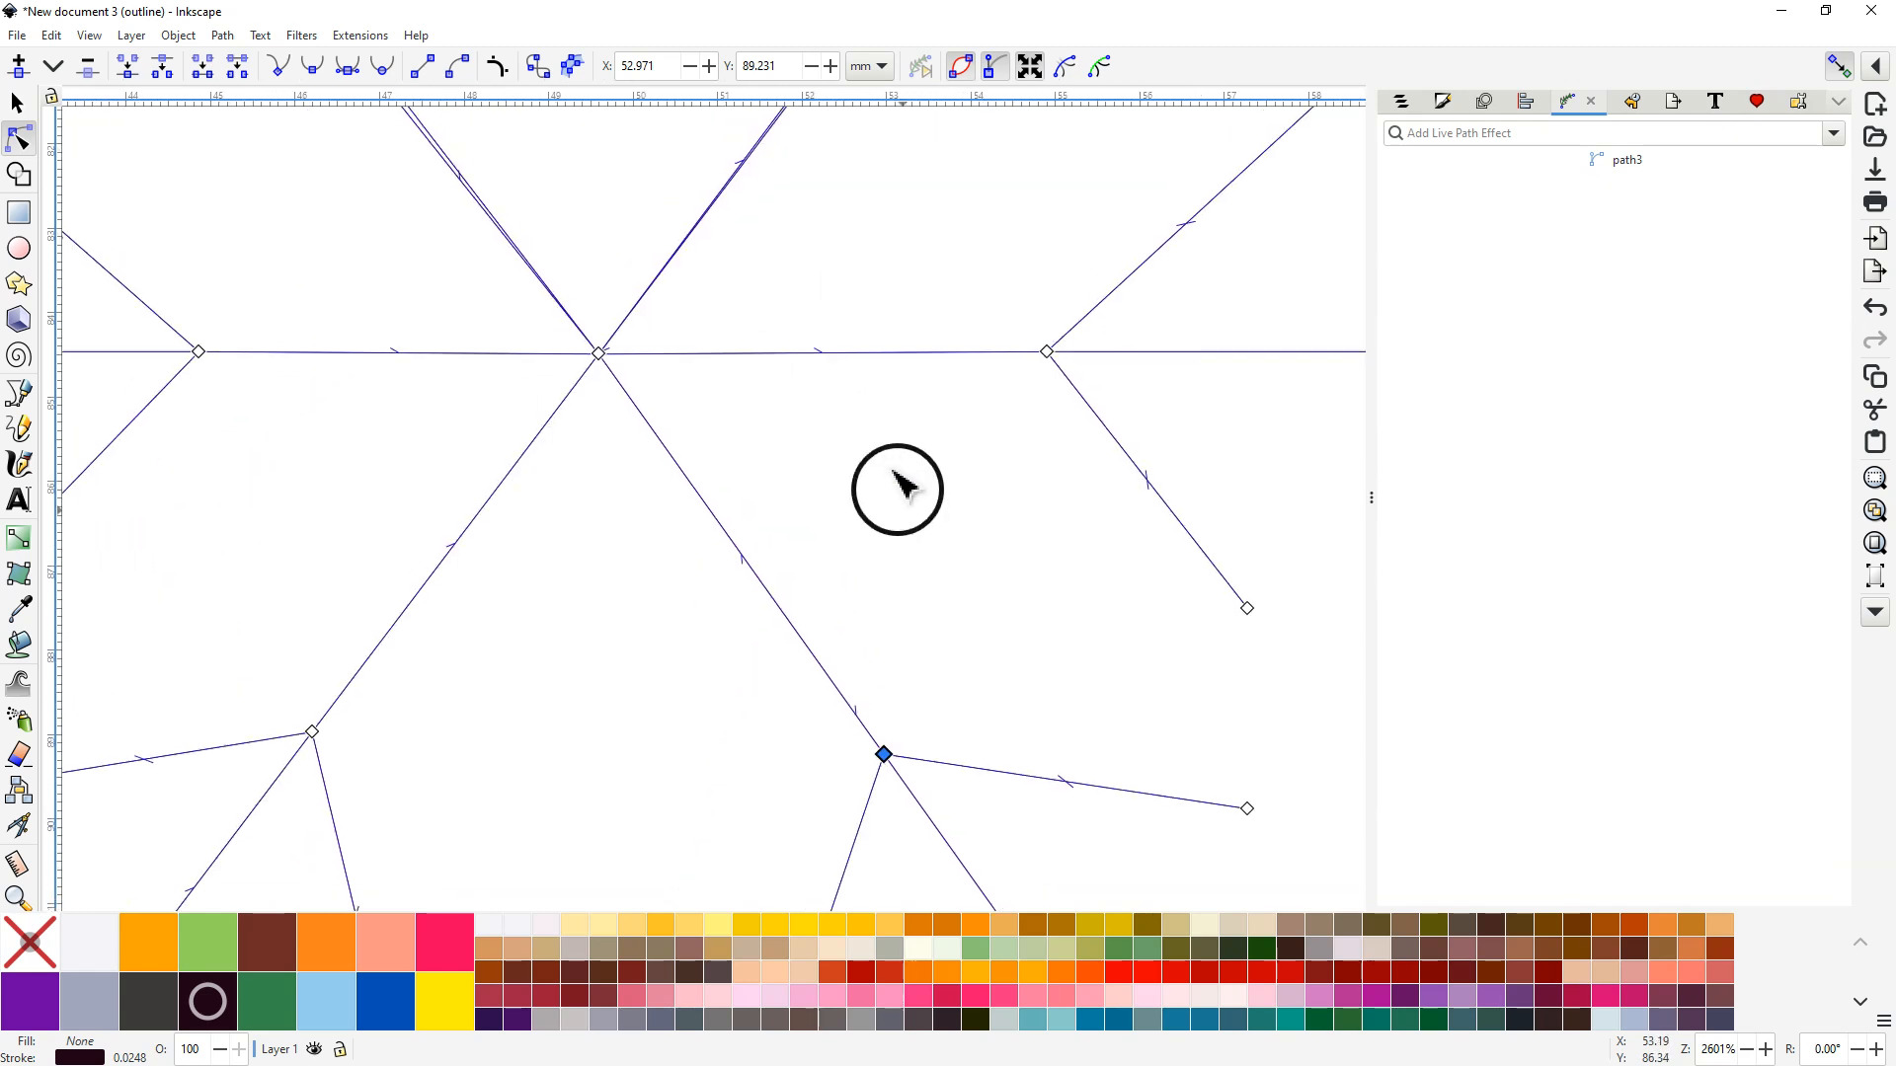
left_click_drag(916, 445, 974, 605)
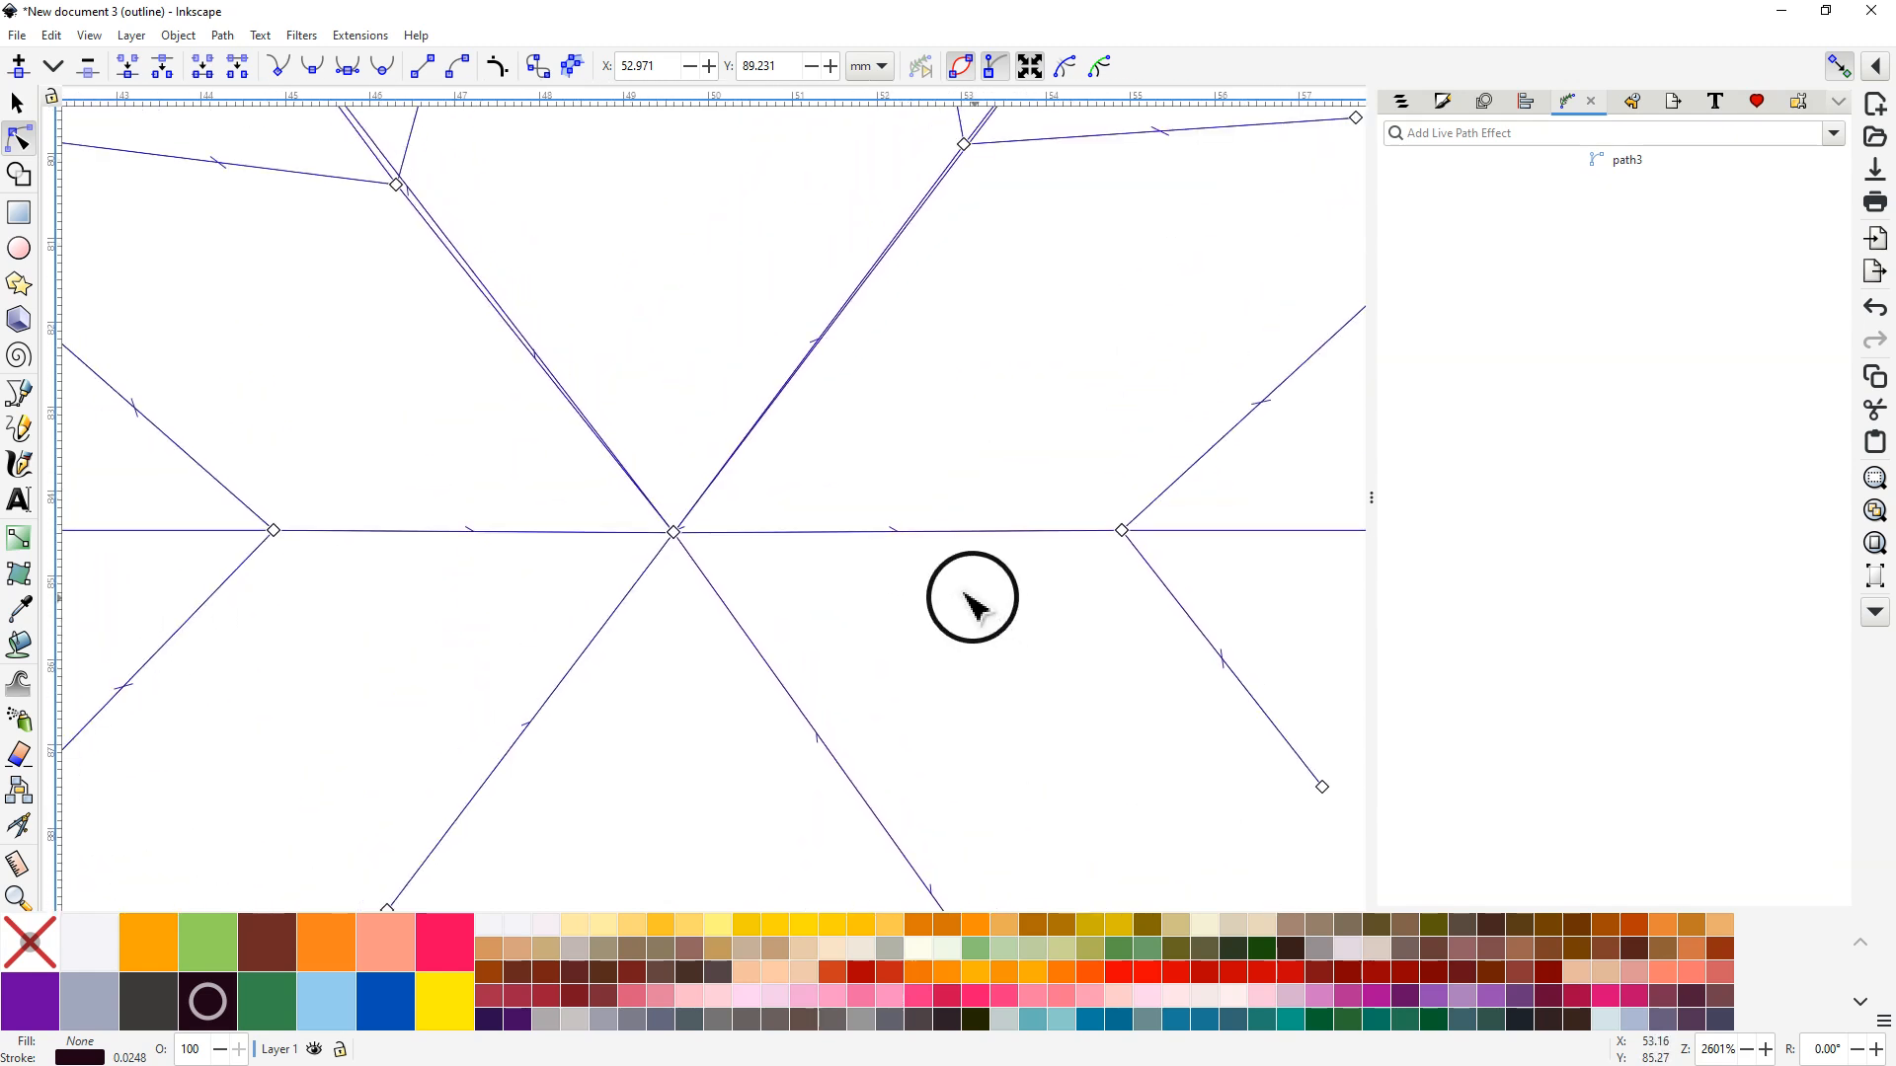
left_click_drag(1062, 524, 1092, 554)
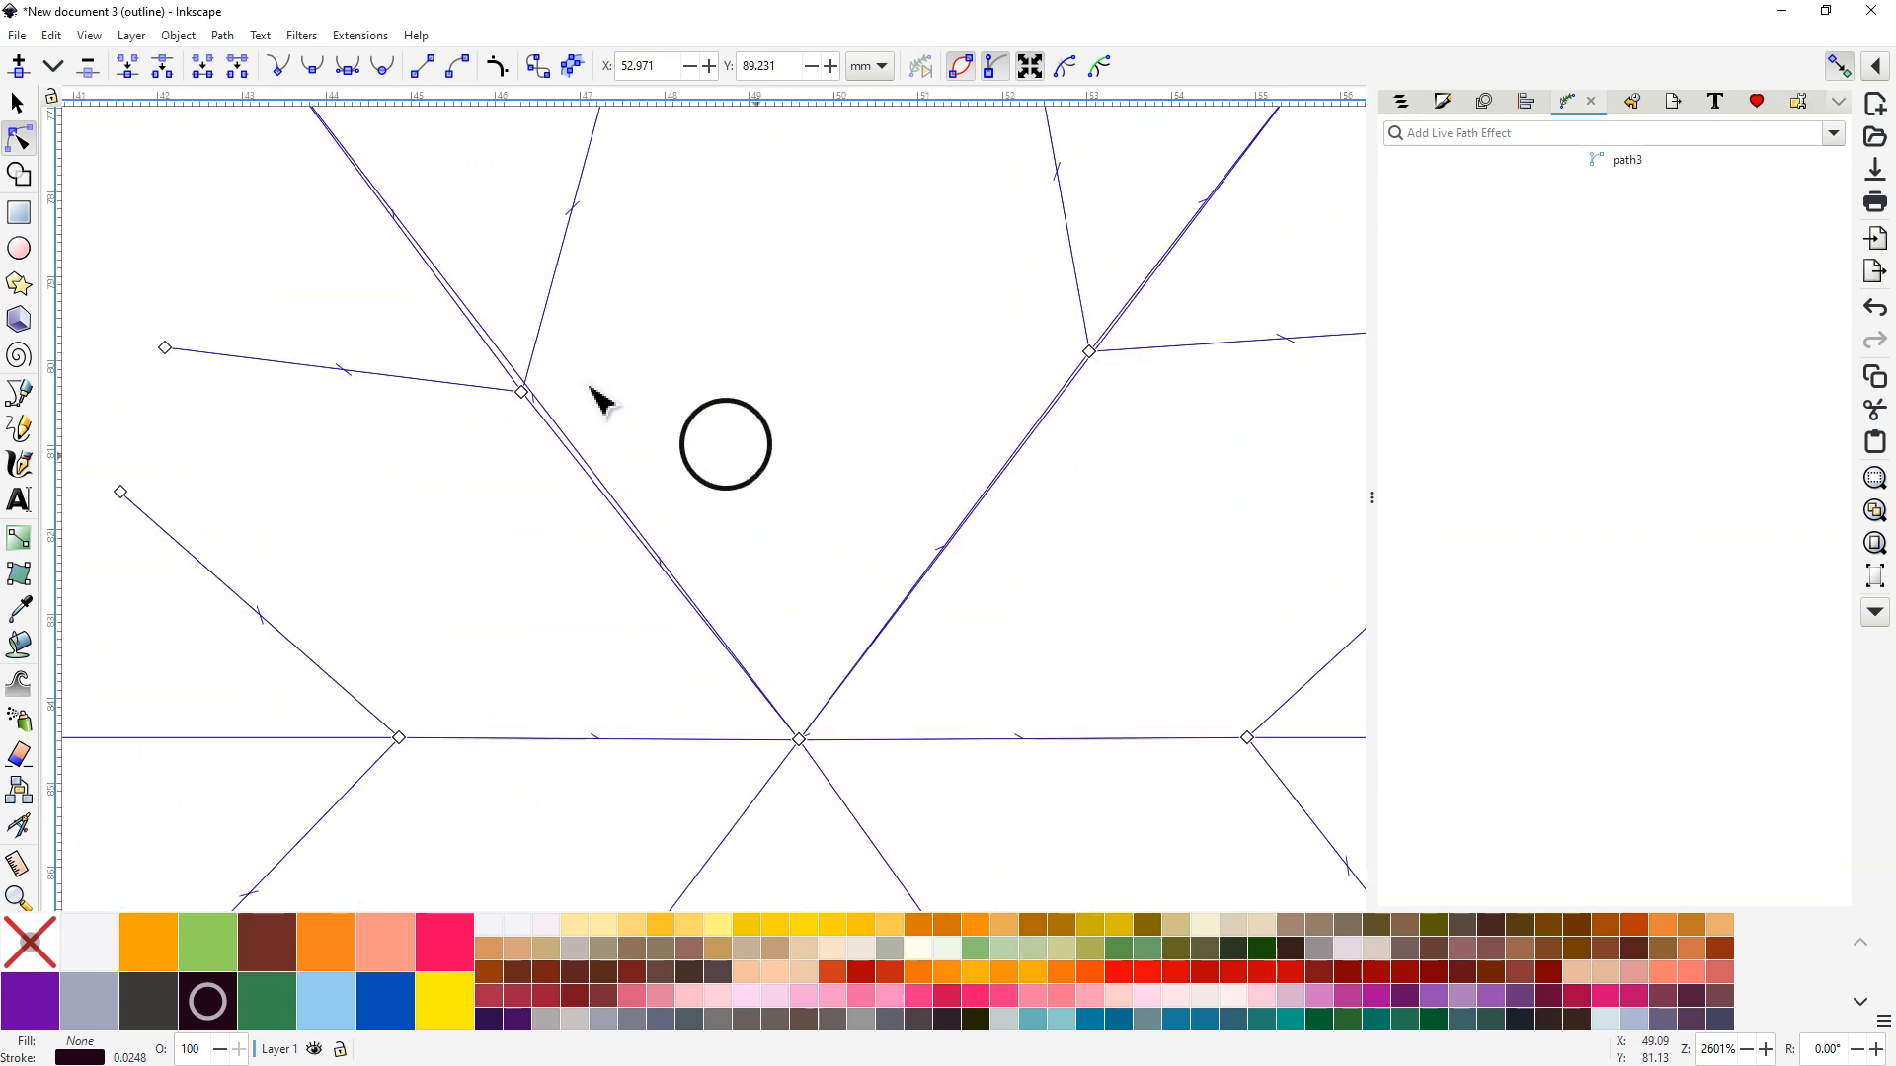
left_click_drag(478, 361, 530, 391)
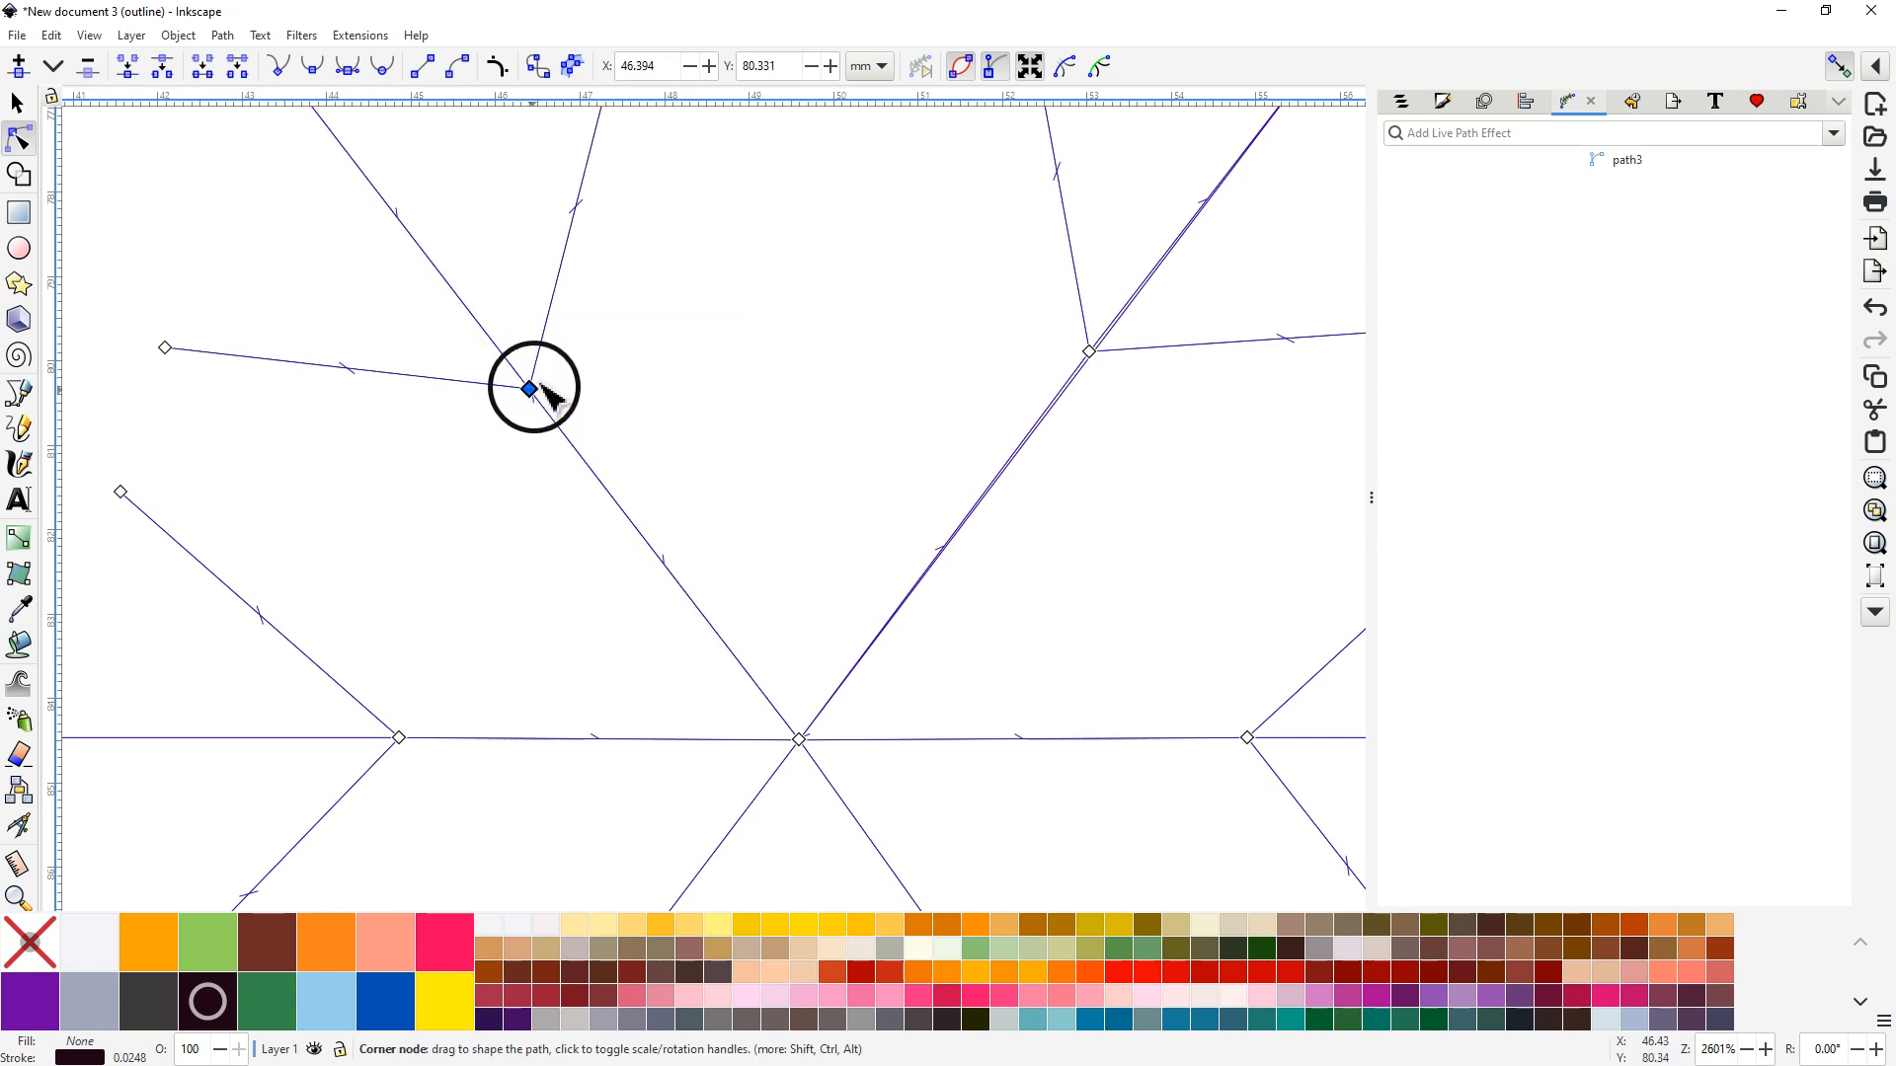
left_click_drag(849, 302, 597, 372)
left_click_drag(780, 389, 845, 422)
Step: Bend one of the doubled segments of the upper-left junction's steep inner side branch outward into a curve
left_click_drag(583, 402, 684, 660)
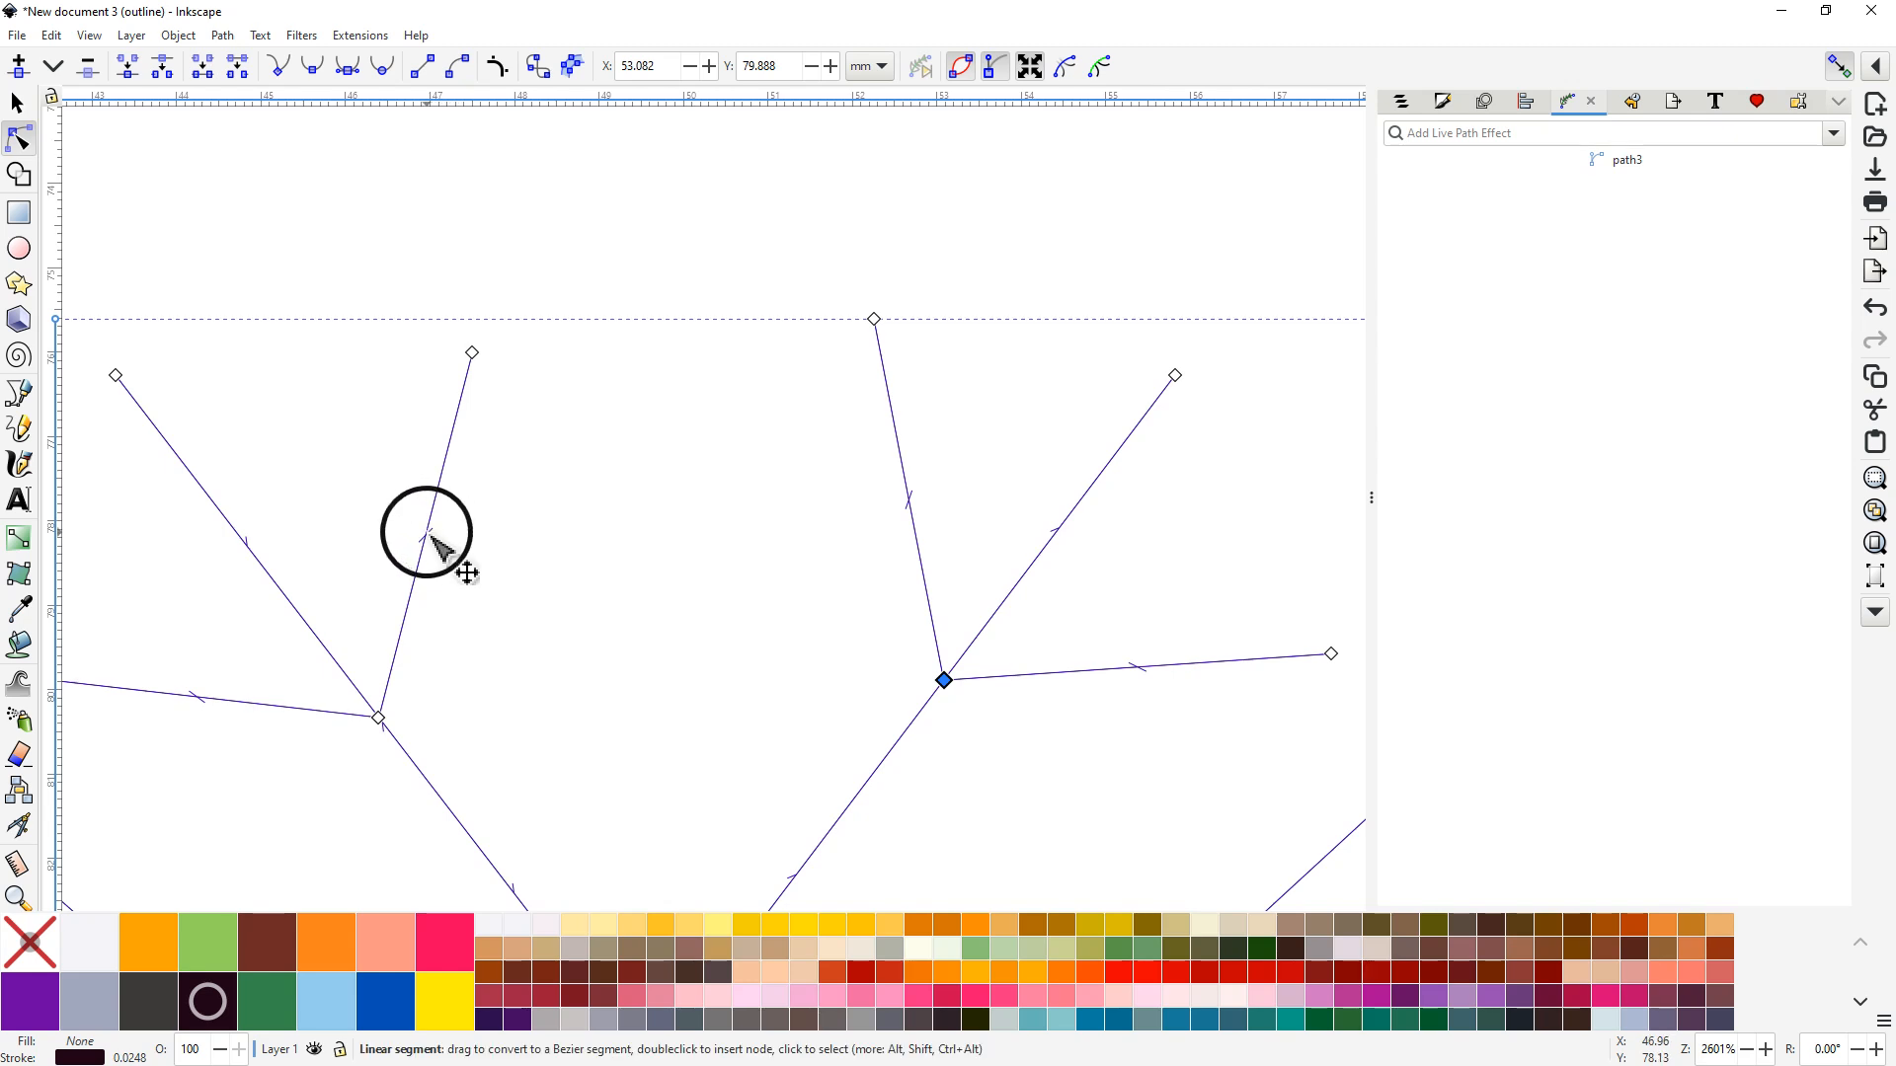
left_click_drag(430, 539, 606, 559)
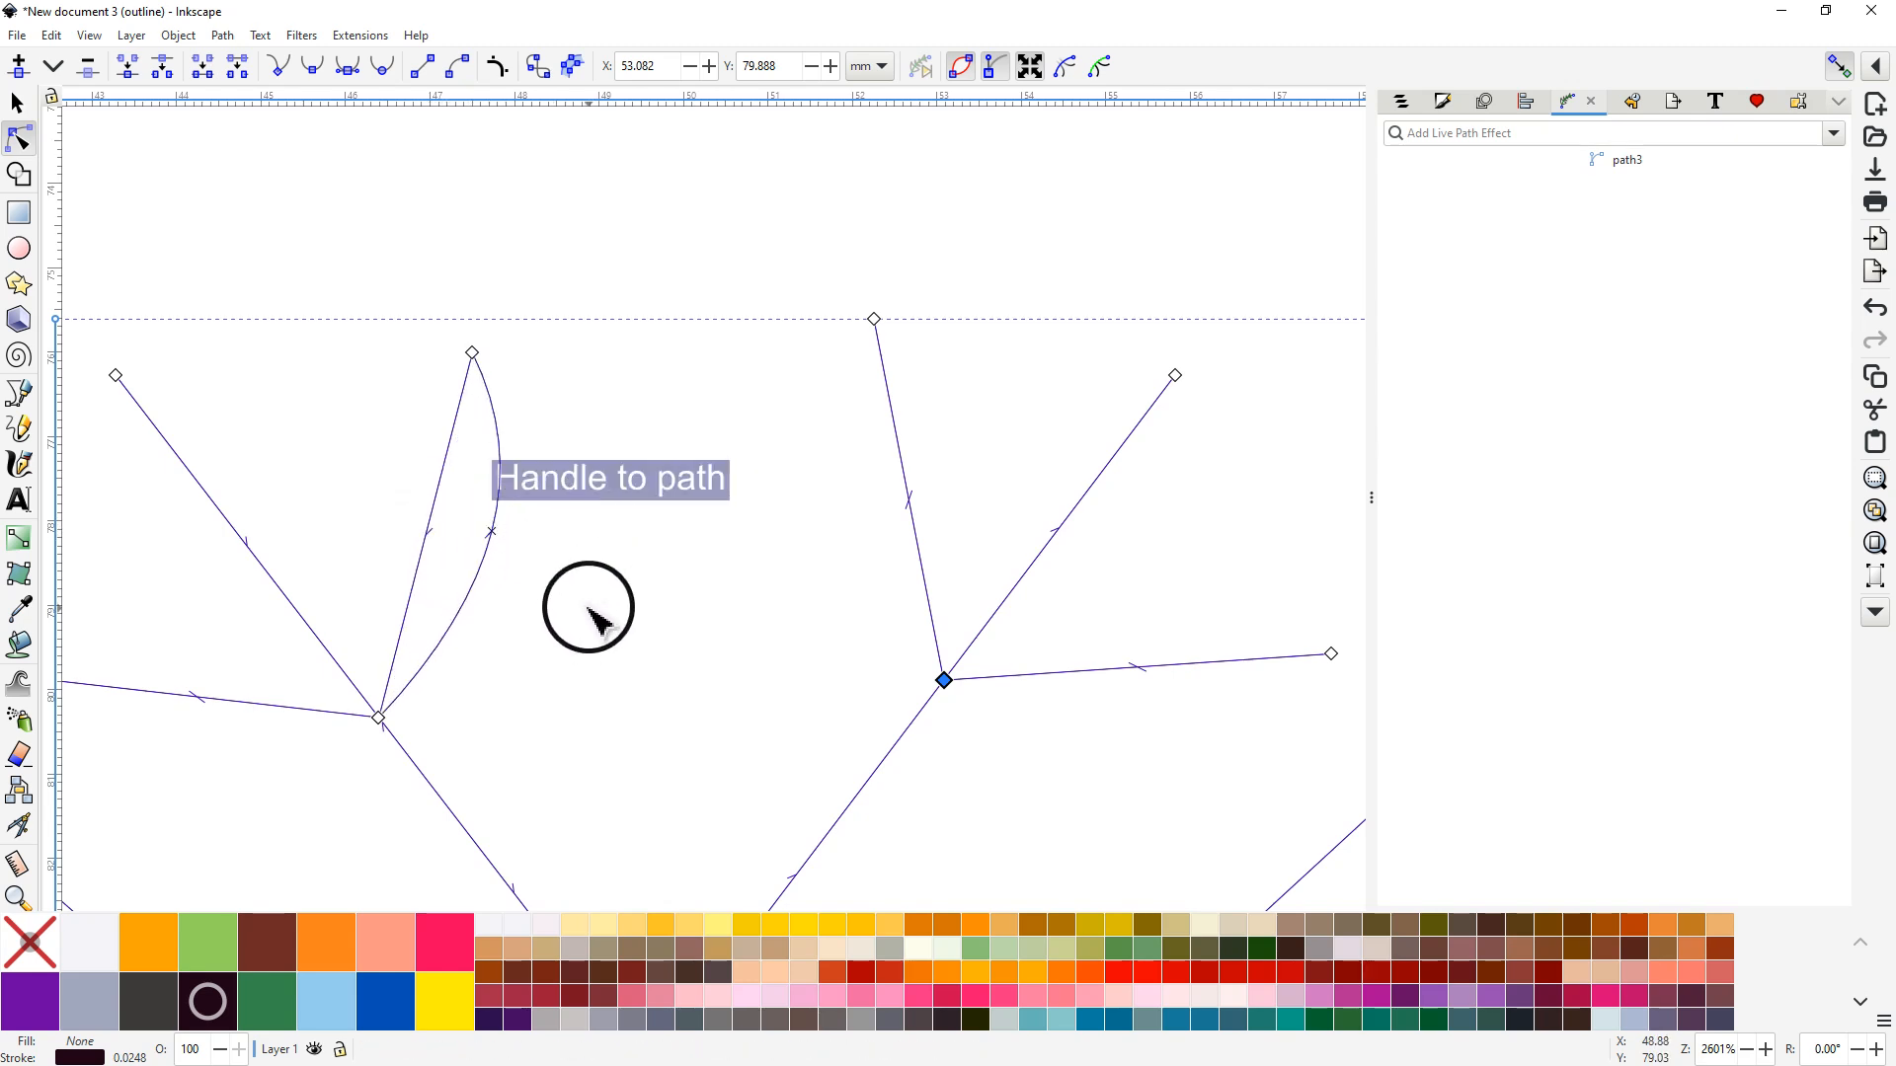
scroll(503, 619, "up", 2, "ctrl")
scroll(538, 580, "down", 2, "ctrl")
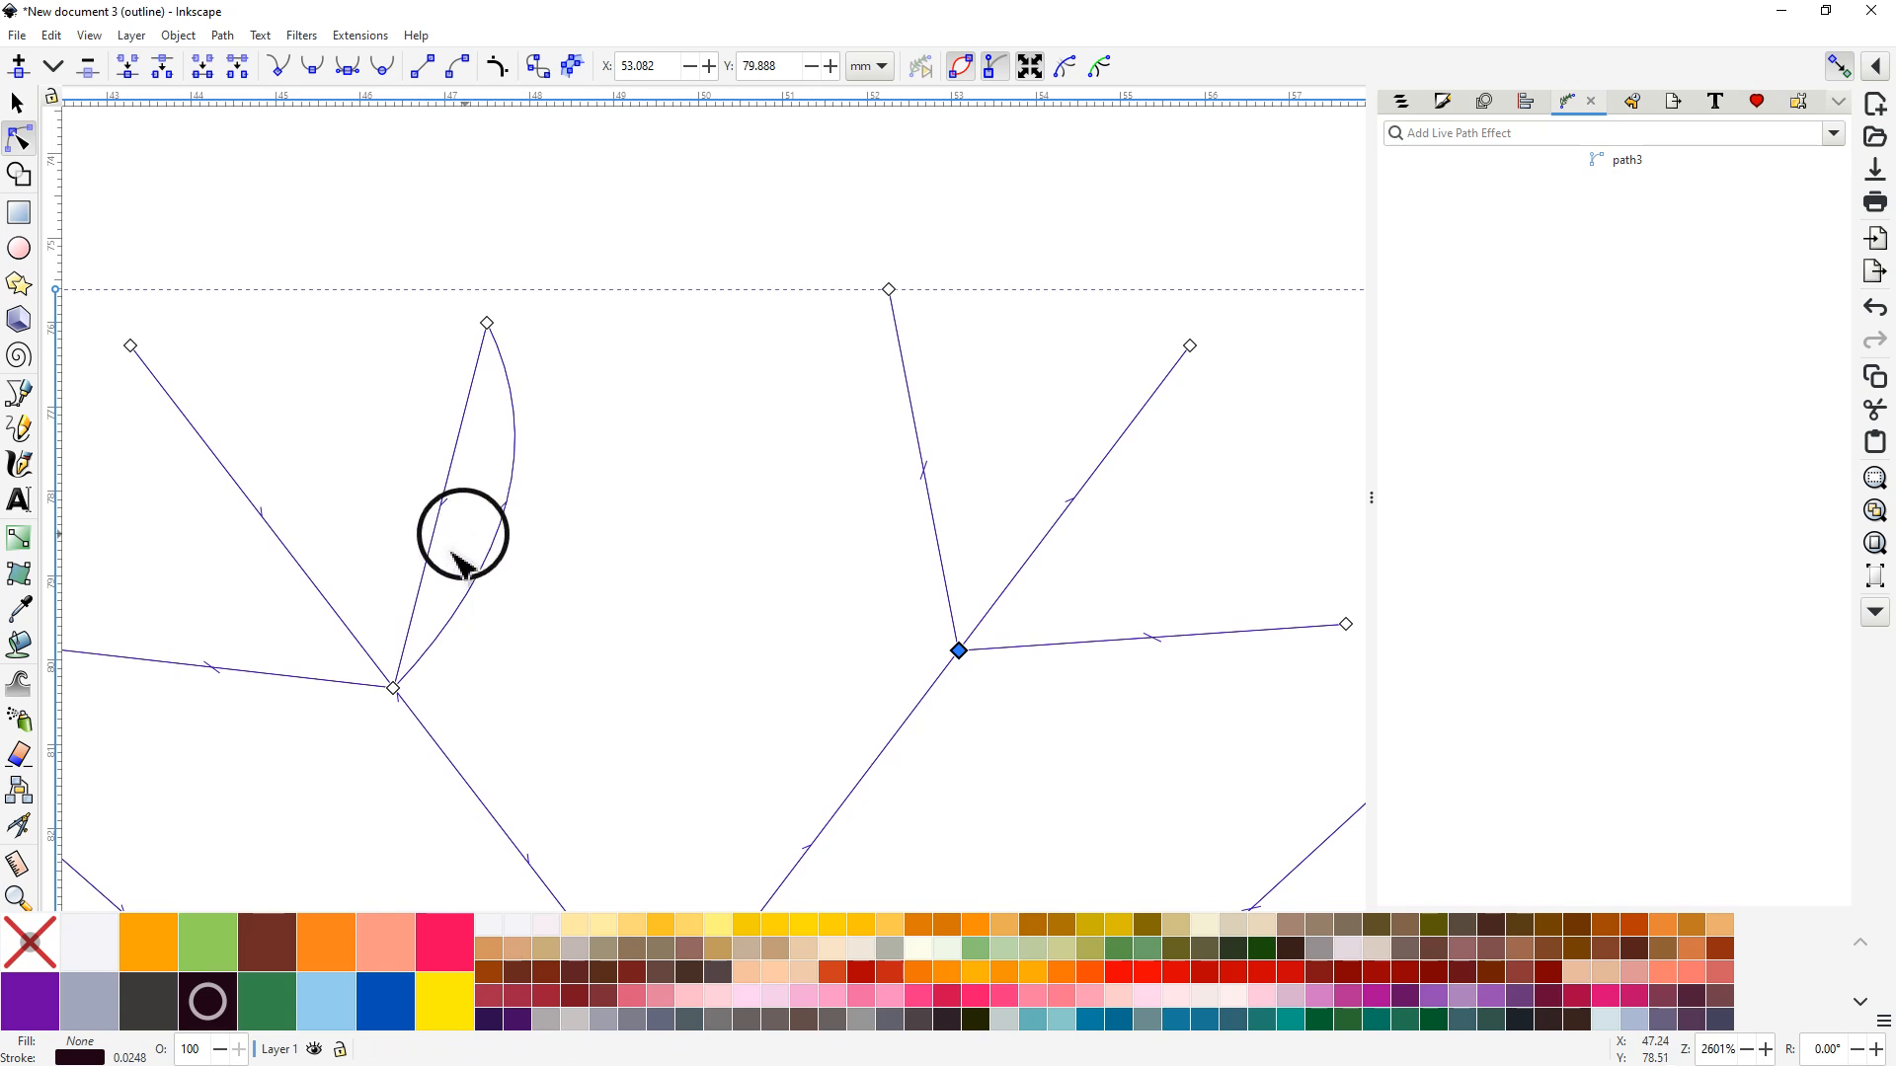
Step: Select the curved side-branch segment and retract both of its node handles to straighten it
left_click(504, 530)
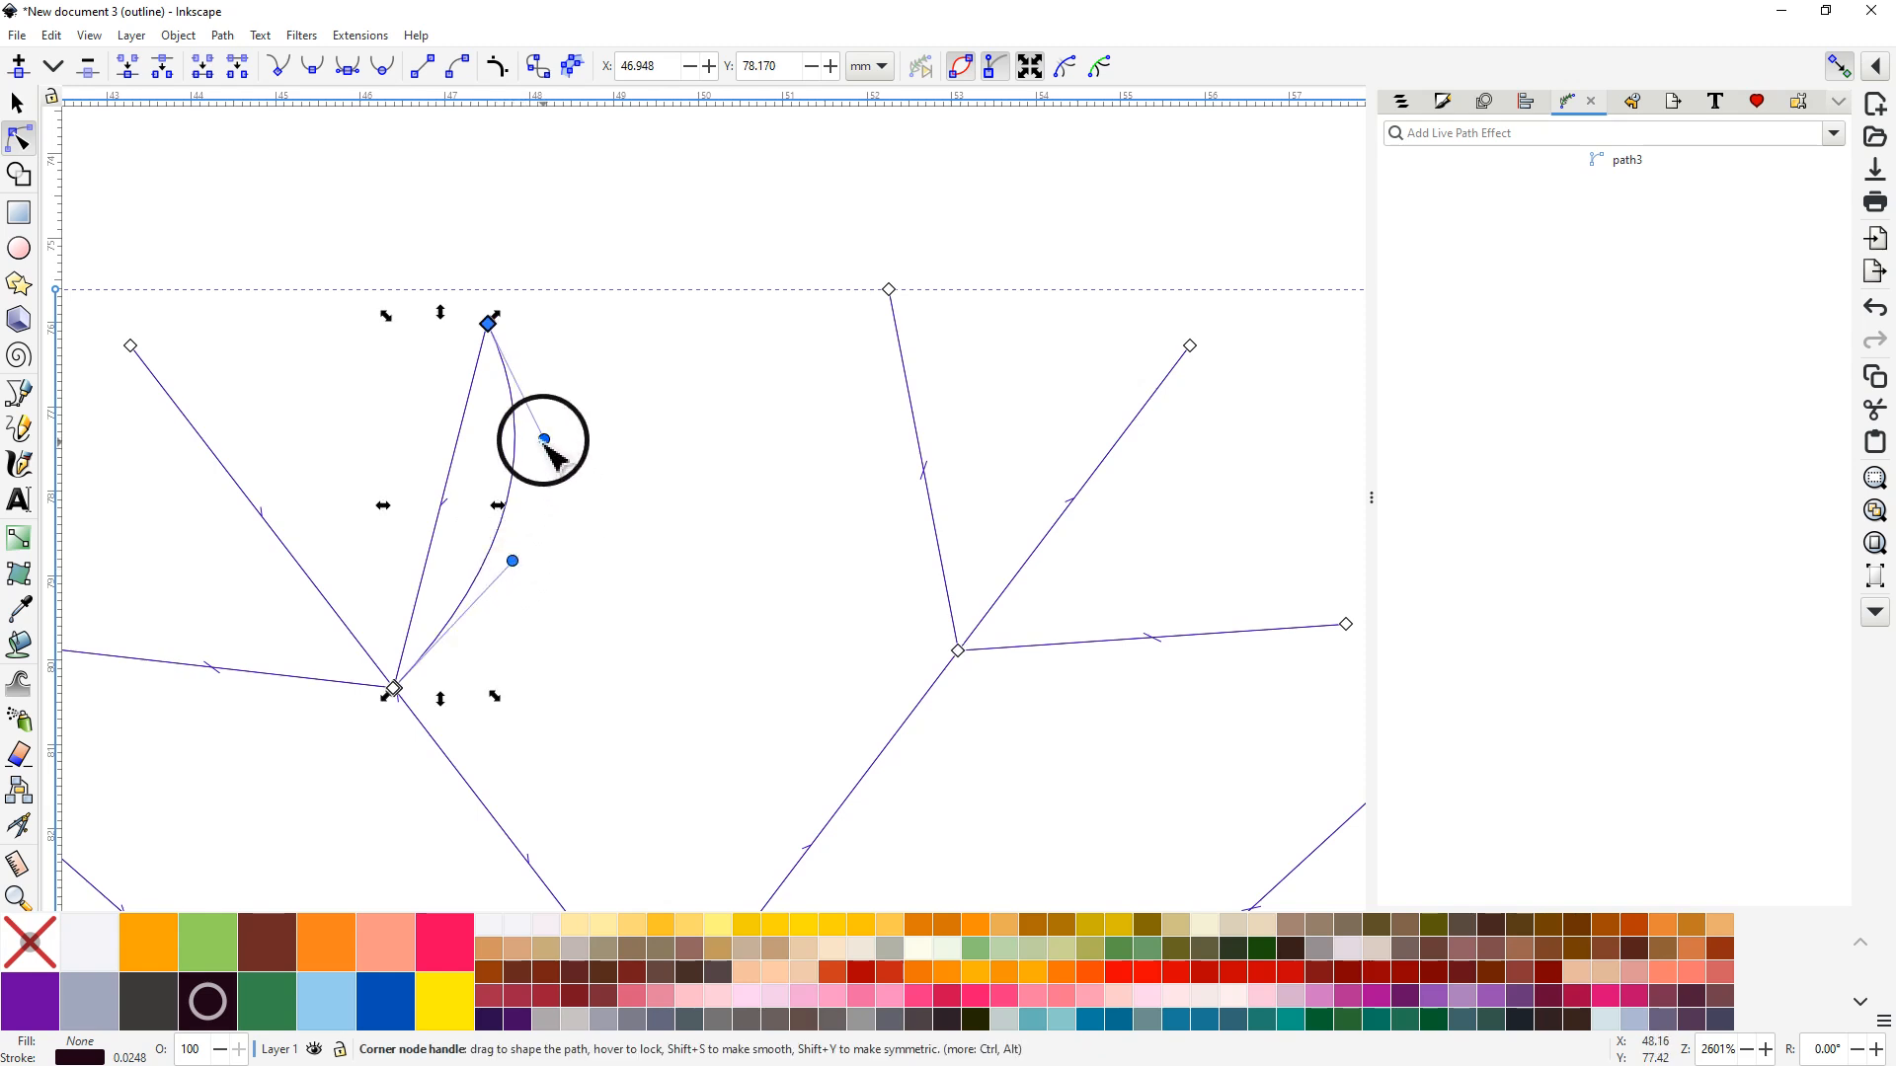
left_click(514, 563, "ctrl")
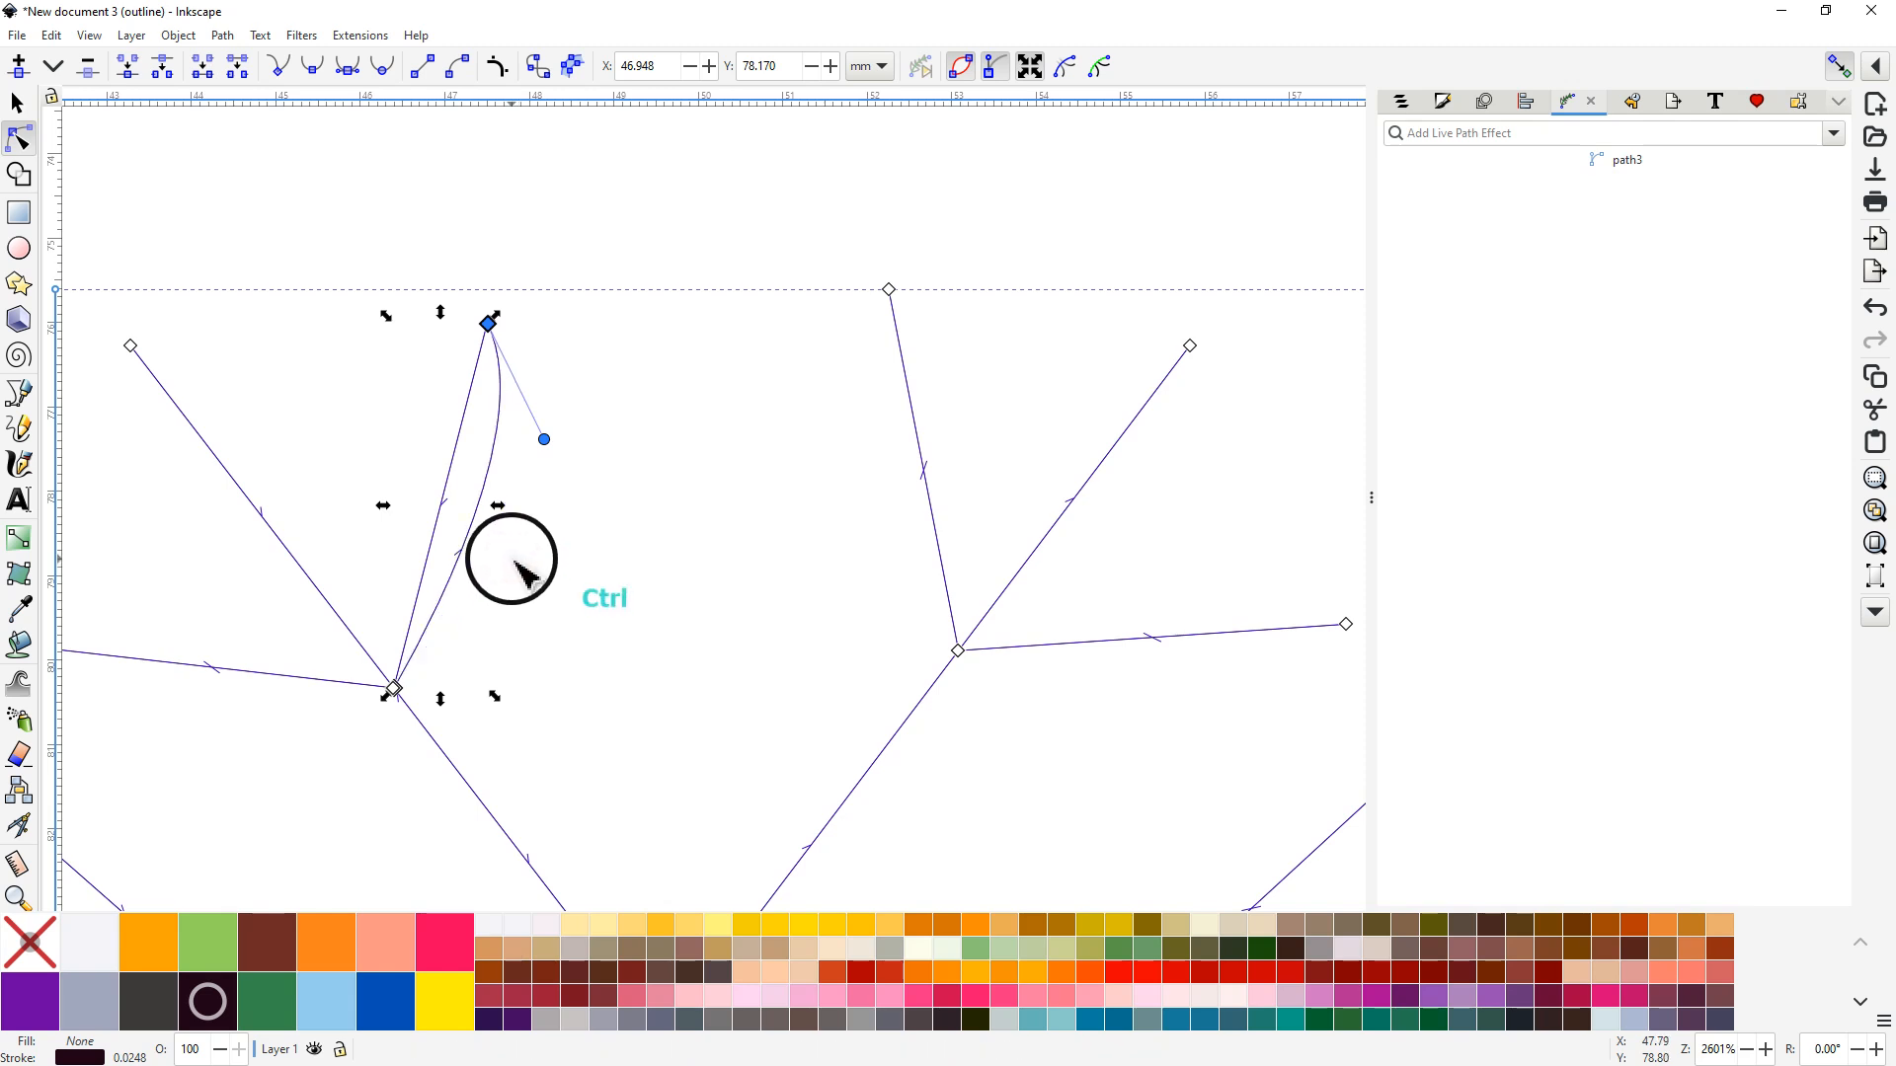
left_click(544, 439, "ctrl")
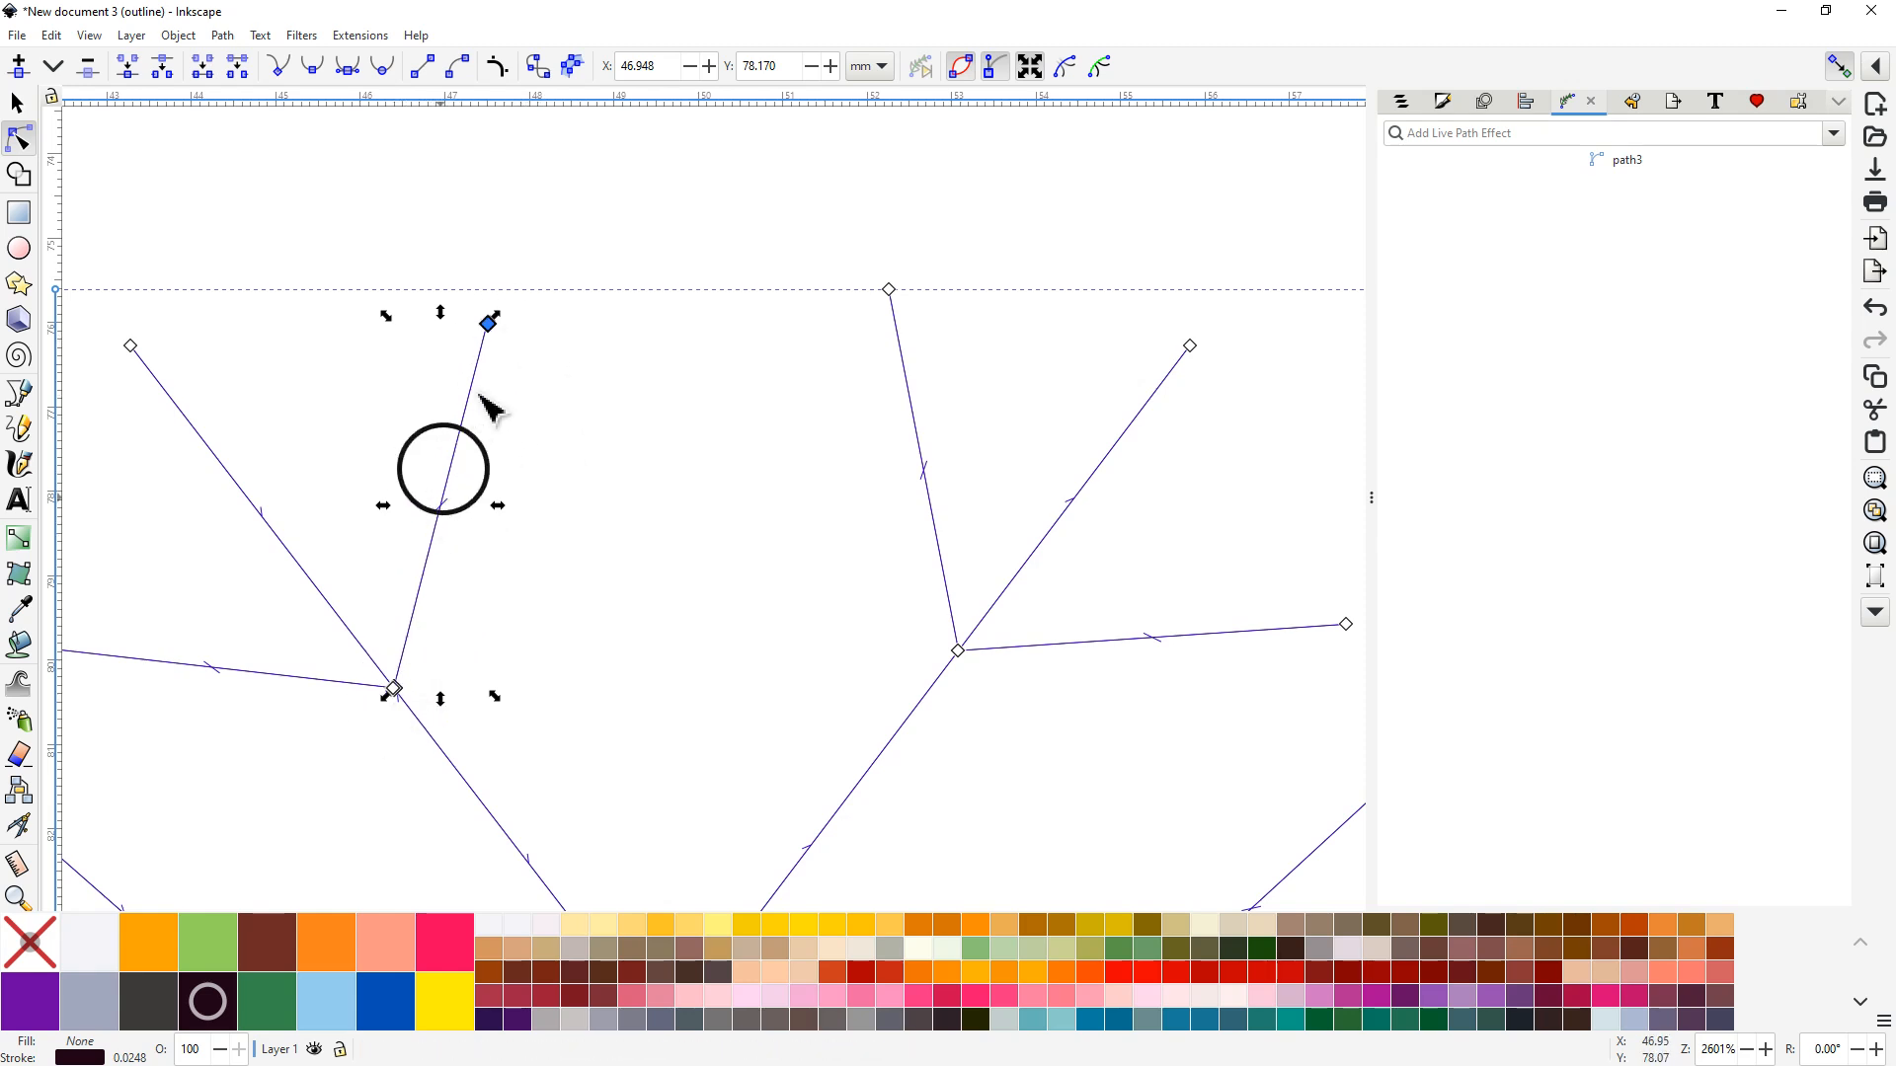
left_click(445, 502)
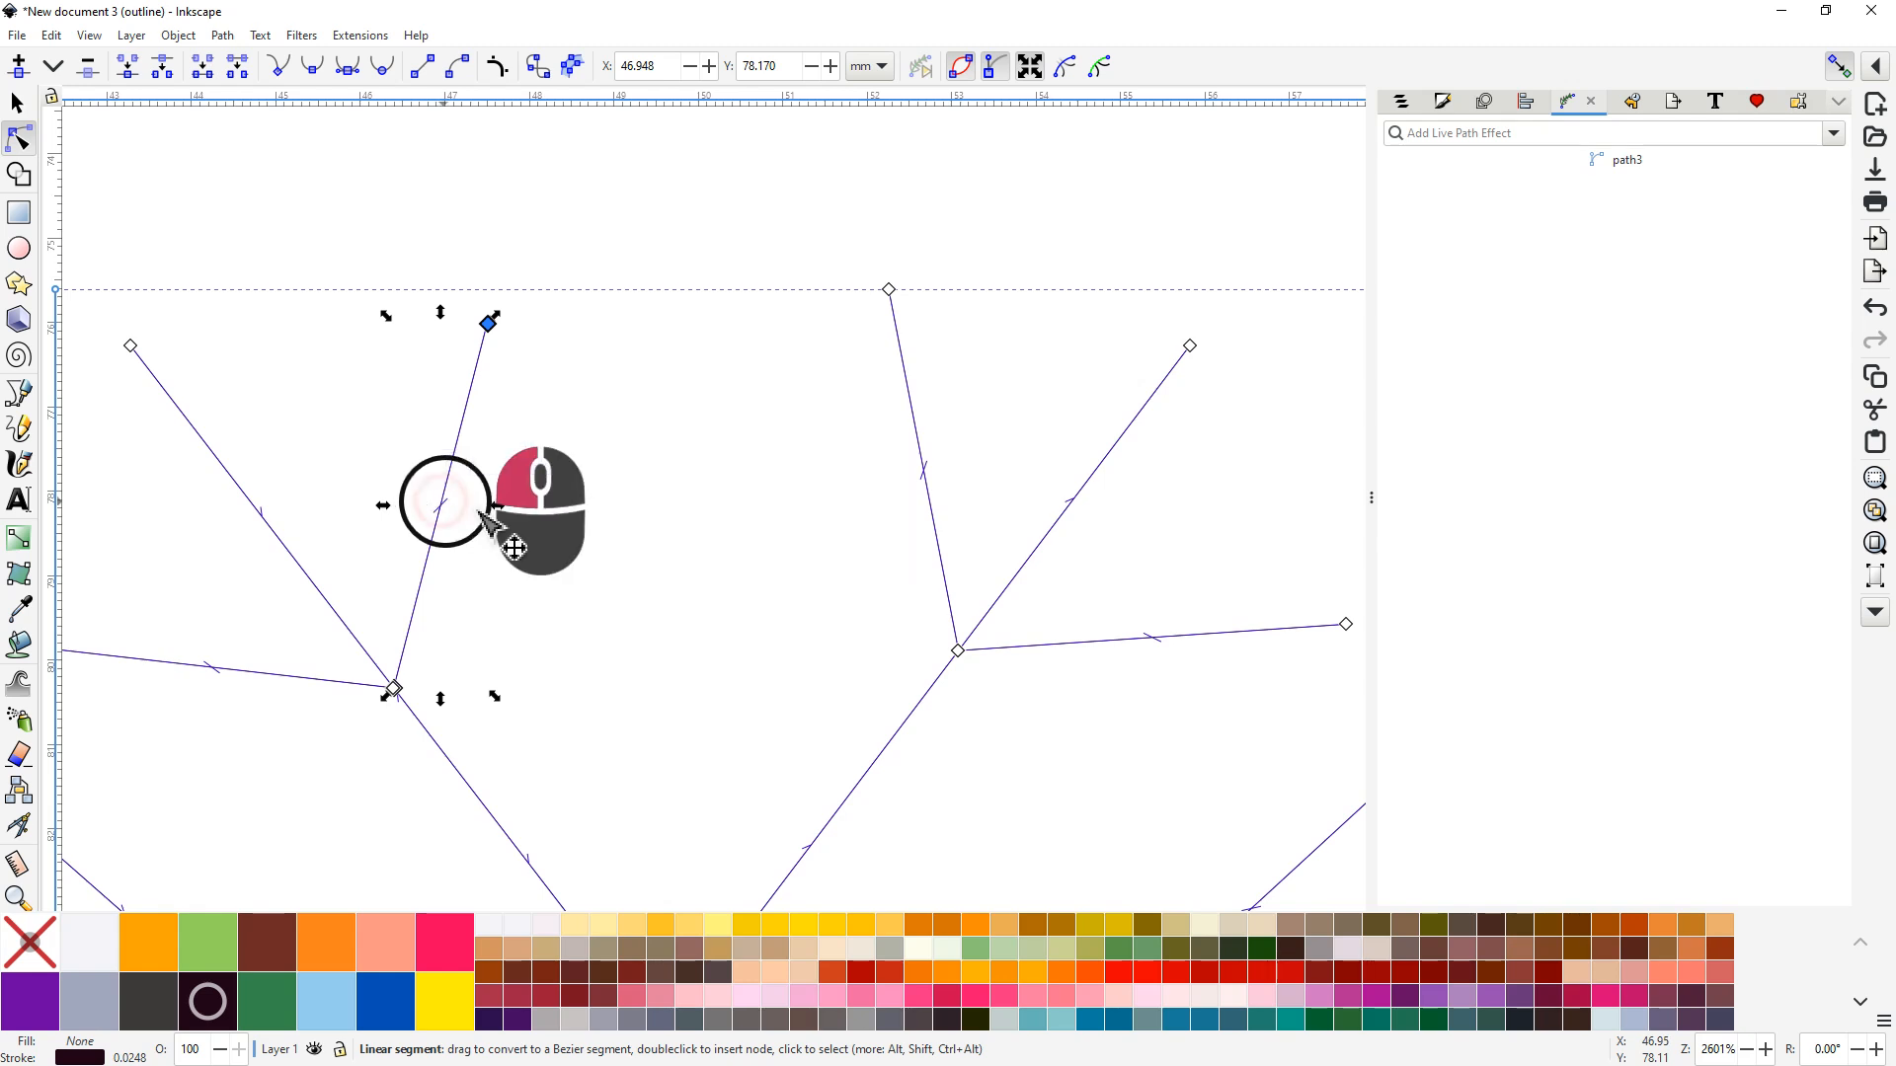
Step: Bend a doubled segment of the upper-left junction's steep inner branch into a curve, and convert it back to a straight line
left_click_drag(481, 513, 538, 514)
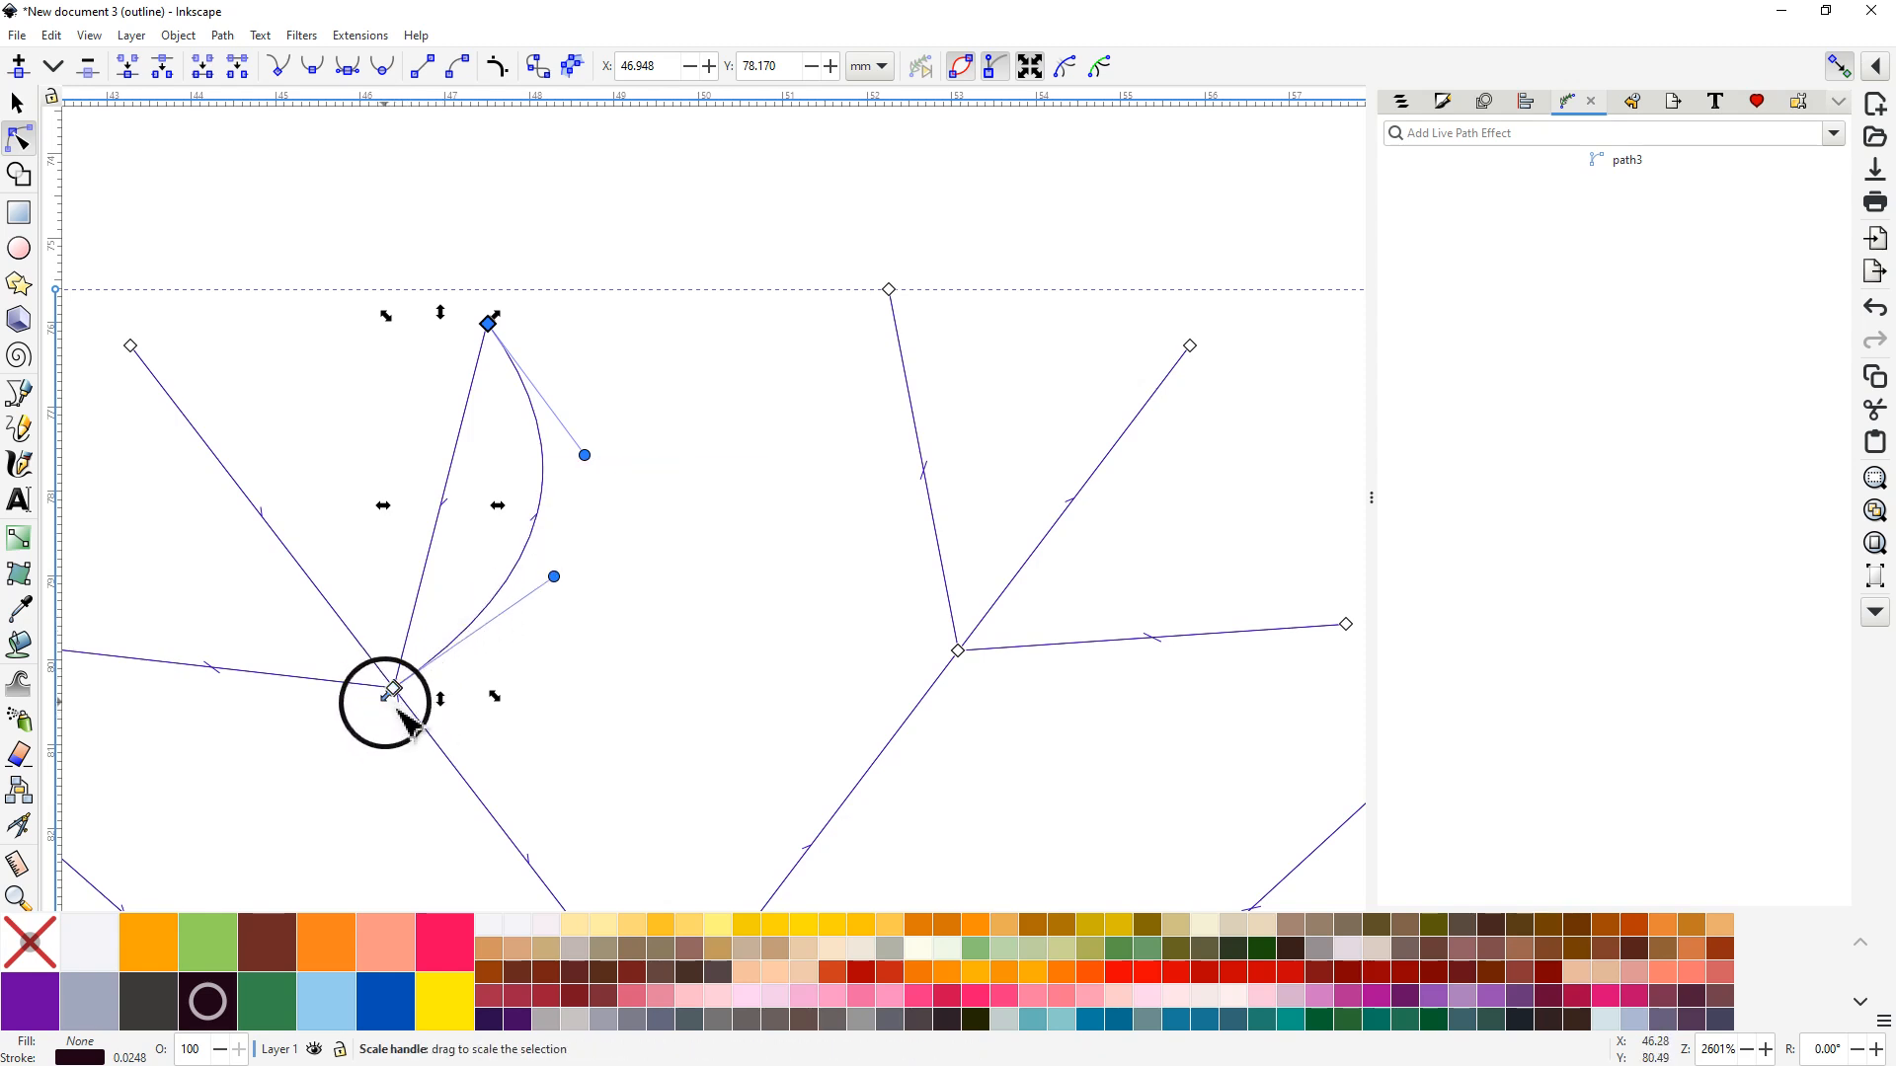
left_click(538, 520)
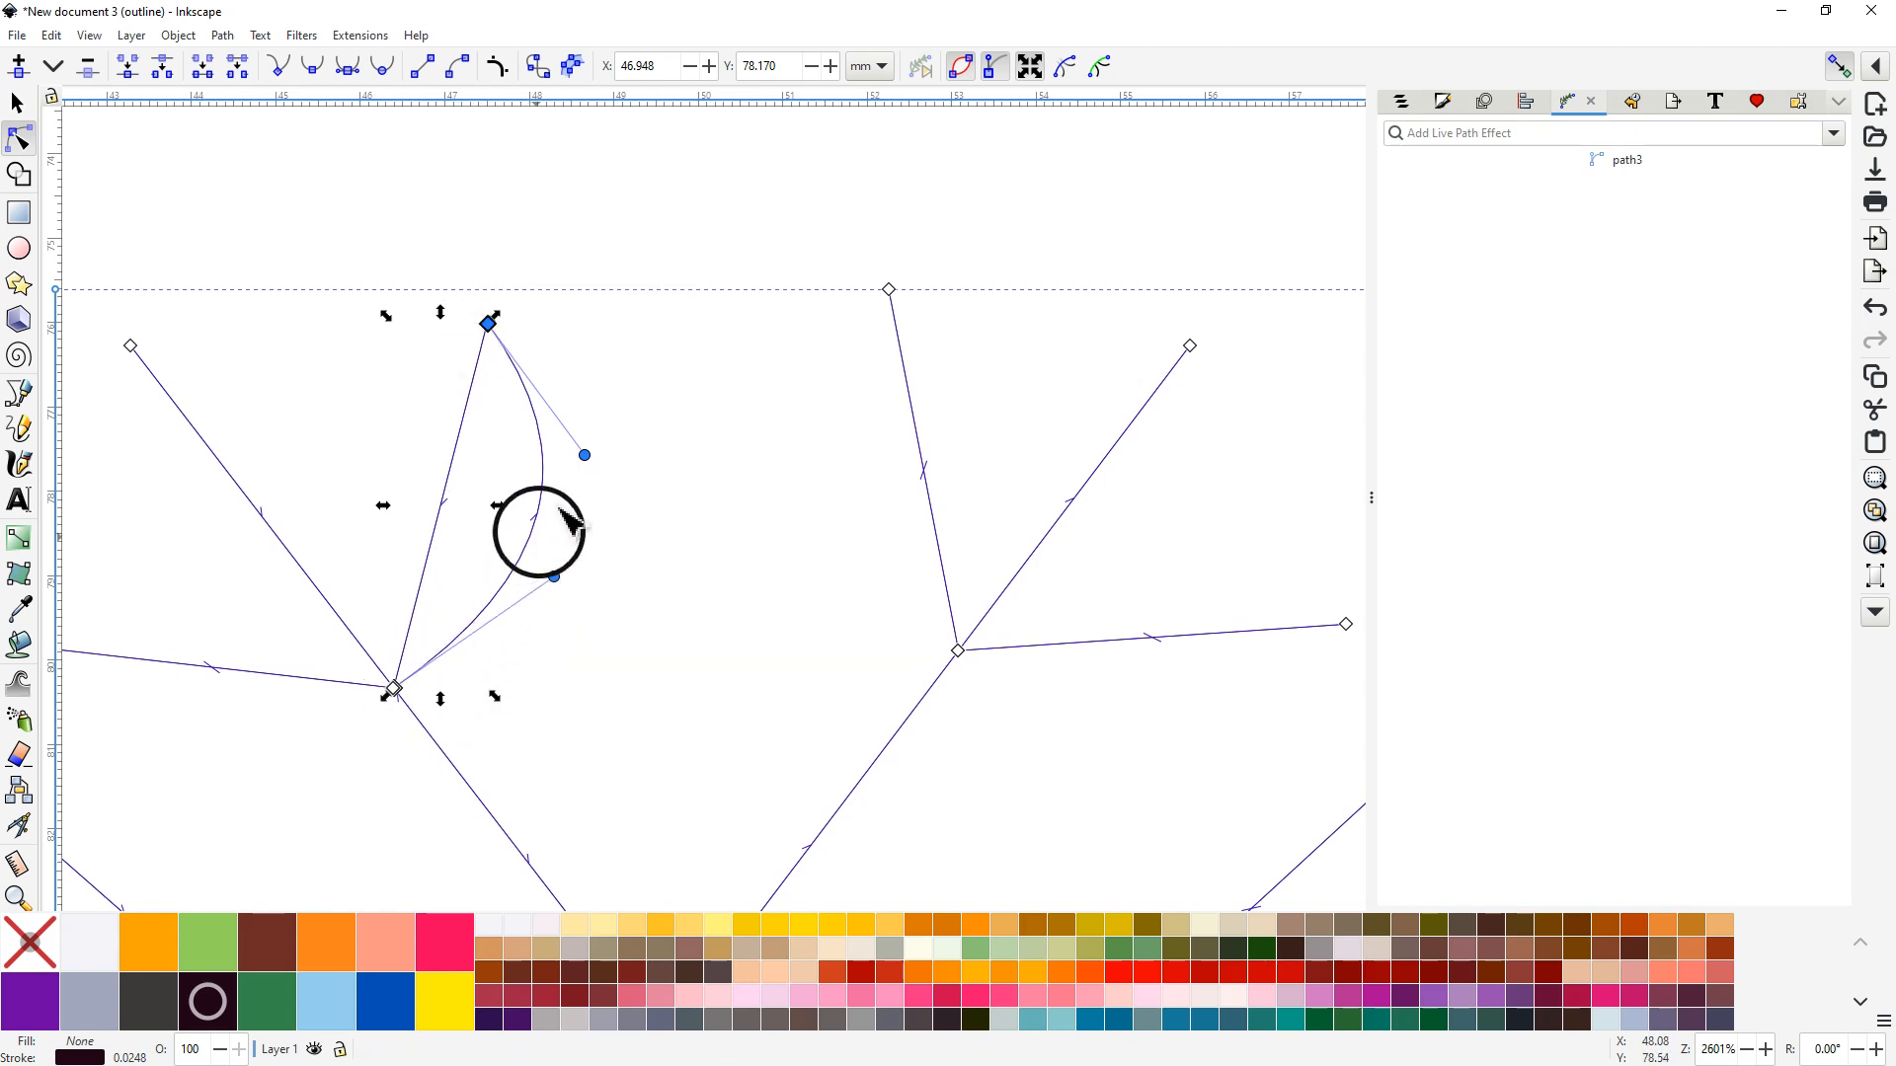
left_click(422, 71)
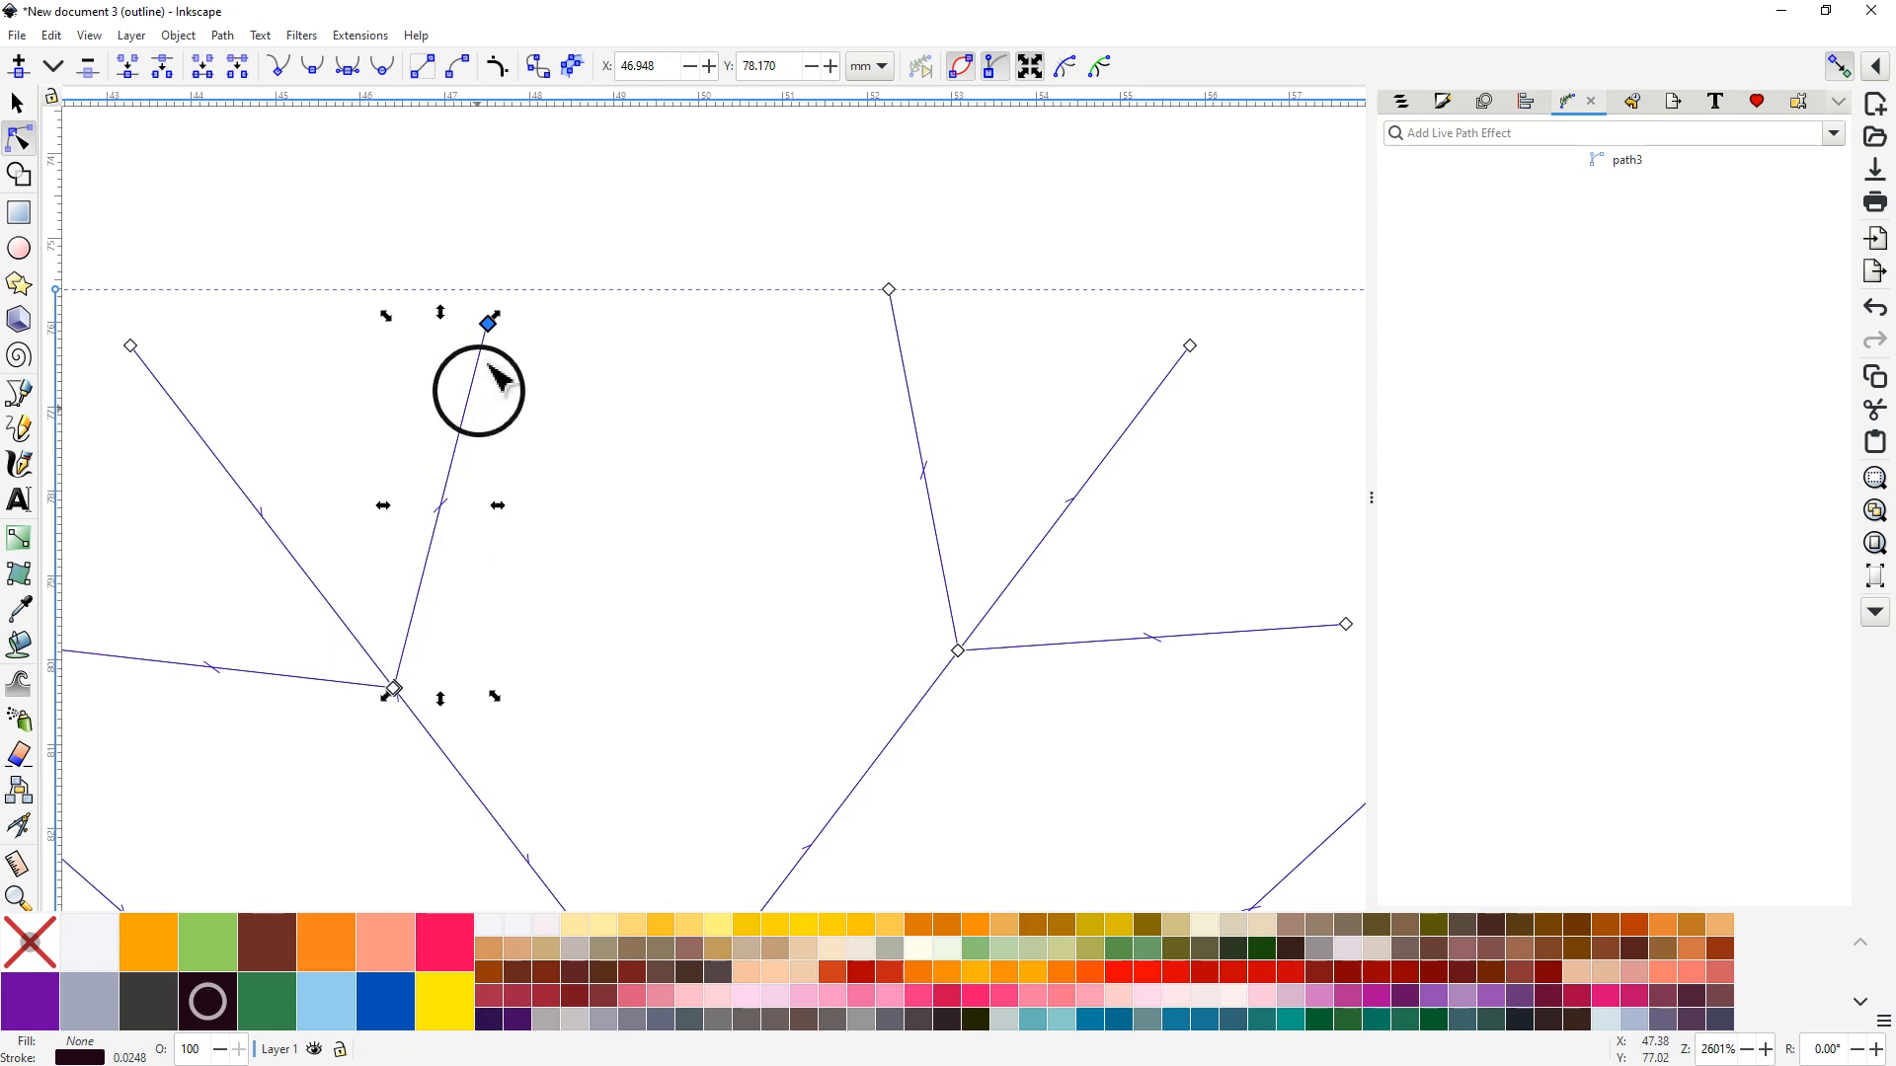
Step: Curve a doubled segment of the upper-left arm's outer diagonal end, and convert that segment back to a straight line
left_click(255, 512)
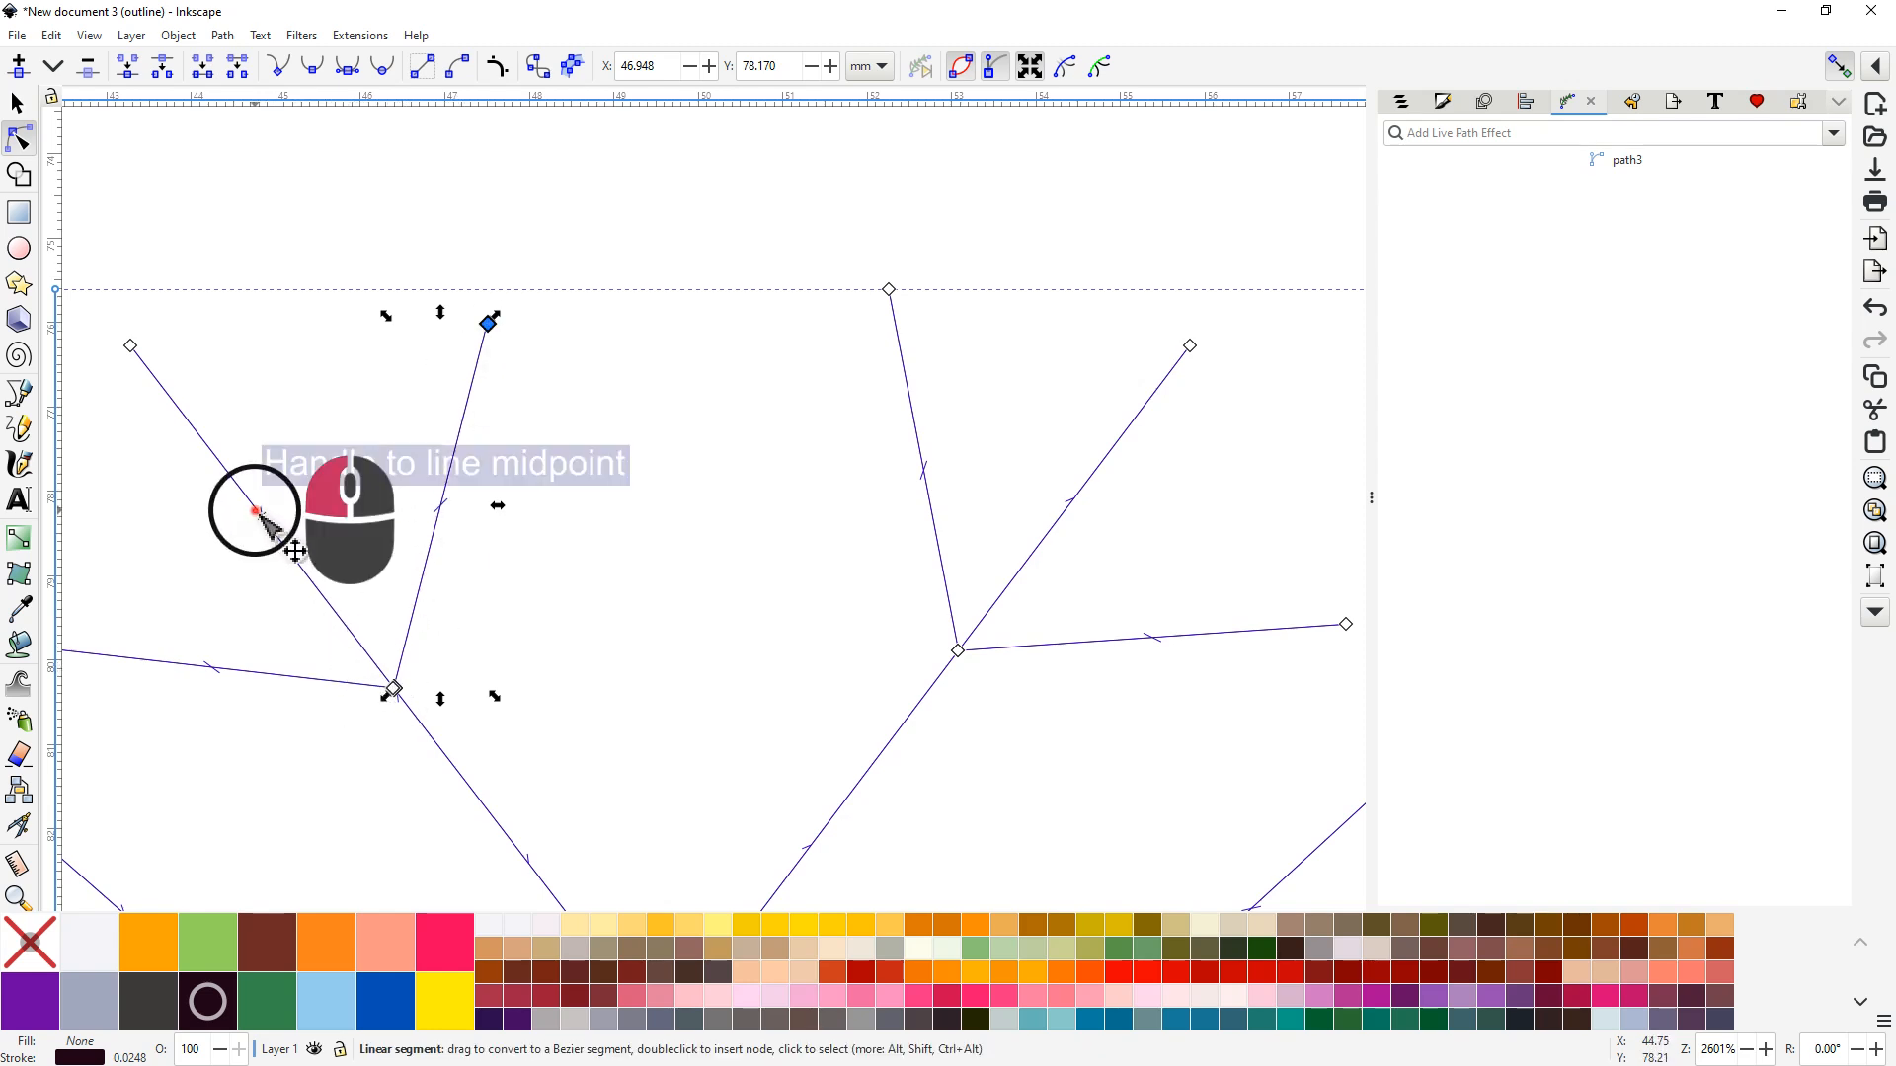
left_click_drag(255, 512, 336, 428)
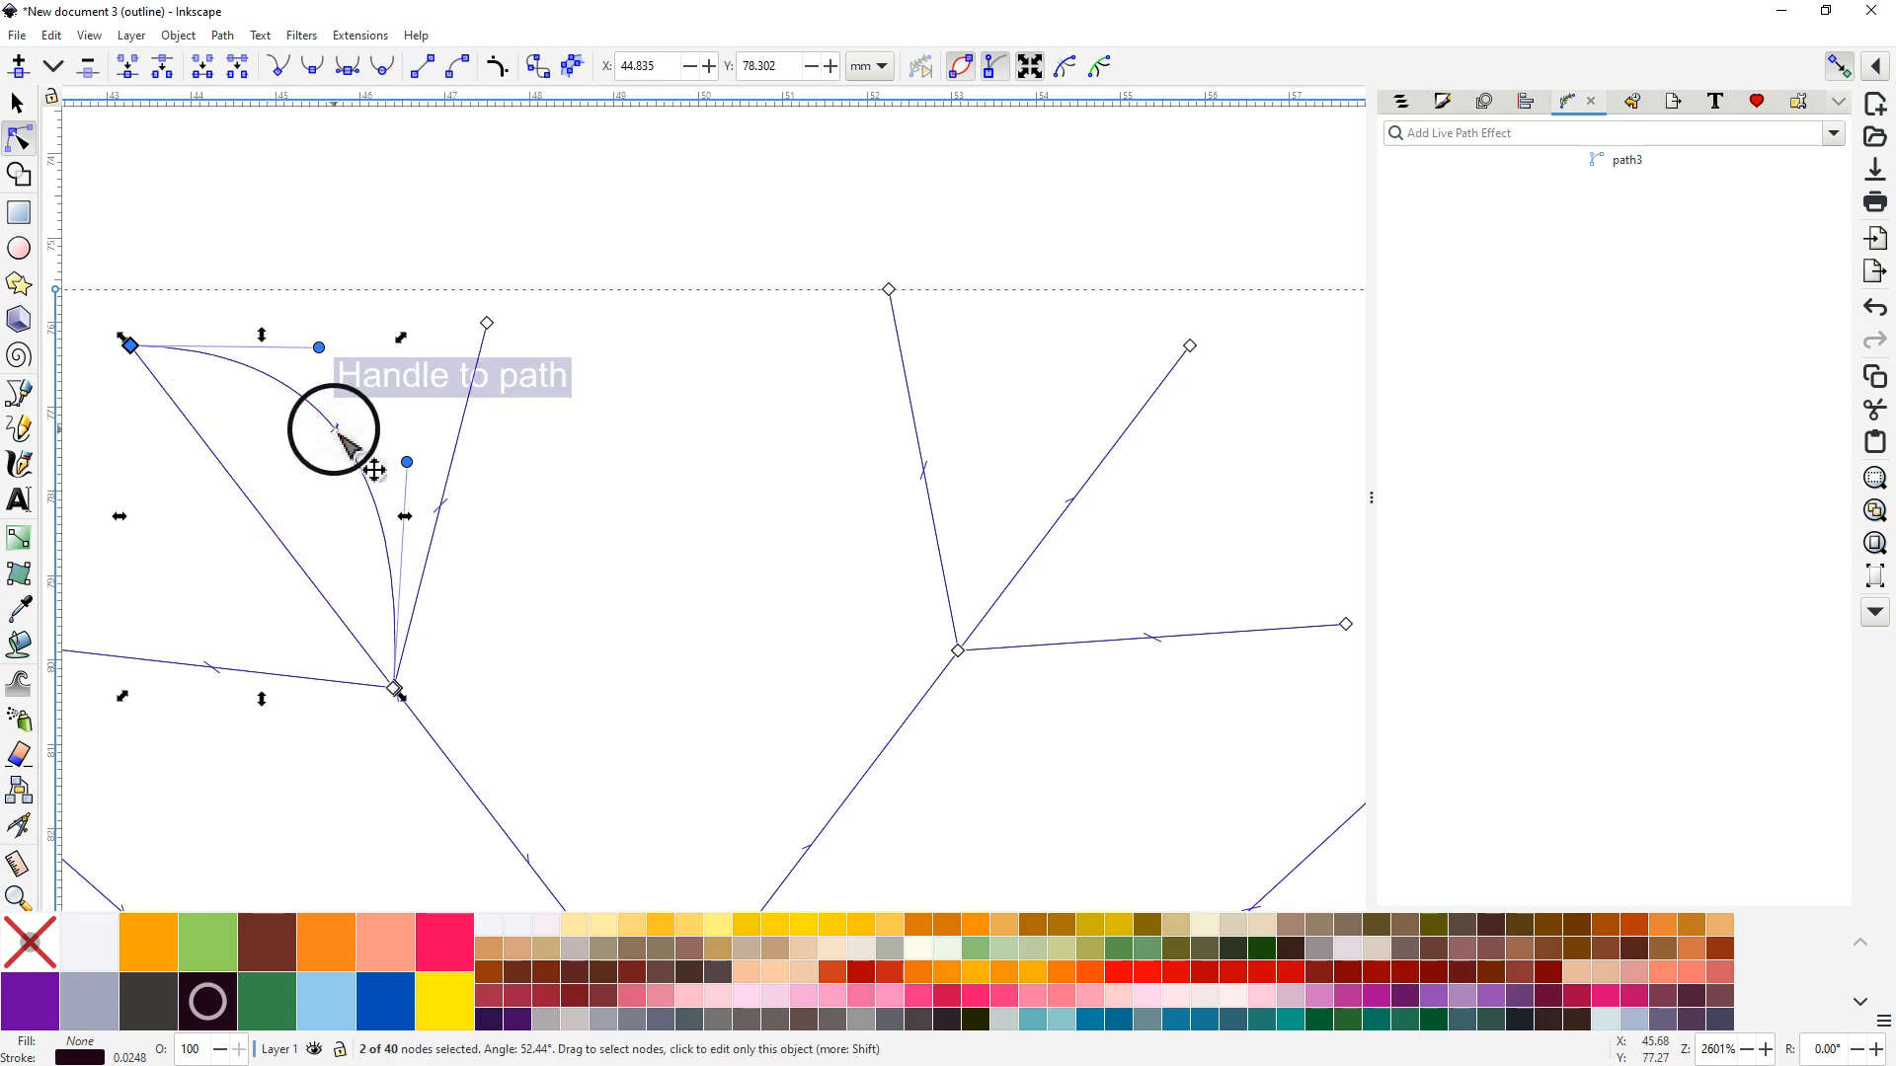
left_click(422, 71)
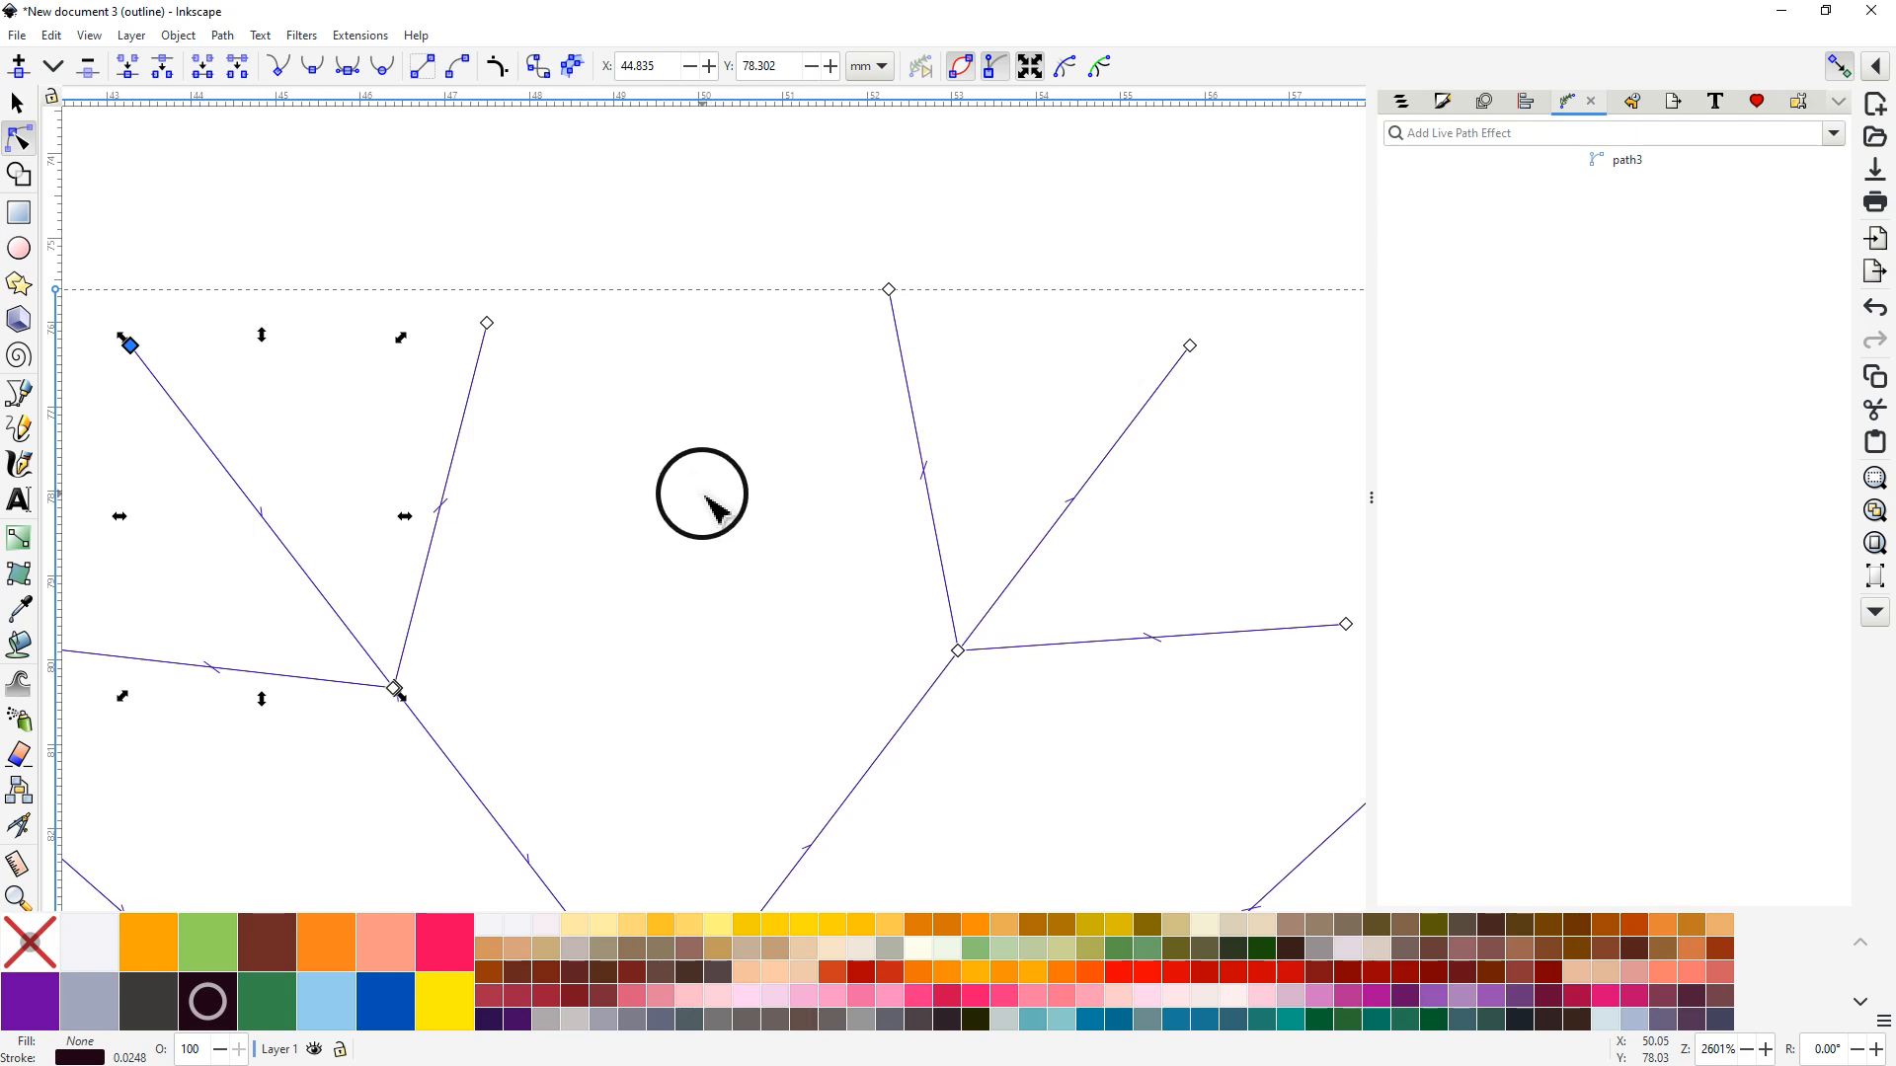
Step: Bend one doubled segment on each of four branches at the snowflake's two upper junctions into curves, two branches per junction
scroll(707, 501, "down", 3, "ctrl")
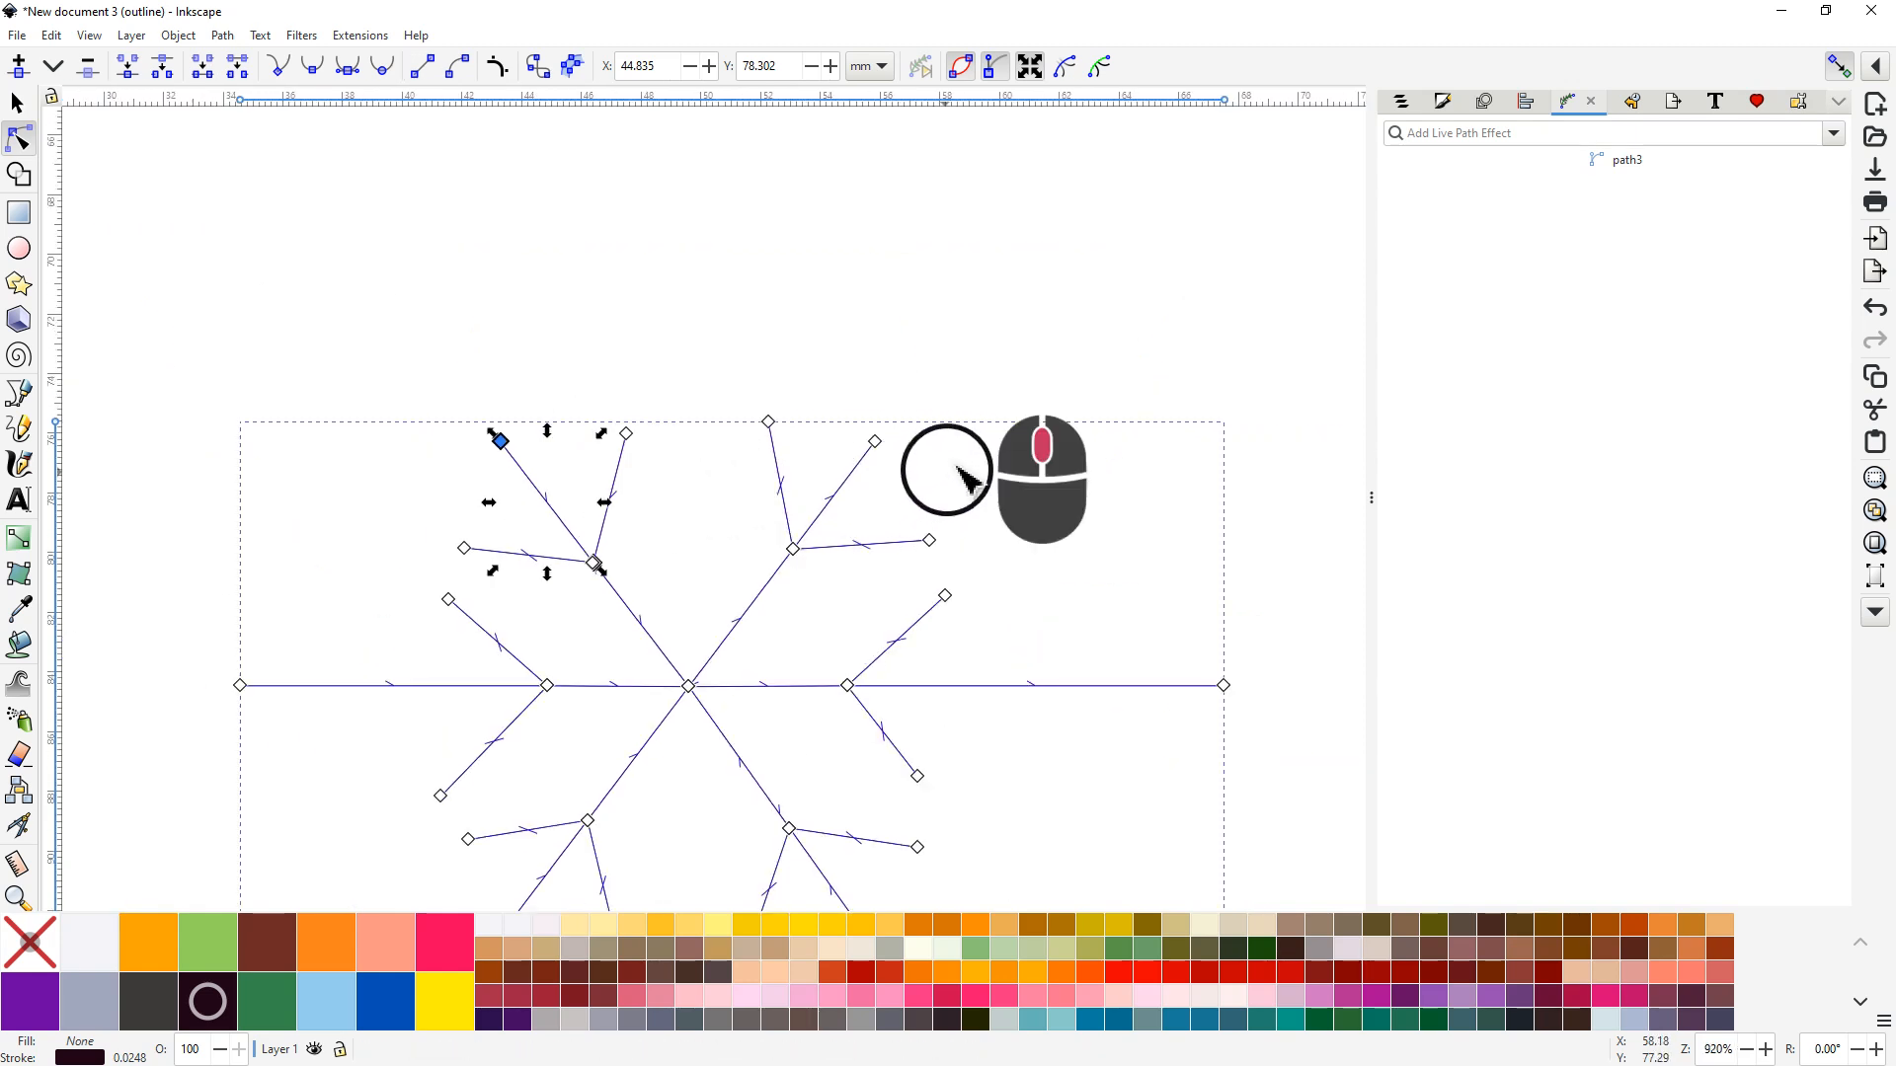
left_click_drag(947, 470, 888, 456)
left_click(606, 439)
left_click(622, 437)
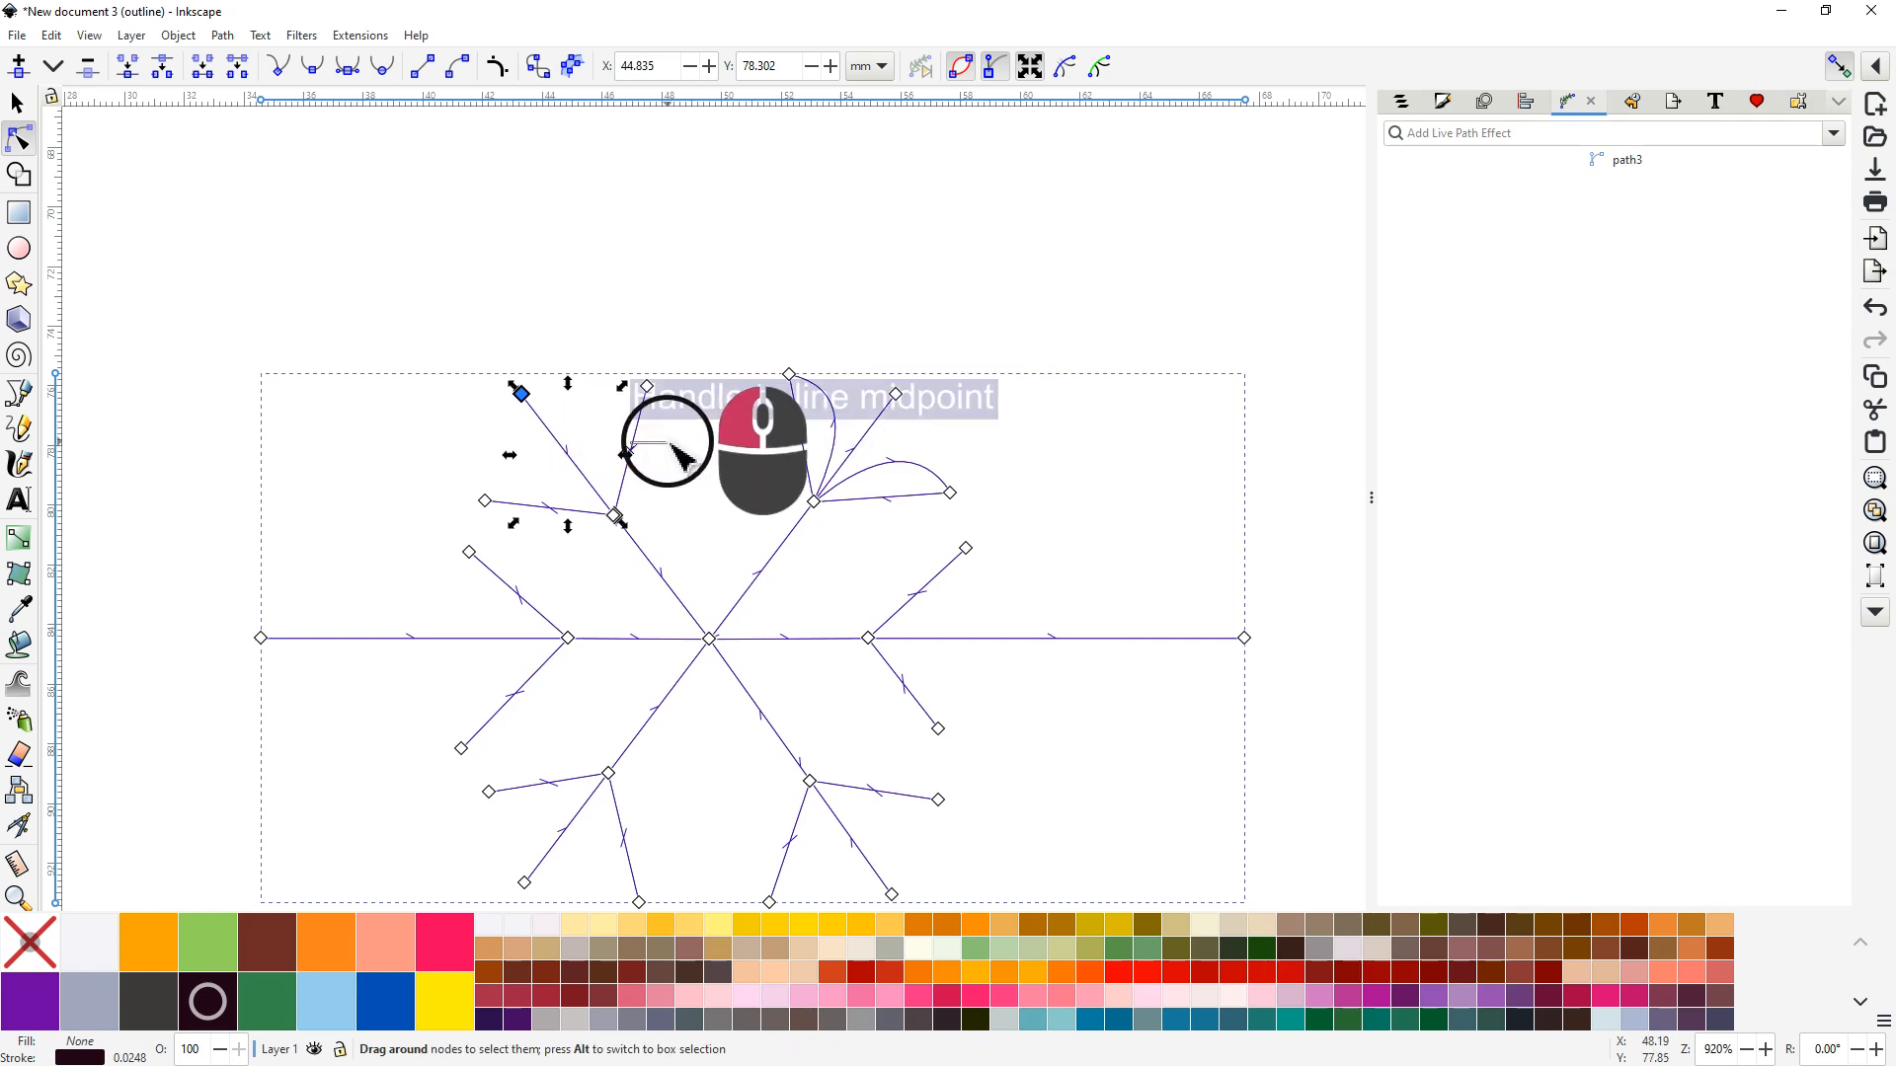
left_click_drag(632, 442, 650, 450)
scroll(632, 452, "up", 3)
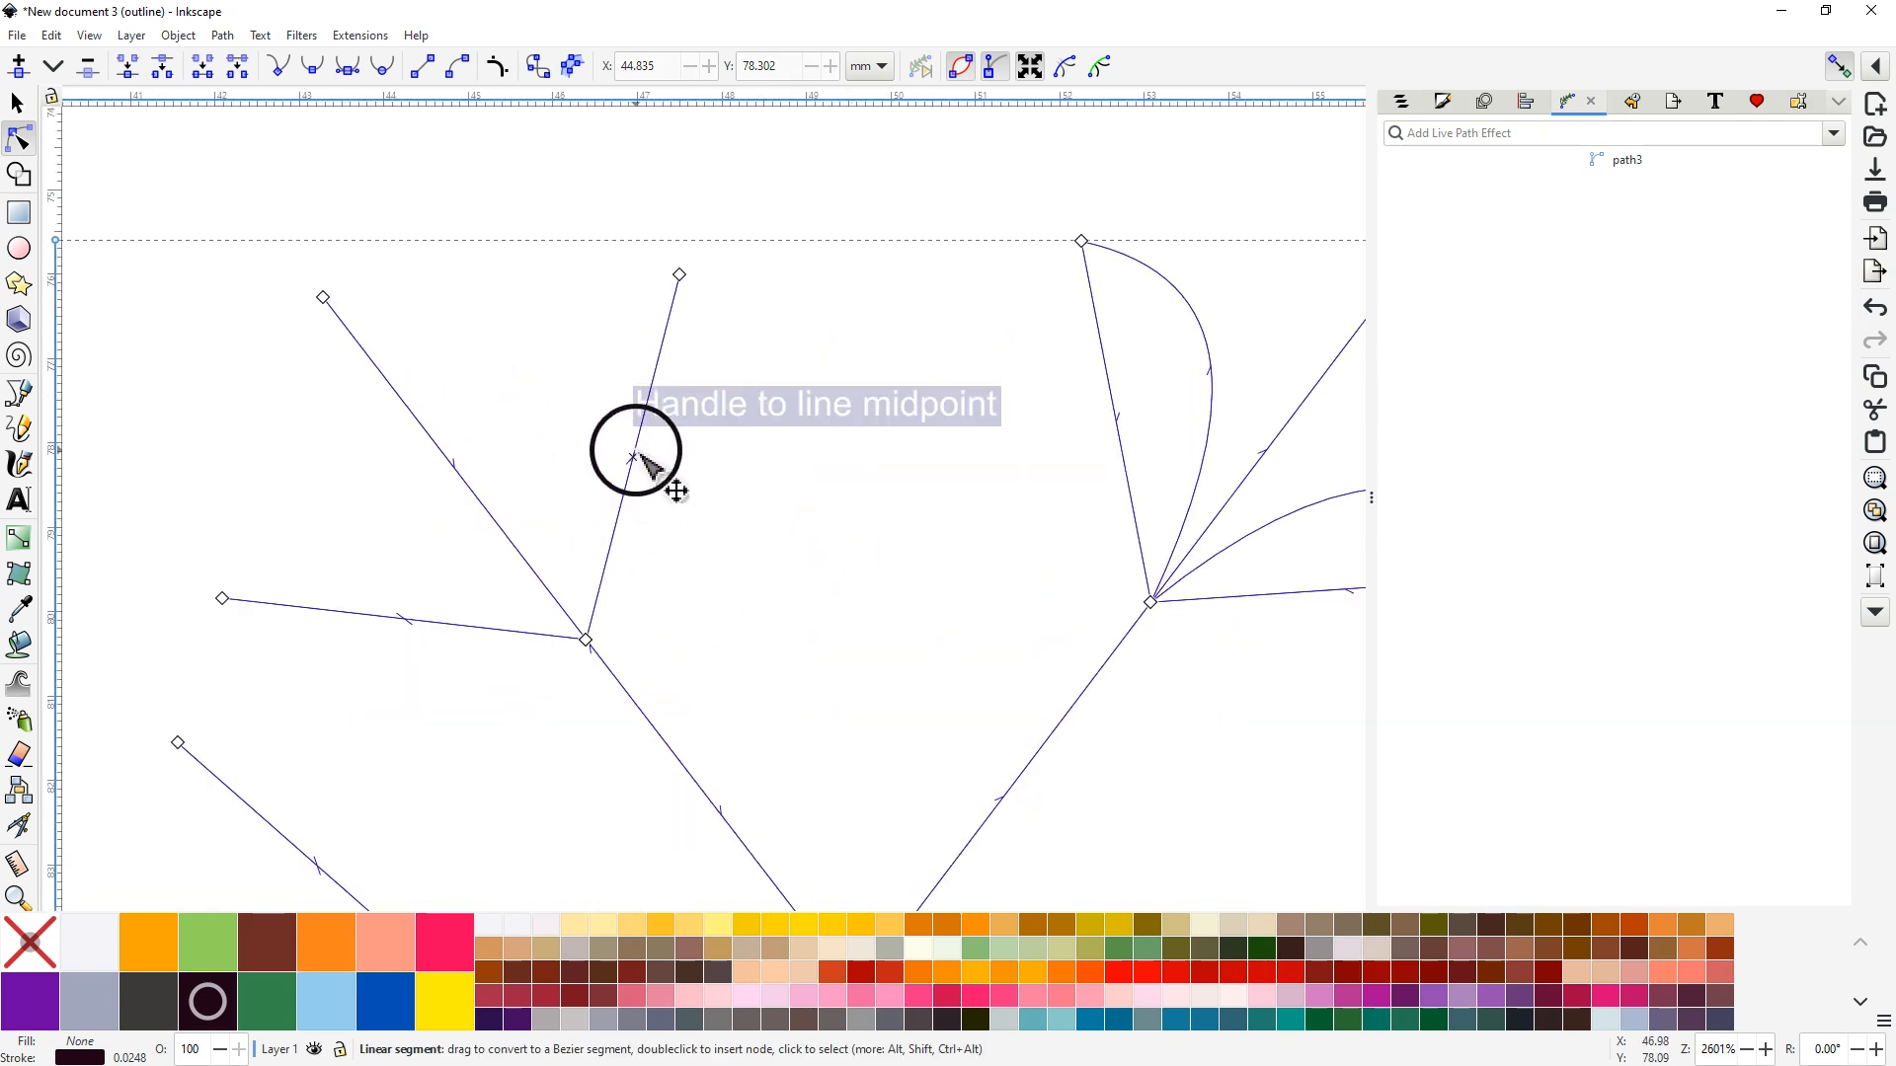
left_click(633, 450)
left_click_drag(635, 450, 735, 445)
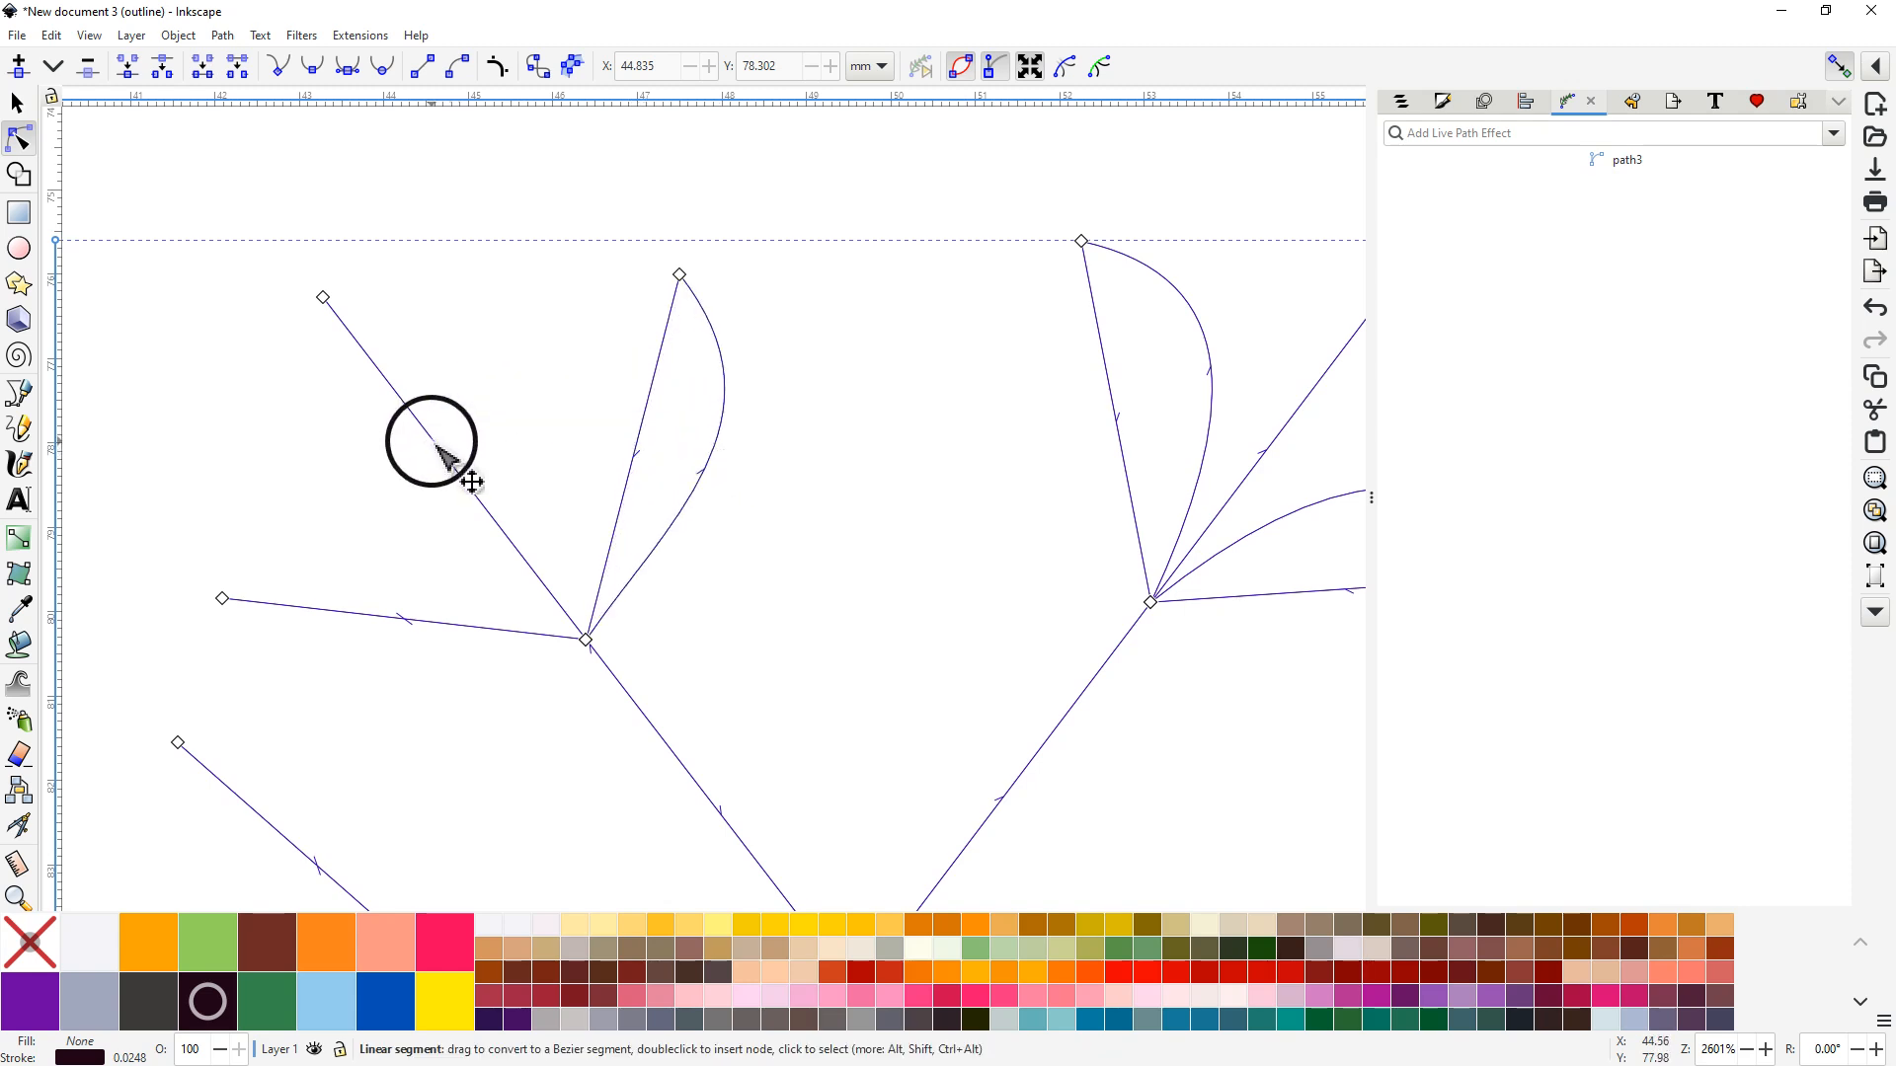
left_click_drag(436, 441, 478, 415)
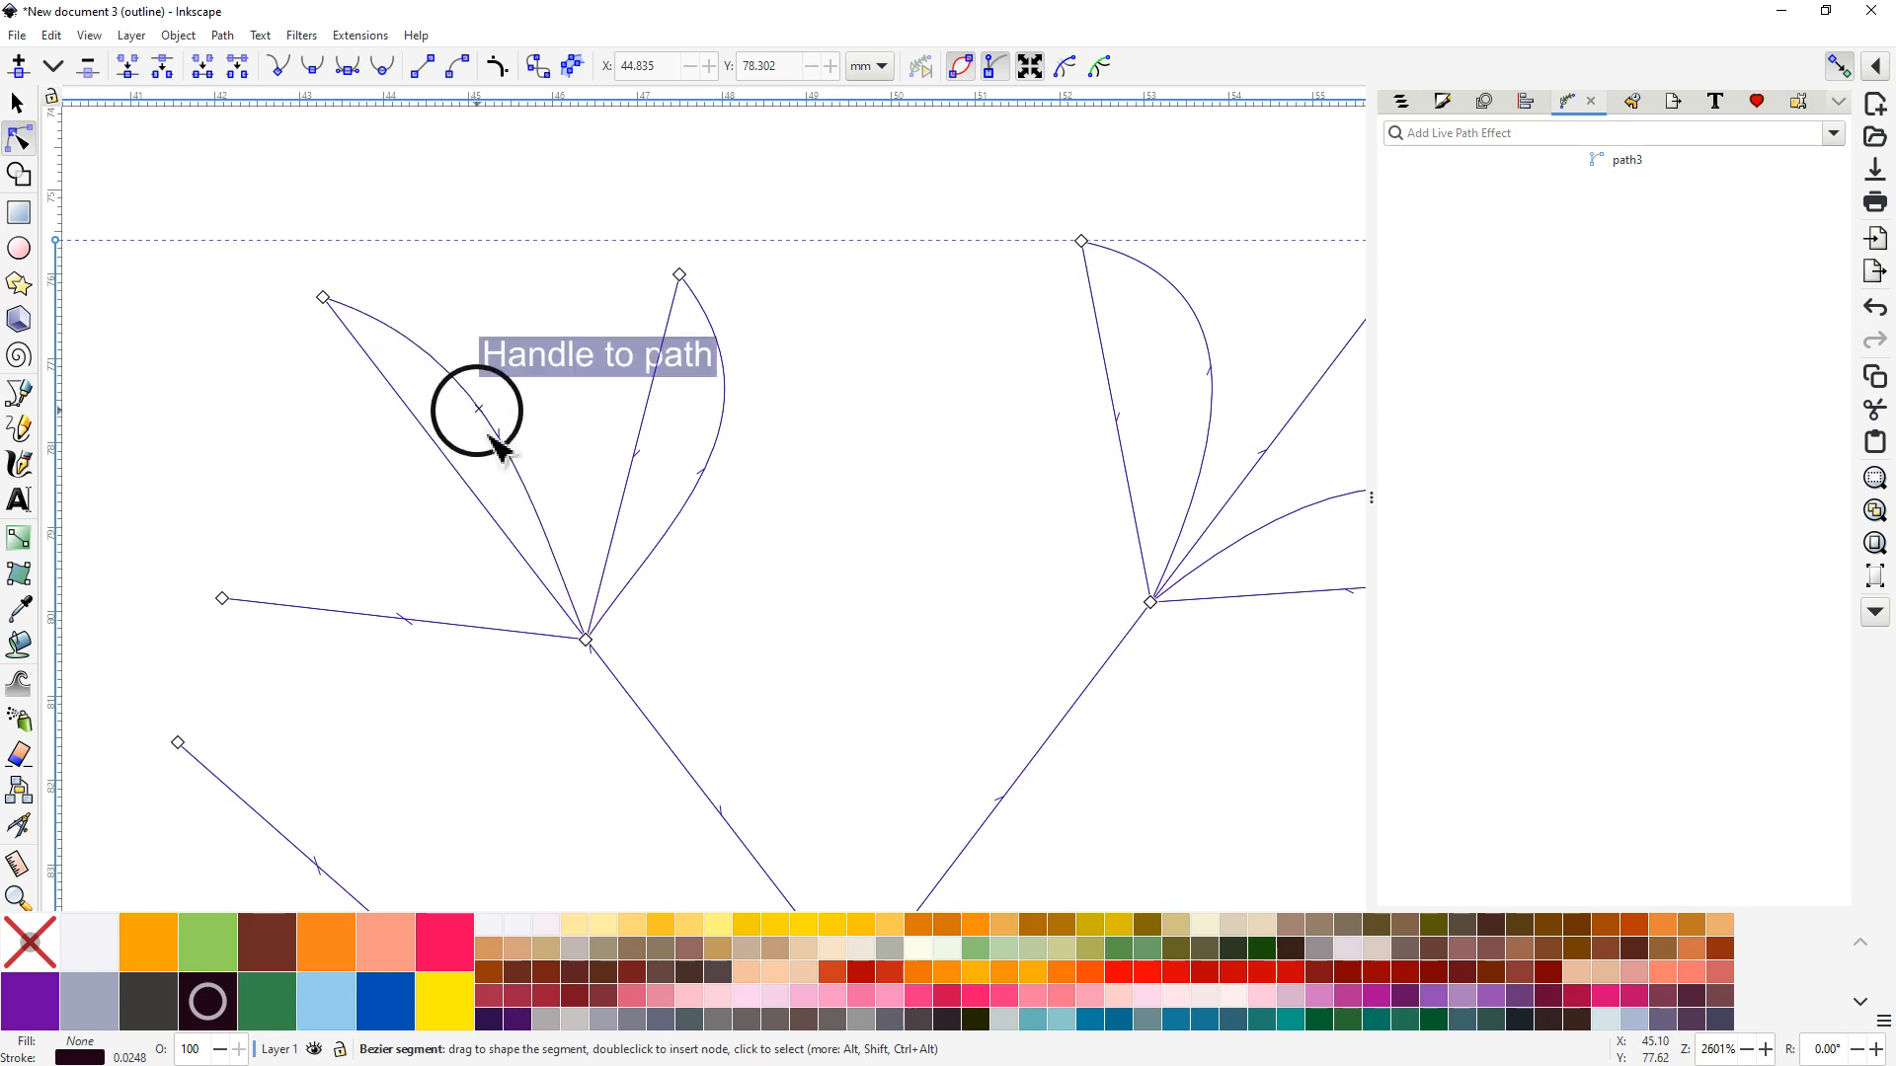
Step: Select all nodes of the snowflake path and convert every selected segment to a straight line
scroll(800, 539, "down", 2, "ctrl")
scroll(799, 539, "down", 3, "ctrl")
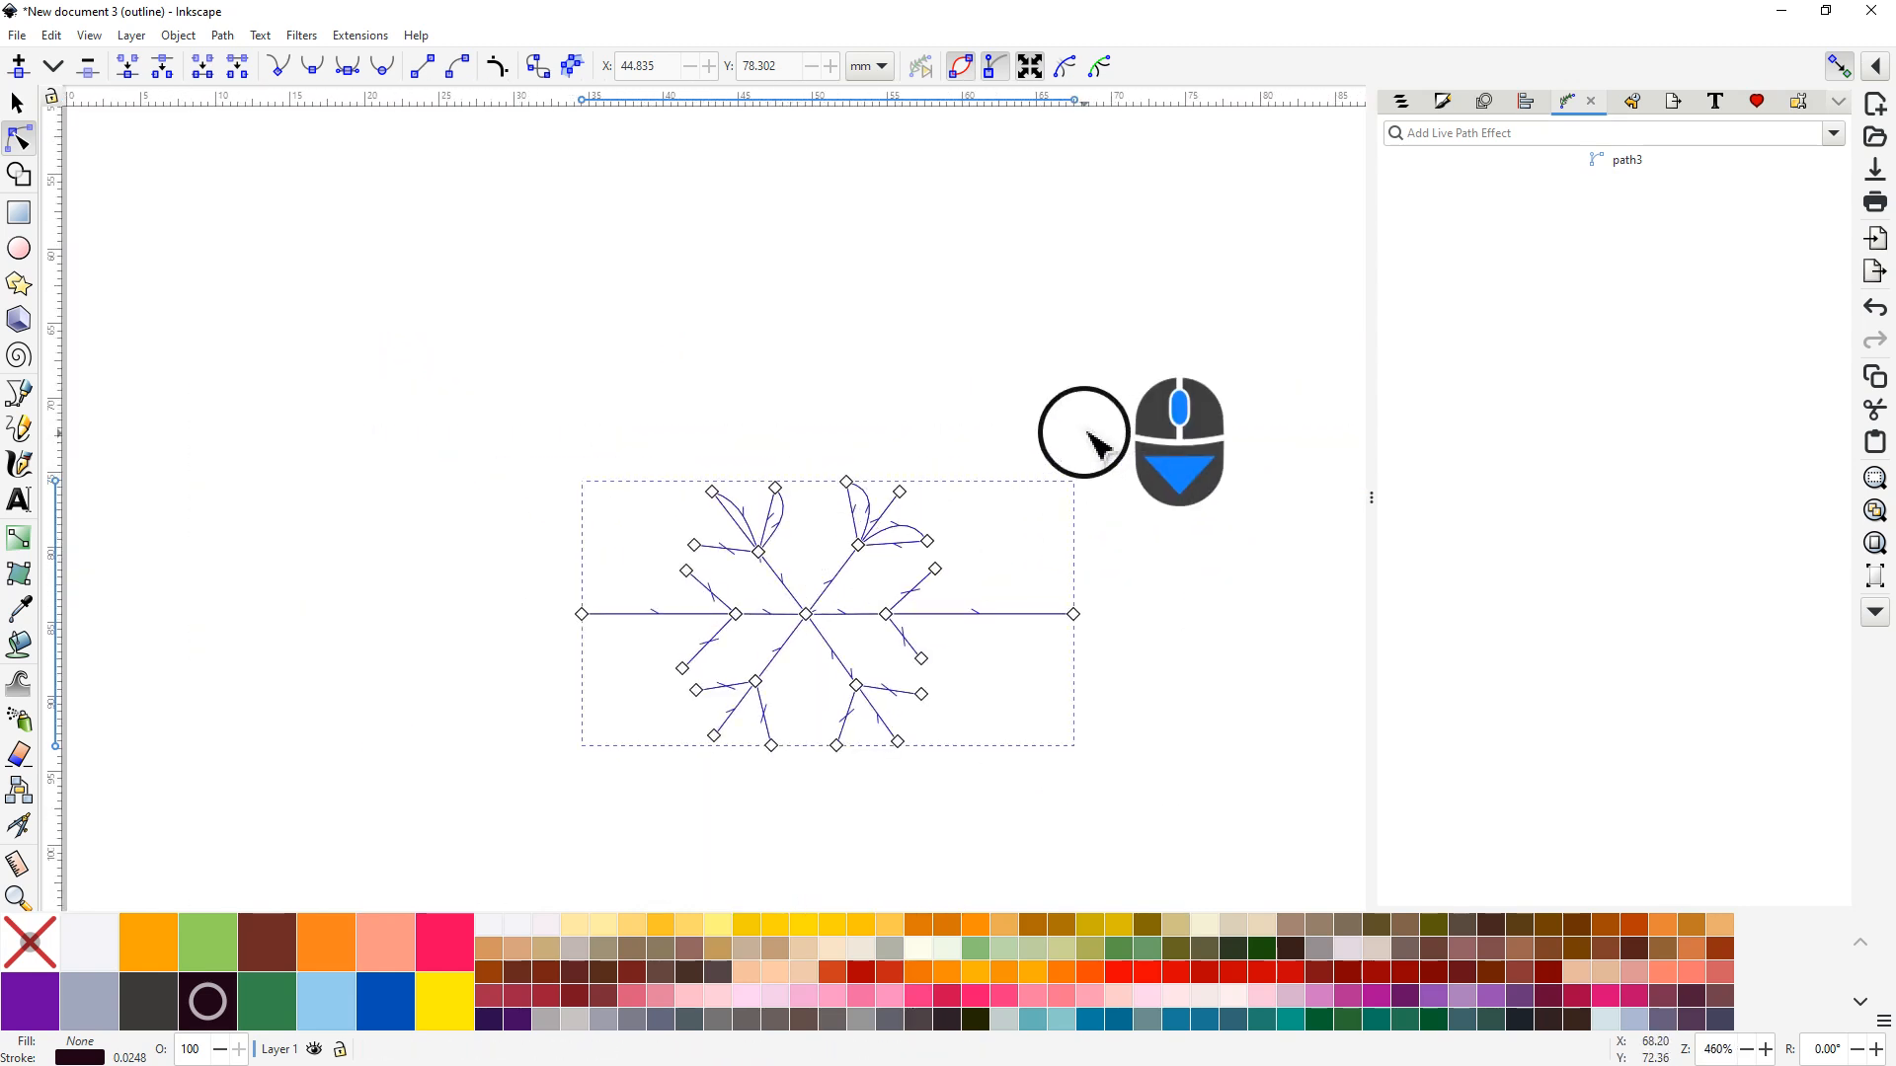
left_click_drag(1077, 426, 775, 280)
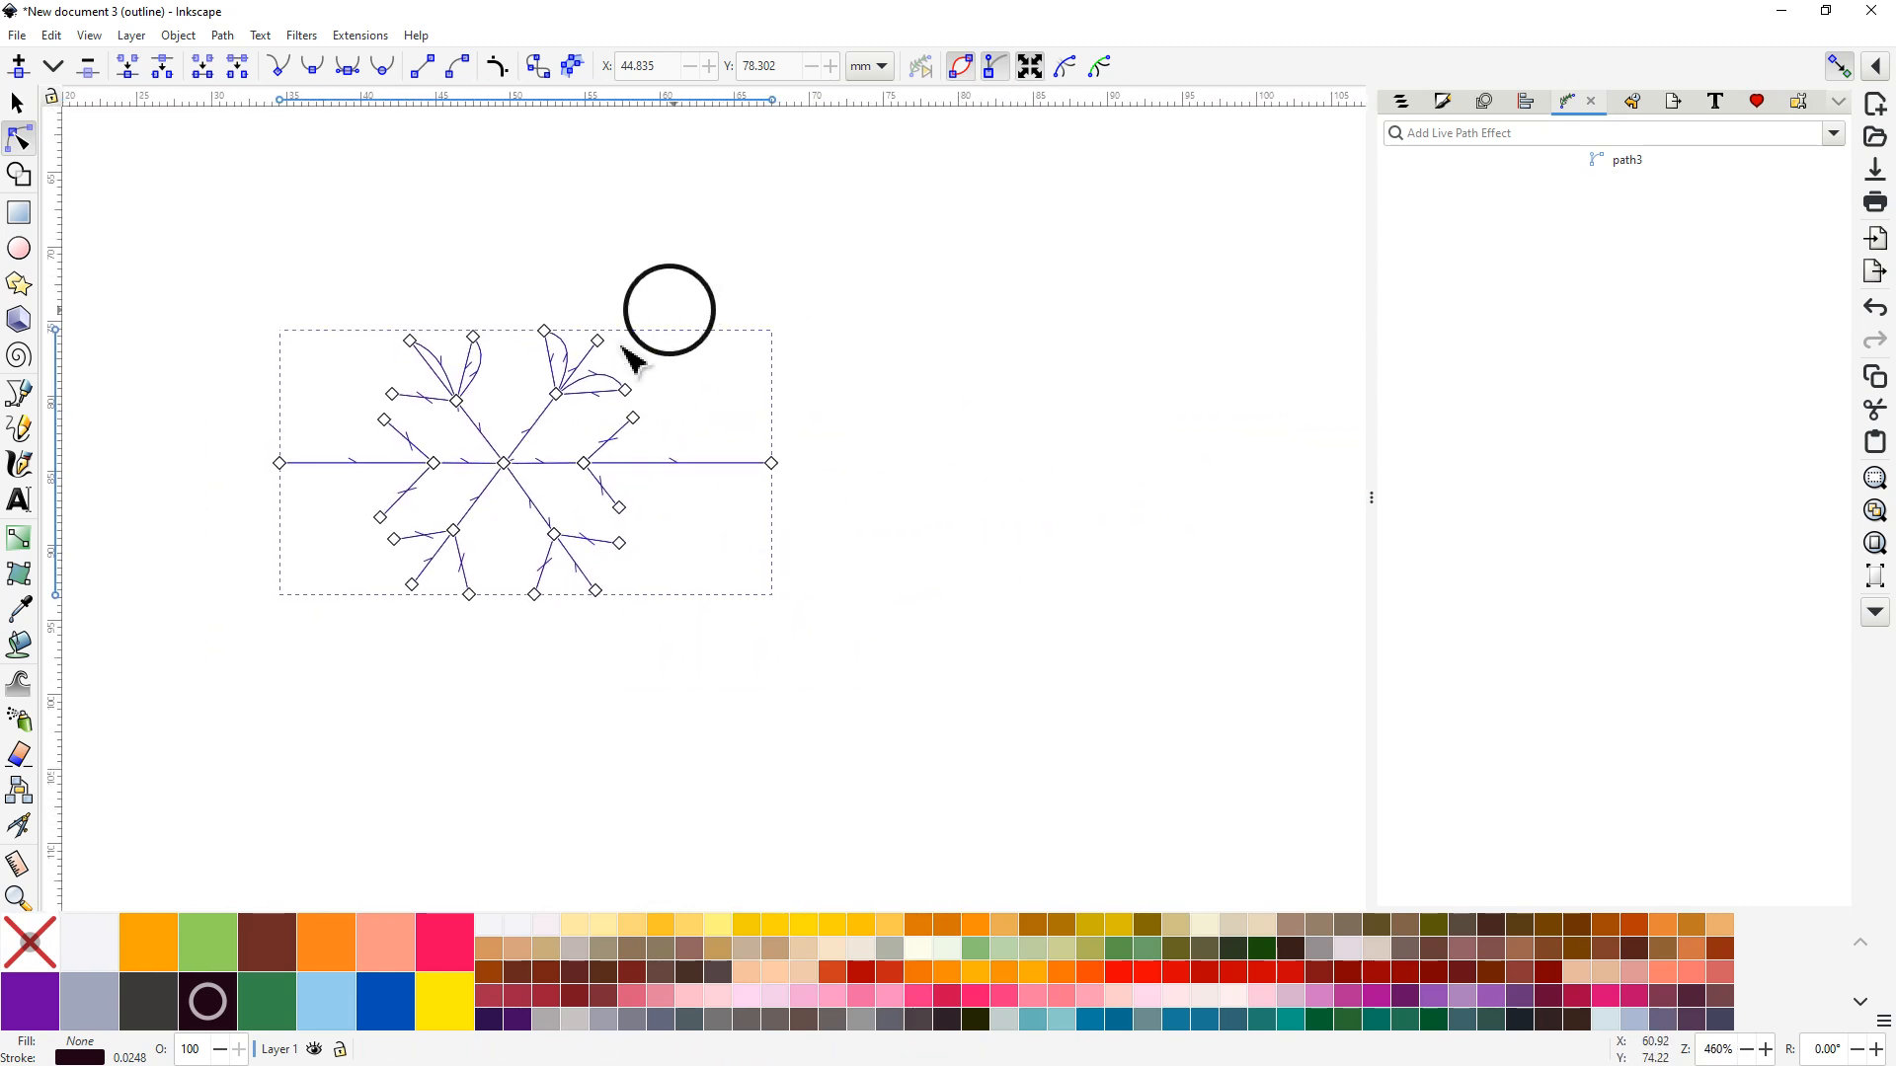
left_click_drag(202, 228, 839, 790)
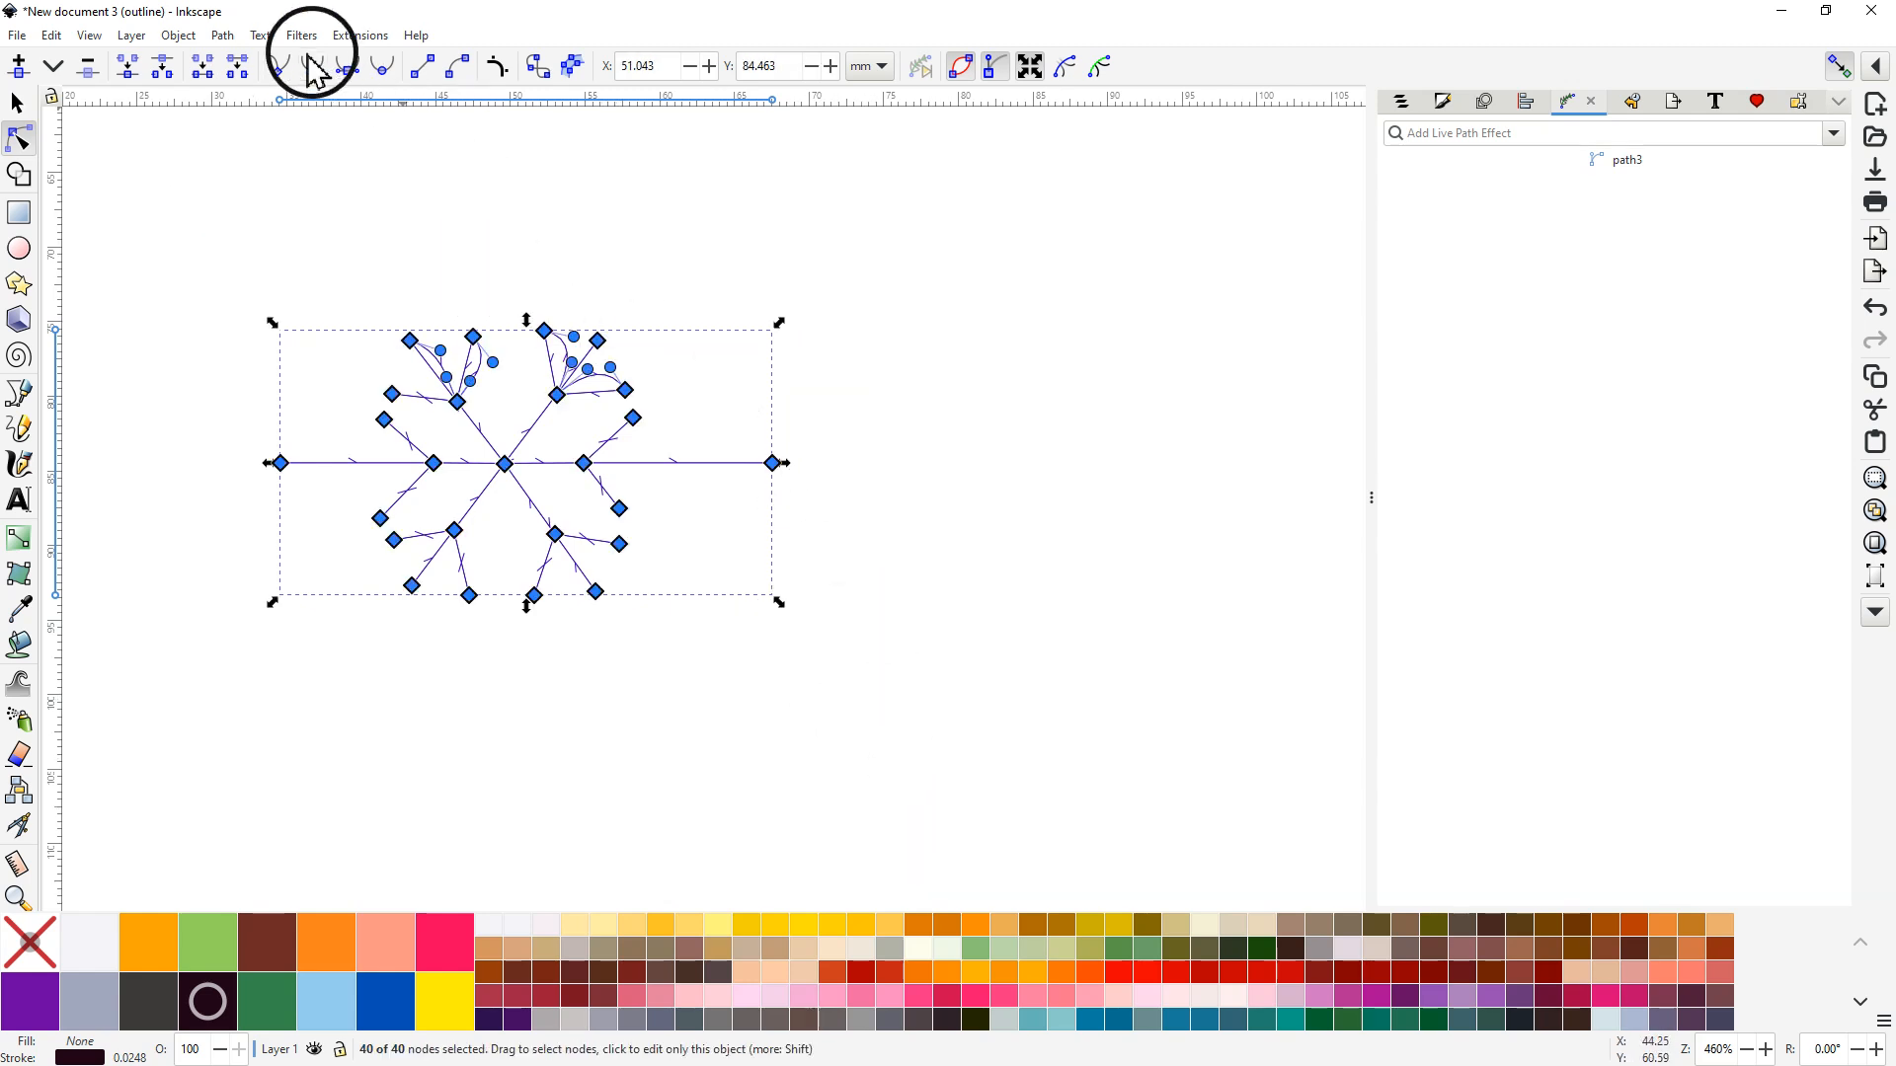
left_click(425, 69)
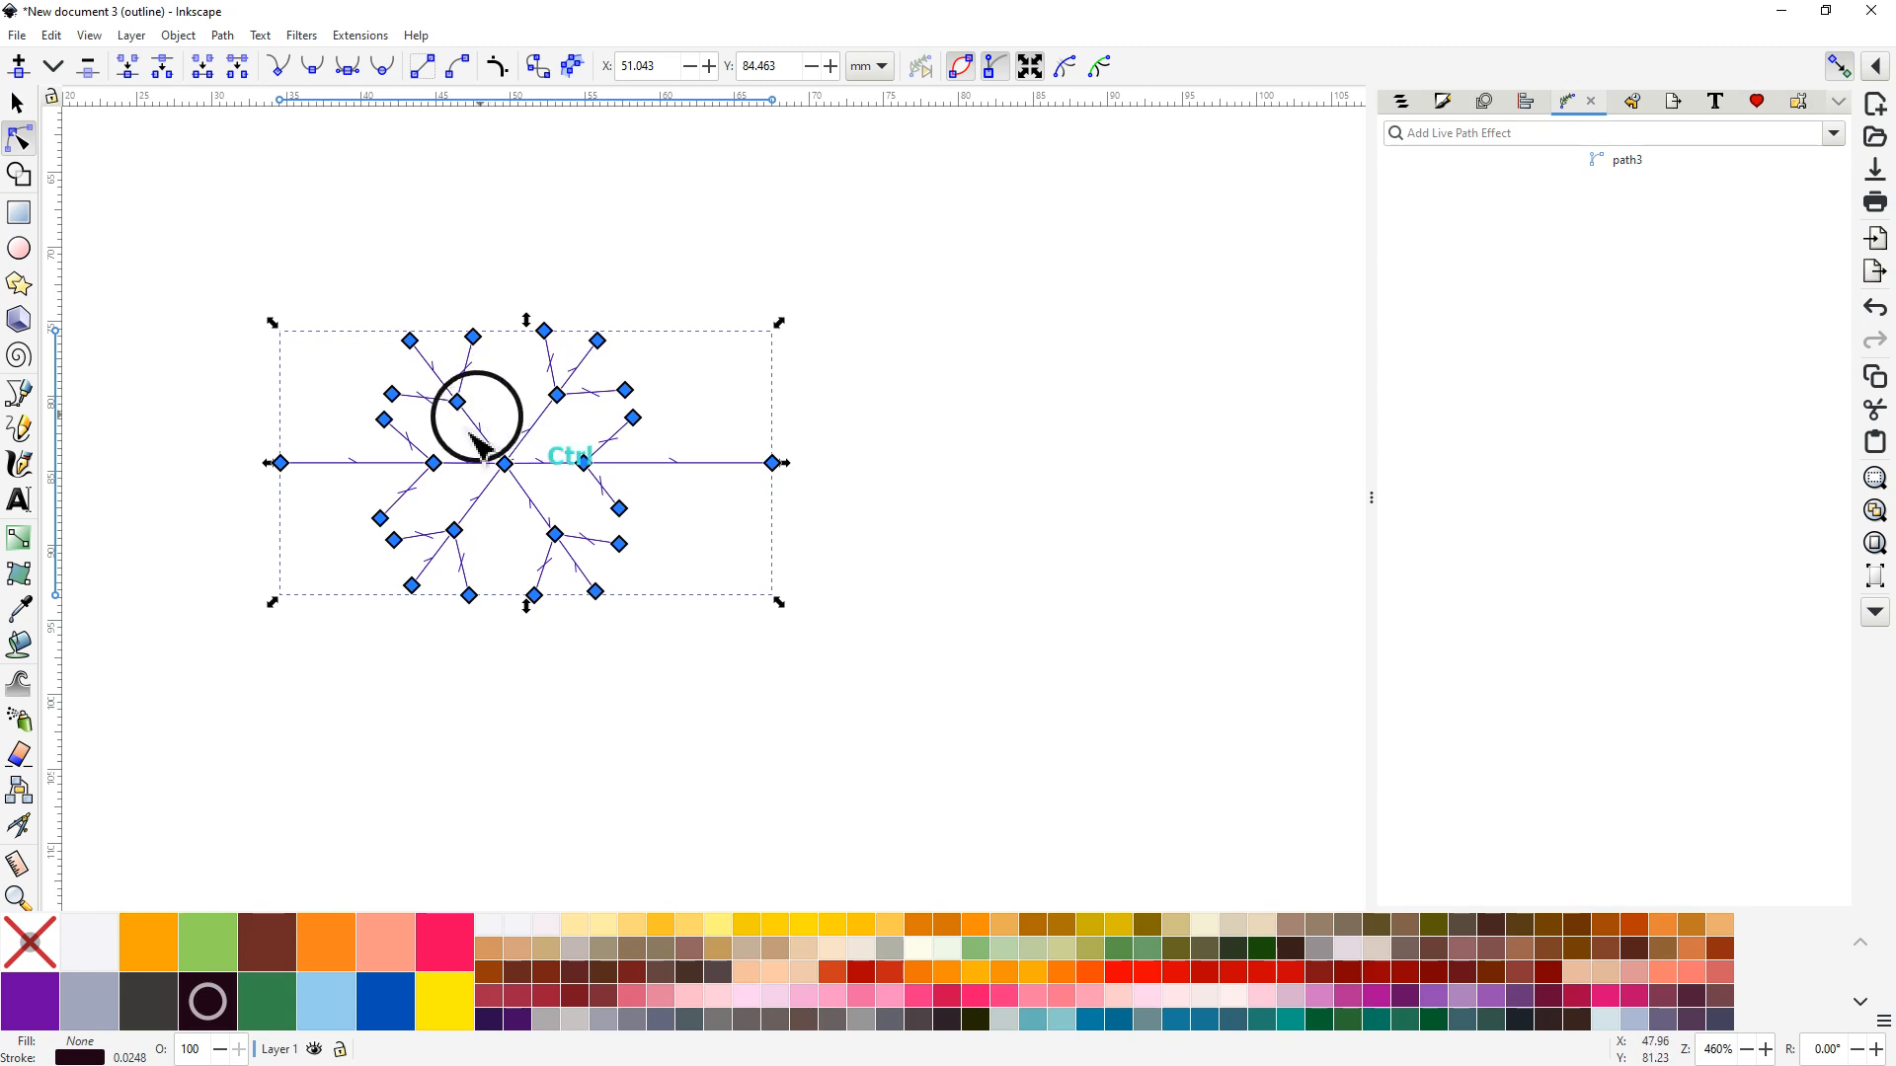
scroll(466, 430, "up", 3)
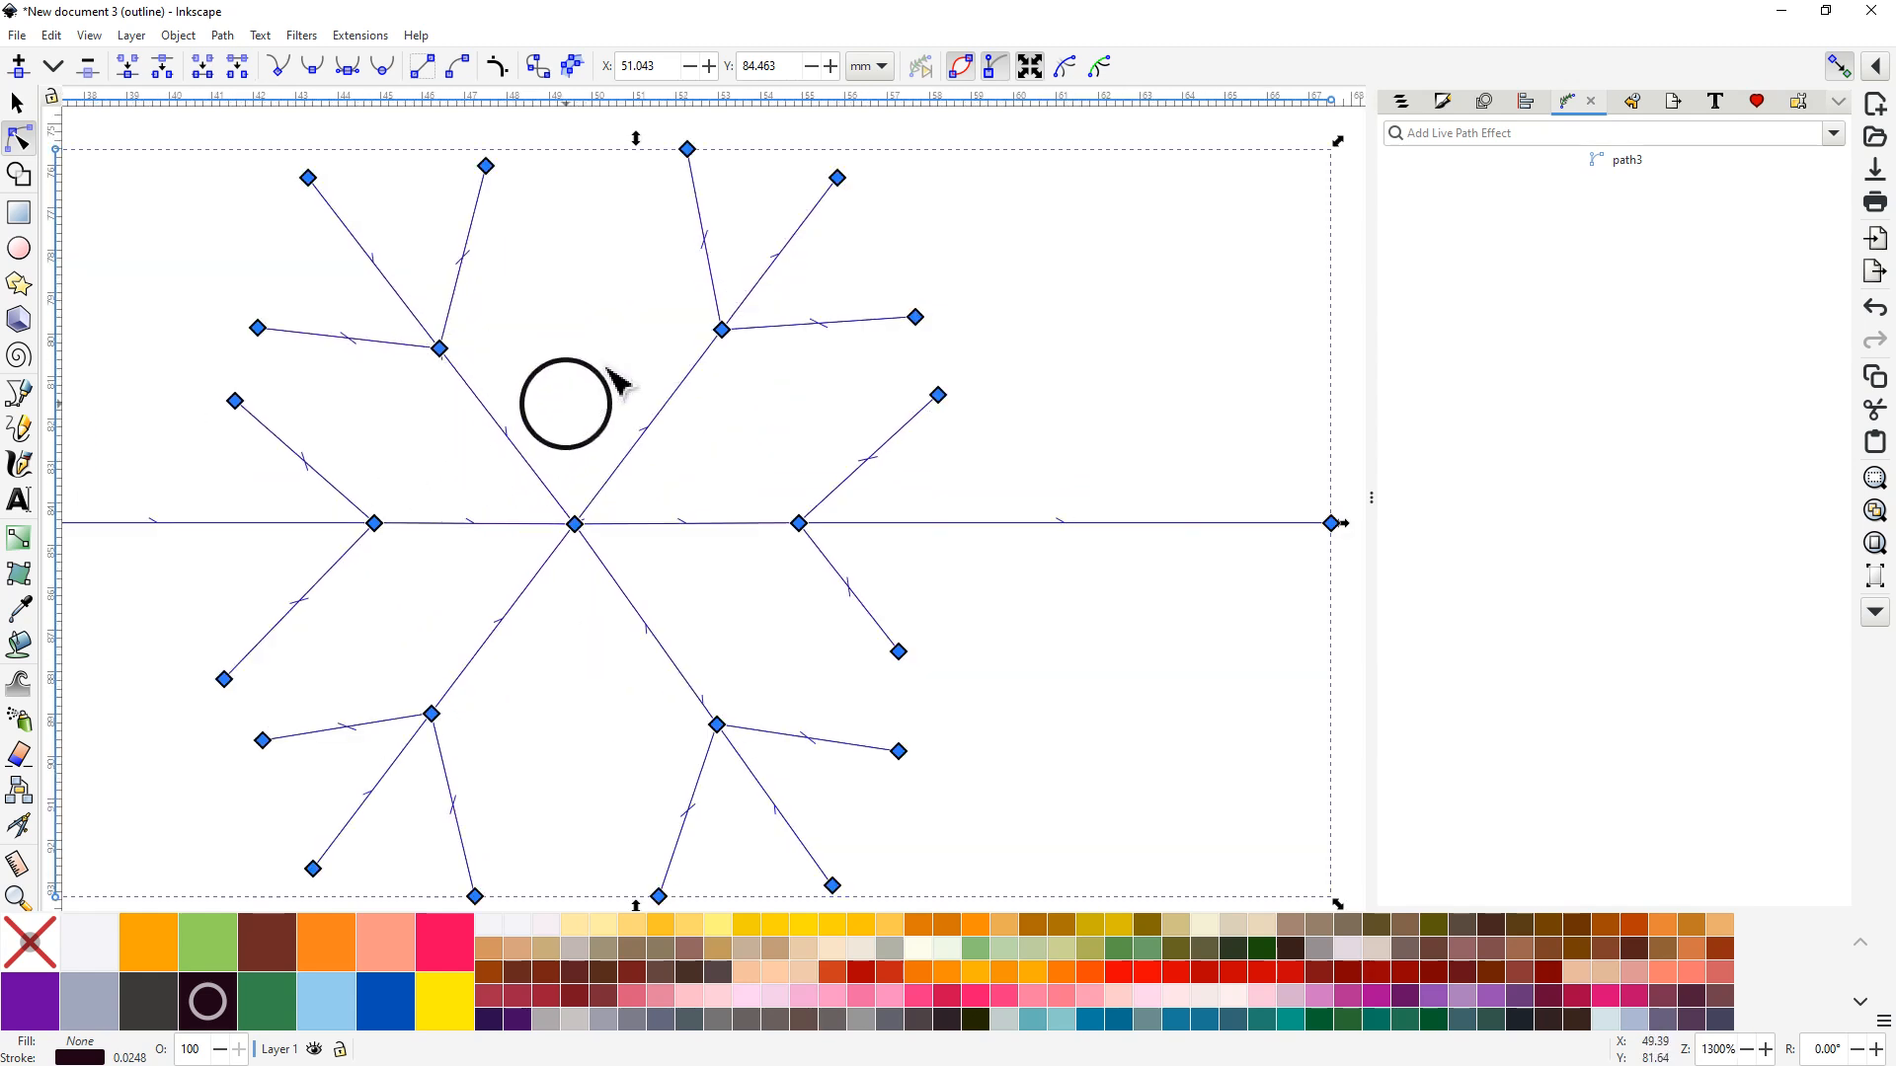
scroll(604, 370, "left", 5)
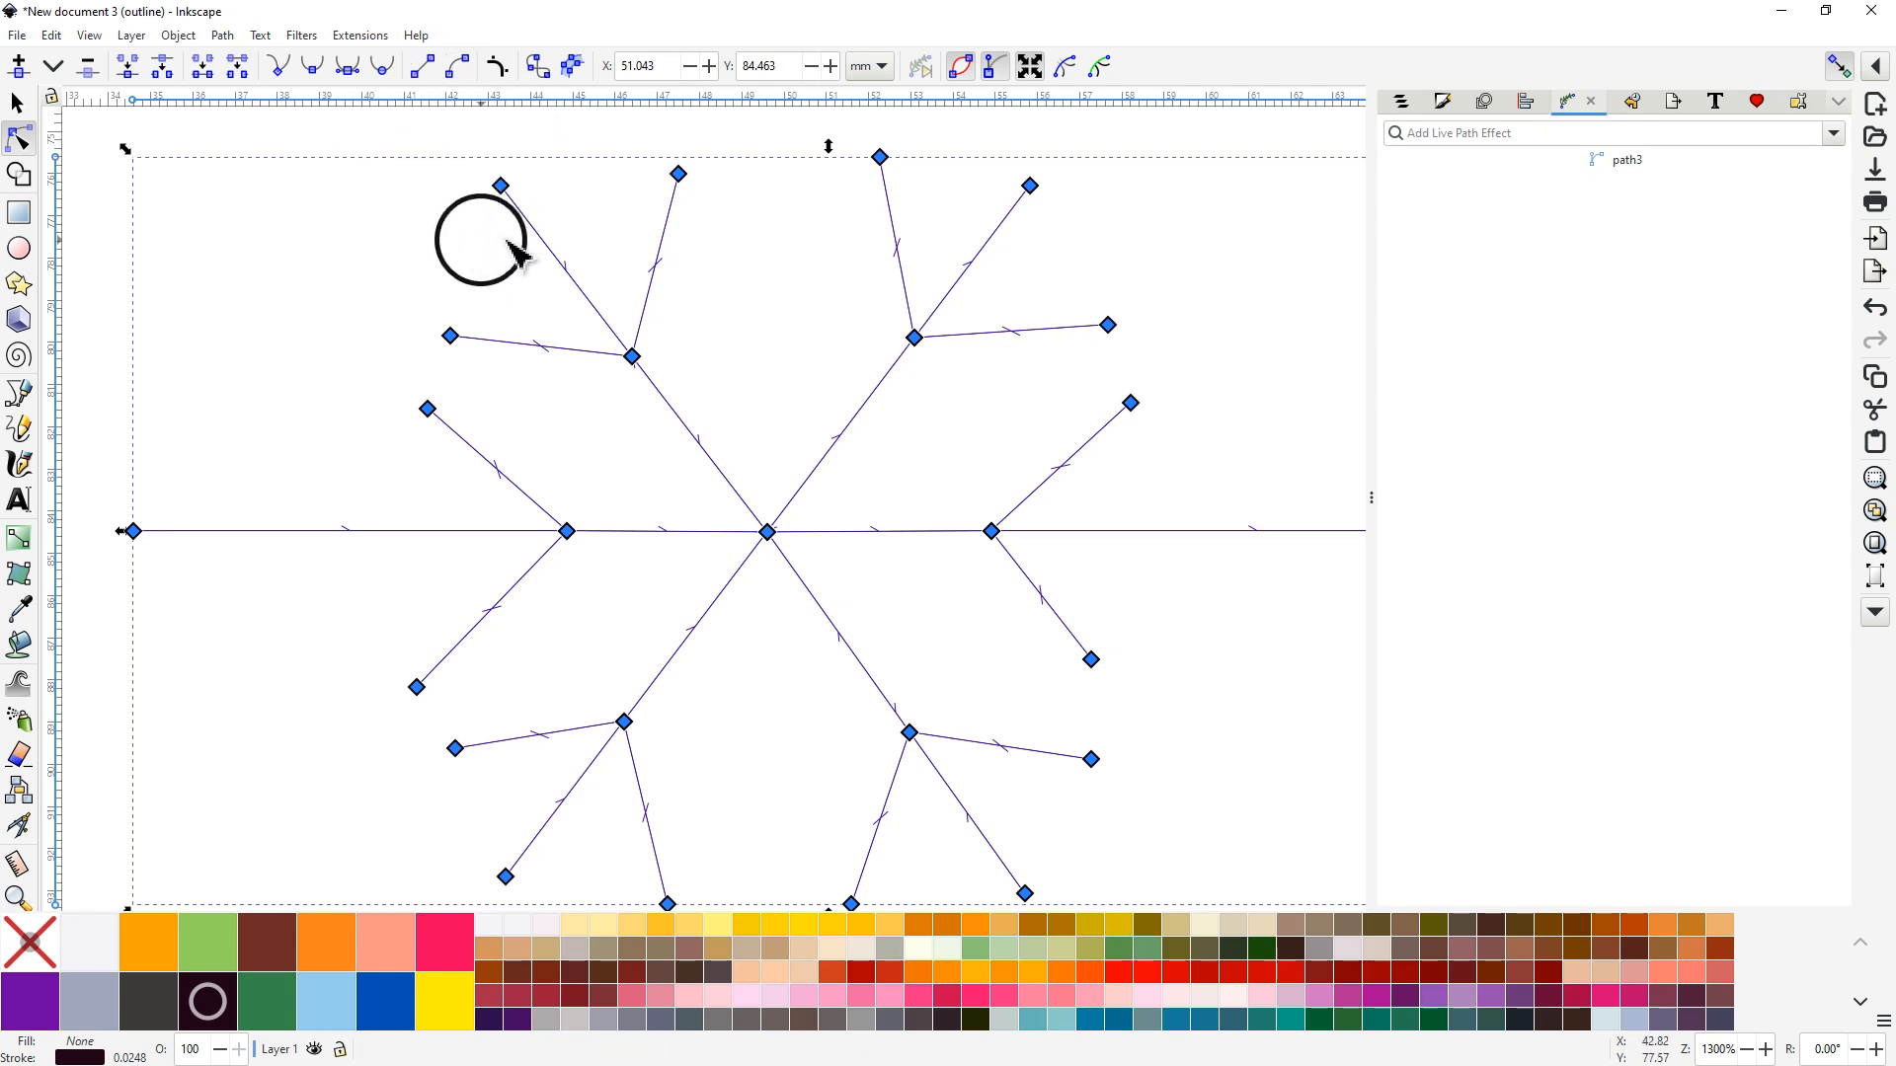
scroll(415, 178, "down", 1)
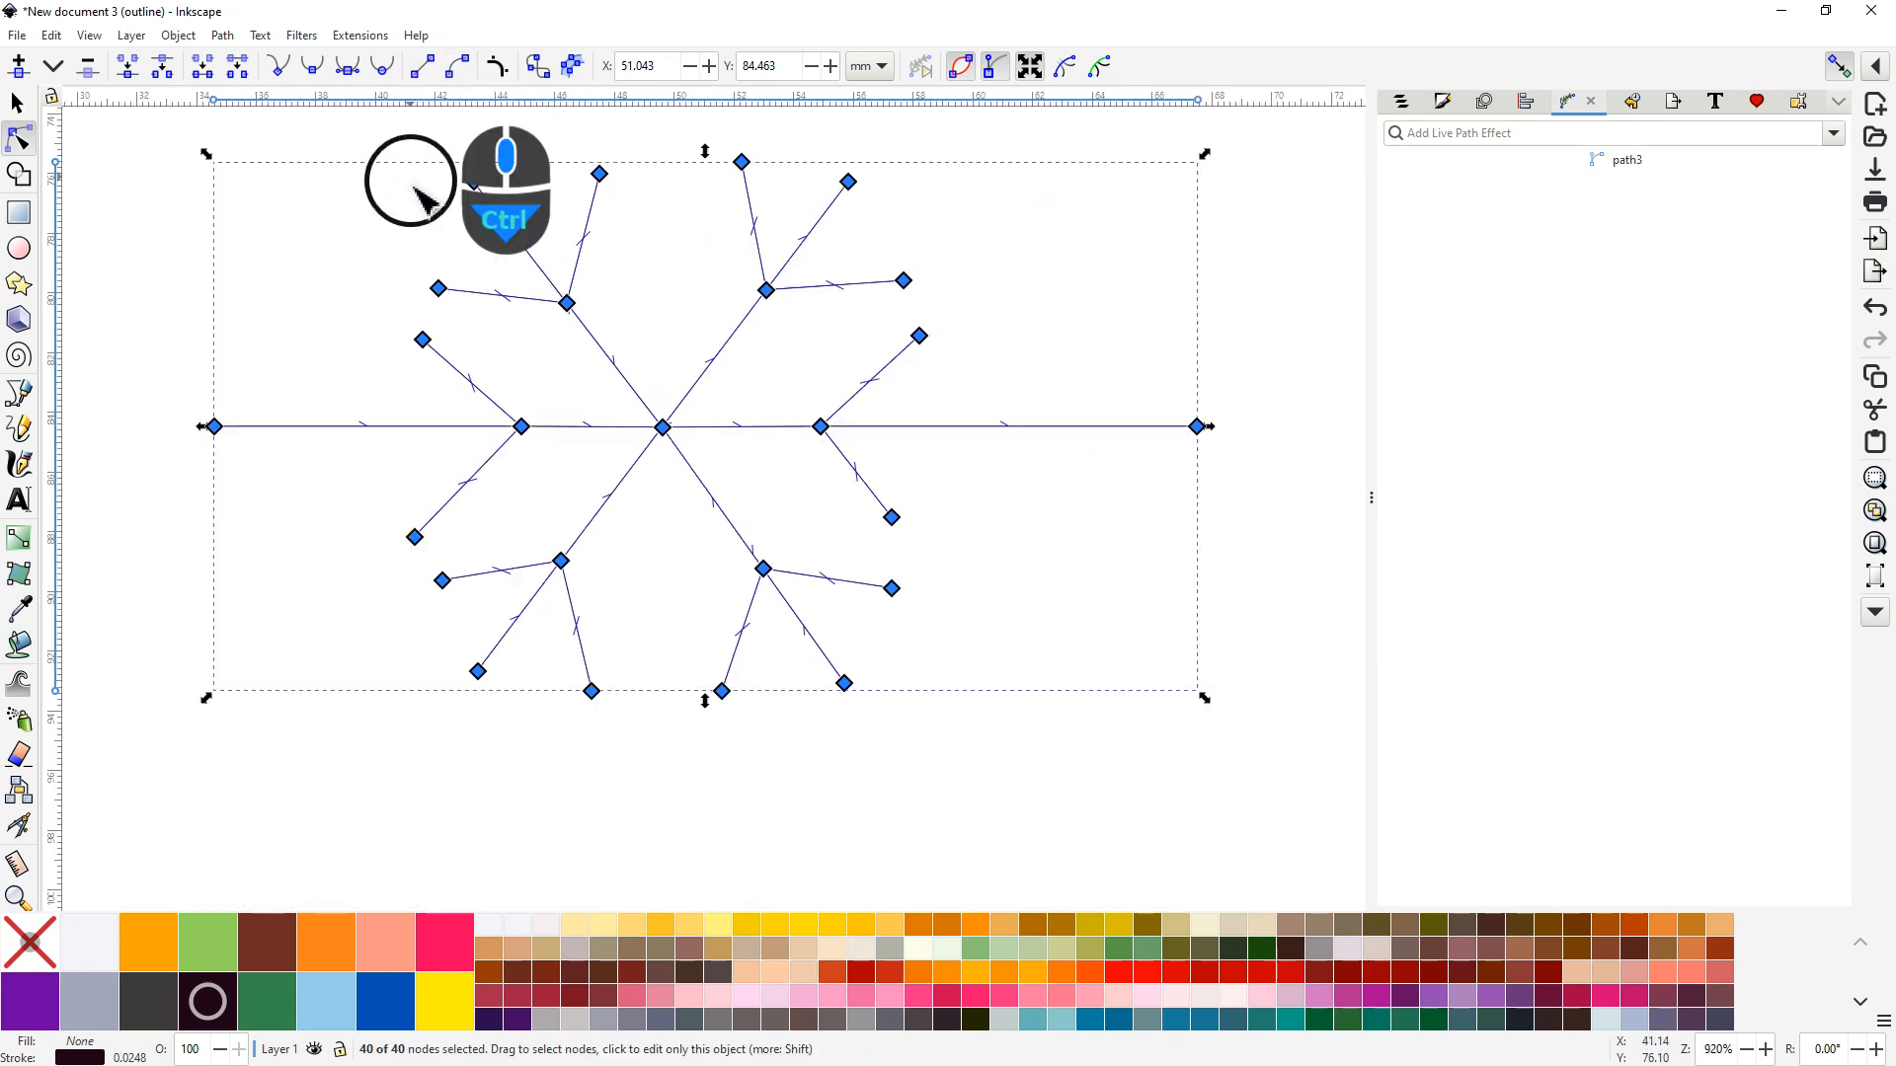
scroll(414, 178, "down", 1)
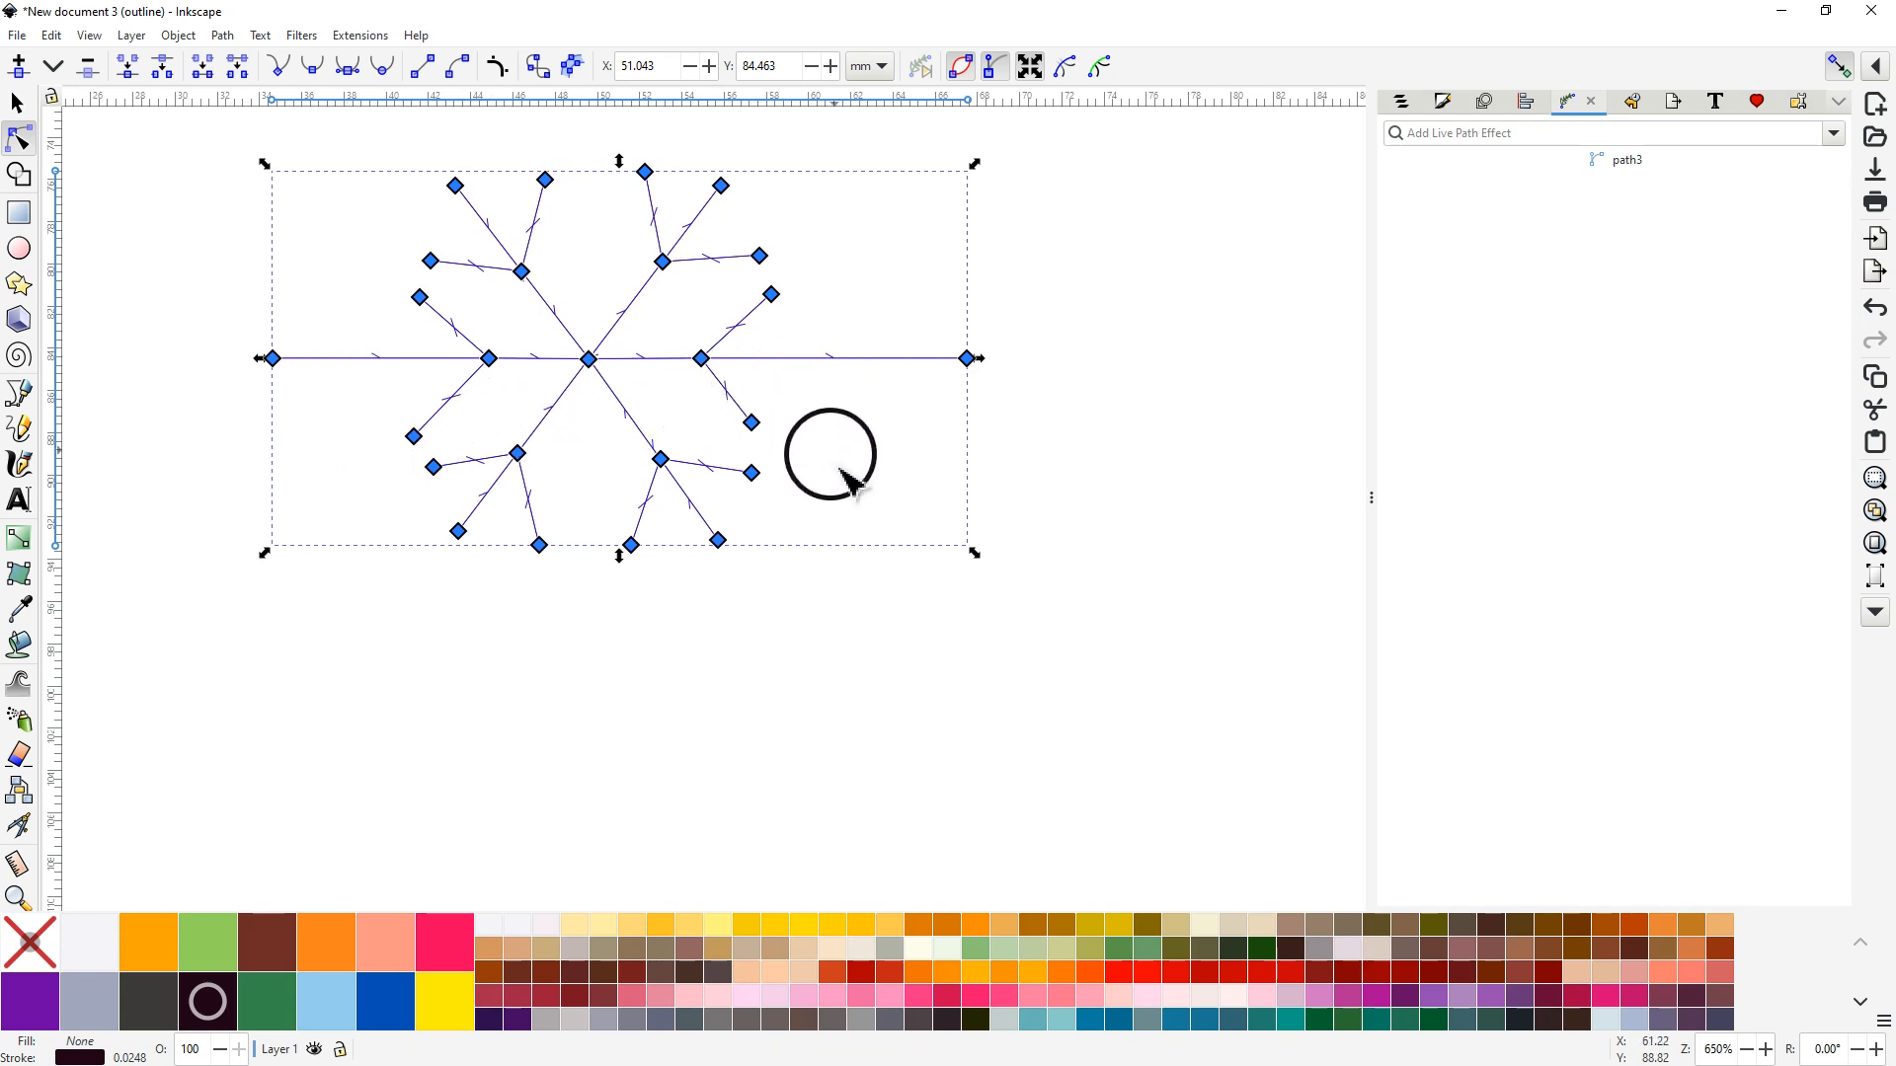
left_click_drag(847, 471, 895, 540)
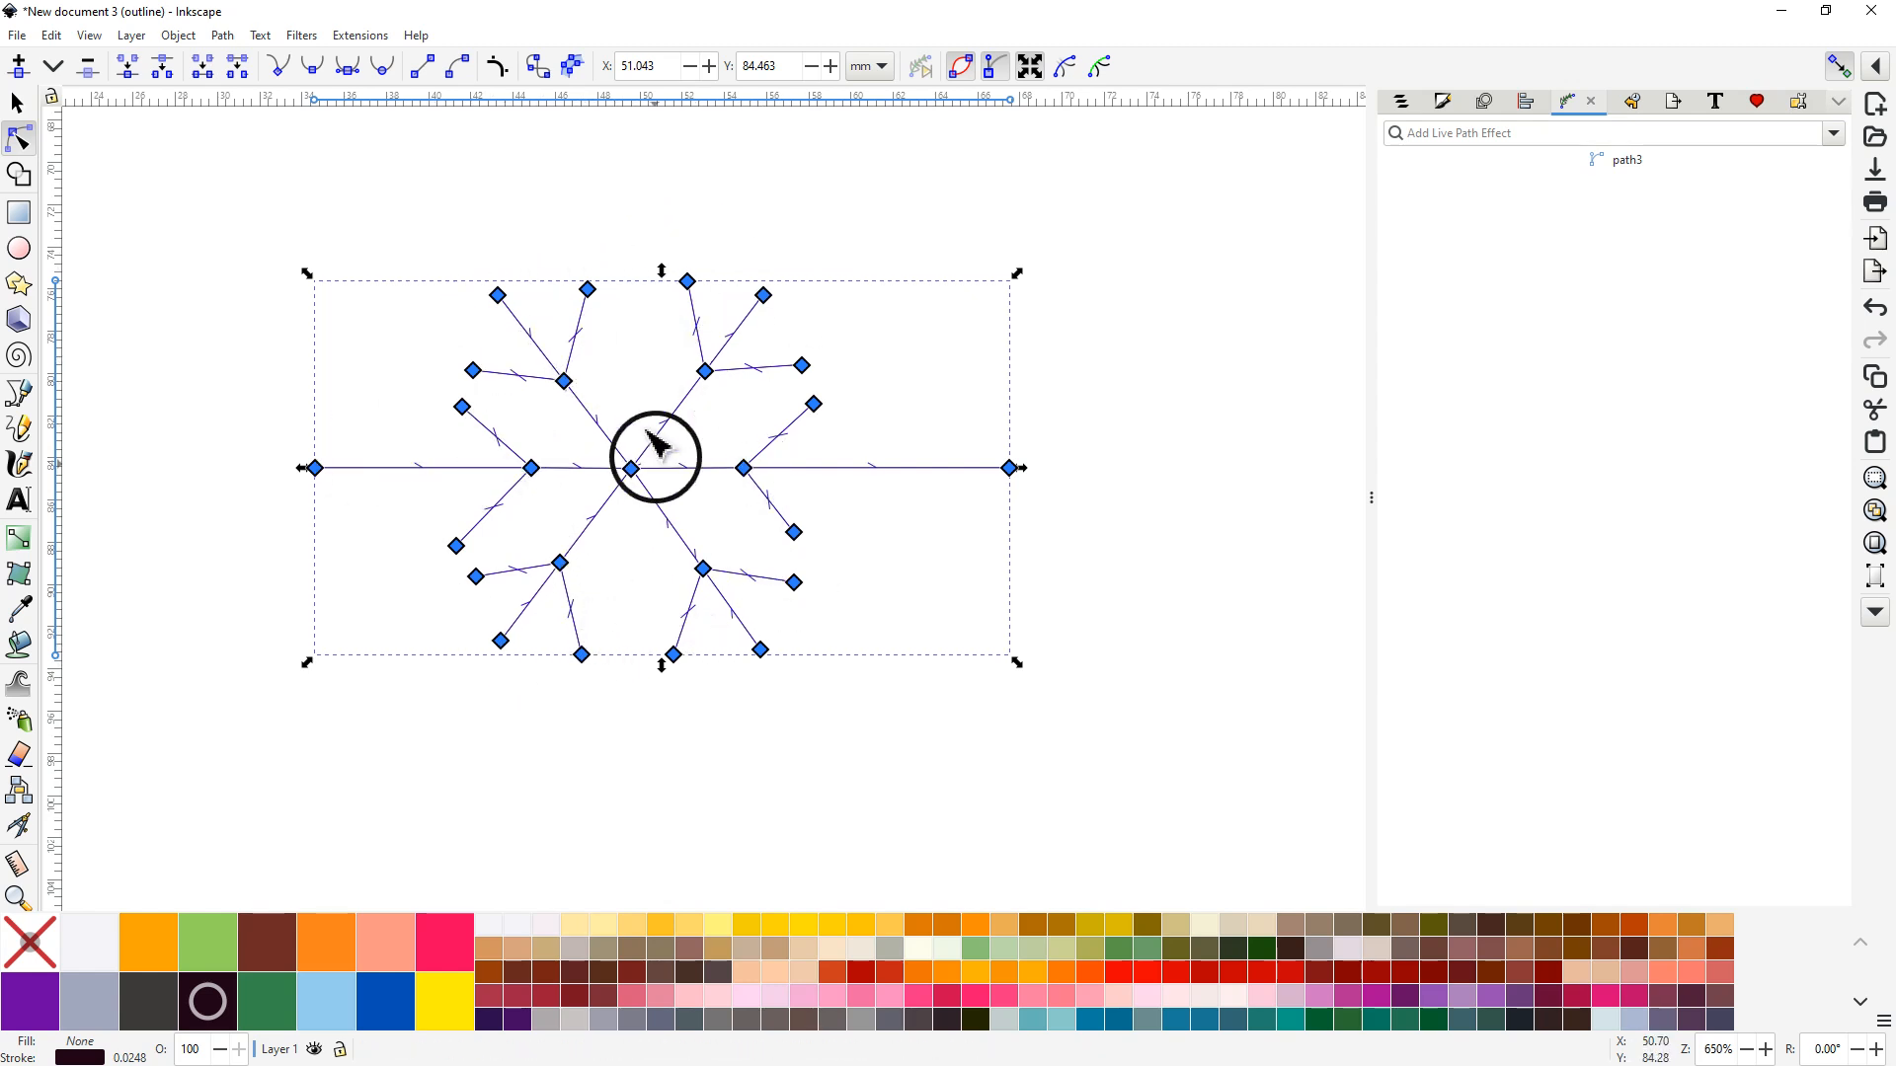
scroll(634, 423, "down", 2)
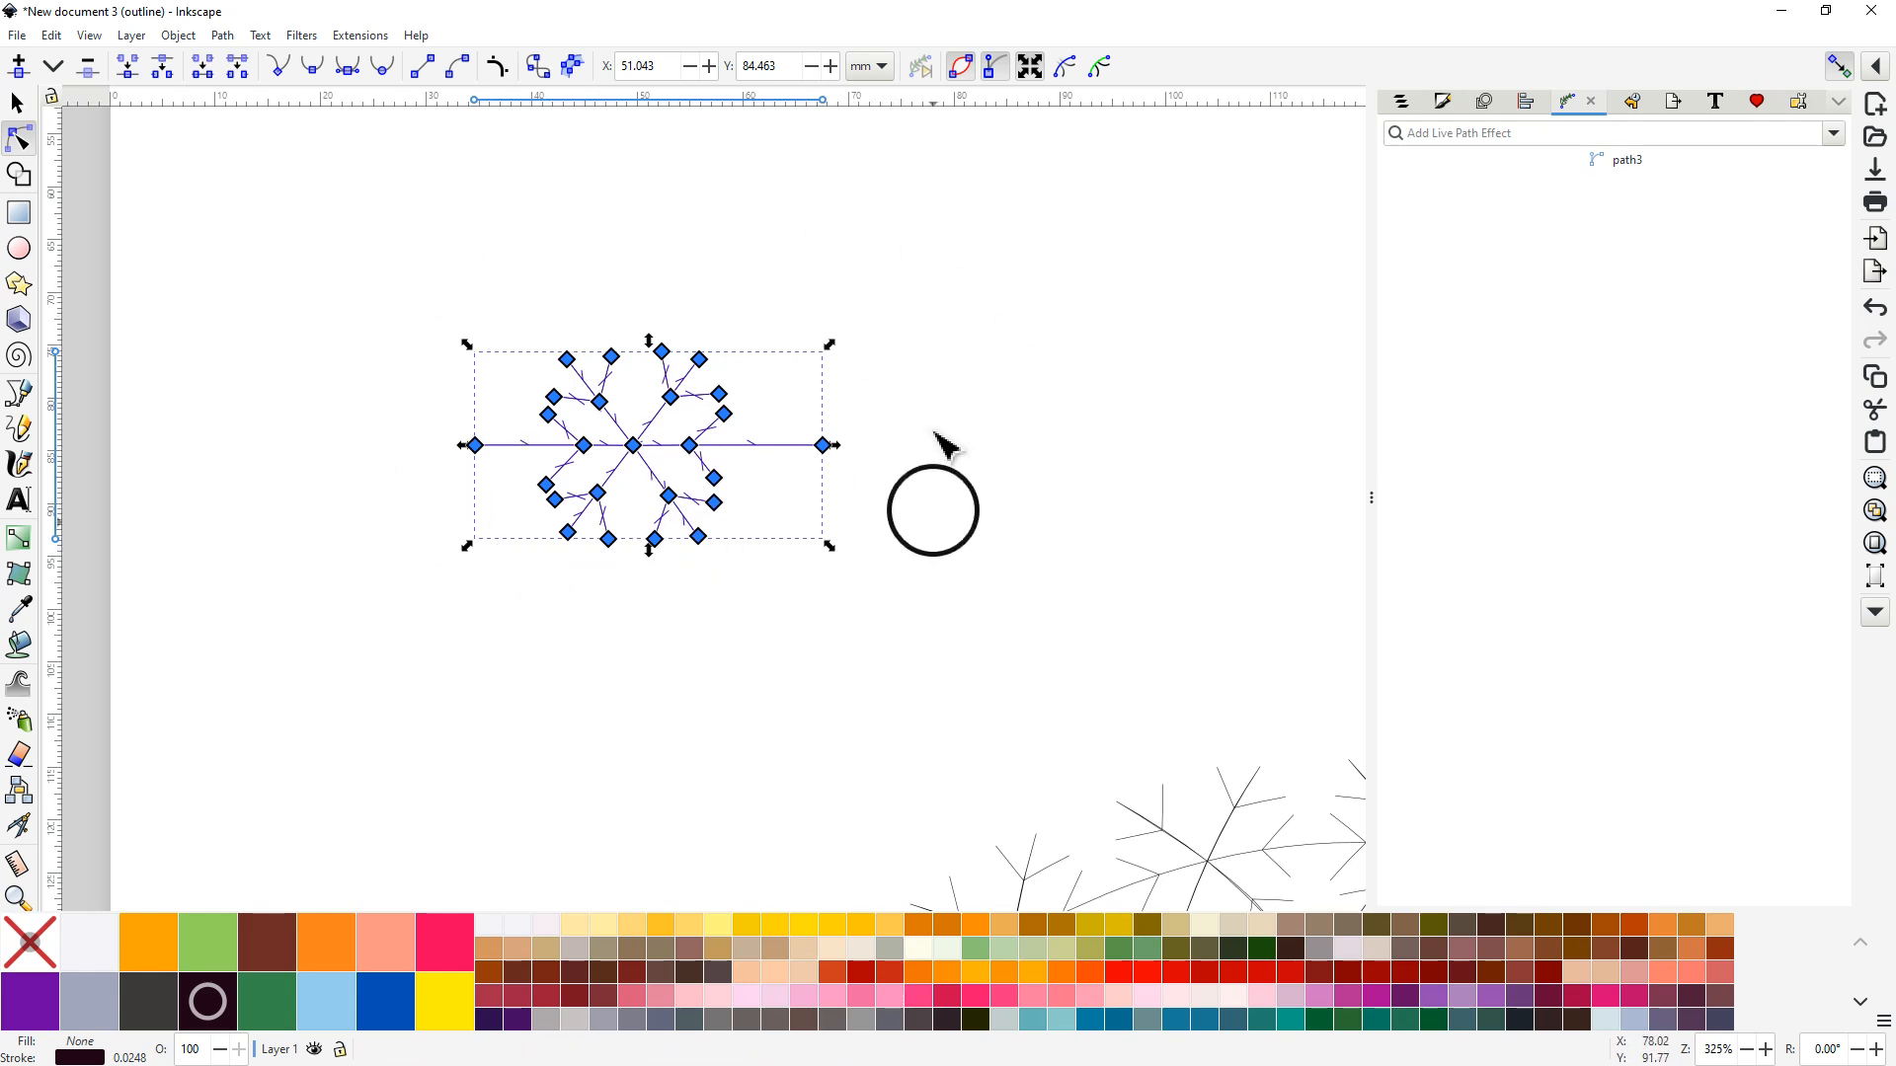
scroll(624, 456, "up", 3)
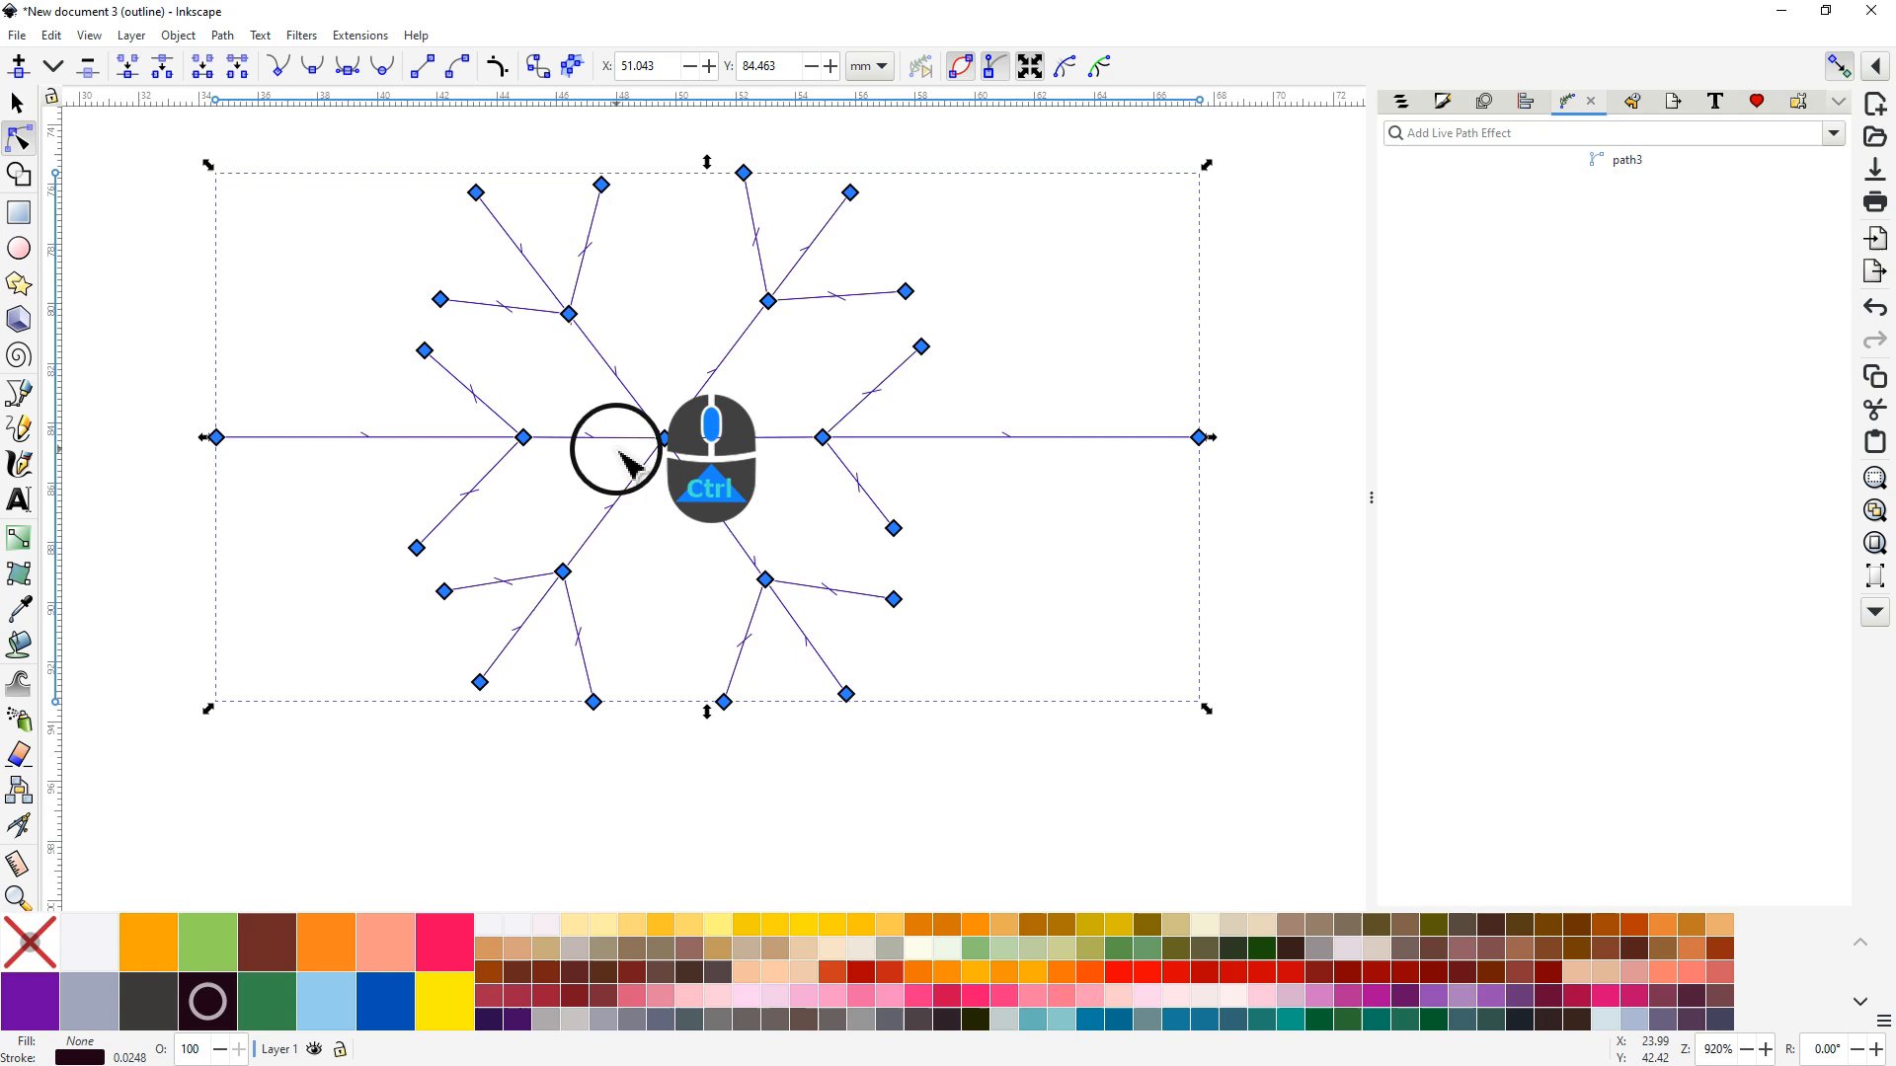